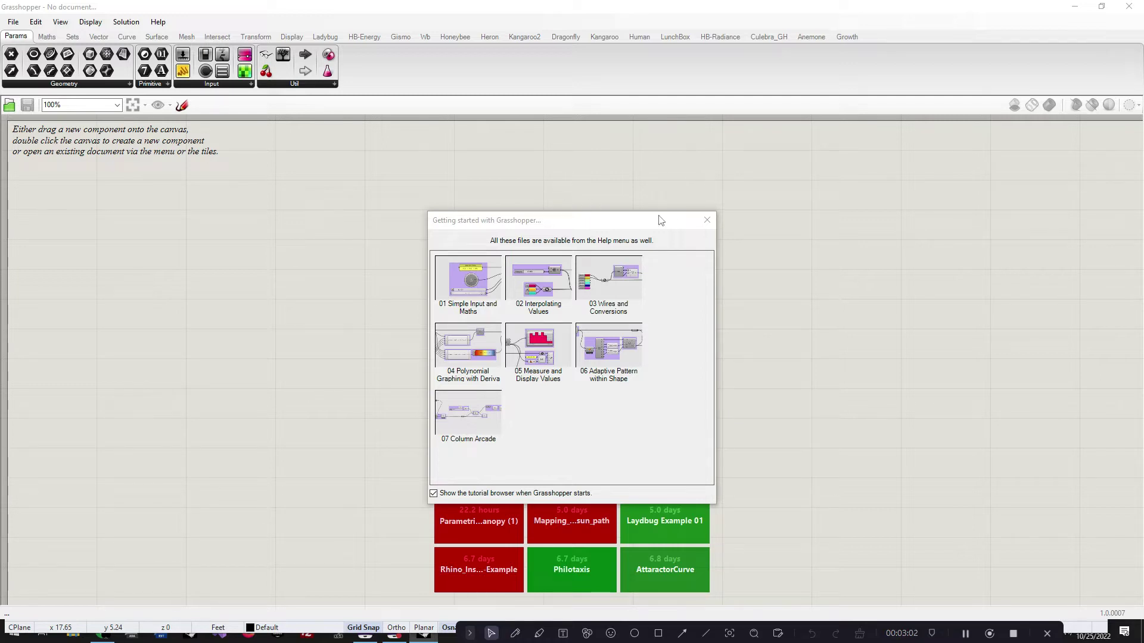
# Dismiss the getting-started tutorial window and arrange Grasshopper and Rhino side by side, Rhino on the left half of the screen
pyautogui.click(707, 220)
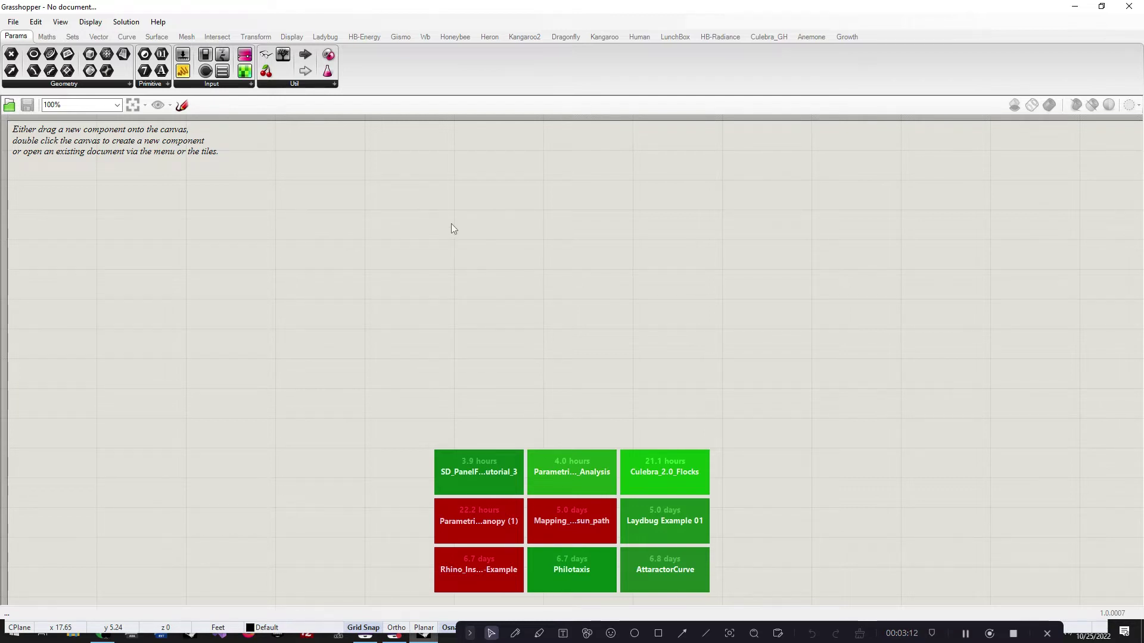
pyautogui.scroll(2, 387, 349)
pyautogui.scroll(-2, 471, 345)
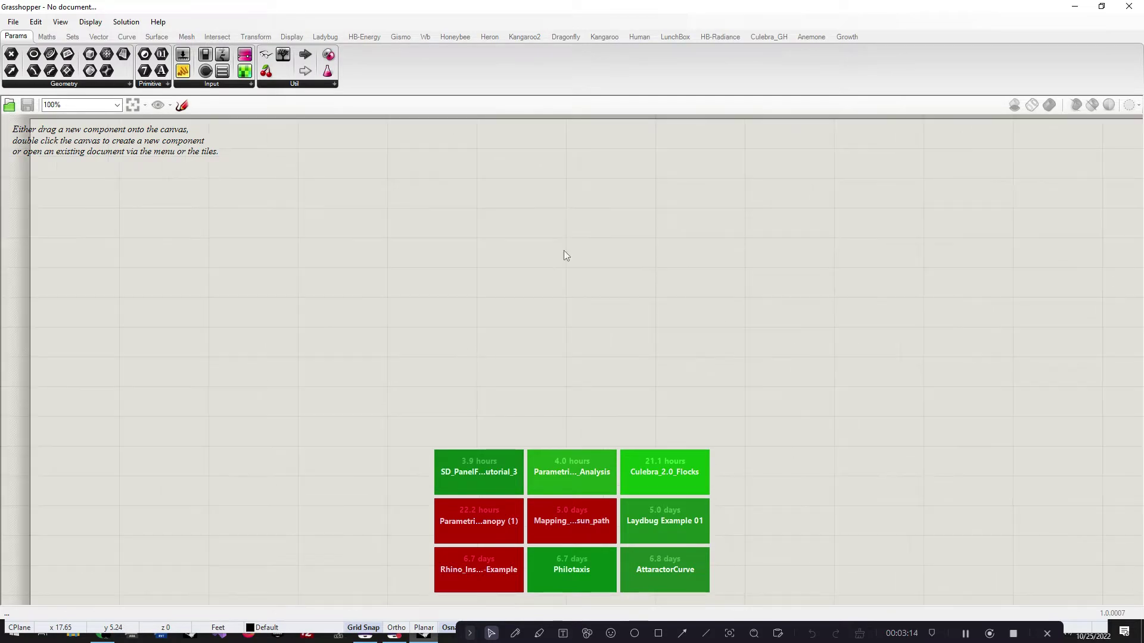
pyautogui.click(1101, 6)
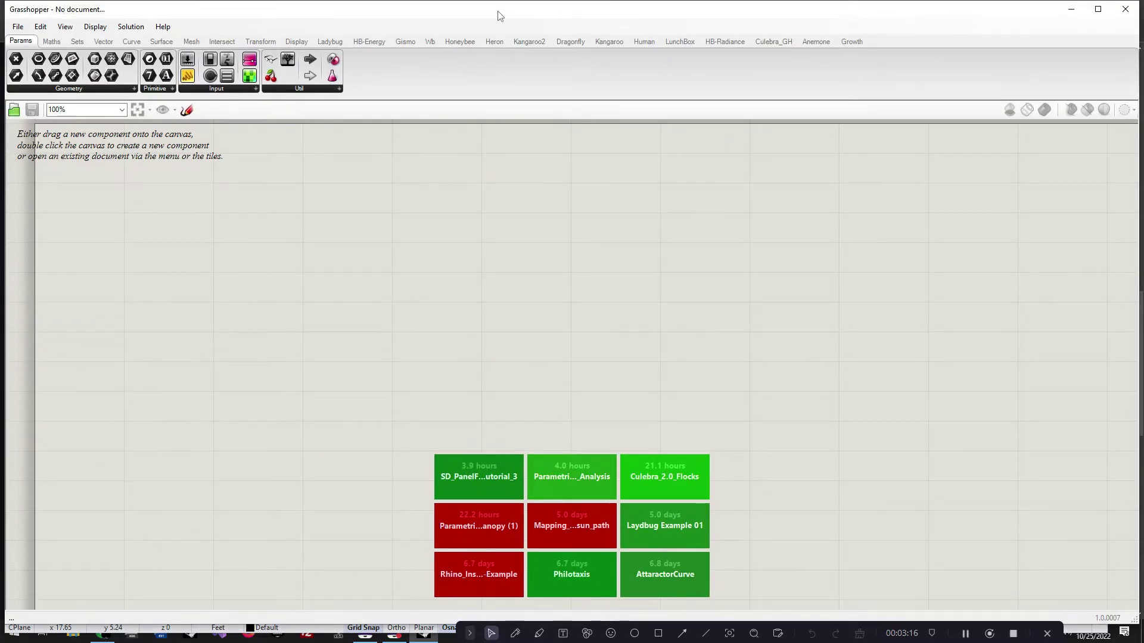
pyautogui.moveTo(498, 12); pyautogui.dragTo(1143, 173)
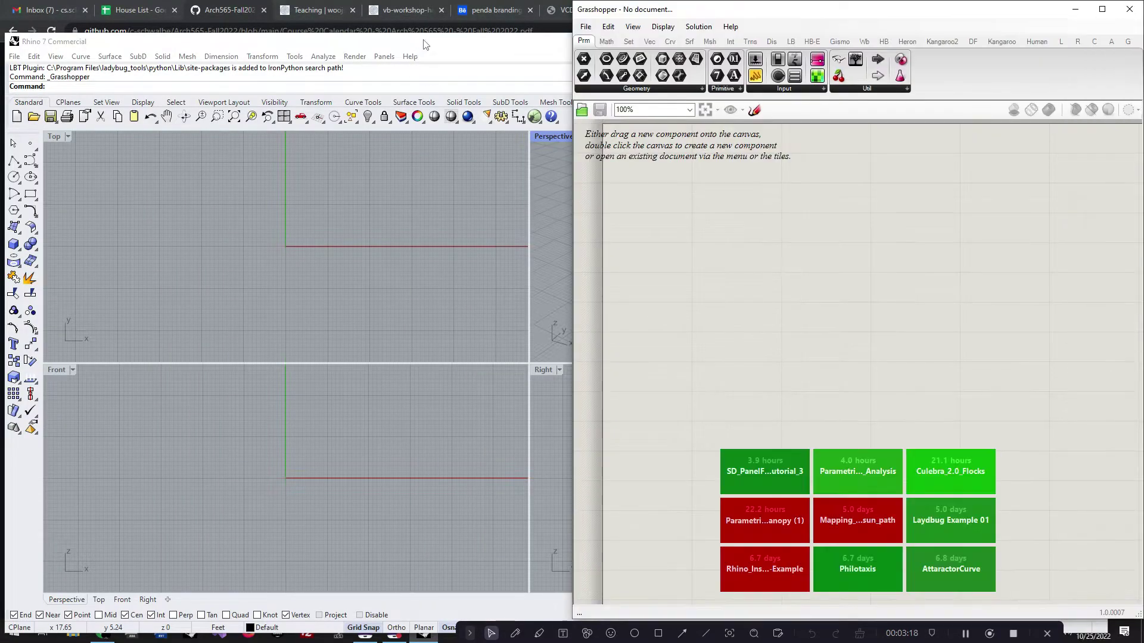
pyautogui.moveTo(438, 42); pyautogui.dragTo(1, 91)
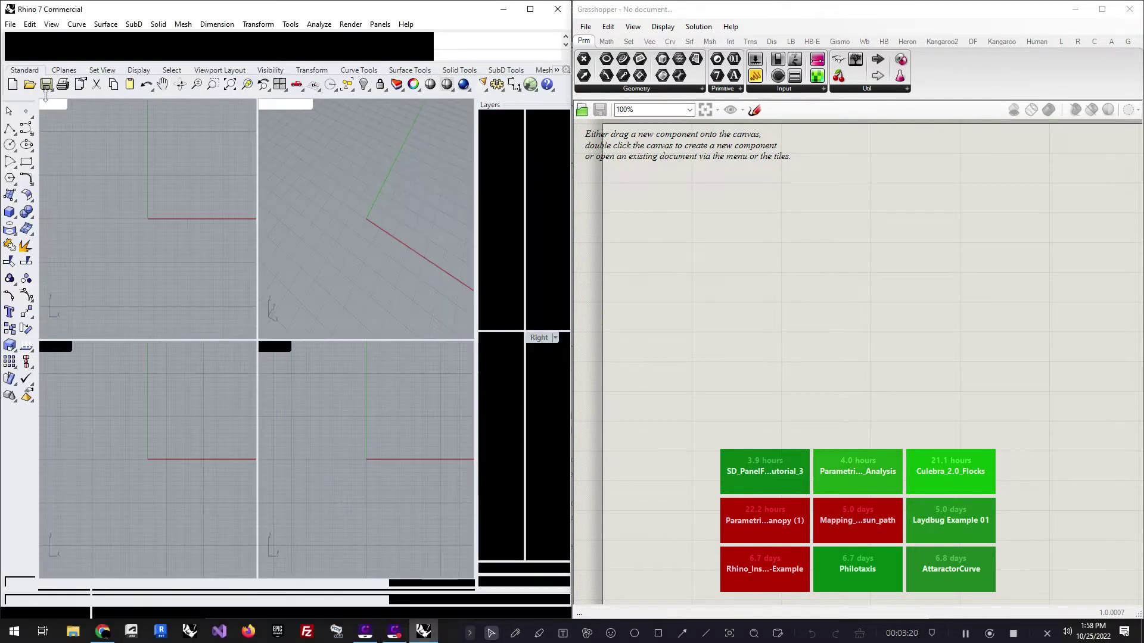
# Maximize Rhino's Perspective viewport so it is the only view shown
pyautogui.click(286, 102)
pyautogui.doubleClick(286, 102)
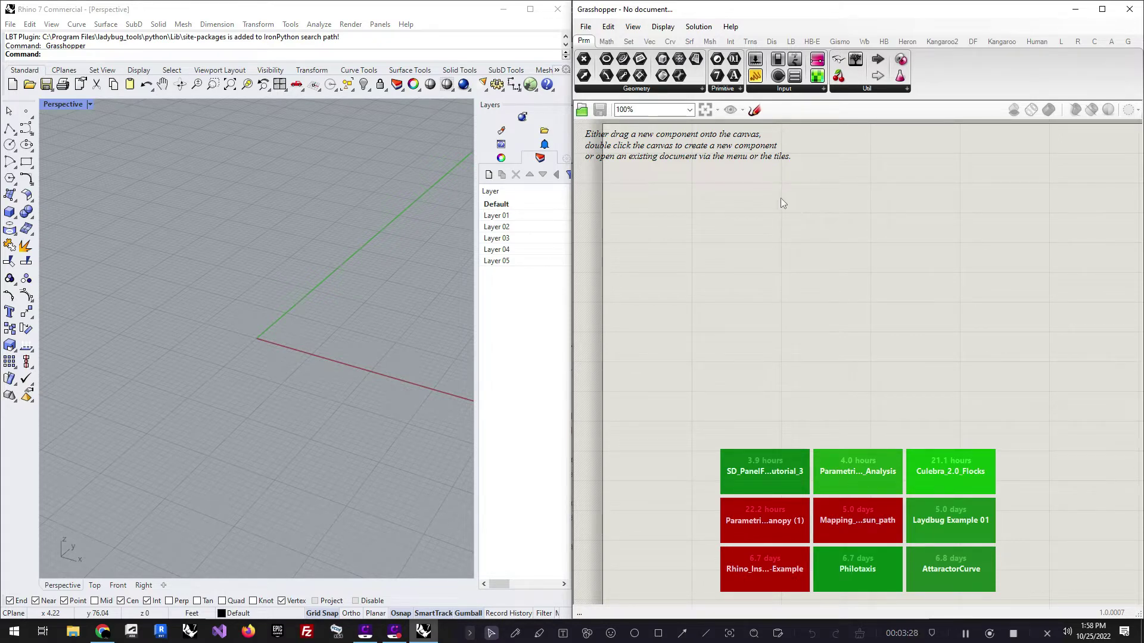
pyautogui.doubleClick(688, 240)
pyautogui.scroll(-3, 151, 309)
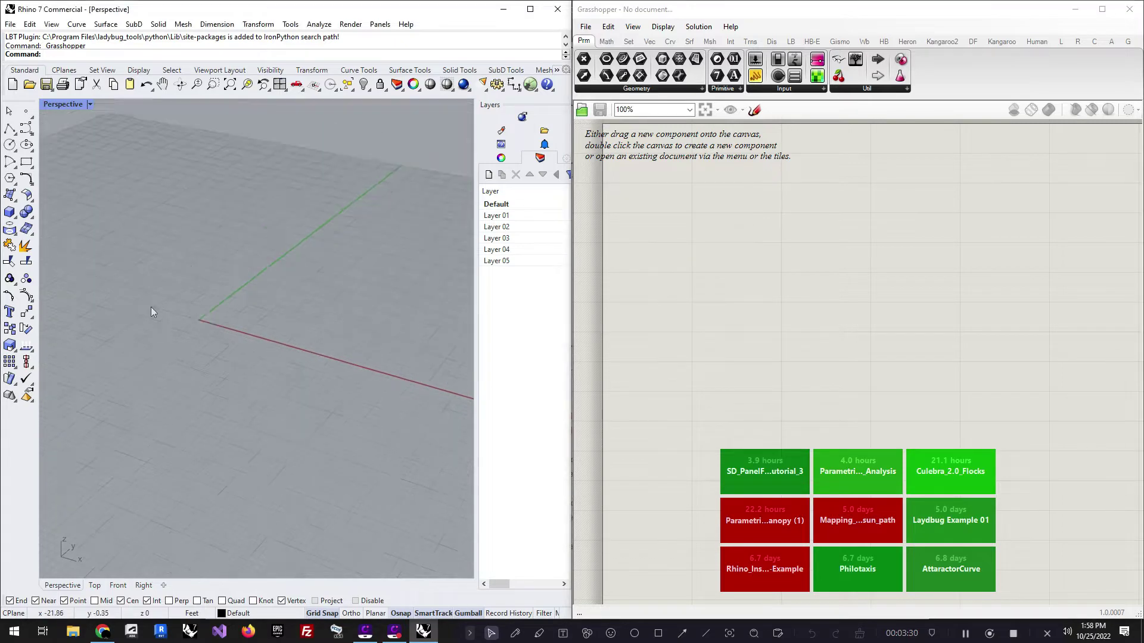
pyautogui.scroll(-2, 213, 316)
pyautogui.scroll(1, 256, 327)
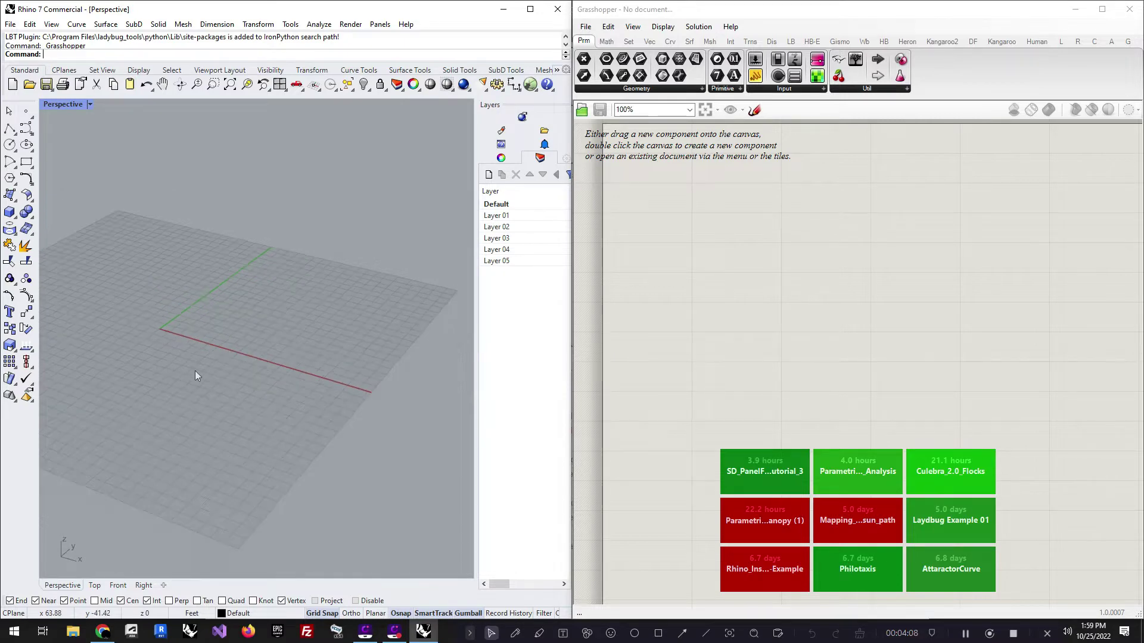
# Draw an open degree-3 control point curve with six points across the grid, starting at about (-112, 111) and crossing the green axis
pyautogui.scroll(-2, 194, 370)
pyautogui.scroll(2, 248, 263)
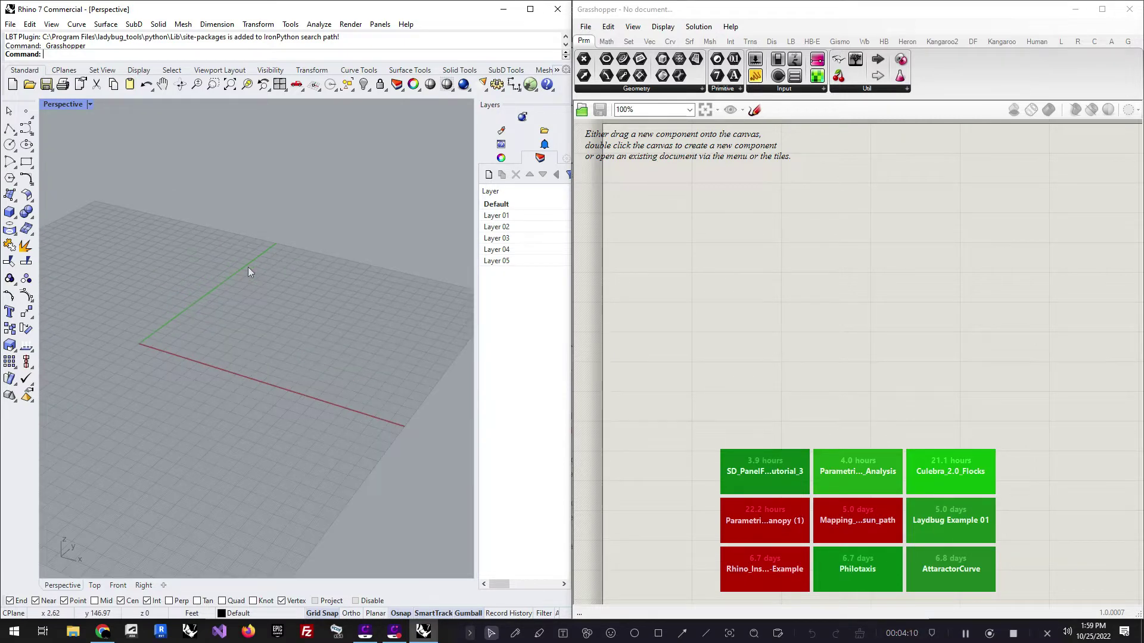
pyautogui.click(25, 129)
pyautogui.click(111, 254)
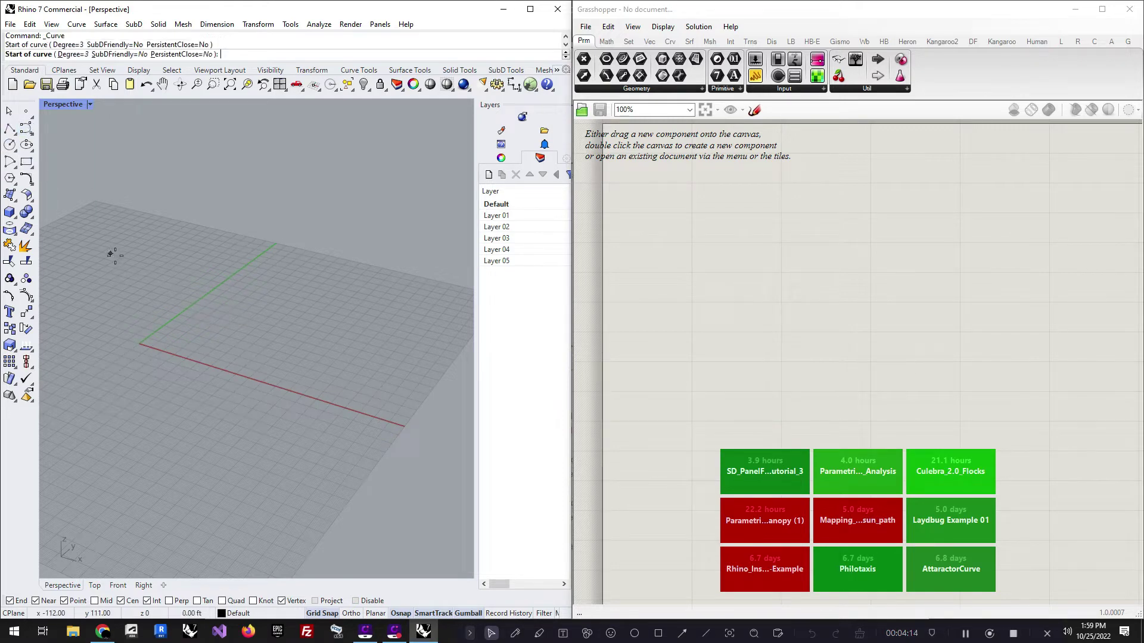
pyautogui.click(203, 297)
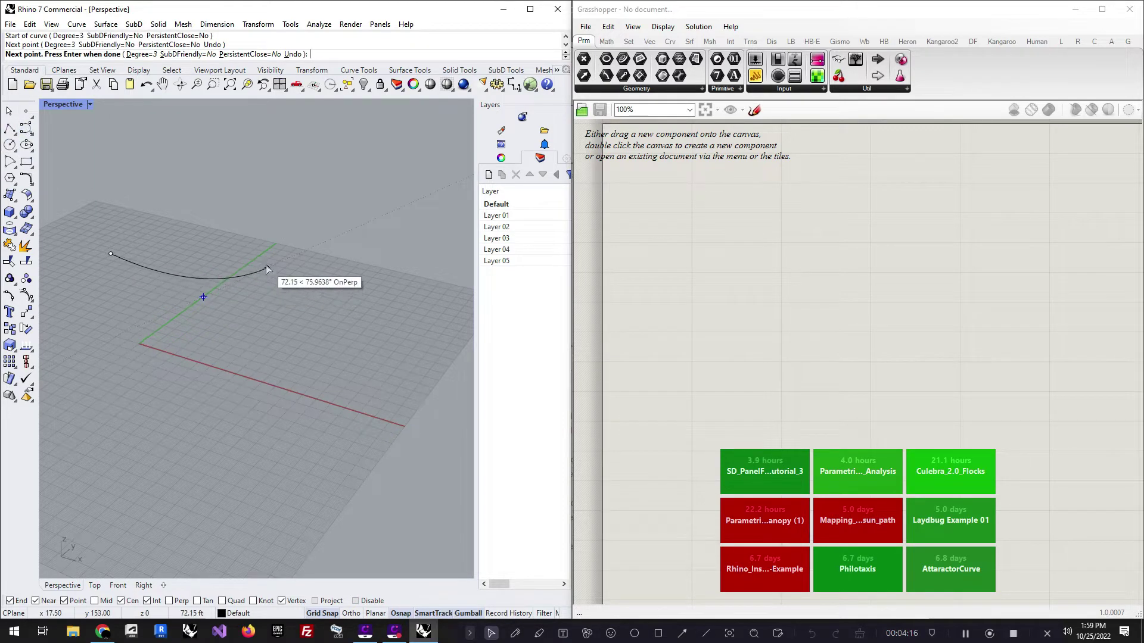
pyautogui.click(267, 268)
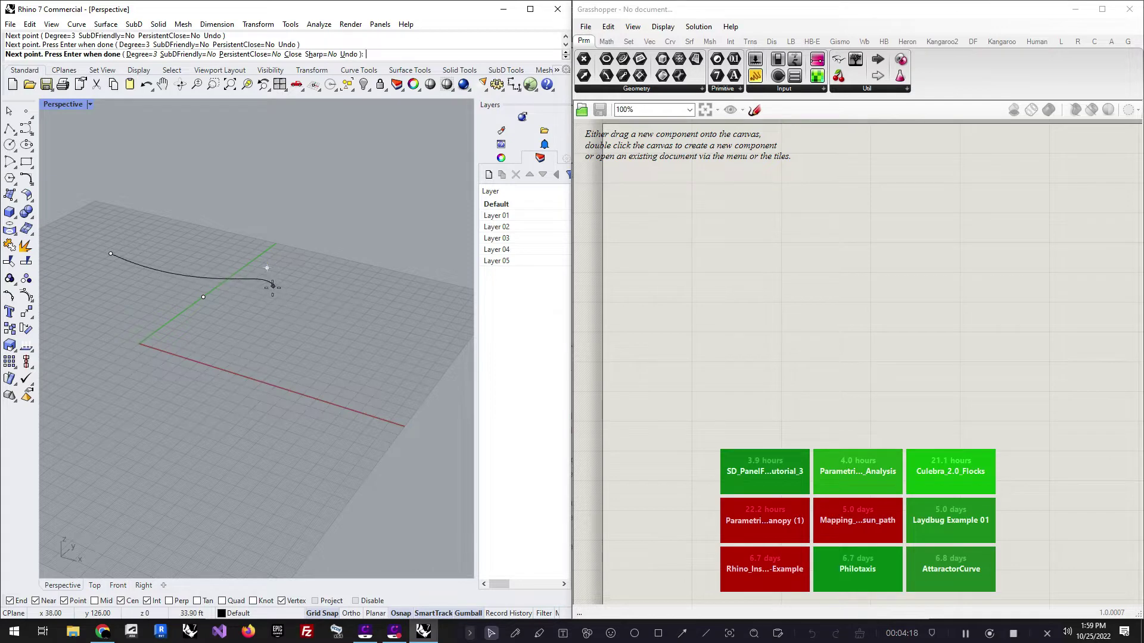
pyautogui.click(262, 292)
pyautogui.click(295, 319)
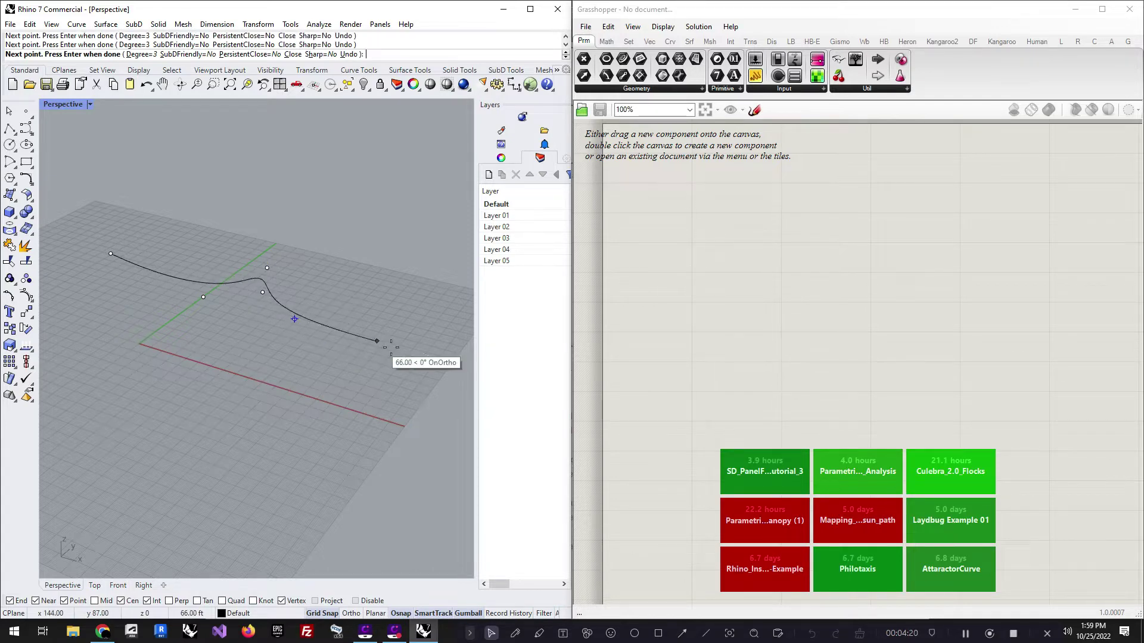
pyautogui.click(424, 354)
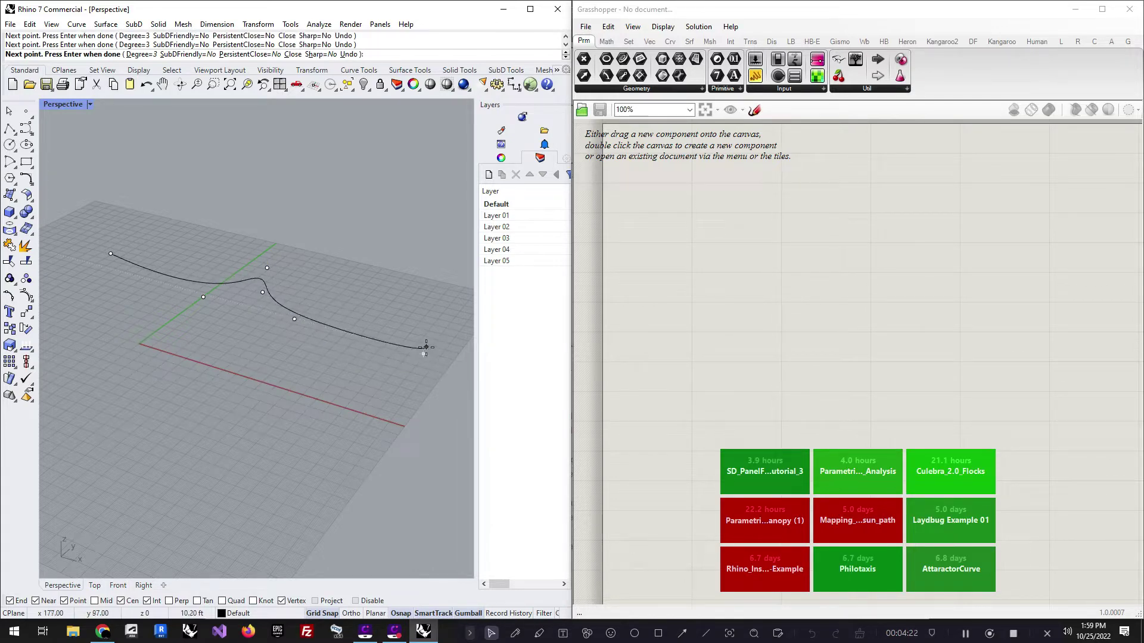
pyautogui.press('Return')
# Duplicate the curve straight up in the vertical direction, leaving the original on the grid
pyautogui.click(404, 348)
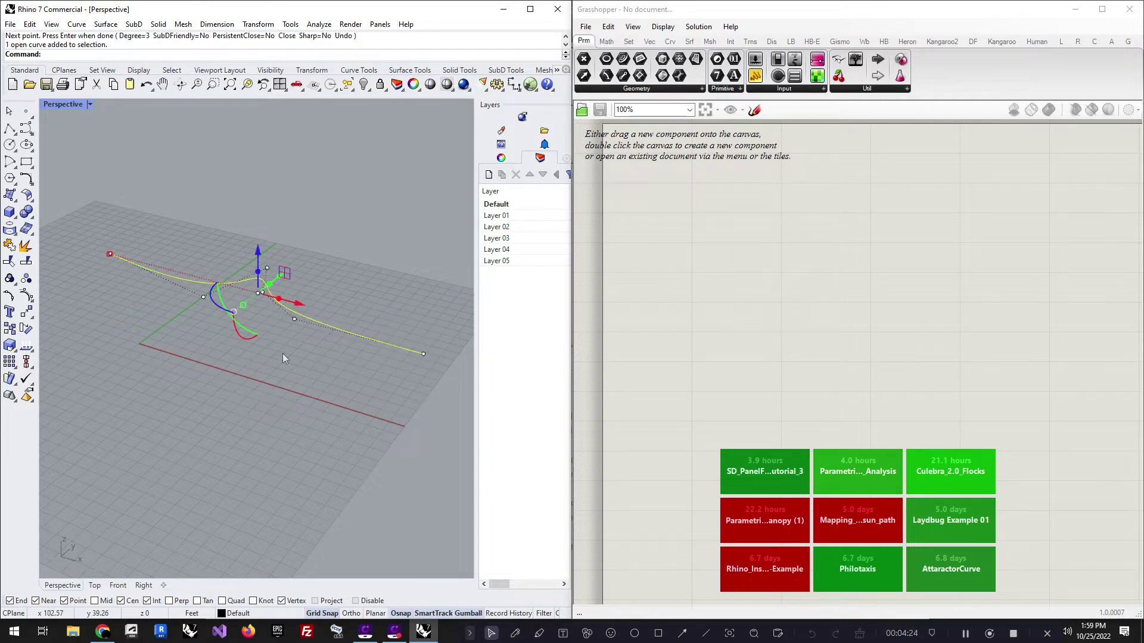
pyautogui.moveTo(258, 255); pyautogui.dragTo(257, 173)
pyautogui.click(166, 208)
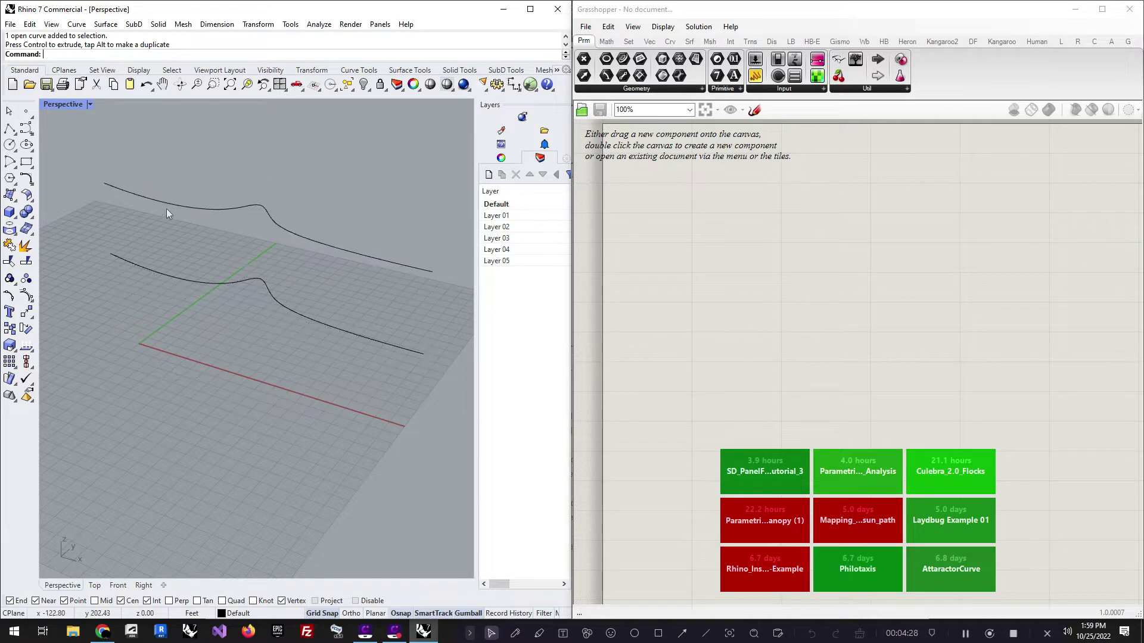
# Reshape the upper curve by moving its second control point back in Y and its fifth control point along X toward the far end
pyautogui.click(171, 205)
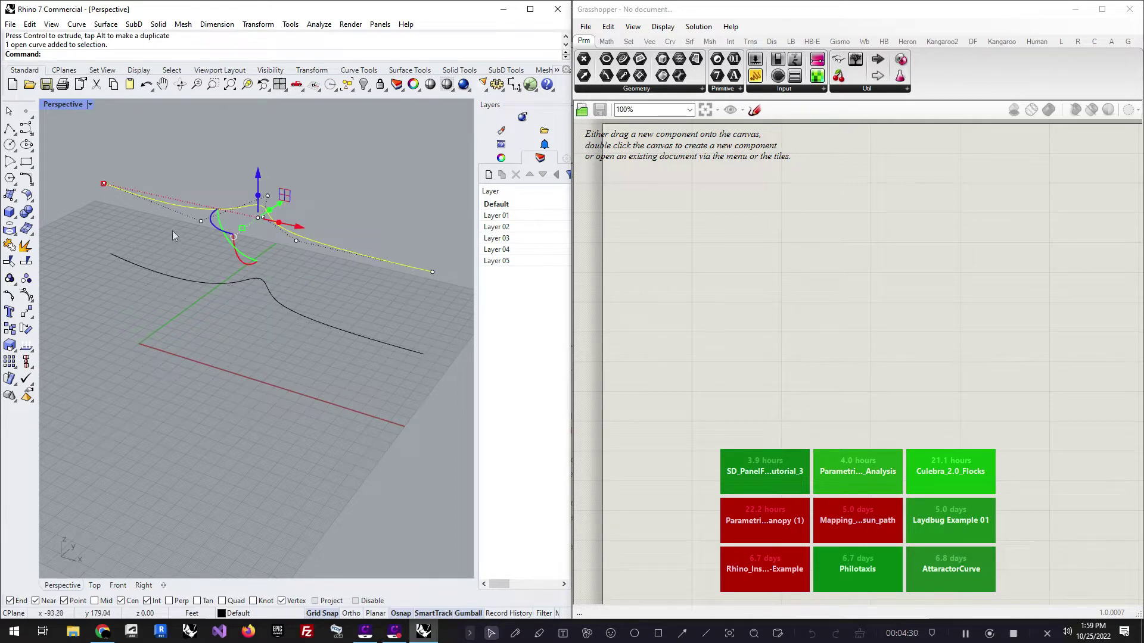
pyautogui.click(201, 221)
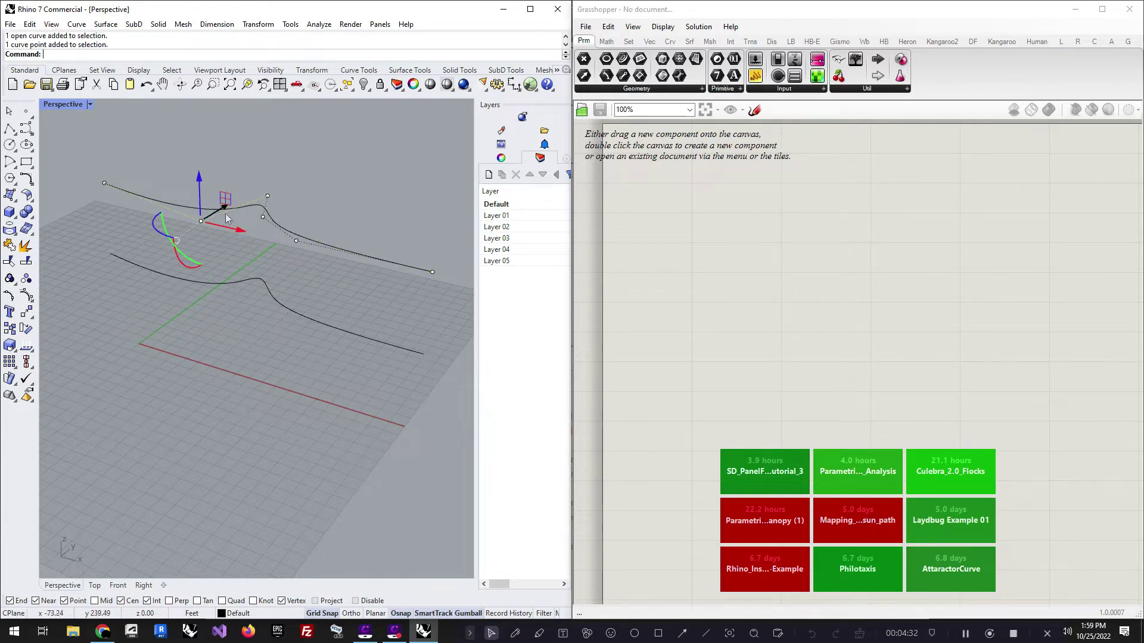
pyautogui.moveTo(217, 212)
pyautogui.mouseDown()
pyautogui.moveTo(246, 194)
pyautogui.moveTo(196, 206)
pyautogui.mouseUp()
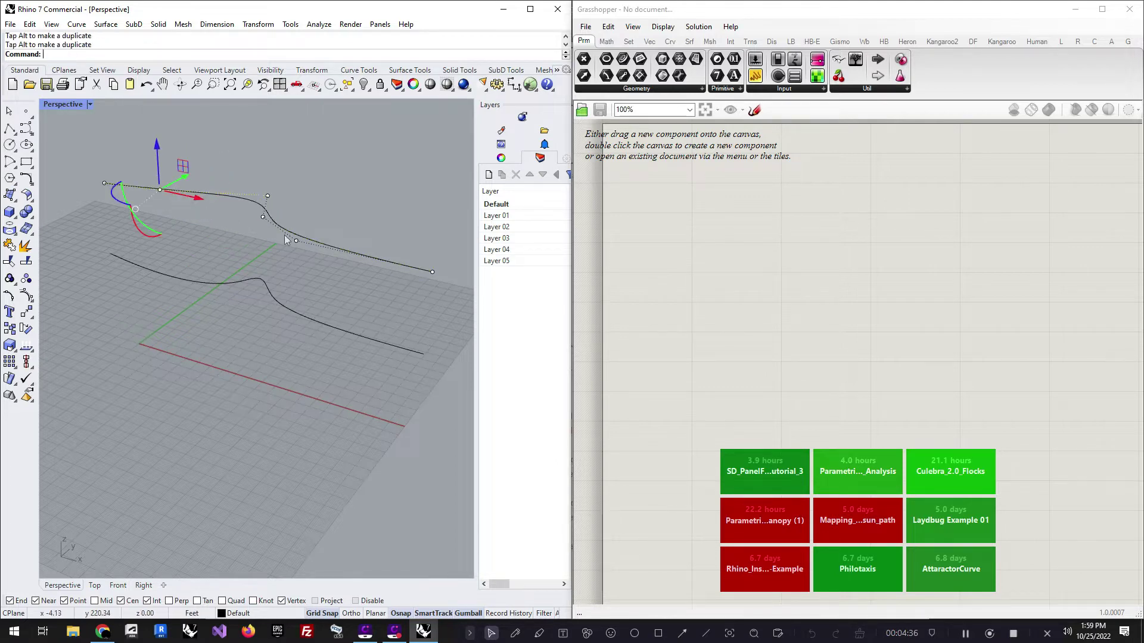
pyautogui.click(285, 235)
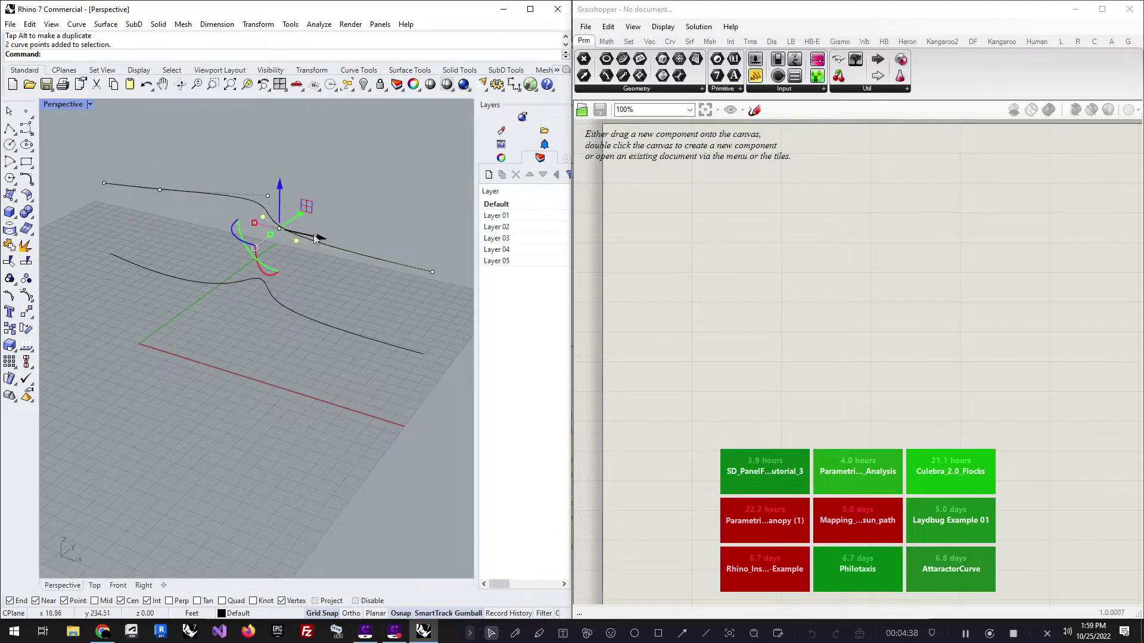
pyautogui.click(296, 240)
pyautogui.moveTo(335, 251); pyautogui.dragTo(431, 272)
pyautogui.press('Escape')
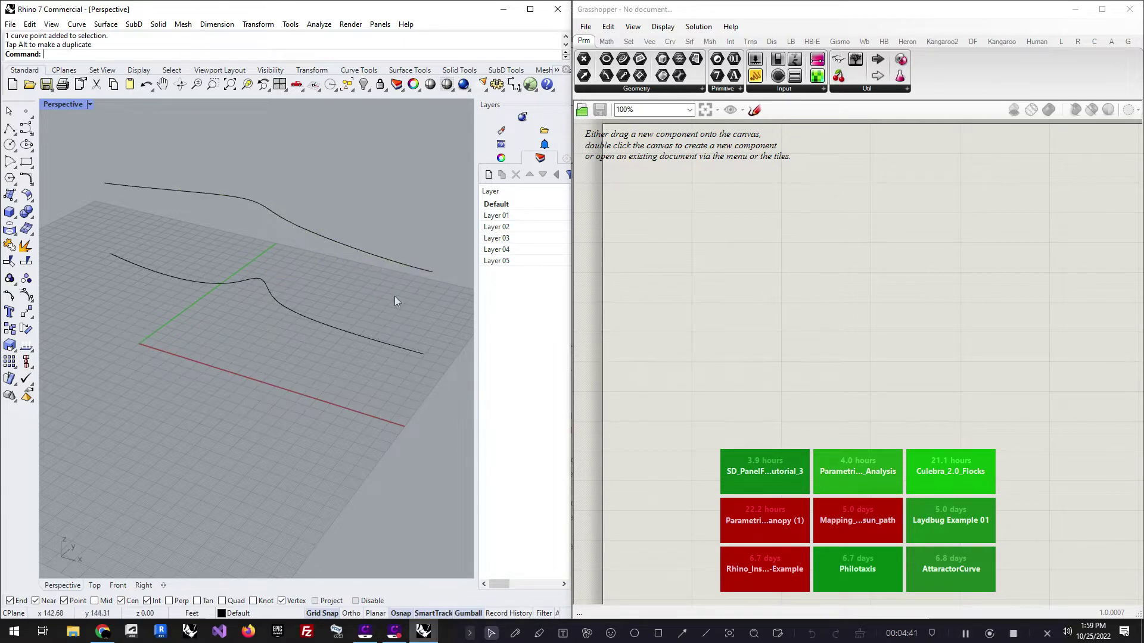
# Move the upper curve's third control point back toward the grid's negative Y side to flatten the middle bump
pyautogui.click(251, 206)
pyautogui.click(260, 174)
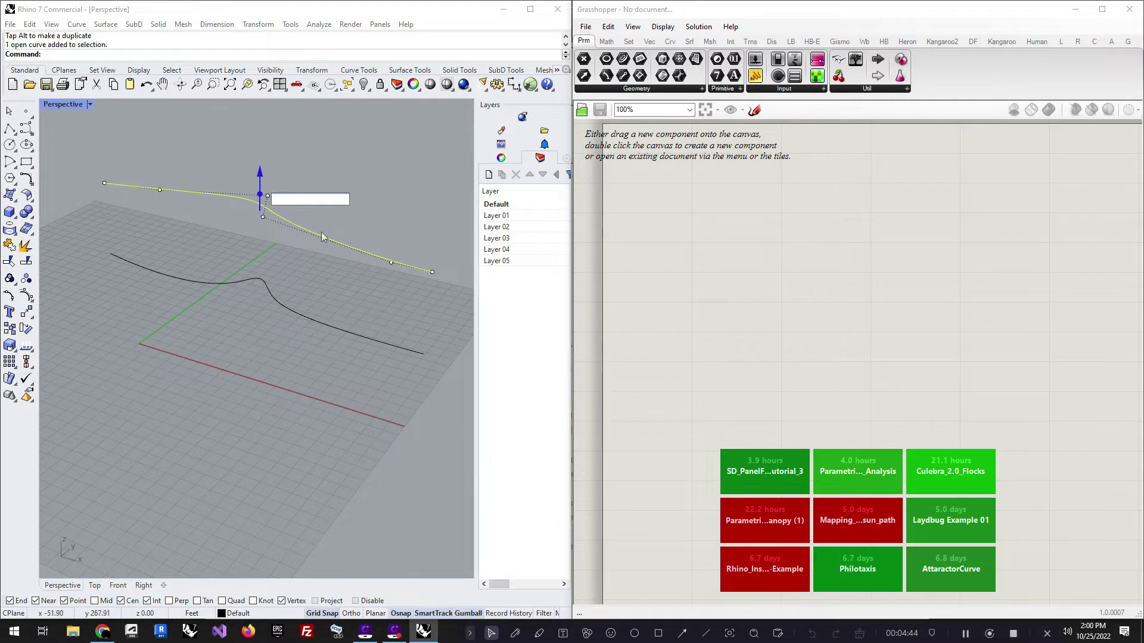
pyautogui.press('Escape')
pyautogui.click(268, 196)
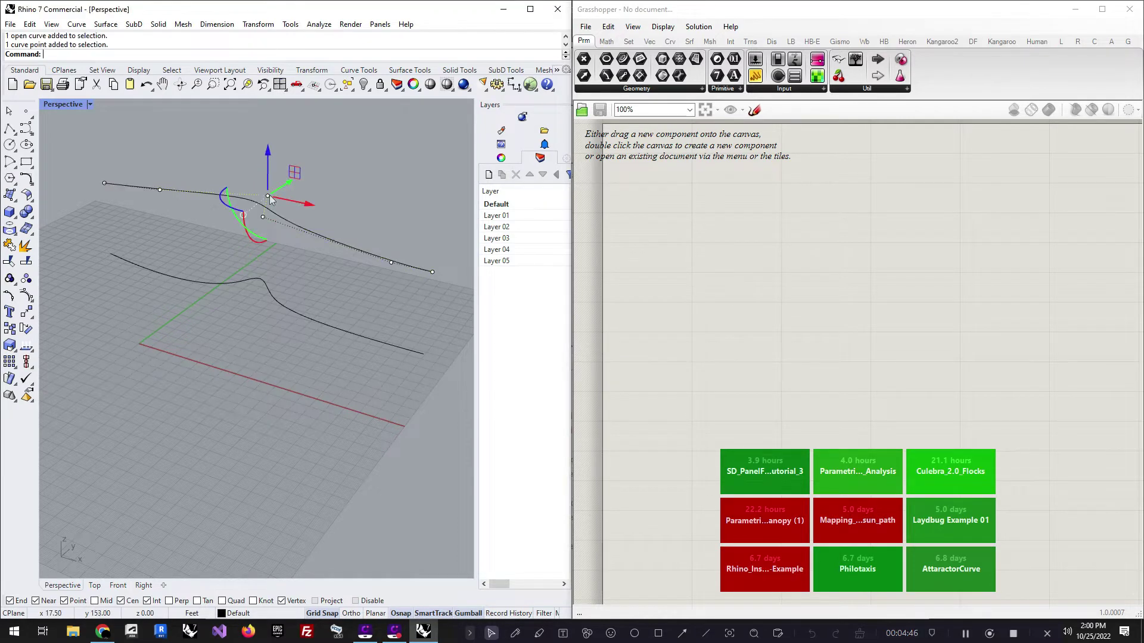
pyautogui.moveTo(269, 195); pyautogui.dragTo(244, 219)
pyautogui.click(249, 349)
# Add a Curve parameter to the Grasshopper canvas and place a copy of it below the first
pyautogui.click(765, 325)
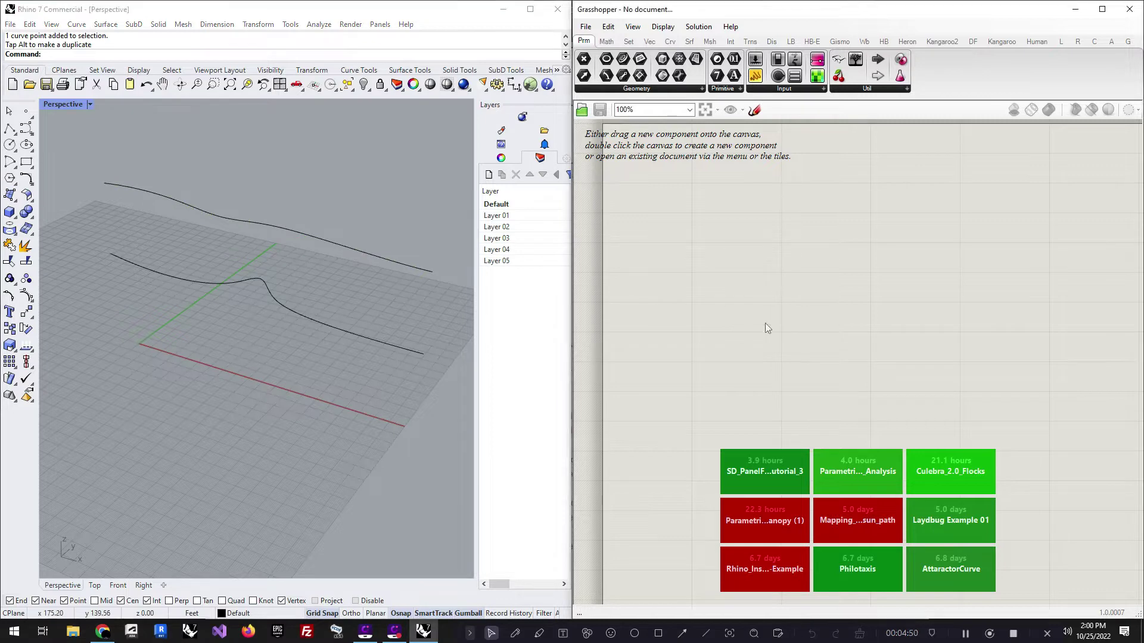
pyautogui.doubleClick(693, 221)
pyautogui.write('curve')
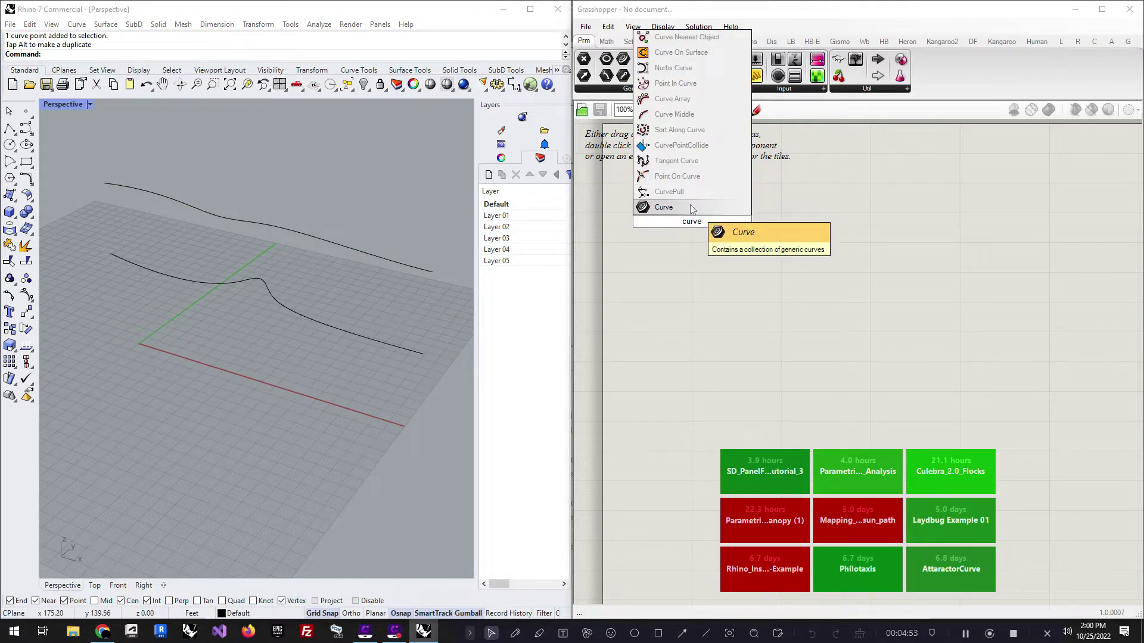
pyautogui.click(692, 208)
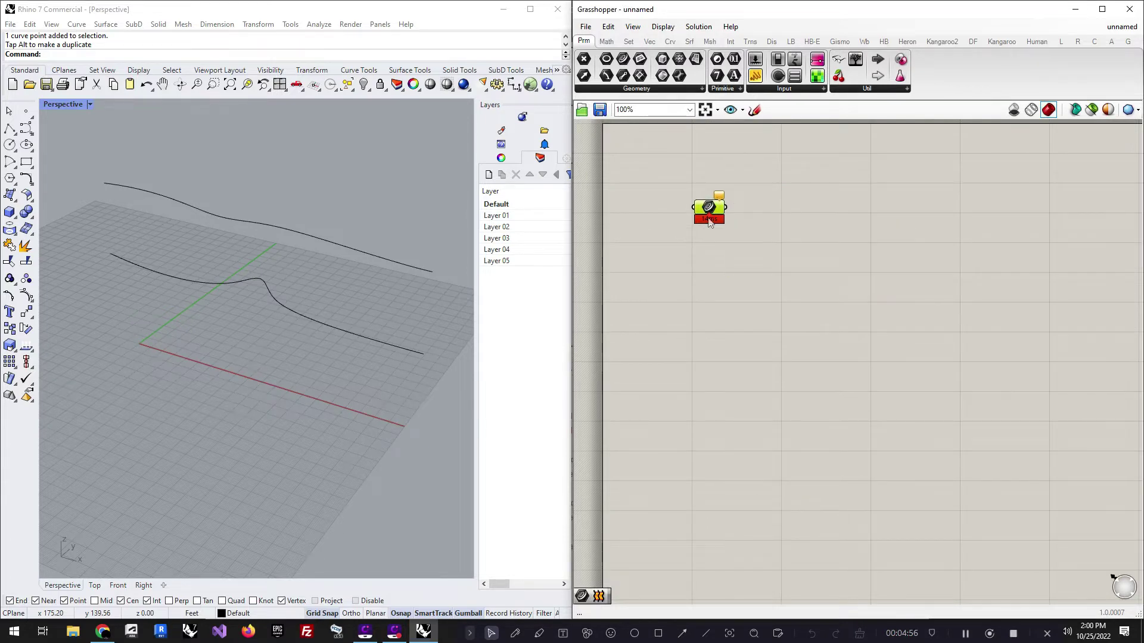
pyautogui.keyDown('alt'); pyautogui.moveTo(709, 210); pyautogui.dragTo(713, 274); pyautogui.keyUp('alt')
# Add the Bifocals component and place it above and left of the two Curve parameters
pyautogui.scroll(-2, 703, 450)
pyautogui.scroll(3, 720, 218)
pyautogui.doubleClick(688, 238)
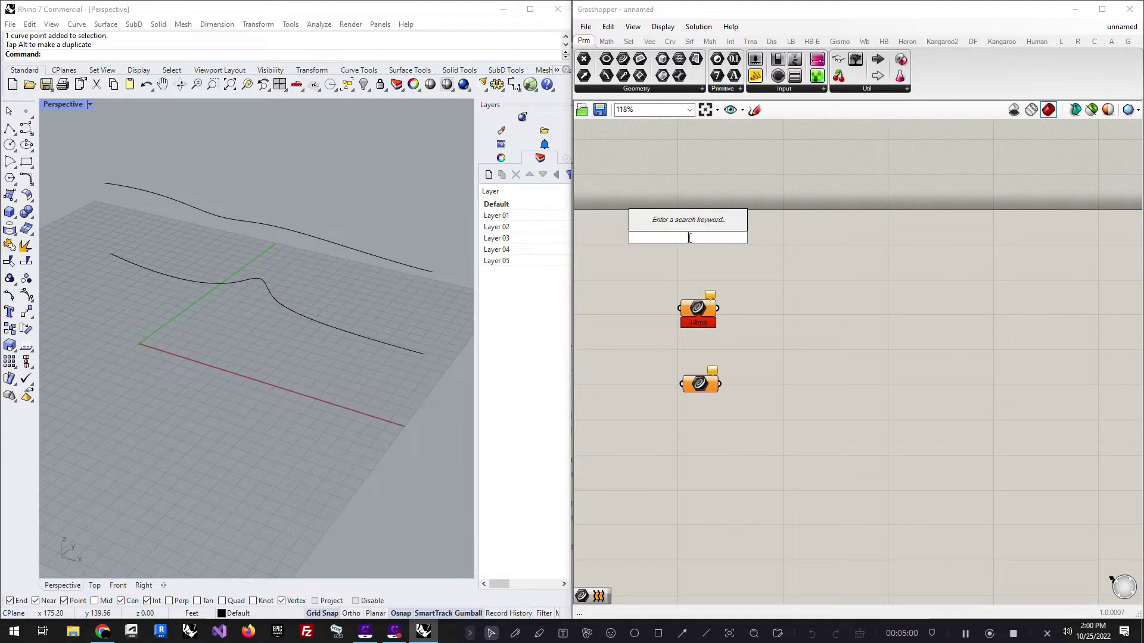
pyautogui.write('bif')
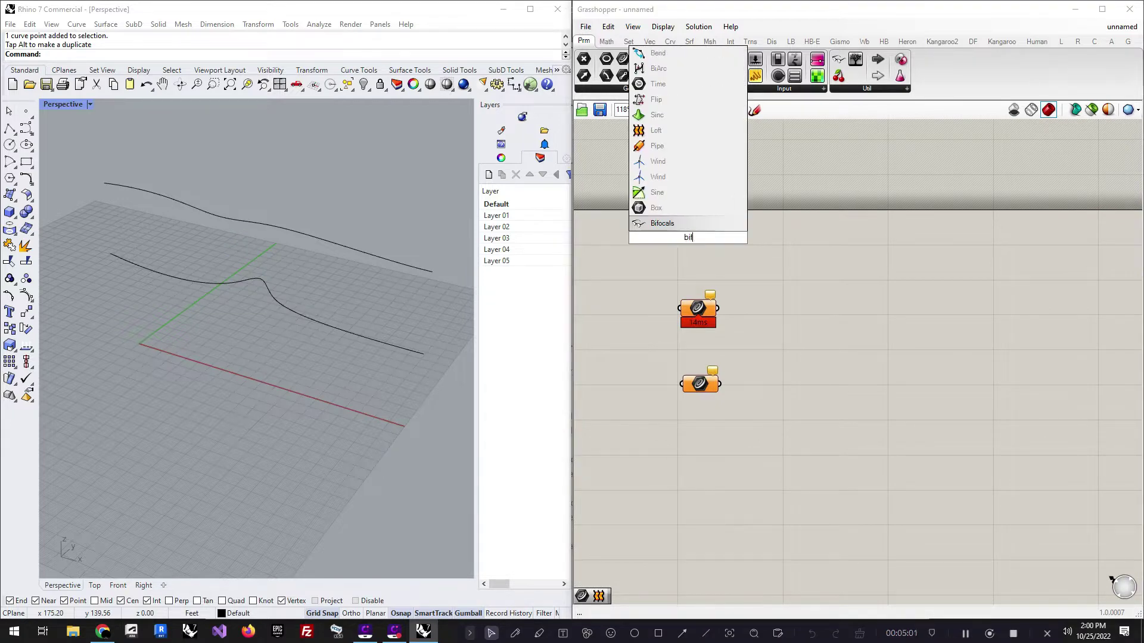
pyautogui.click(668, 227)
pyautogui.moveTo(688, 237); pyautogui.dragTo(630, 153)
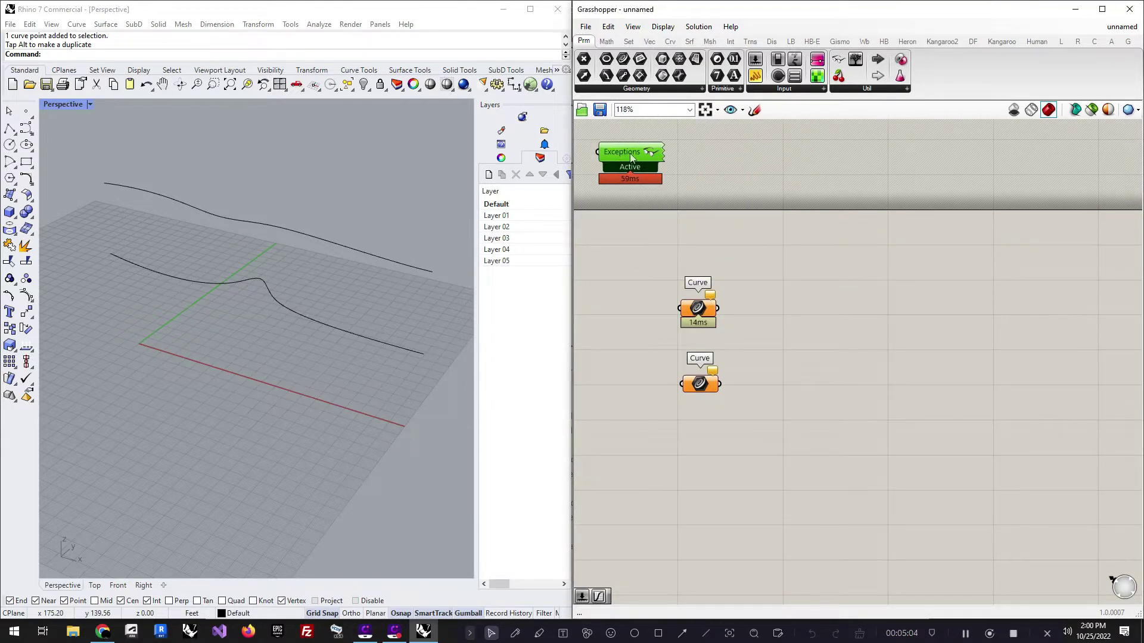
# Align the lower Curve parameter vertically beneath the upper one
pyautogui.click(728, 281)
pyautogui.scroll(2, 705, 402)
pyautogui.moveTo(698, 382); pyautogui.dragTo(697, 390)
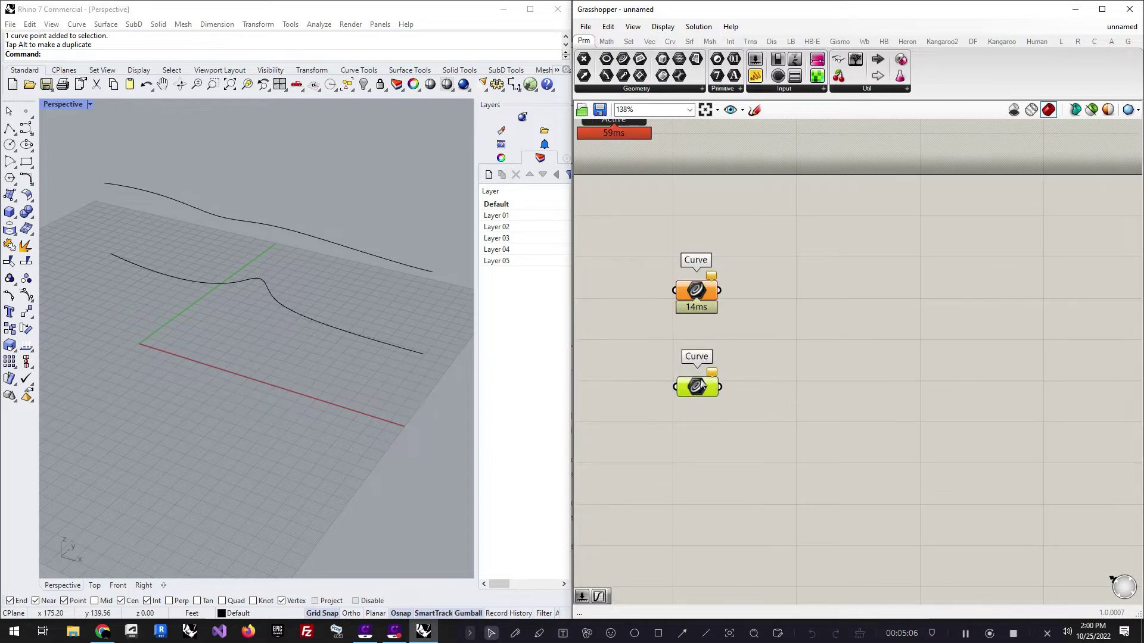
# Set the upper Curve parameter to reference the upper Rhino curve as a single curve
pyautogui.click(721, 292)
pyautogui.rightClick(705, 291)
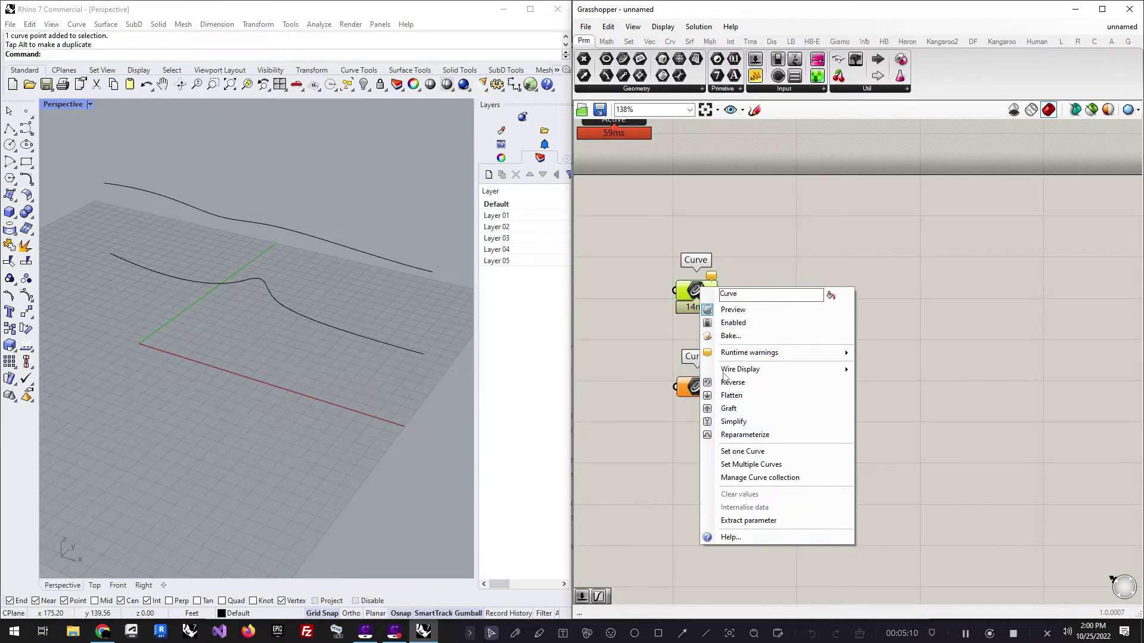
pyautogui.click(744, 454)
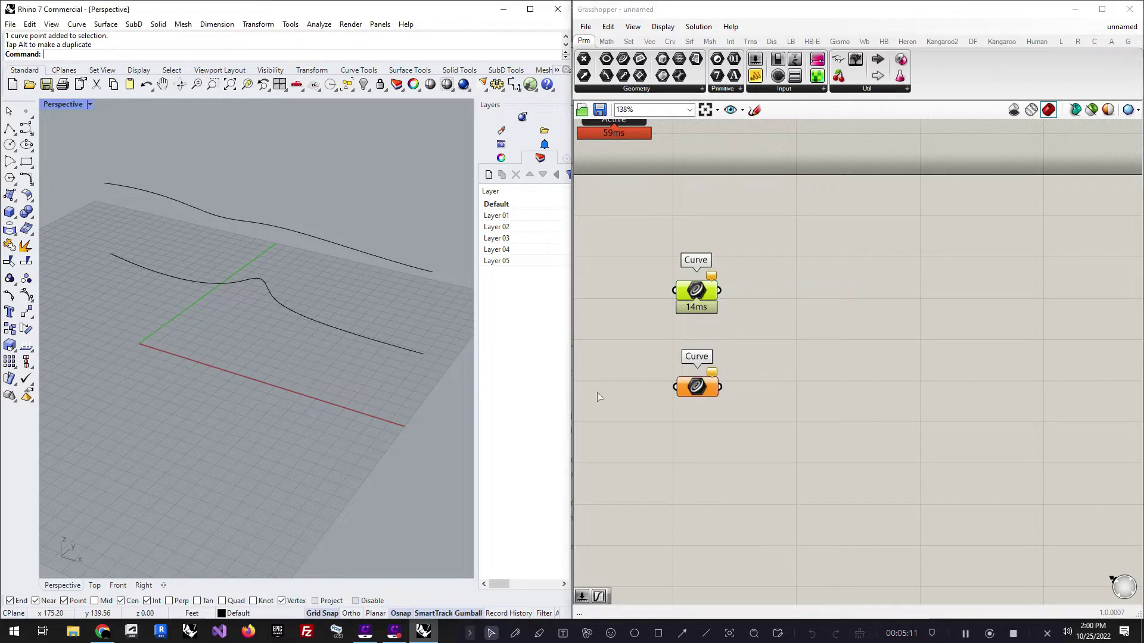
pyautogui.click(302, 232)
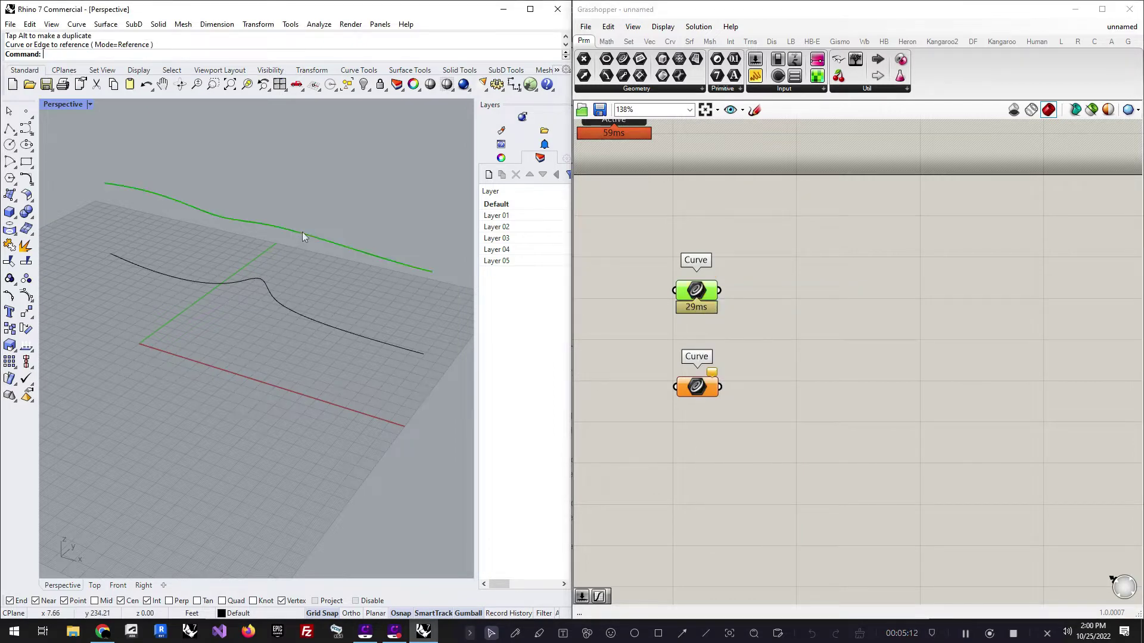
pyautogui.click(806, 431)
# Set the lower Curve parameter to reference the original Rhino curve on the grid as a single curve
pyautogui.click(692, 389)
pyautogui.rightClick(693, 390)
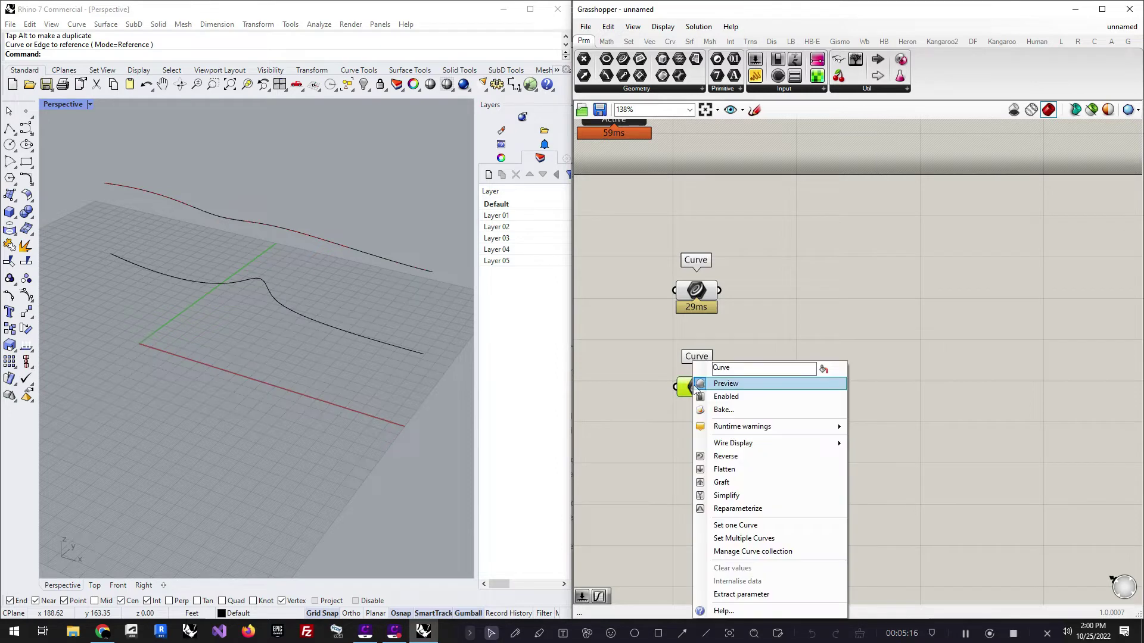
pyautogui.click(742, 526)
pyautogui.click(307, 322)
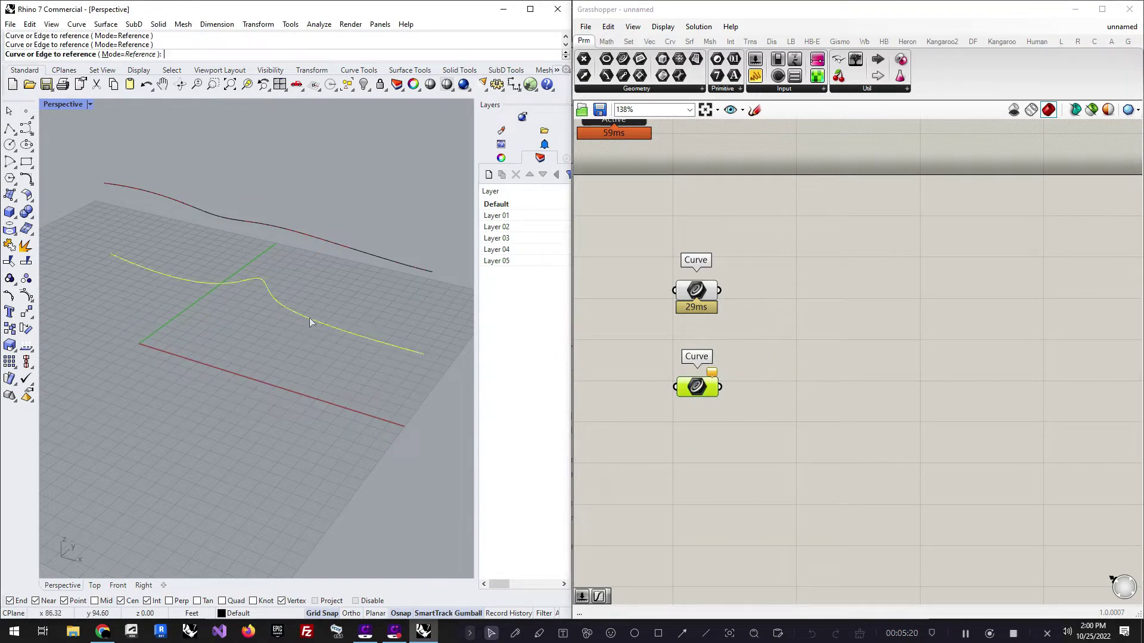
pyautogui.doubleClick(844, 378)
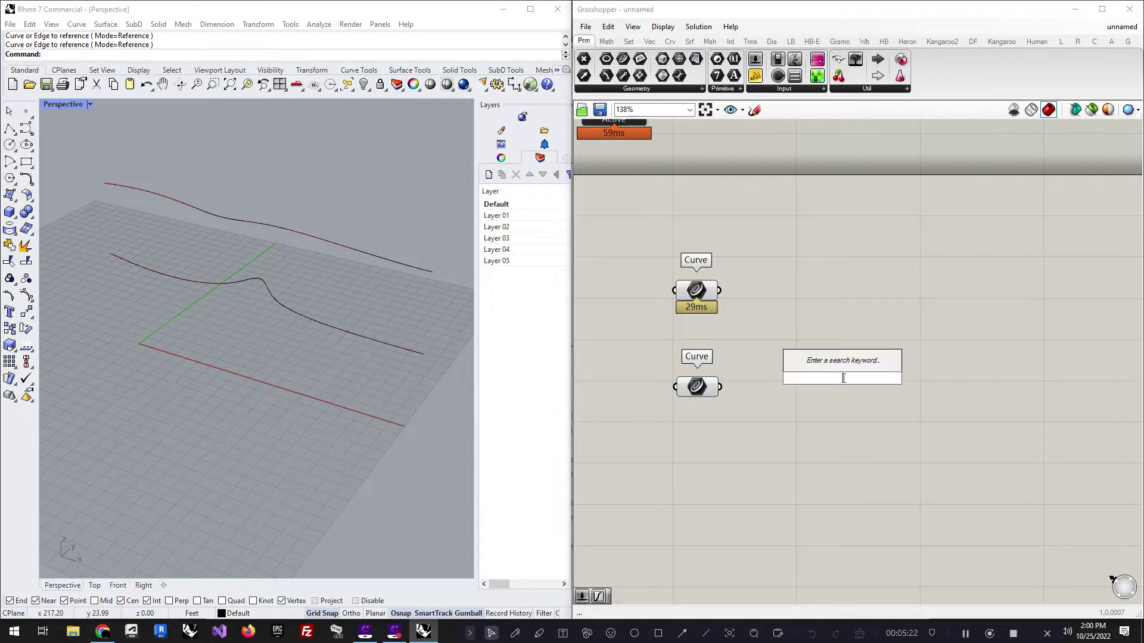
pyautogui.write('lof')
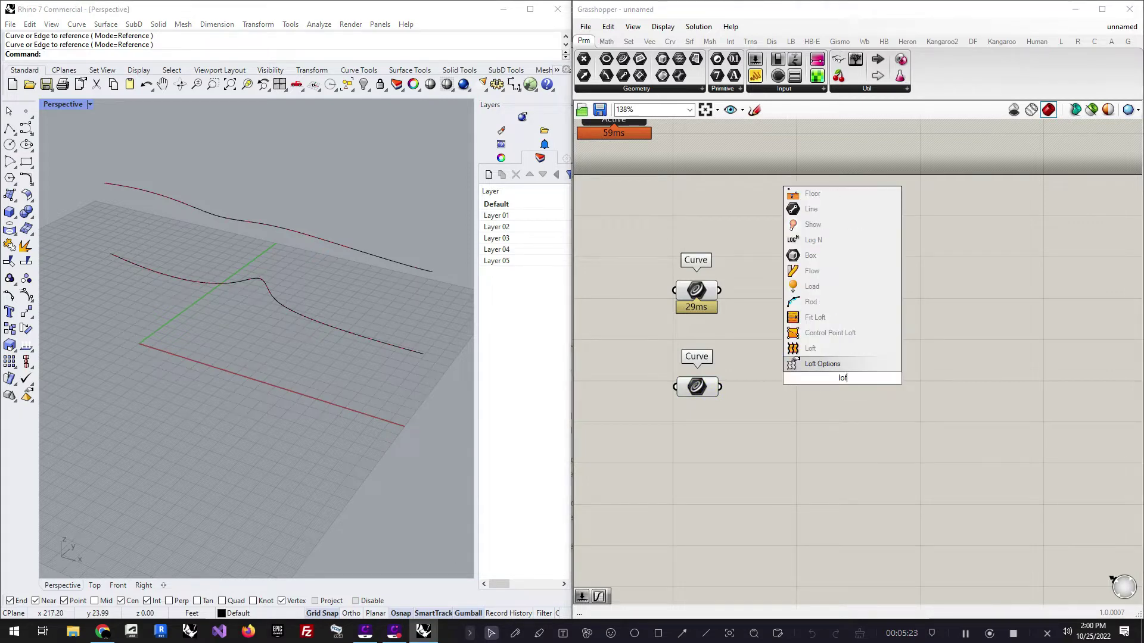
pyautogui.click(855, 435)
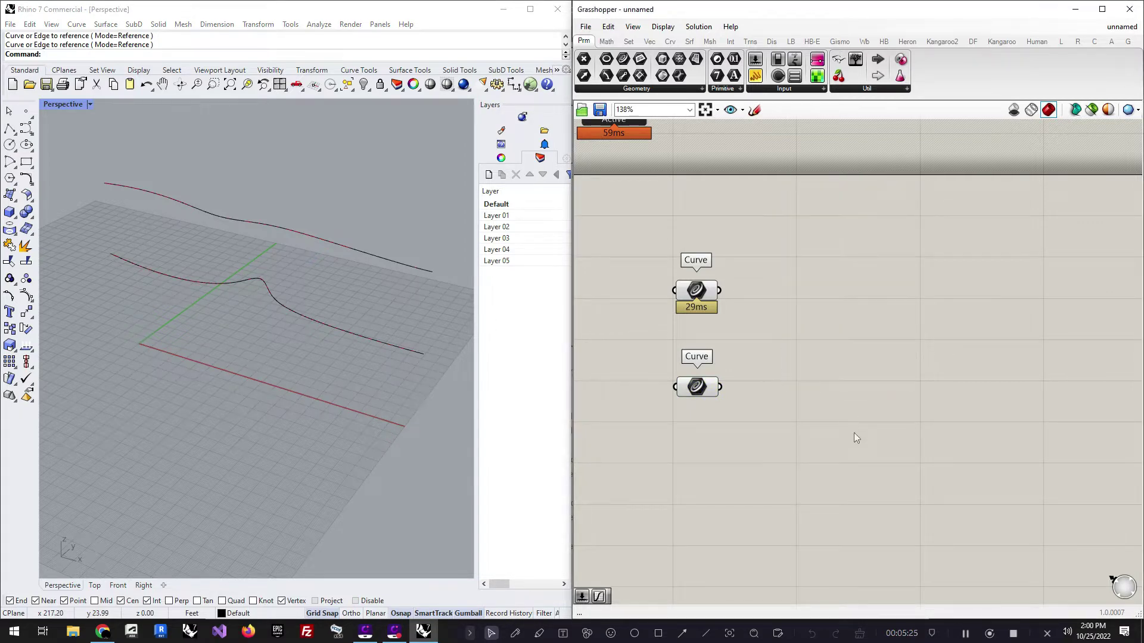
# Add a Ruled Surface component from the freeform surface components, placed beside the two Curve parameters
pyautogui.click(690, 42)
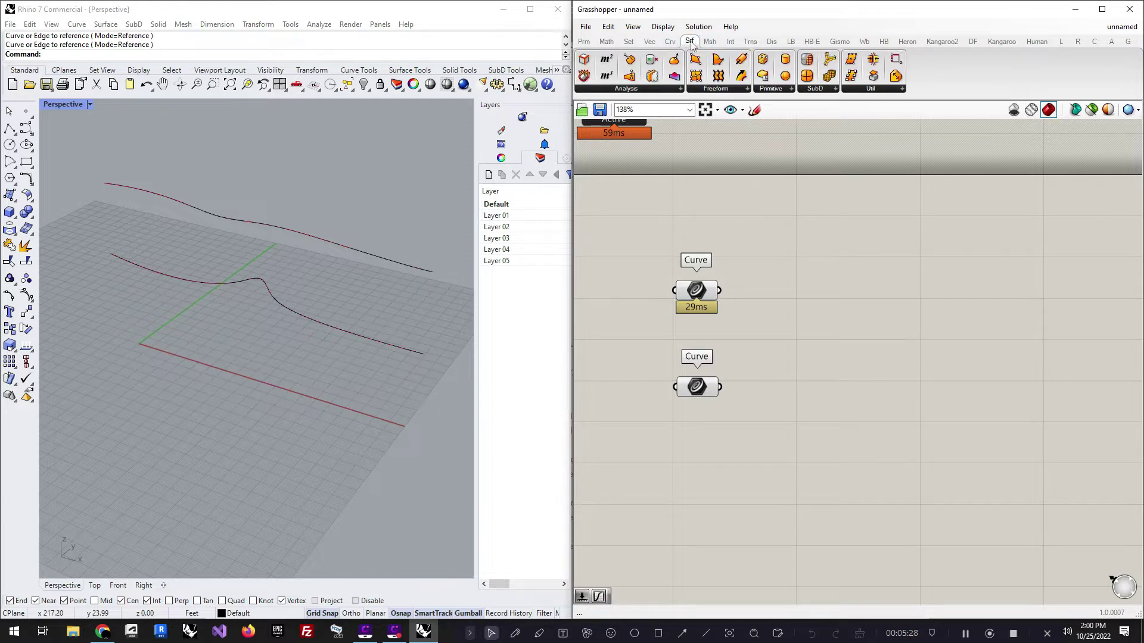
pyautogui.click(711, 90)
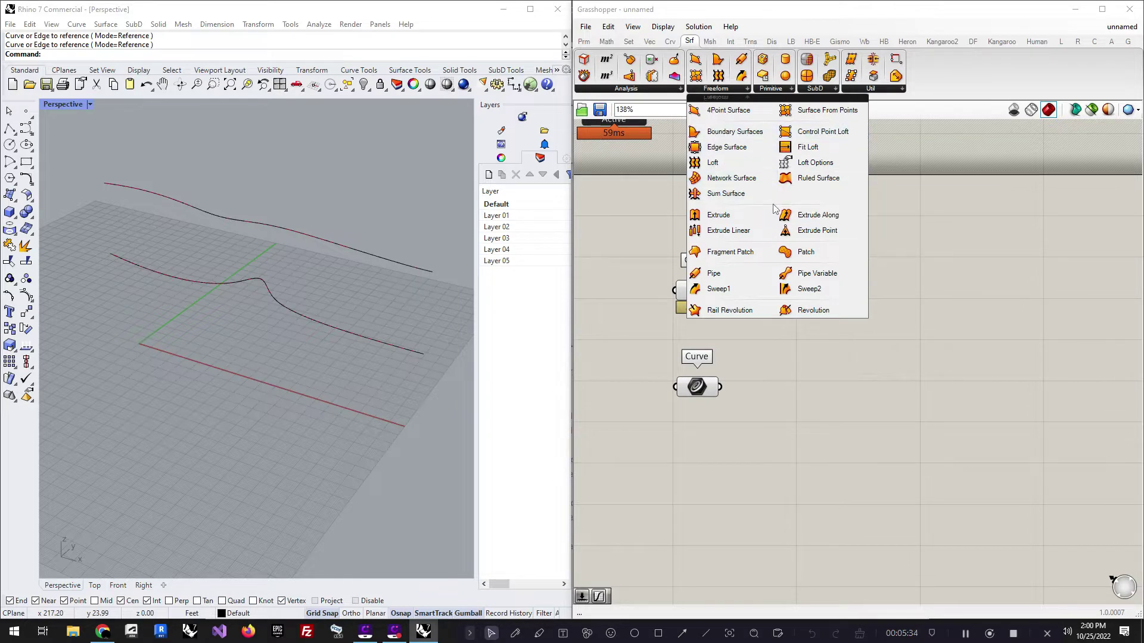
pyautogui.click(772, 90)
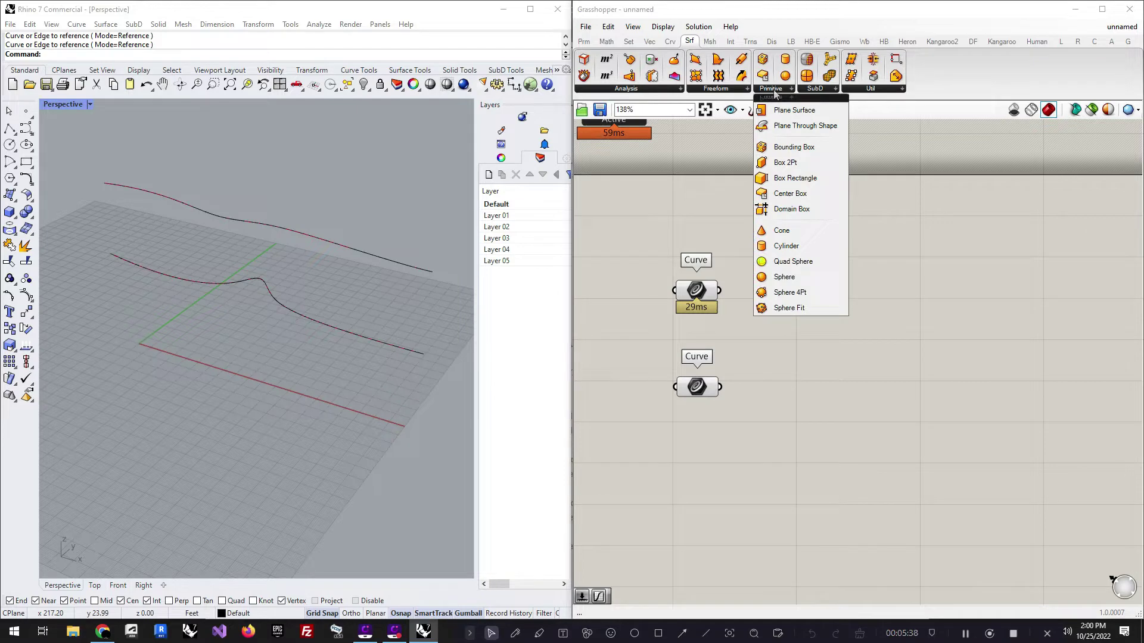
pyautogui.click(736, 93)
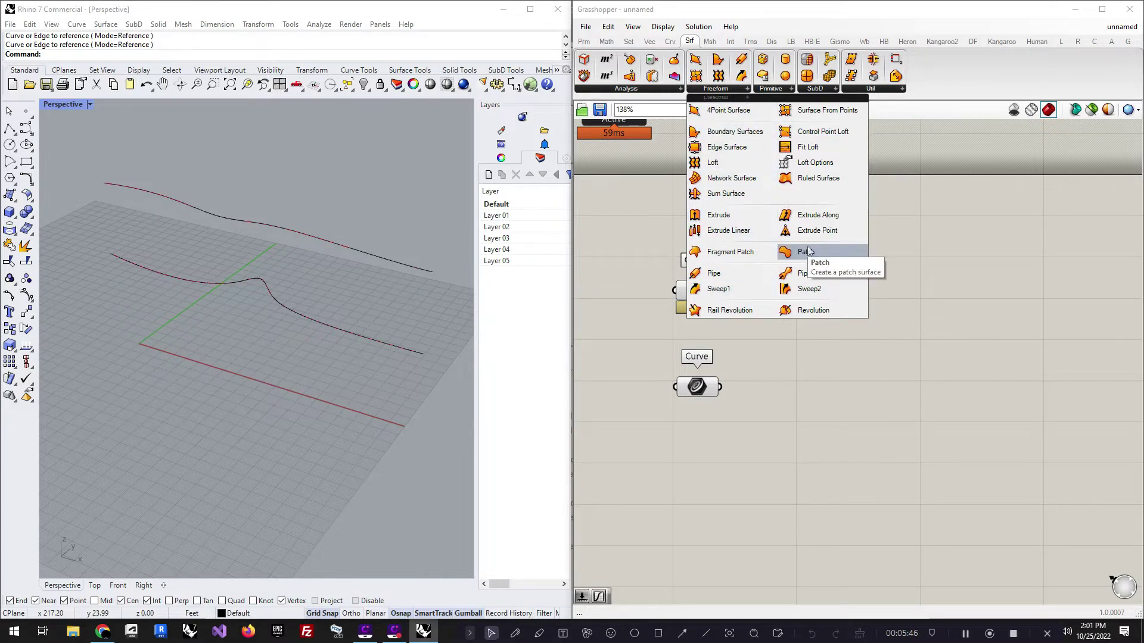
pyautogui.click(813, 180)
pyautogui.click(812, 346)
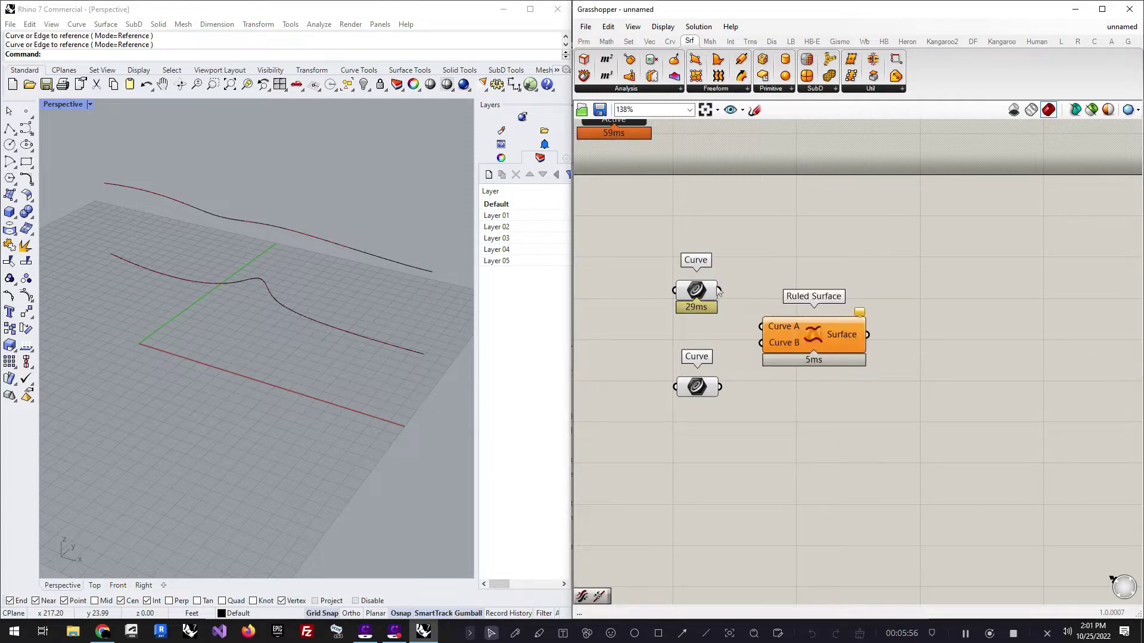
# Connect the upper Curve parameter to the Ruled Surface's Curve A and the lower one to Curve B, and straighten the component's placement
pyautogui.moveTo(719, 290); pyautogui.dragTo(762, 327)
pyautogui.moveTo(719, 387); pyautogui.dragTo(823, 296)
pyautogui.click(827, 399)
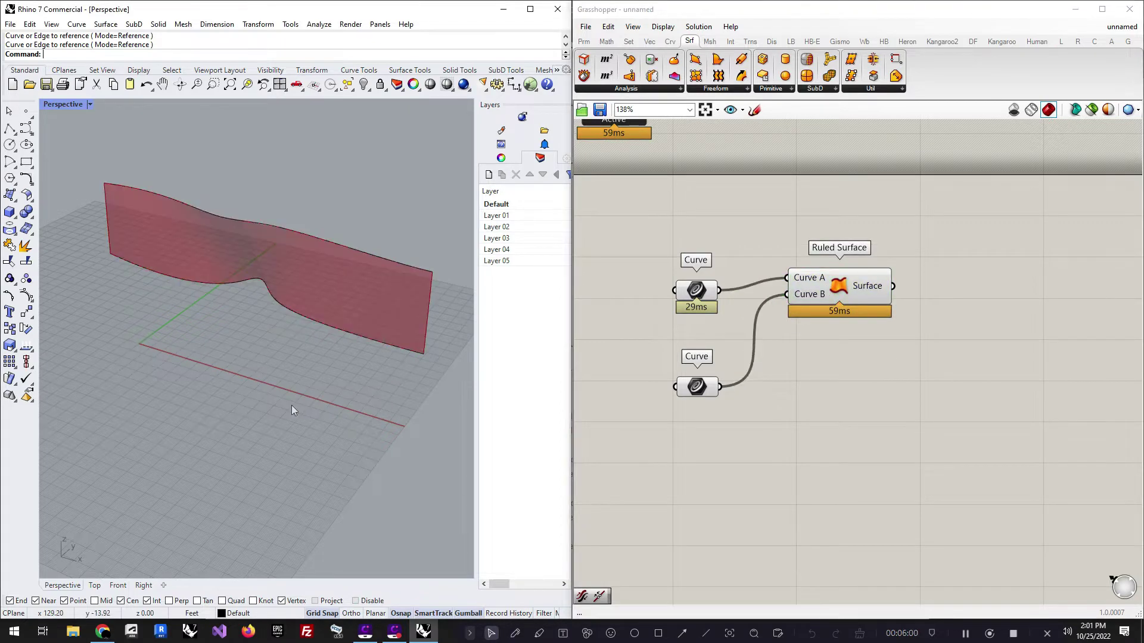
pyautogui.moveTo(291, 406); pyautogui.dragTo(308, 363, button='right')
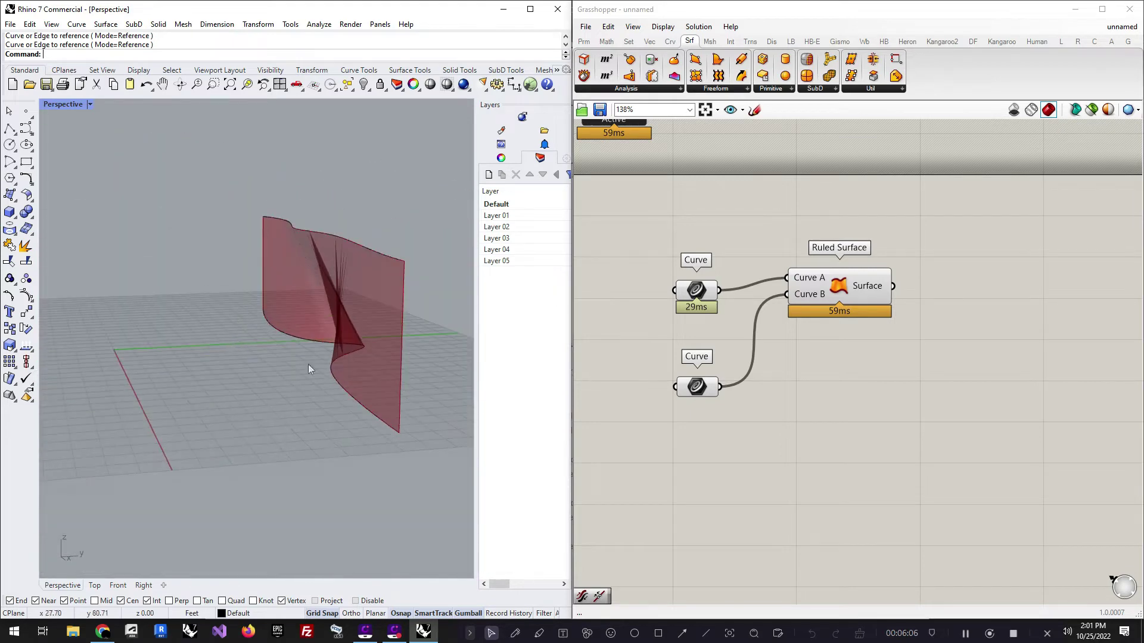
pyautogui.click(823, 410)
pyautogui.moveTo(838, 302); pyautogui.dragTo(854, 315)
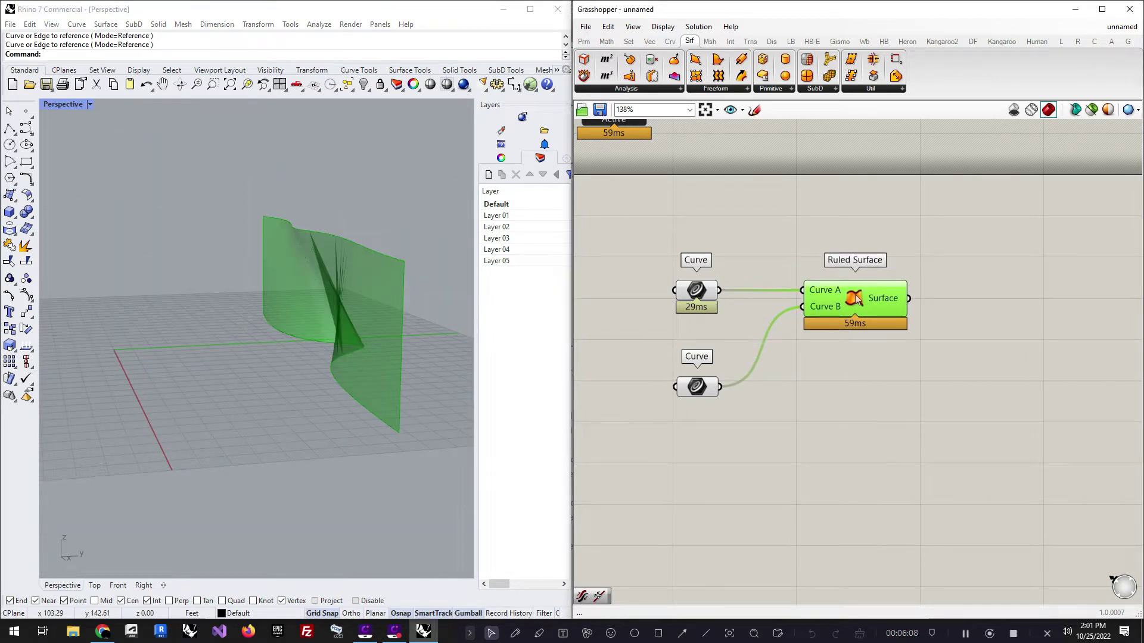
# Add a Loft component and place it below the Ruled Surface component
pyautogui.doubleClick(863, 373)
pyautogui.write('loft')
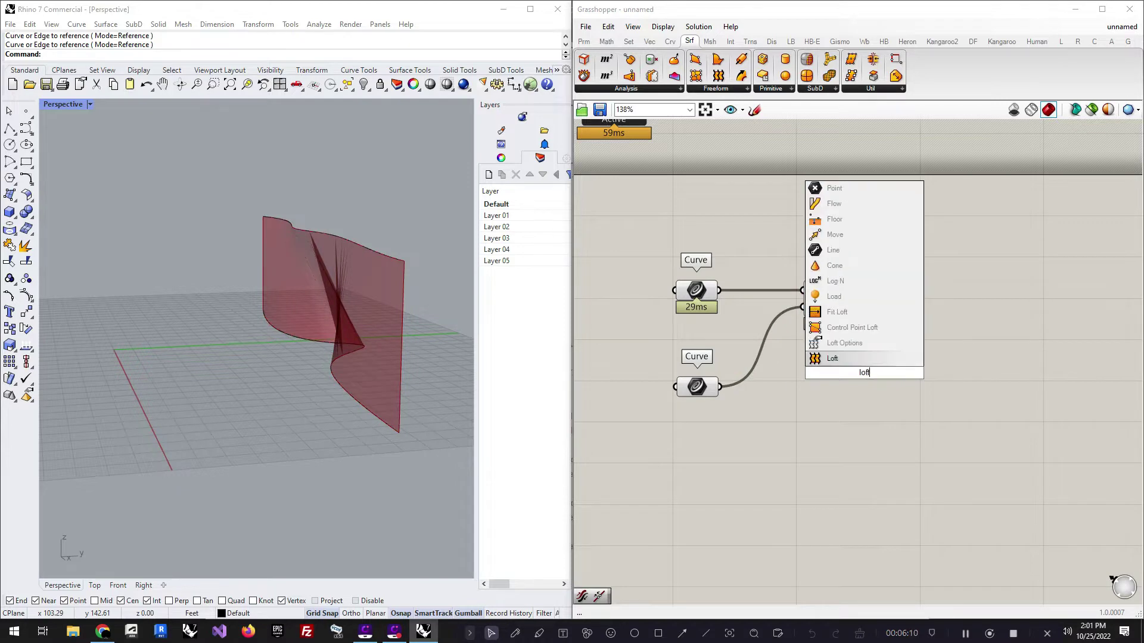
pyautogui.press('Return')
pyautogui.moveTo(861, 380); pyautogui.dragTo(884, 425)
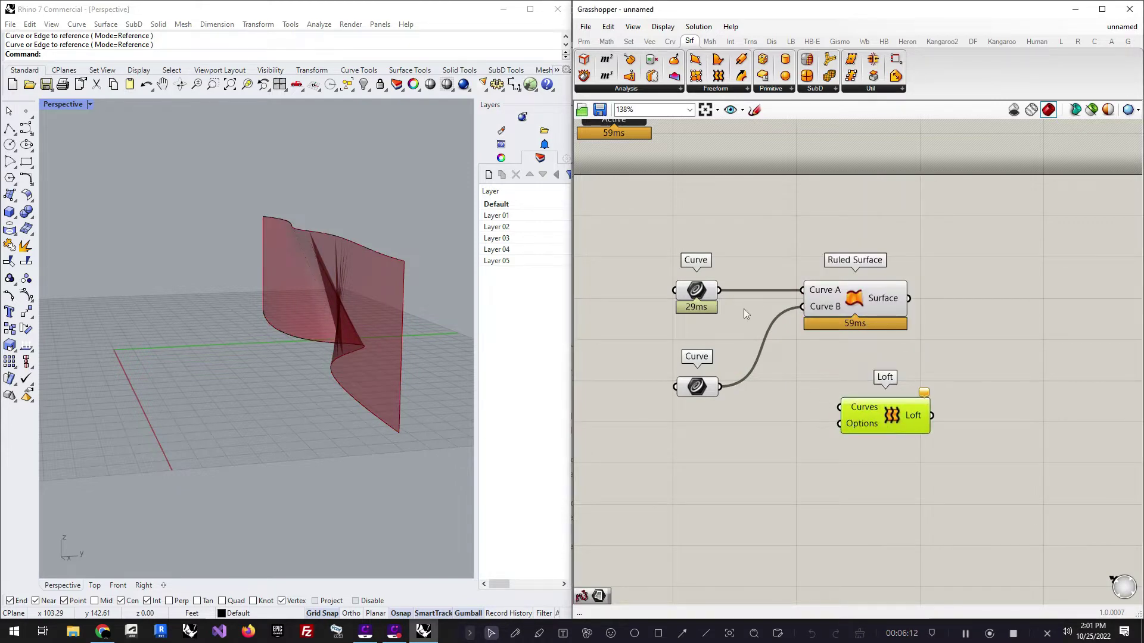
# Connect both Curve parameters to the Loft component's Curves input
pyautogui.moveTo(719, 291); pyautogui.dragTo(840, 407)
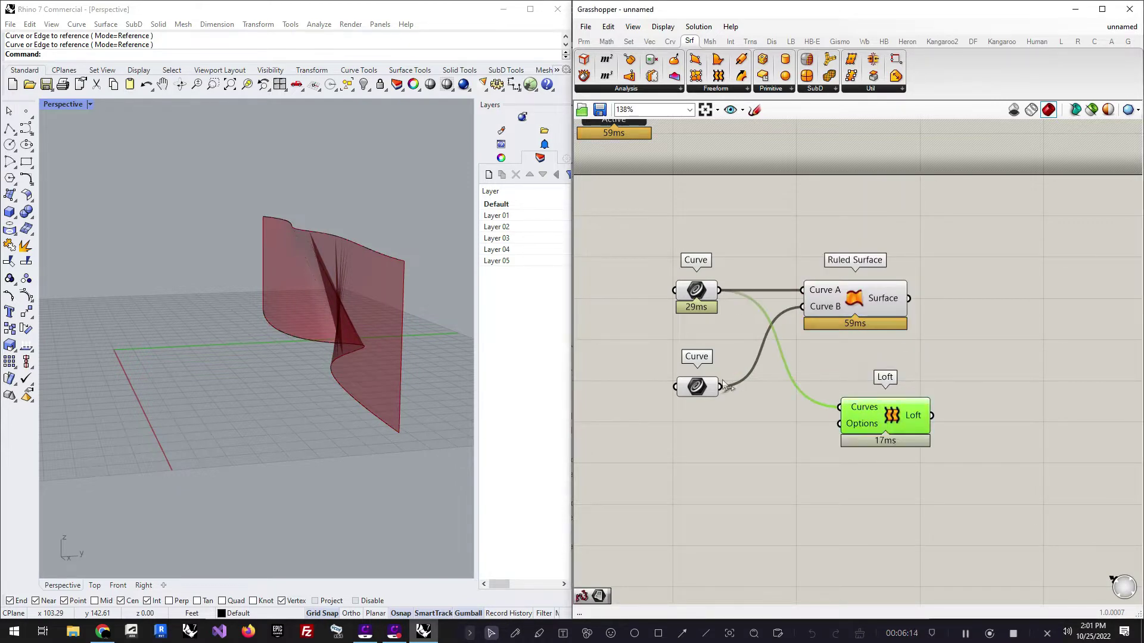
pyautogui.keyDown('shift'); pyautogui.moveTo(720, 389); pyautogui.dragTo(846, 401); pyautogui.keyUp('shift')
pyautogui.click(809, 482)
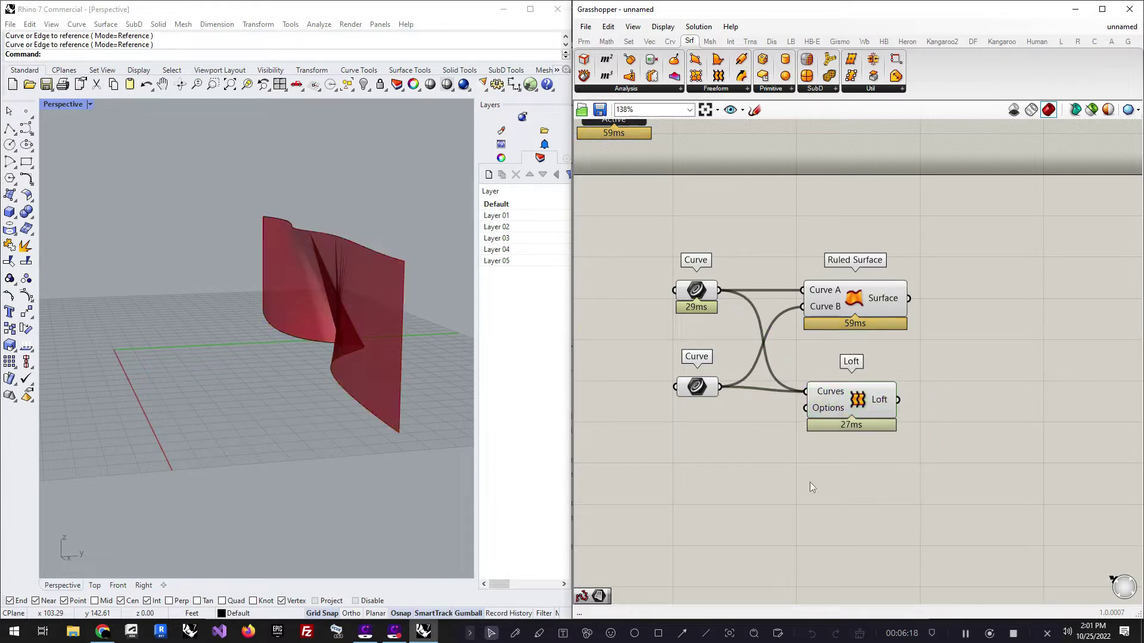
# Compare the Ruled Surface and Loft previews in the Perspective viewport, examining the twisted middle area from several angles
pyautogui.click(340, 419)
pyautogui.moveTo(367, 440); pyautogui.dragTo(319, 439, button='right')
pyautogui.scroll(4, 445, 323)
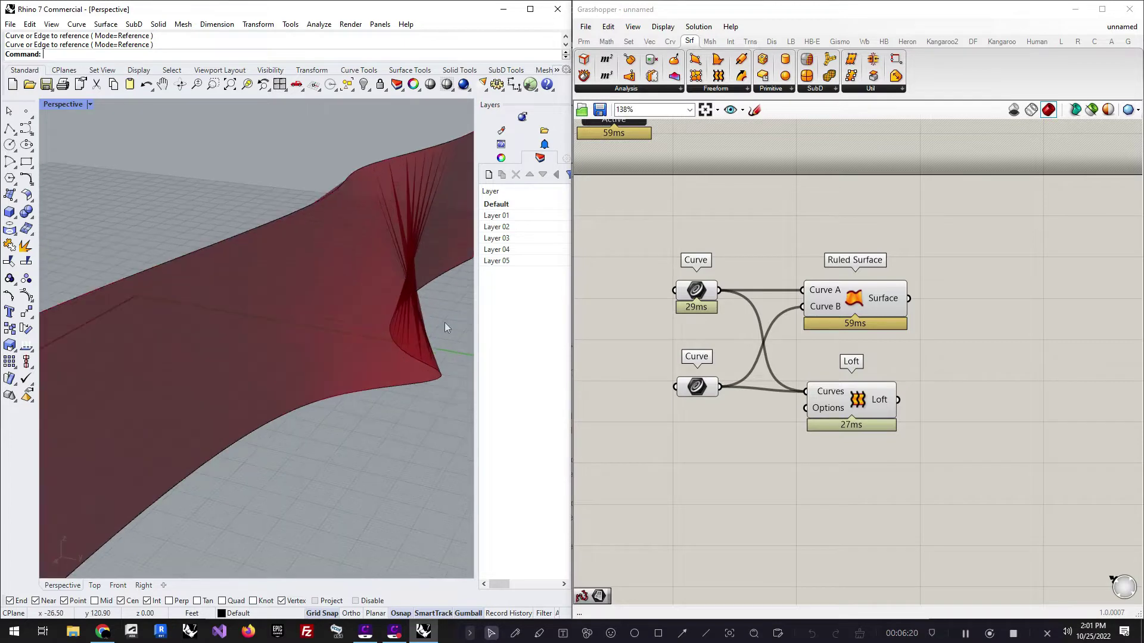
pyautogui.click(858, 411)
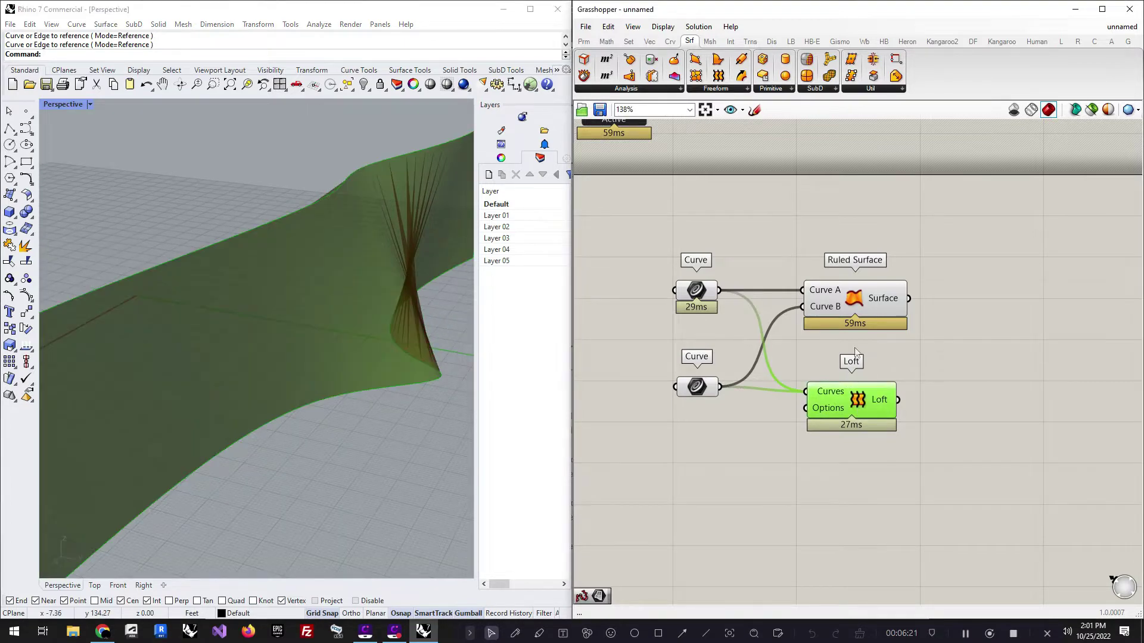
pyautogui.click(849, 291)
pyautogui.click(873, 410)
pyautogui.click(187, 356)
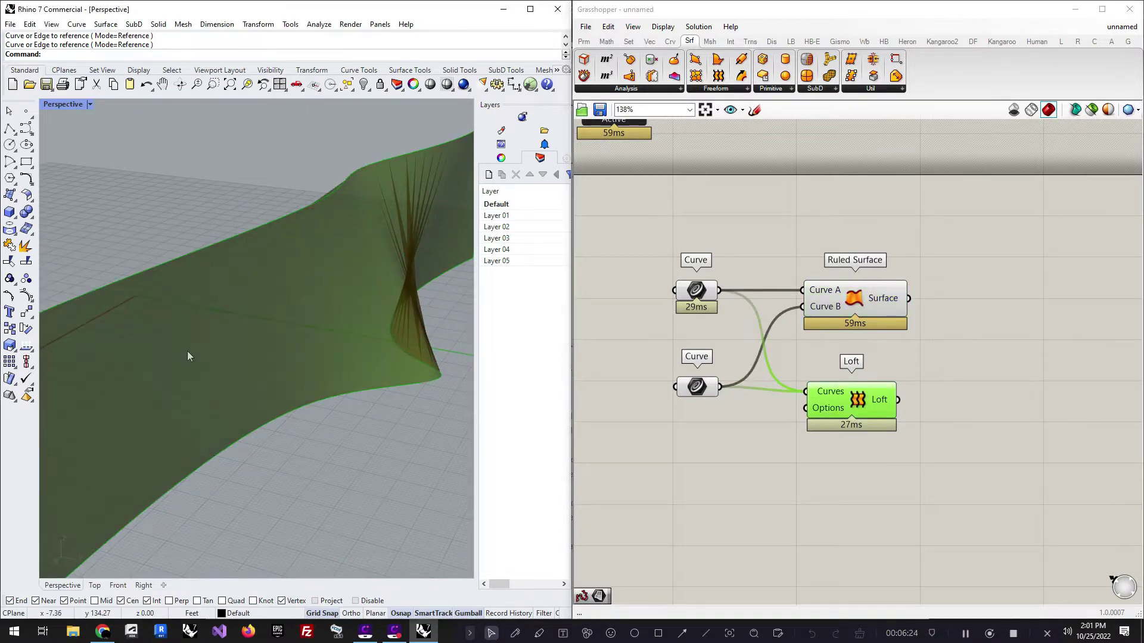
pyautogui.scroll(-3, 187, 356)
pyautogui.moveTo(369, 356); pyautogui.dragTo(358, 299, button='right')
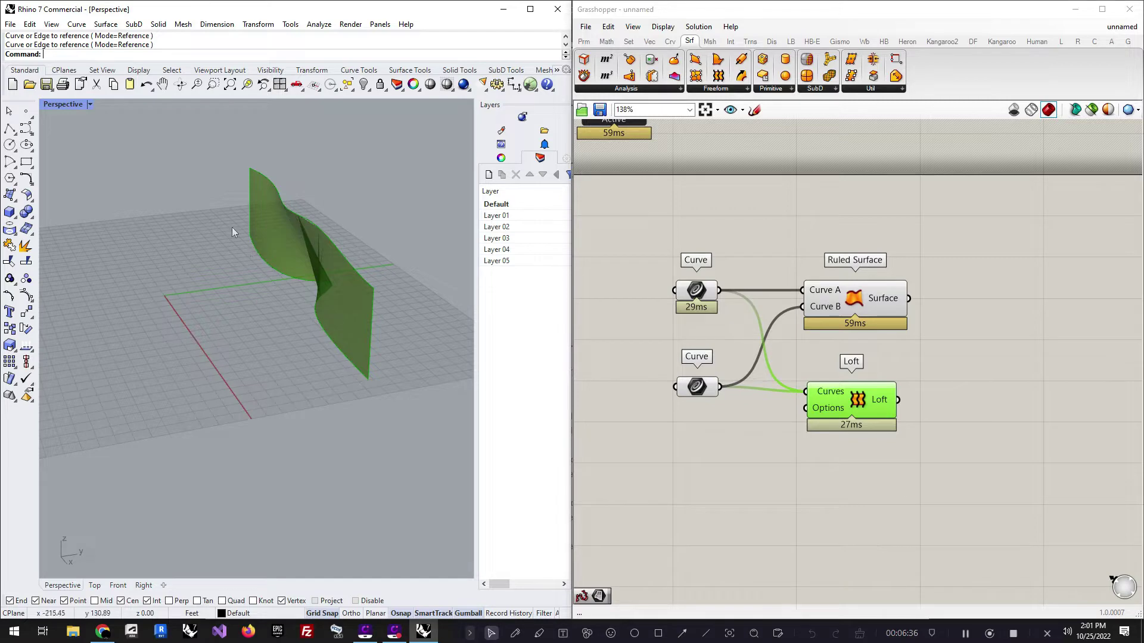
# Draw a straight polyline between the two ends of the upper Rhino curve and raise it vertically above the surface
pyautogui.click(10, 129)
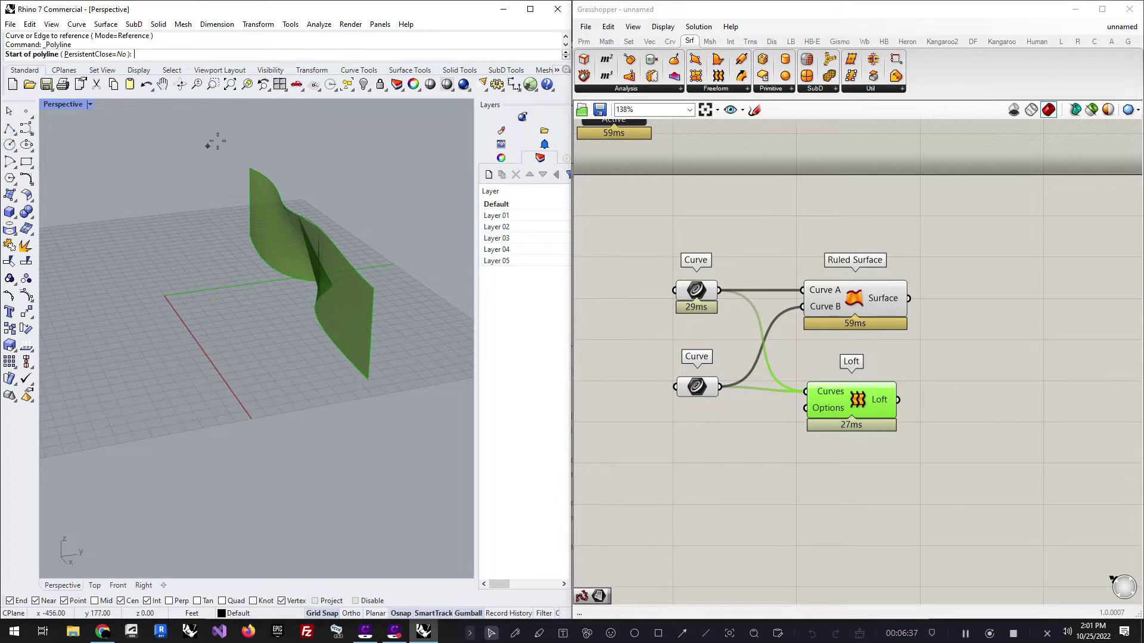
pyautogui.click(250, 169)
pyautogui.click(374, 288)
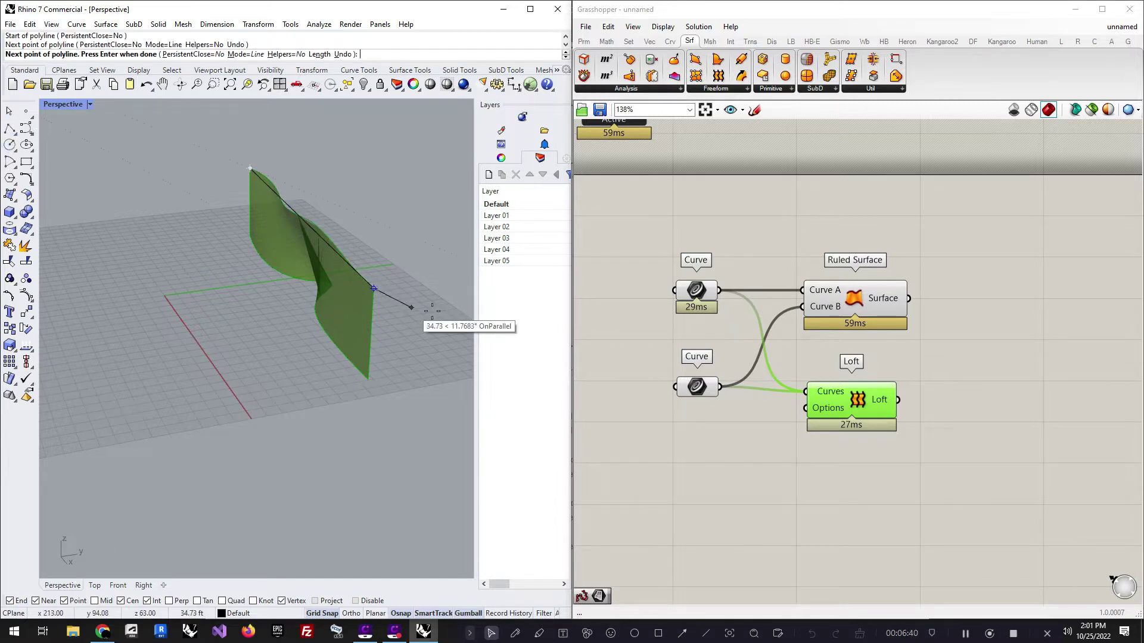
pyautogui.press('Return')
pyautogui.click(293, 209)
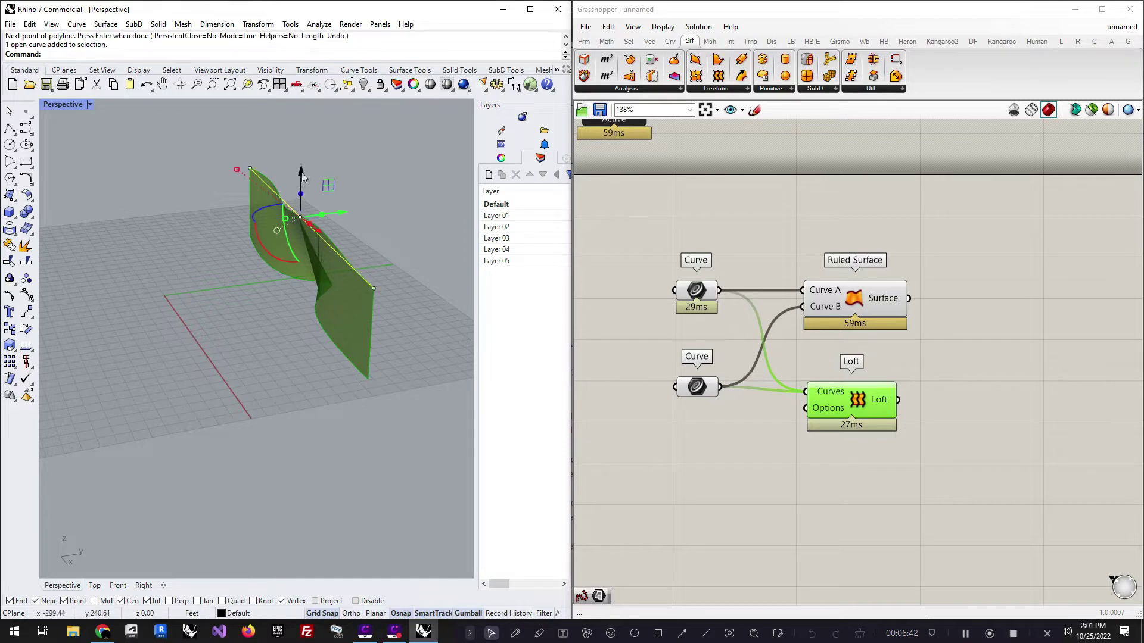
pyautogui.moveTo(304, 179); pyautogui.dragTo(301, 131)
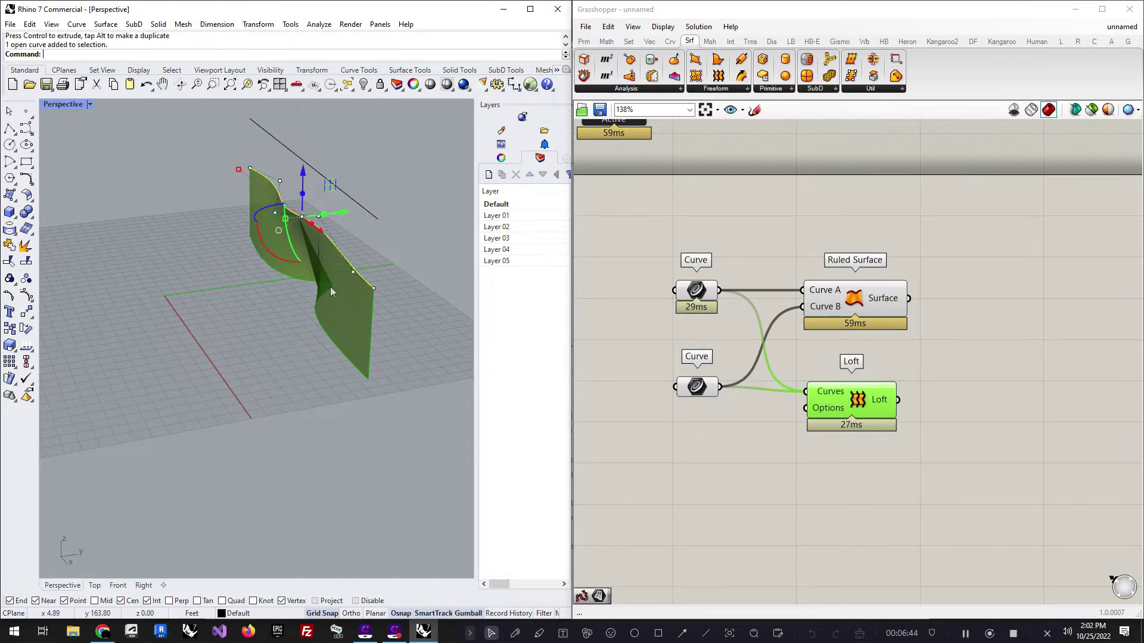
# Lower the upper Rhino curve slightly and bring the straight line down closer above it
pyautogui.moveTo(310, 250); pyautogui.dragTo(398, 285, button='right')
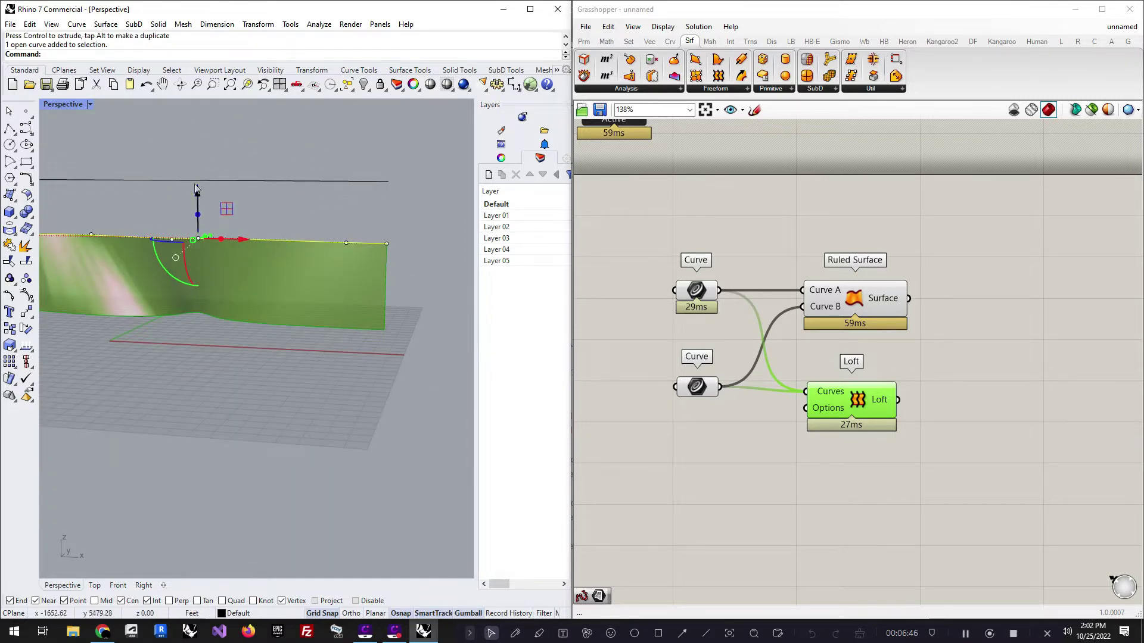
pyautogui.moveTo(196, 193)
pyautogui.mouseDown()
pyautogui.moveTo(202, 143)
pyautogui.moveTo(200, 211)
pyautogui.mouseUp()
pyautogui.click(399, 380)
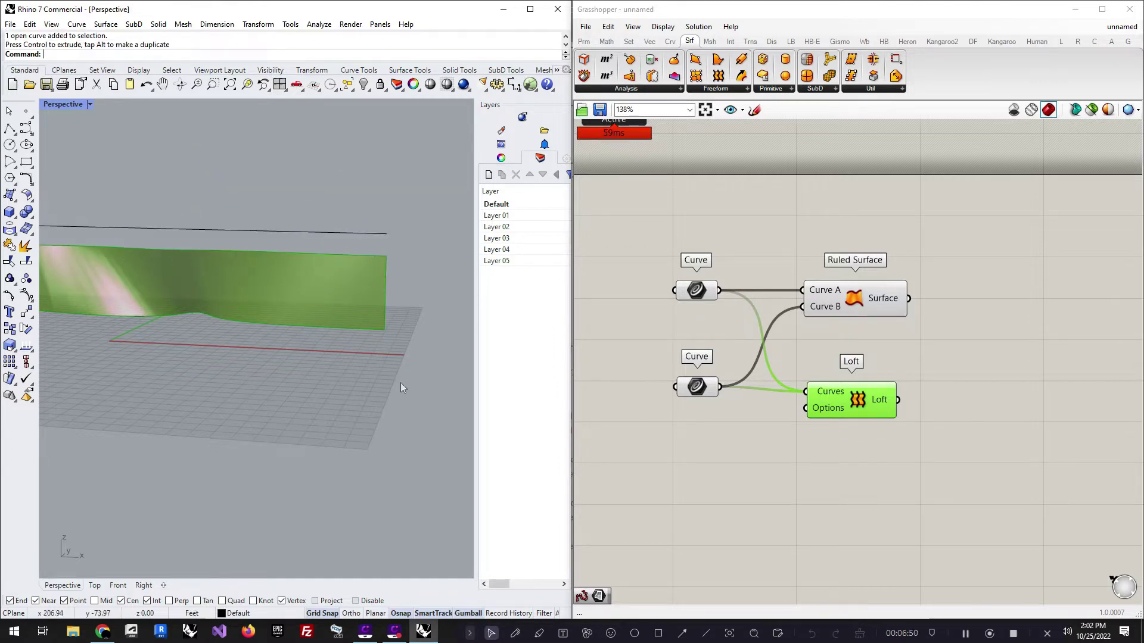
pyautogui.moveTo(401, 384); pyautogui.dragTo(547, 441, button='right')
# Move the two Curve parameters downward and closer together to free space above them
pyautogui.click(700, 417)
pyautogui.click(697, 388)
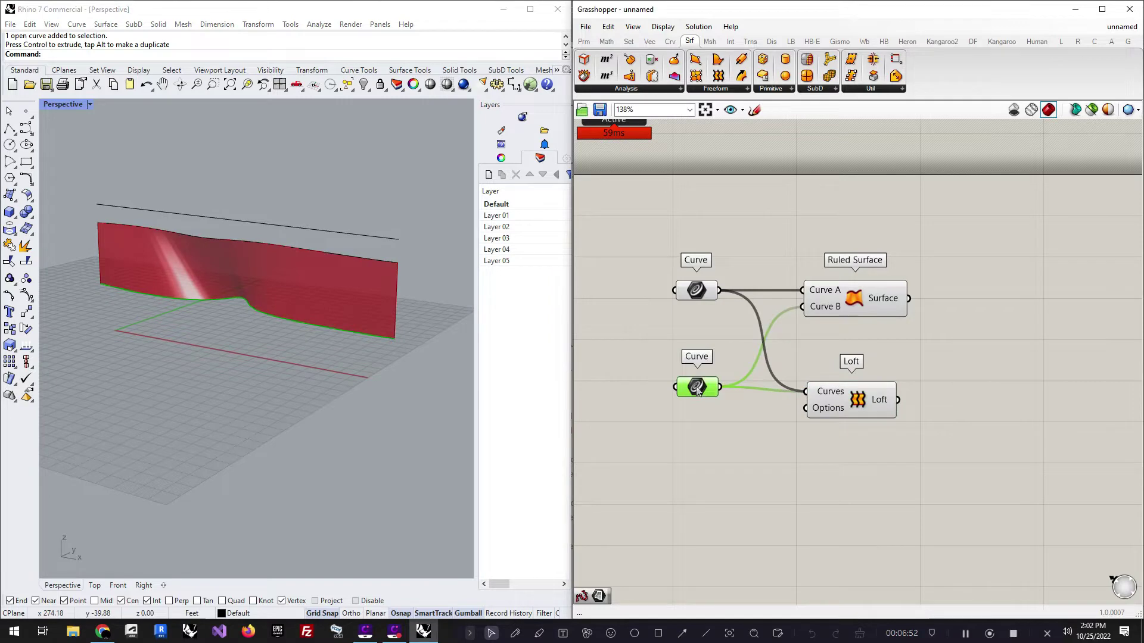
pyautogui.moveTo(697, 389); pyautogui.dragTo(697, 402)
pyautogui.click(697, 293)
pyautogui.moveTo(697, 293); pyautogui.dragTo(697, 337)
pyautogui.click(688, 260)
# Add a third Curve parameter and place it above the two existing ones
pyautogui.doubleClick(691, 251)
pyautogui.write('curve')
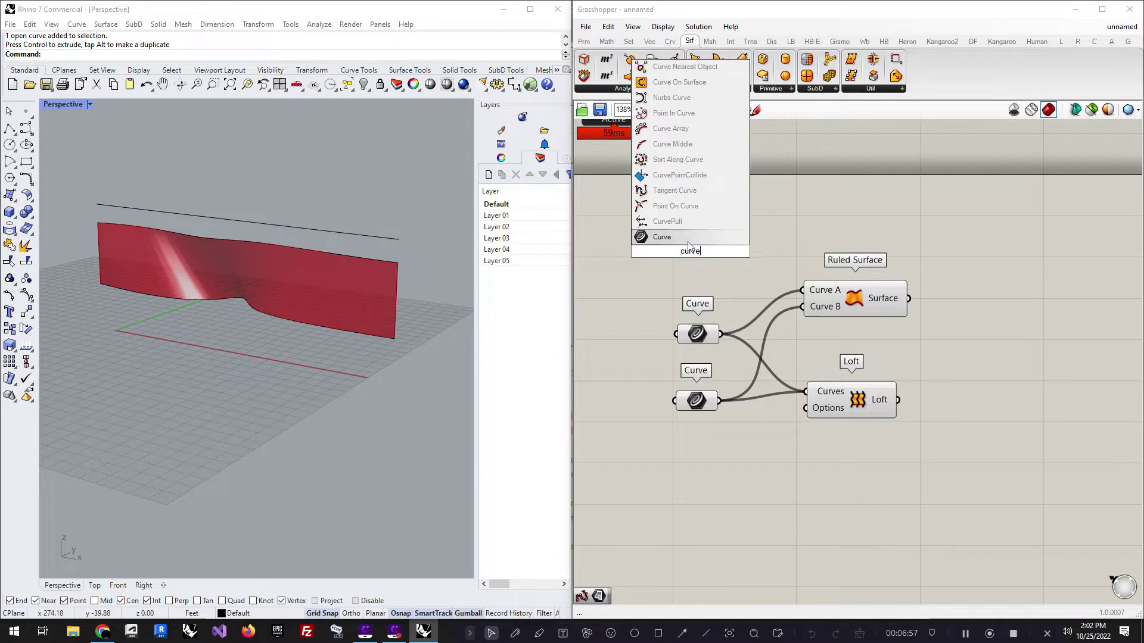
pyautogui.click(687, 237)
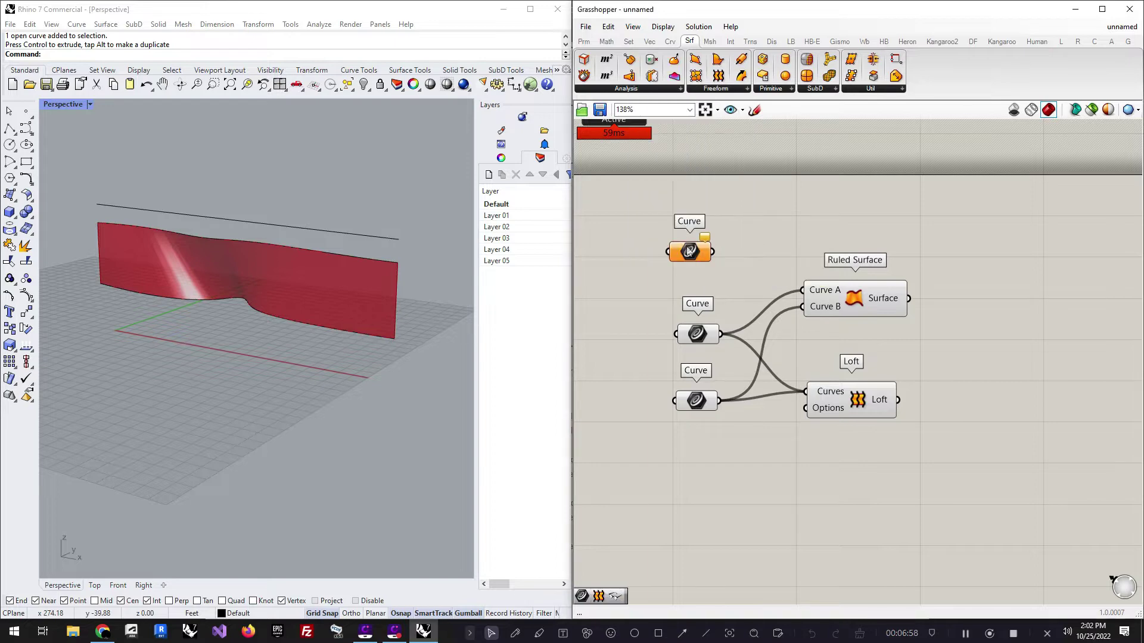
pyautogui.moveTo(688, 250); pyautogui.dragTo(692, 254)
# Set the new top Curve parameter to reference the straight Rhino line as a single curve
pyautogui.rightClick(692, 254)
pyautogui.click(751, 416)
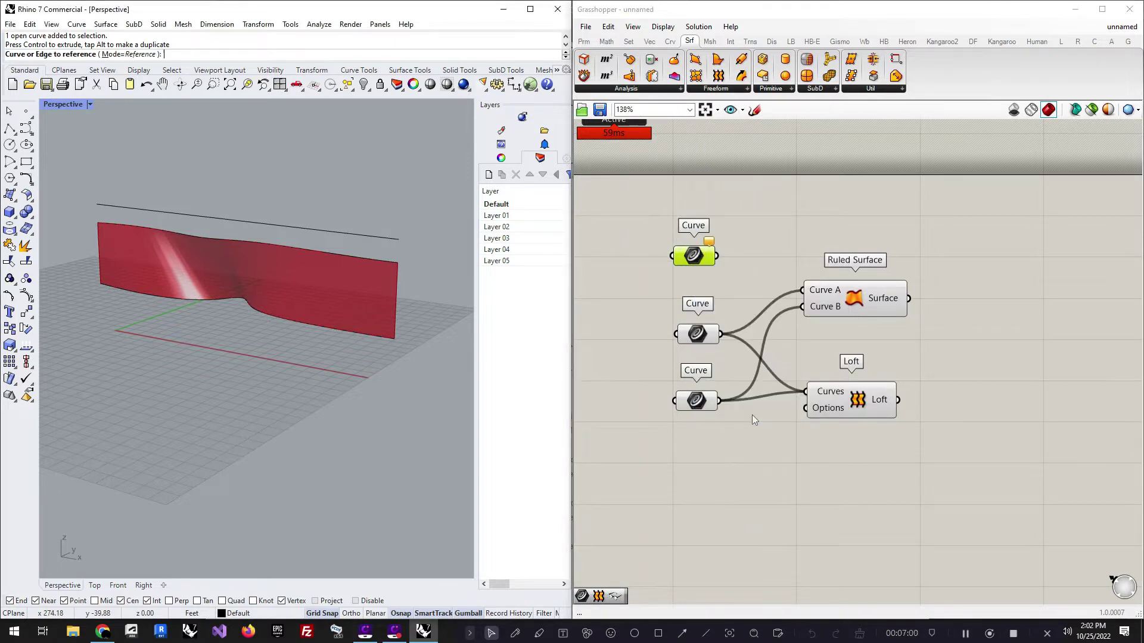
pyautogui.click(324, 230)
pyautogui.click(675, 296)
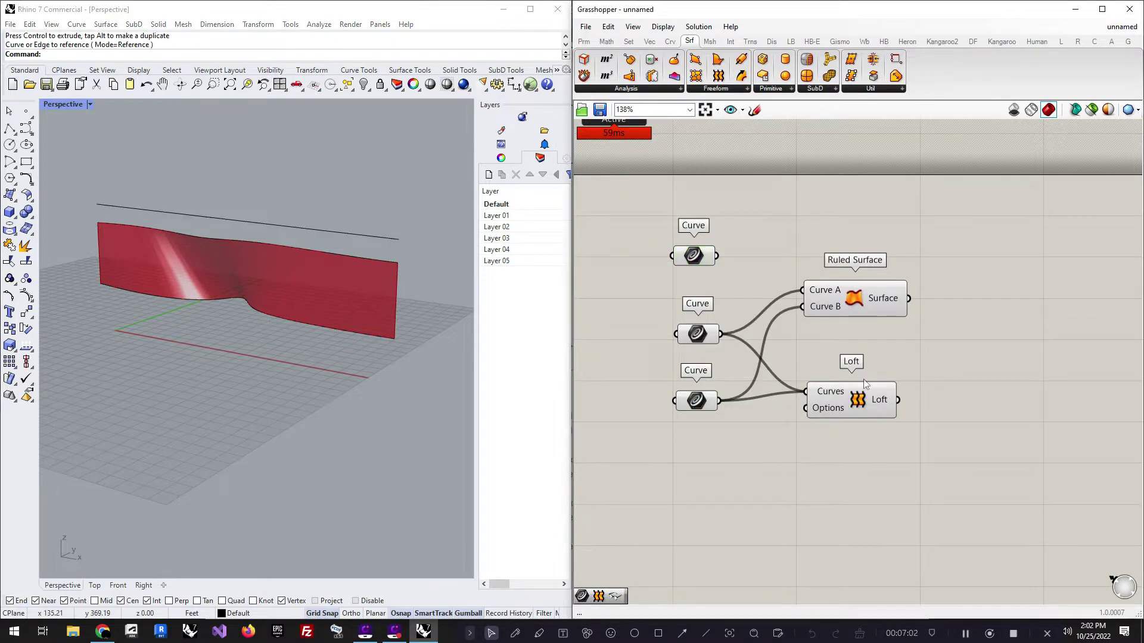
# Delete the Ruled Surface component and move the Loft component farther away from the Curve parameters
pyautogui.moveTo(848, 300); pyautogui.dragTo(879, 273)
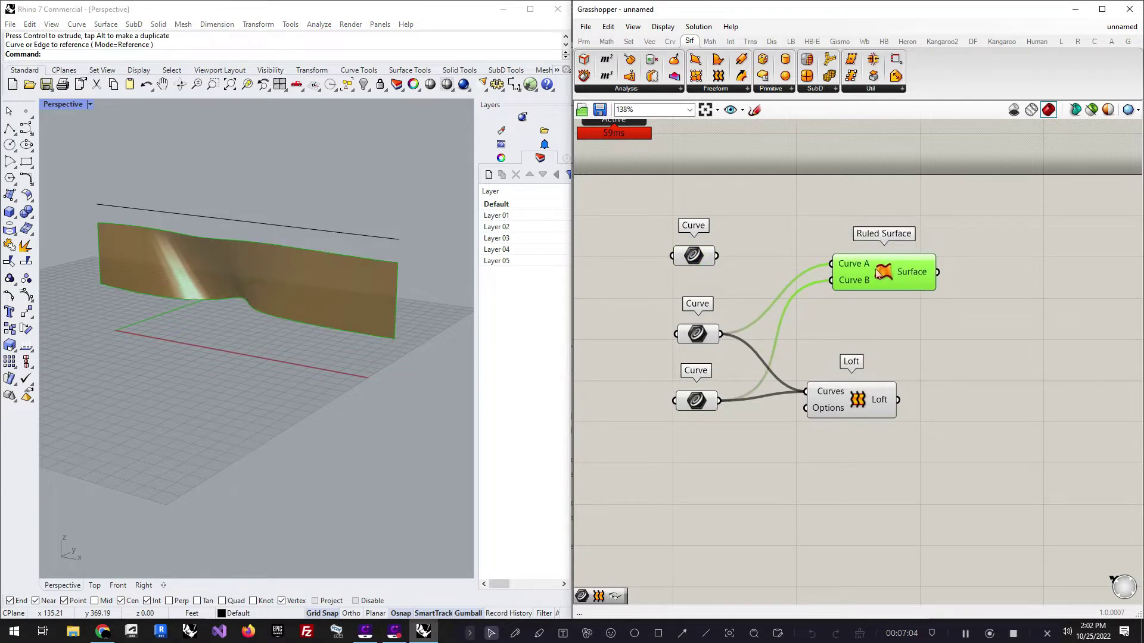
pyautogui.press('Delete')
pyautogui.moveTo(855, 403); pyautogui.dragTo(952, 324)
# Add a Merge component and place it below the Curve parameters
pyautogui.doubleClick(838, 249)
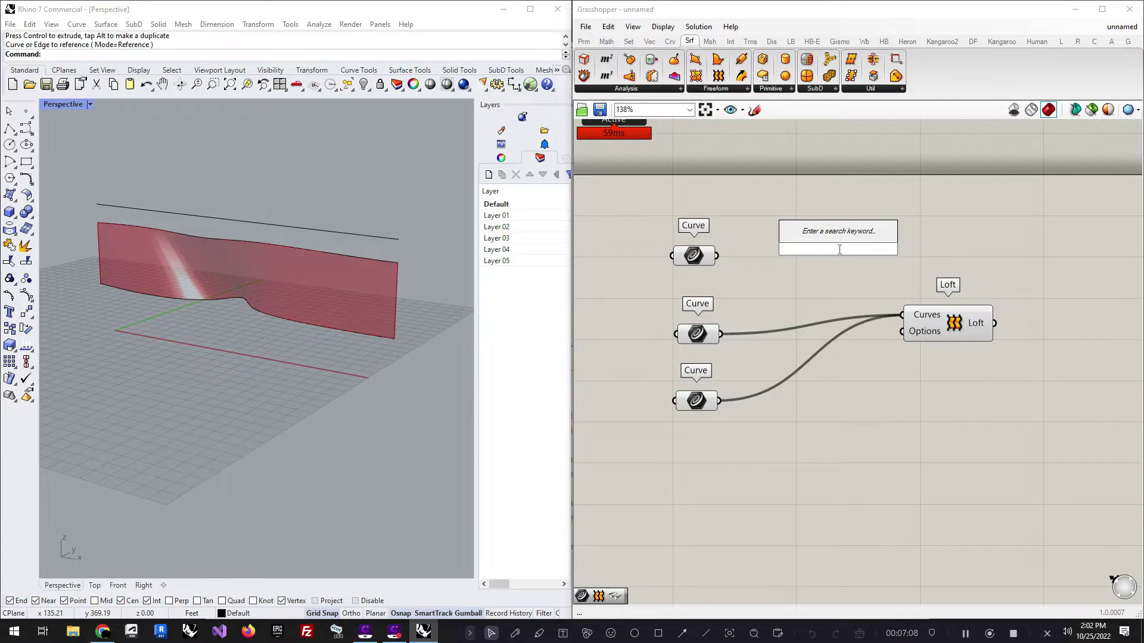
pyautogui.write('merg')
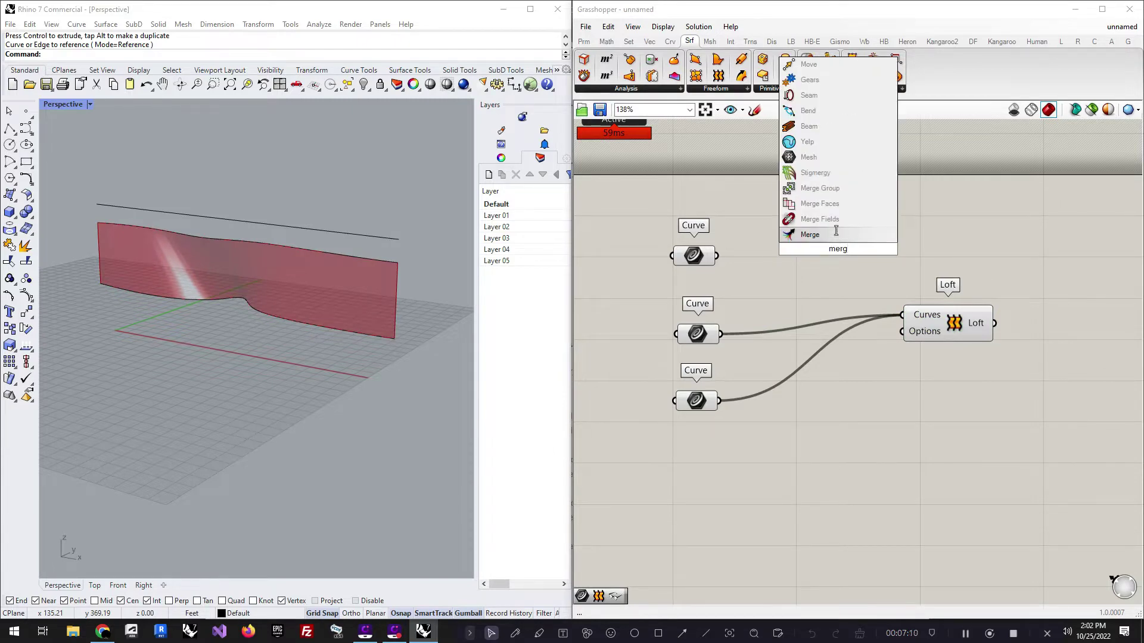
pyautogui.click(836, 232)
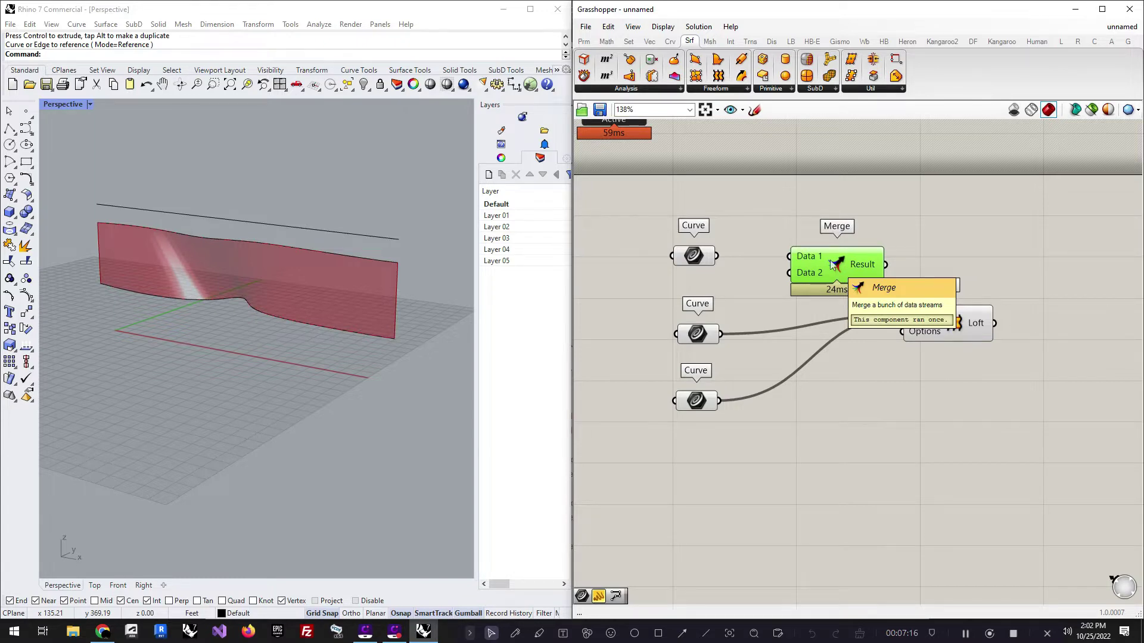
pyautogui.moveTo(833, 265); pyautogui.dragTo(816, 471)
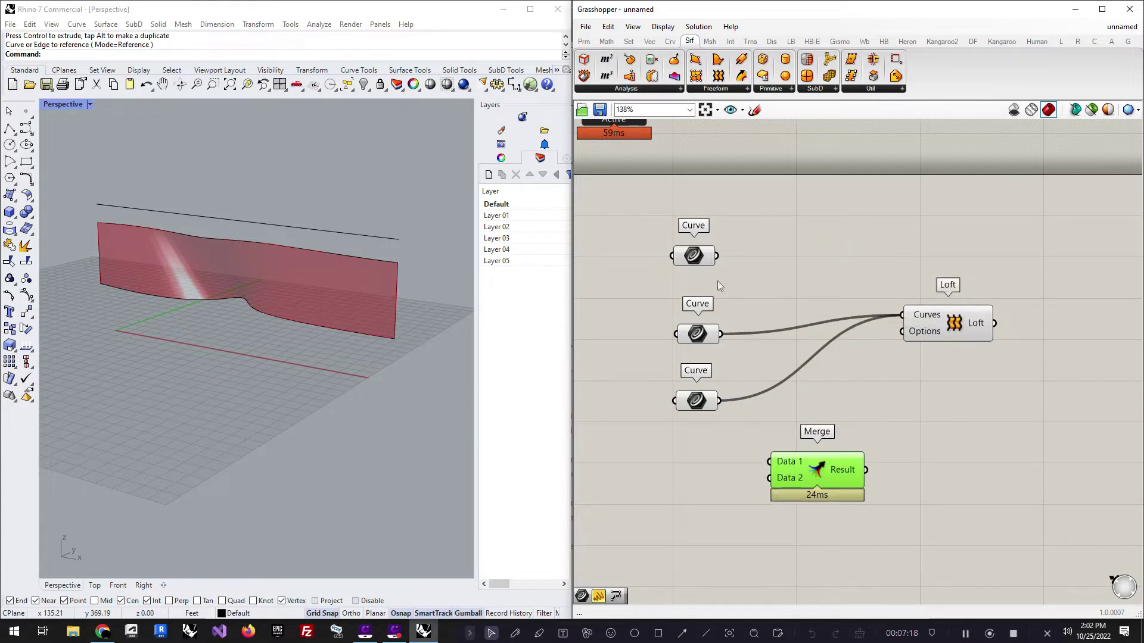
# Connect the top Curve parameter directly to the Loft component's Curves input and inspect the resulting surface
pyautogui.moveTo(718, 257); pyautogui.dragTo(909, 317)
pyautogui.moveTo(328, 278); pyautogui.dragTo(265, 289, button='right')
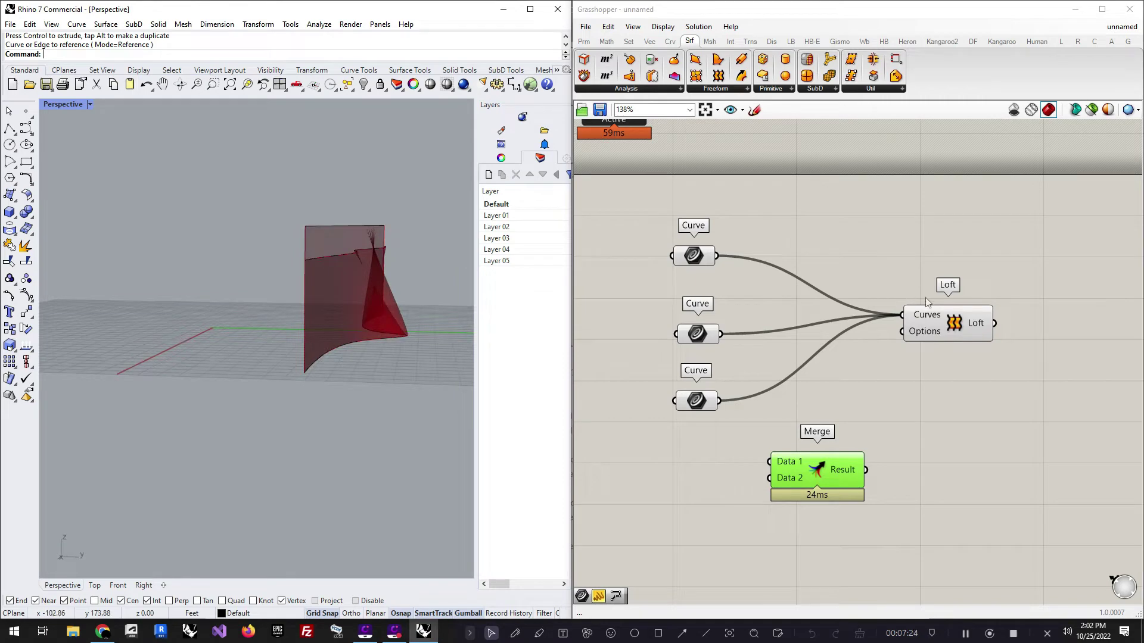
pyautogui.click(905, 327)
pyautogui.moveTo(378, 348); pyautogui.dragTo(377, 286, button='right')
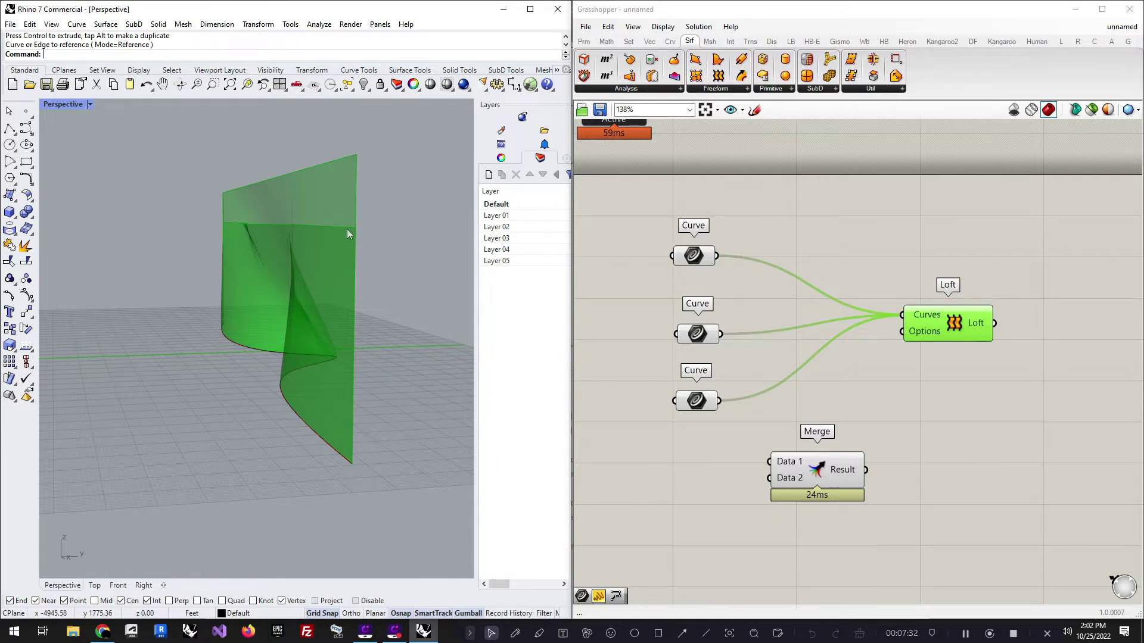
# Place the Merge between the Curve parameters and Loft, wire the three curves into D1, D2 and D3, and feed Result into Loft's Curves
pyautogui.moveTo(830, 463); pyautogui.dragTo(848, 316)
pyautogui.click(709, 262)
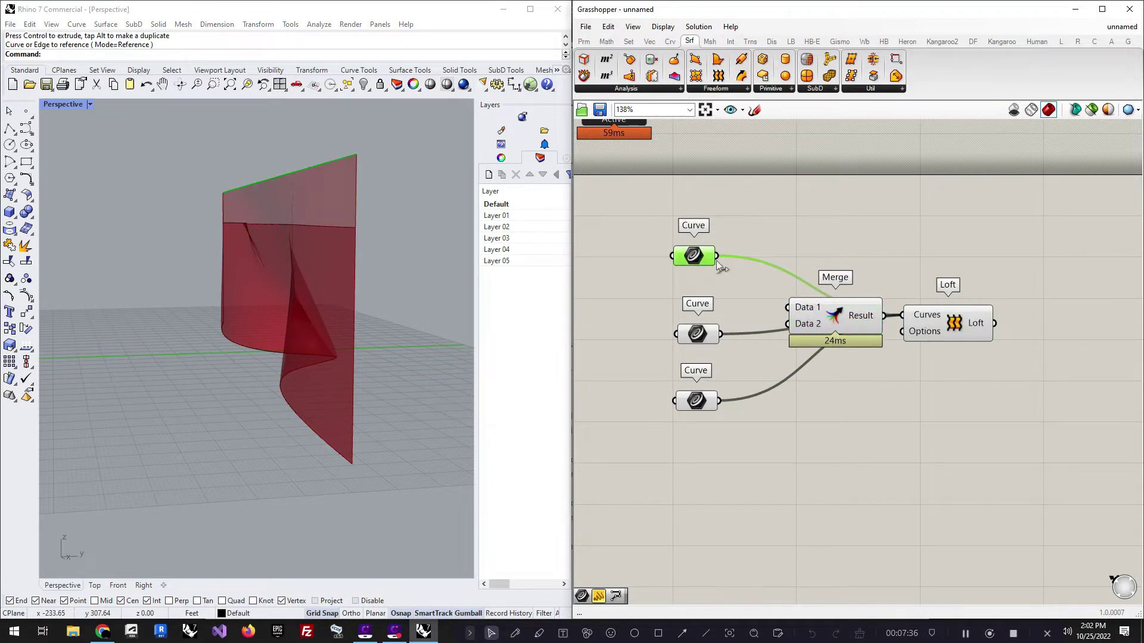
pyautogui.moveTo(717, 255); pyautogui.dragTo(789, 307)
pyautogui.moveTo(724, 335); pyautogui.dragTo(787, 324)
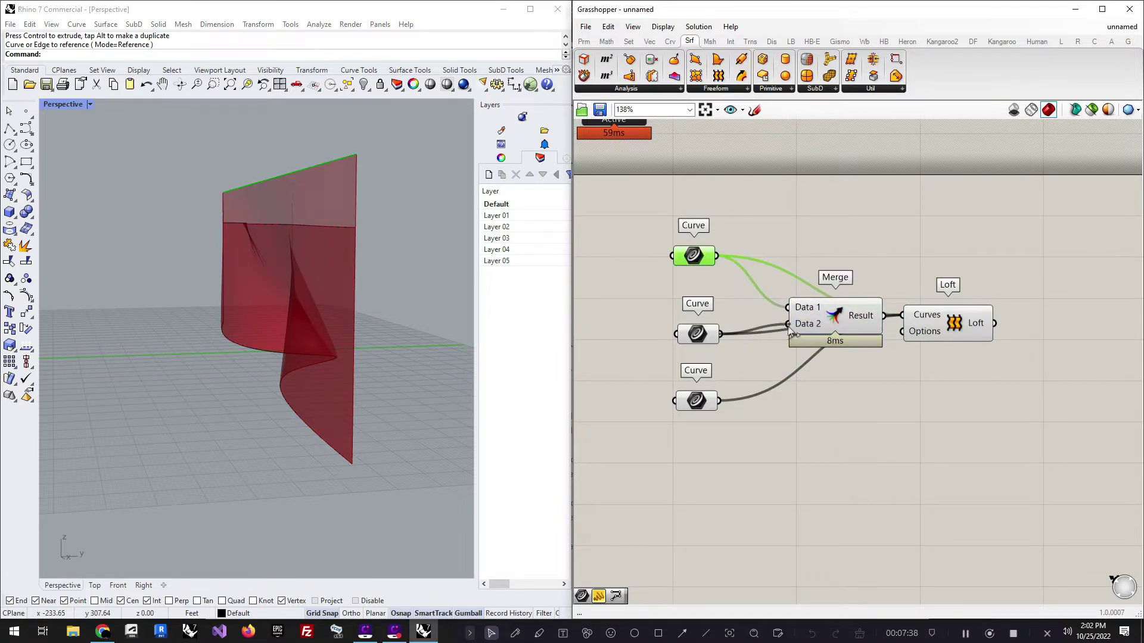
pyautogui.moveTo(722, 410); pyautogui.dragTo(902, 314)
pyautogui.moveTo(427, 249); pyautogui.dragTo(324, 358, button='right')
pyautogui.scroll(-2, 324, 359)
pyautogui.moveTo(277, 395); pyautogui.dragTo(356, 414, button='right')
pyautogui.click(847, 444)
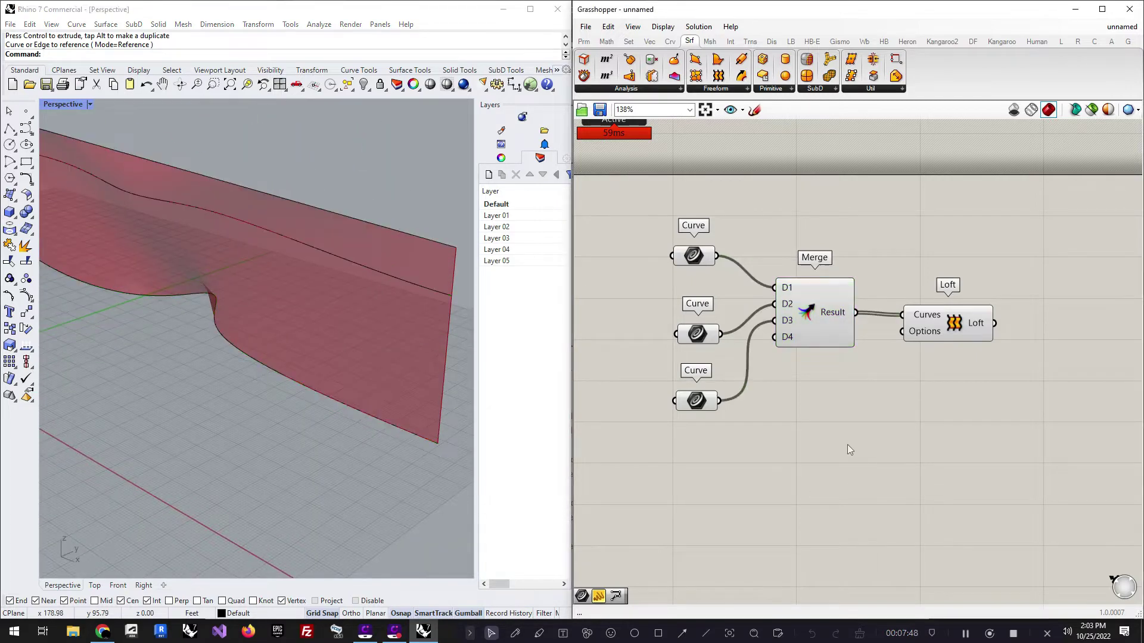
pyautogui.scroll(-2, 847, 444)
pyautogui.scroll(-4, 373, 209)
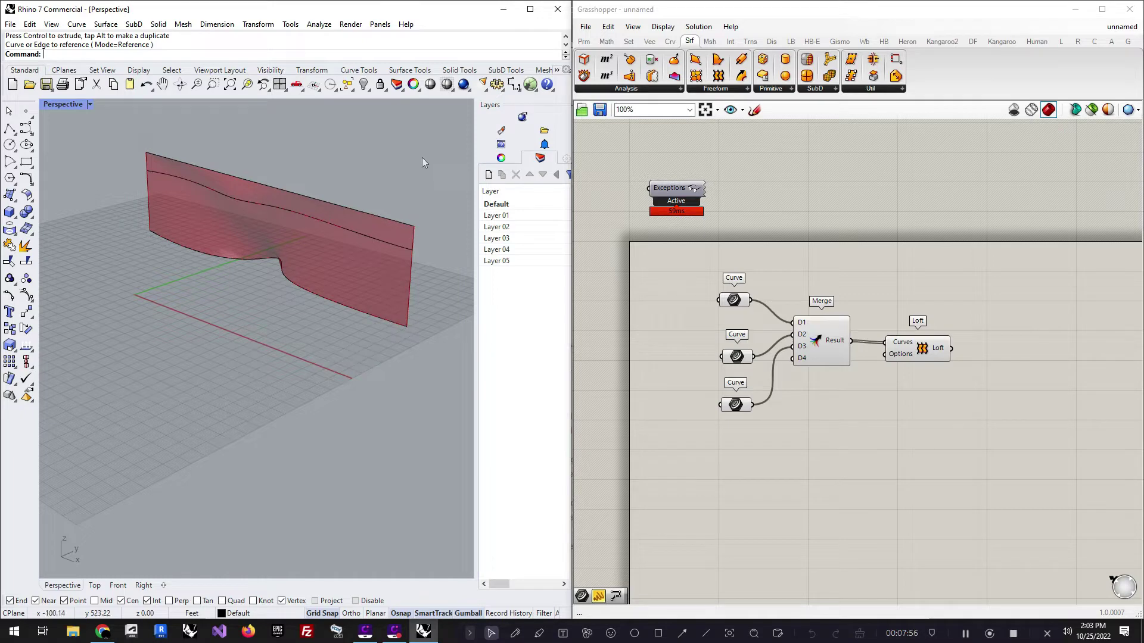
# Make Layer 01 the current Rhino layer and turn off the Default layer
pyautogui.click(590, 183)
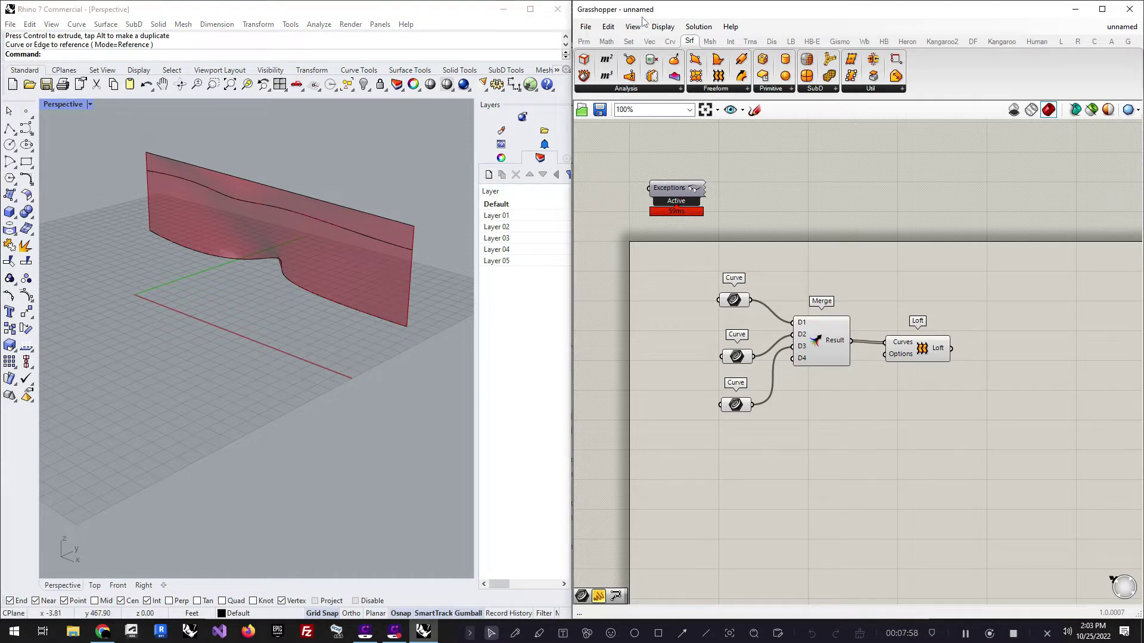
pyautogui.moveTo(643, 21); pyautogui.dragTo(728, 30)
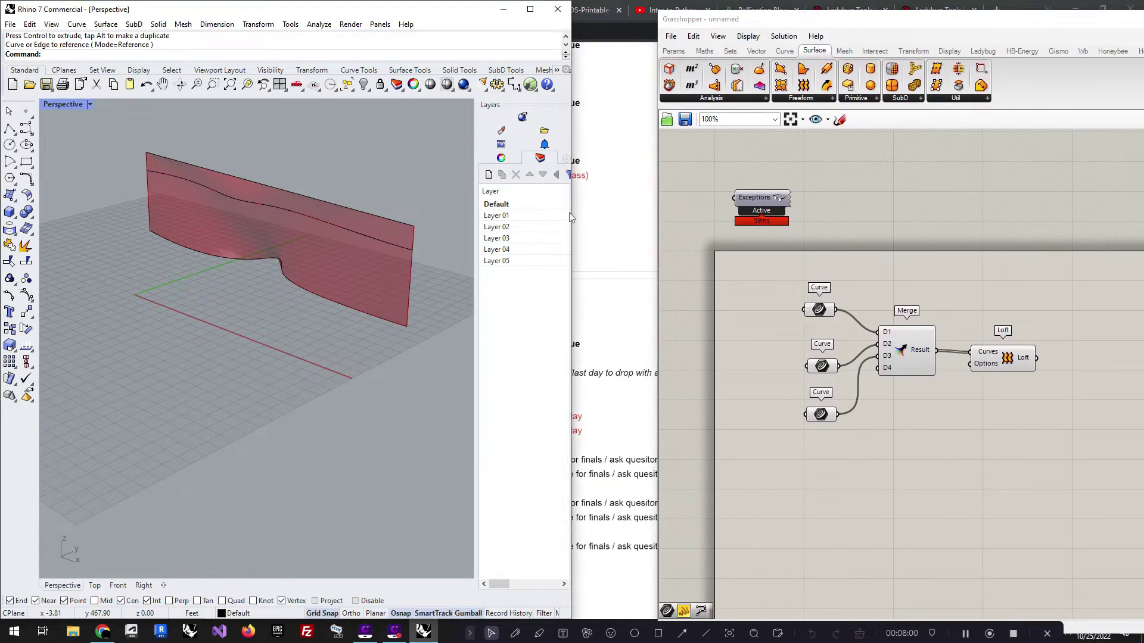
pyautogui.click(563, 584)
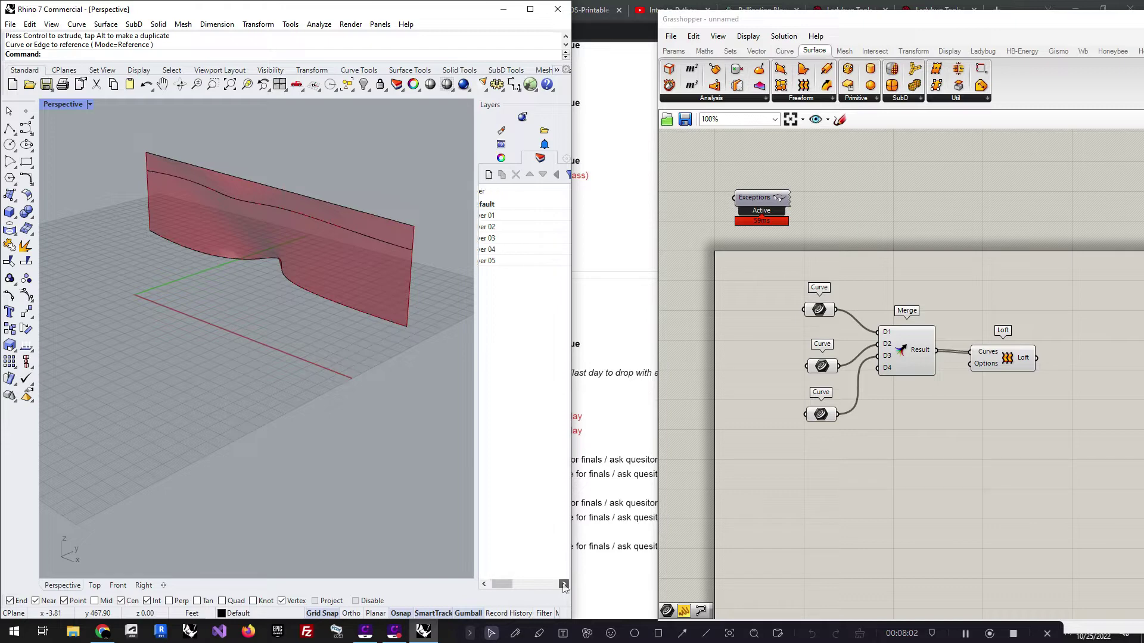
pyautogui.click(563, 584)
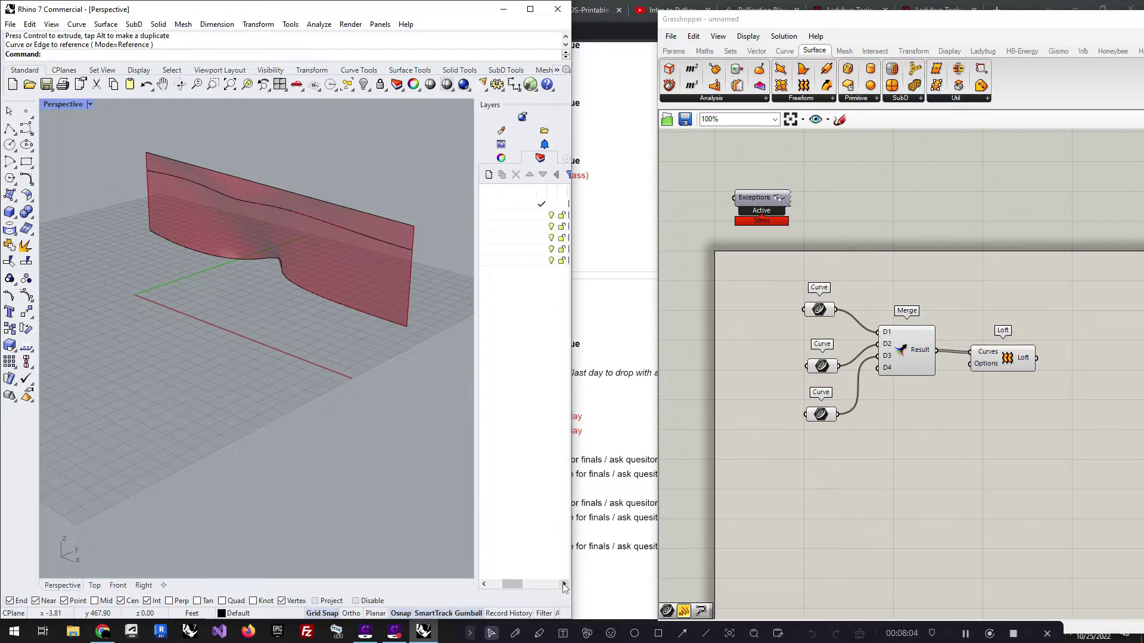
pyautogui.click(542, 216)
pyautogui.click(543, 214)
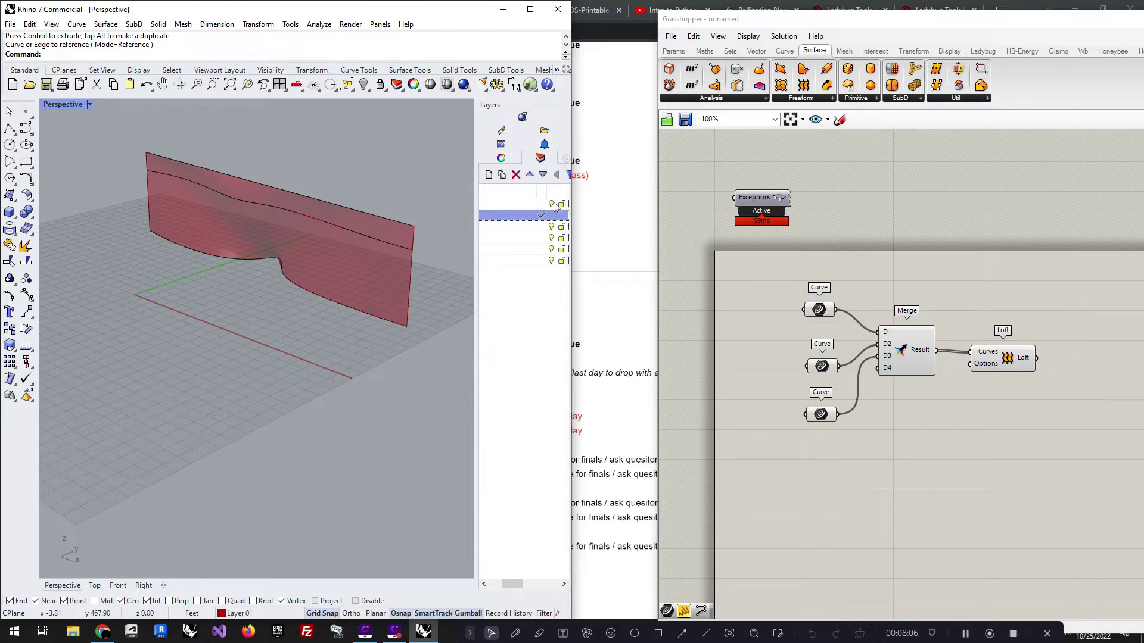
pyautogui.click(555, 206)
# Turn off the preview of the three Curve parameters and the Merge component, leaving only the Loft previewed
pyautogui.click(917, 460)
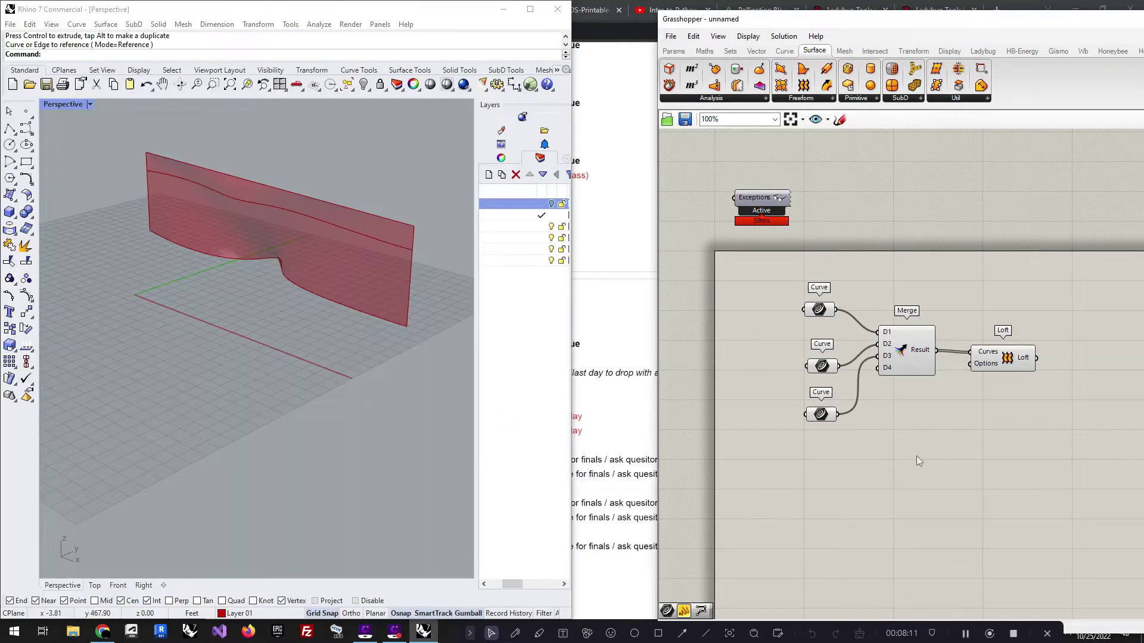
pyautogui.moveTo(856, 458); pyautogui.dragTo(936, 533)
pyautogui.moveTo(969, 490); pyautogui.dragTo(752, 284)
pyautogui.middleClick(752, 285)
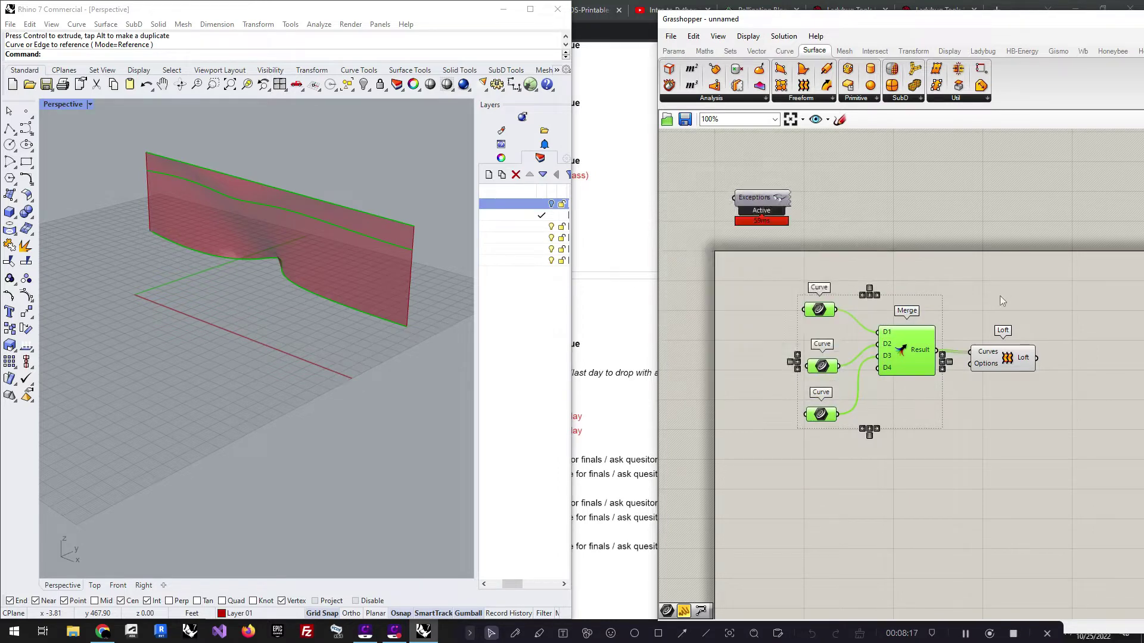
pyautogui.middleClick(960, 288)
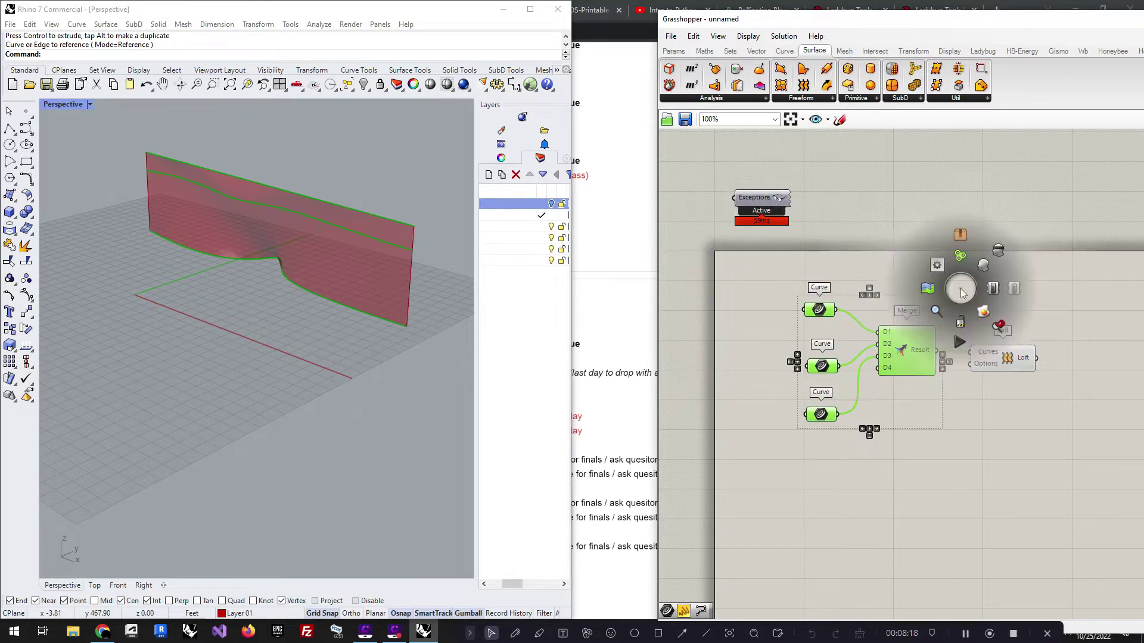
pyautogui.click(993, 252)
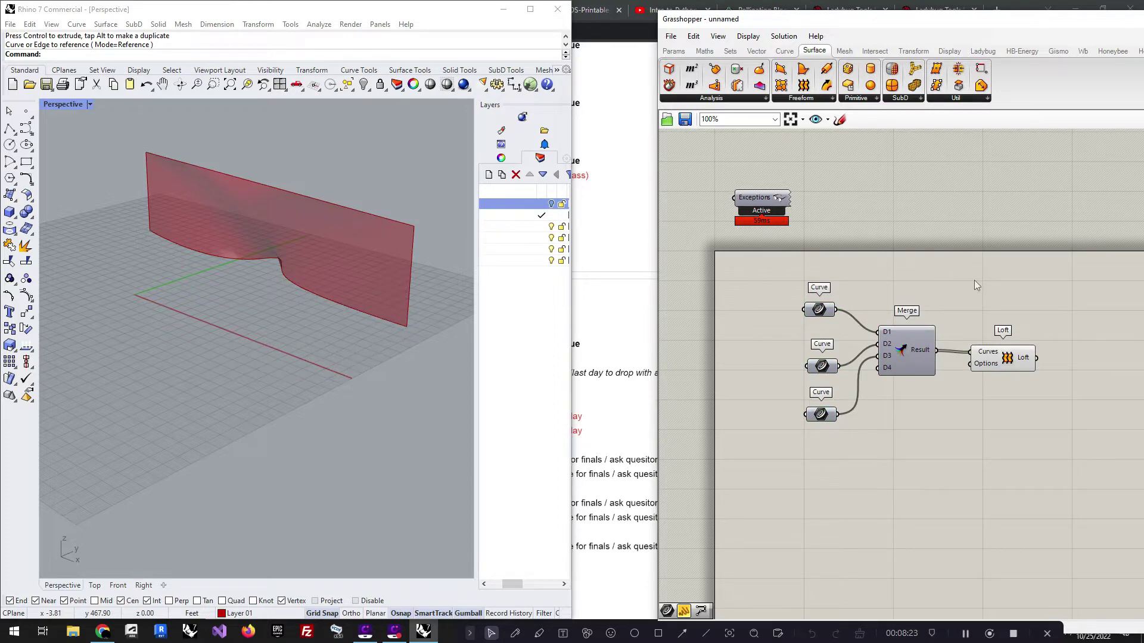
pyautogui.moveTo(1002, 361); pyautogui.dragTo(1004, 360)
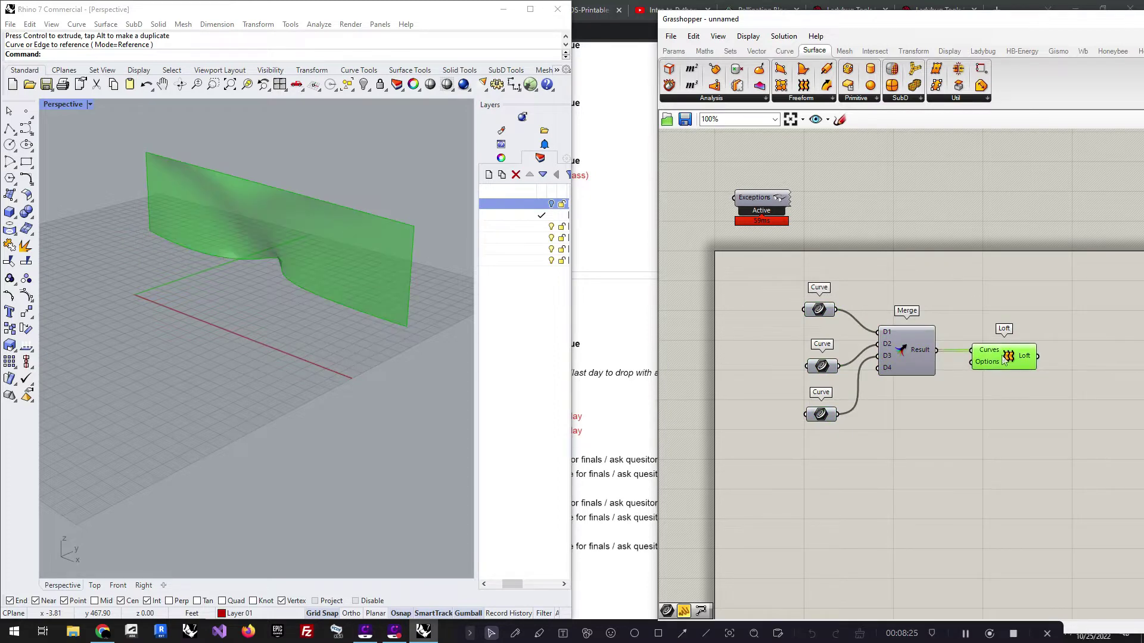
pyautogui.click(738, 349)
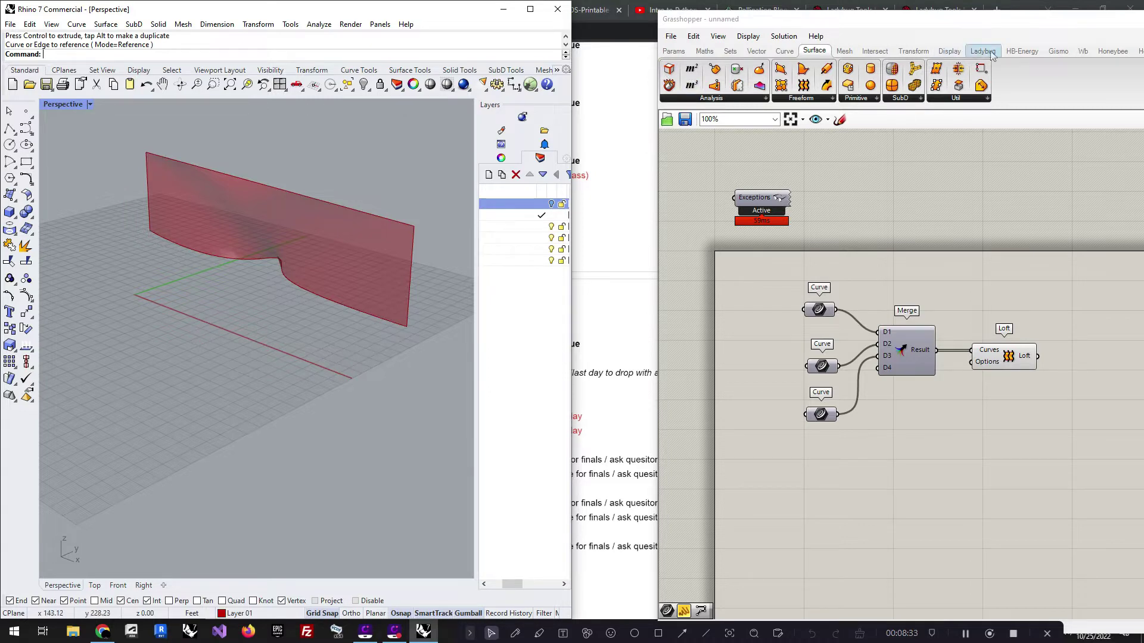
# Add a LunchBox Triangle Panels B component beyond the Loft and connect the Loft output to its Surface input
pyautogui.moveTo(1020, 24); pyautogui.dragTo(856, 13)
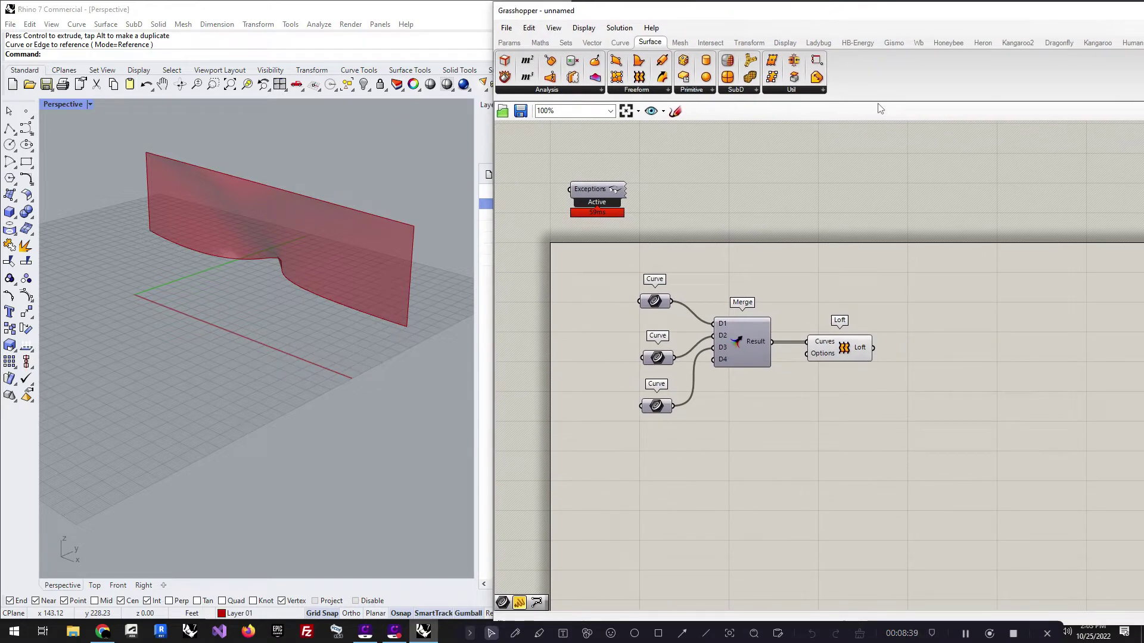
pyautogui.moveTo(870, 100); pyautogui.dragTo(870, 100)
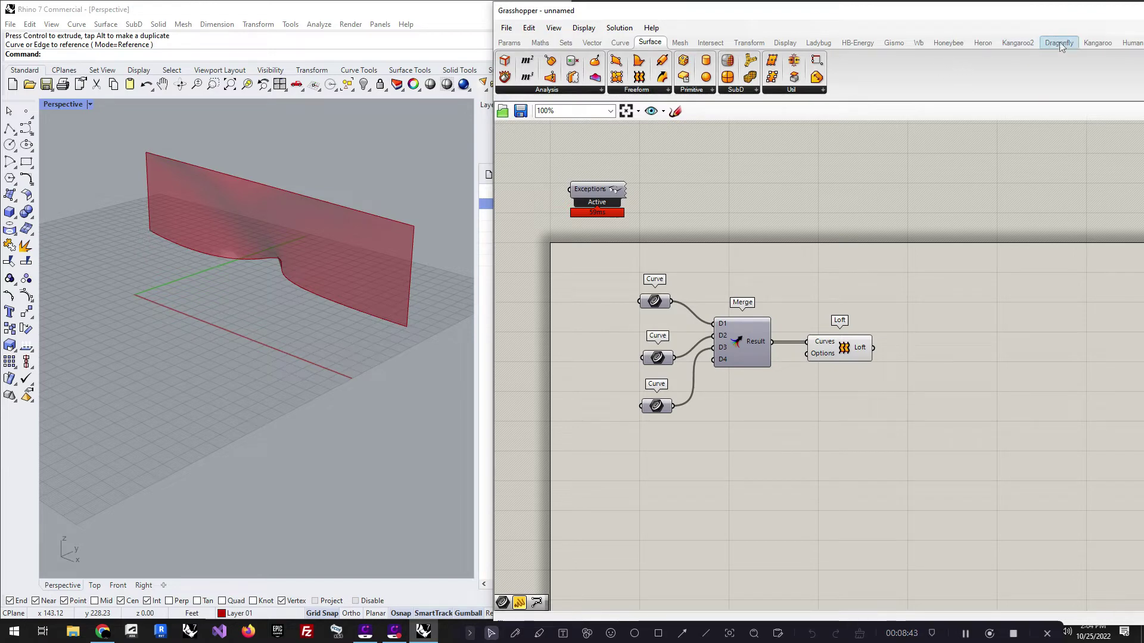
pyautogui.moveTo(922, 22); pyautogui.dragTo(505, 24)
pyautogui.click(751, 47)
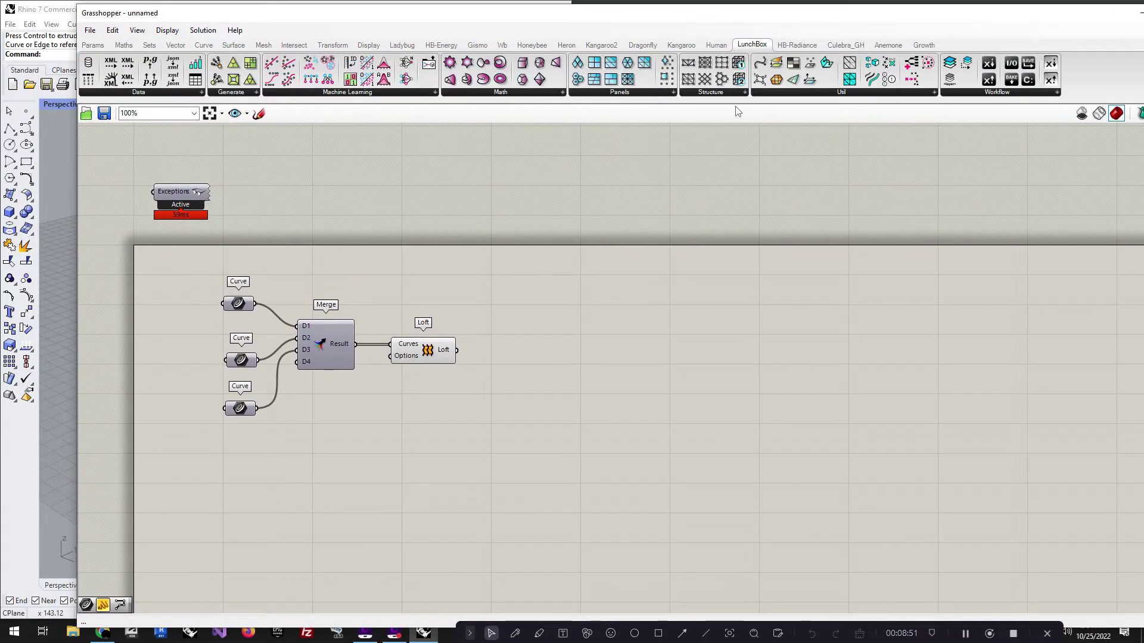
pyautogui.moveTo(768, 27); pyautogui.dragTo(953, 23)
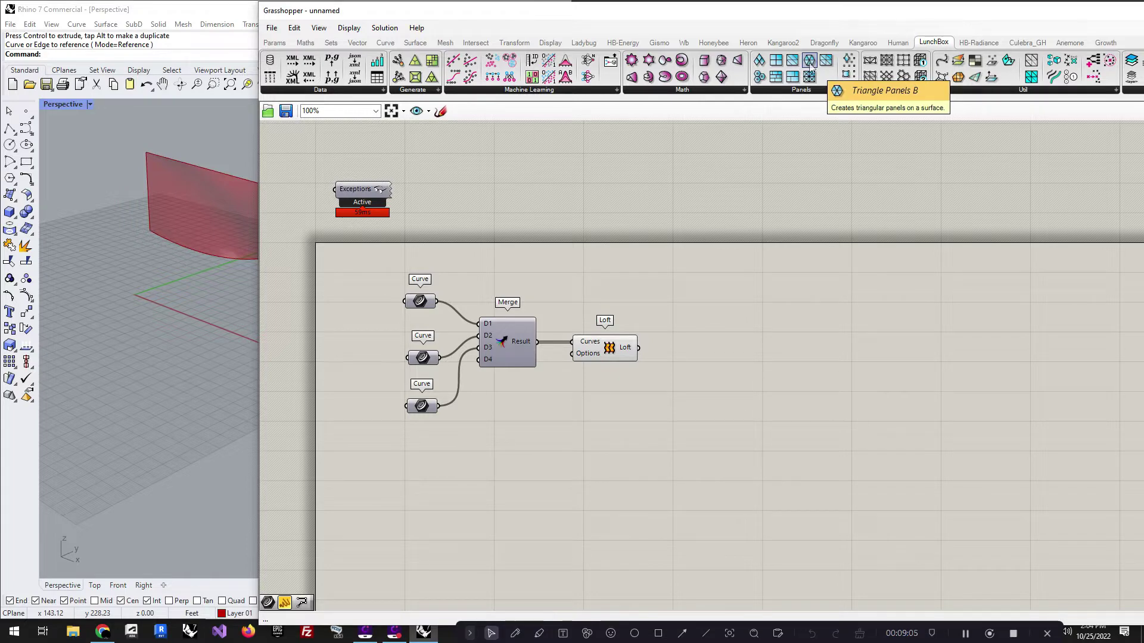
pyautogui.moveTo(809, 60); pyautogui.dragTo(769, 366)
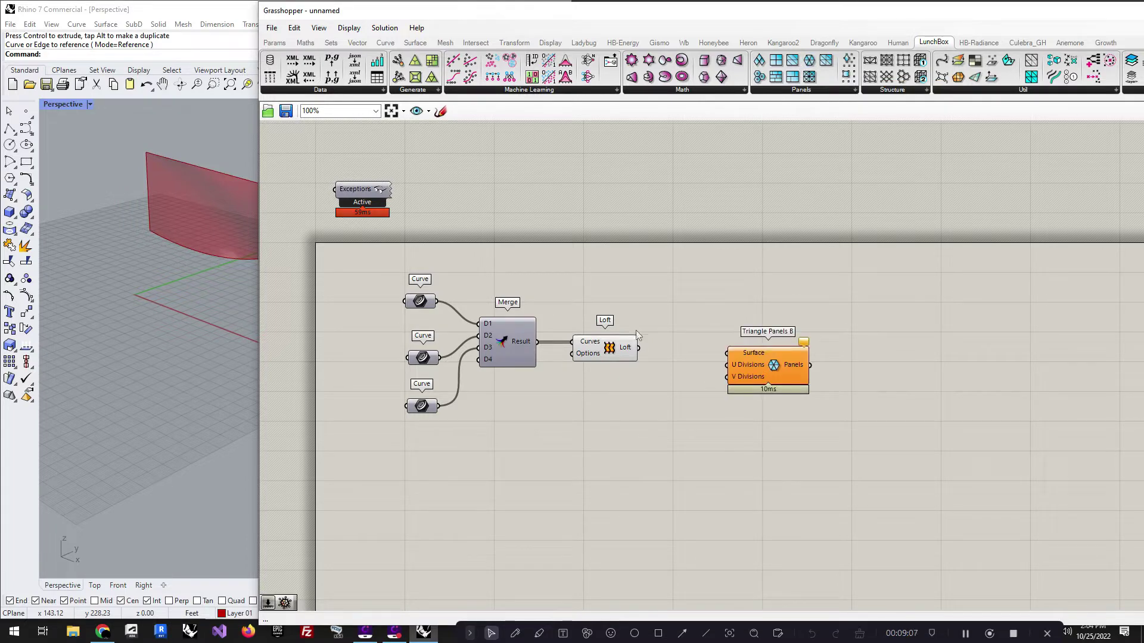
pyautogui.moveTo(638, 348); pyautogui.dragTo(730, 358)
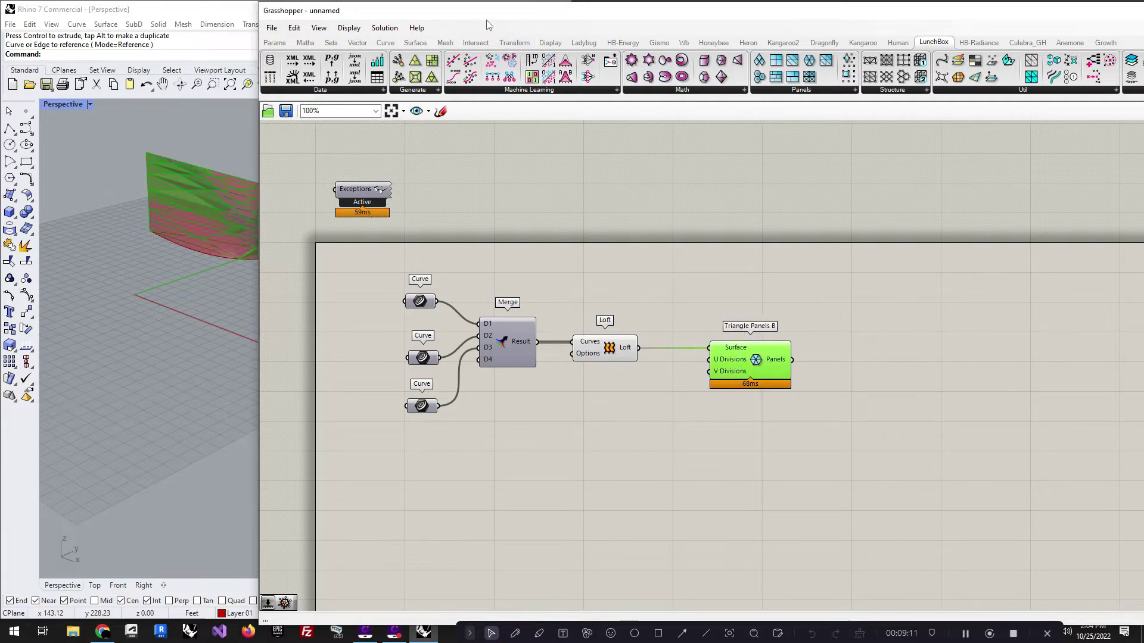
pyautogui.moveTo(487, 16); pyautogui.dragTo(705, 19)
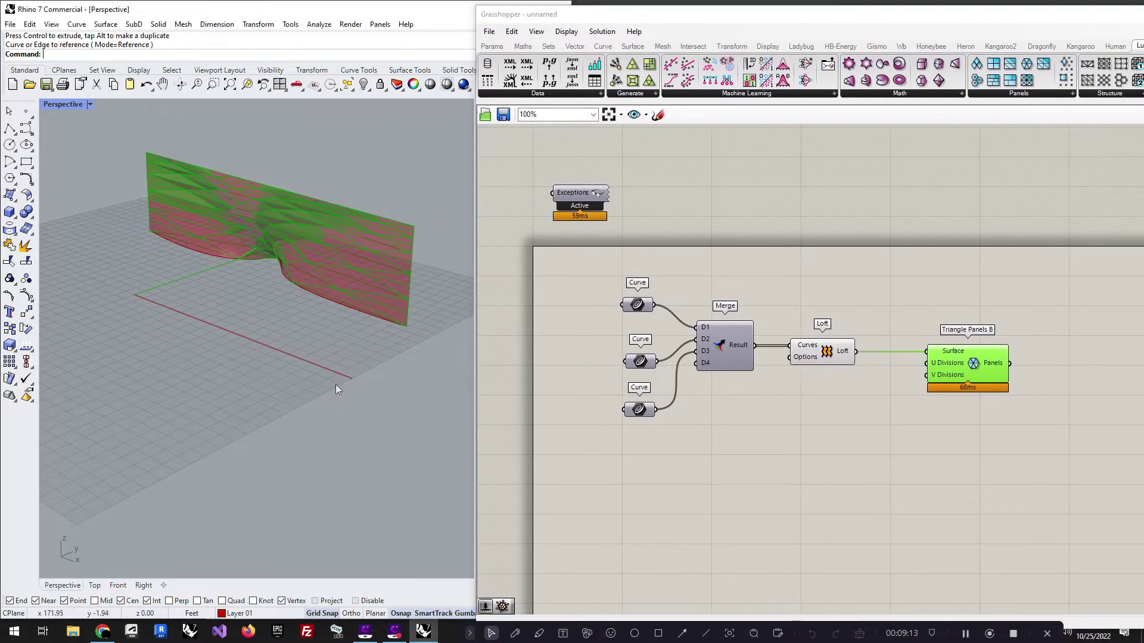
pyautogui.moveTo(335, 385); pyautogui.dragTo(441, 304, button='right')
pyautogui.click(654, 489)
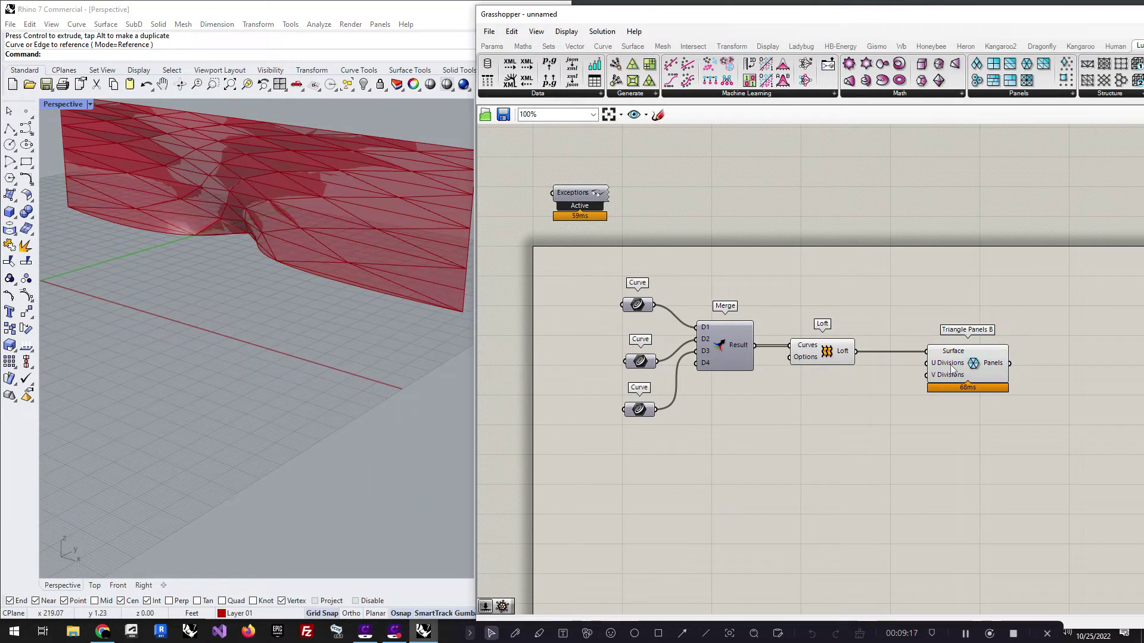
# Add a number slider with value 12 below the panel component and connect it to U Divisions
pyautogui.doubleClick(915, 427)
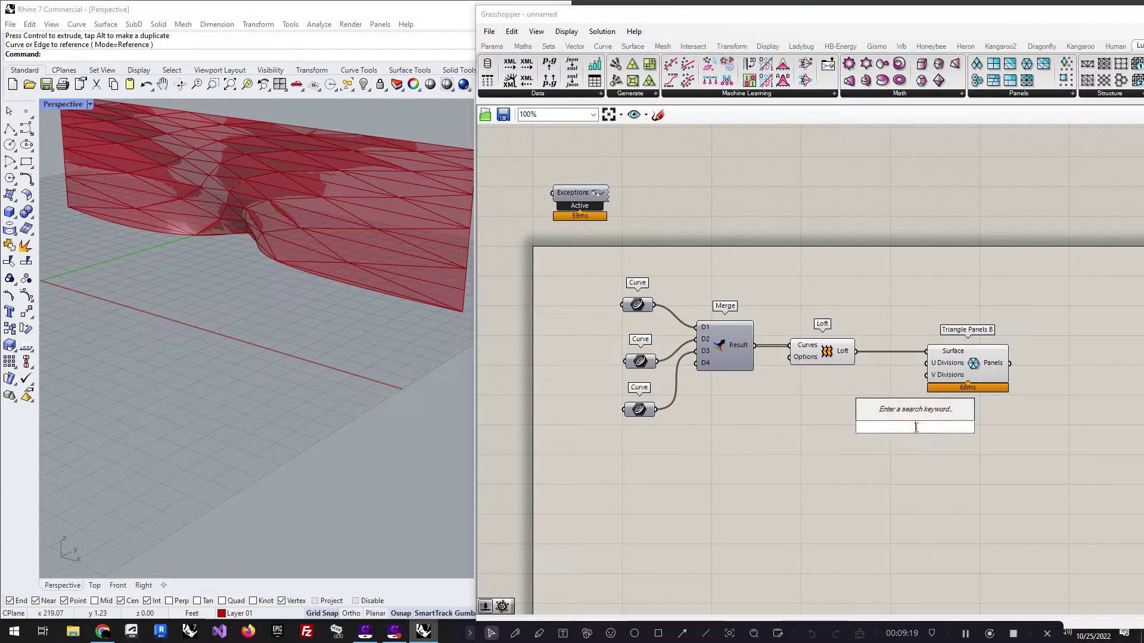
pyautogui.write('12')
pyautogui.press('Return')
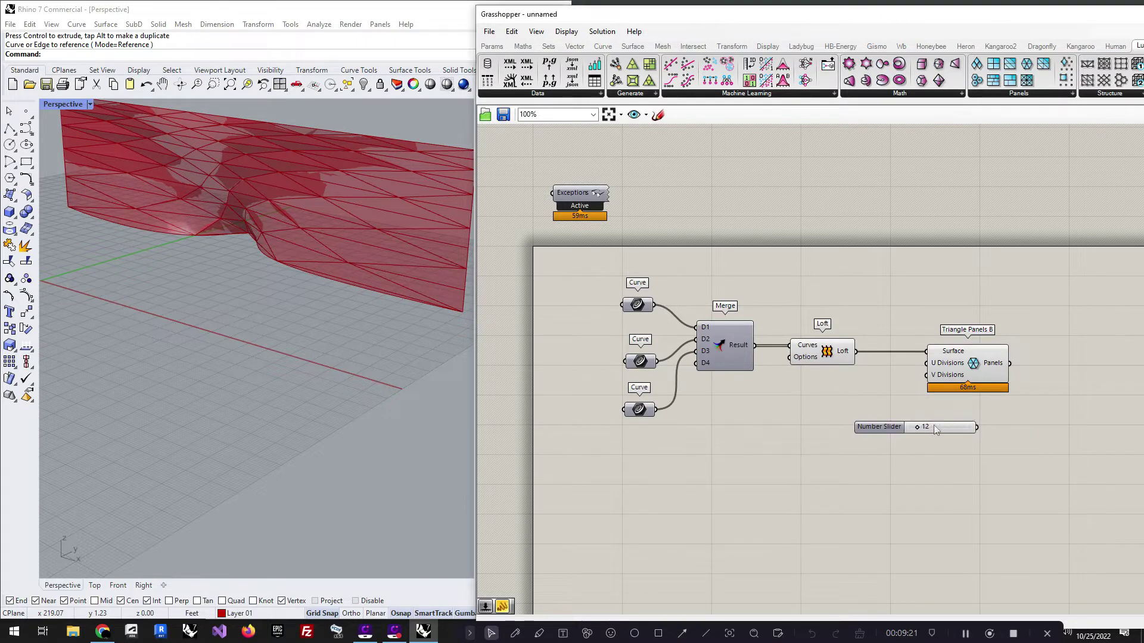
pyautogui.moveTo(927, 432); pyautogui.dragTo(940, 367)
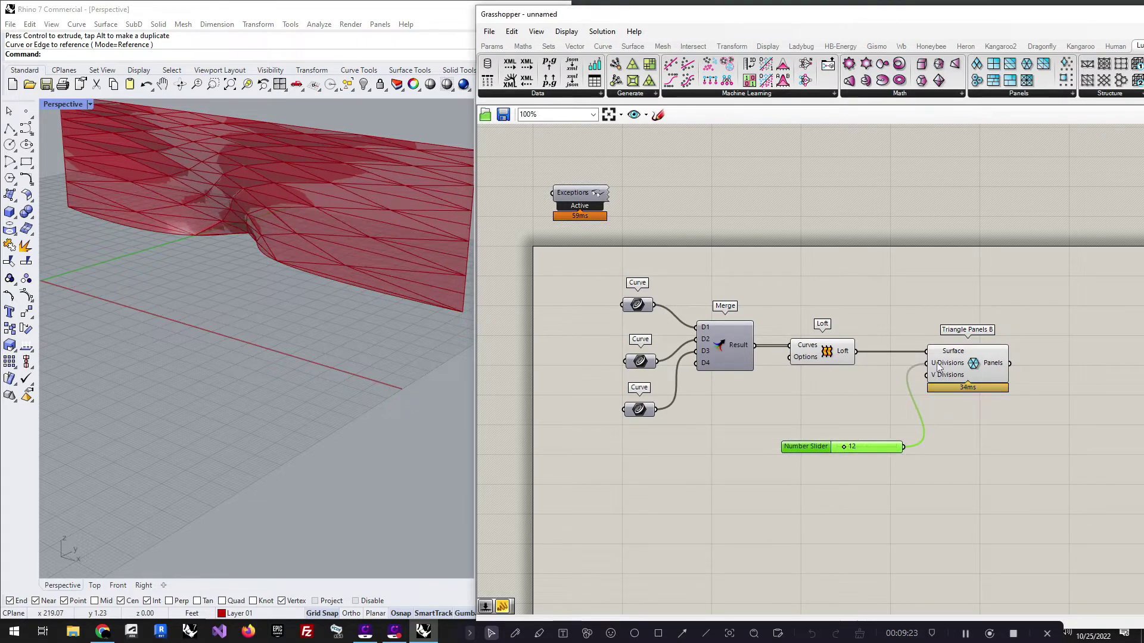
# Duplicate the slider for V Divisions, set U to 19 and V to 74, and inspect the panelled surface
pyautogui.keyDown('alt'); pyautogui.moveTo(872, 448); pyautogui.dragTo(927, 375); pyautogui.keyUp('alt')
pyautogui.moveTo(843, 449); pyautogui.dragTo(881, 467)
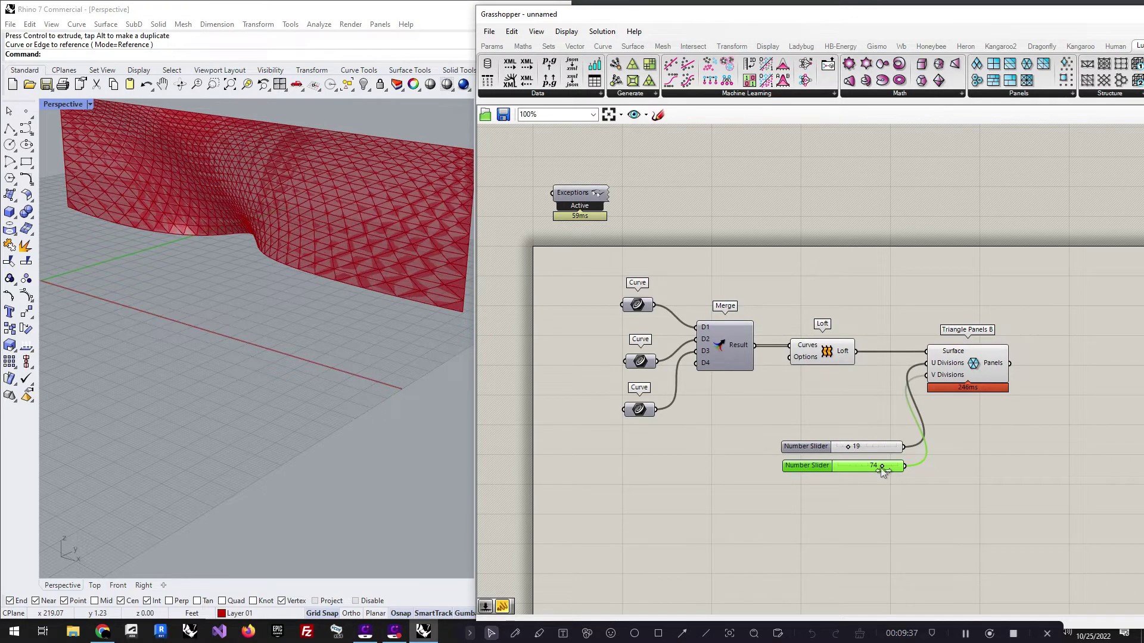
pyautogui.click(702, 485)
pyautogui.moveTo(306, 350); pyautogui.dragTo(370, 328, button='right')
pyautogui.scroll(-5, 370, 328)
pyautogui.scroll(6, 197, 319)
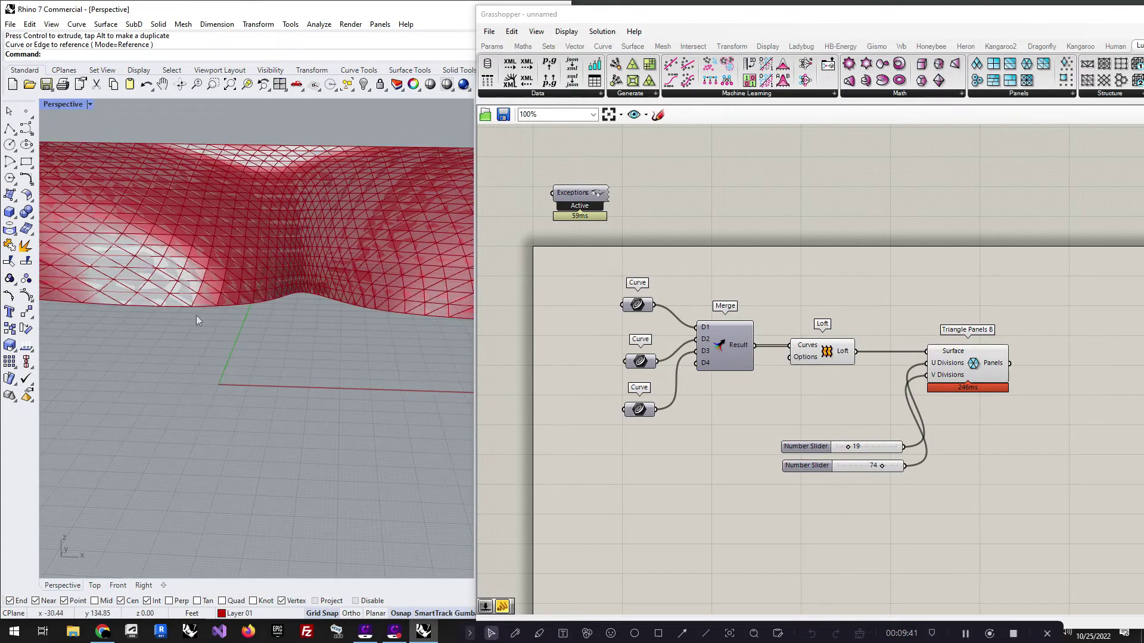
pyautogui.scroll(-3, 235, 350)
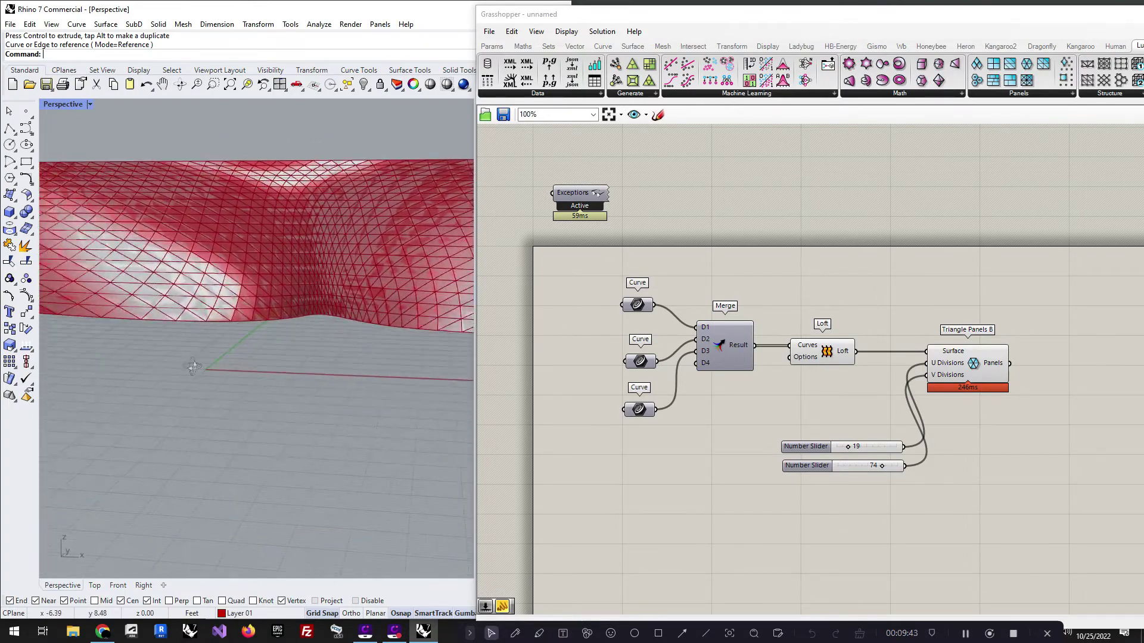
pyautogui.moveTo(189, 365); pyautogui.dragTo(370, 429, button='right')
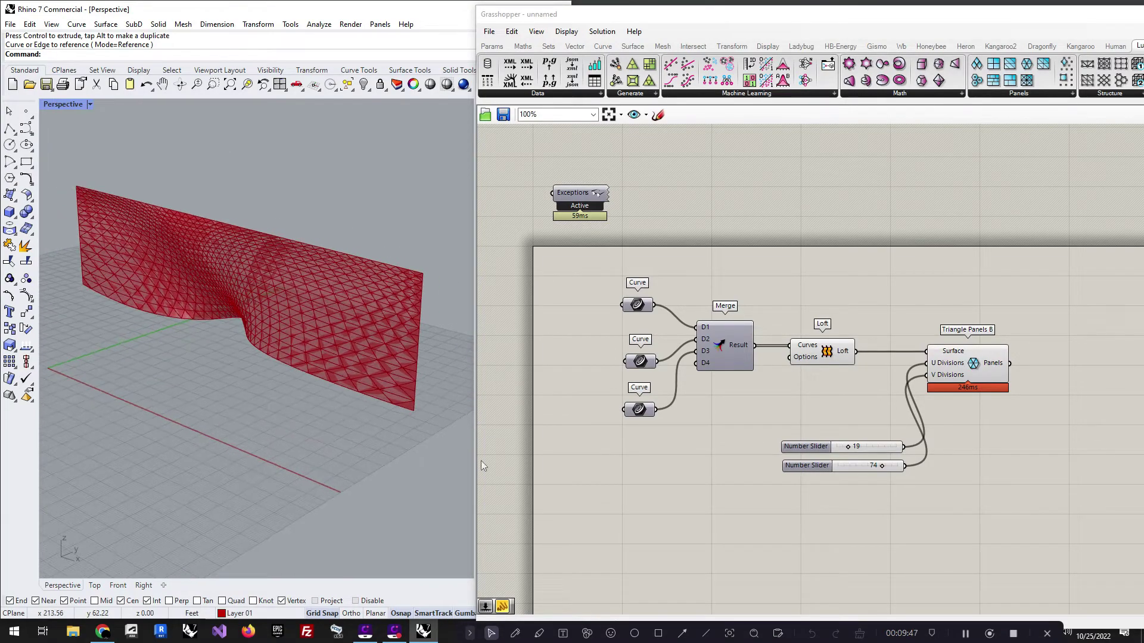
# Turn off the Loft component's preview so only the triangular panels are displayed
pyautogui.click(826, 352)
pyautogui.middleClick(826, 352)
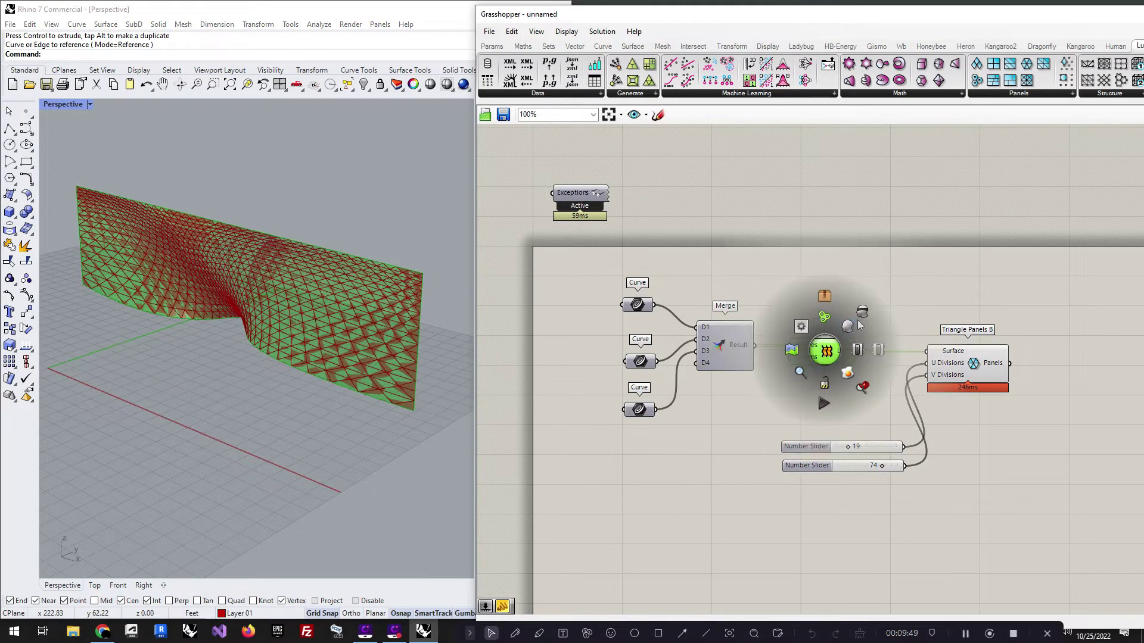
pyautogui.click(861, 298)
pyautogui.moveTo(287, 458)
pyautogui.mouseDown(button='right')
pyautogui.moveTo(276, 413)
pyautogui.moveTo(179, 449)
pyautogui.moveTo(109, 424)
pyautogui.moveTo(273, 446)
pyautogui.mouseUp(button='right')
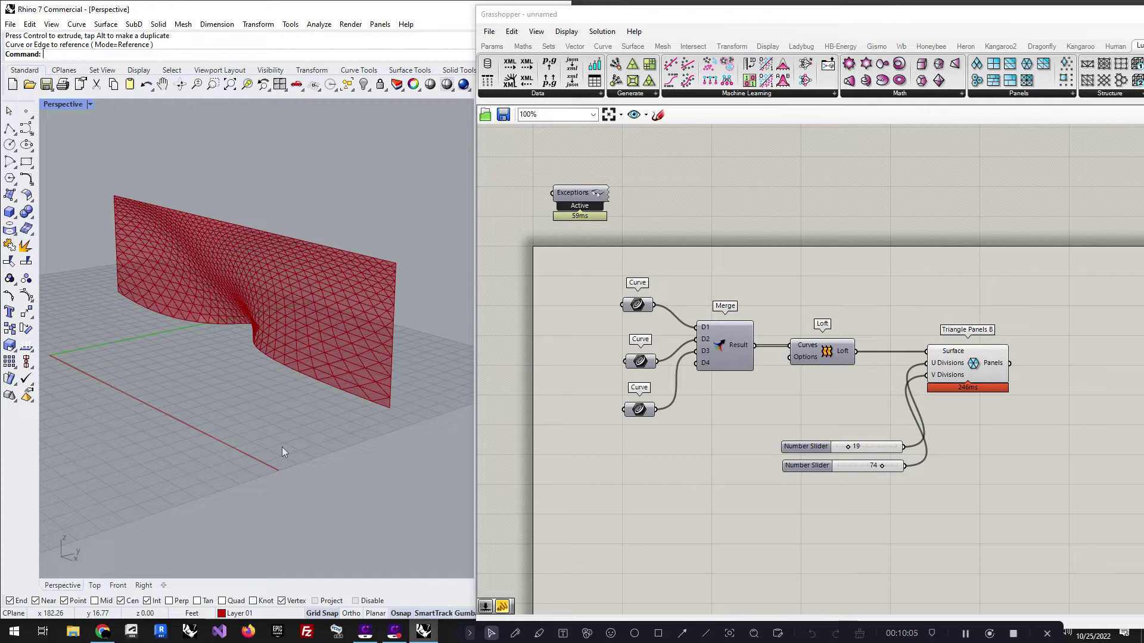
pyautogui.click(668, 249)
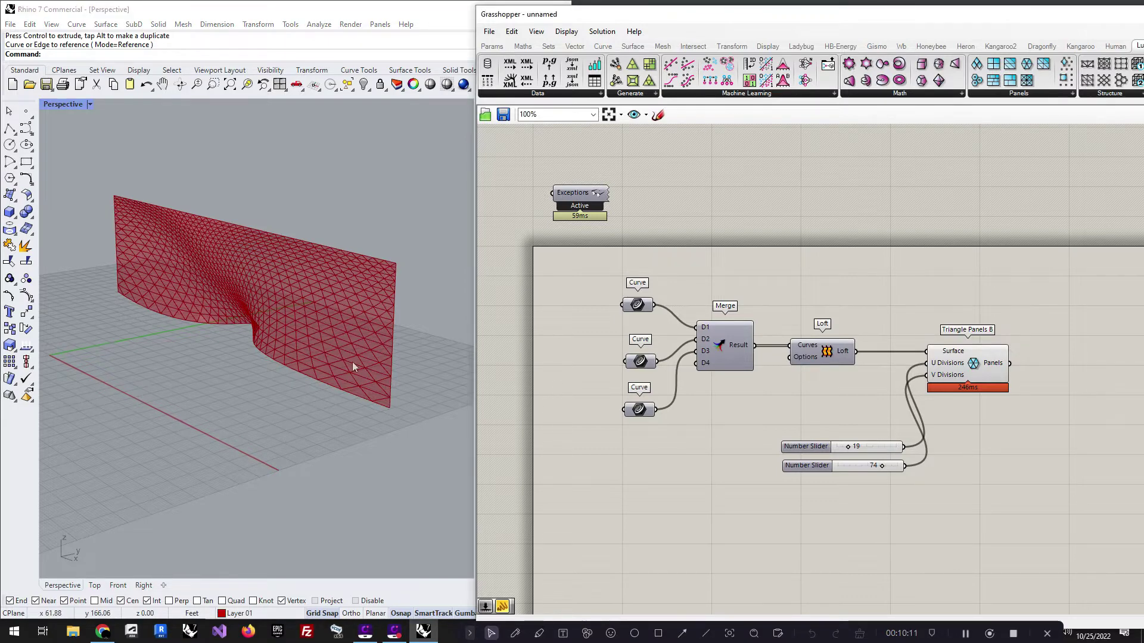
# Examine the triangular panels on the lofted surface, from the whole wall down to the individual panels along its edge
pyautogui.moveTo(358, 447); pyautogui.dragTo(371, 438, button='right')
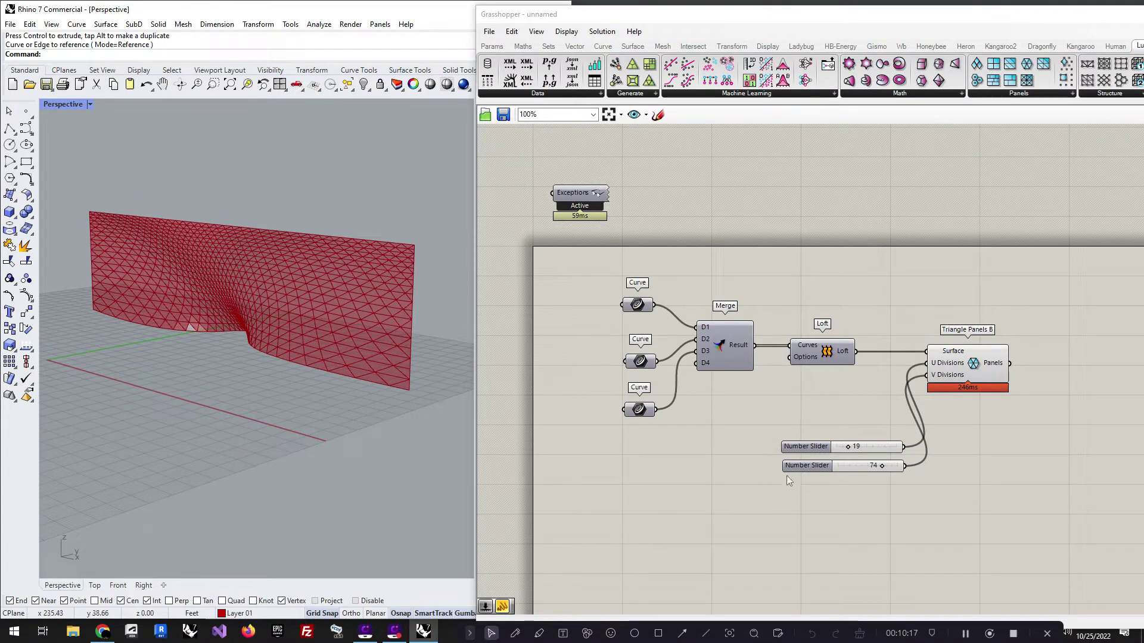
pyautogui.scroll(-1, 698, 375)
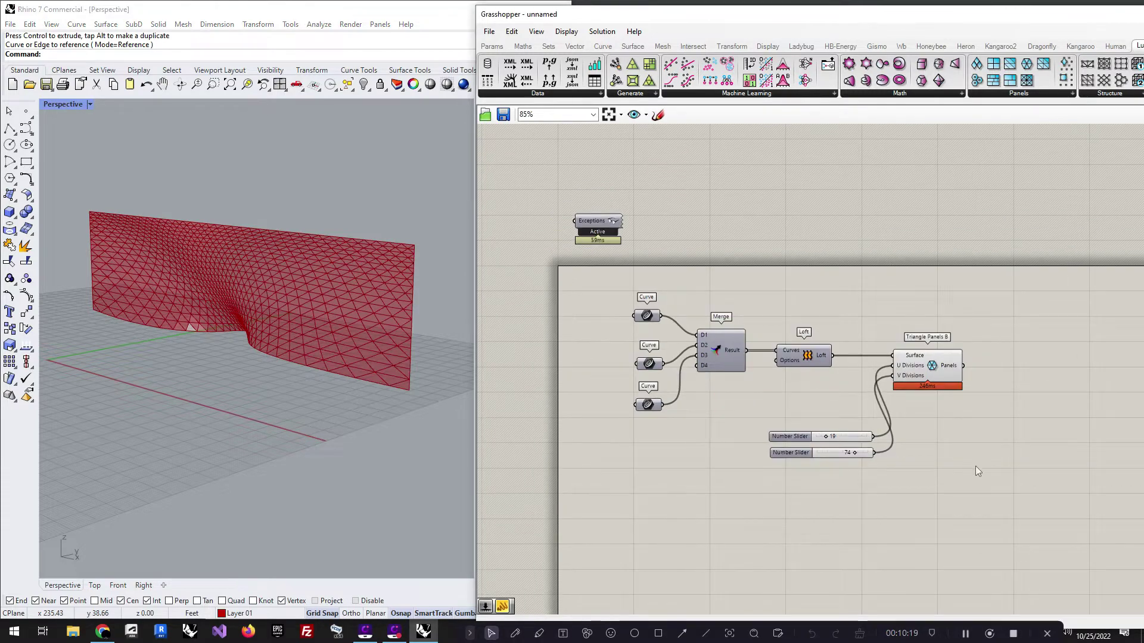
pyautogui.scroll(1, 976, 469)
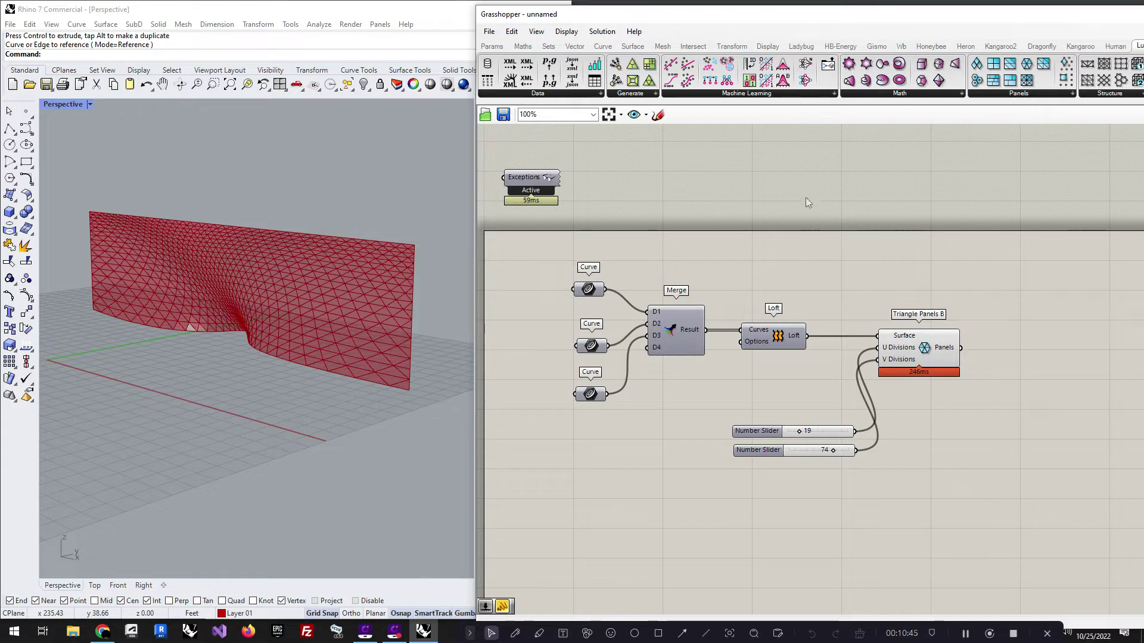
pyautogui.scroll(-1, 797, 179)
pyautogui.scroll(-2, 773, 288)
pyautogui.scroll(3, 897, 367)
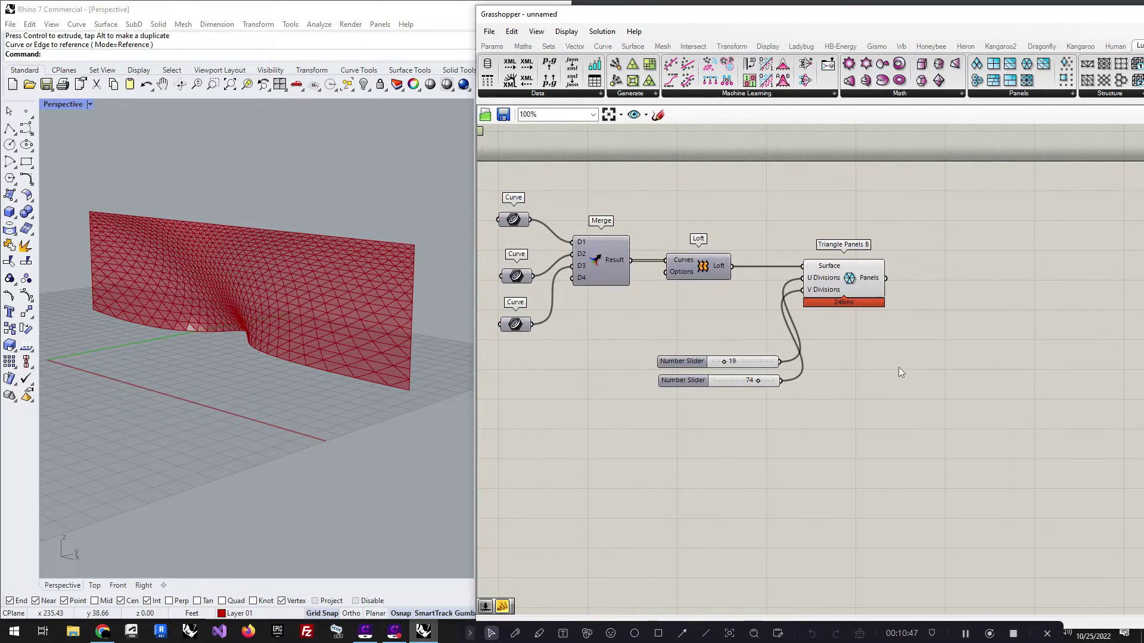
pyautogui.click(853, 275)
pyautogui.click(884, 388)
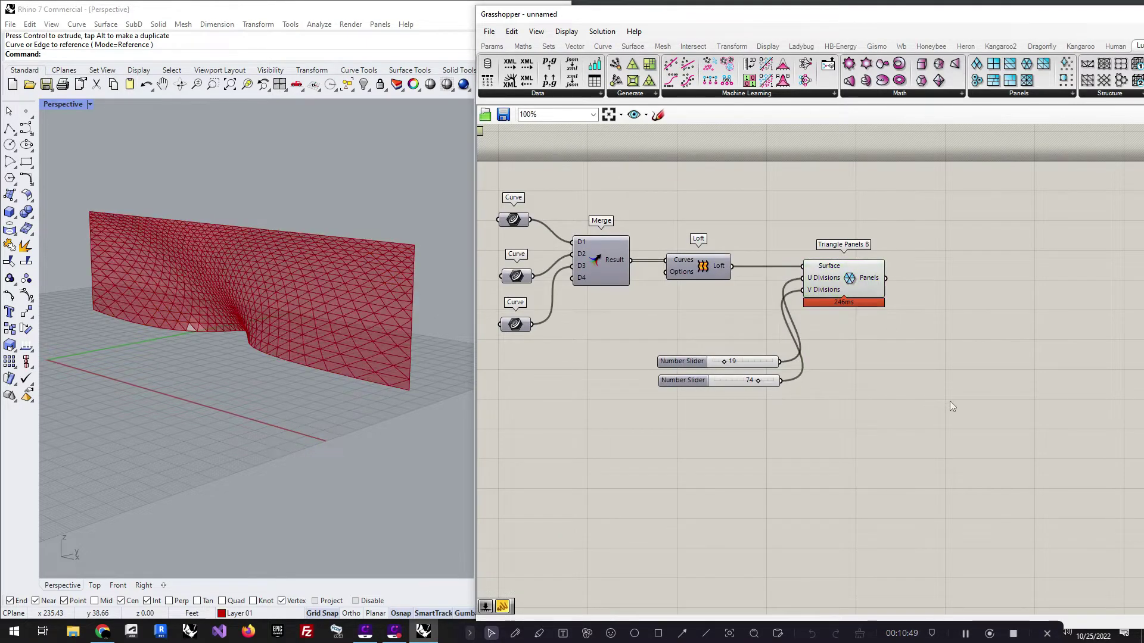
pyautogui.moveTo(844, 283); pyautogui.dragTo(841, 283)
pyautogui.click(882, 376)
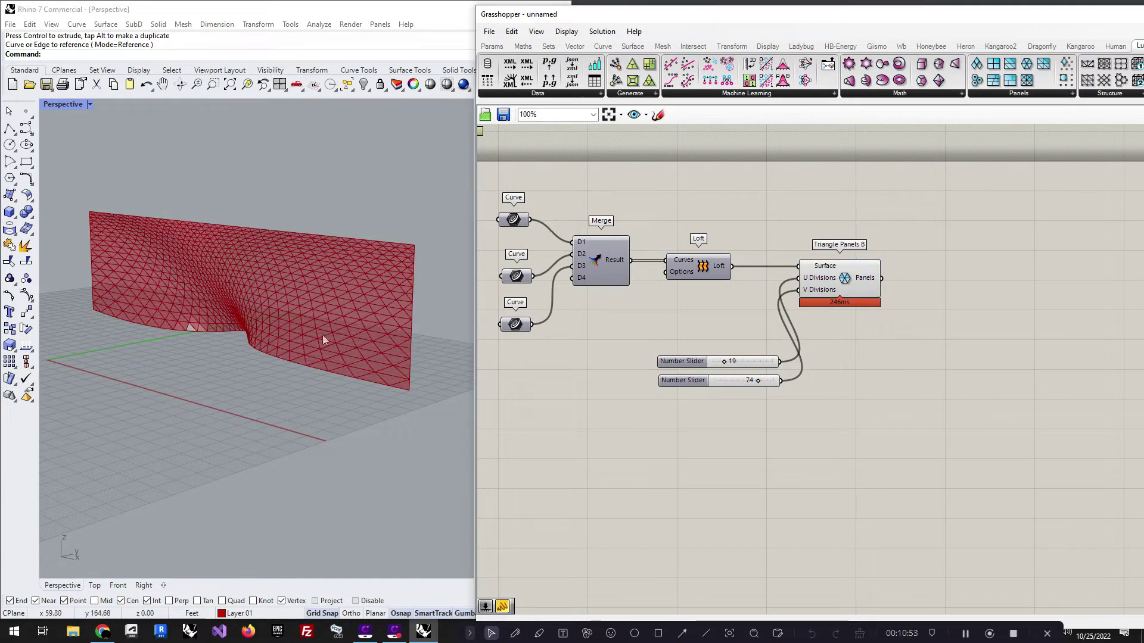
pyautogui.scroll(5, 406, 370)
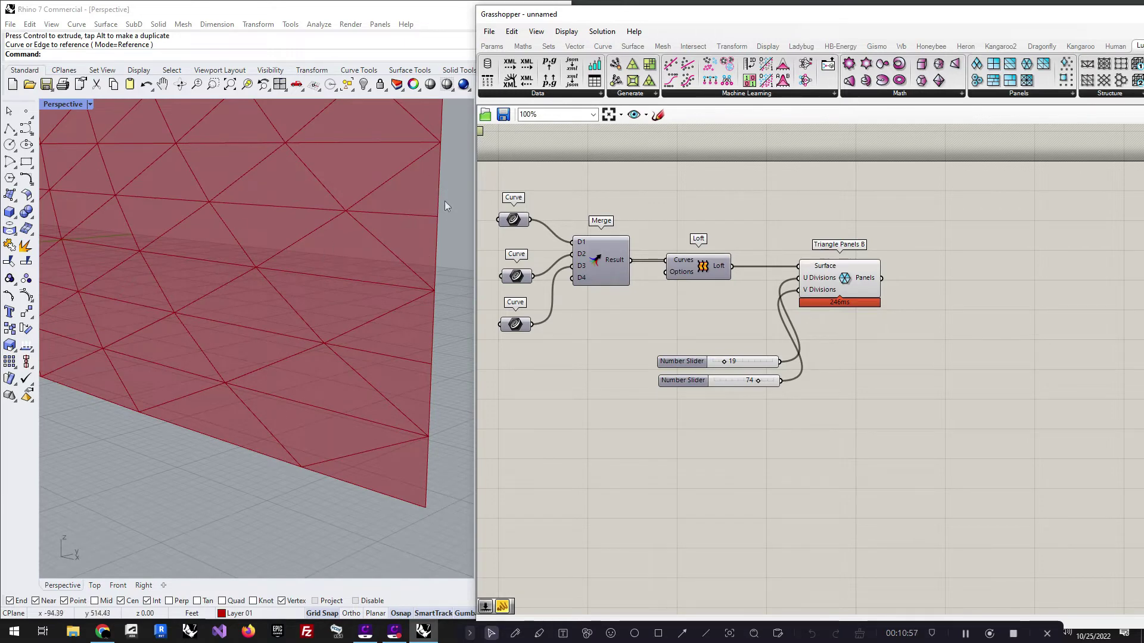
pyautogui.scroll(-2, 366, 289)
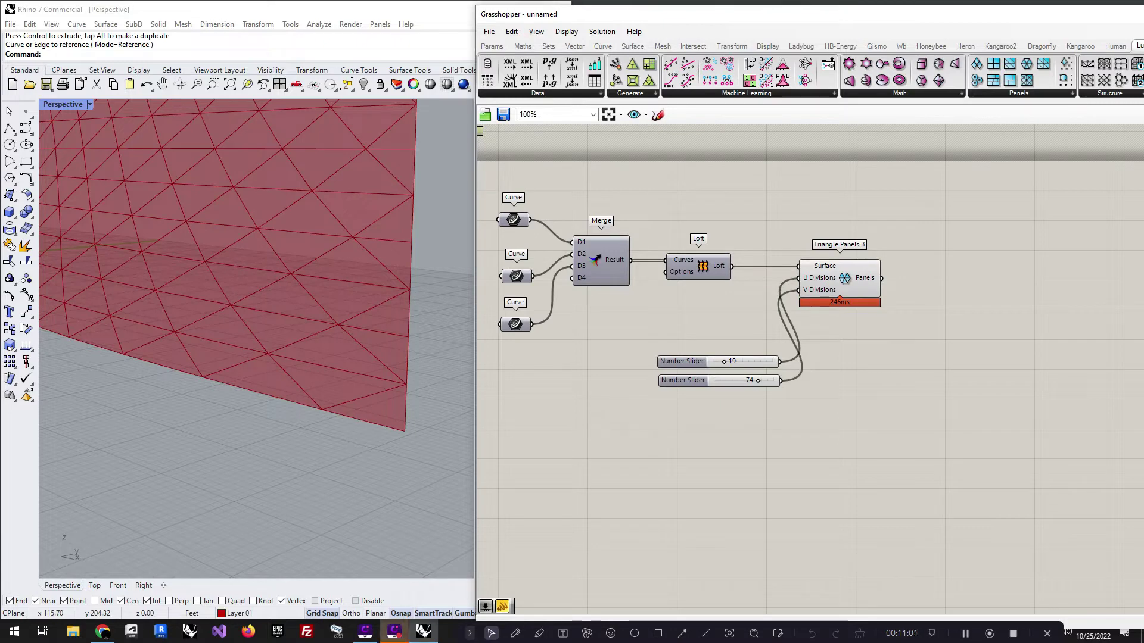
pyautogui.click(490, 635)
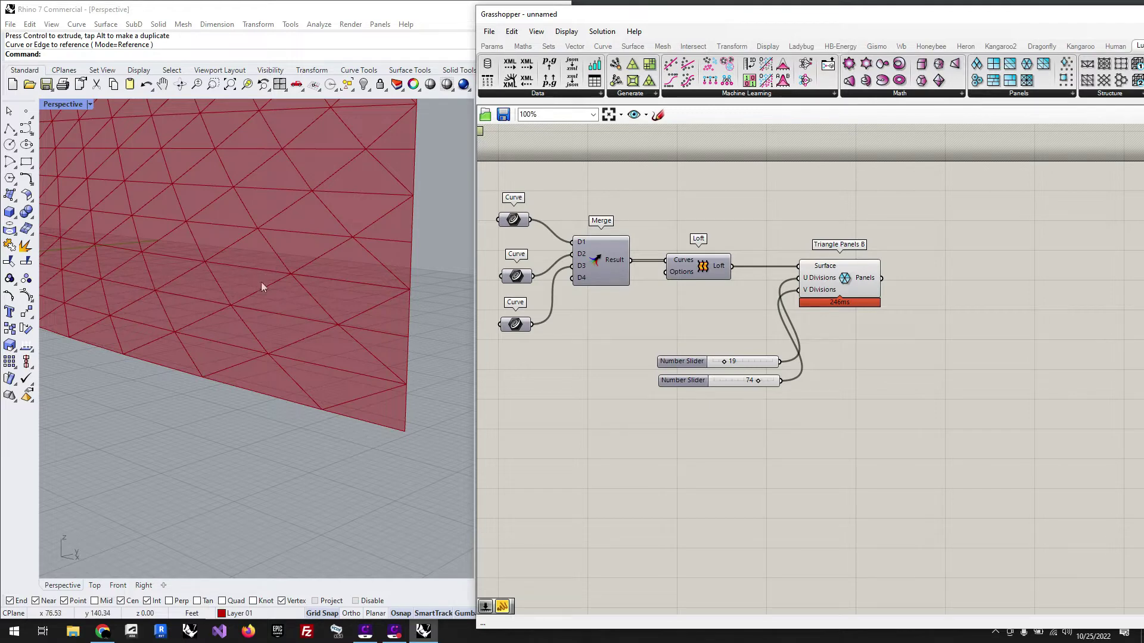
pyautogui.scroll(-5, 352, 374)
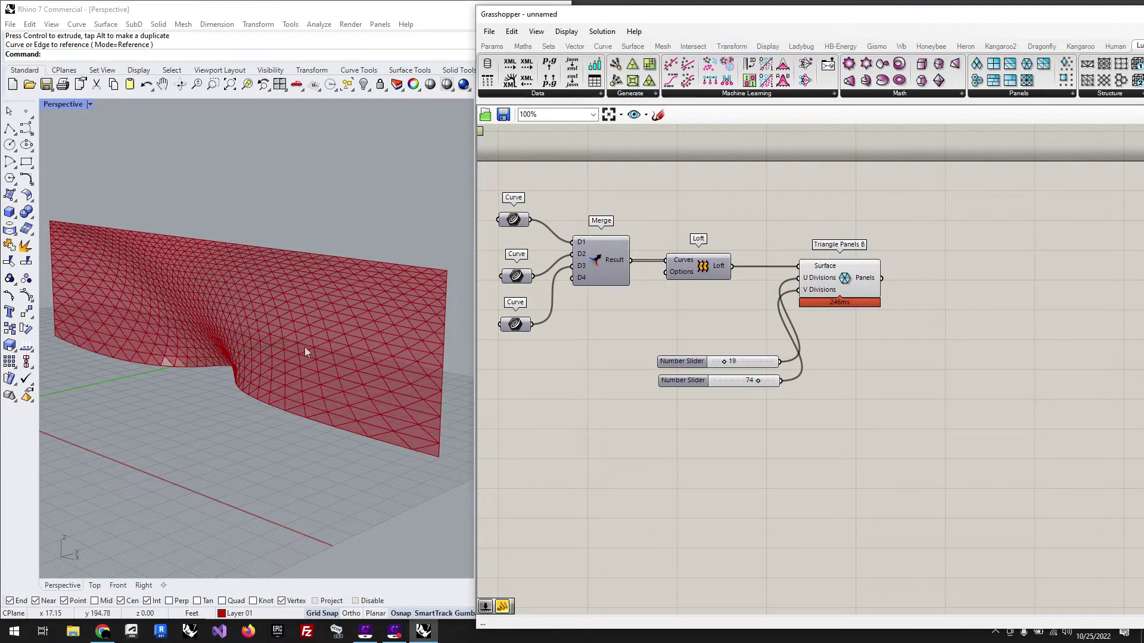
pyautogui.scroll(5, 434, 429)
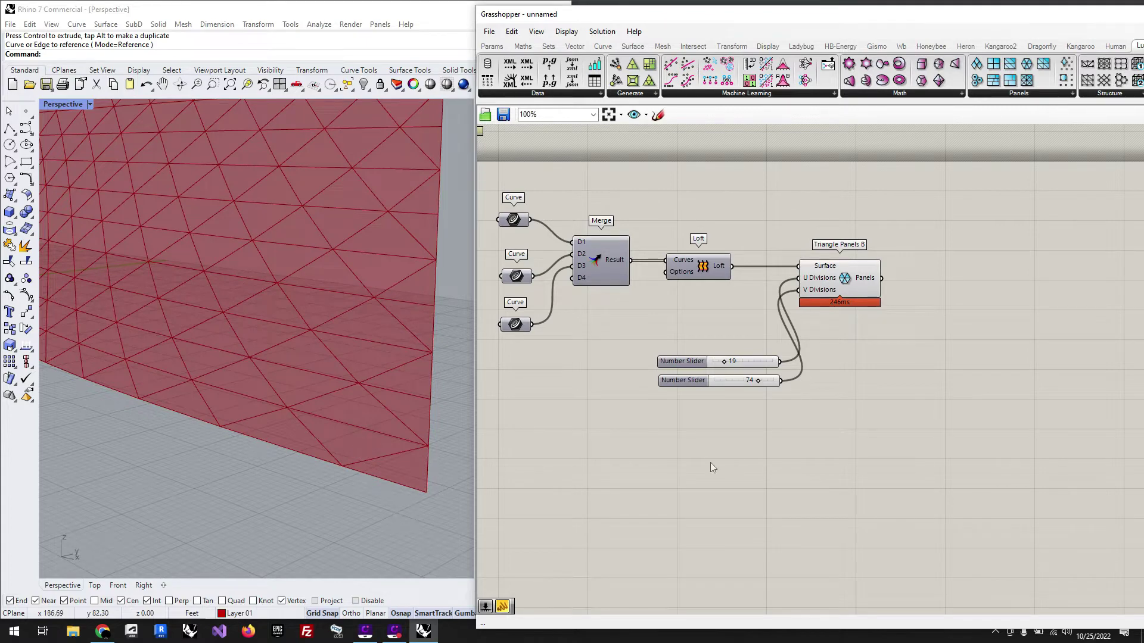
# Add an Area component beyond and below Triangle Panels B and connect the Panels output to its Geometry input
pyautogui.moveTo(624, 409); pyautogui.dragTo(576, 423, button='right')
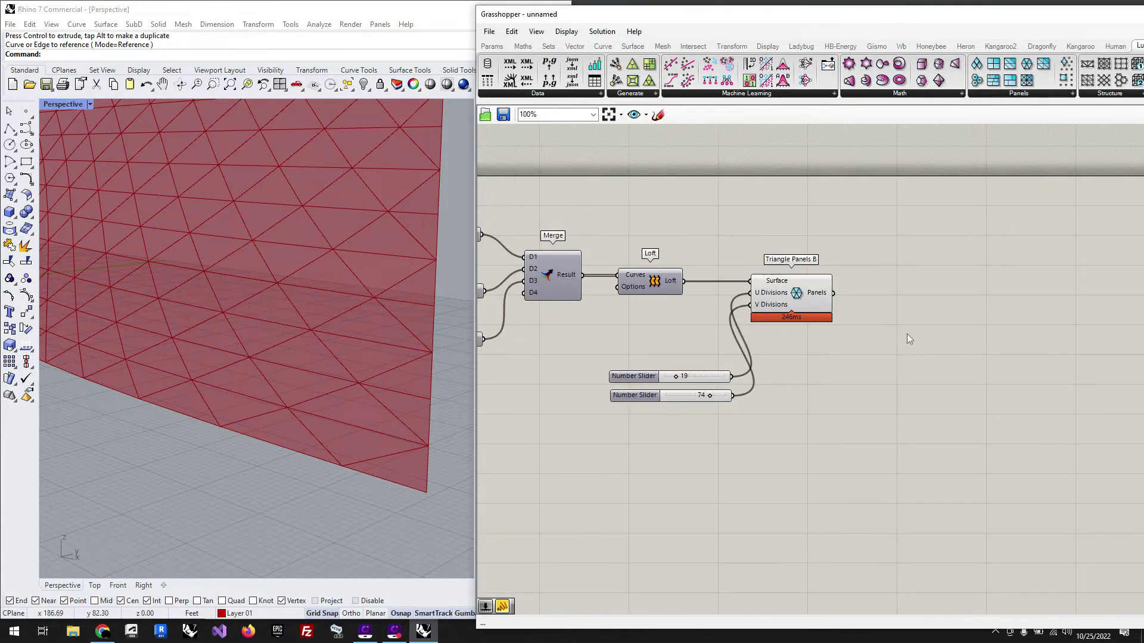
pyautogui.doubleClick(907, 336)
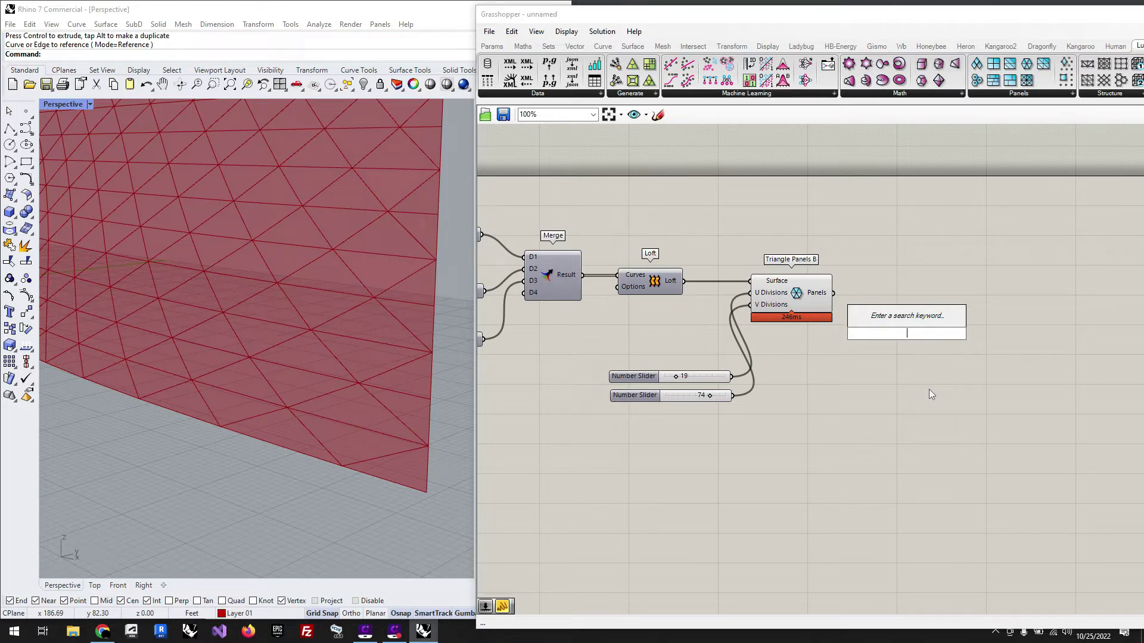
pyautogui.write('area')
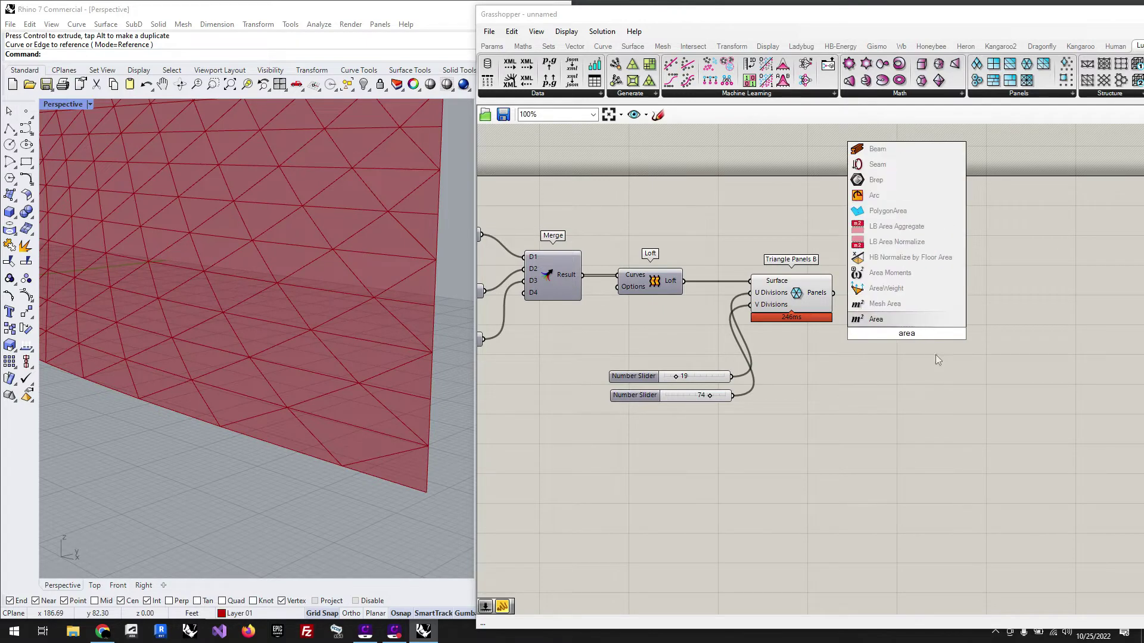
pyautogui.click(910, 321)
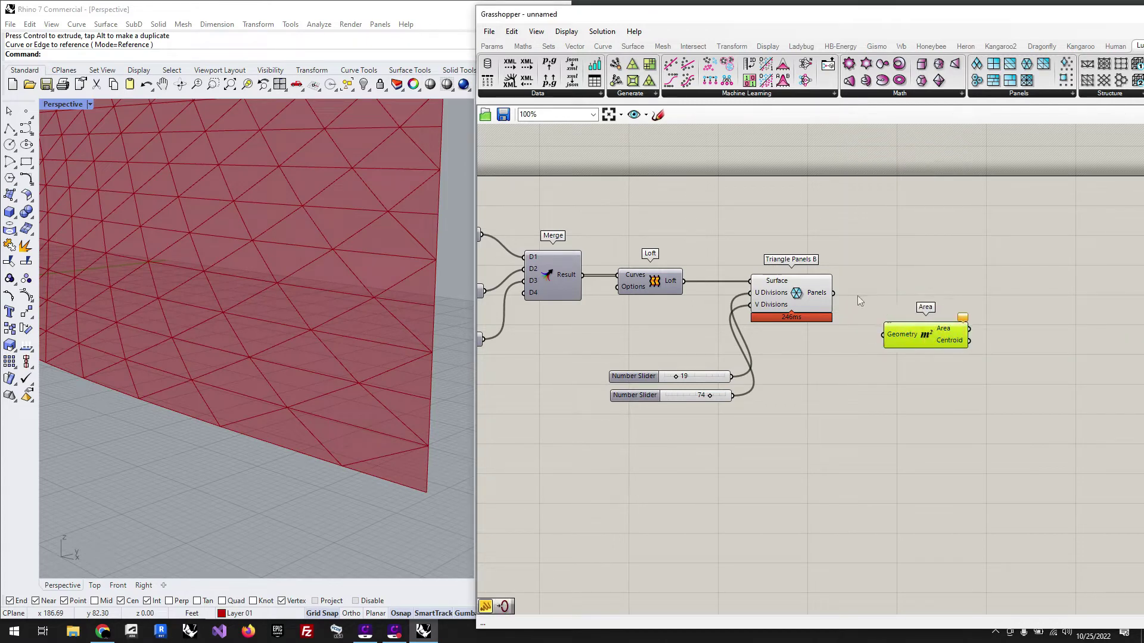
pyautogui.moveTo(833, 293); pyautogui.dragTo(884, 335)
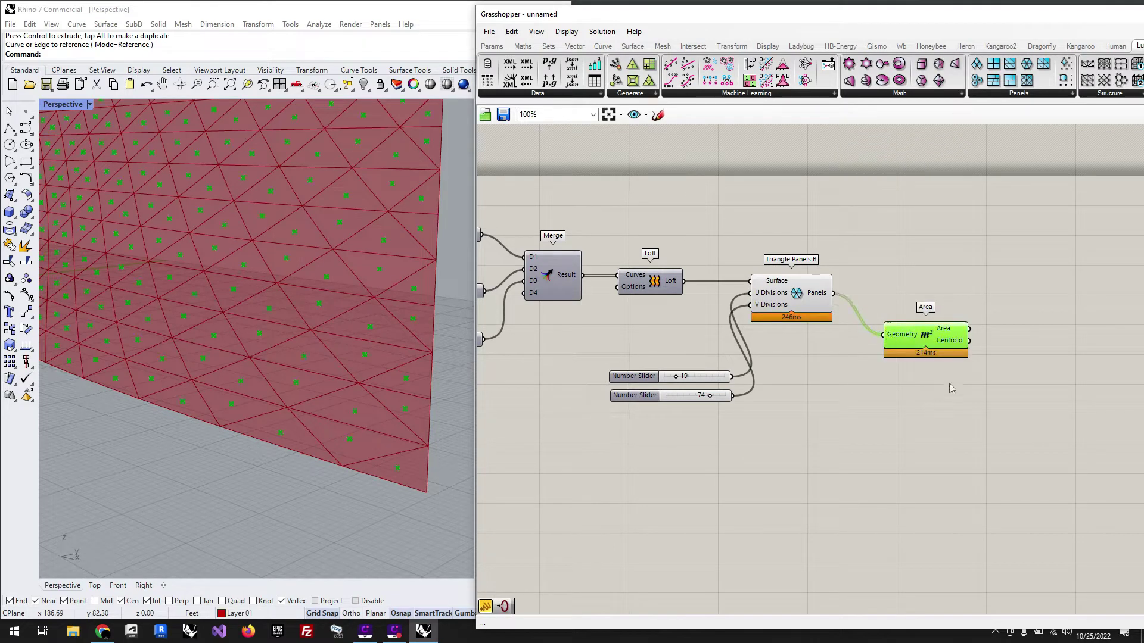
pyautogui.click(995, 402)
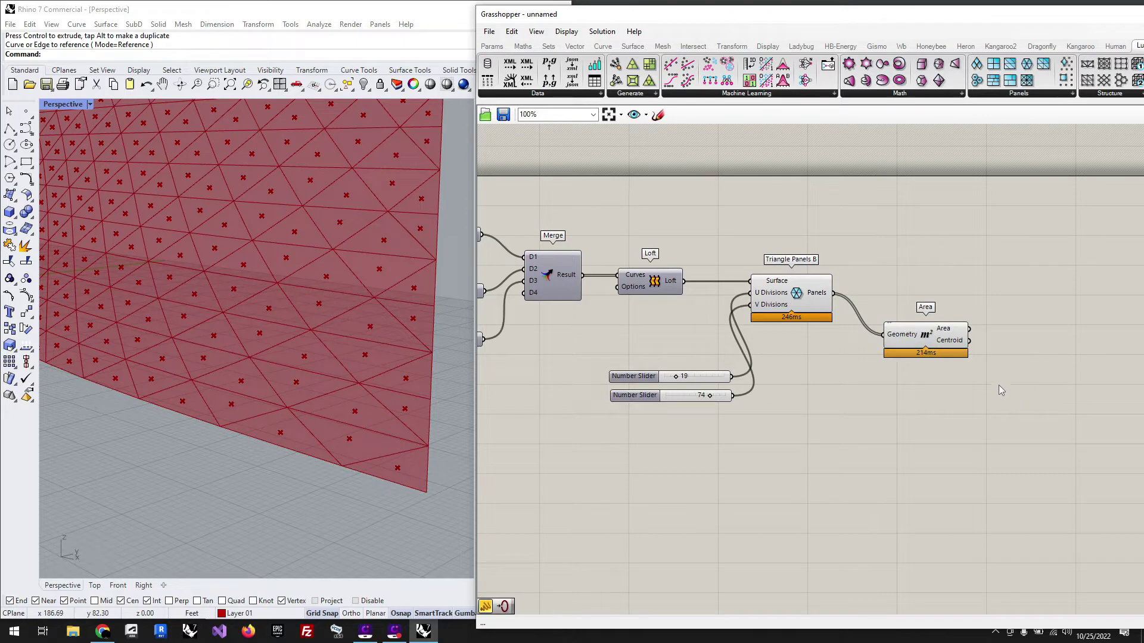
pyautogui.moveTo(924, 341); pyautogui.dragTo(909, 374)
# Add a Point List component beside Area and connect the Centroid output to its Points input
pyautogui.doubleClick(1017, 383)
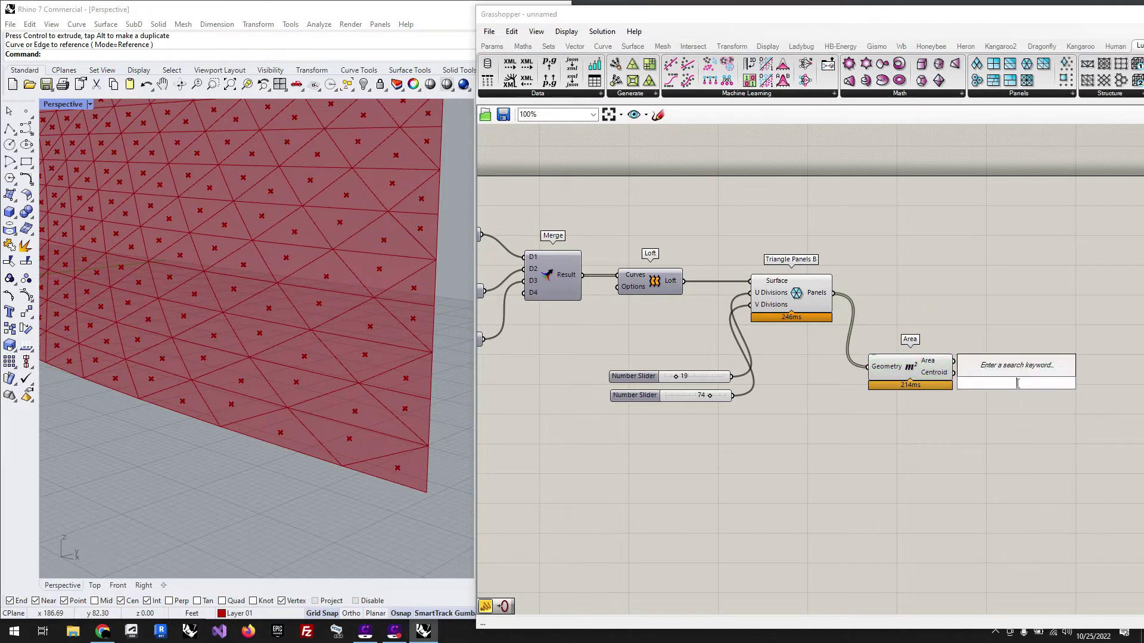
pyautogui.write('point')
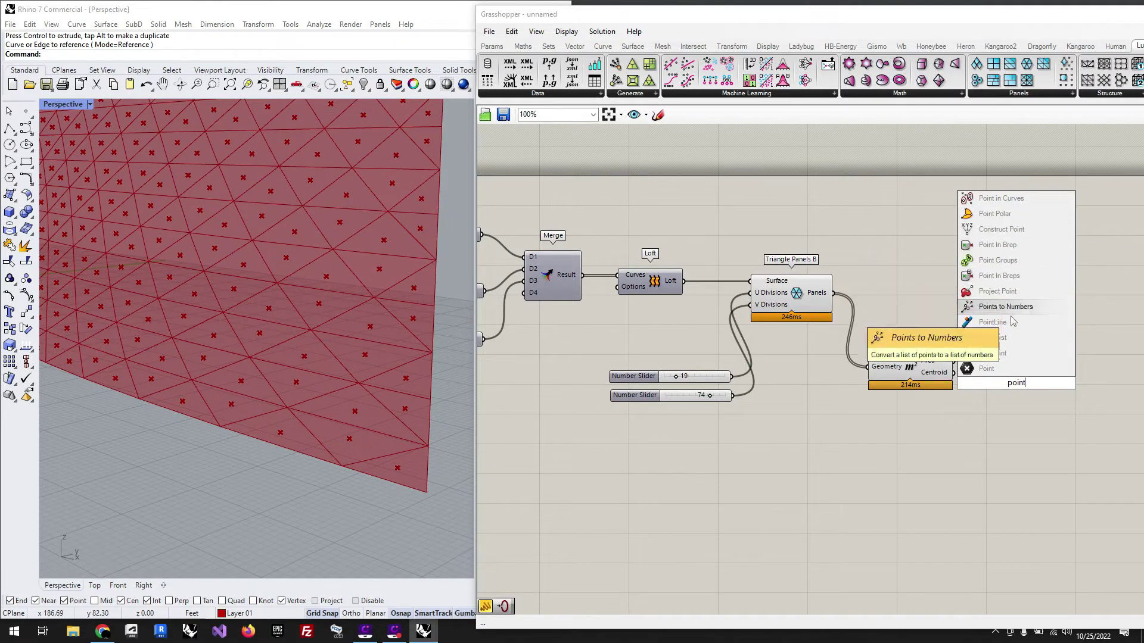
pyautogui.click(993, 342)
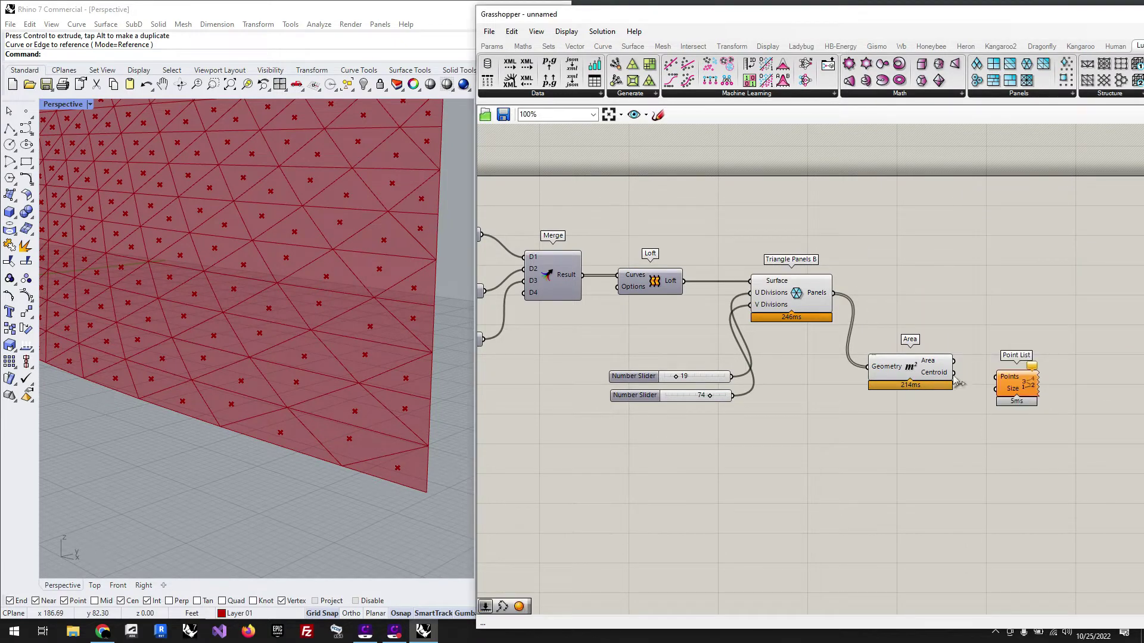
pyautogui.moveTo(954, 373); pyautogui.dragTo(1026, 386)
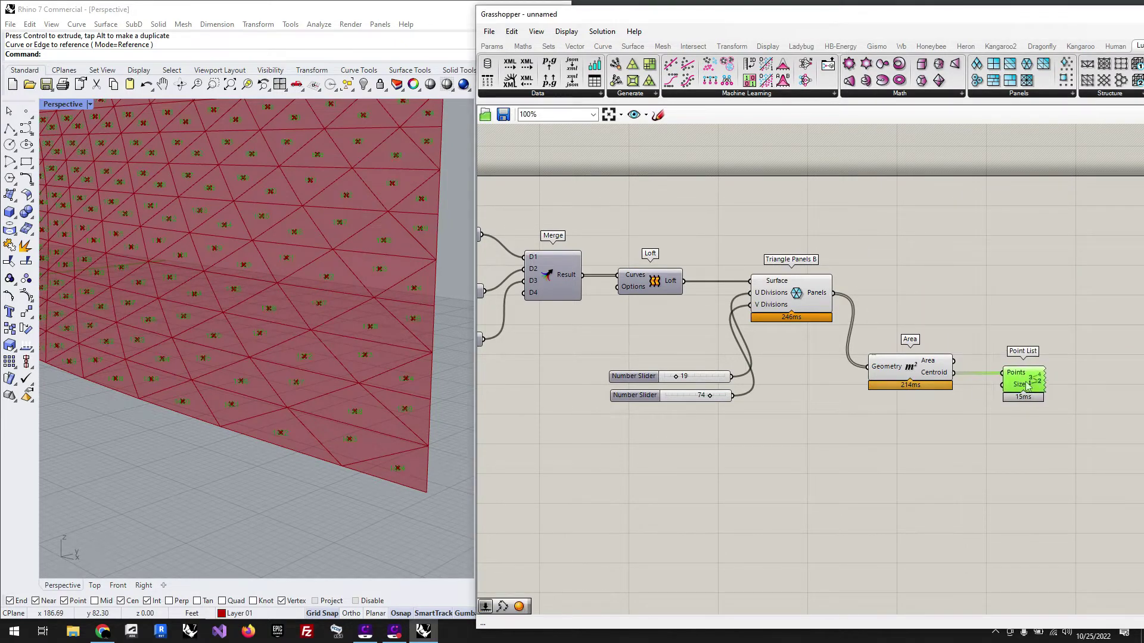
# Turn off the Area component's preview and inspect the index numbering of the panels across the surface
pyautogui.click(899, 371)
pyautogui.middleClick(896, 370)
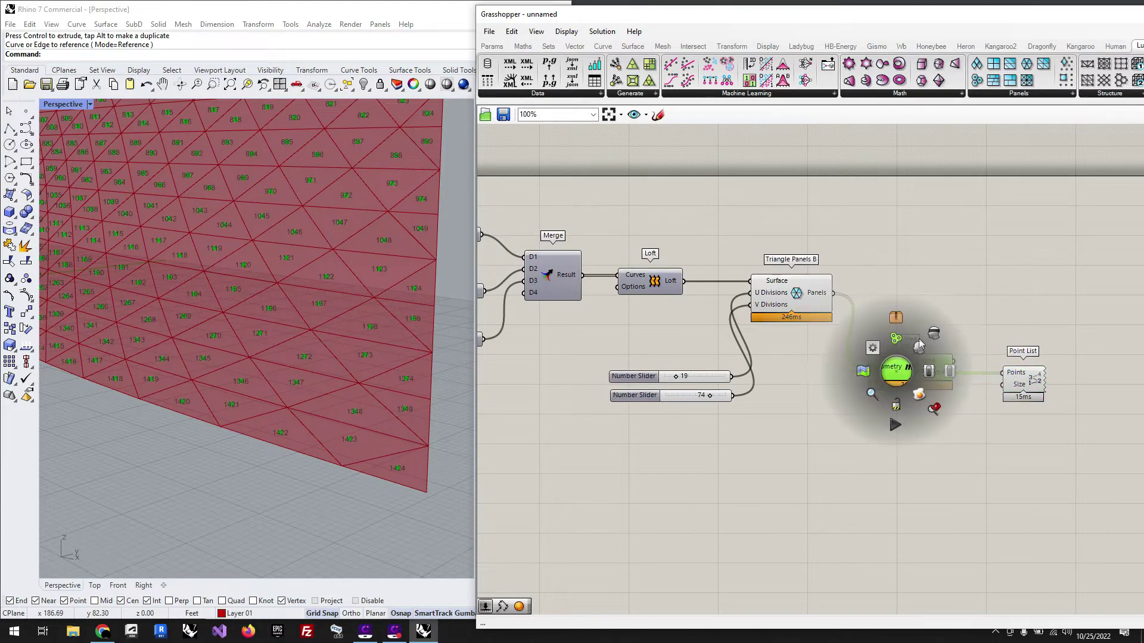
pyautogui.click(933, 334)
pyautogui.click(925, 277)
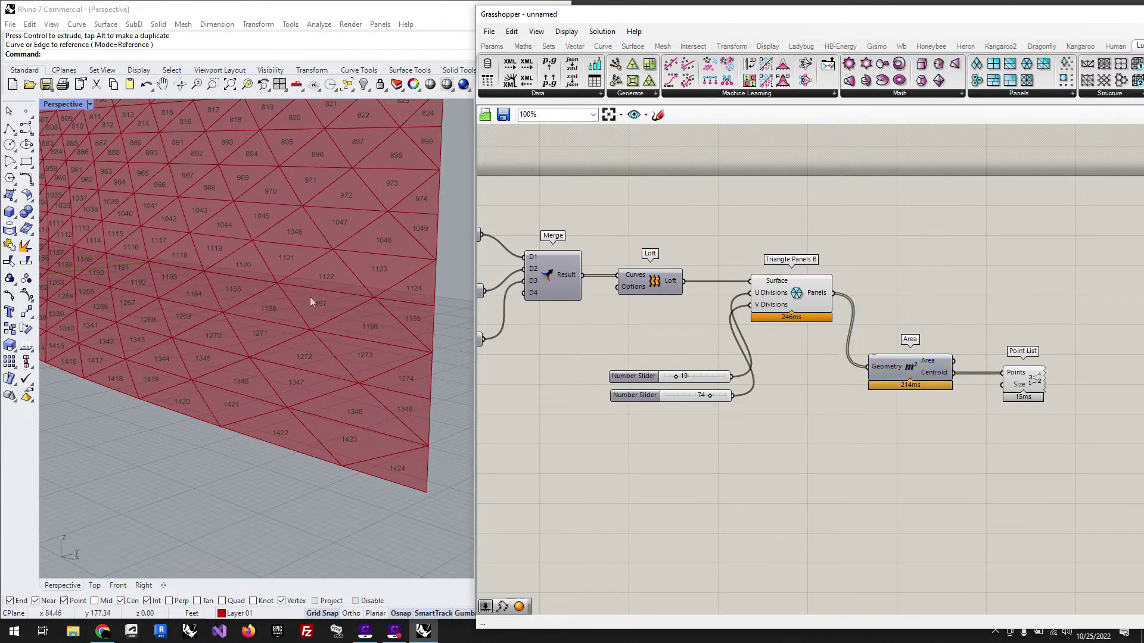
pyautogui.scroll(-5, 399, 494)
pyautogui.moveTo(404, 484); pyautogui.dragTo(298, 337, button='right')
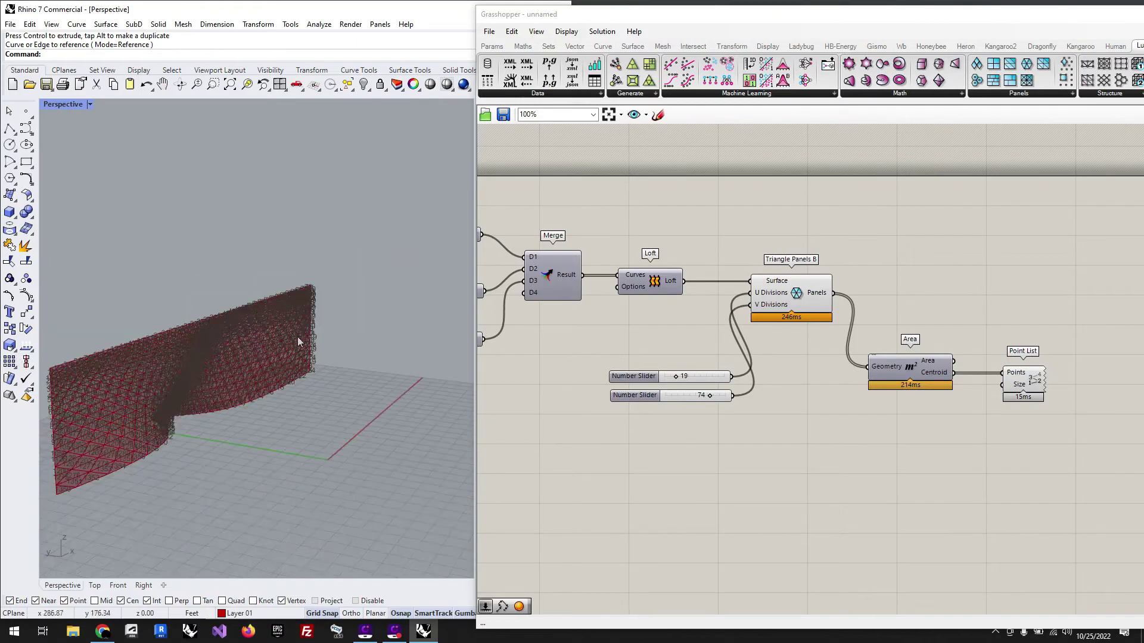
pyautogui.scroll(12, 52, 491)
pyautogui.scroll(-5, 120, 512)
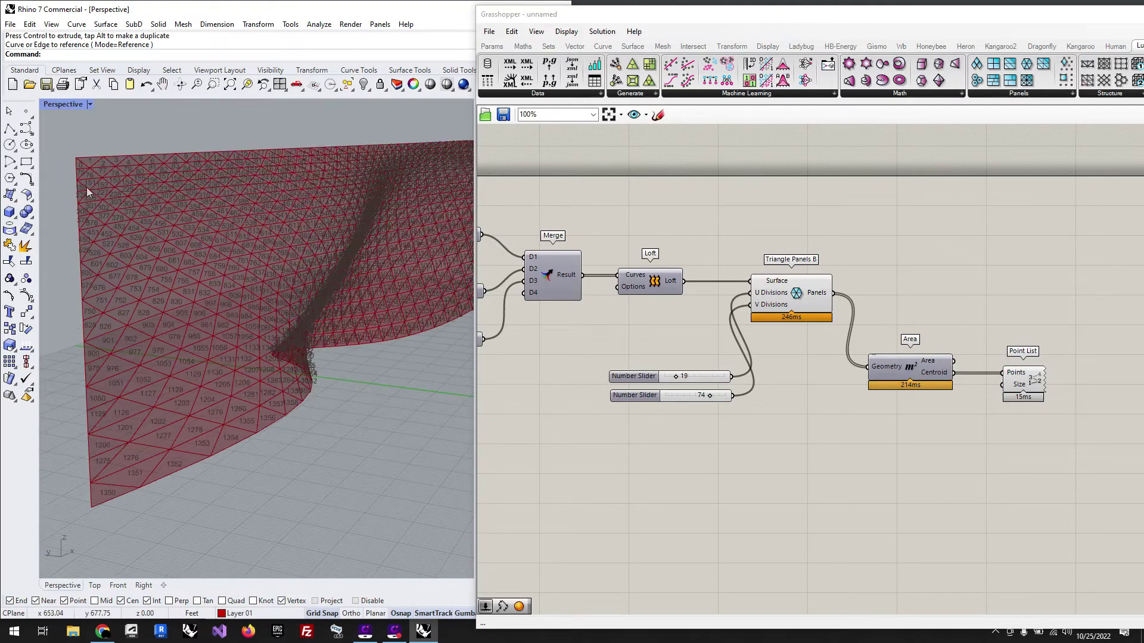
pyautogui.scroll(14, 86, 156)
pyautogui.scroll(-8, 89, 156)
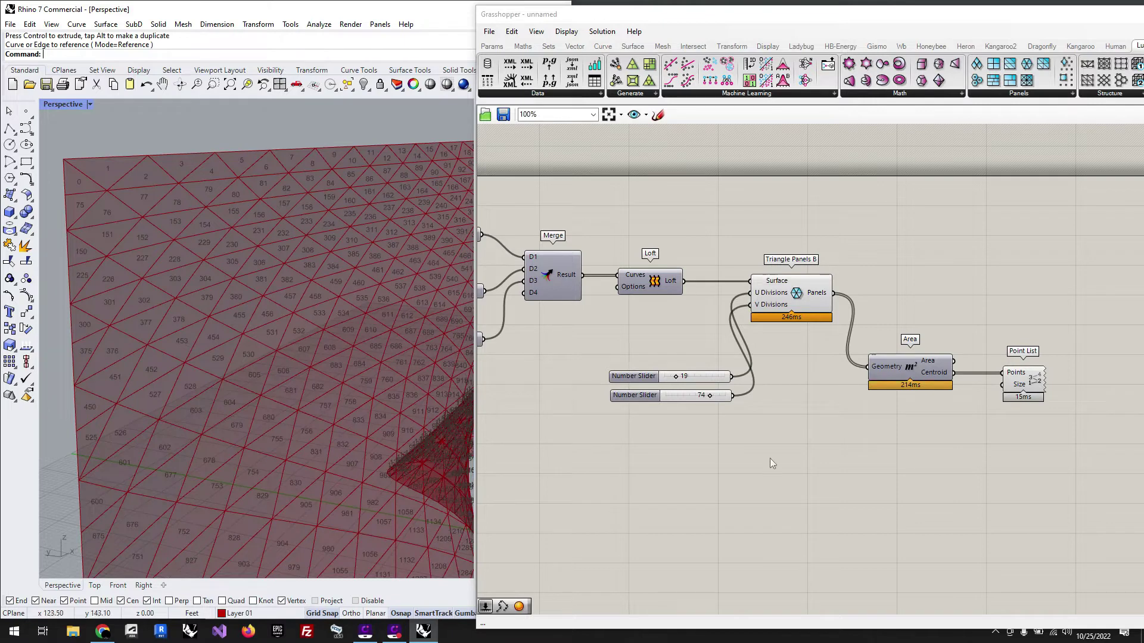
# Add a Weaverbird's Dual graph component beyond the panel component and connect Panels to its Mesh/Curves input
pyautogui.doubleClick(994, 277)
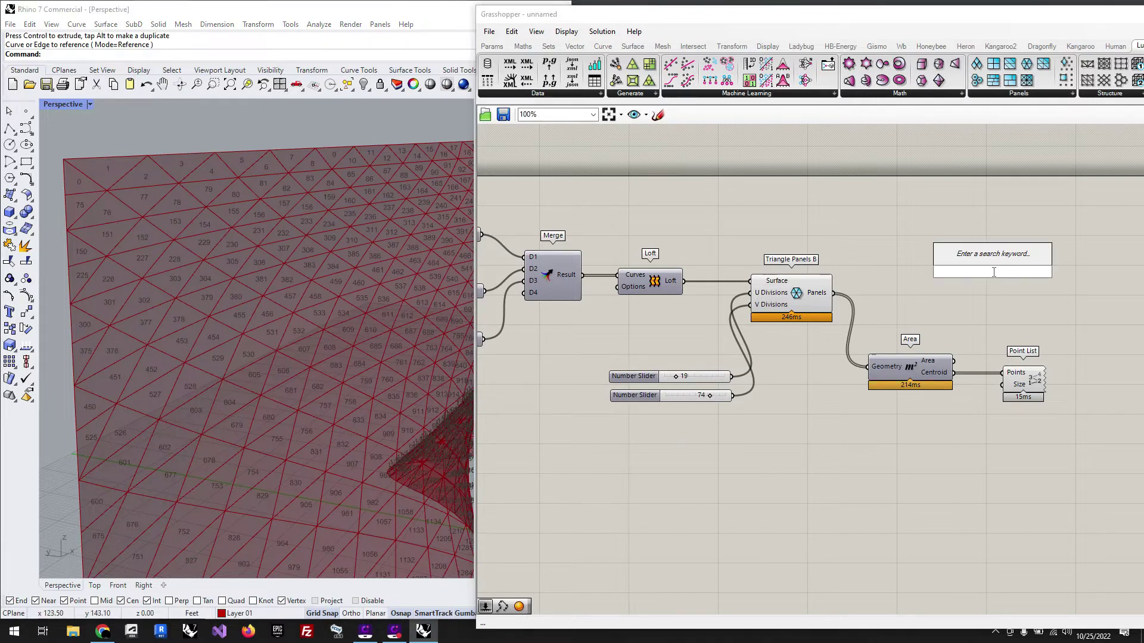
pyautogui.write('dual')
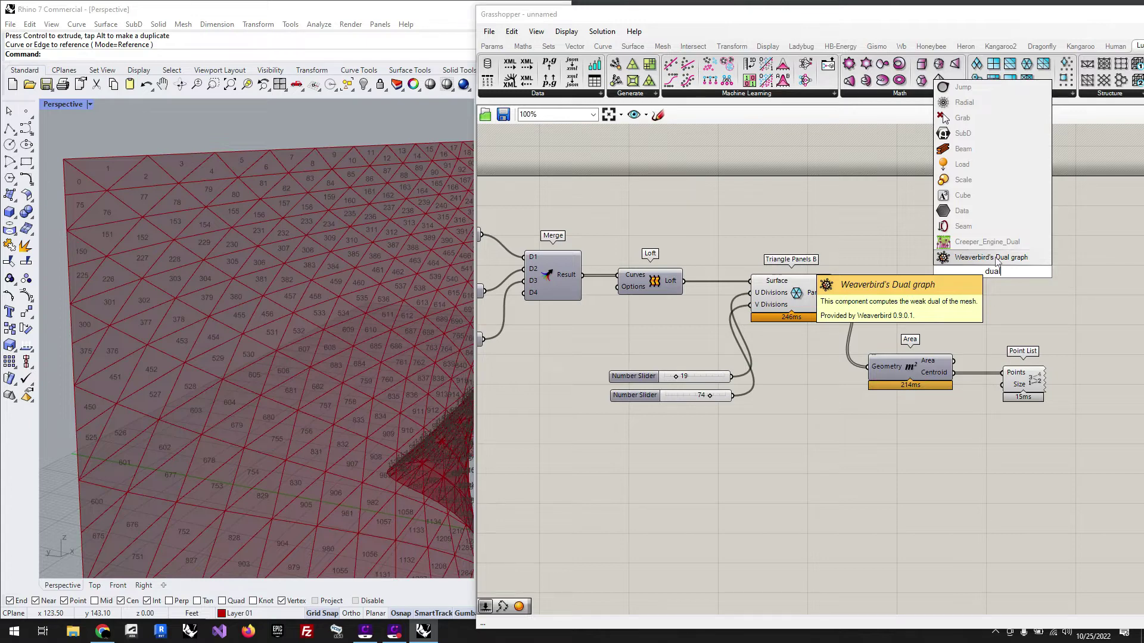
pyautogui.click(996, 258)
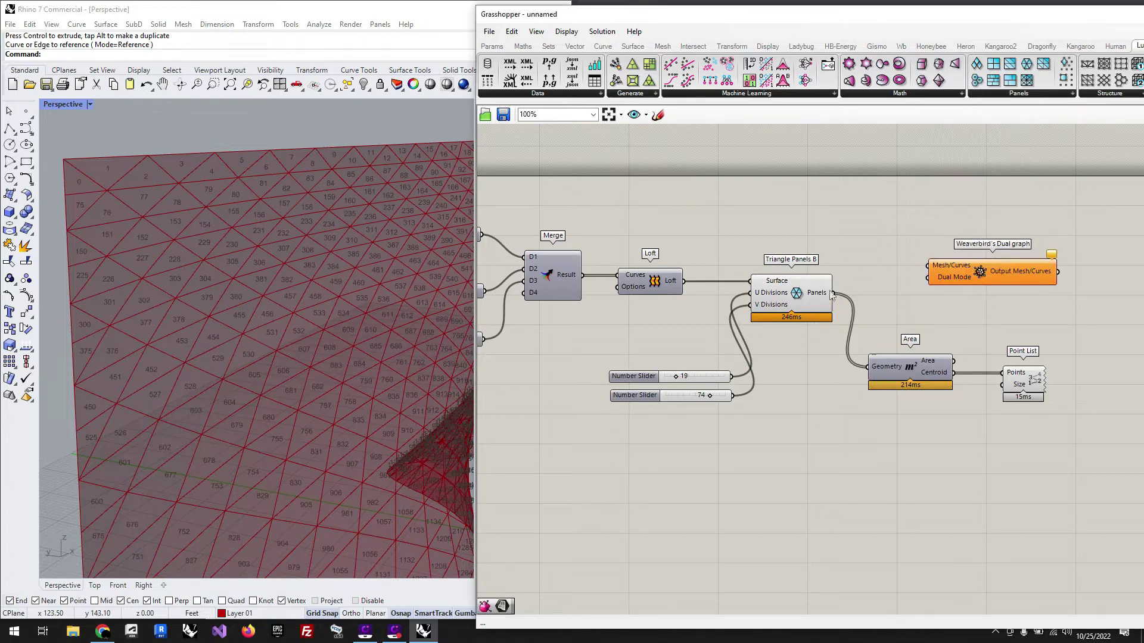
pyautogui.moveTo(833, 293); pyautogui.dragTo(1047, 305)
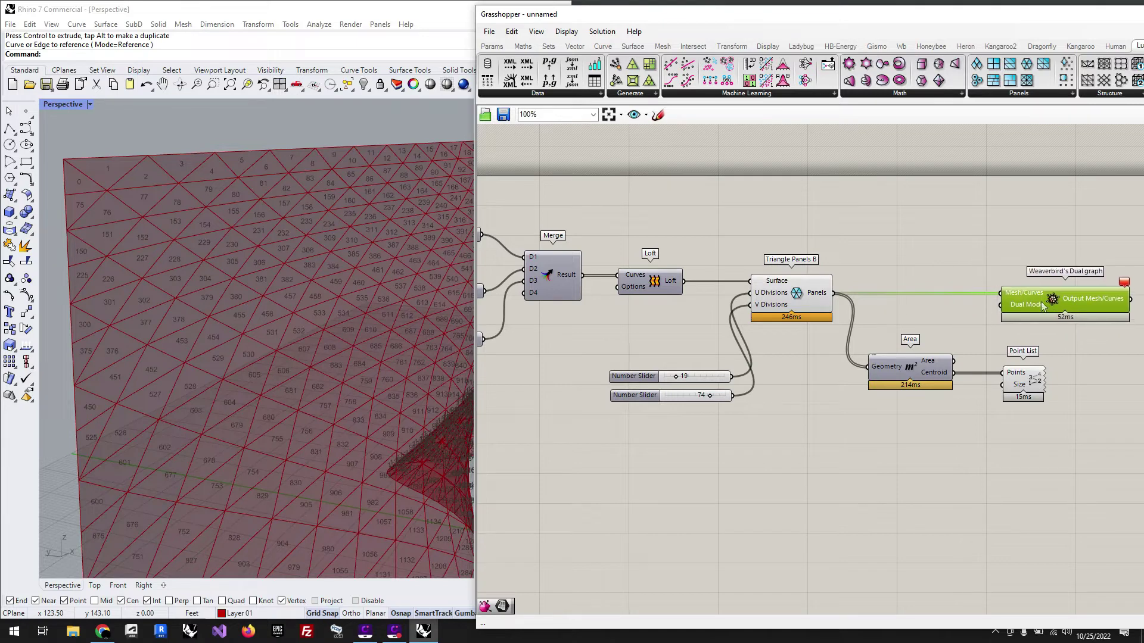
pyautogui.click(916, 253)
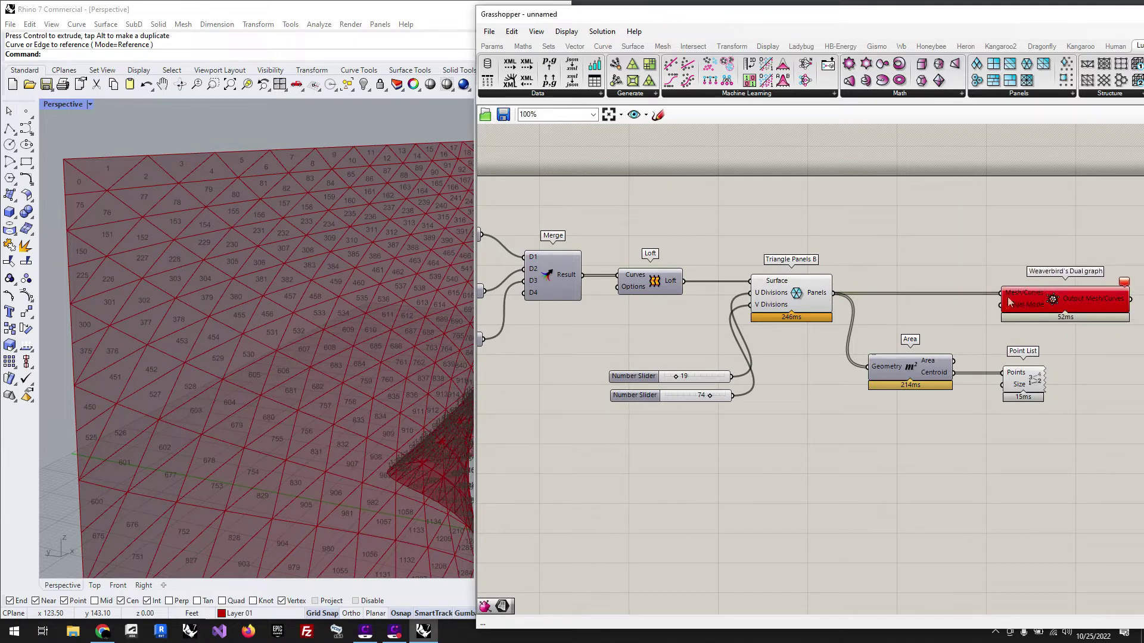
pyautogui.moveTo(1013, 298)
# Add a LunchBox Hexagon Cells component above the Triangle Panels B component
pyautogui.scroll(-3, 637, 306)
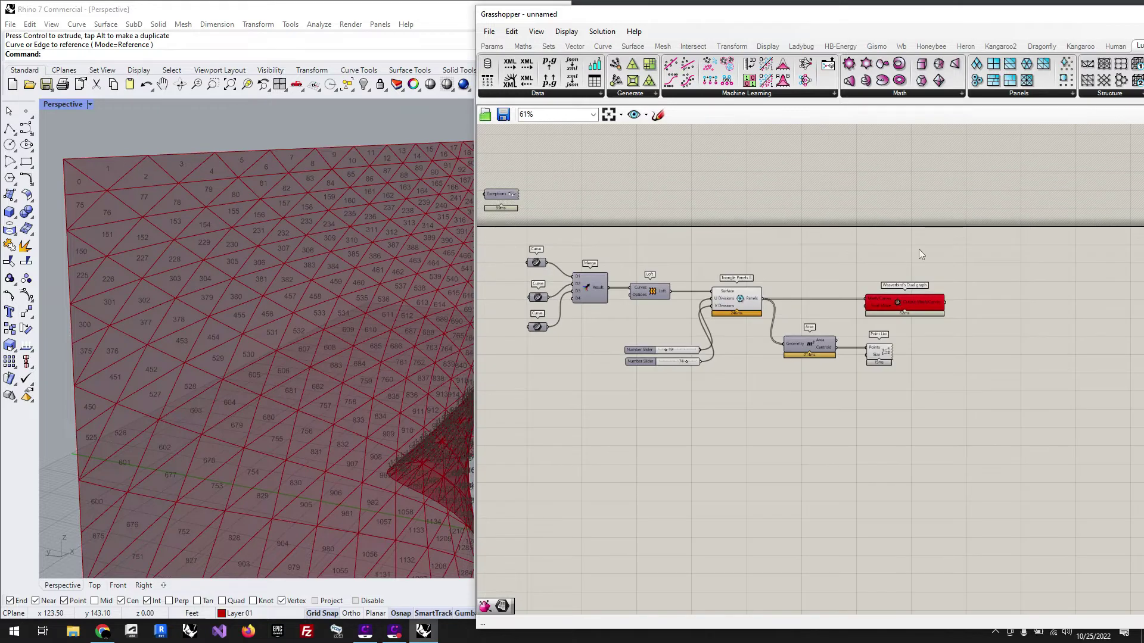
pyautogui.scroll(2, 919, 252)
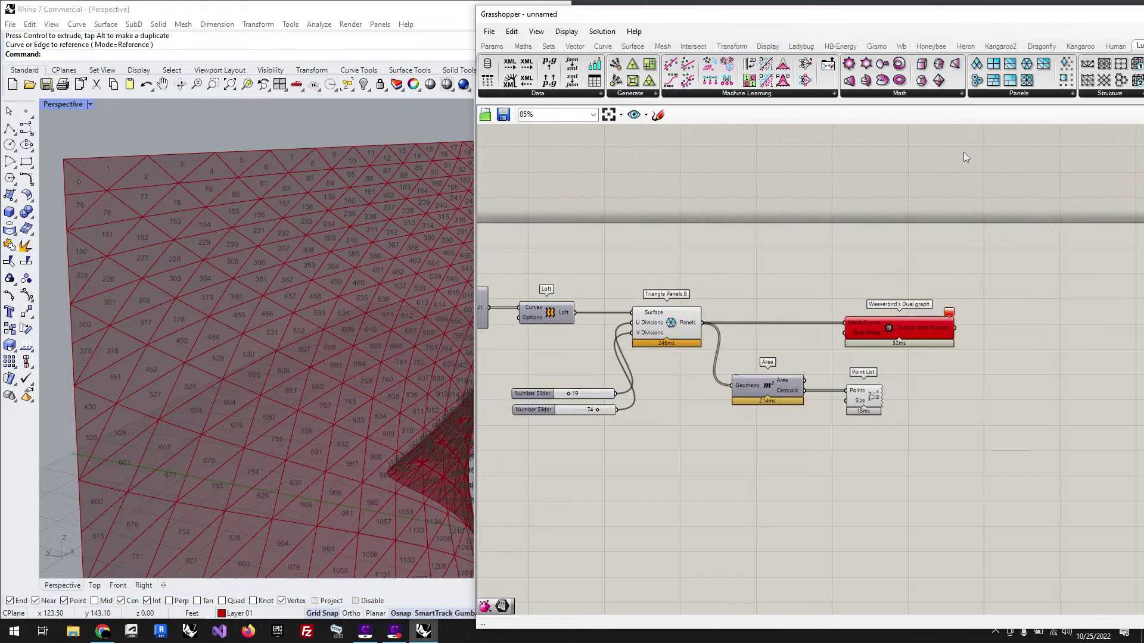
pyautogui.click(994, 94)
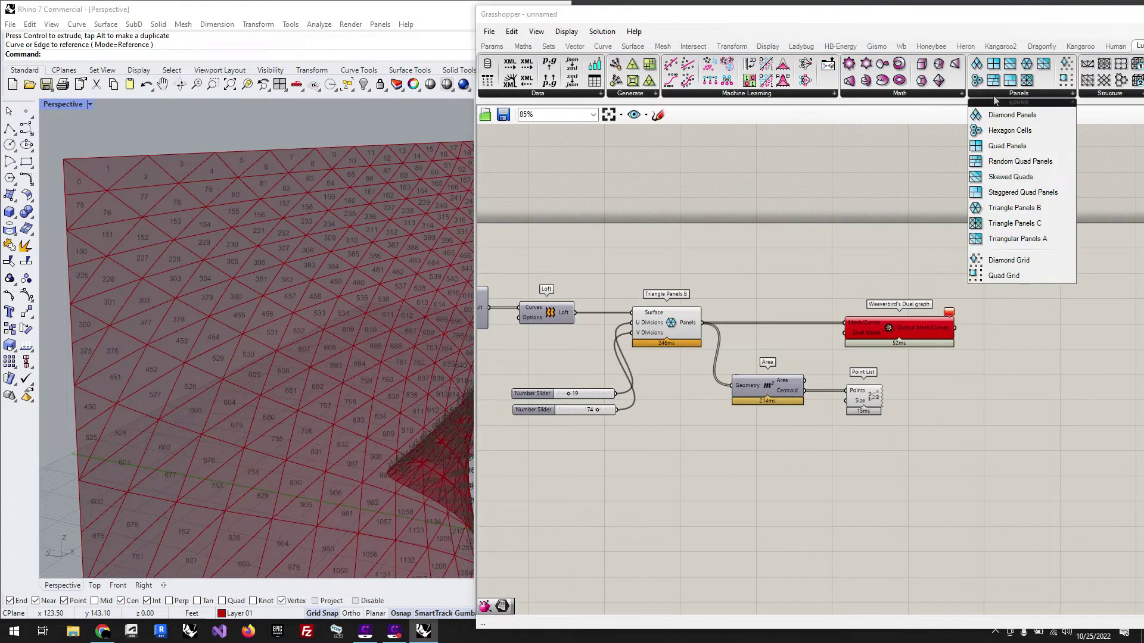
pyautogui.click(1008, 131)
pyautogui.moveTo(666, 310); pyautogui.dragTo(813, 259, button='right')
pyautogui.click(821, 178)
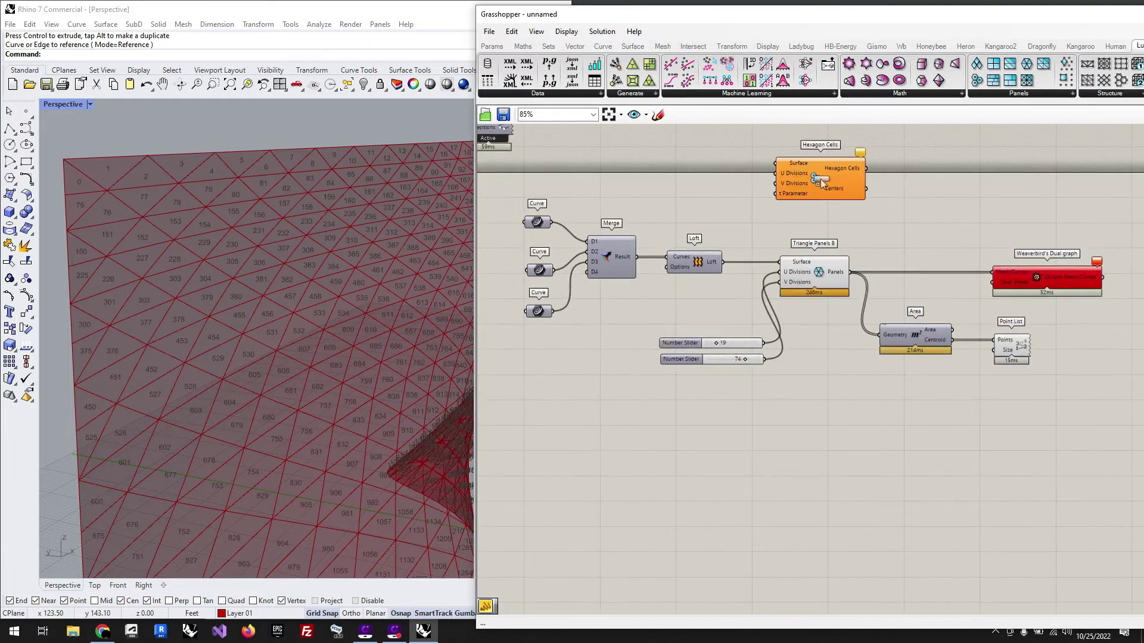
# Place Hexagon Cells just above Triangle Panels B and connect the Loft output to its Surface input
pyautogui.moveTo(812, 192); pyautogui.dragTo(812, 209)
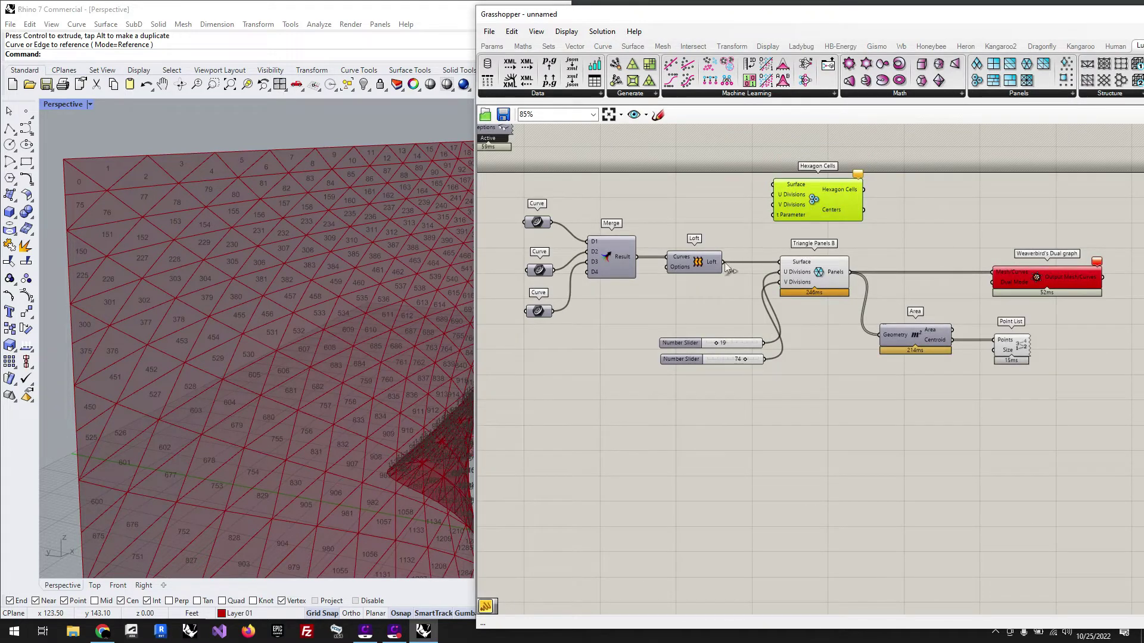
pyautogui.moveTo(724, 262); pyautogui.dragTo(773, 184)
pyautogui.click(844, 400)
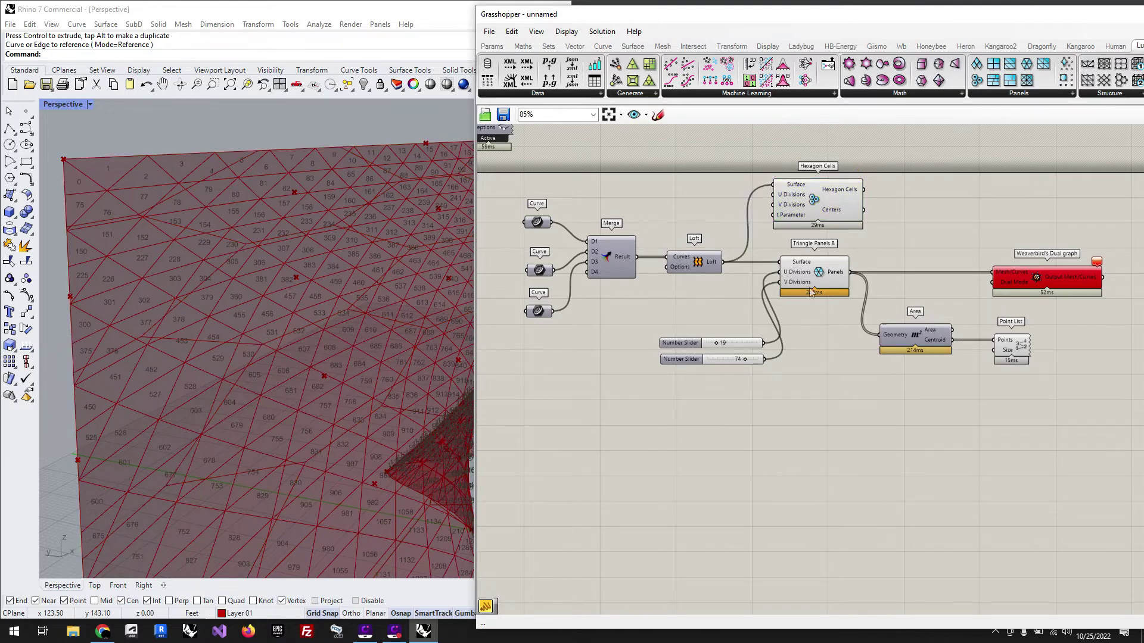
# Turn off the preview of the Triangle Panels B component
pyautogui.click(809, 286)
pyautogui.middleClick(820, 278)
pyautogui.click(858, 236)
pyautogui.click(821, 415)
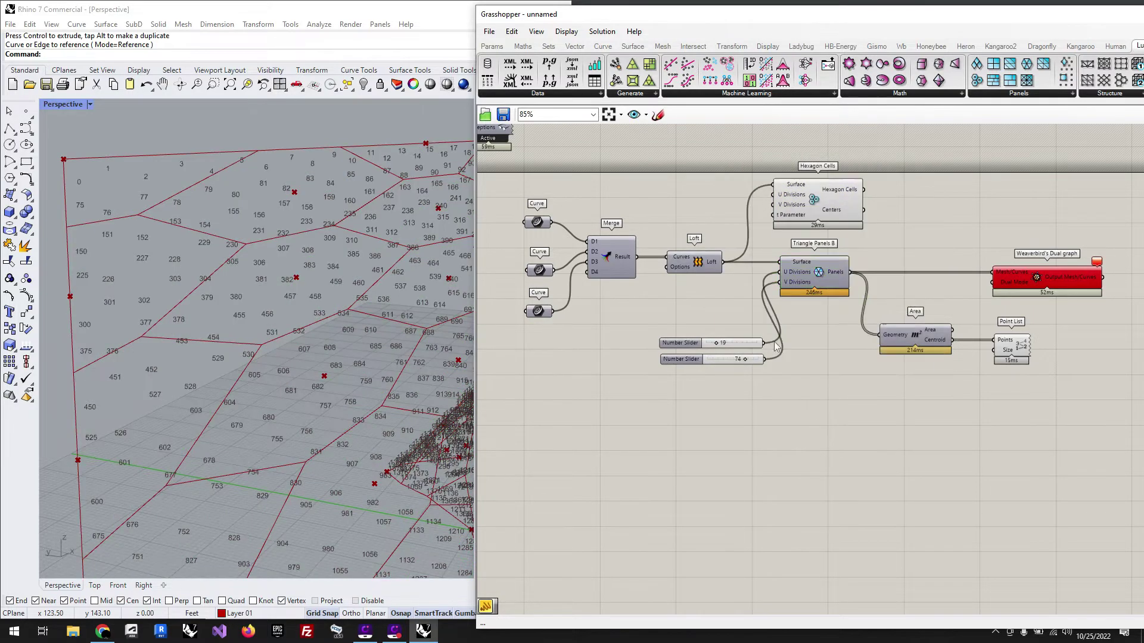
# Connect the two number sliders to Hexagon Cells' U Divisions and V Divisions inputs and inspect the cells across the surface
pyautogui.moveTo(764, 342); pyautogui.dragTo(774, 195)
pyautogui.moveTo(765, 359); pyautogui.dragTo(779, 214)
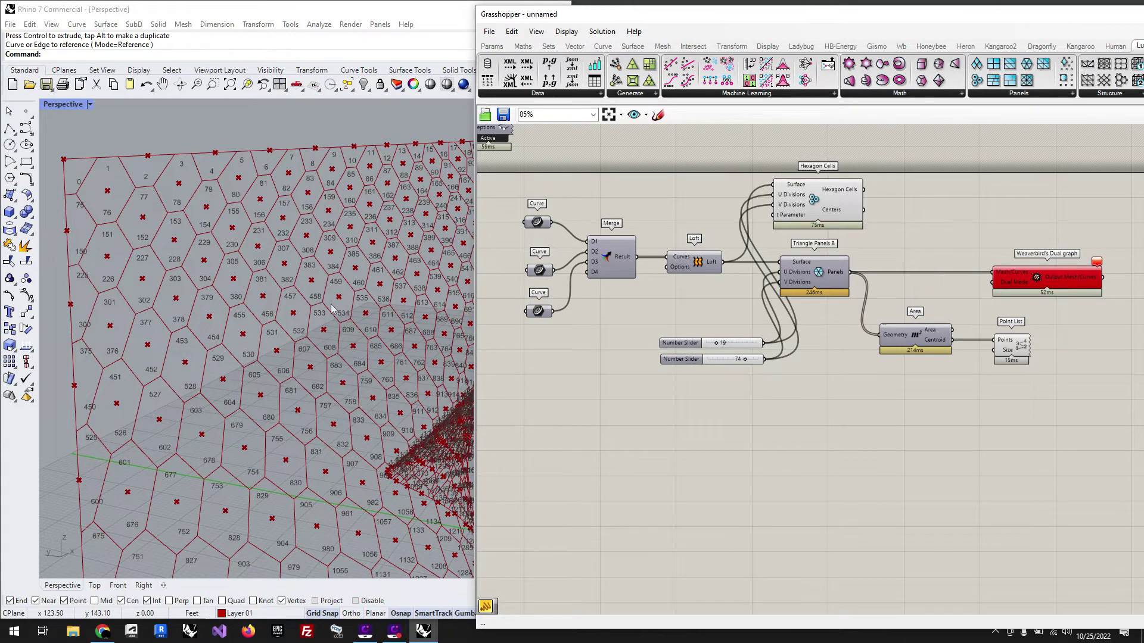
pyautogui.scroll(-9, 200, 292)
pyautogui.scroll(5, 204, 507)
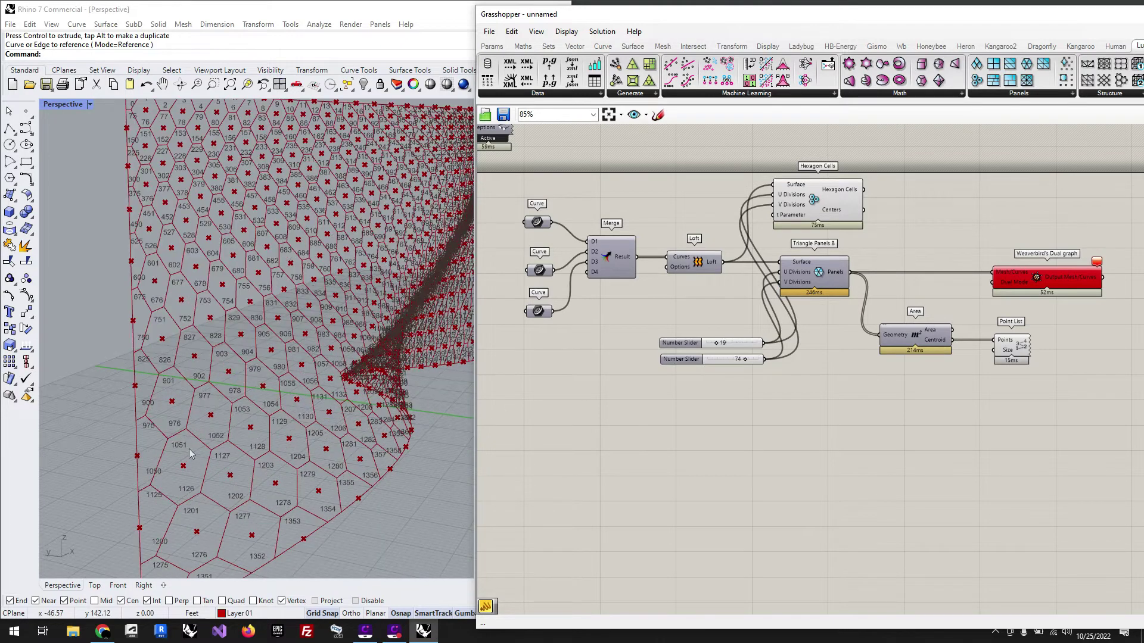
pyautogui.scroll(-4, 224, 456)
pyautogui.scroll(4, 172, 246)
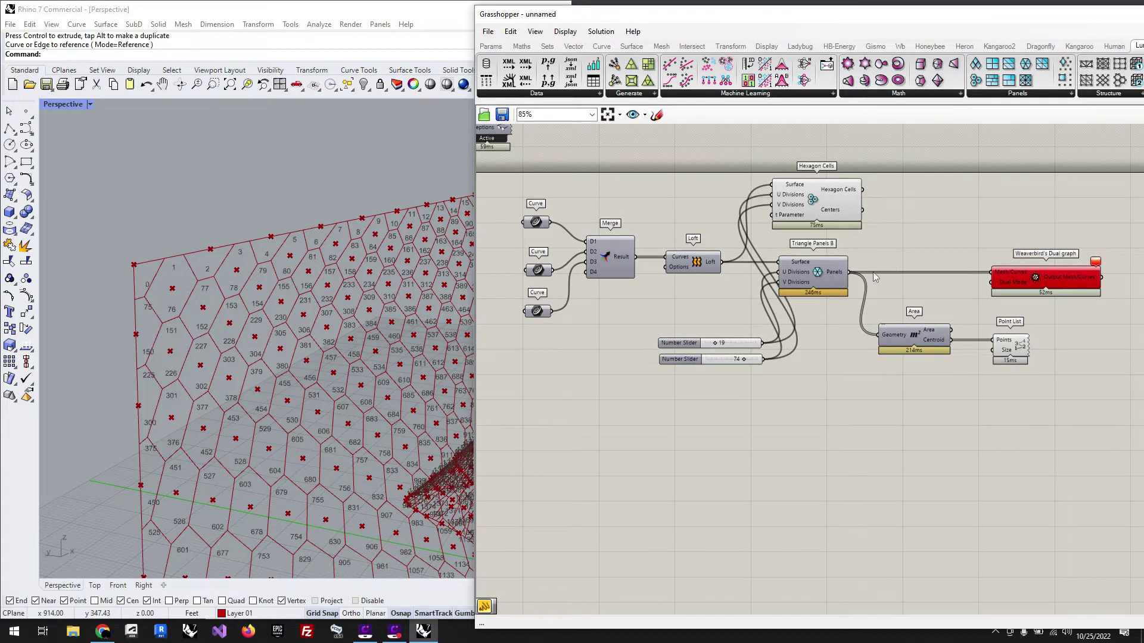
# Add a Brep Edges component after Triangle Panels B and connect the Panels output to its Brep input
pyautogui.click(631, 46)
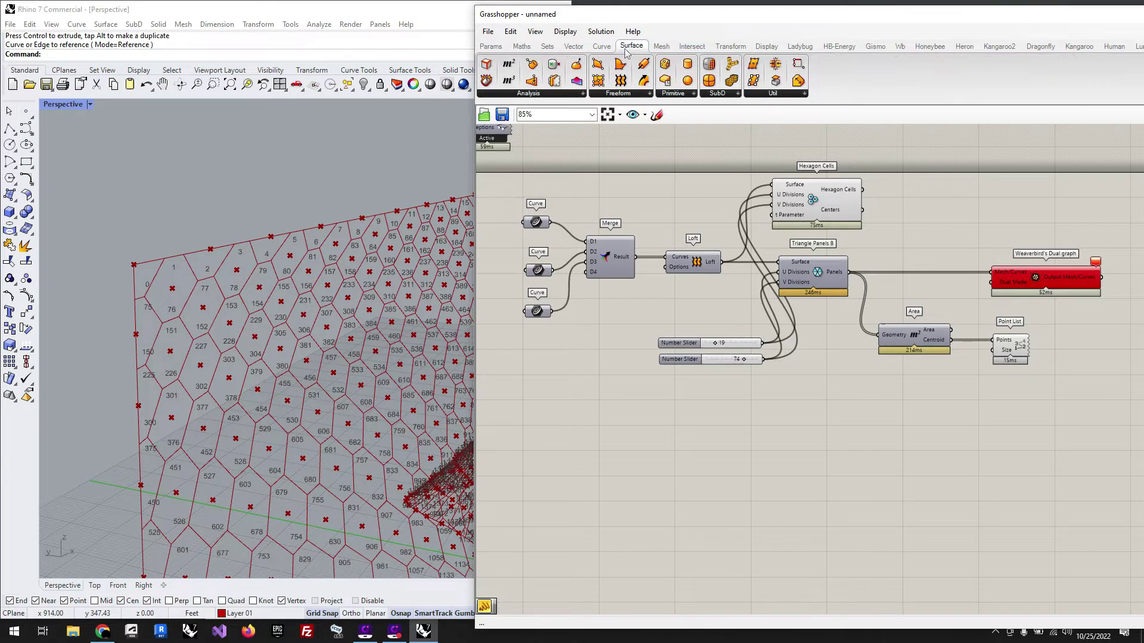
pyautogui.click(544, 94)
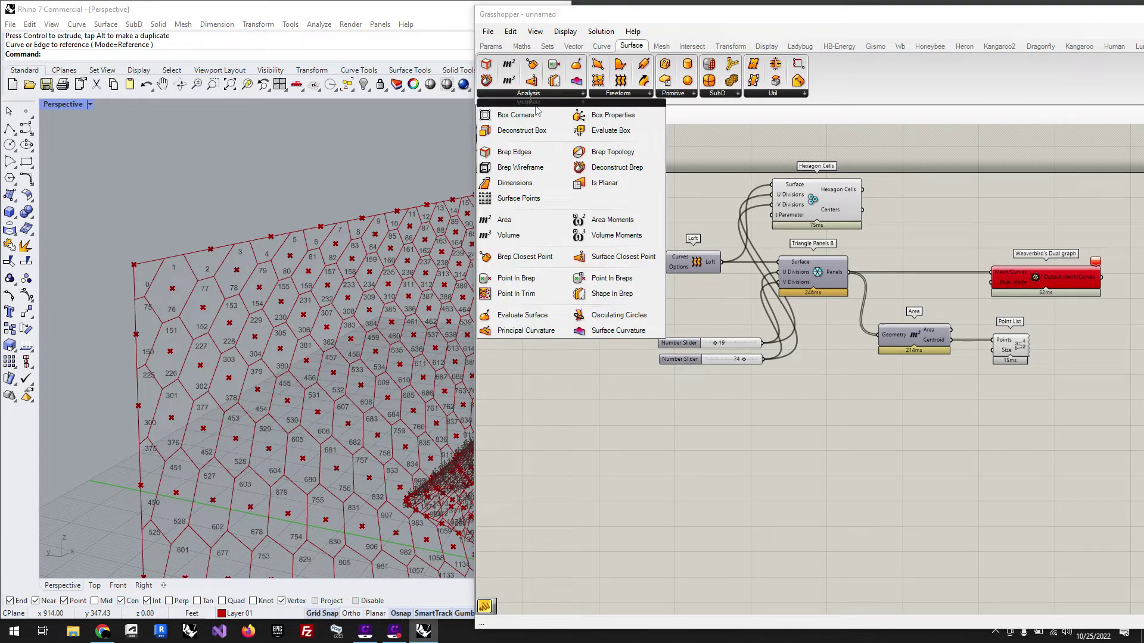
pyautogui.click(513, 153)
pyautogui.click(938, 218)
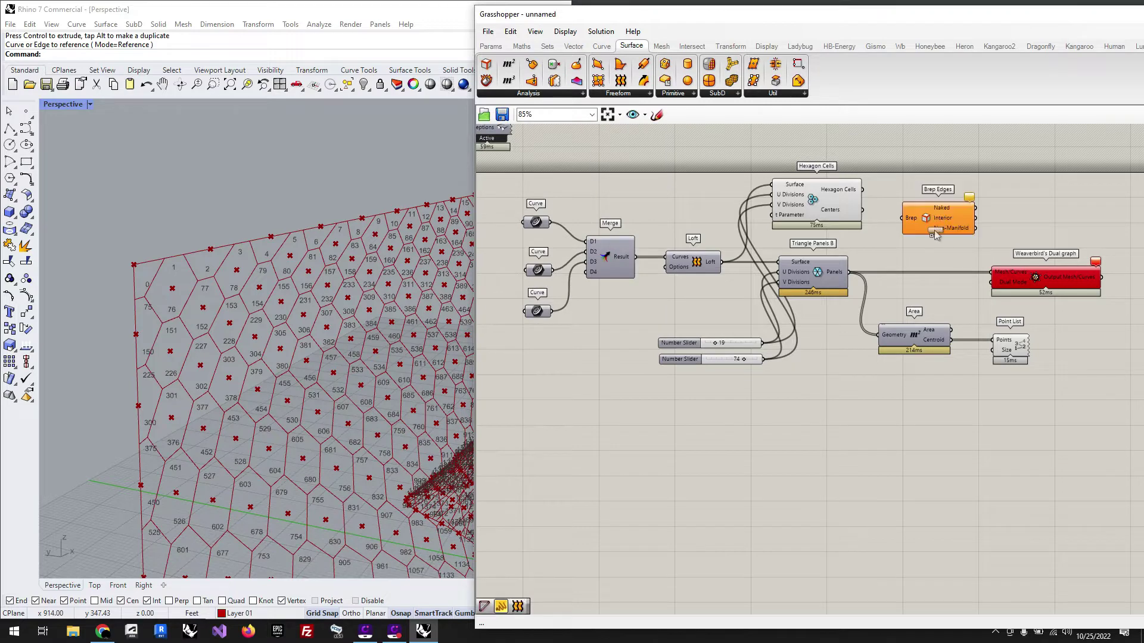
pyautogui.moveTo(850, 272); pyautogui.dragTo(897, 286)
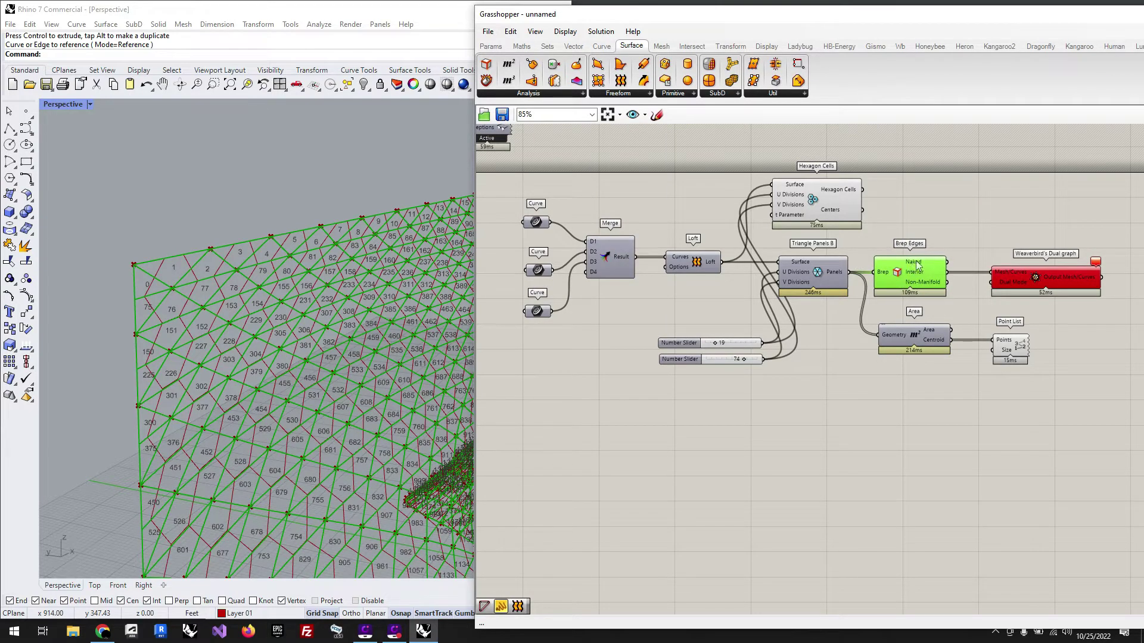
# Space out the Weaverbird's Dual graph and Brep Edges components to leave room between them
pyautogui.scroll(-2, 843, 303)
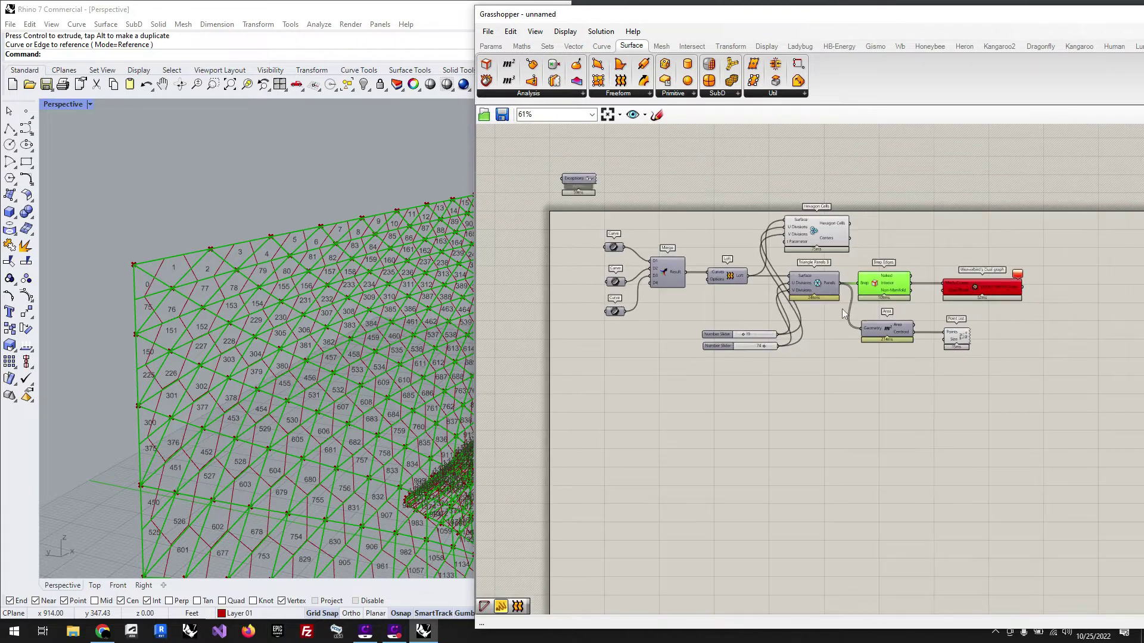
pyautogui.scroll(3, 971, 285)
pyautogui.moveTo(1004, 298); pyautogui.dragTo(1069, 298)
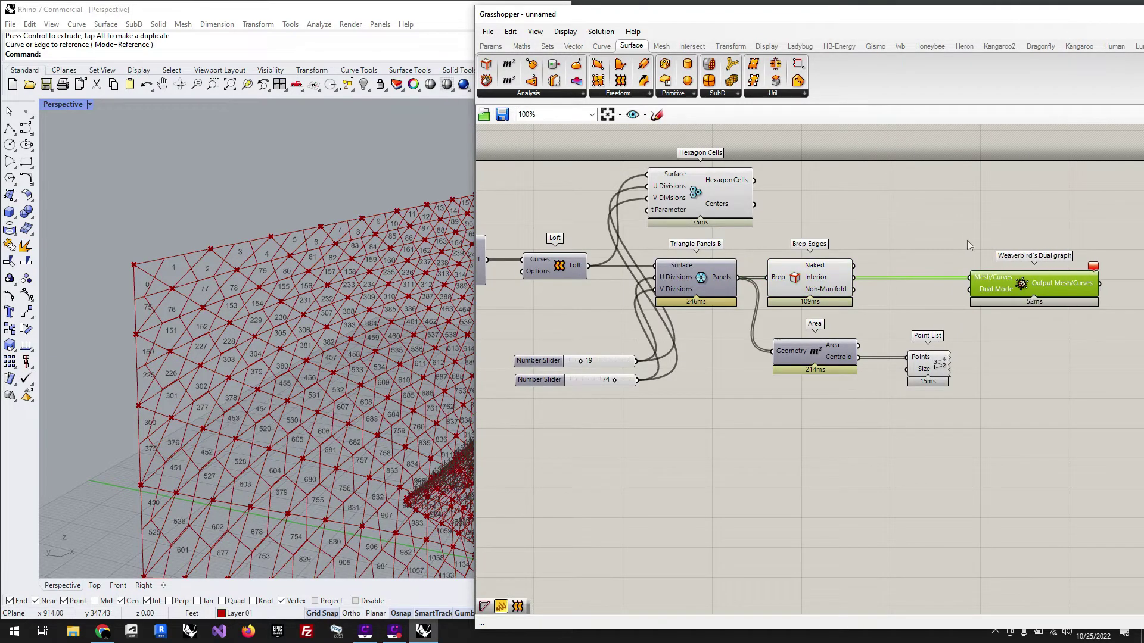
pyautogui.click(967, 239)
pyautogui.moveTo(813, 274); pyautogui.dragTo(850, 271)
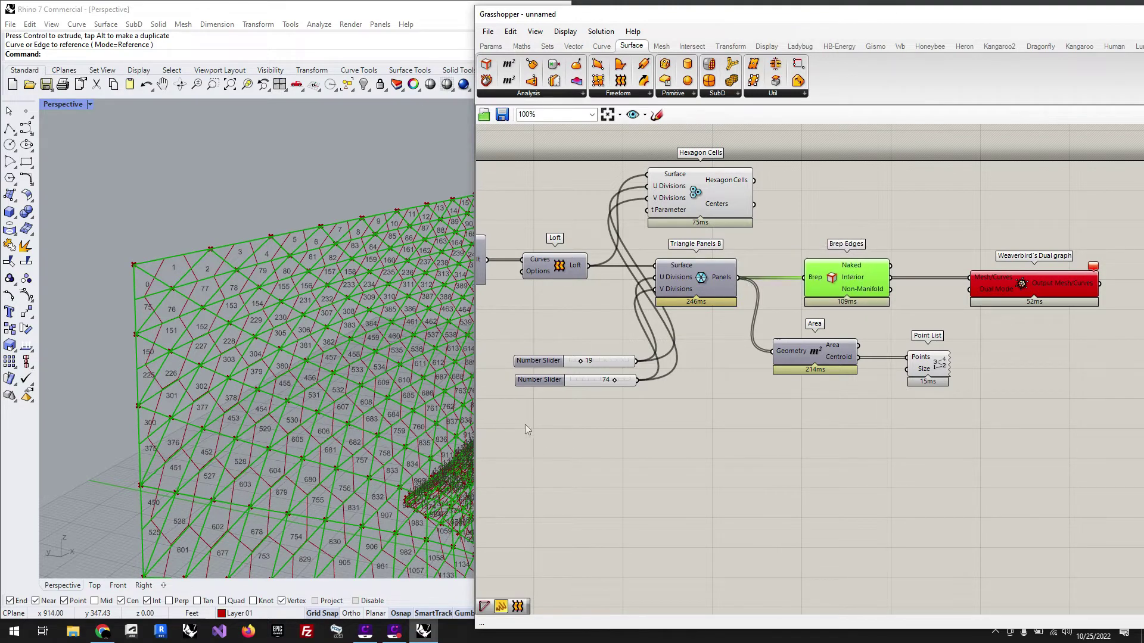
# Examine the extracted triangle edges against the hexagon cells from overall and close views of the surface
pyautogui.scroll(-6, 154, 288)
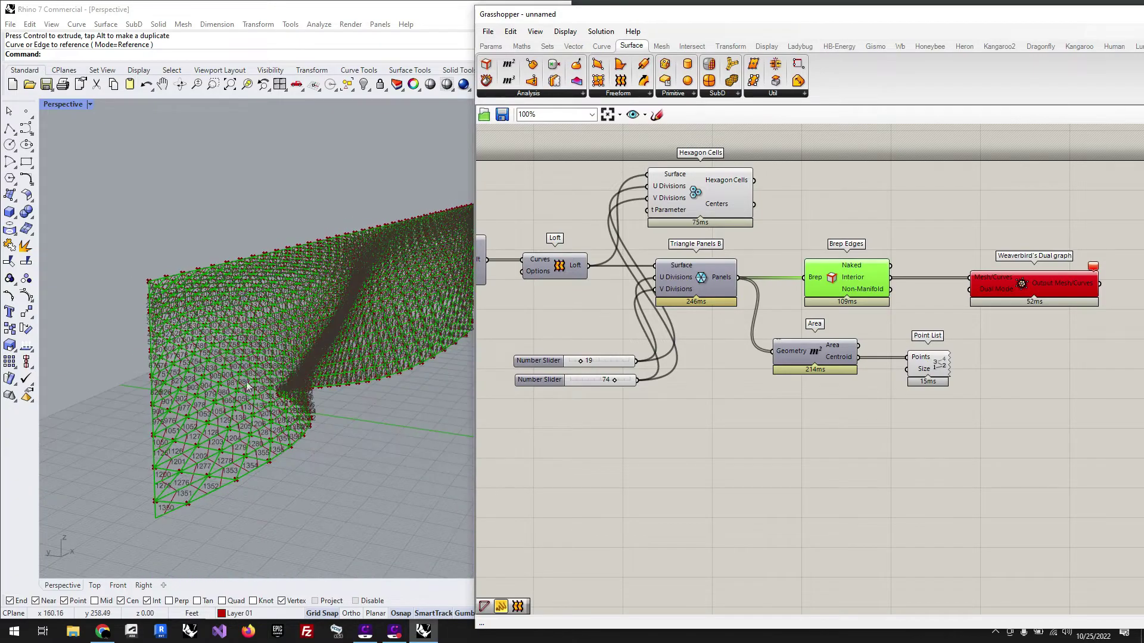
pyautogui.scroll(5, 280, 440)
pyautogui.moveTo(280, 440); pyautogui.dragTo(352, 447, button='right')
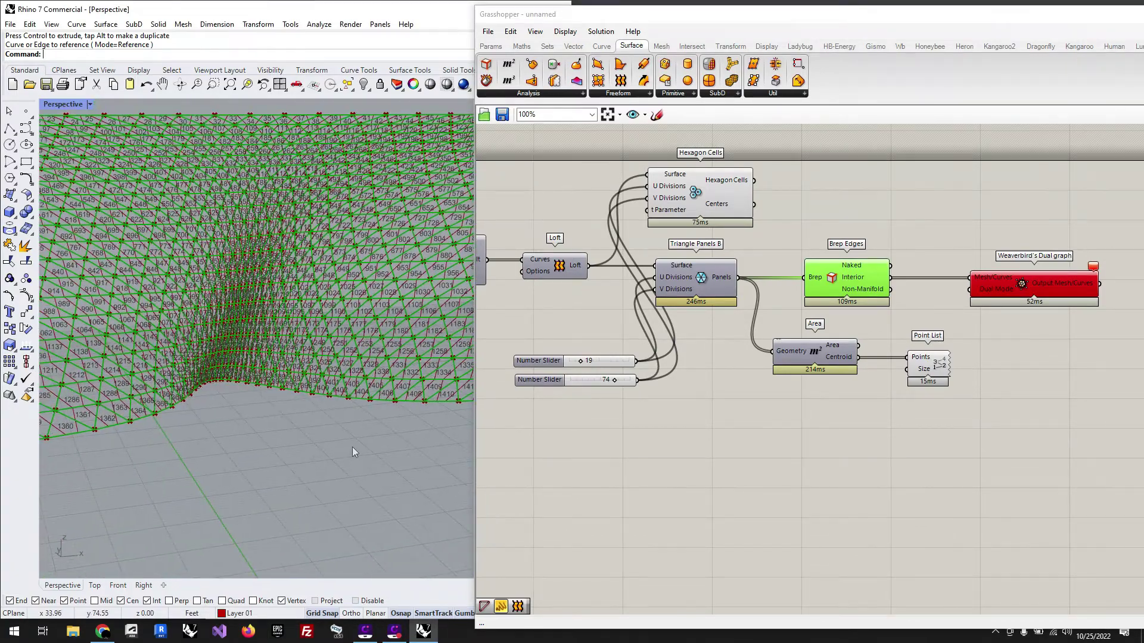
pyautogui.scroll(3, 417, 384)
pyautogui.scroll(2, 417, 384)
pyautogui.scroll(2, 383, 389)
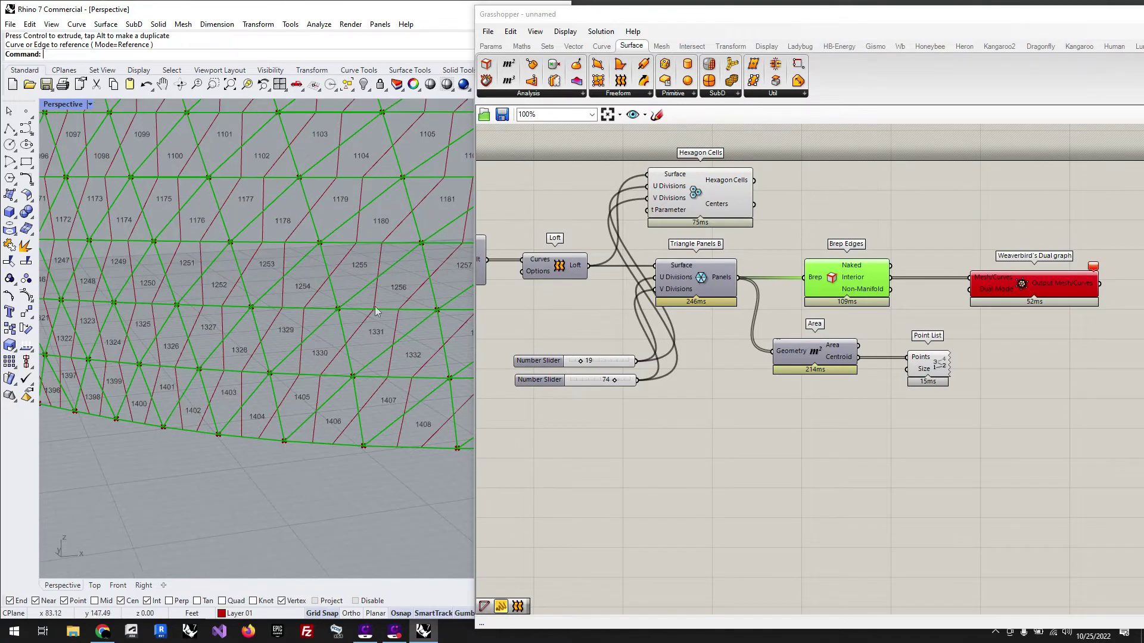
# Delete the Hexagon Cells component
pyautogui.scroll(-2, 702, 481)
pyautogui.click(703, 482)
pyautogui.click(707, 276)
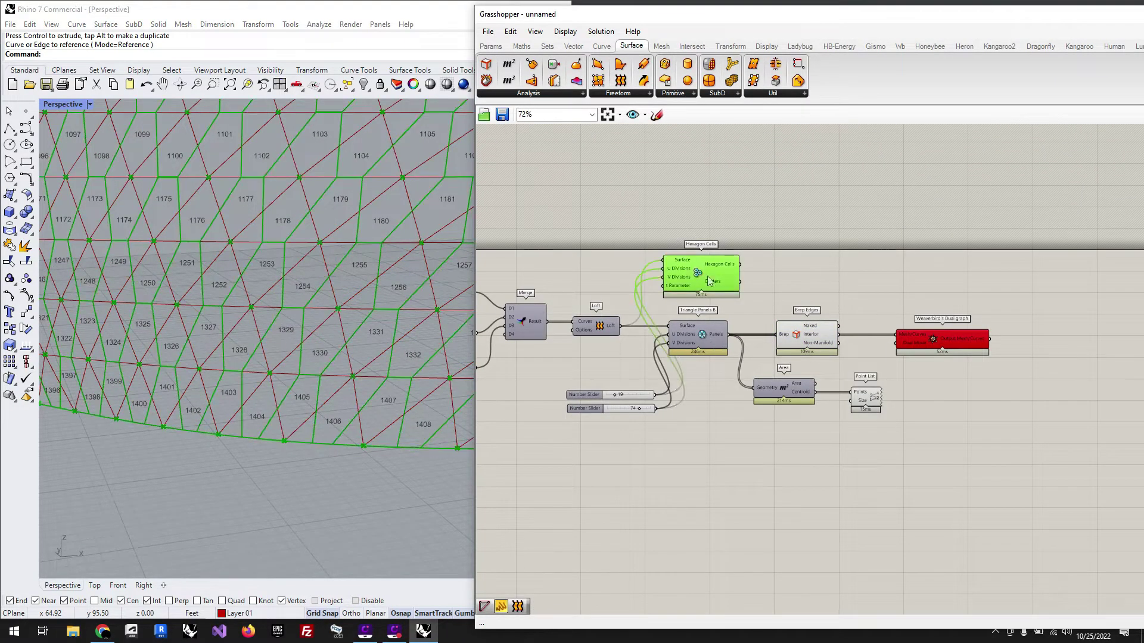
pyautogui.press('Delete')
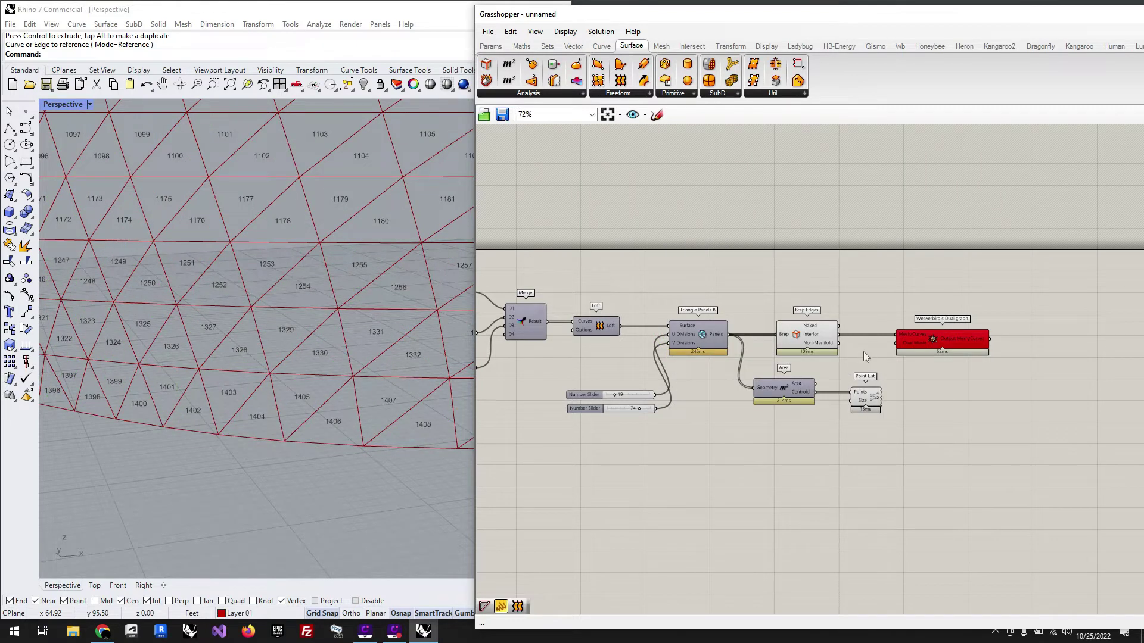
# Add an empty text panel above the Brep Edges component
pyautogui.scroll(3, 864, 352)
pyautogui.moveTo(760, 316); pyautogui.dragTo(730, 317)
pyautogui.doubleClick(805, 212)
pyautogui.write('//p')
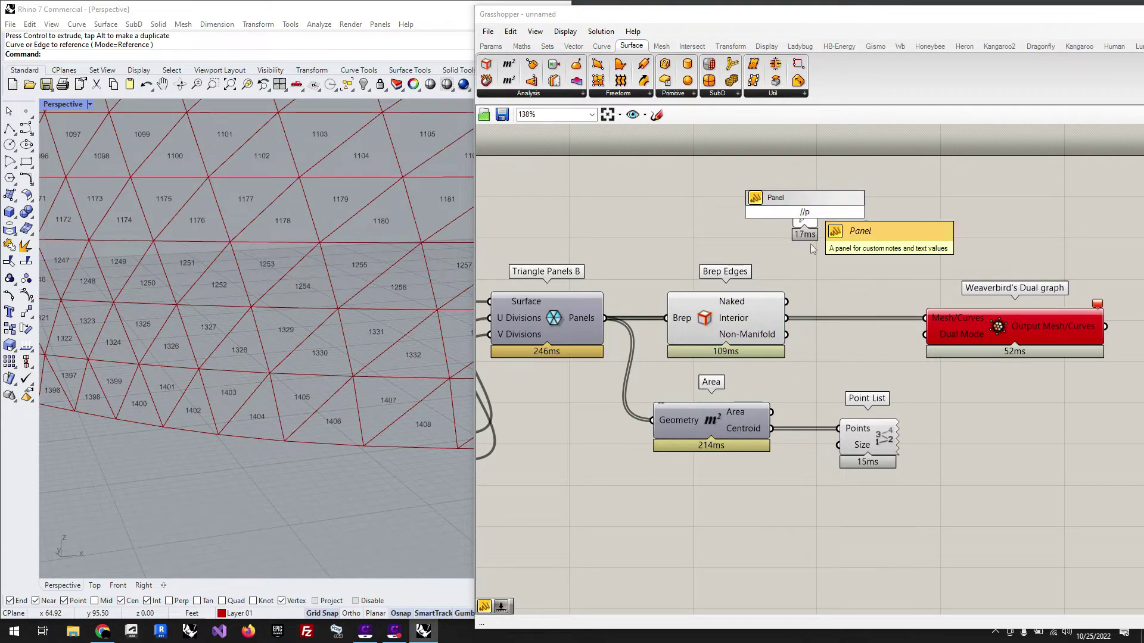
pyautogui.press('Return')
pyautogui.doubleClick(806, 218)
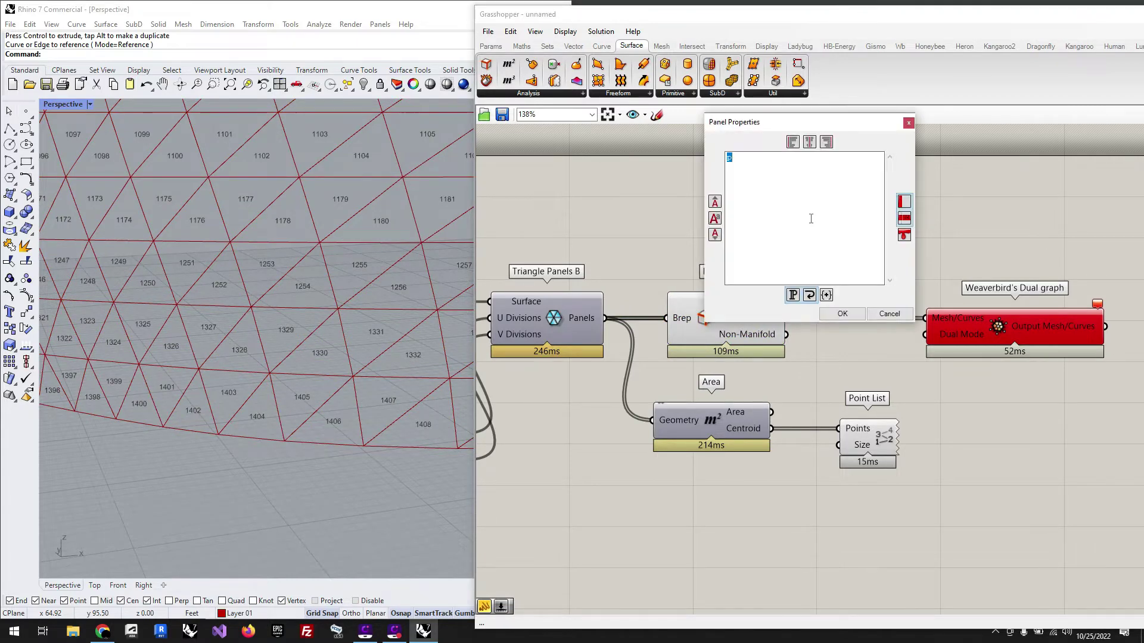
pyautogui.click(843, 314)
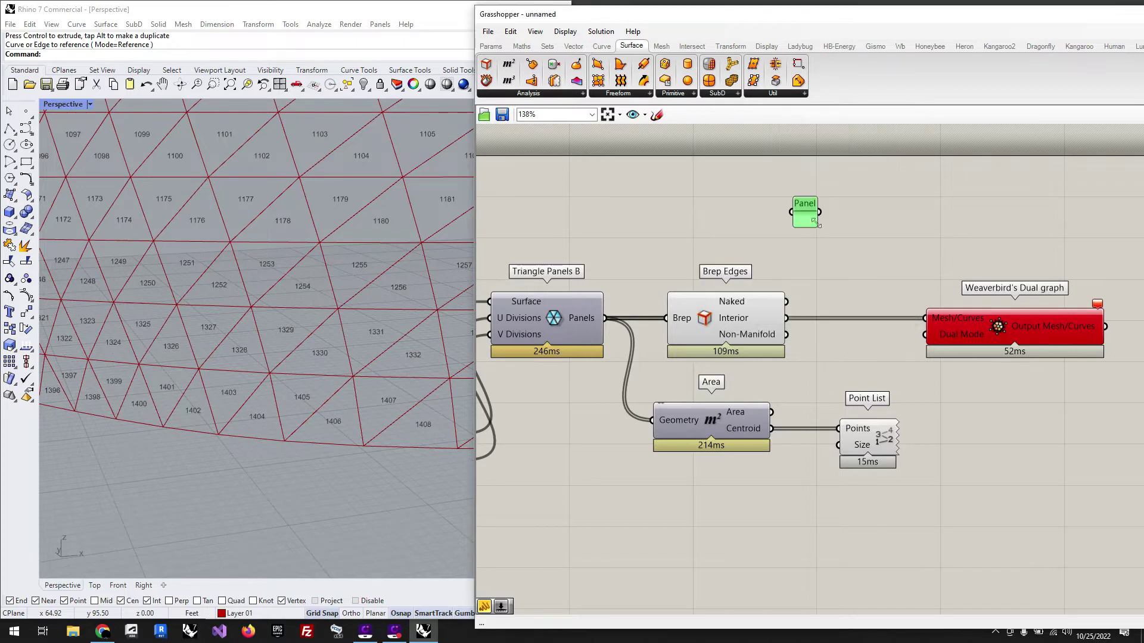
# Read the Naked output of Brep Edges in the enlarged panel and delete the panel
pyautogui.moveTo(813, 222); pyautogui.dragTo(975, 301)
pyautogui.moveTo(894, 271); pyautogui.dragTo(904, 227)
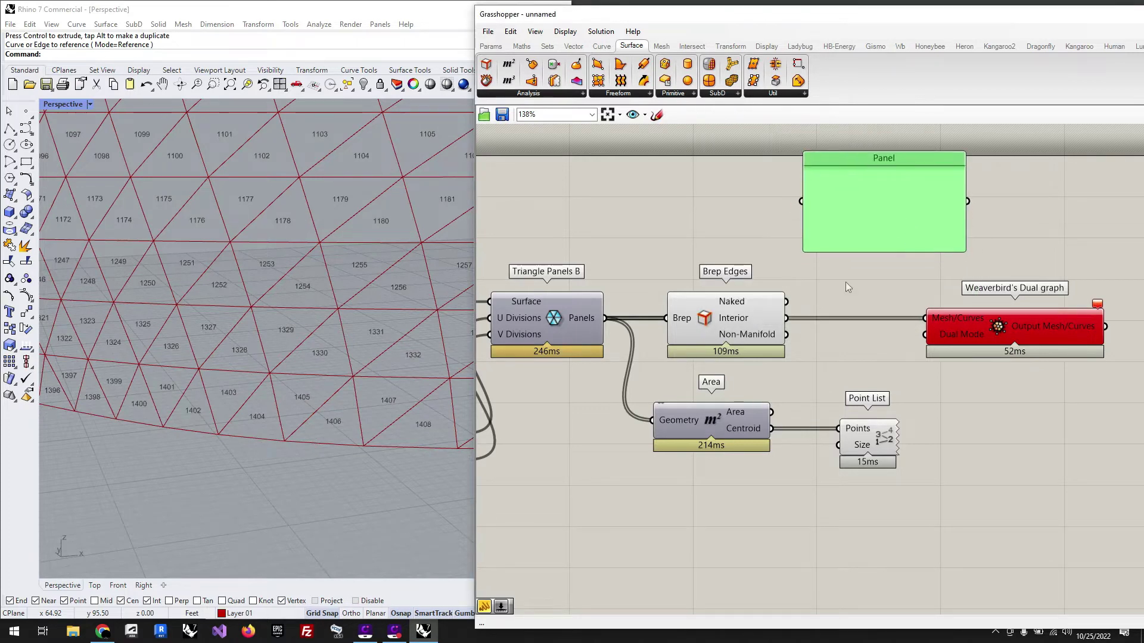
pyautogui.moveTo(787, 301); pyautogui.dragTo(801, 200)
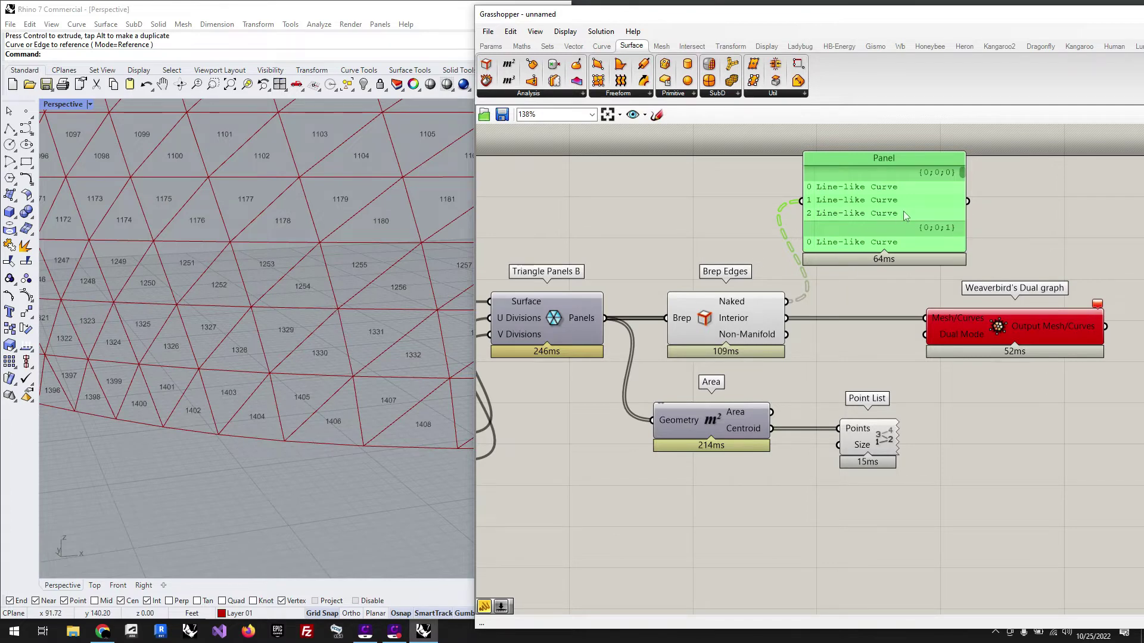
pyautogui.press('Delete')
# Add a Join Curves component above Brep Edges and connect the Naked output to its Curves input
pyautogui.doubleClick(882, 228)
pyautogui.write('join')
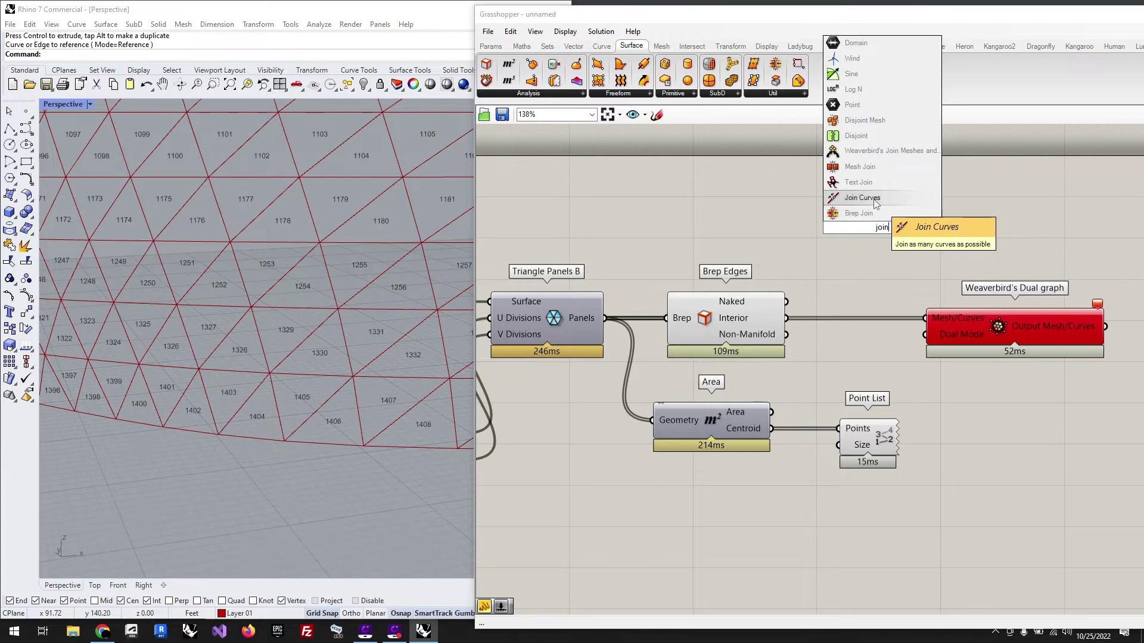
pyautogui.click(875, 204)
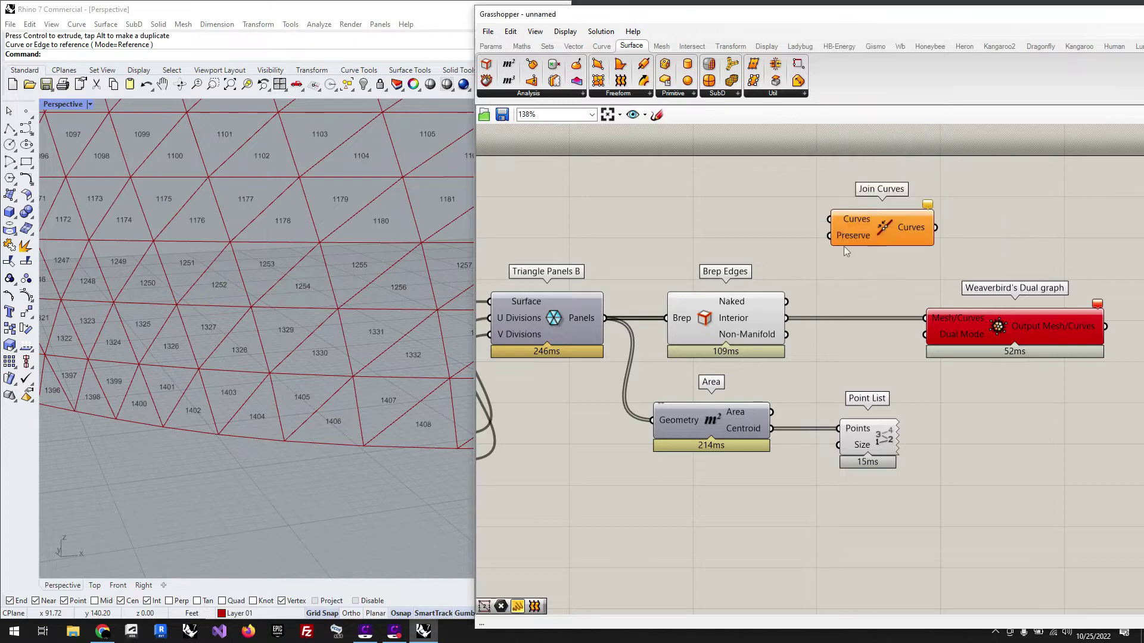
pyautogui.moveTo(787, 308); pyautogui.dragTo(830, 219)
pyautogui.moveTo(916, 230); pyautogui.dragTo(851, 225)
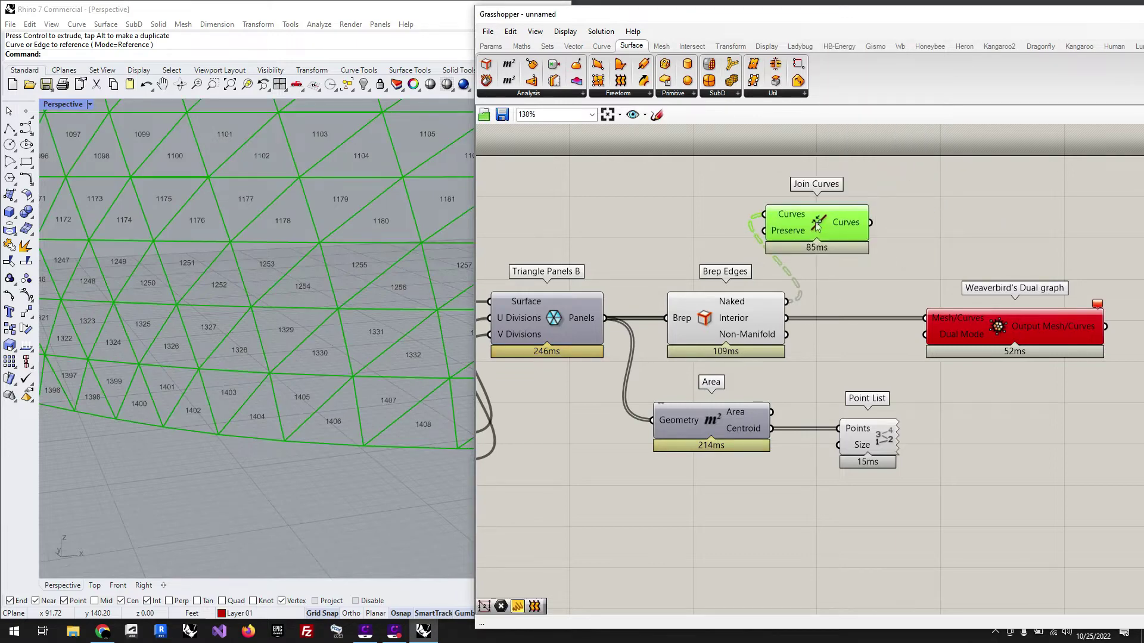
pyautogui.moveTo(850, 224)
pyautogui.click(540, 93)
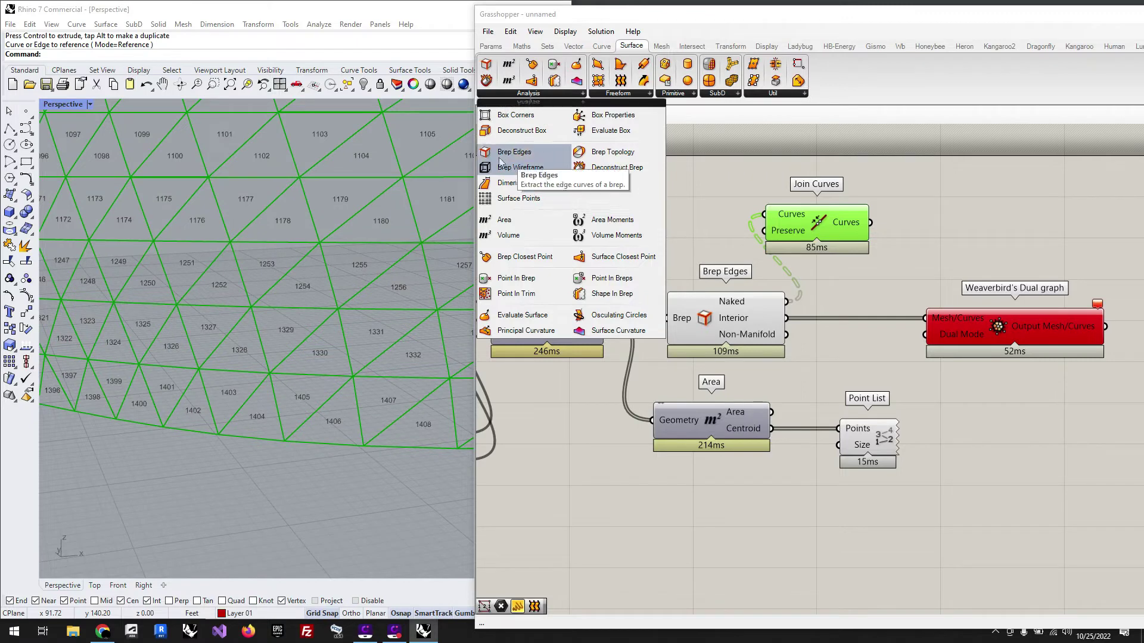
pyautogui.click(724, 165)
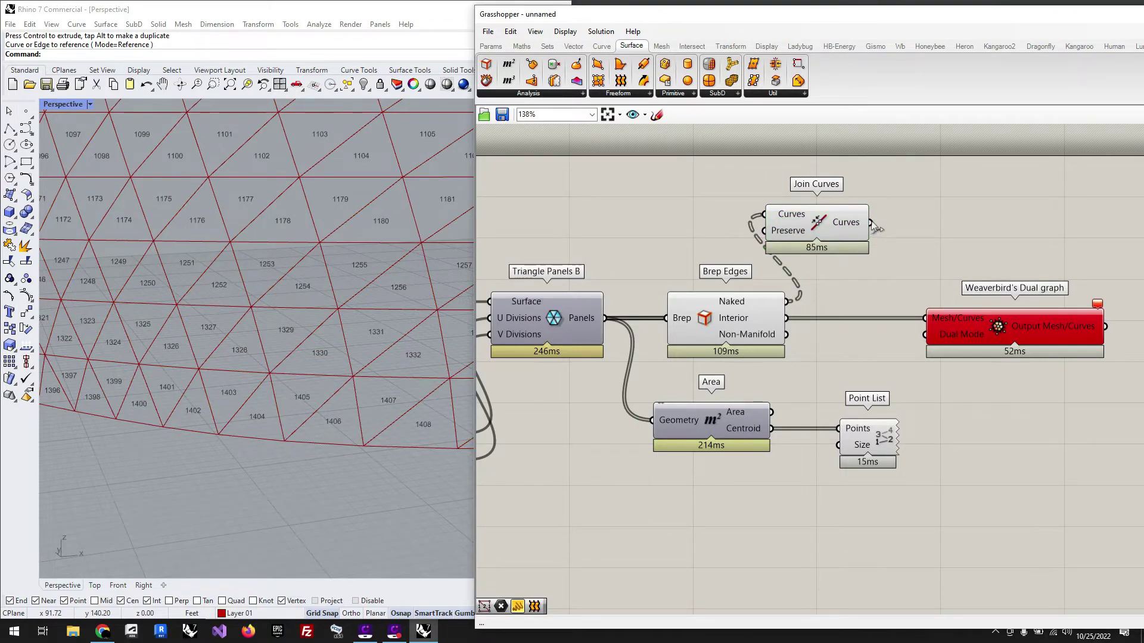
# Connect the Join Curves output to the Mesh/Curves input of Weaverbird's Dual graph and flatten that input
pyautogui.moveTo(870, 222); pyautogui.dragTo(926, 318)
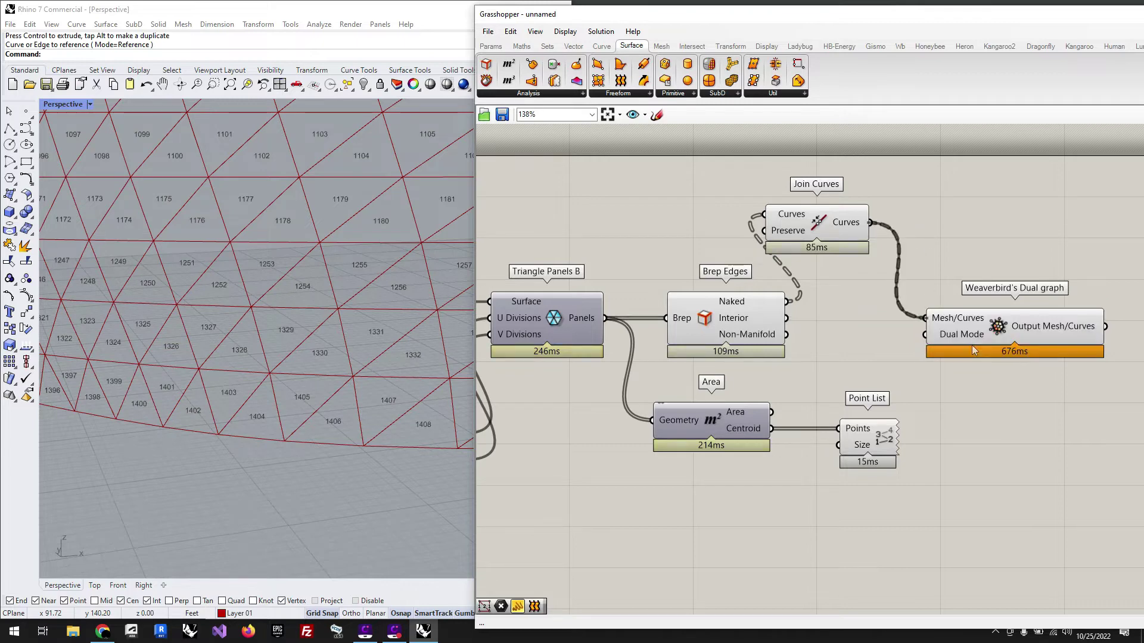
pyautogui.moveTo(1025, 337); pyautogui.dragTo(1078, 327)
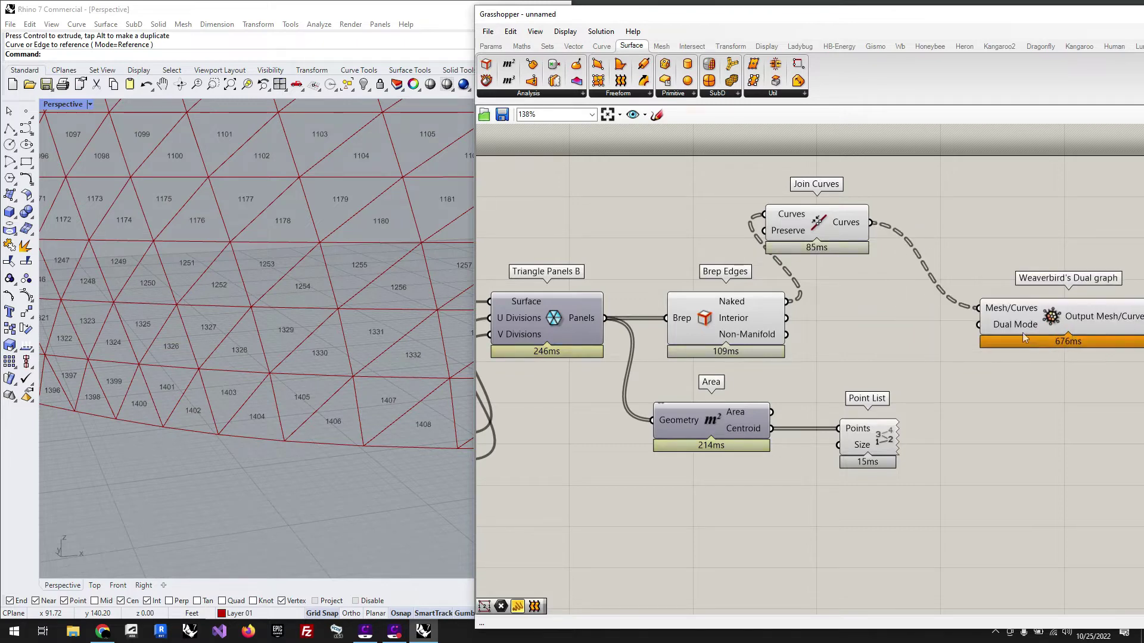
pyautogui.rightClick(996, 310)
pyautogui.click(1030, 397)
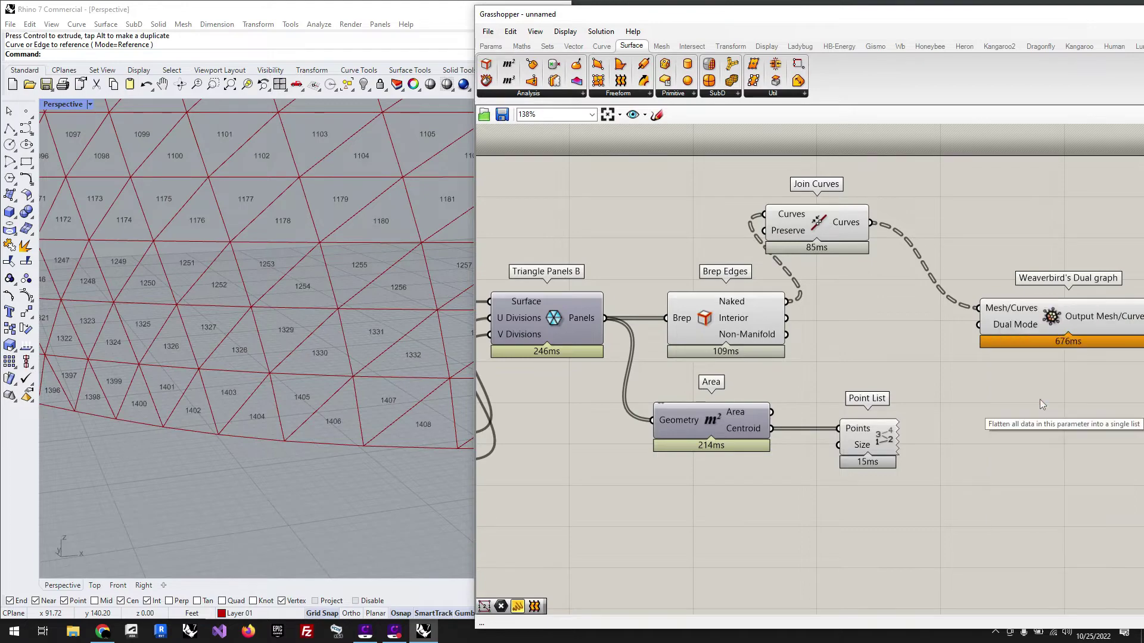
# Move Join Curves in line between Brep Edges and the Dual graph and inspect the dual pattern over the triangles
pyautogui.moveTo(832, 229); pyautogui.dragTo(893, 314)
pyautogui.scroll(-10, 215, 420)
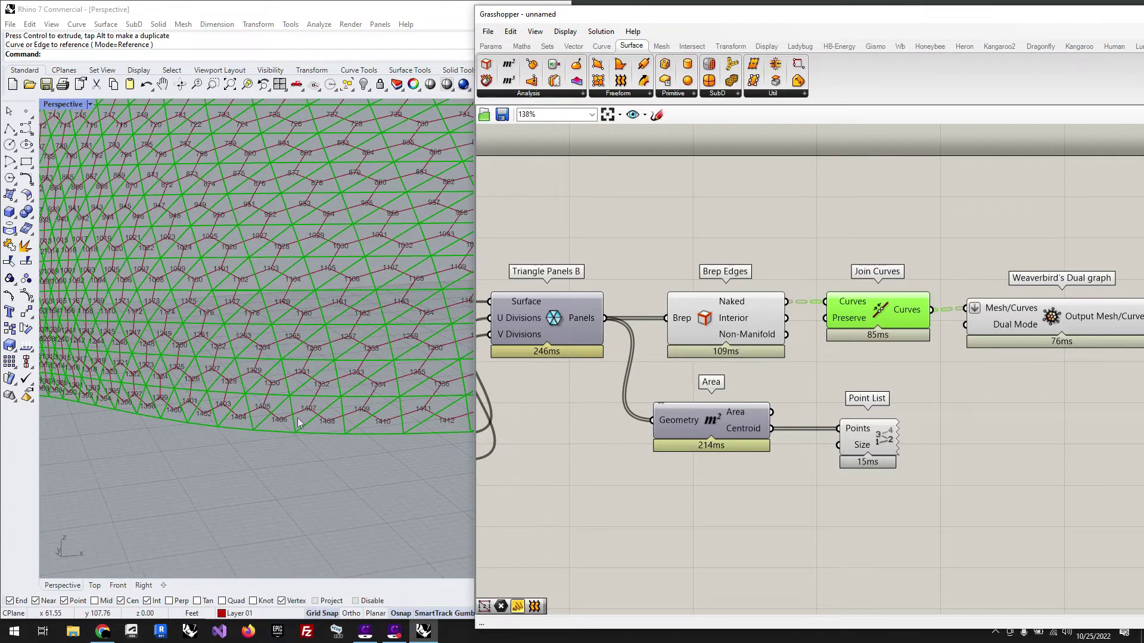
pyautogui.scroll(-4, 363, 417)
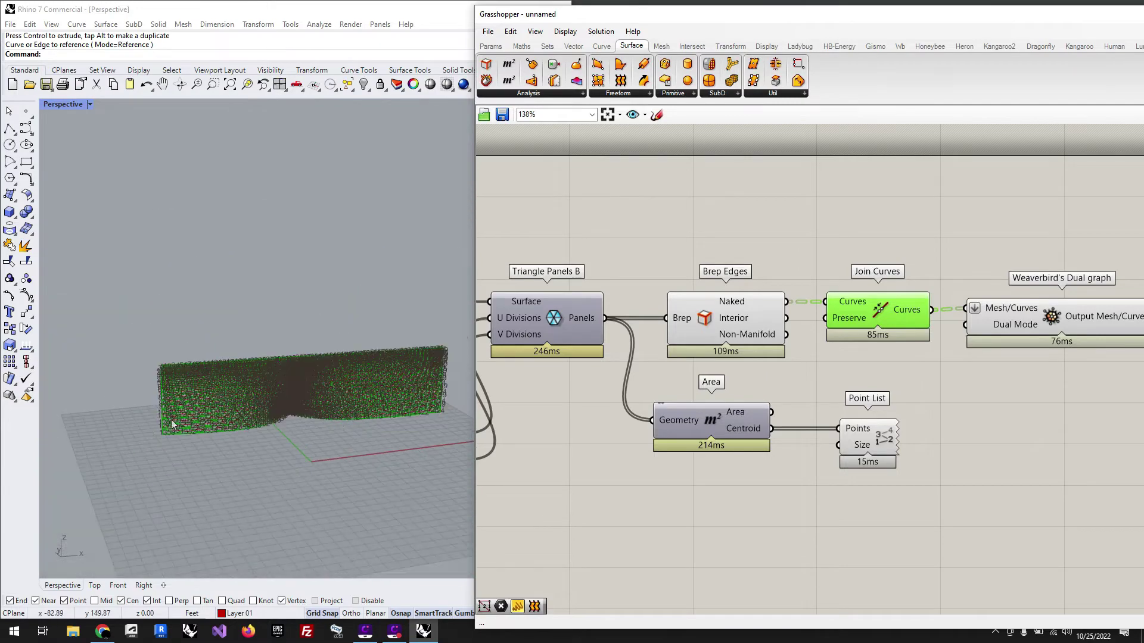
pyautogui.scroll(11, 143, 444)
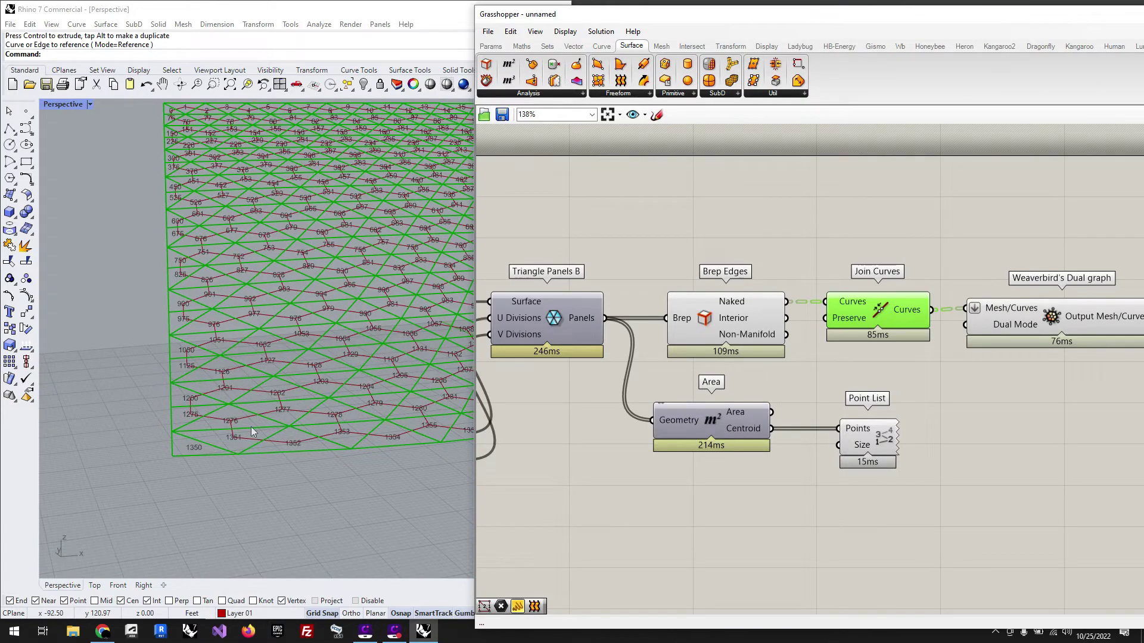
pyautogui.scroll(-2, 888, 399)
pyautogui.scroll(2, 621, 431)
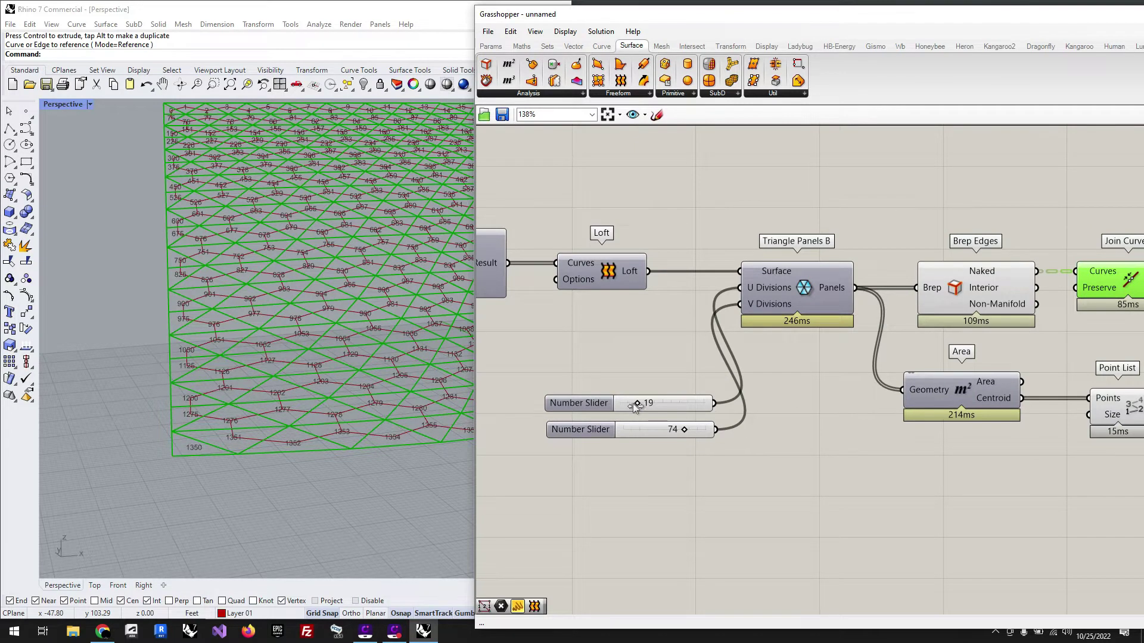
# Set the upper division slider feeding Triangle Panels B to 13 and inspect the coarser numbered panels on the surface
pyautogui.moveTo(633, 402); pyautogui.dragTo(626, 406)
pyautogui.moveTo(627, 406); pyautogui.dragTo(631, 406)
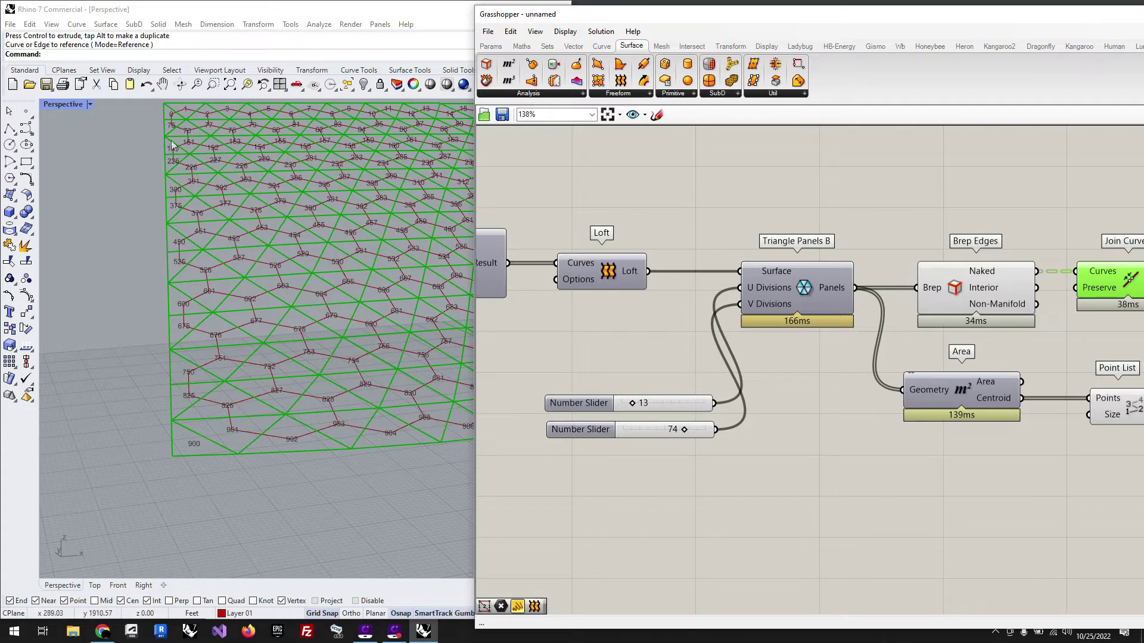
pyautogui.scroll(-2, 225, 405)
pyautogui.scroll(4, 230, 204)
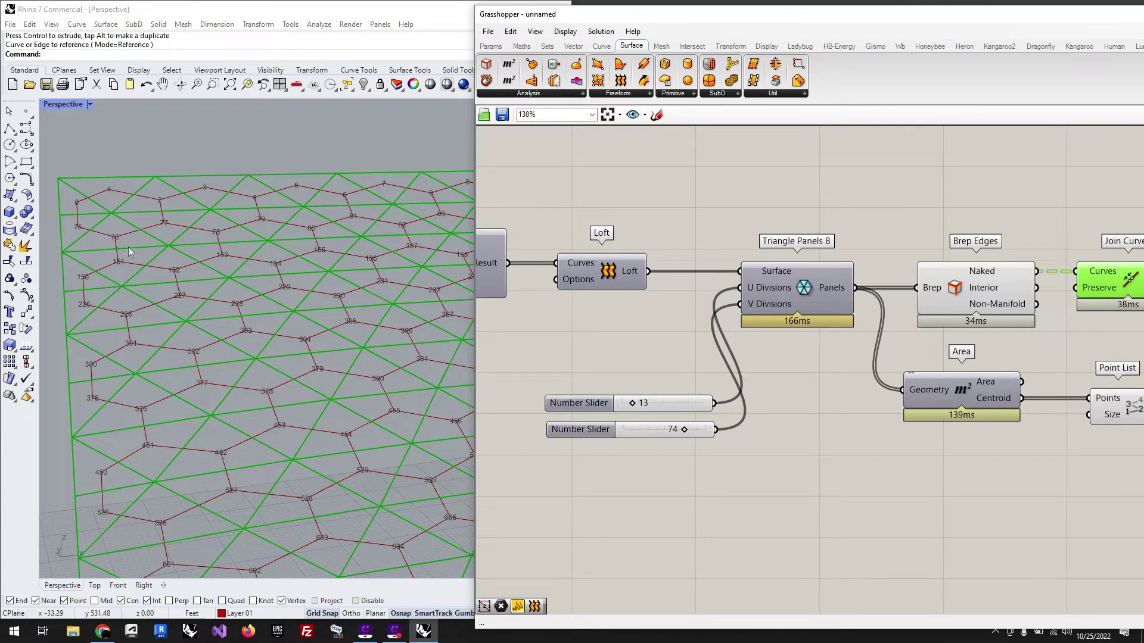
pyautogui.scroll(-5, 132, 315)
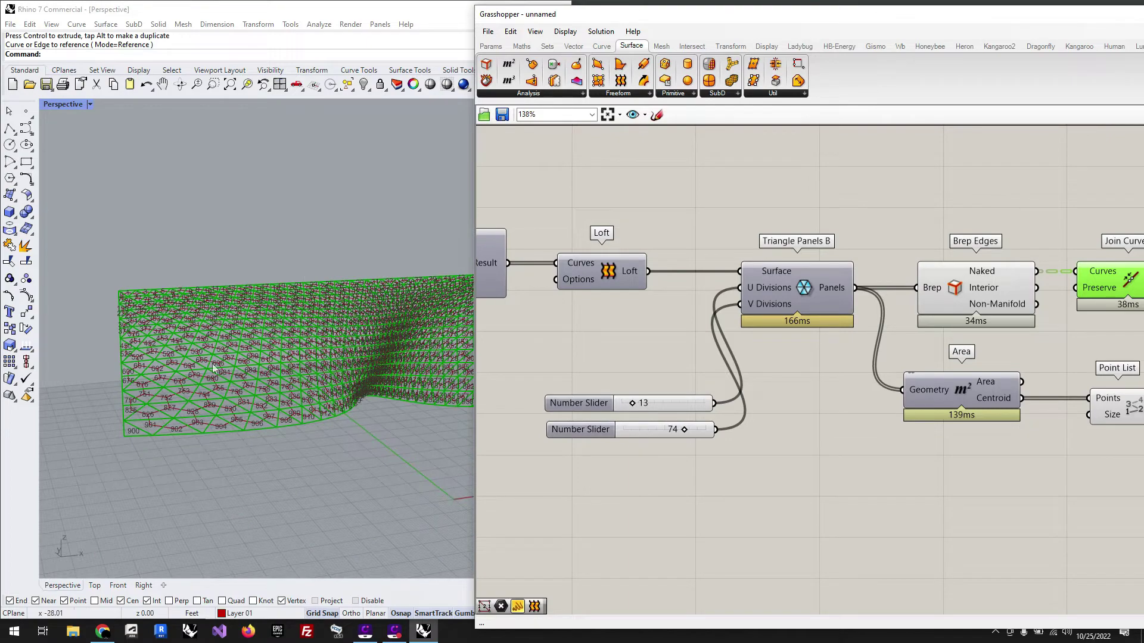
pyautogui.click(647, 352)
pyautogui.scroll(-3, 645, 352)
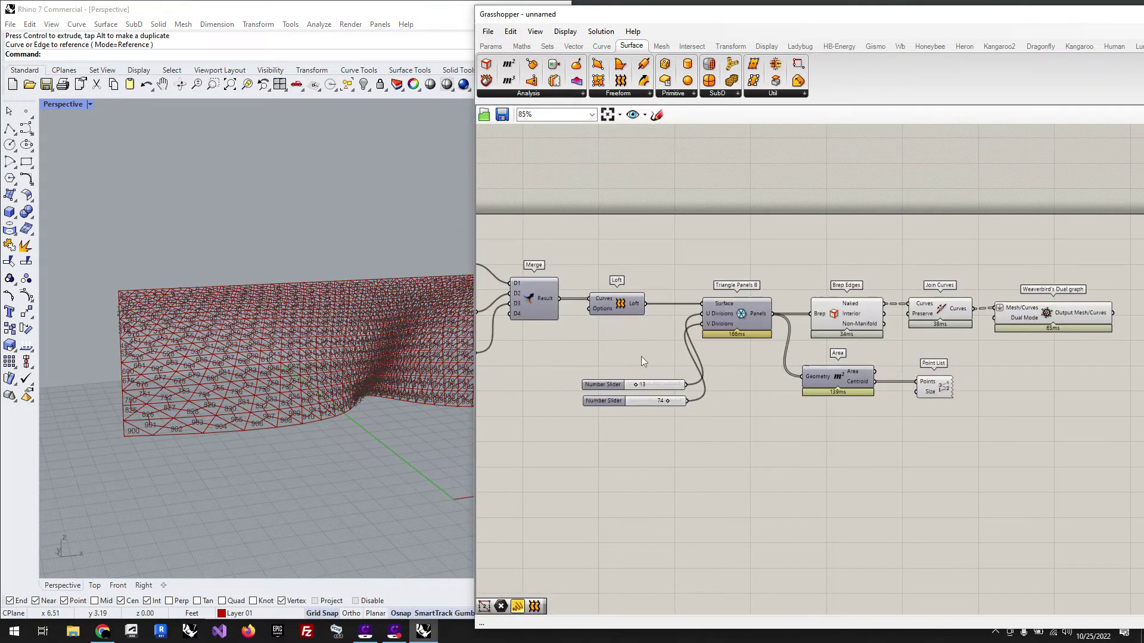
# Delete the Point List component connected to the Area centroids
pyautogui.moveTo(308, 428); pyautogui.dragTo(164, 375, button='right')
pyautogui.scroll(2, 303, 376)
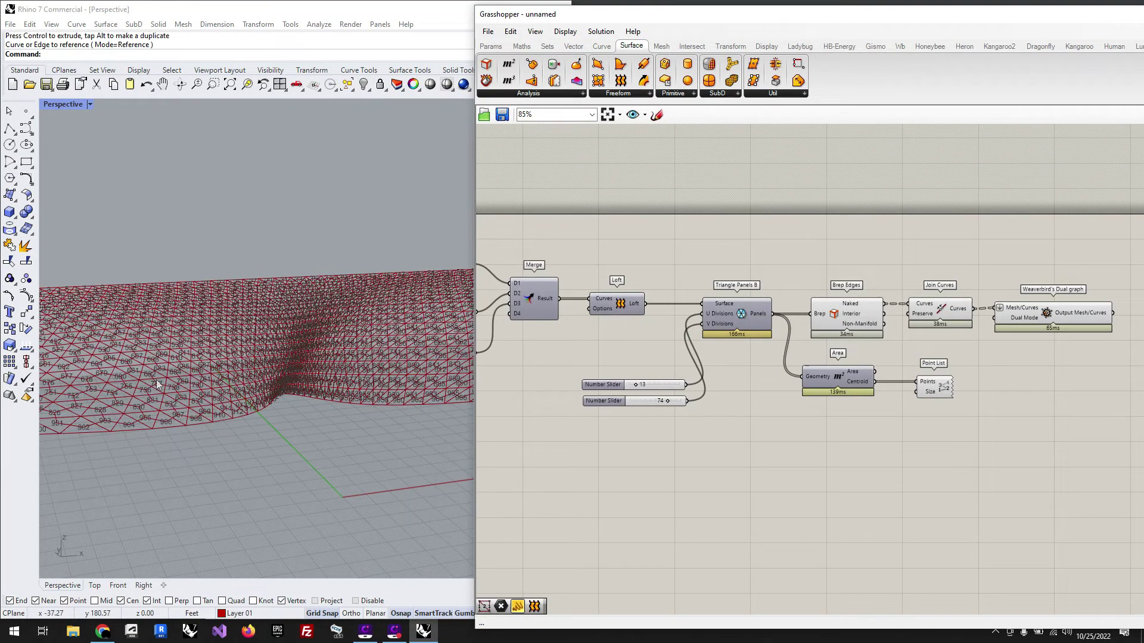
pyautogui.scroll(5, 156, 380)
pyautogui.click(931, 388)
pyautogui.moveTo(932, 387)
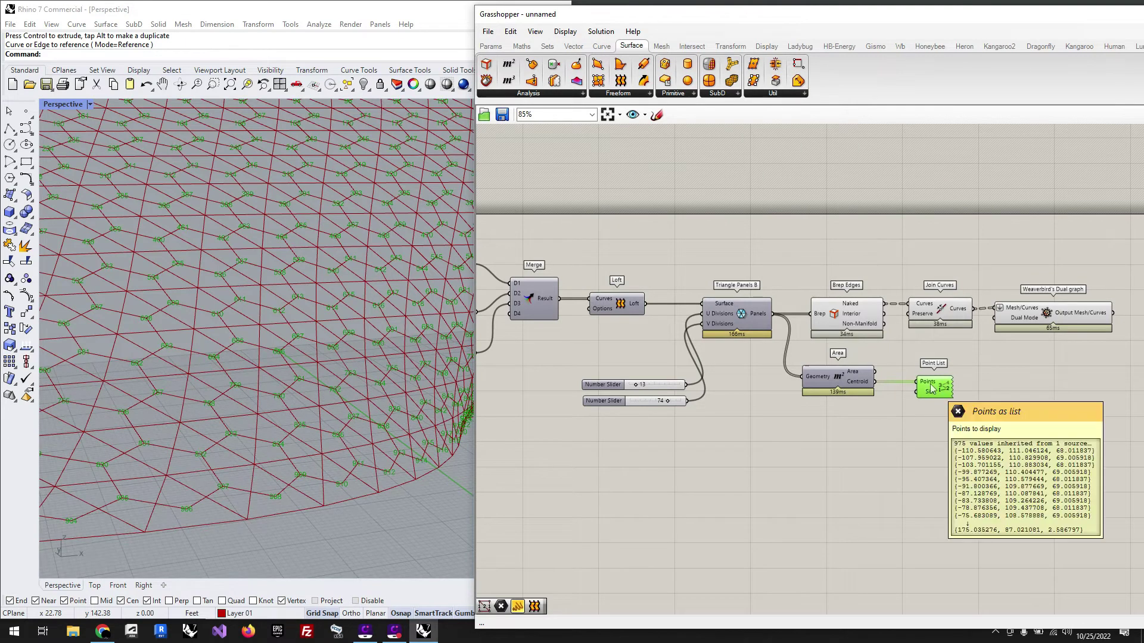
pyautogui.press('Delete')
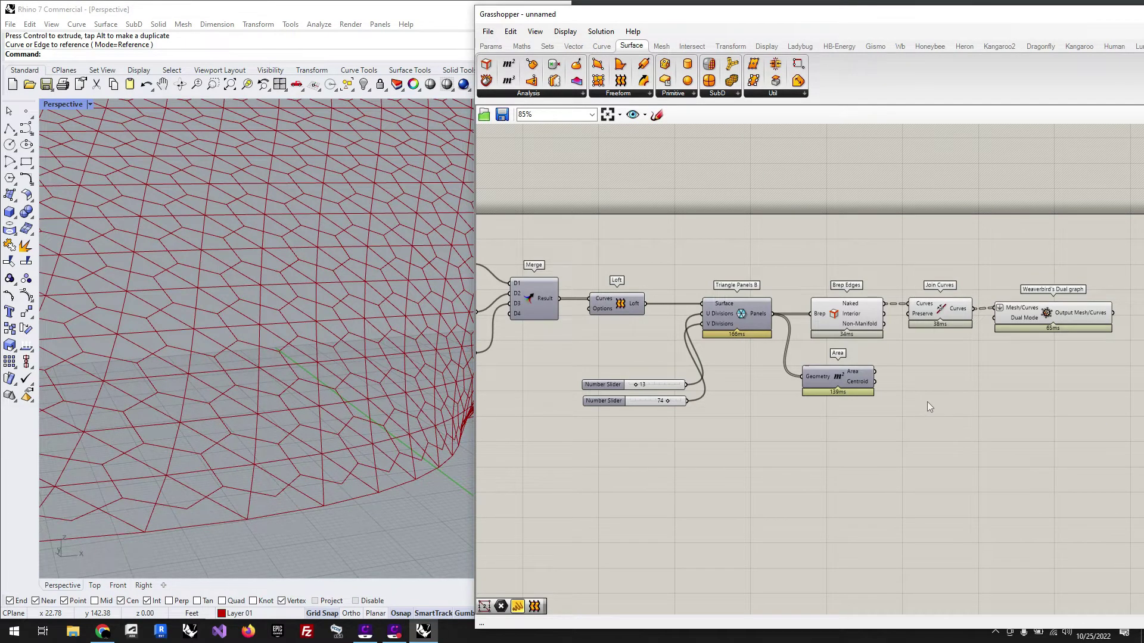
# Hide the previews of Brep Edges, Join Curves and Area together
pyautogui.scroll(-1, 927, 398)
pyautogui.click(1054, 328)
pyautogui.click(974, 399)
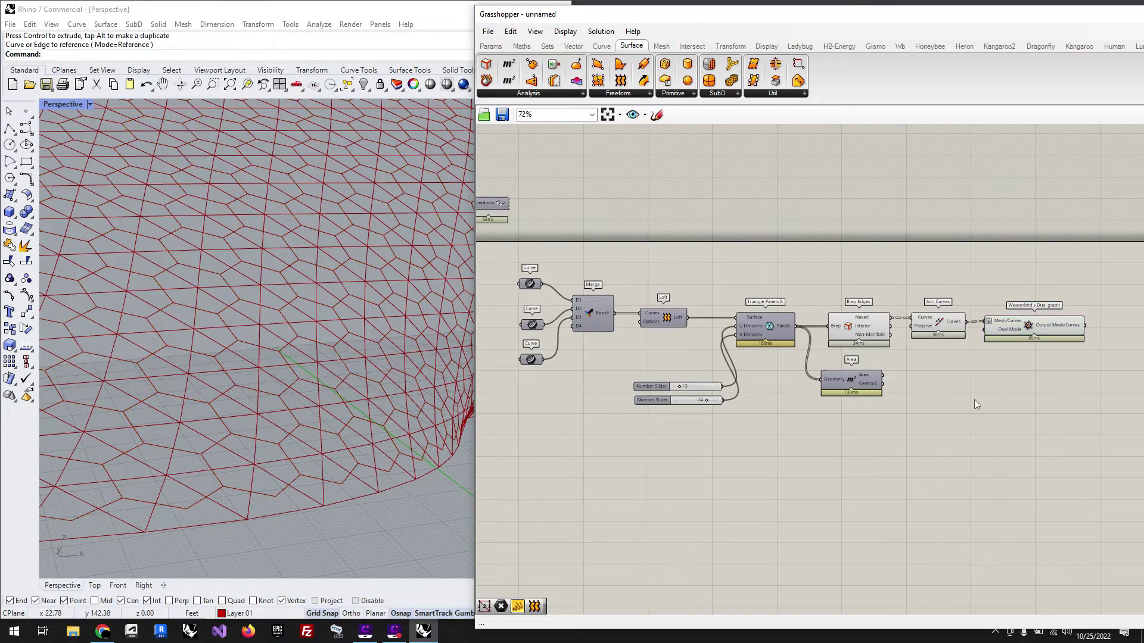
pyautogui.moveTo(964, 409); pyautogui.dragTo(825, 307)
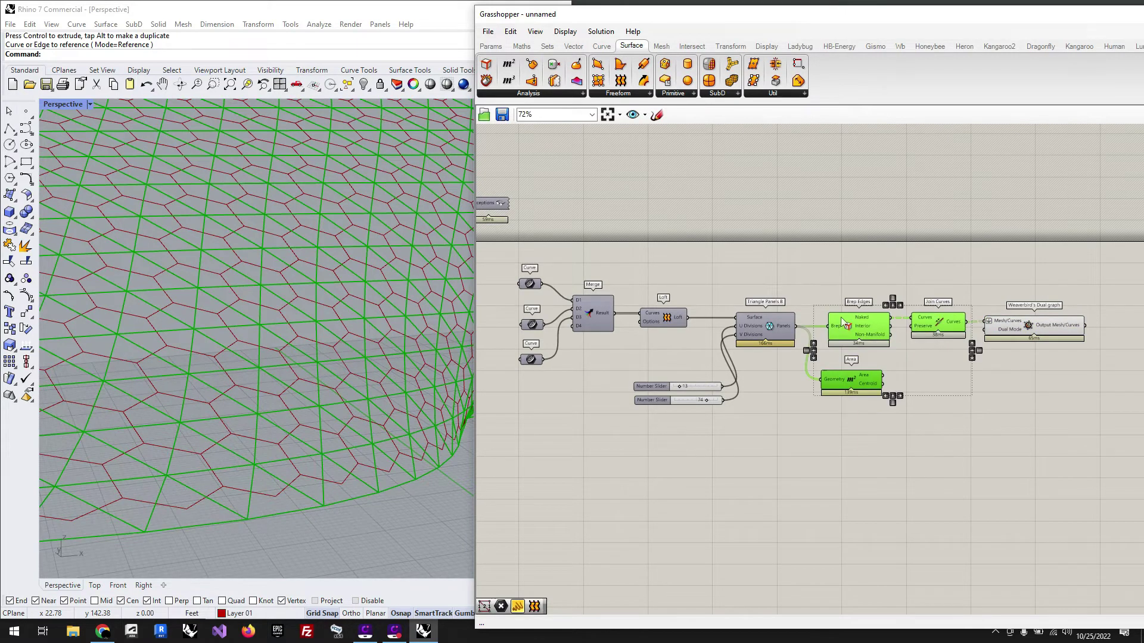
pyautogui.press('space')
pyautogui.click(878, 280)
pyautogui.click(903, 273)
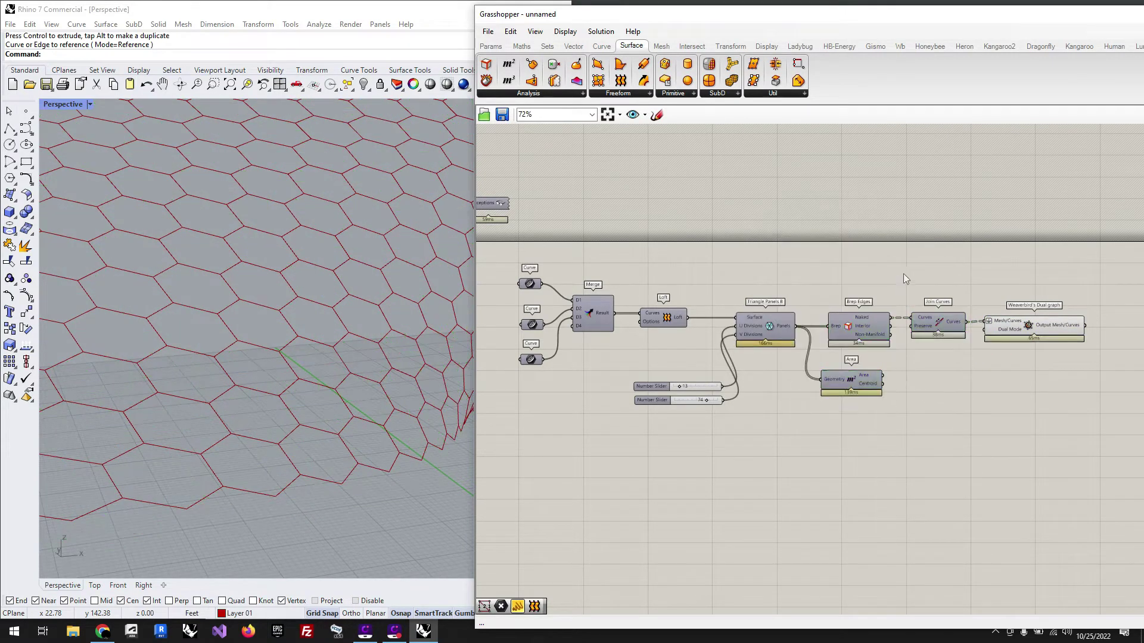
# Examine the hexagonal dual pattern as a whole and up close at its lower corner
pyautogui.scroll(-5, 361, 315)
pyautogui.scroll(-6, 369, 321)
pyautogui.scroll(2, 327, 358)
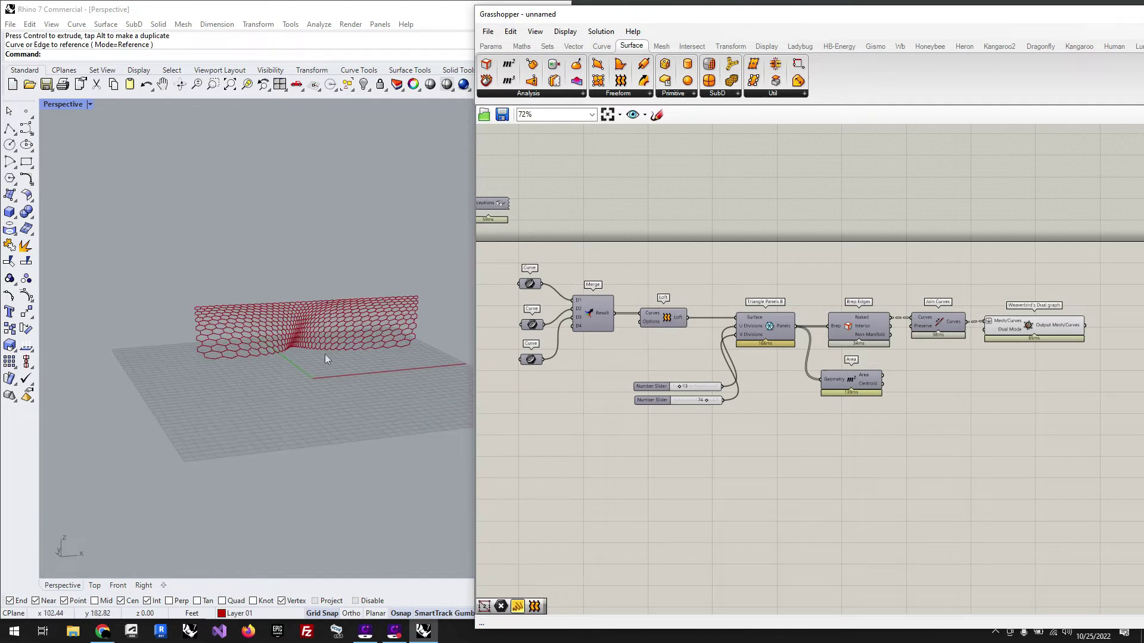
pyautogui.moveTo(328, 358)
pyautogui.mouseDown(button='right')
pyautogui.moveTo(323, 377)
pyautogui.moveTo(328, 352)
pyautogui.moveTo(347, 367)
pyautogui.mouseUp(button='right')
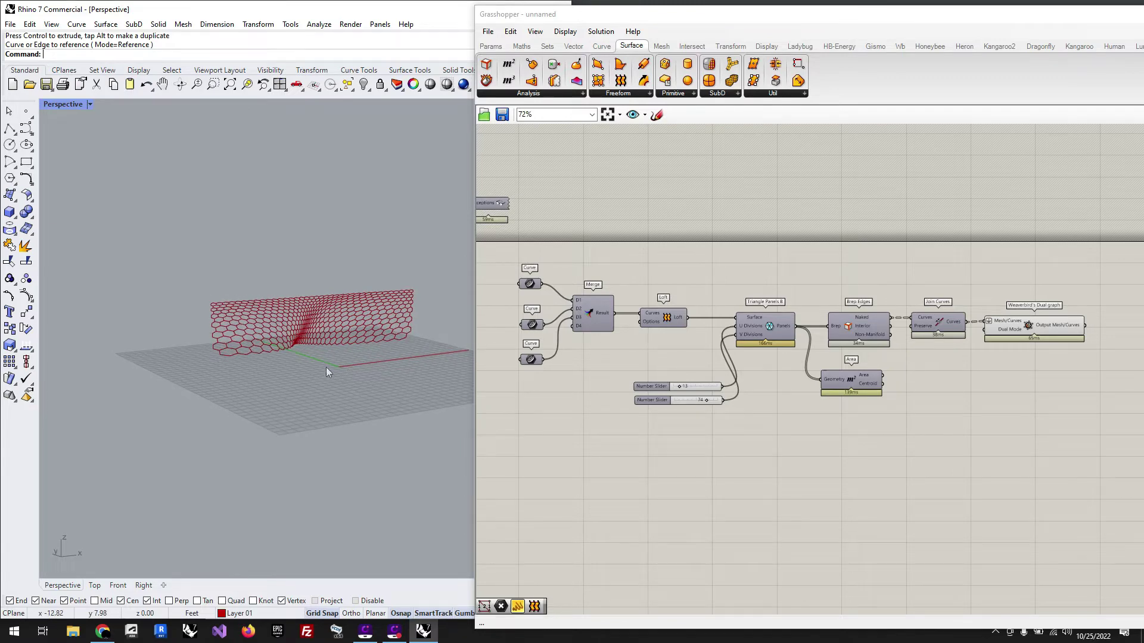
pyautogui.scroll(4, 256, 346)
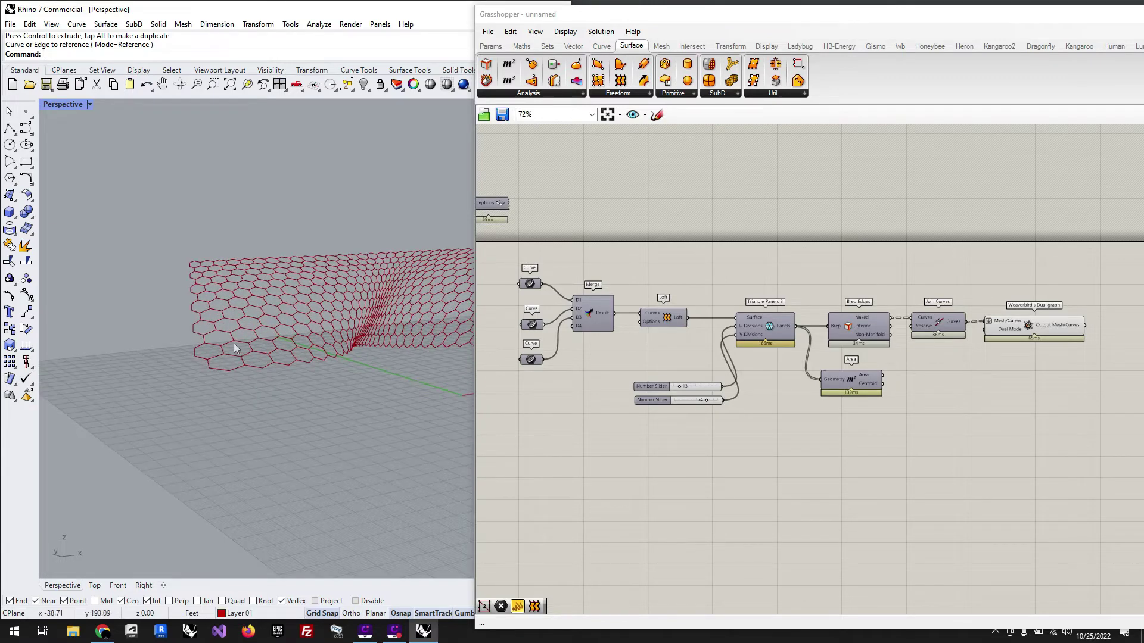
pyautogui.scroll(8, 235, 349)
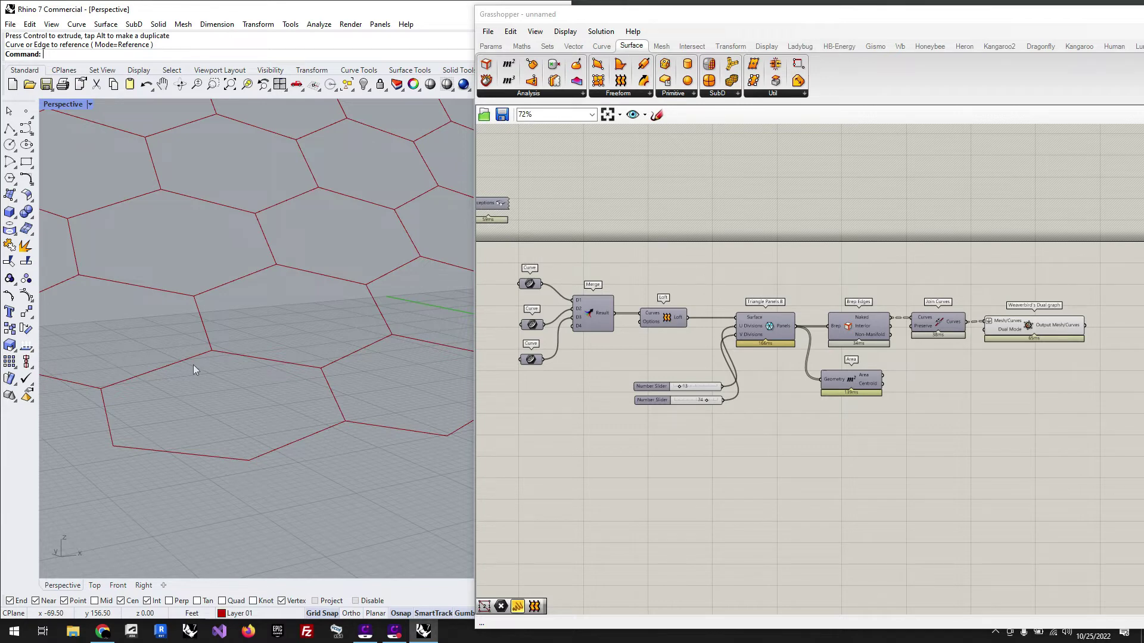
# Align Area under Brep Edges, add a Point List component beside it and connect the Centroid output to its Points input
pyautogui.click(807, 449)
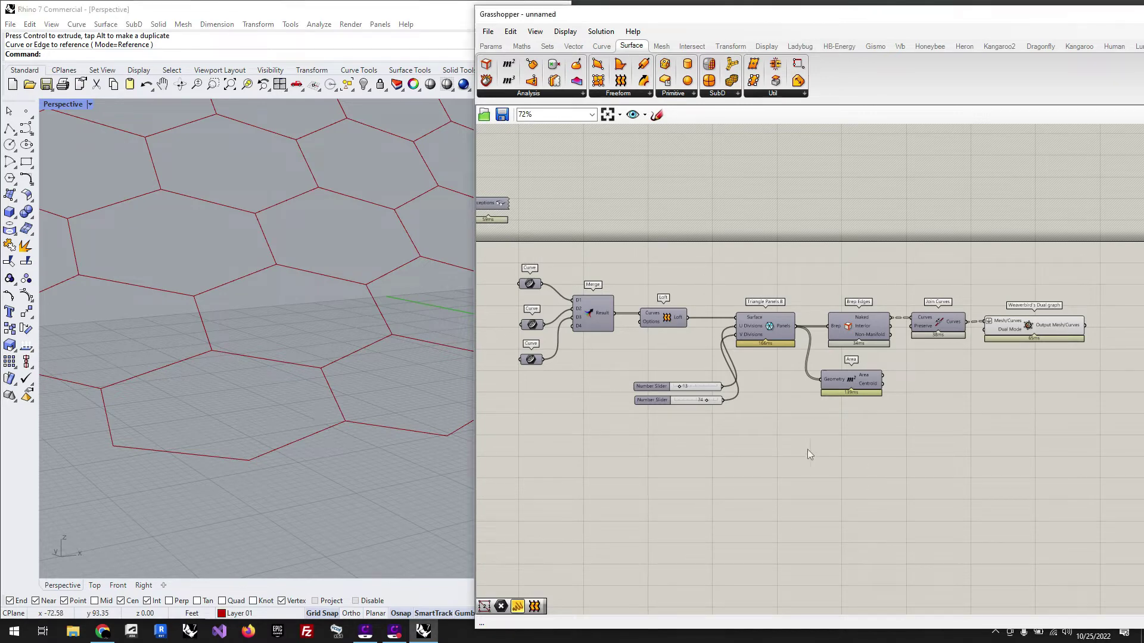
pyautogui.scroll(5, 1016, 381)
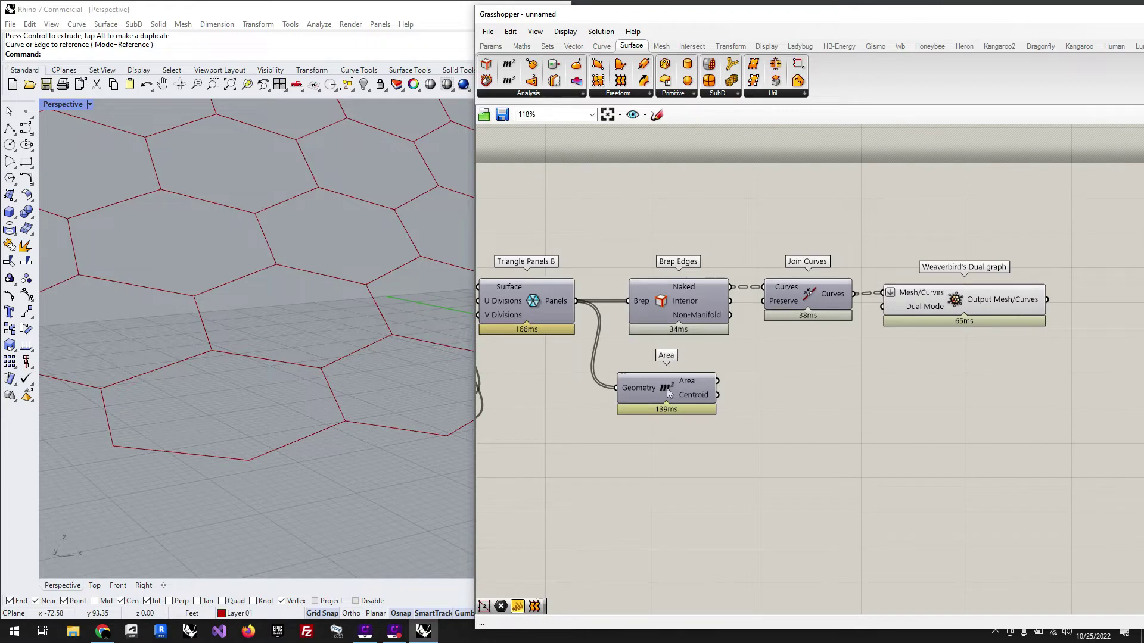
pyautogui.moveTo(668, 391); pyautogui.dragTo(682, 398)
pyautogui.doubleClick(800, 423)
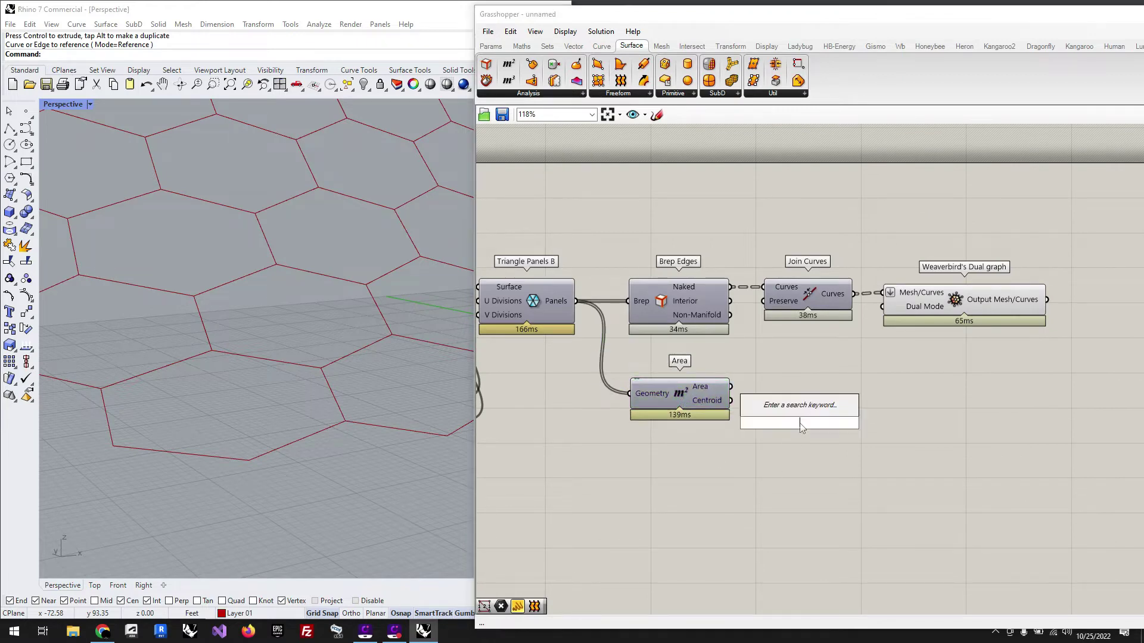
pyautogui.write('point')
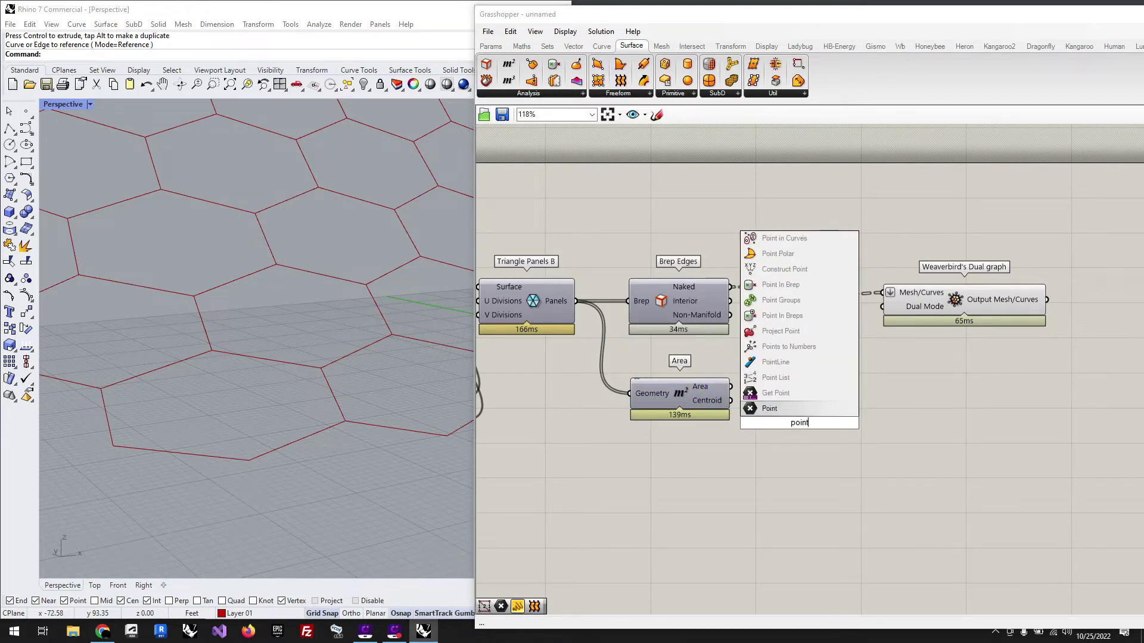
pyautogui.click(796, 377)
pyautogui.moveTo(731, 387); pyautogui.dragTo(756, 387)
pyautogui.moveTo(771, 396); pyautogui.dragTo(772, 412)
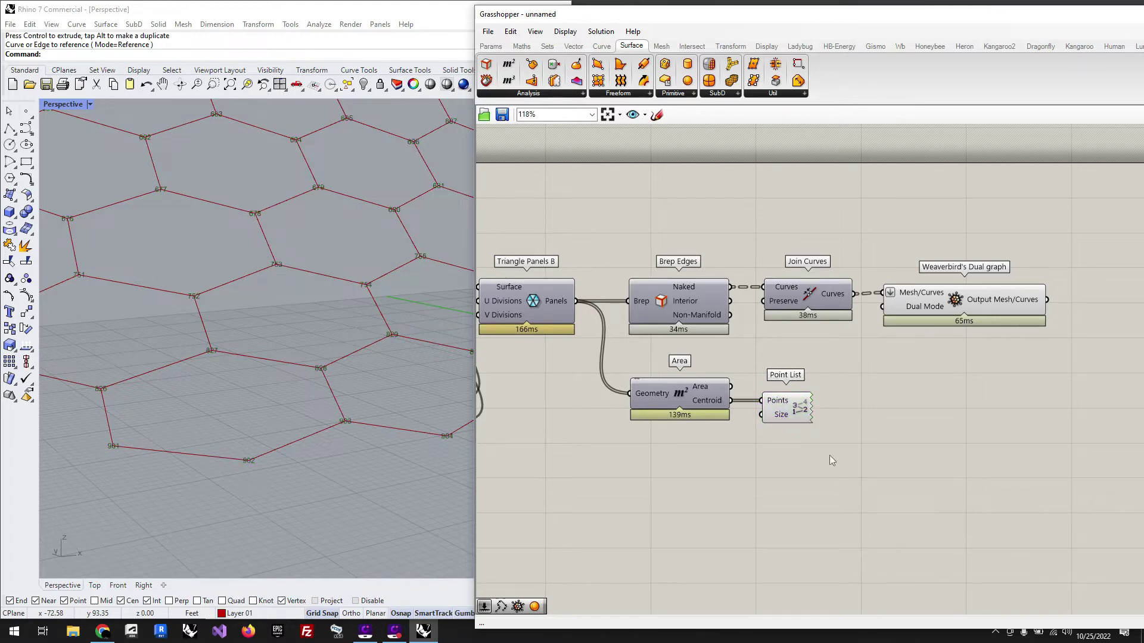
# Turn off the preview of the Area and Point List components
pyautogui.moveTo(829, 455); pyautogui.dragTo(642, 377)
pyautogui.middleClick(642, 377)
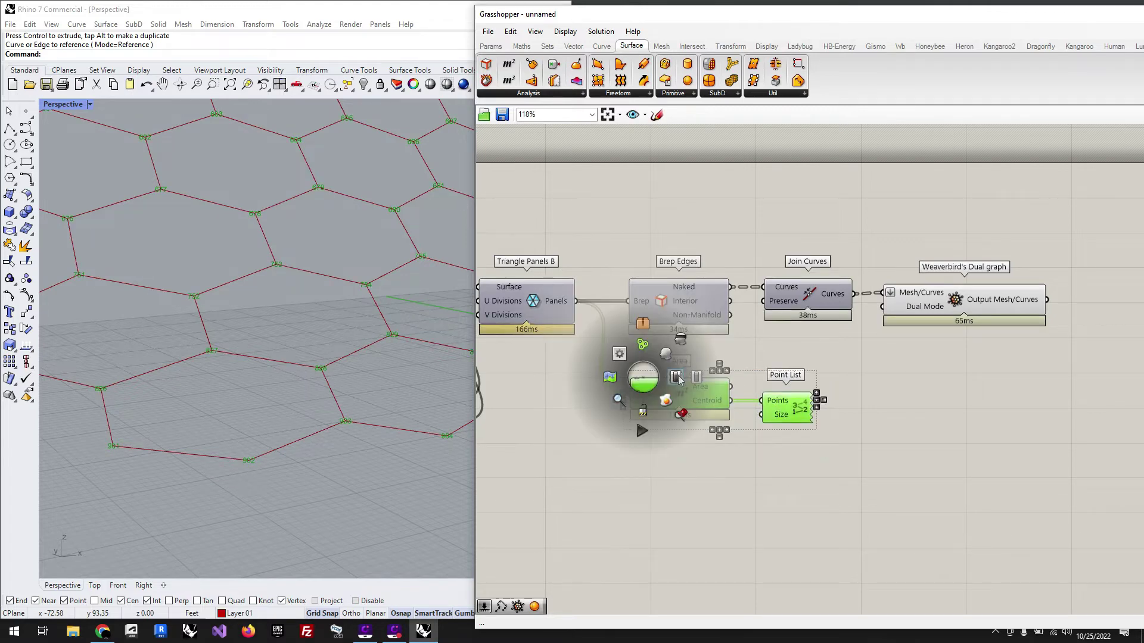
pyautogui.click(680, 341)
pyautogui.click(754, 489)
pyautogui.scroll(-1, 754, 488)
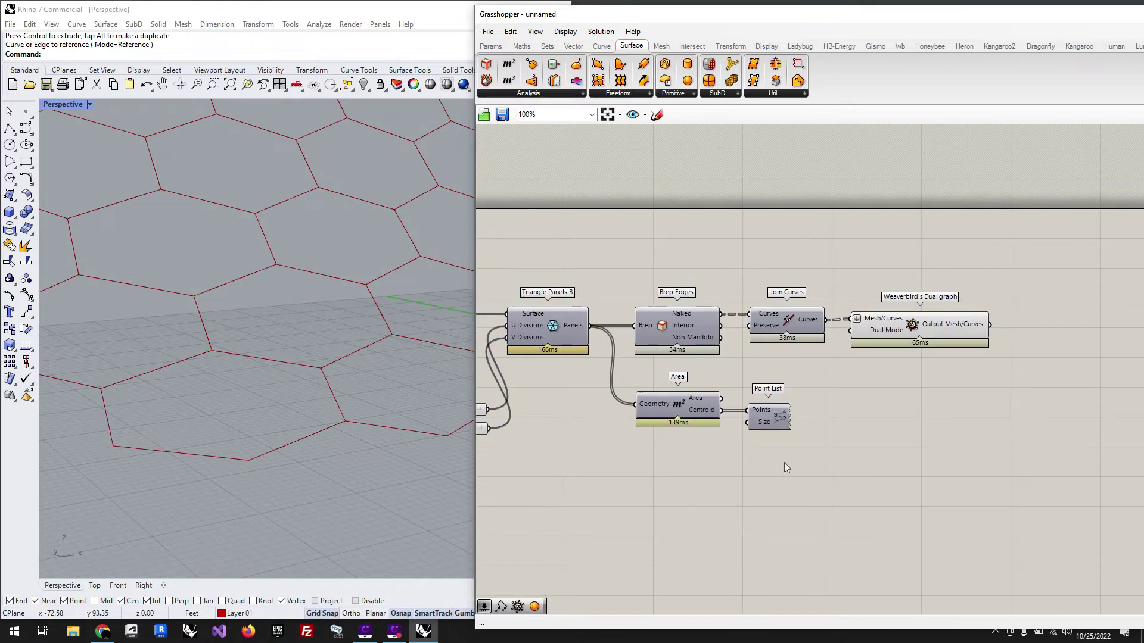
# Add a Panel beside Weaverbird's Dual graph and connect the Output Mesh/Curves output to it
pyautogui.scroll(-2, 666, 449)
pyautogui.moveTo(666, 449); pyautogui.dragTo(552, 469, button='right')
pyautogui.scroll(1, 914, 410)
pyautogui.moveTo(701, 367); pyautogui.dragTo(704, 368)
pyautogui.click(888, 410)
pyautogui.doubleClick(887, 410)
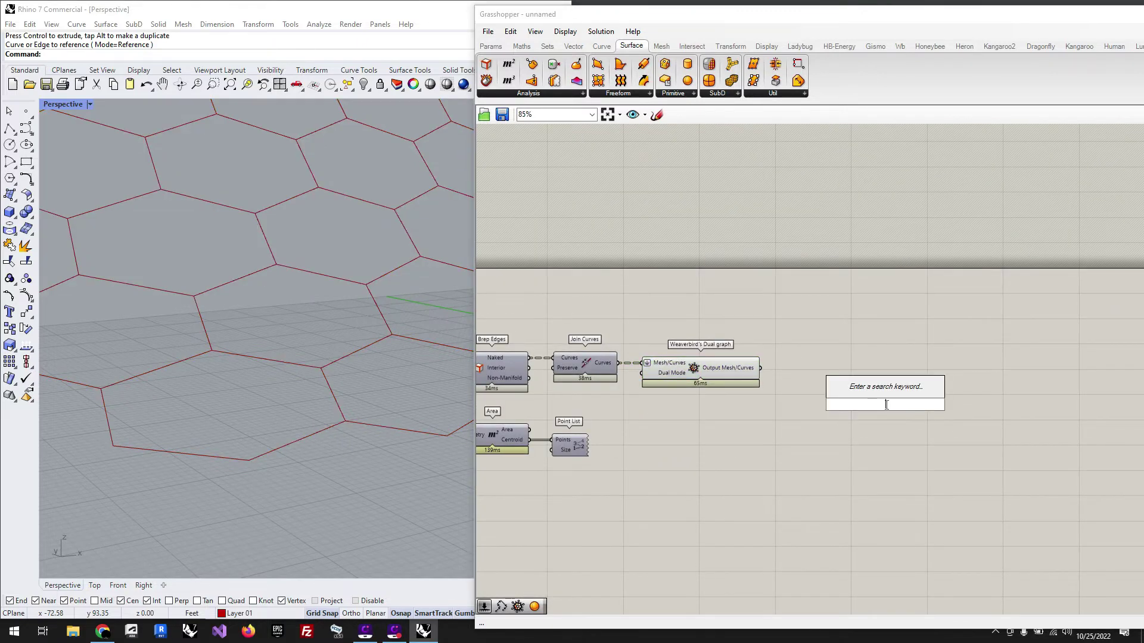
pyautogui.write('//pan')
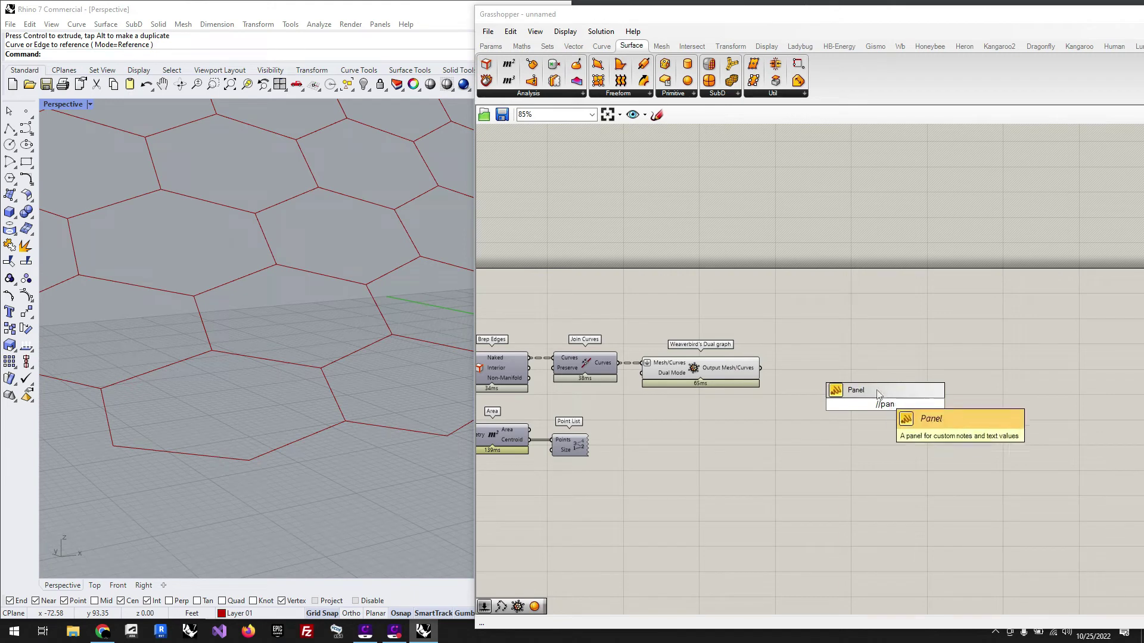
pyautogui.press('Return')
pyautogui.scroll(4, 875, 402)
pyautogui.moveTo(618, 325); pyautogui.dragTo(902, 408)
pyautogui.moveTo(902, 408); pyautogui.dragTo(901, 406)
# Enlarge the panel to read its polyline curve list and move it lower to free space beside the Dual graph
pyautogui.moveTo(835, 350); pyautogui.dragTo(989, 558)
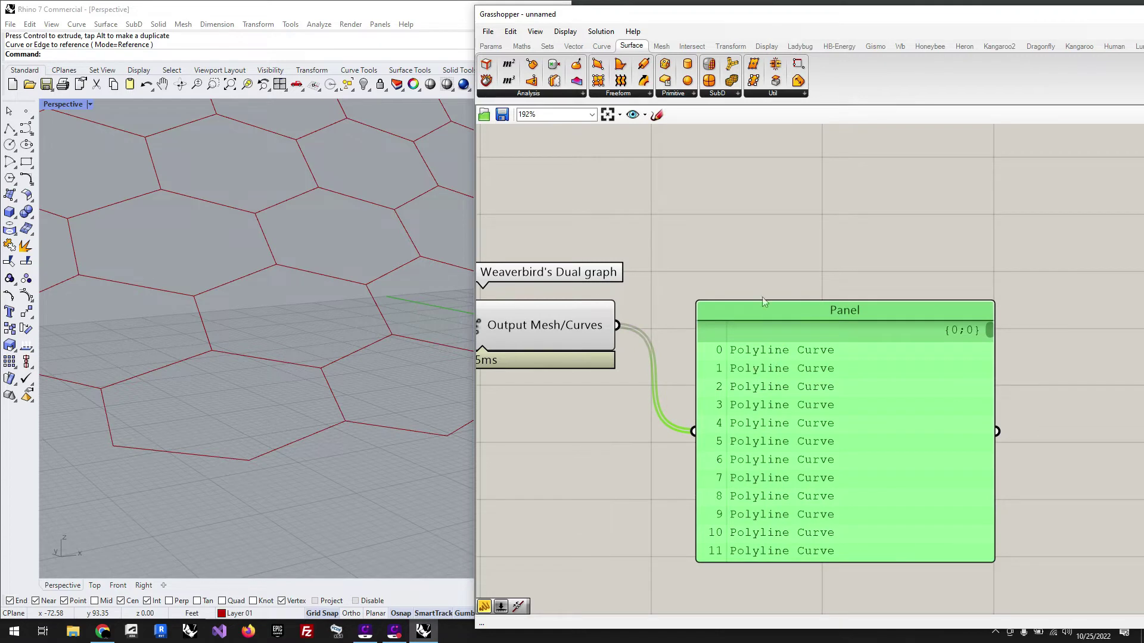
pyautogui.click(772, 278)
pyautogui.moveTo(795, 327); pyautogui.dragTo(777, 456)
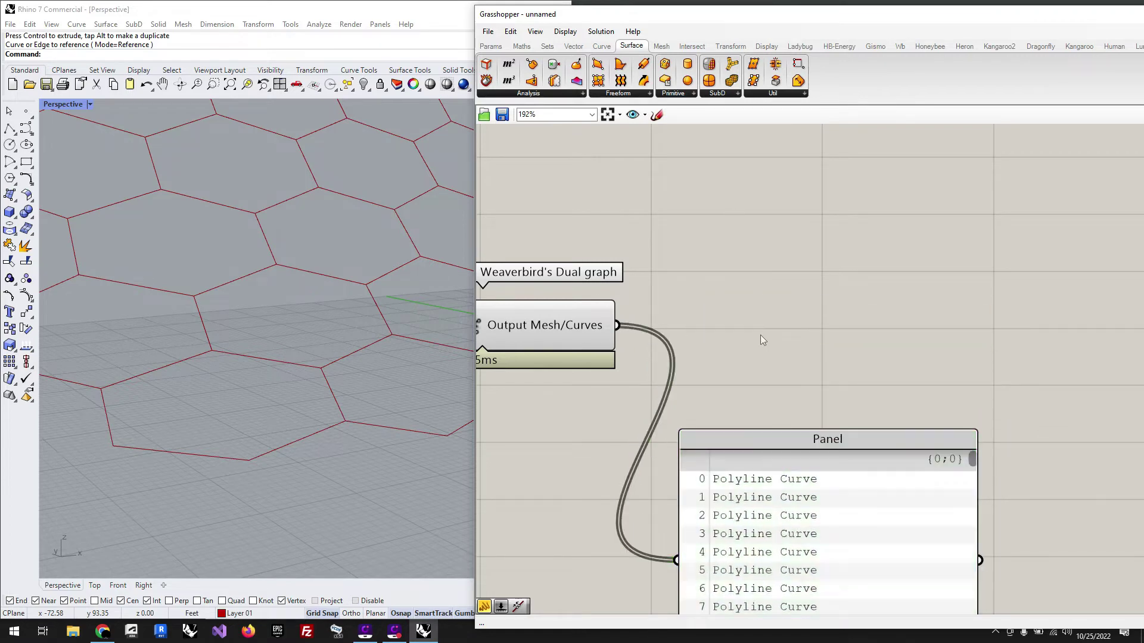
# Add a List Item component above the panel and connect the Dual graph's Output Mesh/Curves to its List input
pyautogui.doubleClick(760, 335)
pyautogui.write('li')
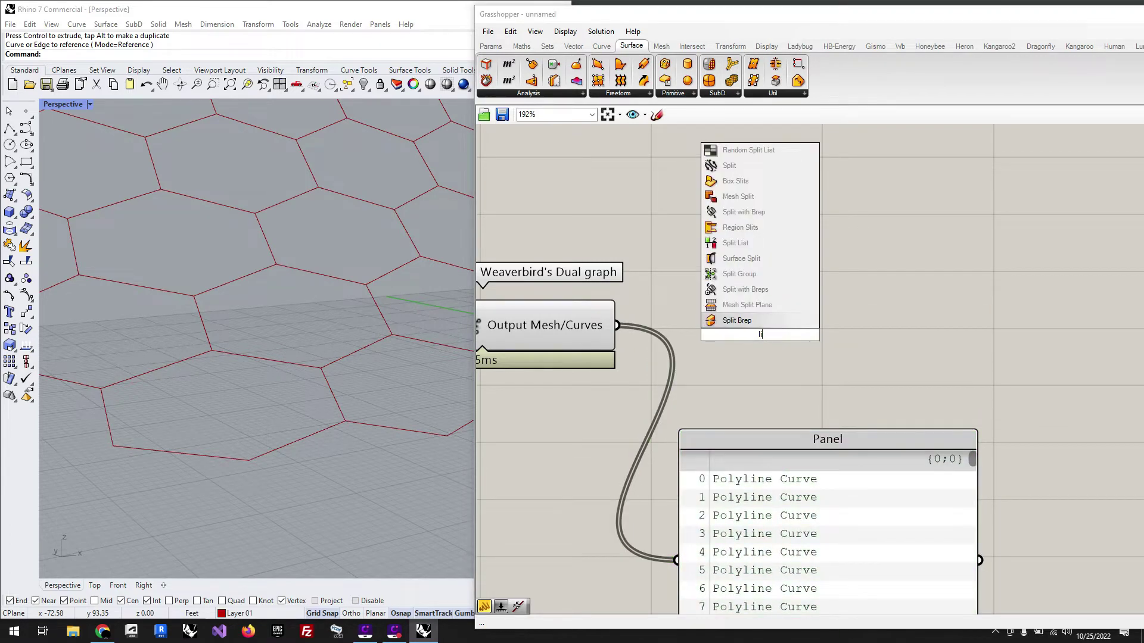
pyautogui.write('st')
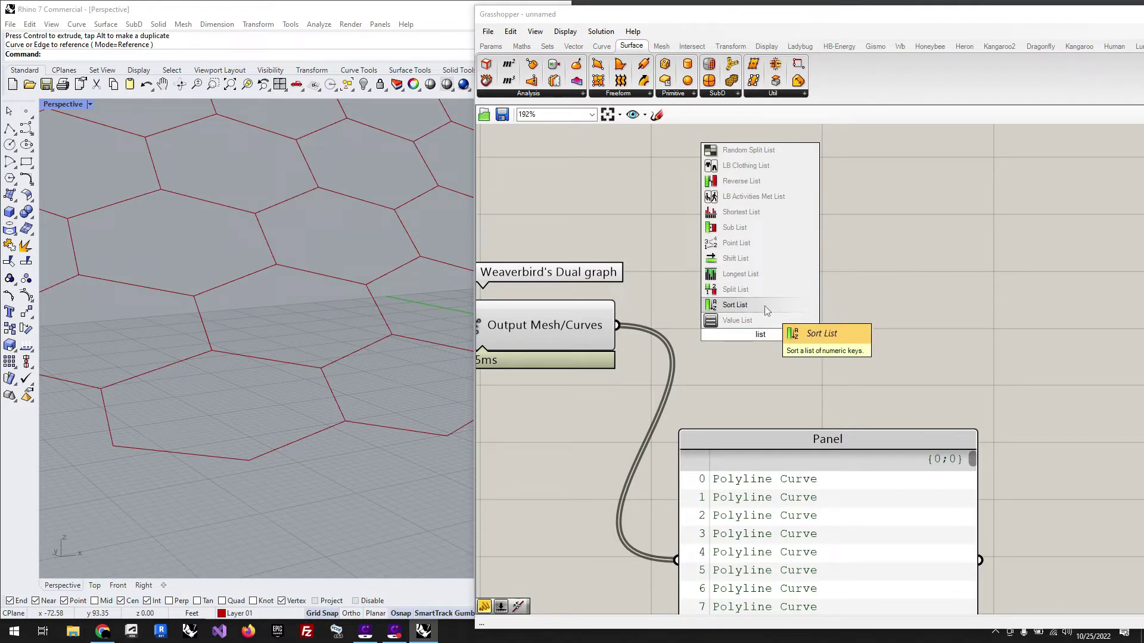
pyautogui.write('it')
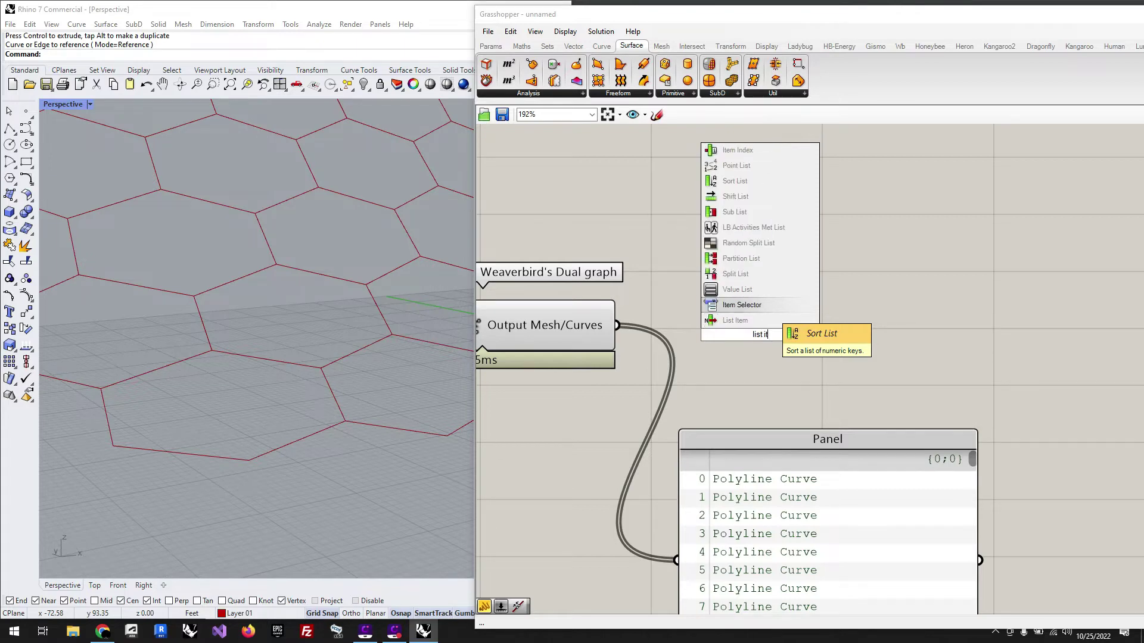
pyautogui.press('Down')
pyautogui.press('Return')
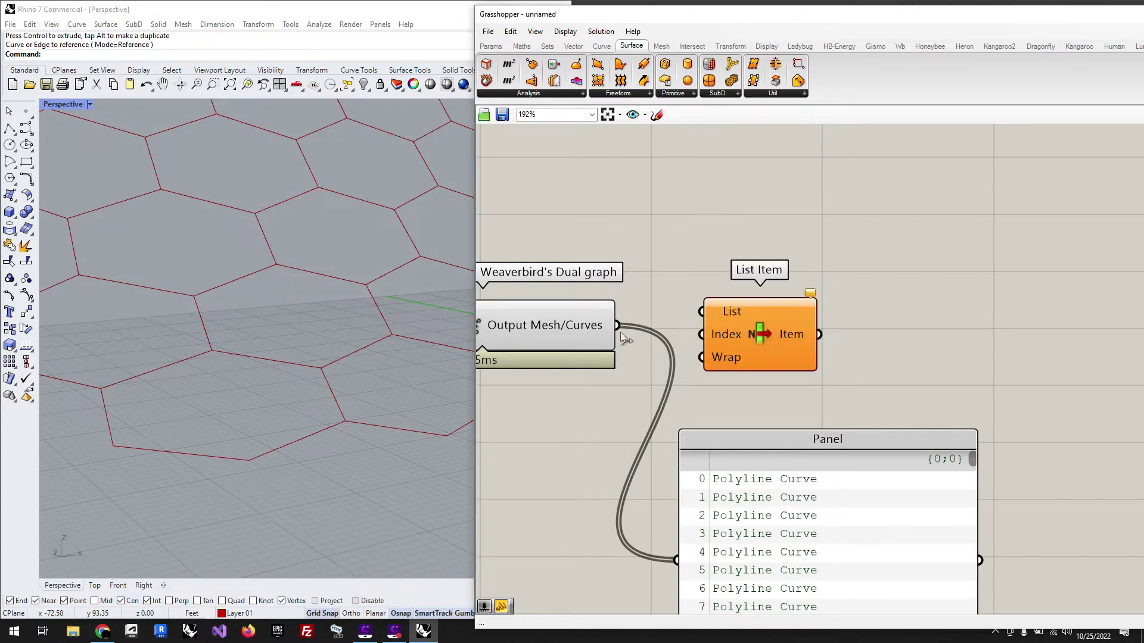
pyautogui.moveTo(617, 325); pyautogui.dragTo(702, 311)
pyautogui.moveTo(766, 333); pyautogui.dragTo(867, 347)
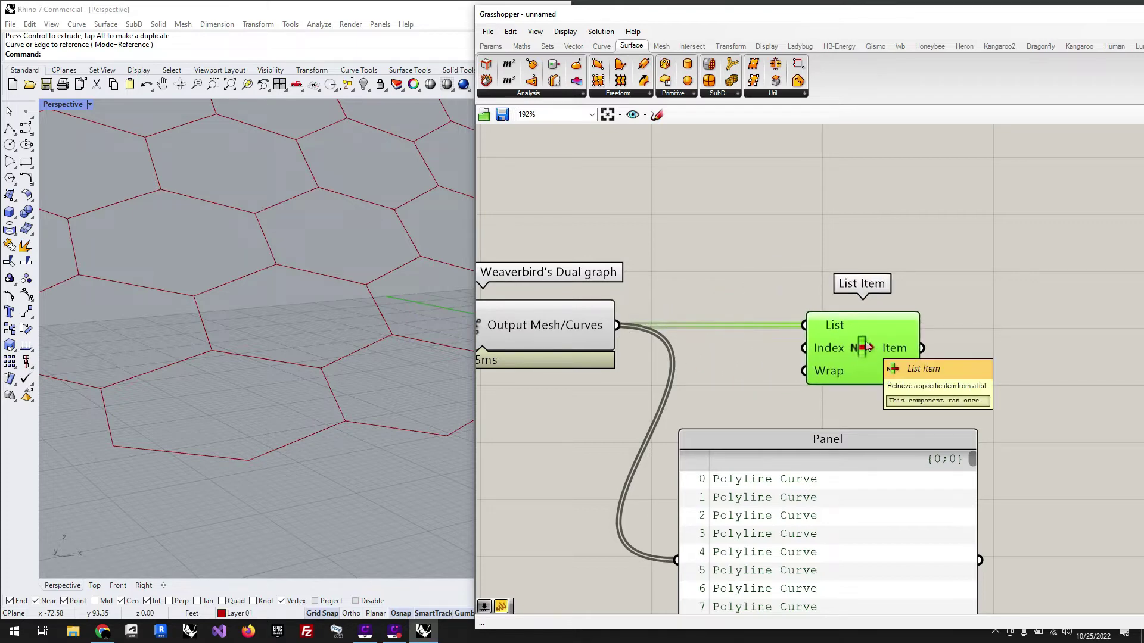
# Examine which hexagon of the pattern the selected List Item component retrieves, then deselect the component
pyautogui.scroll(-10, 262, 359)
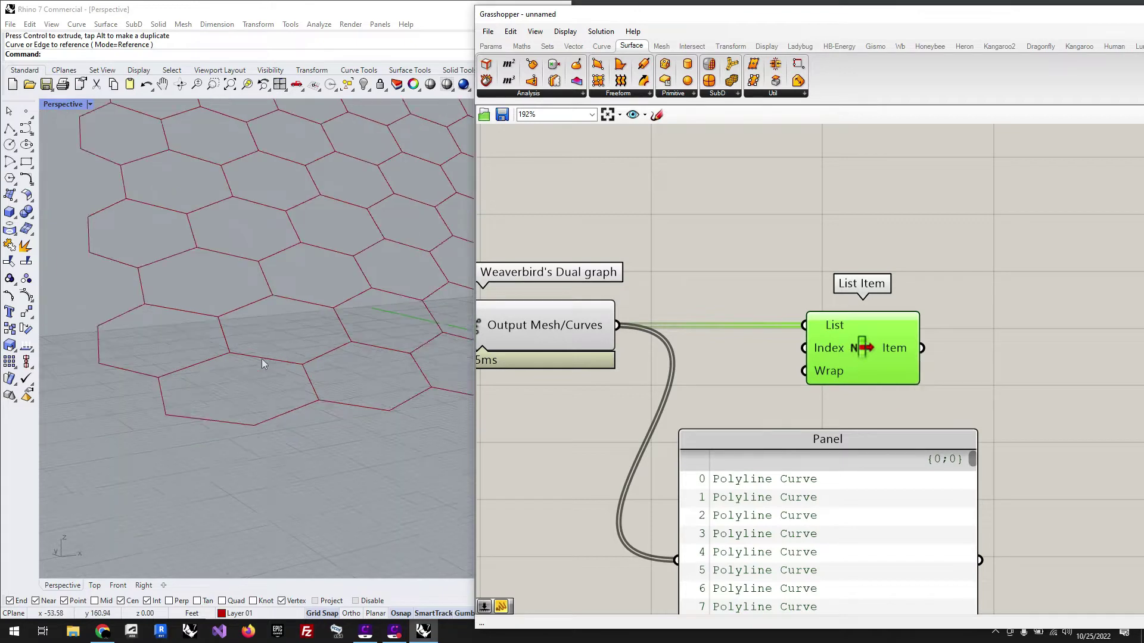
pyautogui.moveTo(178, 391); pyautogui.dragTo(203, 340, button='right')
pyautogui.scroll(6, 120, 310)
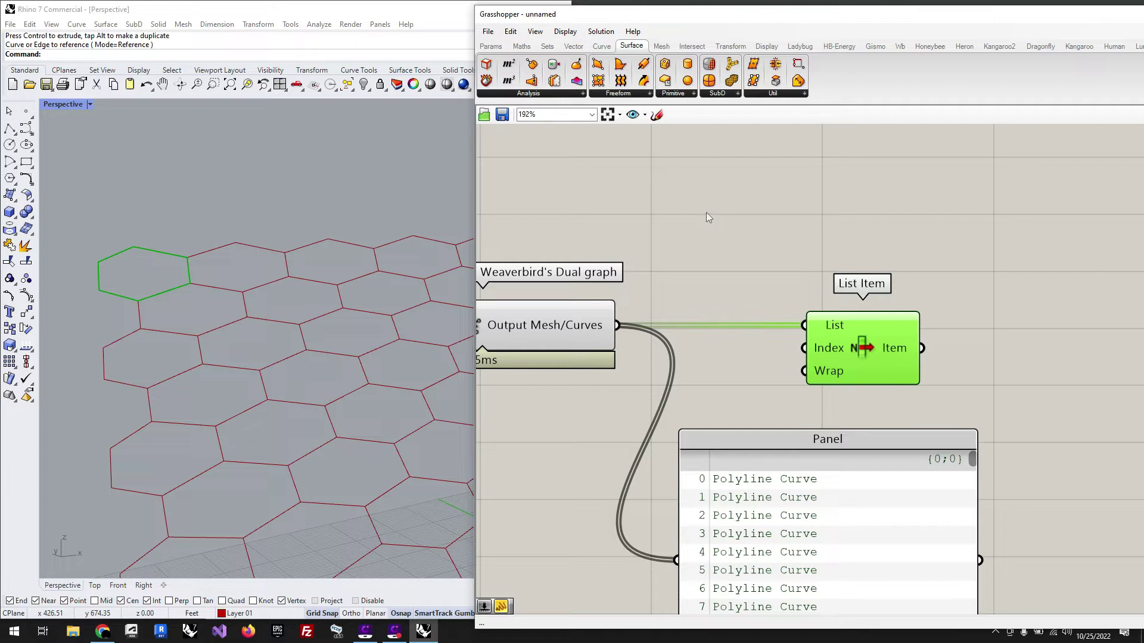
pyautogui.click(669, 221)
# Move the polyline curve panel directly beneath the List Item component, aligning their left edges
pyautogui.scroll(-3, 648, 195)
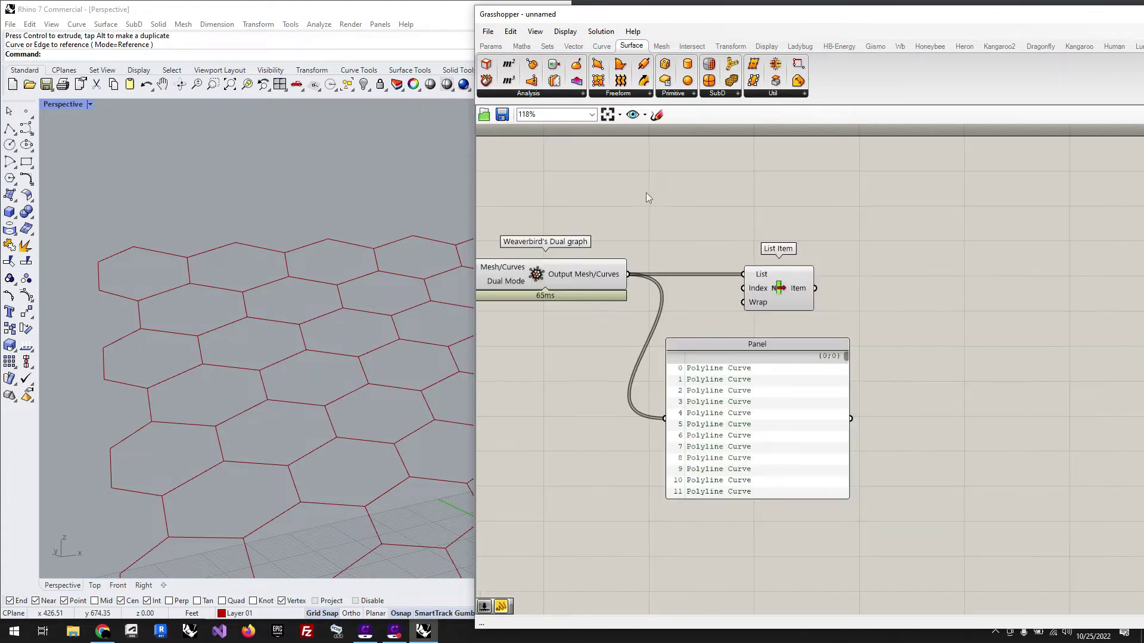
pyautogui.scroll(3, 894, 369)
pyautogui.moveTo(678, 382); pyautogui.dragTo(782, 383)
pyautogui.click(592, 422)
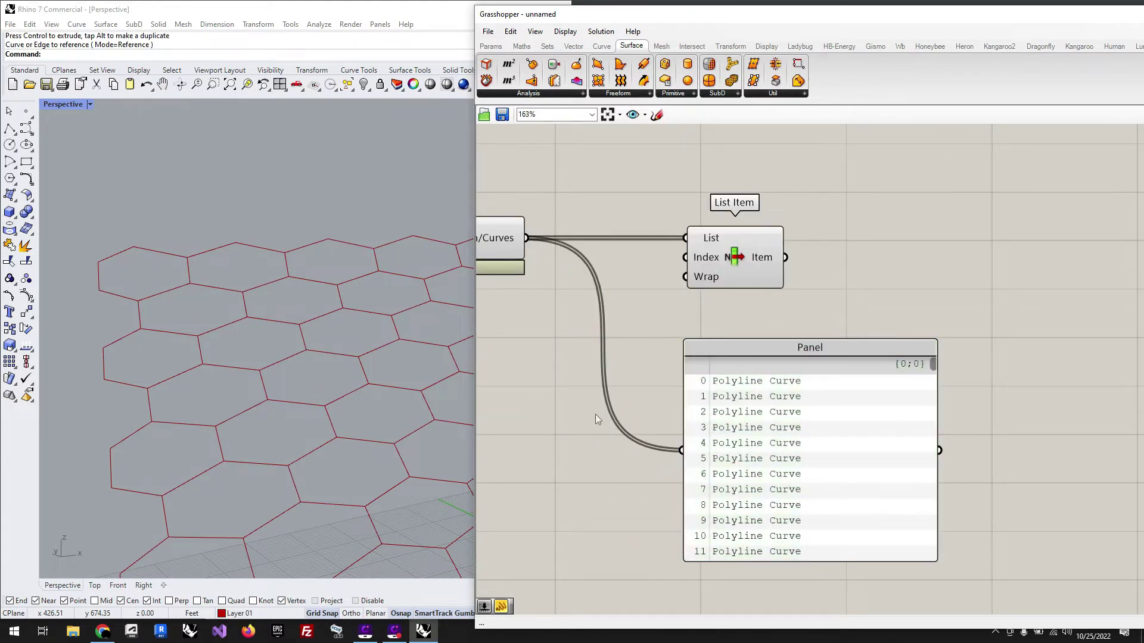
pyautogui.scroll(-3, 626, 390)
pyautogui.scroll(2, 802, 330)
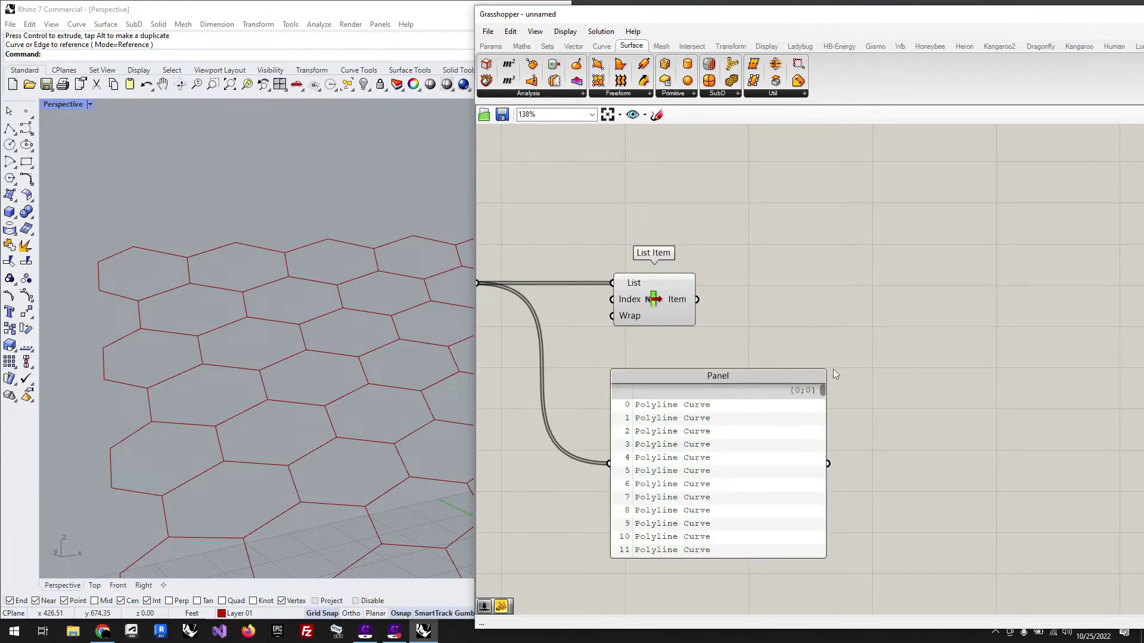
# Examine which hexagon of the pattern the List Item component retrieves by selecting and deselecting it
pyautogui.scroll(-2, 641, 319)
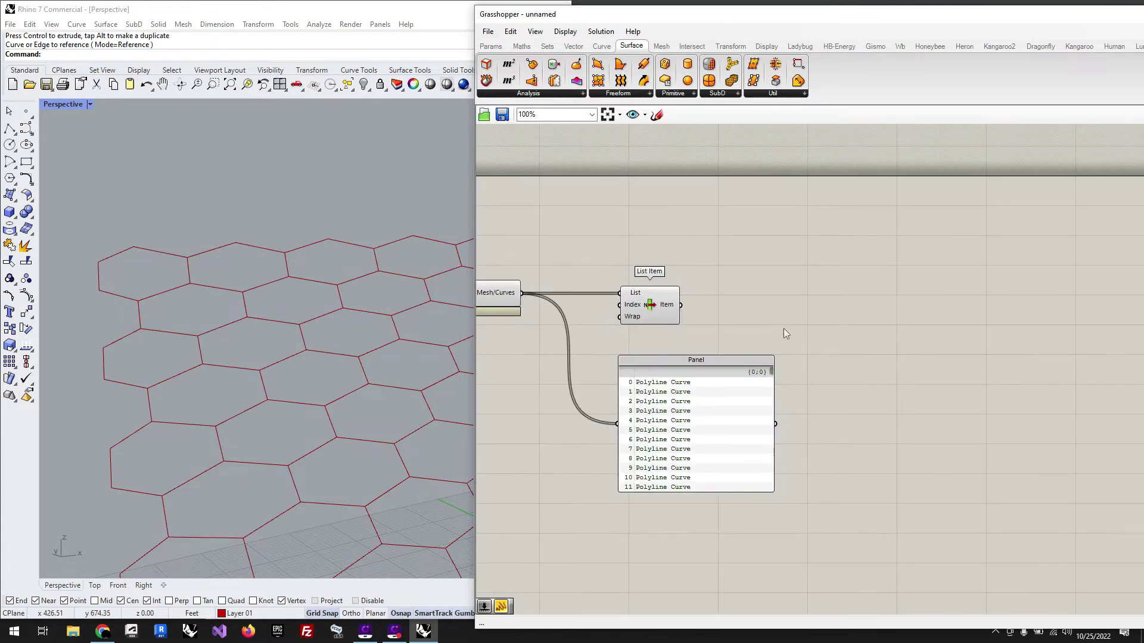
pyautogui.scroll(2, 783, 328)
pyautogui.click(584, 297)
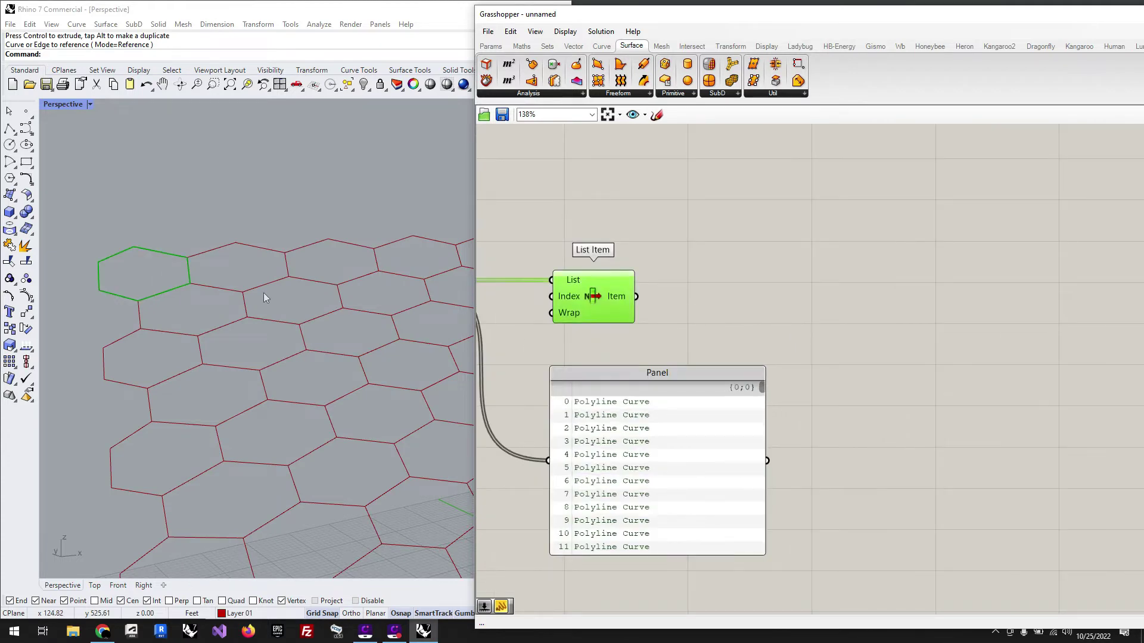
pyautogui.click(871, 338)
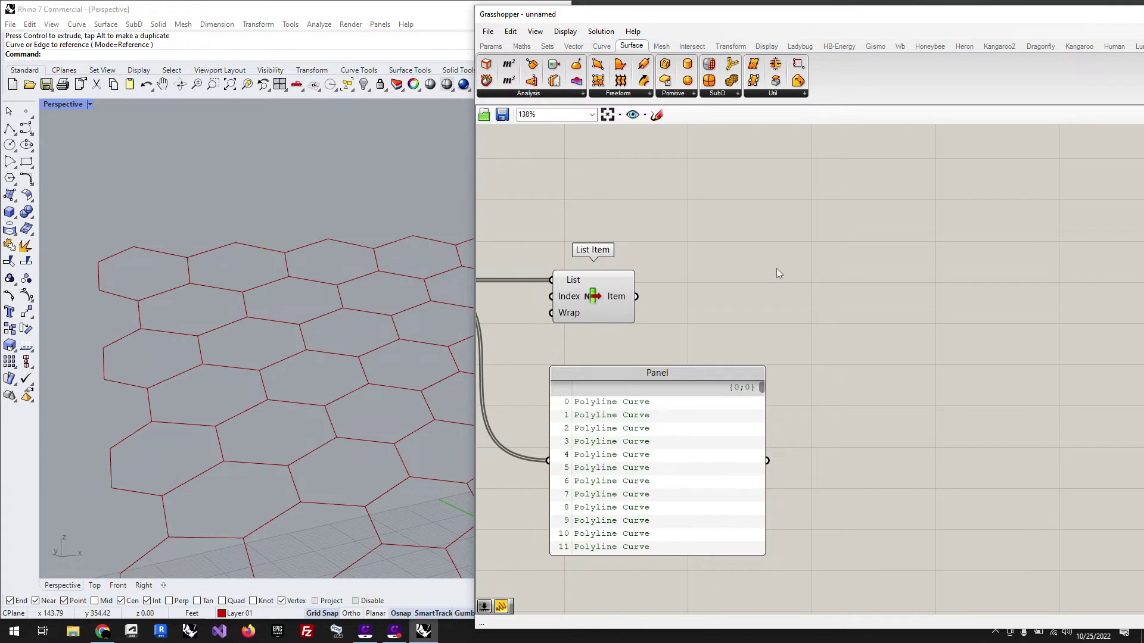
pyautogui.scroll(-3, 778, 273)
pyautogui.scroll(1, 721, 319)
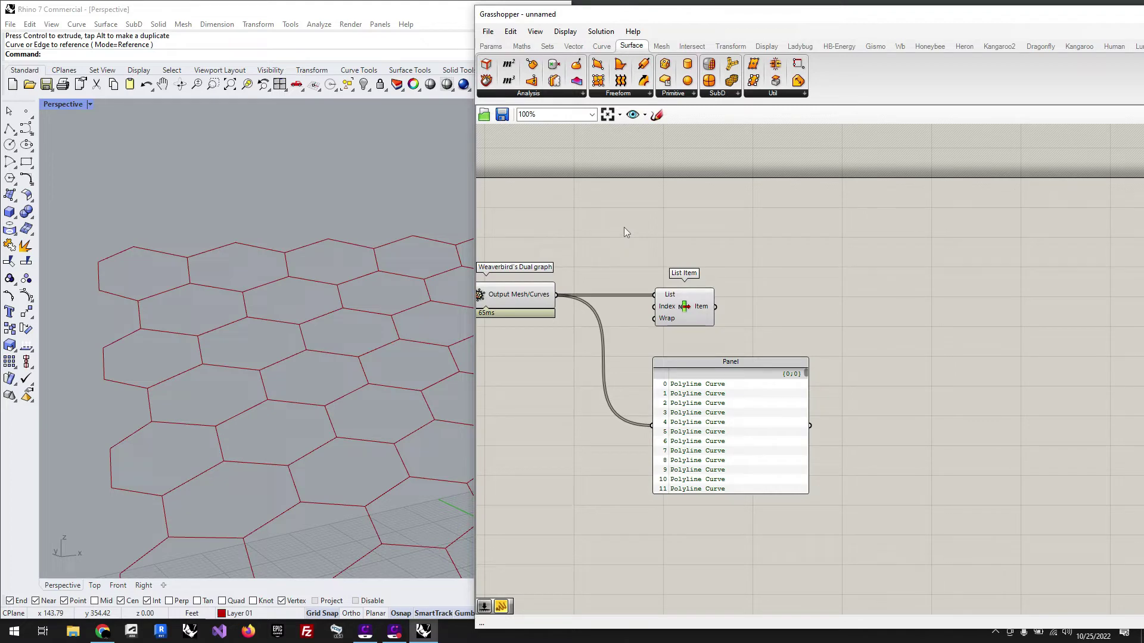
pyautogui.click(702, 314)
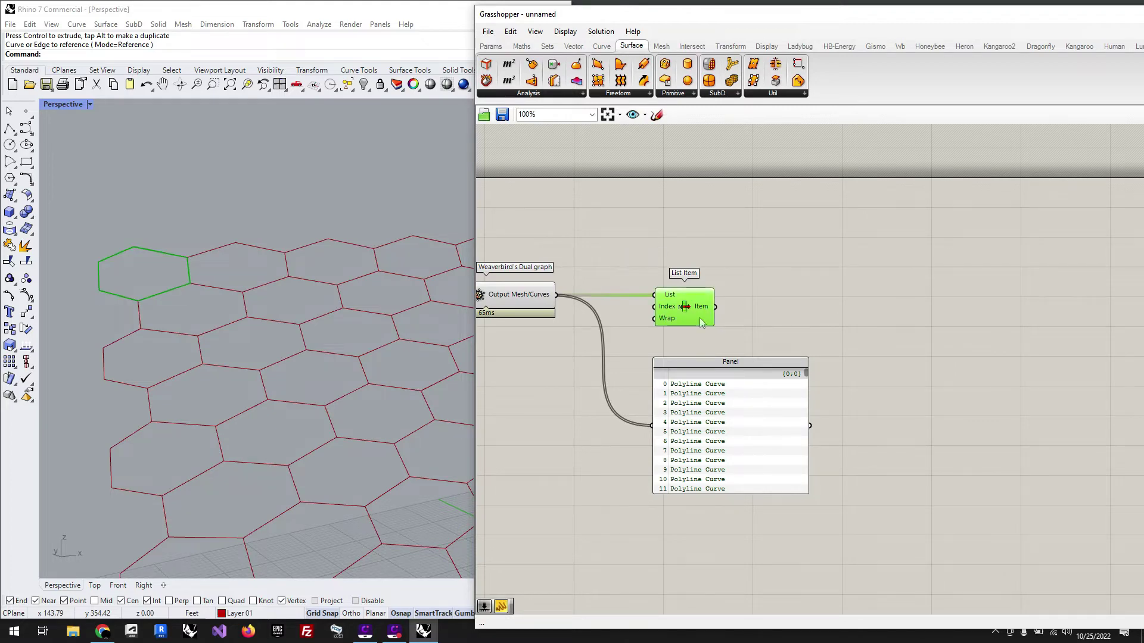
# Move the polyline curve panel further down the canvas and shift the List Item component slightly away from the Dual graph
pyautogui.click(728, 428)
pyautogui.moveTo(727, 427); pyautogui.dragTo(683, 515)
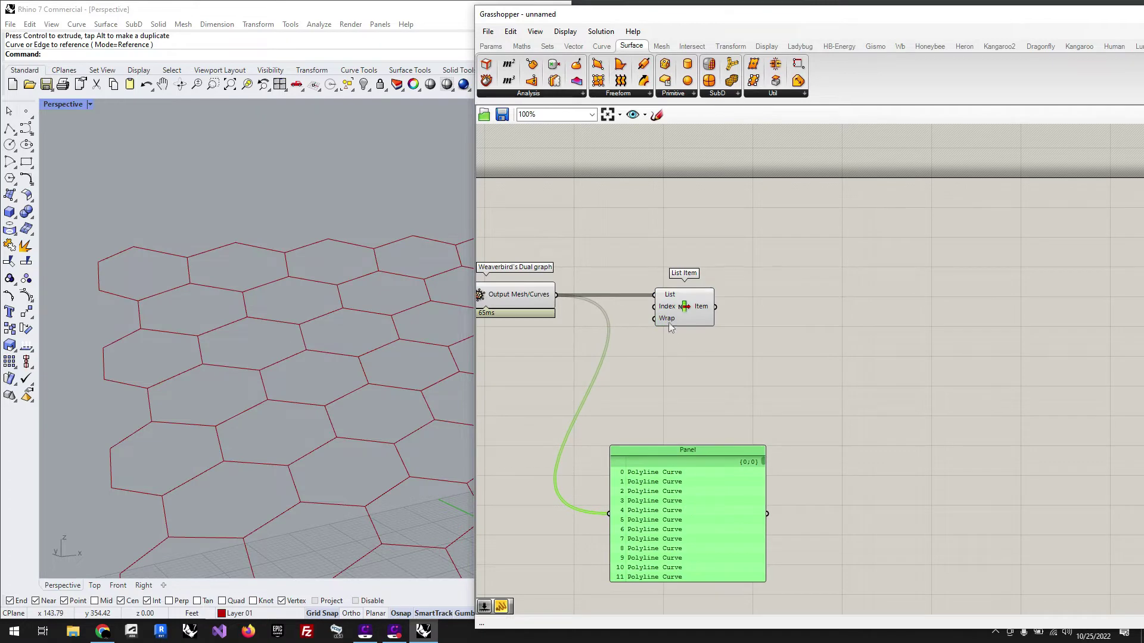
pyautogui.click(671, 313)
pyautogui.moveTo(671, 313); pyautogui.dragTo(687, 311)
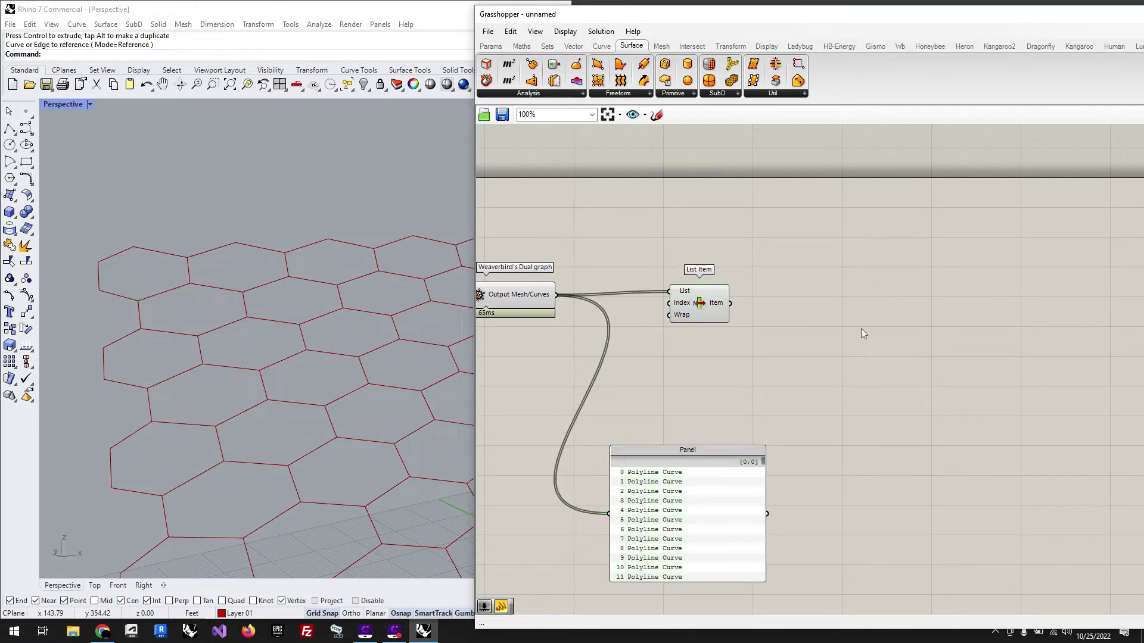
# Try to break down the retrieved hexagon with a Deconstruct Brep component connected to the List Item output, and delete that component
pyautogui.doubleClick(860, 328)
pyautogui.write('de')
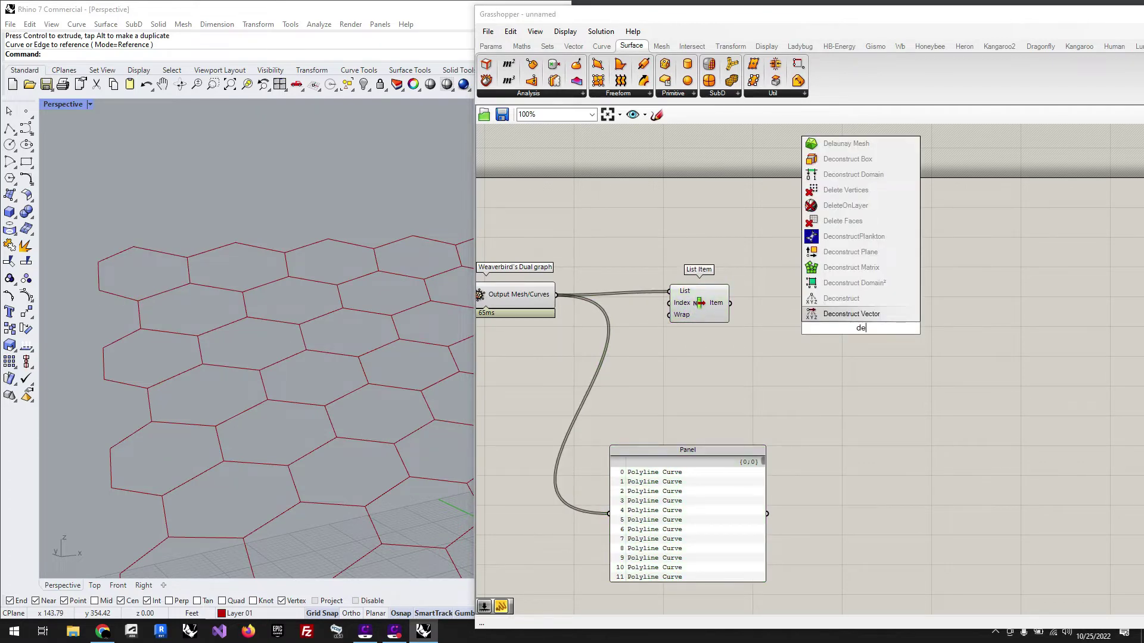
pyautogui.write('con')
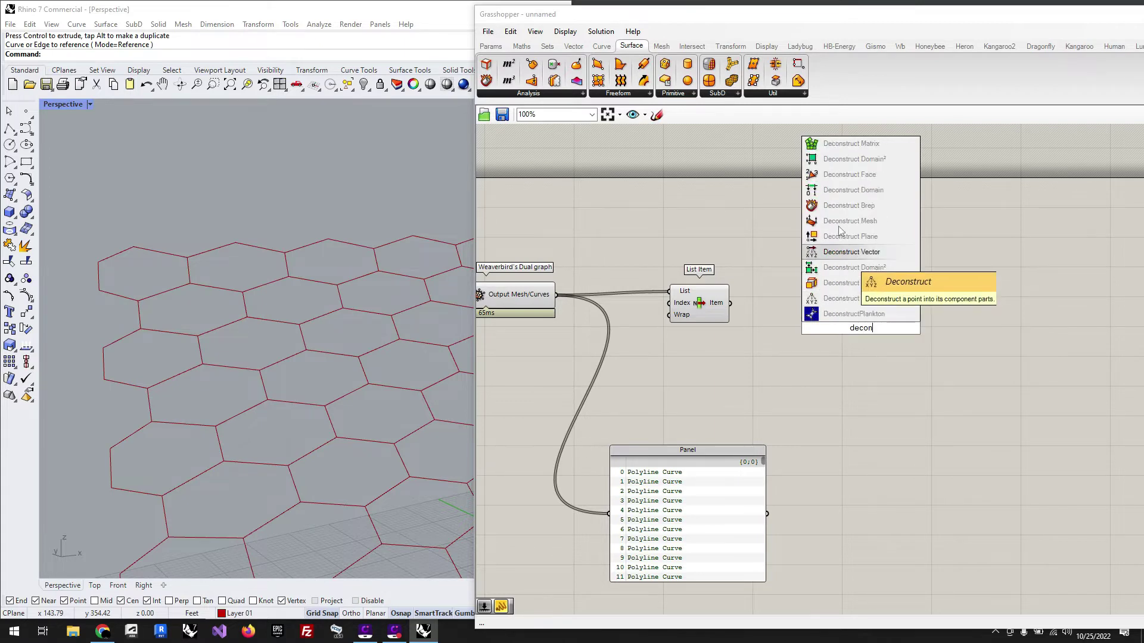
pyautogui.click(842, 206)
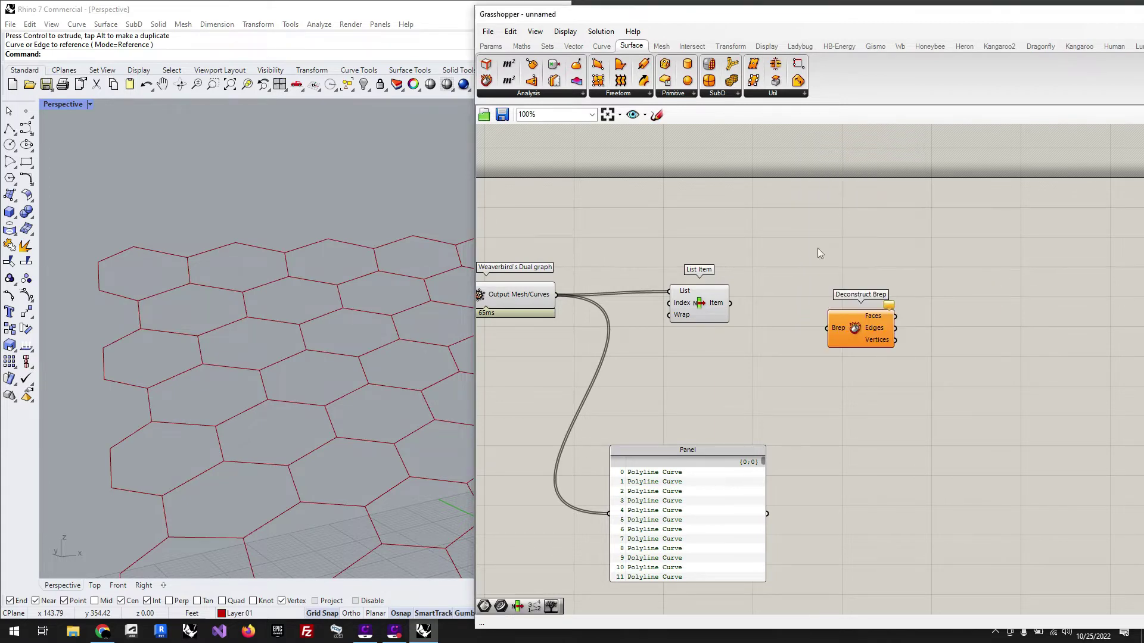
pyautogui.moveTo(730, 303); pyautogui.dragTo(874, 380)
pyautogui.click(873, 373)
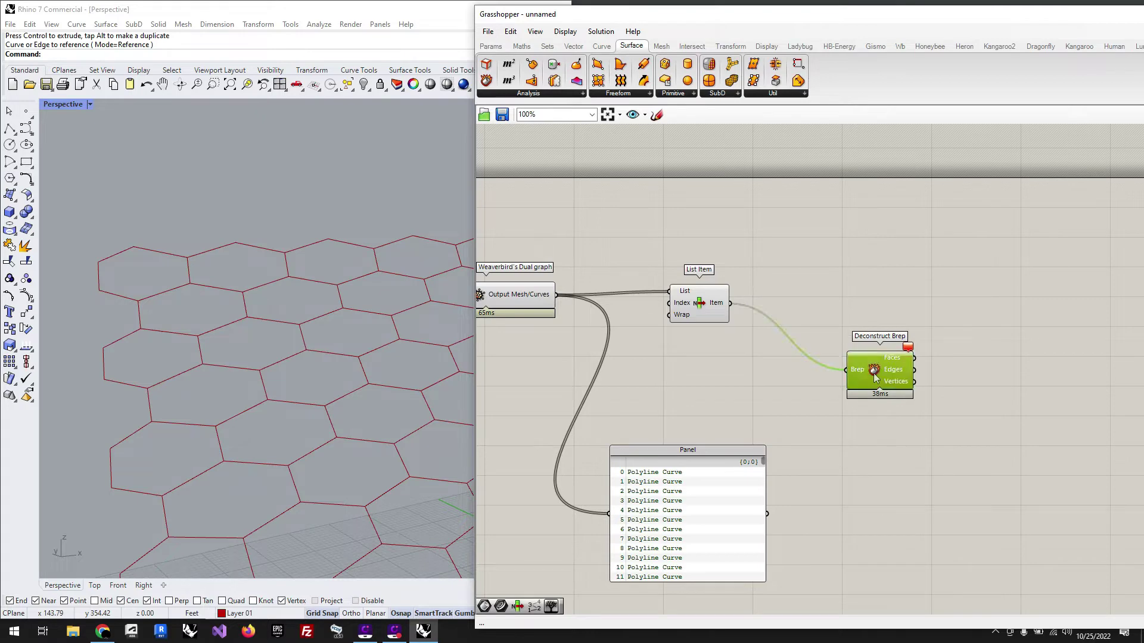
pyautogui.press('Delete')
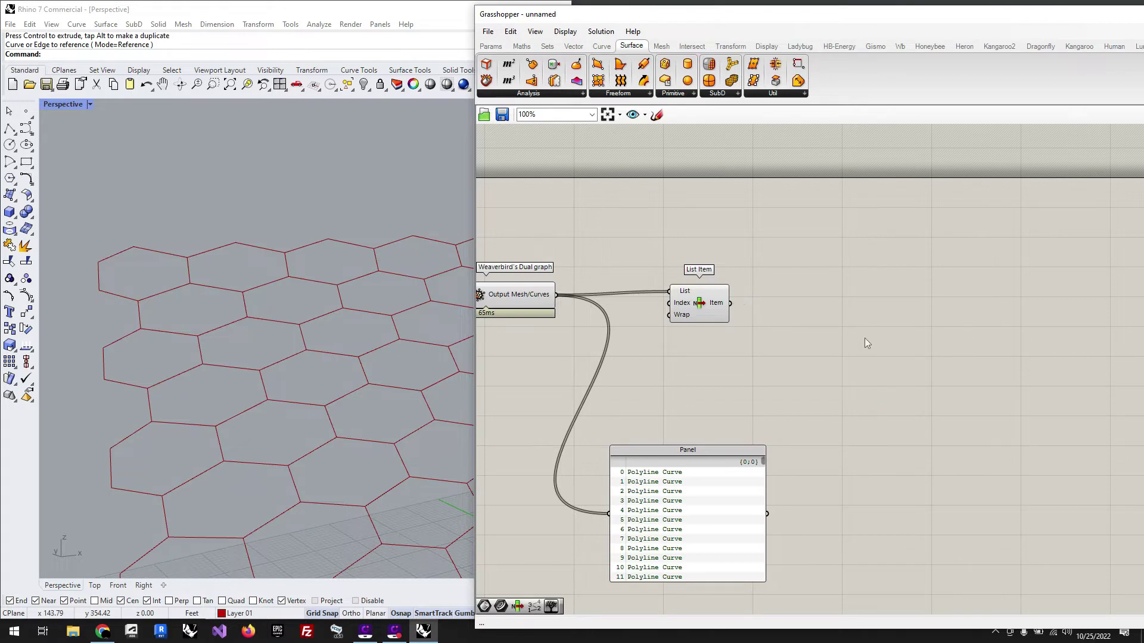
# Add a Control Points component beside List Item and connect the Item output to its Curve input
pyautogui.click(601, 47)
pyautogui.click(560, 94)
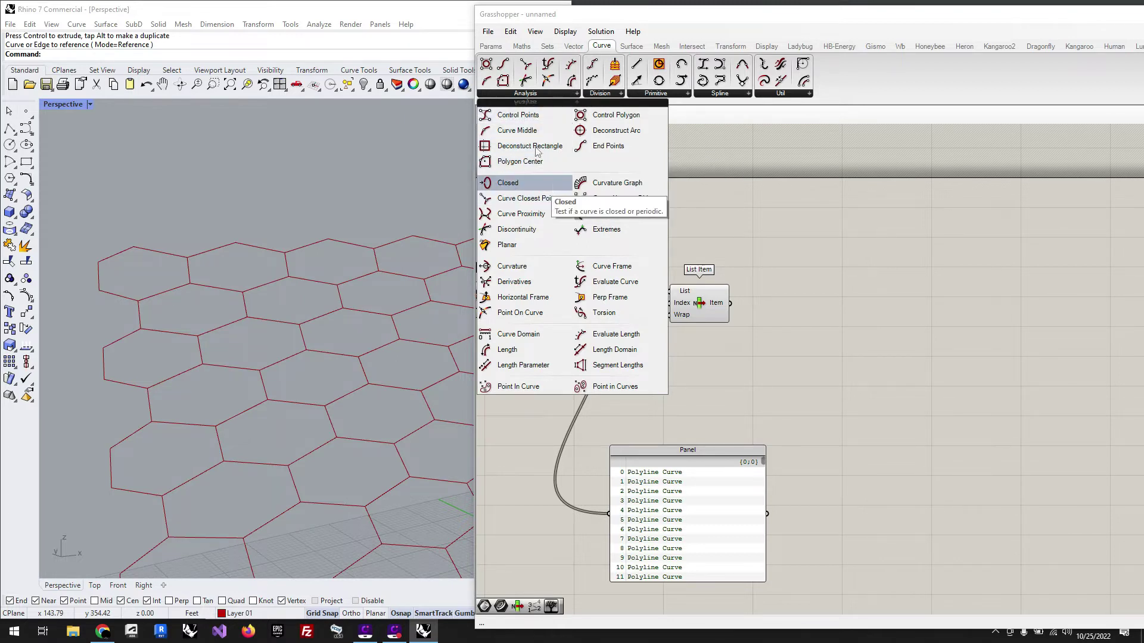
pyautogui.moveTo(509, 121); pyautogui.dragTo(792, 314)
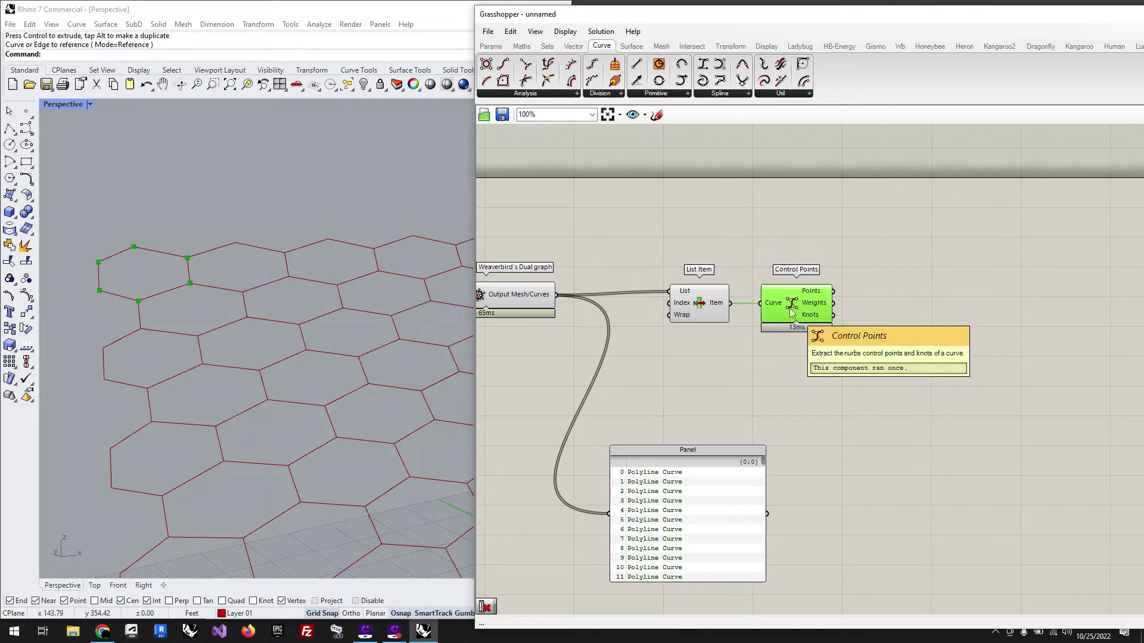
pyautogui.click(888, 360)
pyautogui.click(707, 506)
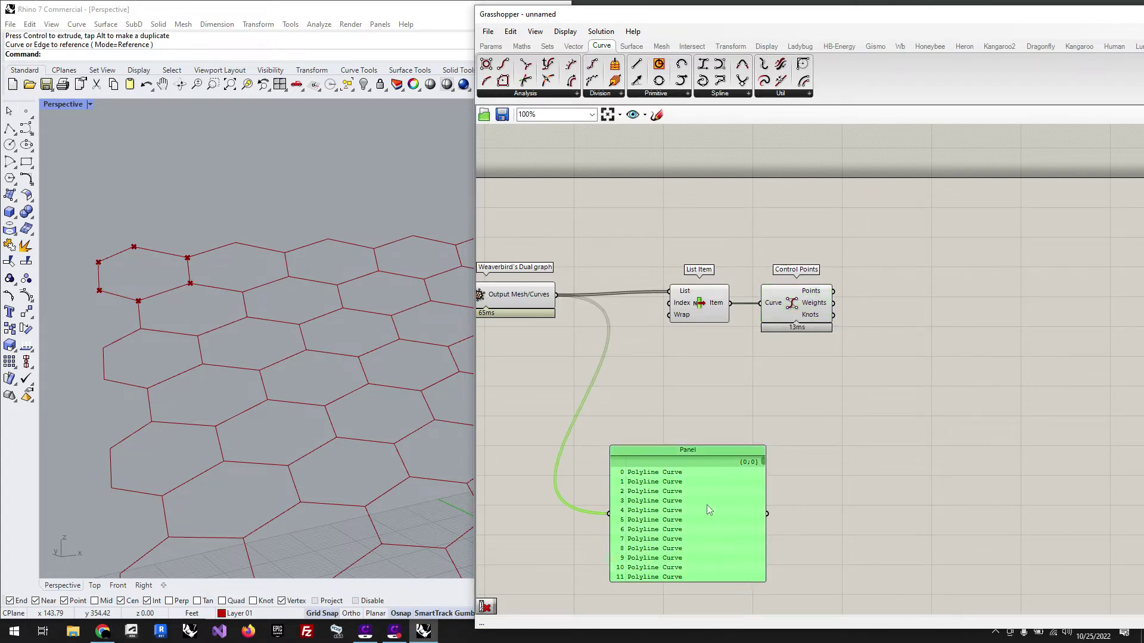
# Add a Point List component beside Control Points and connect the Points output to its Points input
pyautogui.scroll(-3, 893, 393)
pyautogui.scroll(3, 911, 395)
pyautogui.click(907, 299)
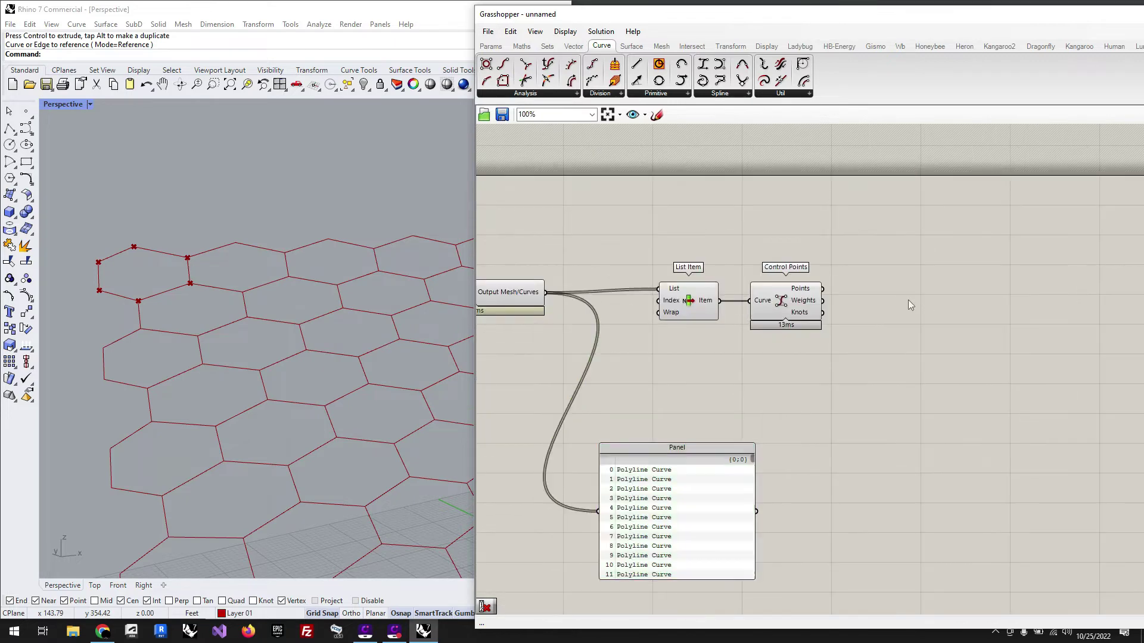
pyautogui.doubleClick(910, 305)
pyautogui.write('point')
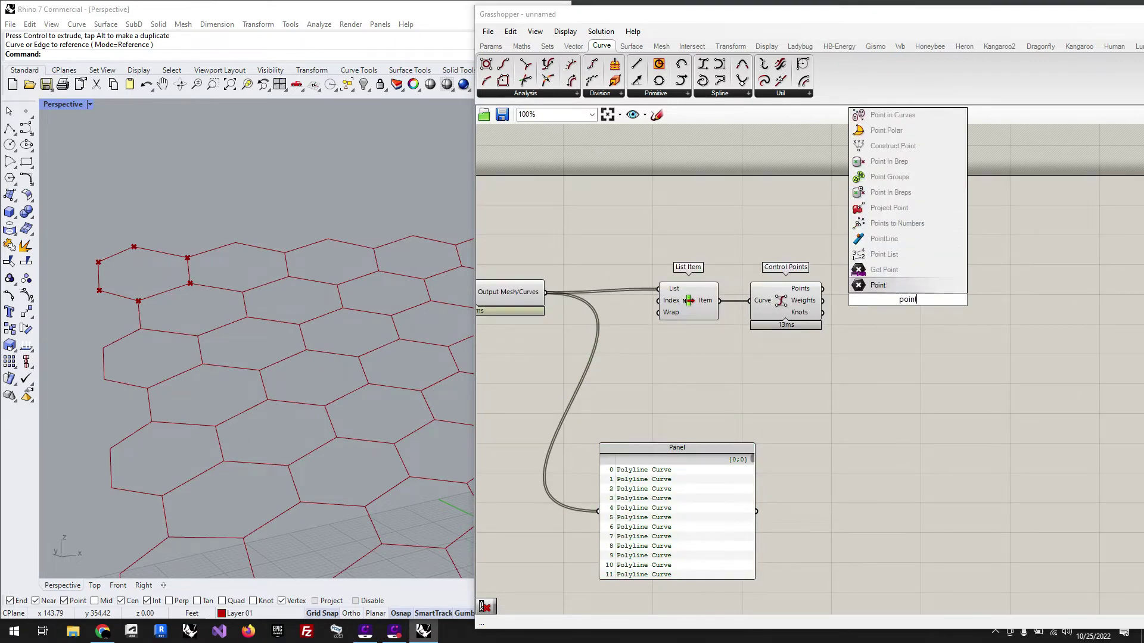
pyautogui.click(884, 254)
pyautogui.moveTo(823, 288); pyautogui.dragTo(927, 294)
pyautogui.click(881, 355)
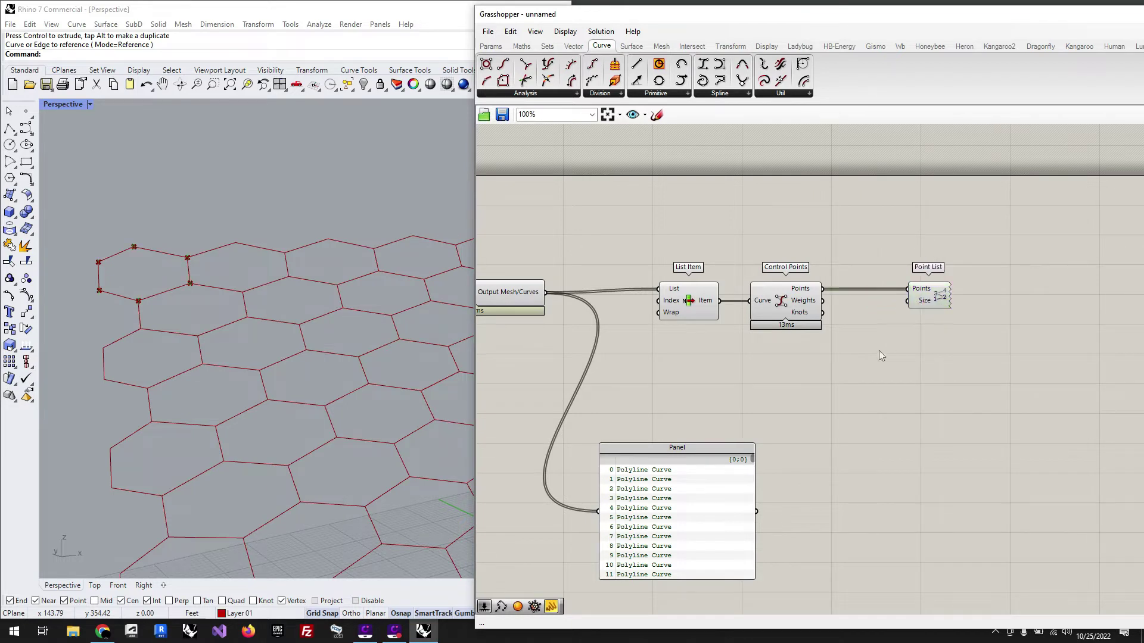
# Add a number slider from the value 12, connect it to the Point List's Size input, and reduce it to 1
pyautogui.doubleClick(881, 356)
pyautogui.write('12')
pyautogui.click(879, 350)
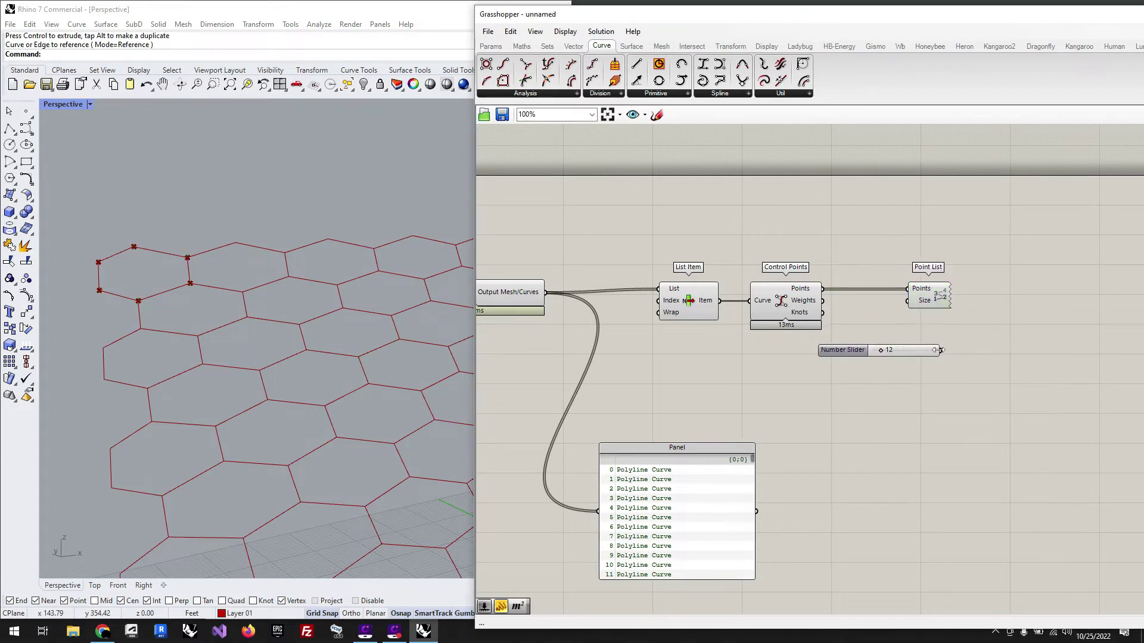
pyautogui.moveTo(940, 349); pyautogui.dragTo(906, 300)
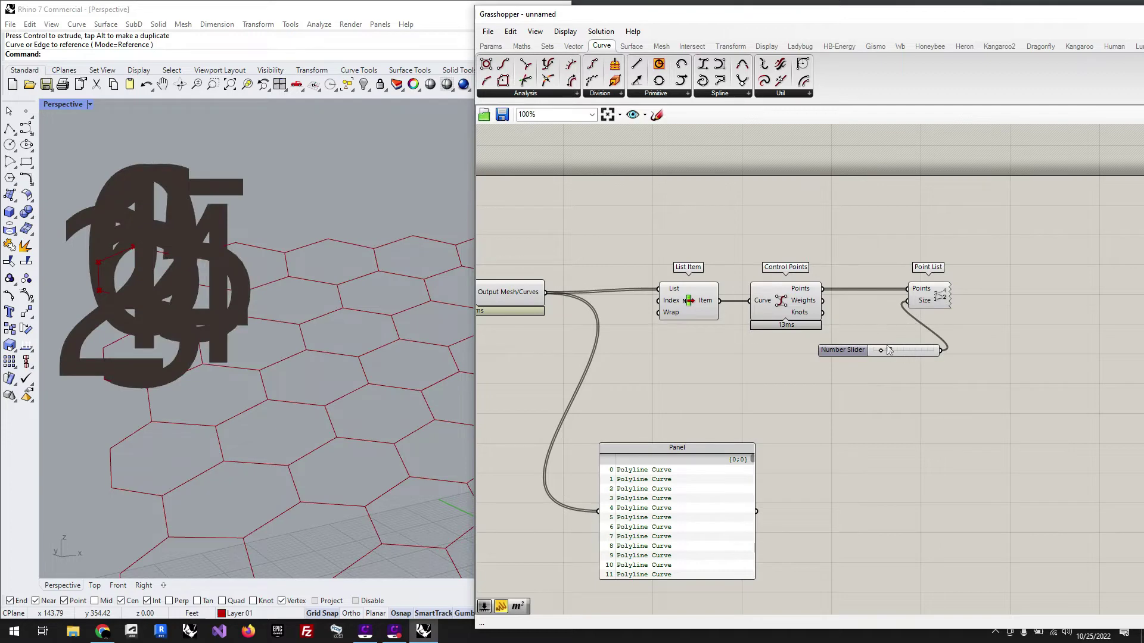
pyautogui.moveTo(882, 350); pyautogui.dragTo(874, 352)
pyautogui.scroll(5, 111, 244)
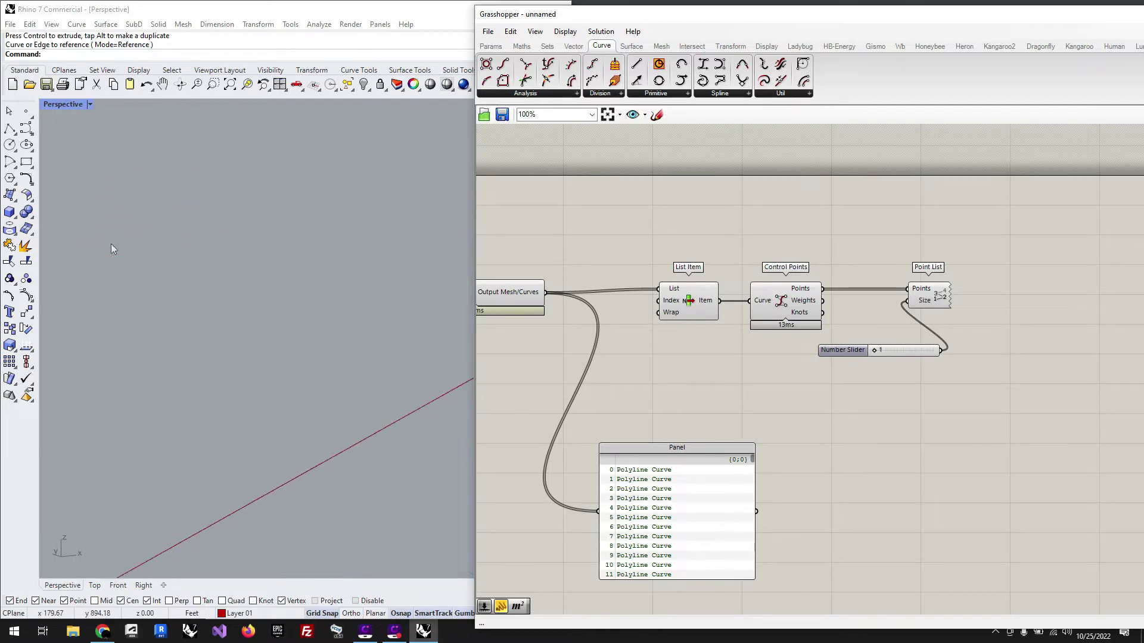
pyautogui.scroll(-3, 142, 262)
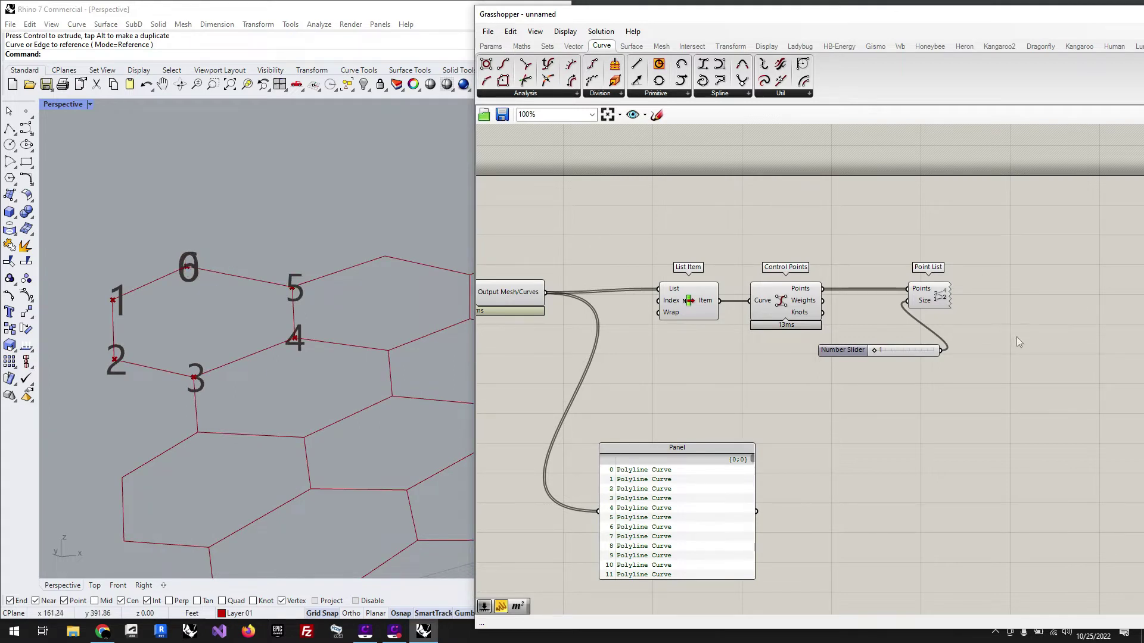
# Move the Point List component together with its number slider lower on the canvas
pyautogui.moveTo(982, 383); pyautogui.dragTo(824, 261)
pyautogui.moveTo(939, 302); pyautogui.dragTo(933, 409)
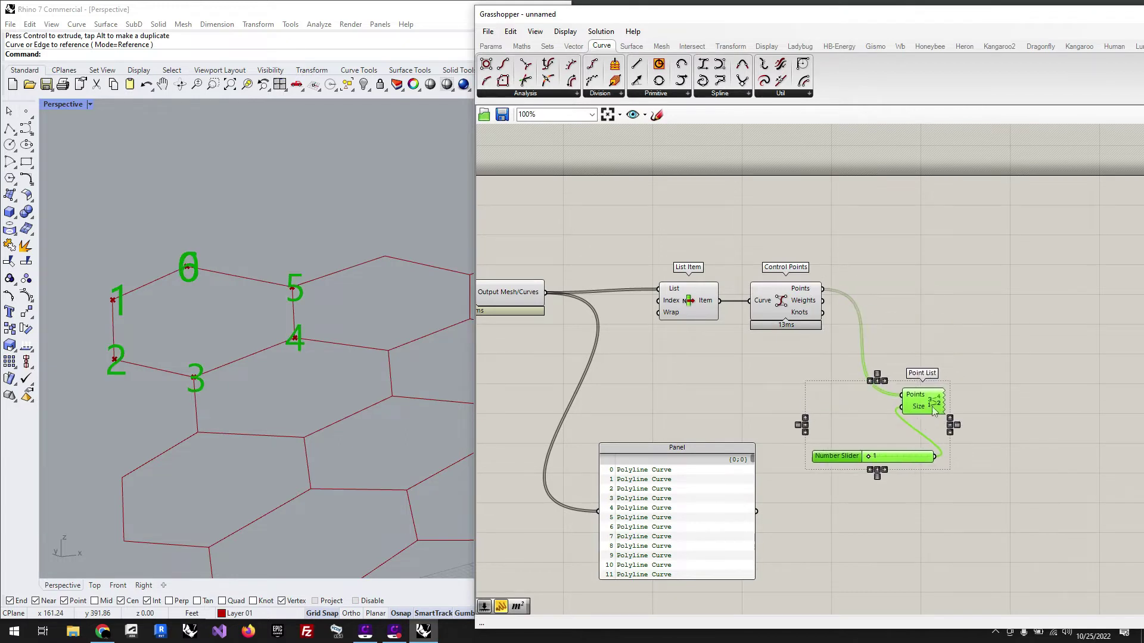
pyautogui.click(934, 334)
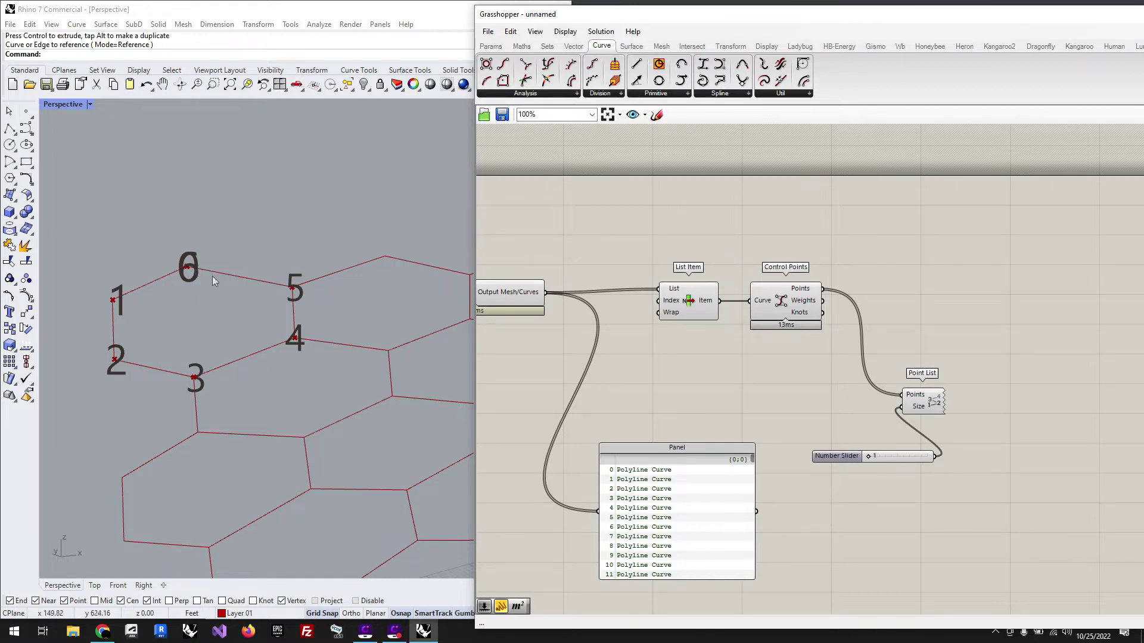
# Move the Control Points component down directly beside Point List, leaving the space next to List Item free
pyautogui.scroll(-2, 660, 378)
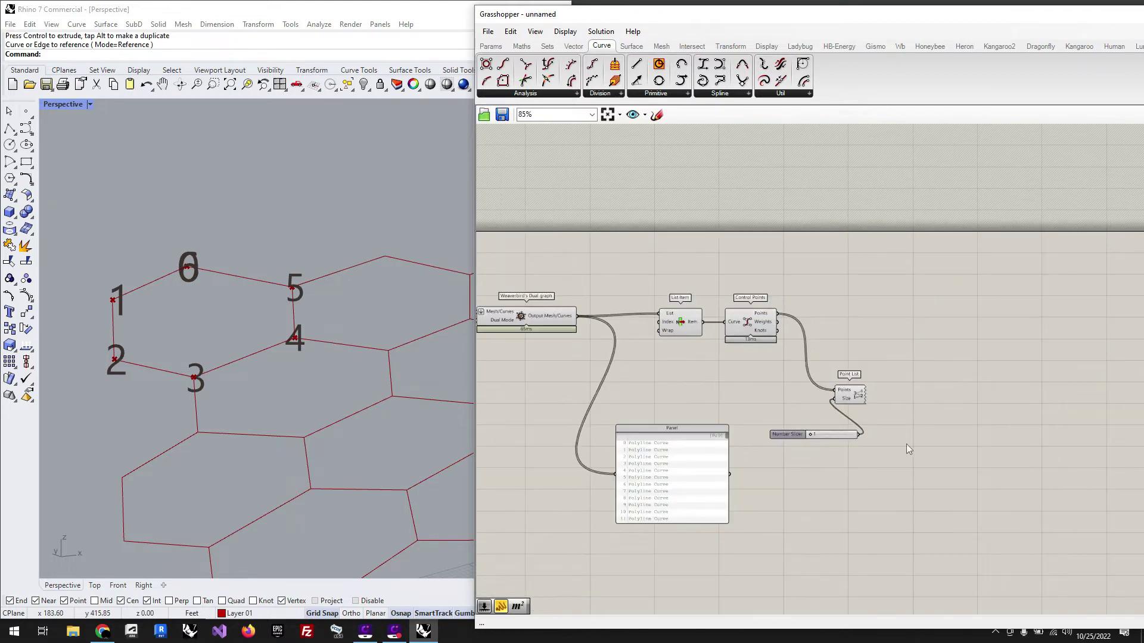
pyautogui.scroll(2, 906, 442)
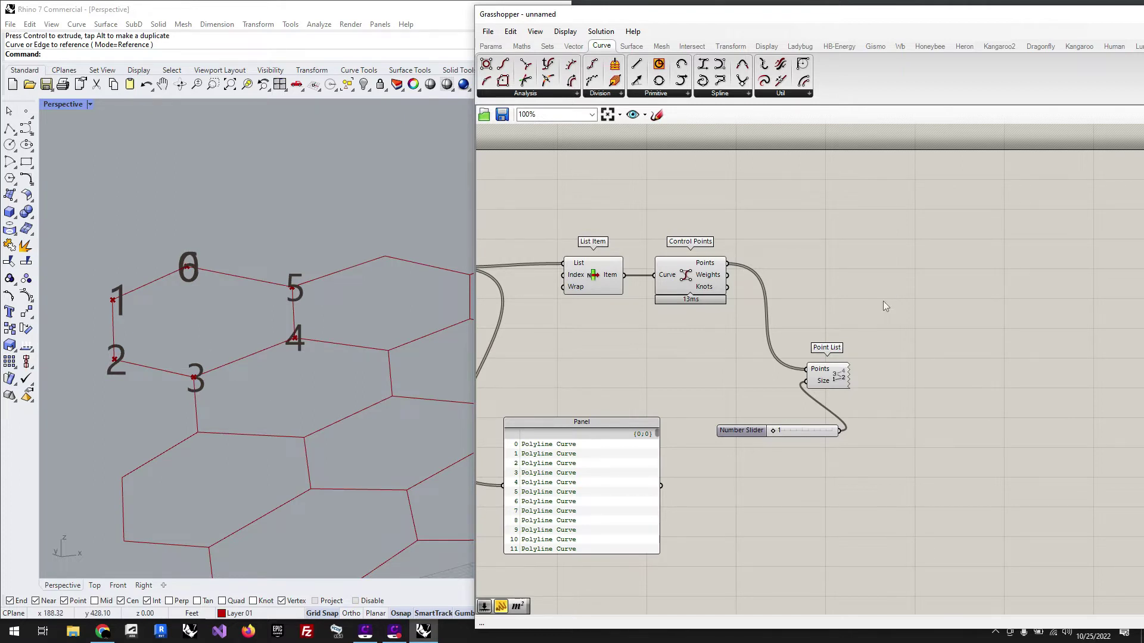
pyautogui.scroll(-2, 900, 353)
pyautogui.scroll(2, 726, 312)
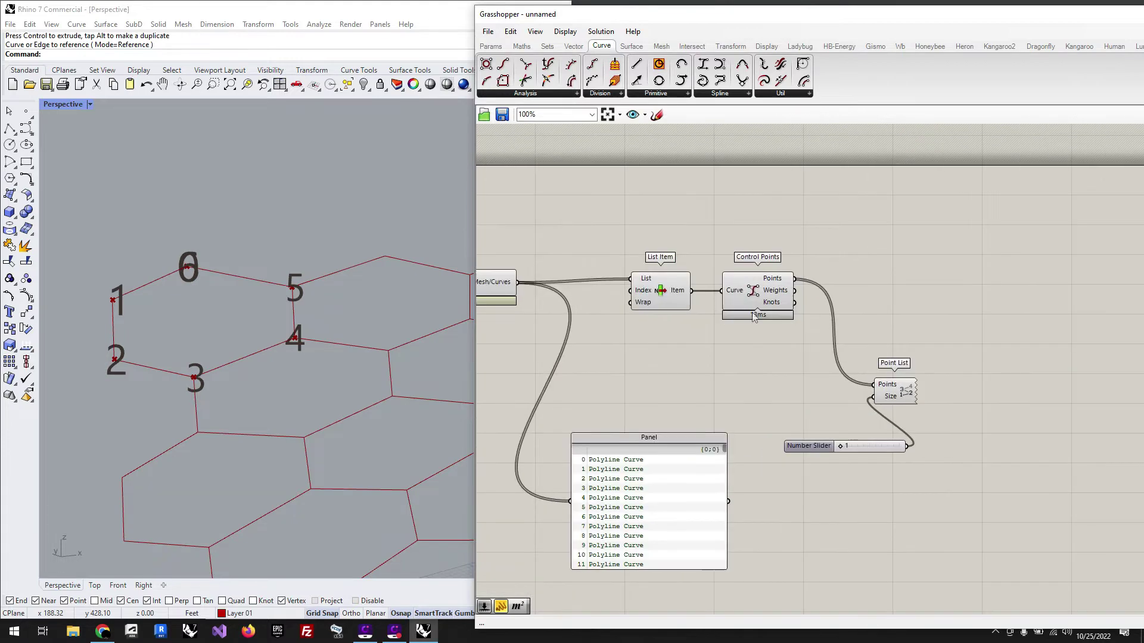
pyautogui.moveTo(744, 283); pyautogui.dragTo(794, 388)
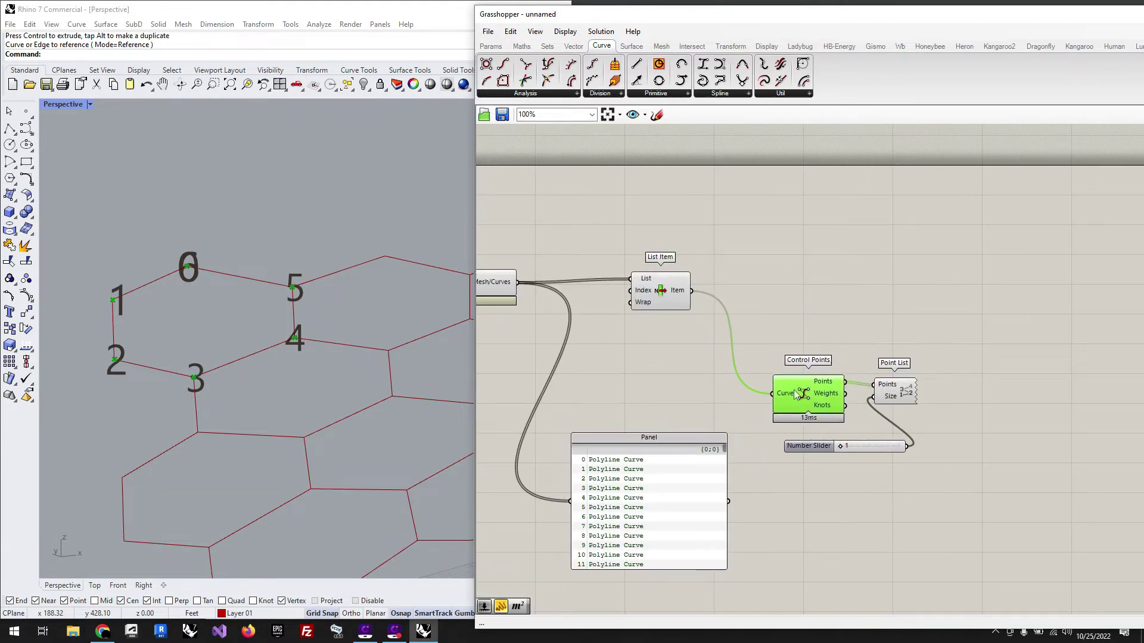
pyautogui.click(799, 302)
# Add a Polygon Center component beside List Item and connect the Item output to its Polyline input
pyautogui.doubleClick(799, 287)
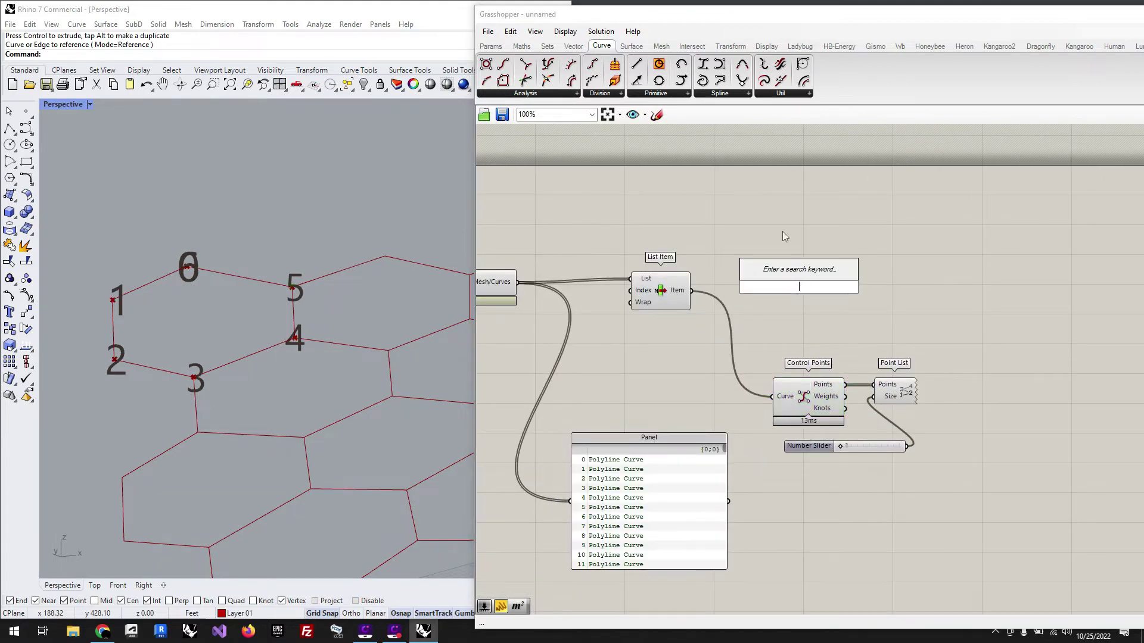
pyautogui.click(520, 95)
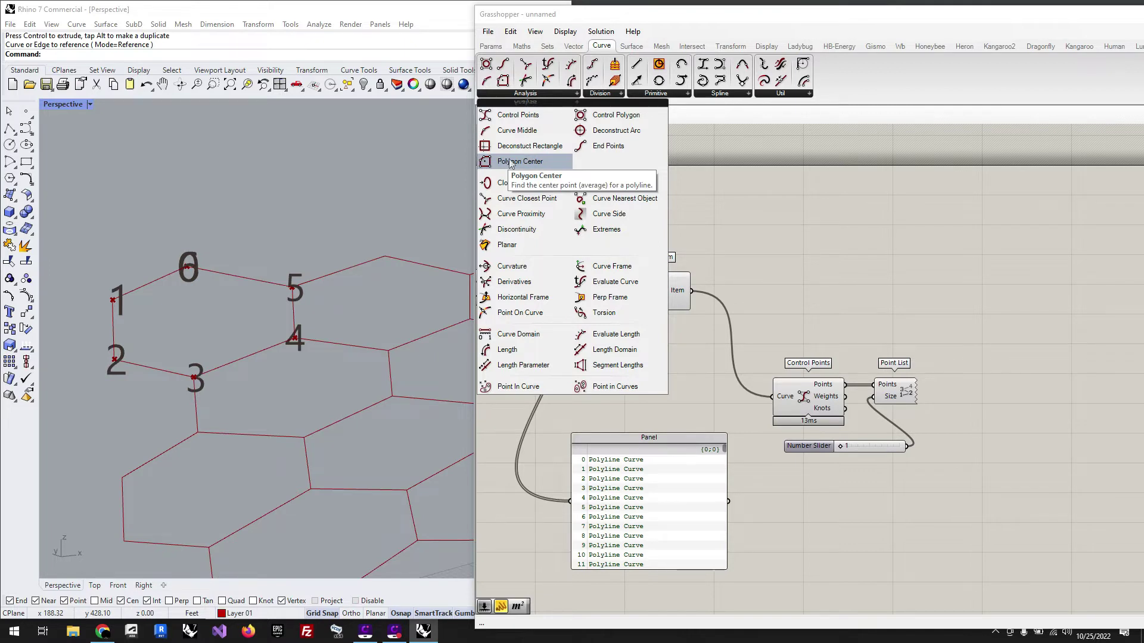
pyautogui.moveTo(510, 164); pyautogui.dragTo(796, 274)
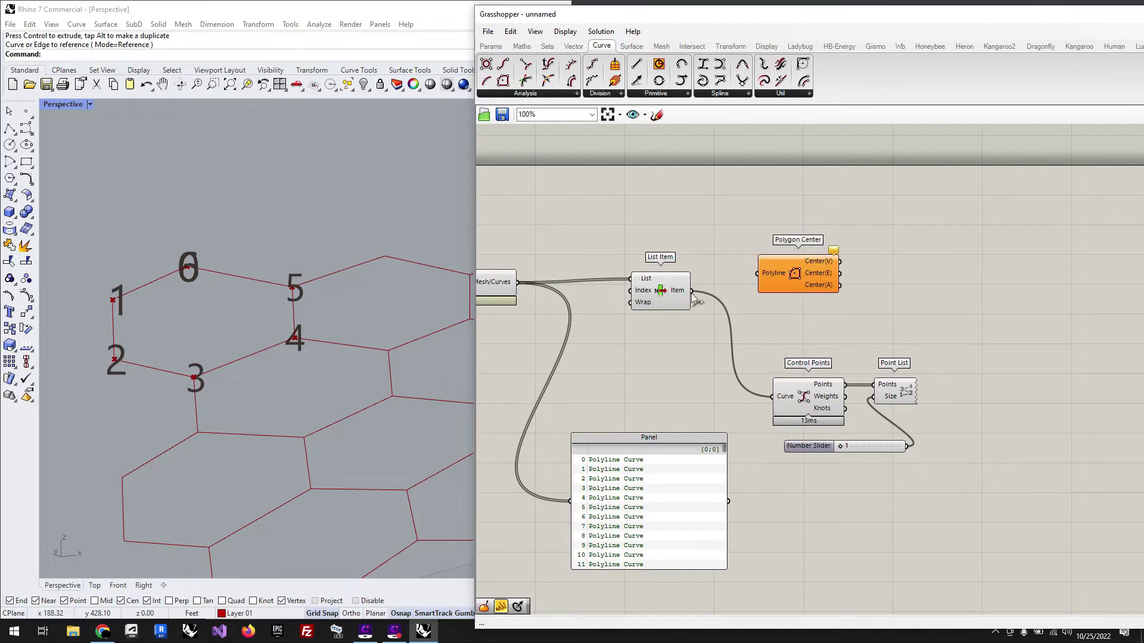
pyautogui.moveTo(692, 290); pyautogui.dragTo(797, 299)
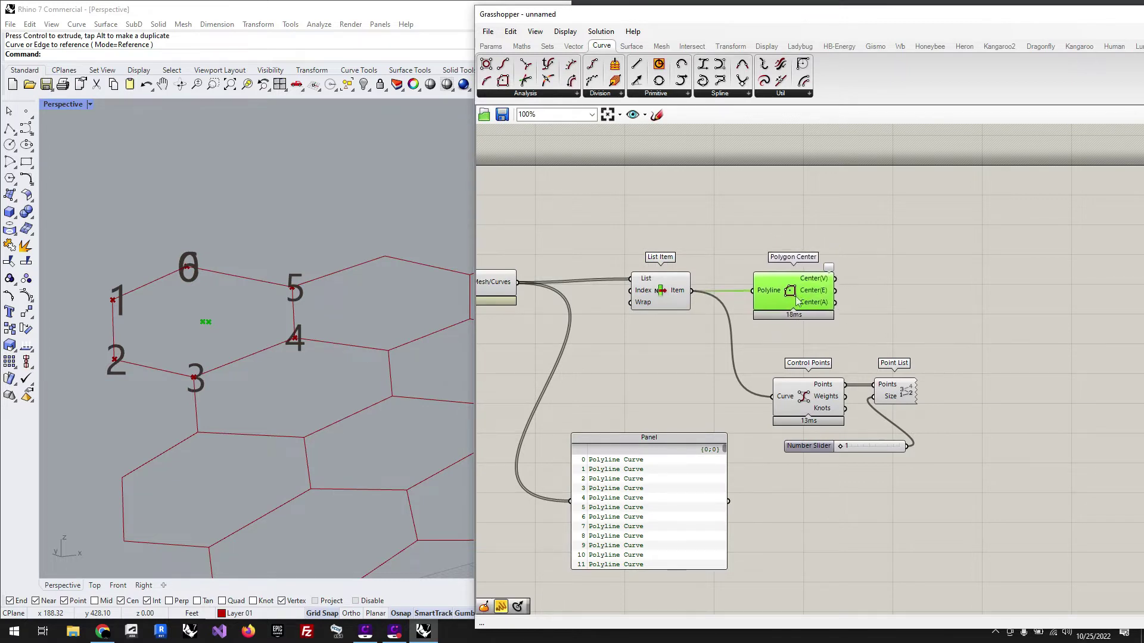
pyautogui.click(904, 254)
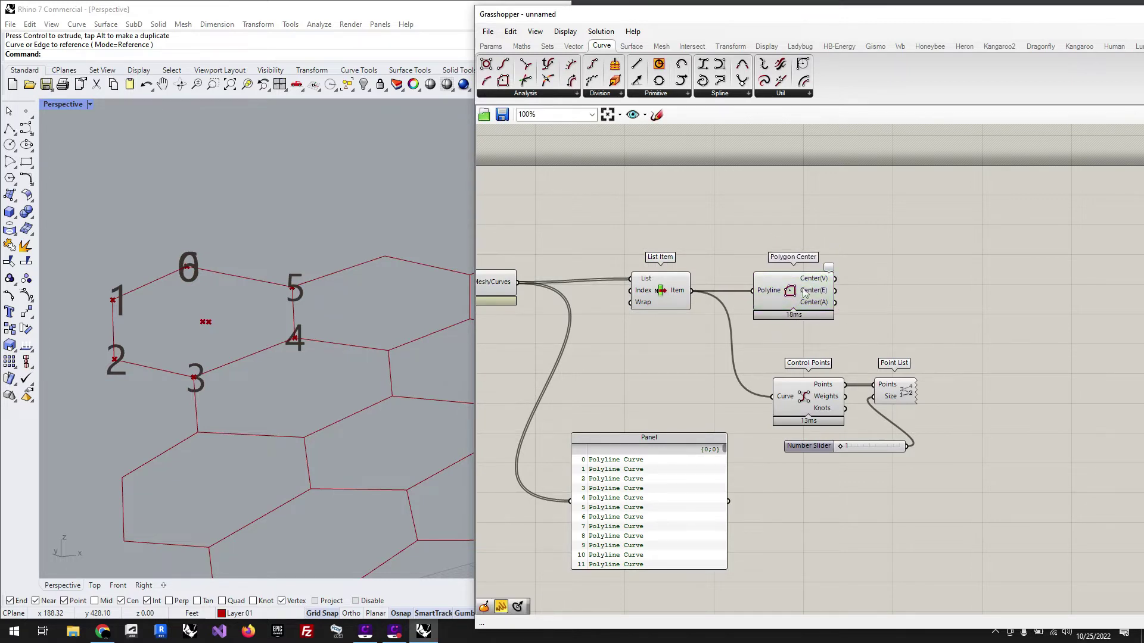
# Add an Average component near Polygon Center and connect the Points output of Control Points to its Input
pyautogui.doubleClick(950, 287)
pyautogui.write('av')
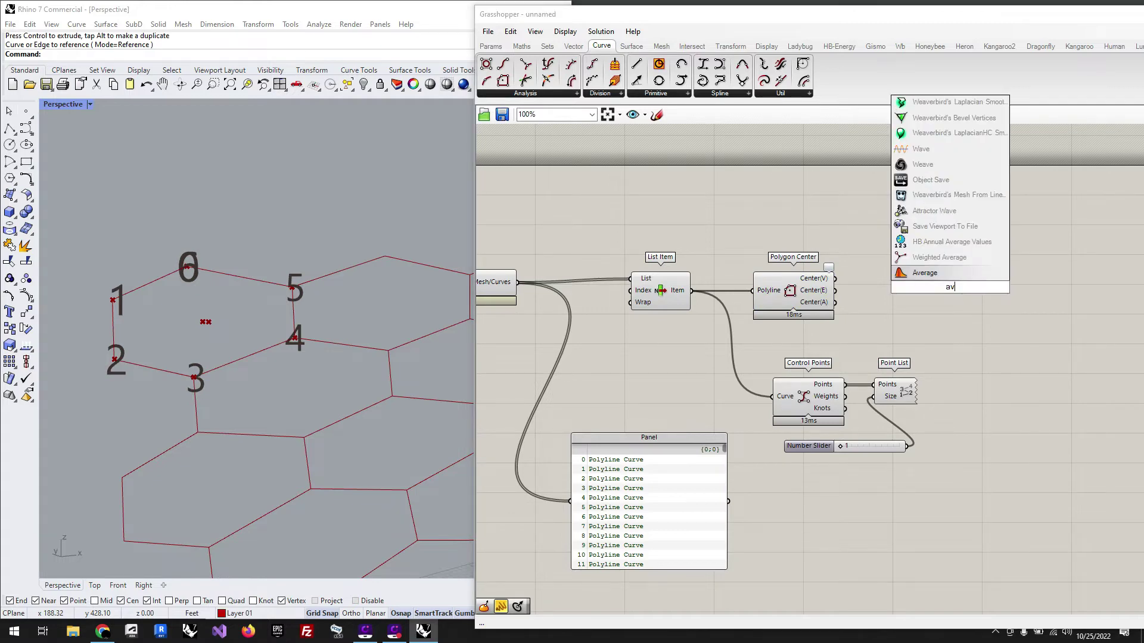
pyautogui.write('e')
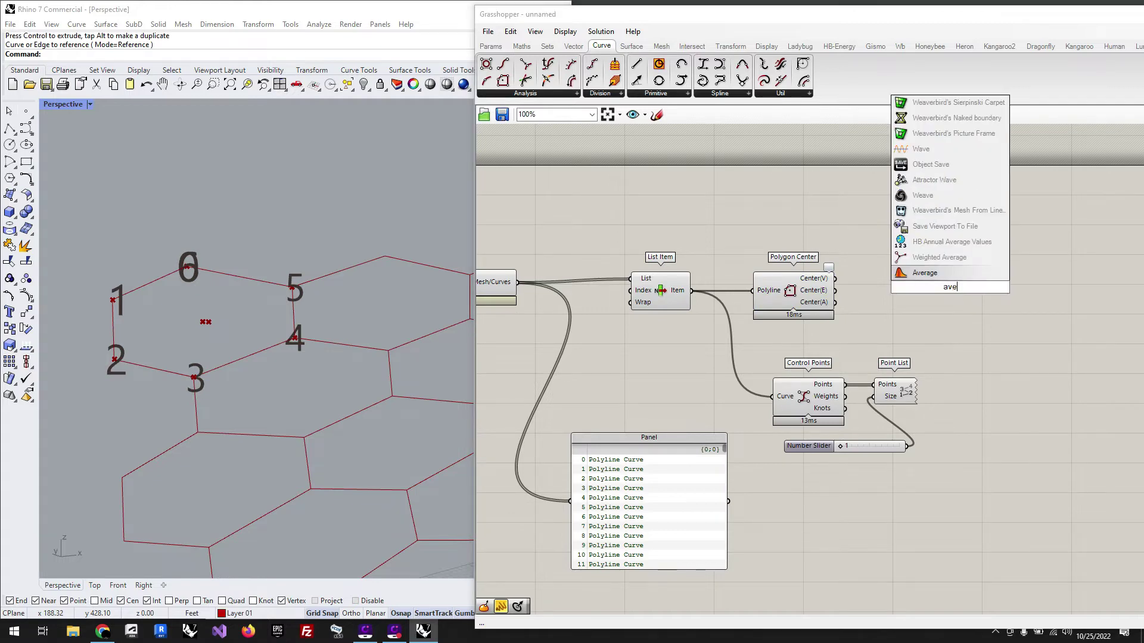
pyautogui.click(950, 274)
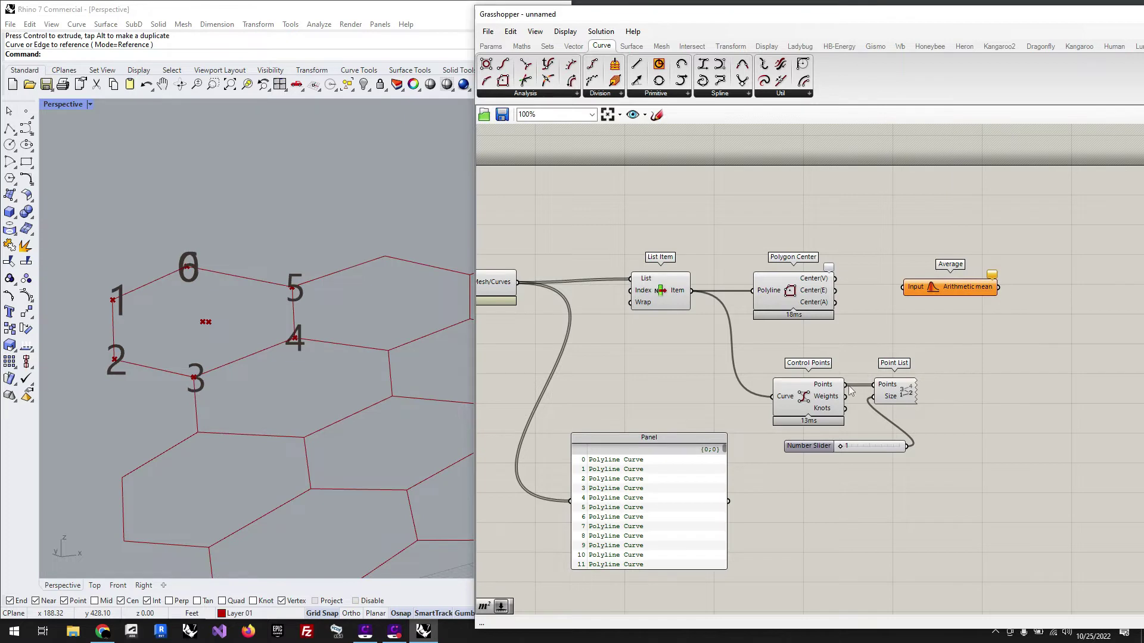
pyautogui.moveTo(846, 384); pyautogui.dragTo(953, 318)
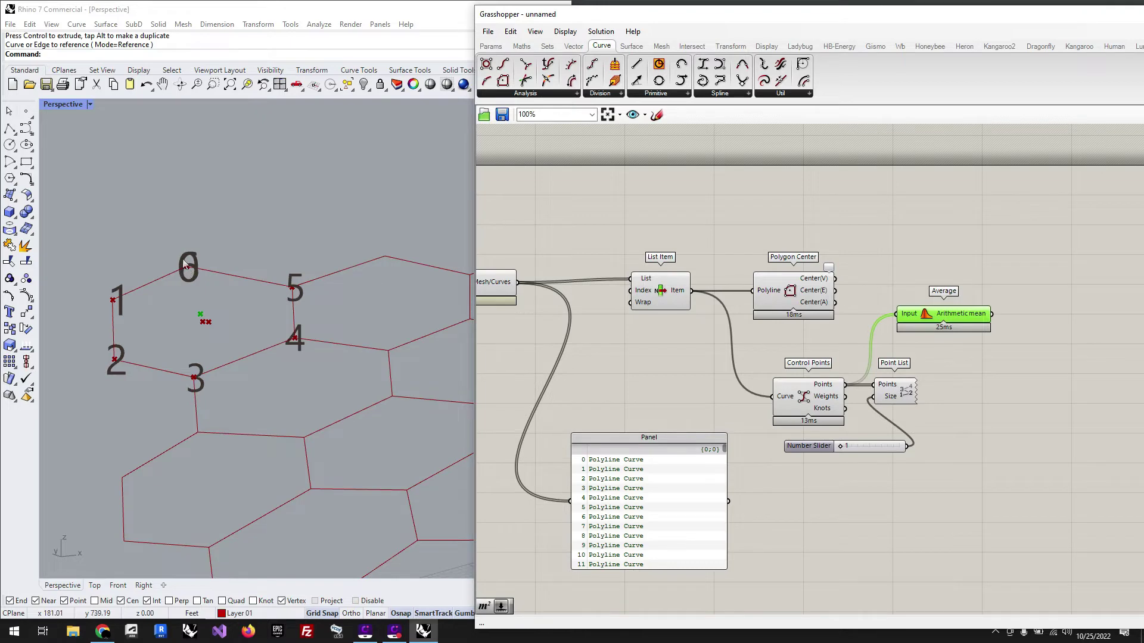
# Add a Cull Index component and connect the Points output of Control Points to its List input
pyautogui.doubleClick(877, 225)
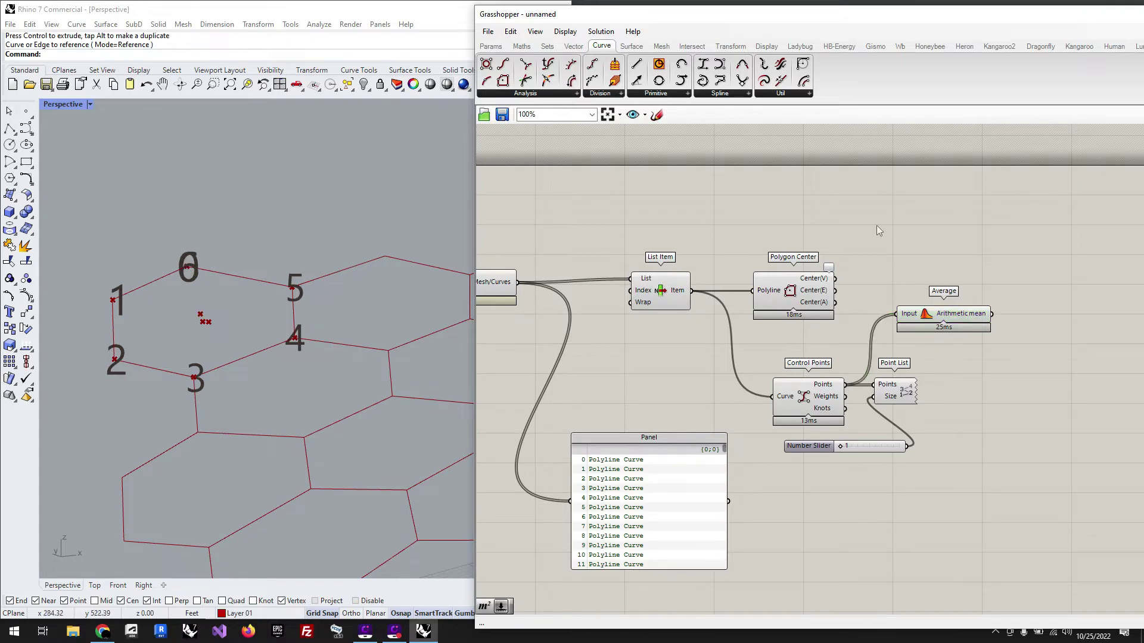
pyautogui.write('cull')
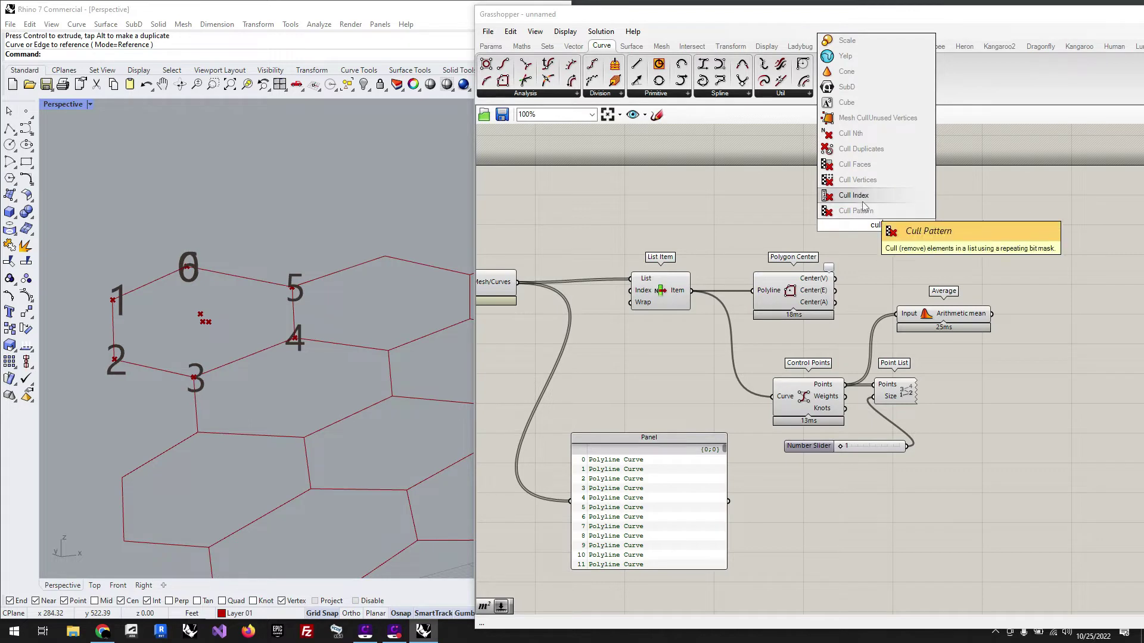
pyautogui.press('Up')
pyautogui.press('Return')
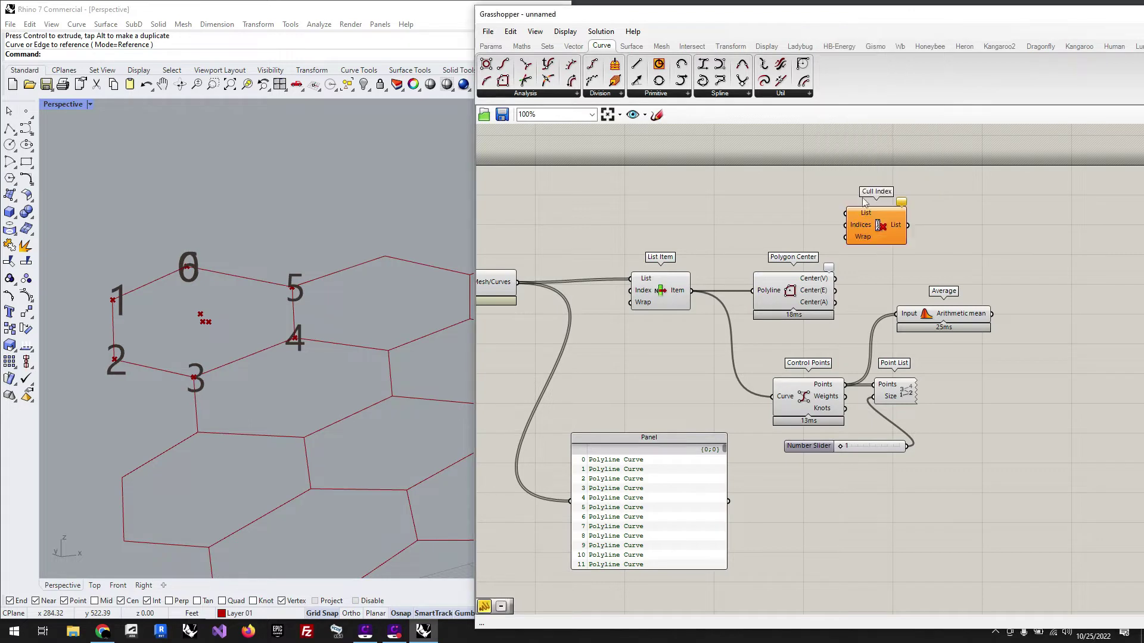
pyautogui.doubleClick(783, 228)
pyautogui.moveTo(845, 385); pyautogui.dragTo(849, 226)
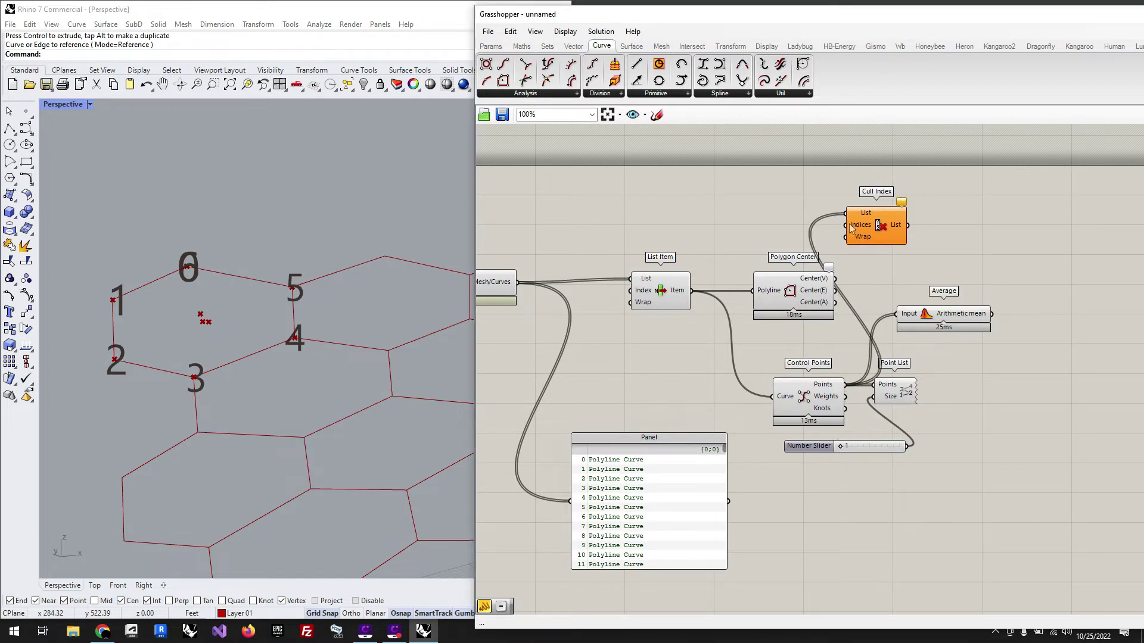
# Add a panel containing -1, connect it to Cull Index's Indices input, and place it beside that component
pyautogui.doubleClick(730, 226)
pyautogui.write('//-1')
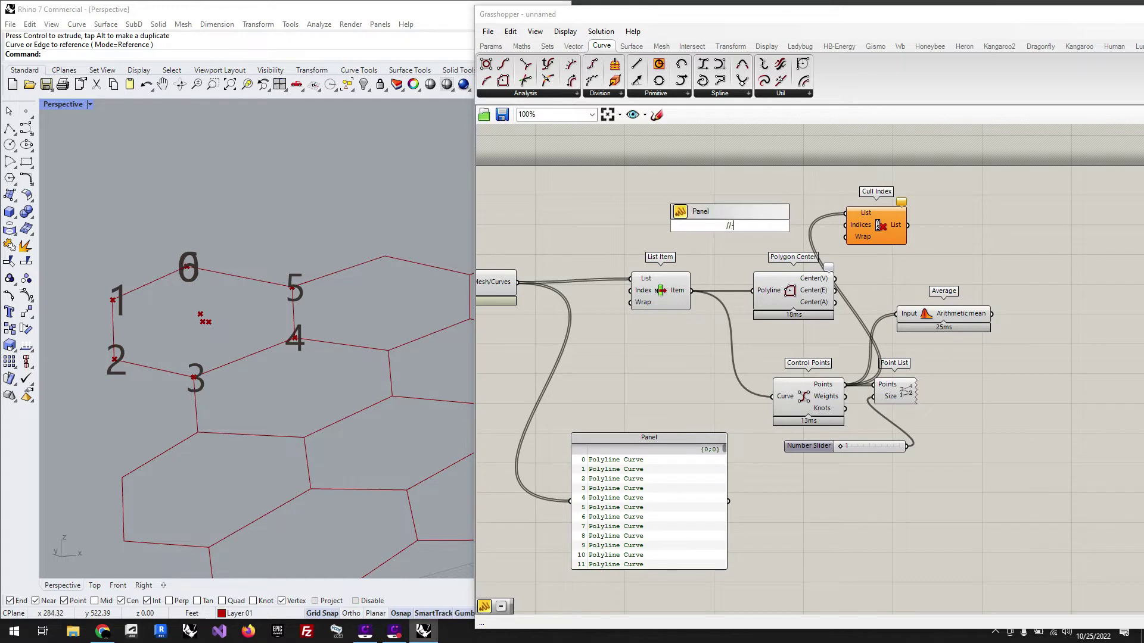
pyautogui.click(724, 211)
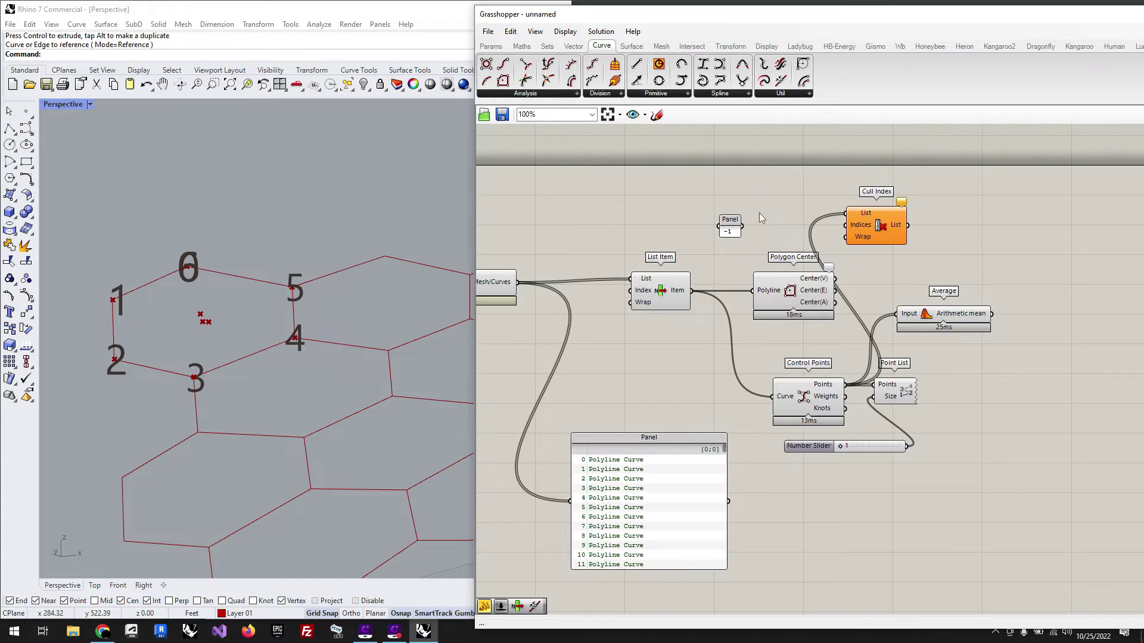
pyautogui.moveTo(742, 227); pyautogui.dragTo(846, 225)
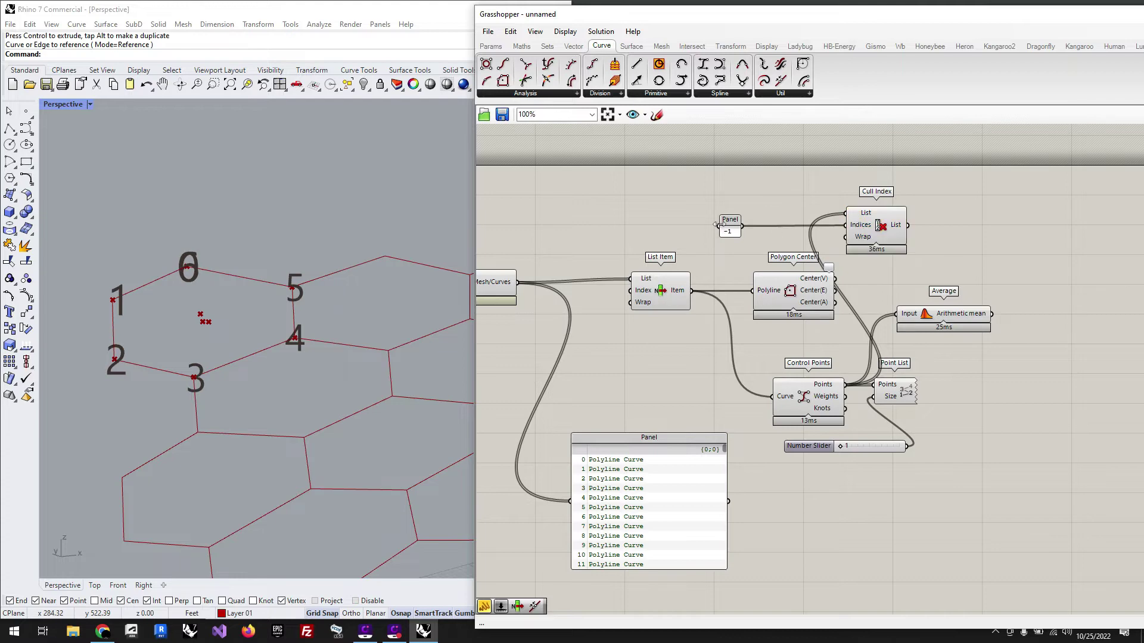
pyautogui.moveTo(733, 224); pyautogui.dragTo(828, 224)
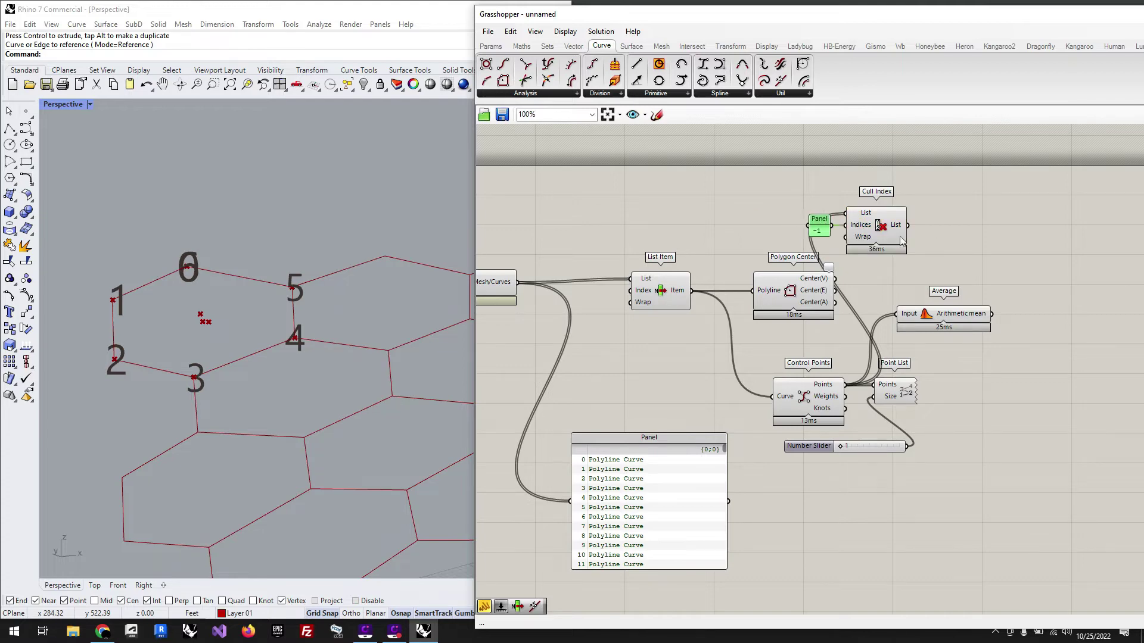
# Replace Point List's Points source with the Cull Index output and spread Average, Cull Index, Point List and its slider apart
pyautogui.moveTo(907, 225); pyautogui.dragTo(873, 384)
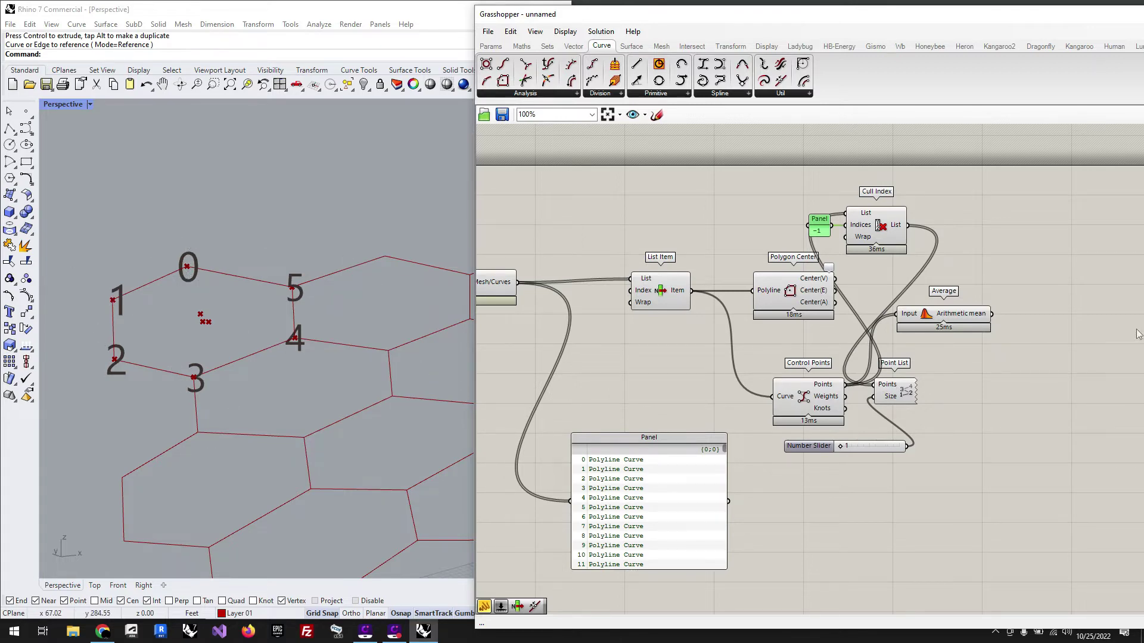
pyautogui.click(1082, 175)
pyautogui.moveTo(926, 318); pyautogui.dragTo(1050, 355)
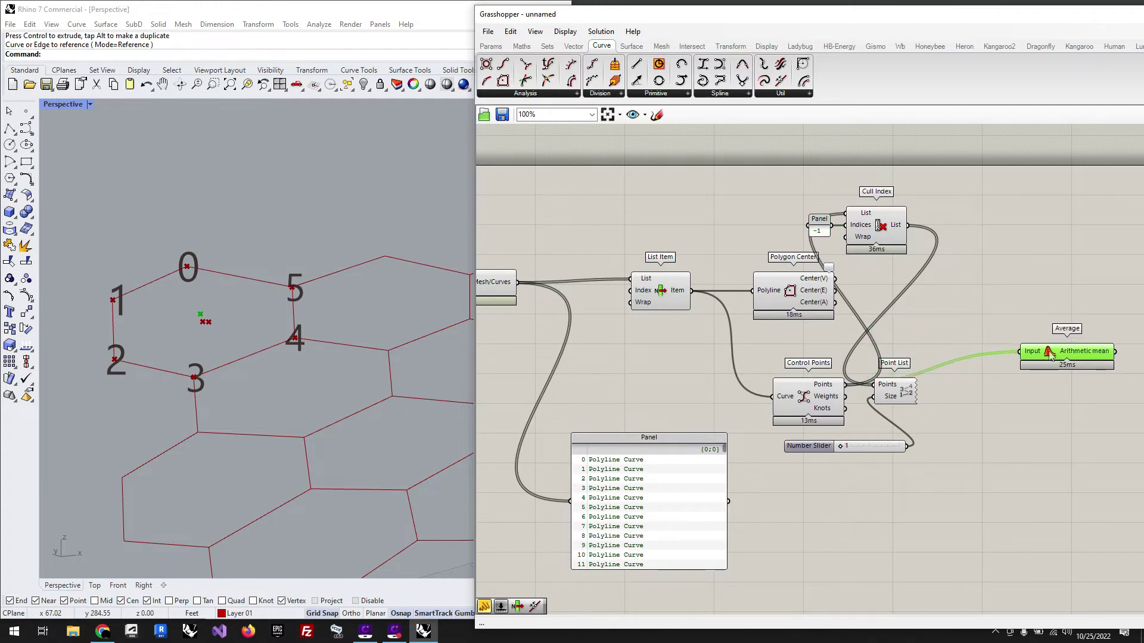
pyautogui.moveTo(886, 238); pyautogui.dragTo(940, 322)
pyautogui.click(902, 401)
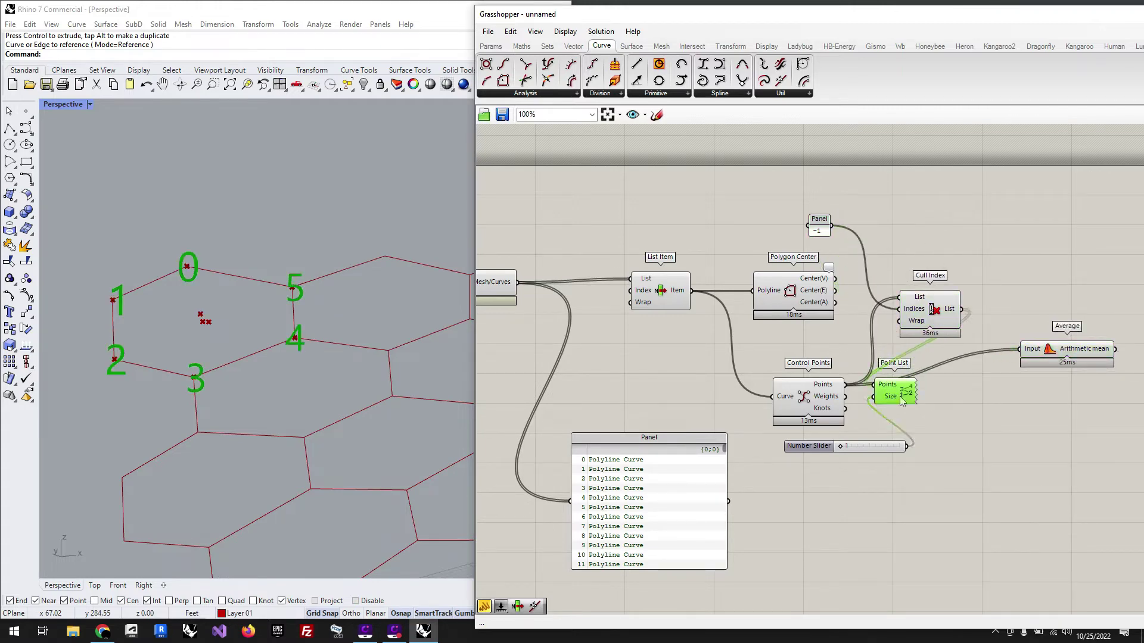
pyautogui.moveTo(902, 400); pyautogui.dragTo(1048, 487)
pyautogui.moveTo(933, 505); pyautogui.dragTo(947, 535)
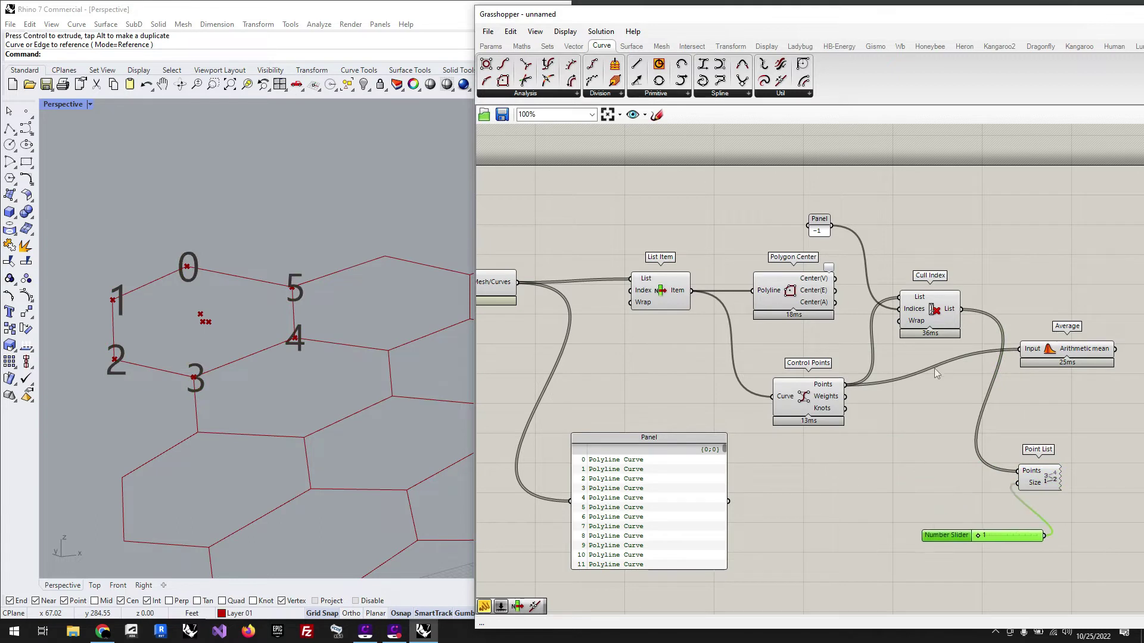
# Align Cull Index and its -1 panel beside Control Points, and feed the culled list into Average's Input instead
pyautogui.moveTo(937, 318); pyautogui.dragTo(978, 406)
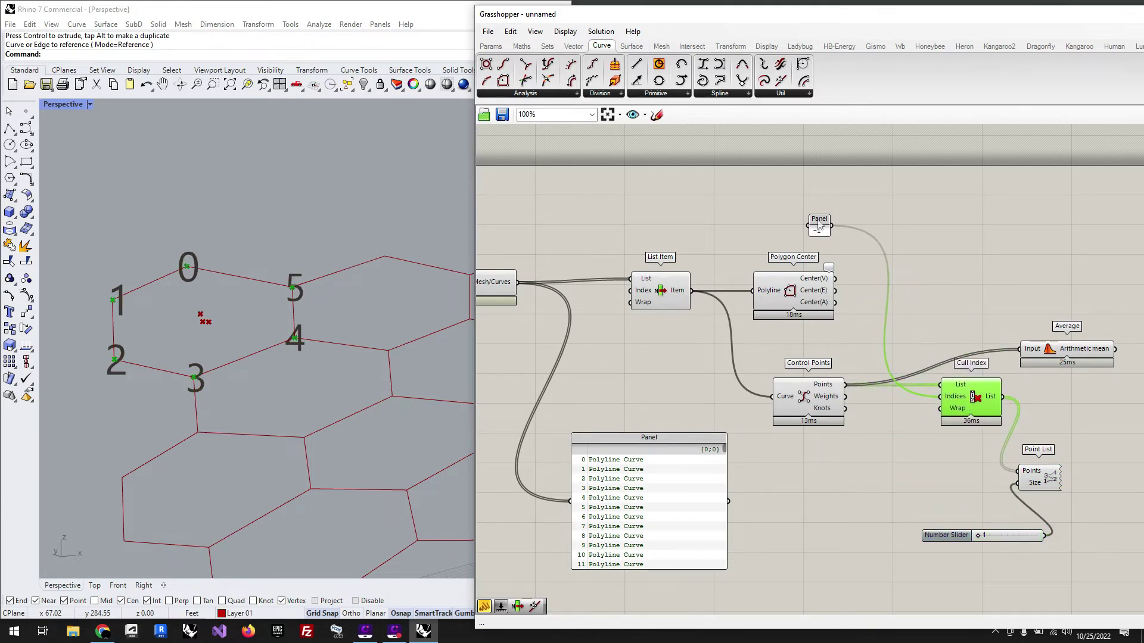
pyautogui.moveTo(820, 225); pyautogui.dragTo(915, 408)
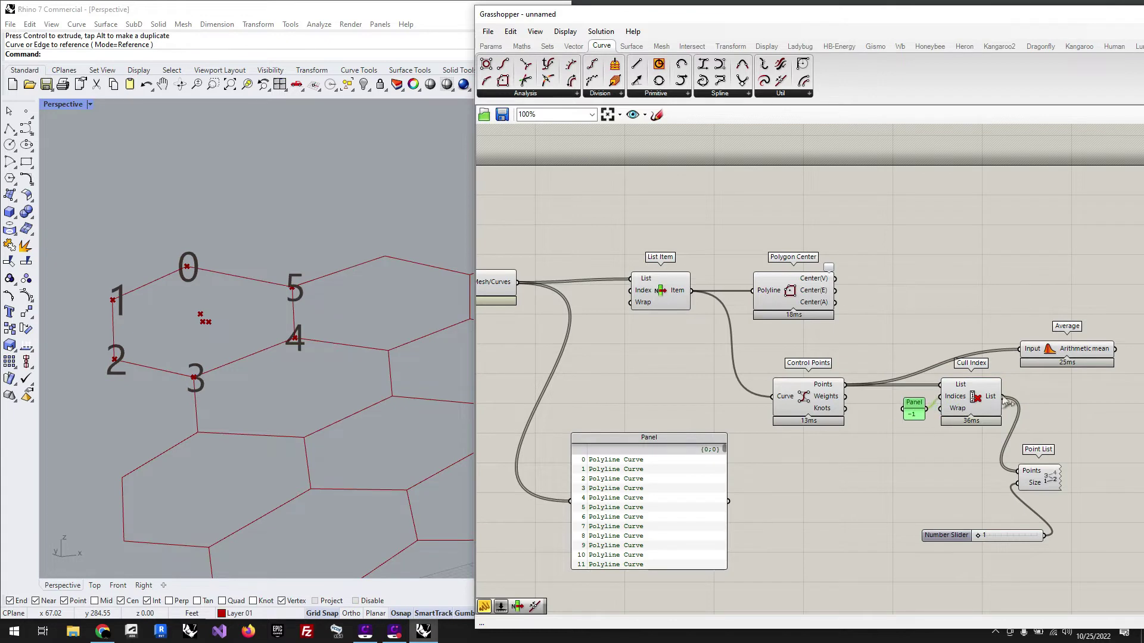
pyautogui.moveTo(1006, 401); pyautogui.dragTo(1071, 399)
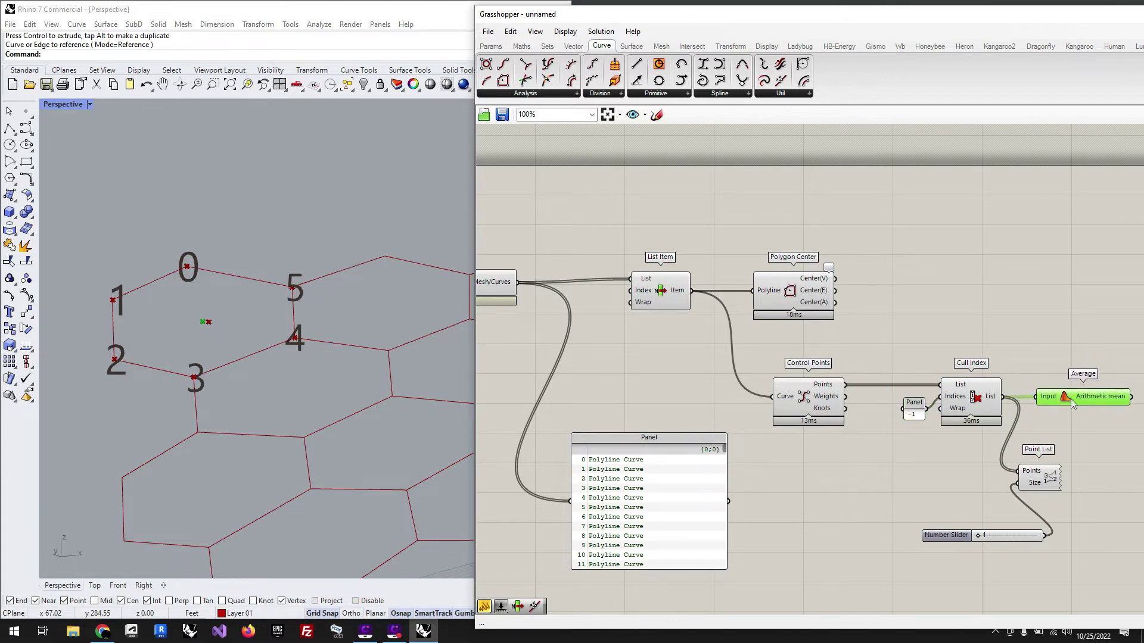
# Compare the Polygon Center points with the Average point in the viewport, and delete the Polygon Center component
pyautogui.click(810, 301)
pyautogui.click(882, 299)
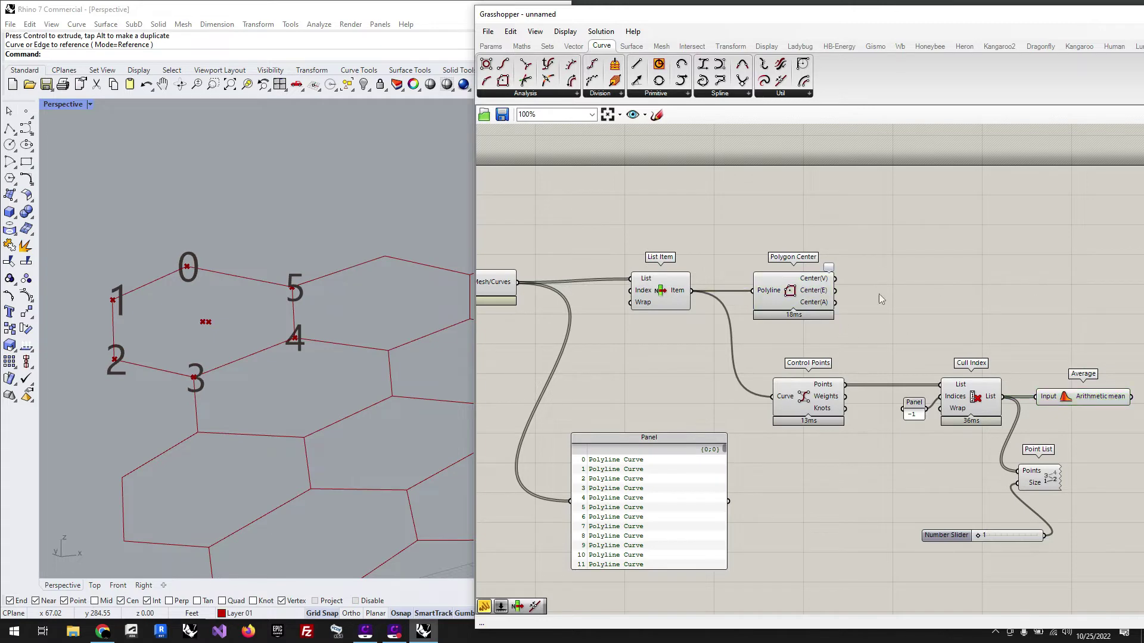
pyautogui.click(800, 296)
pyautogui.click(885, 265)
pyautogui.moveTo(811, 282)
pyautogui.click(789, 290)
pyautogui.press('Delete')
pyautogui.click(1079, 401)
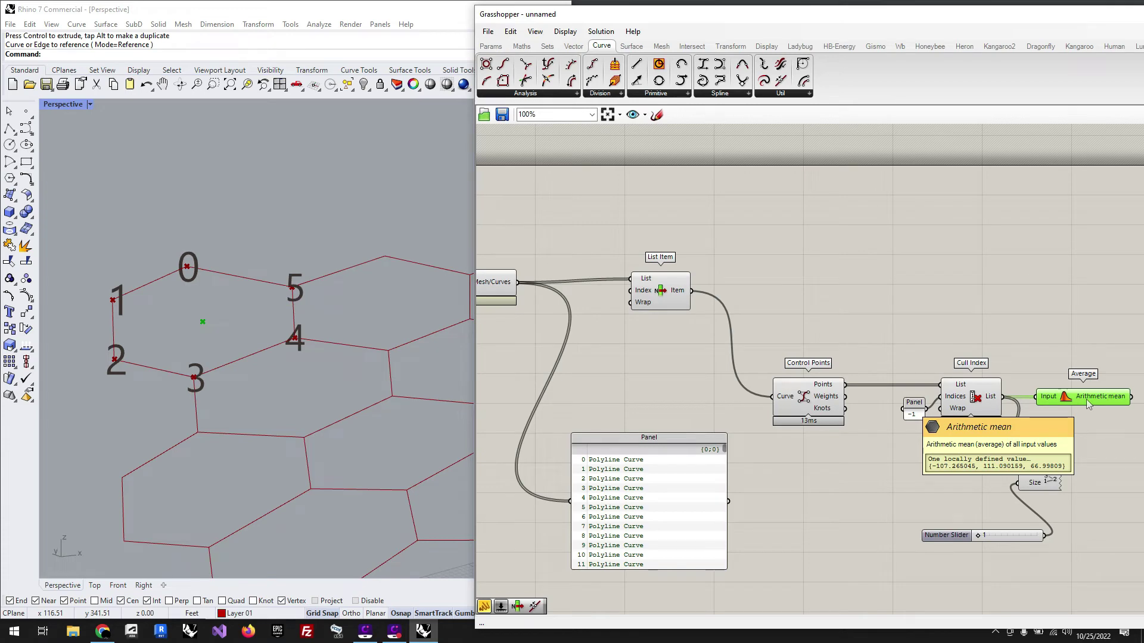
# Move Cull Index with its -1 panel, and the Average component, slightly closer to Control Points
pyautogui.click(1026, 285)
pyautogui.scroll(-4, 900, 264)
pyautogui.scroll(4, 995, 373)
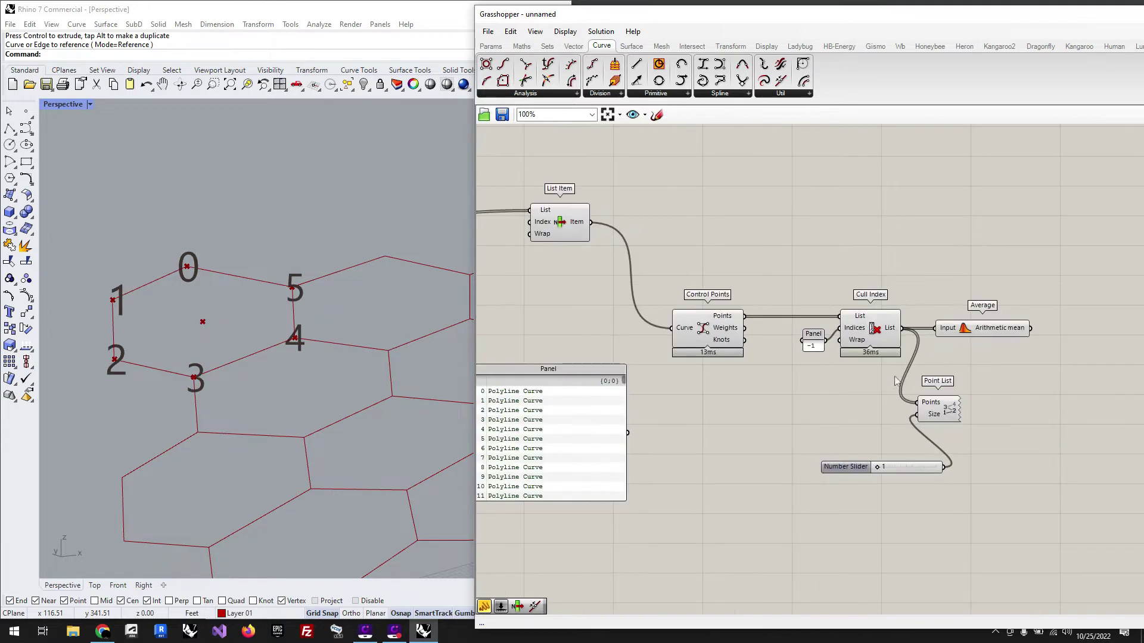
pyautogui.moveTo(886, 384); pyautogui.dragTo(784, 312)
pyautogui.moveTo(869, 346); pyautogui.dragTo(847, 345)
pyautogui.click(842, 392)
pyautogui.click(960, 333)
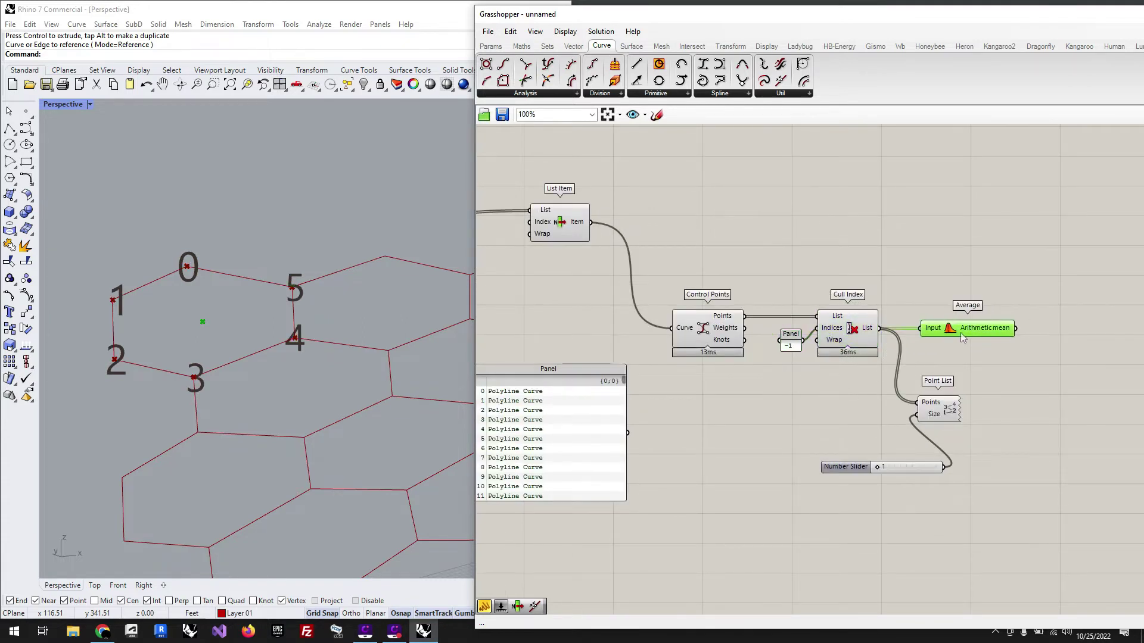
pyautogui.click(932, 270)
# Undo the direct connection from Loft to Triangle Panels B and the removal of the Rebuild Surface component
pyautogui.scroll(-3, 756, 261)
pyautogui.scroll(3, 1027, 307)
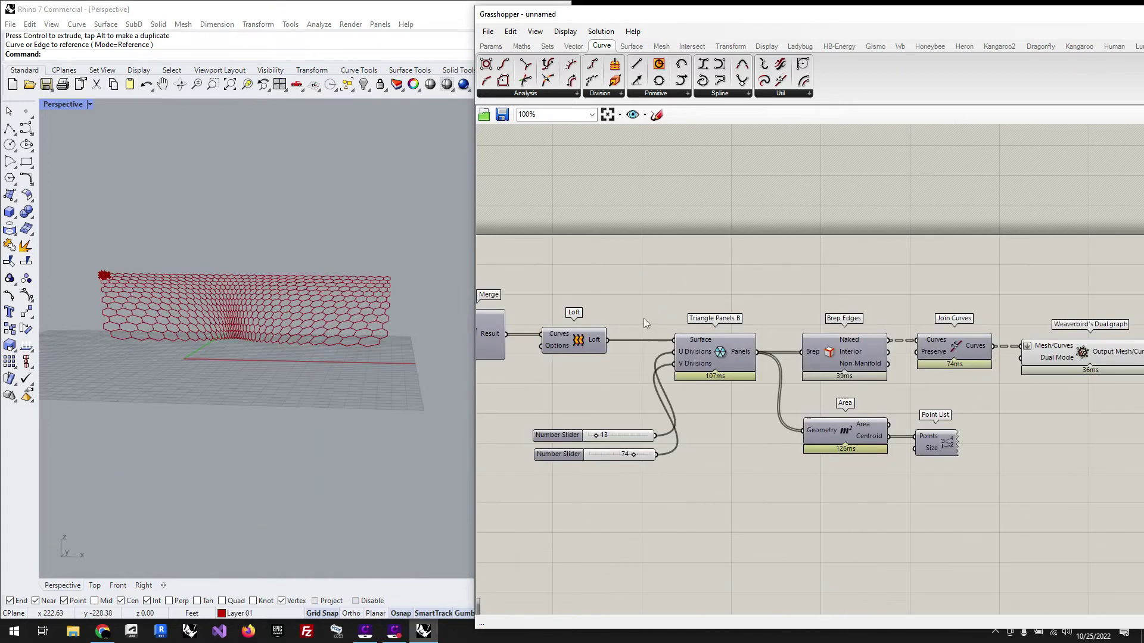
pyautogui.hotkey('ctrl', 'z')
pyautogui.hotkey('ctrl', 'z')
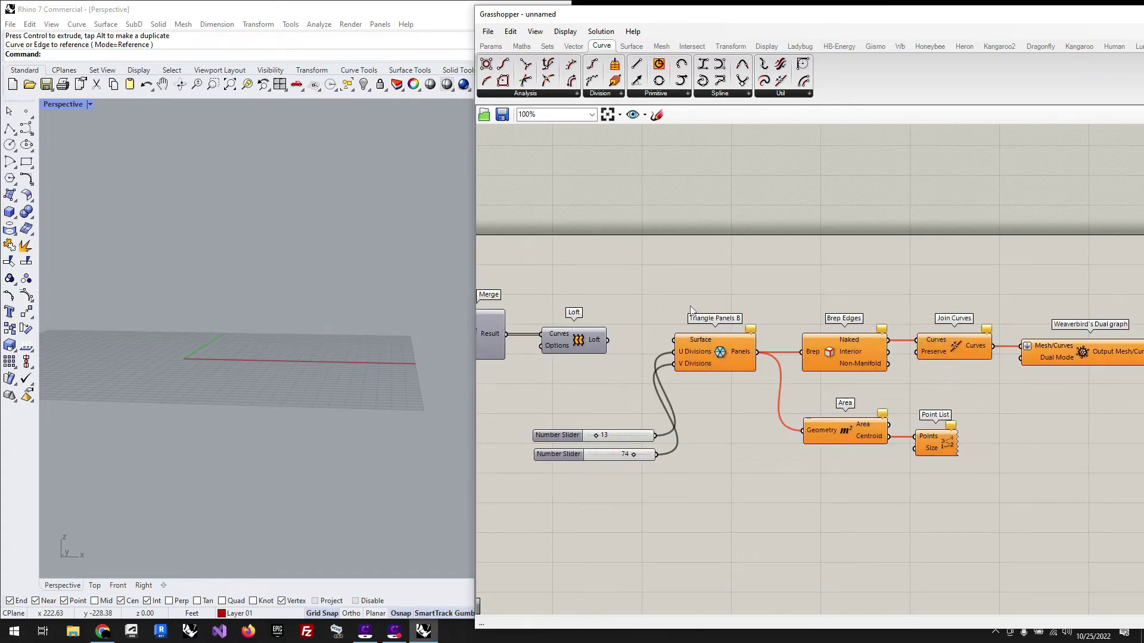
# Shift the components downstream of Rebuild Surface away from Loft and place Rebuild Surface in line between Loft and Triangle Panels B
pyautogui.click(772, 283)
pyautogui.scroll(-5, 605, 352)
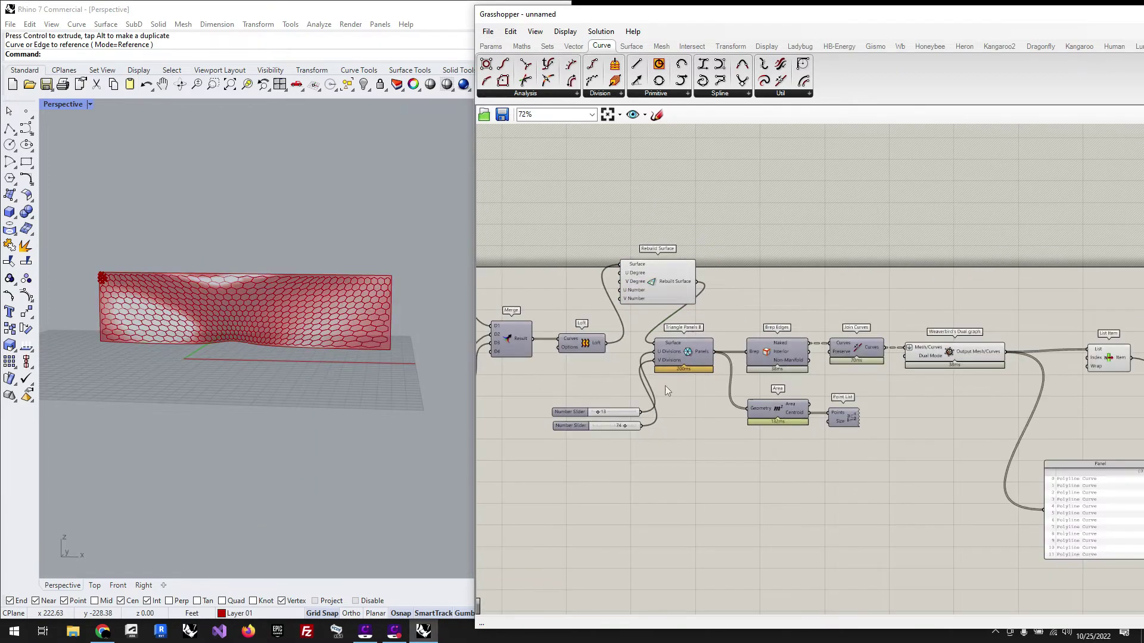
pyautogui.moveTo(1063, 538); pyautogui.dragTo(713, 380)
pyautogui.click(631, 372)
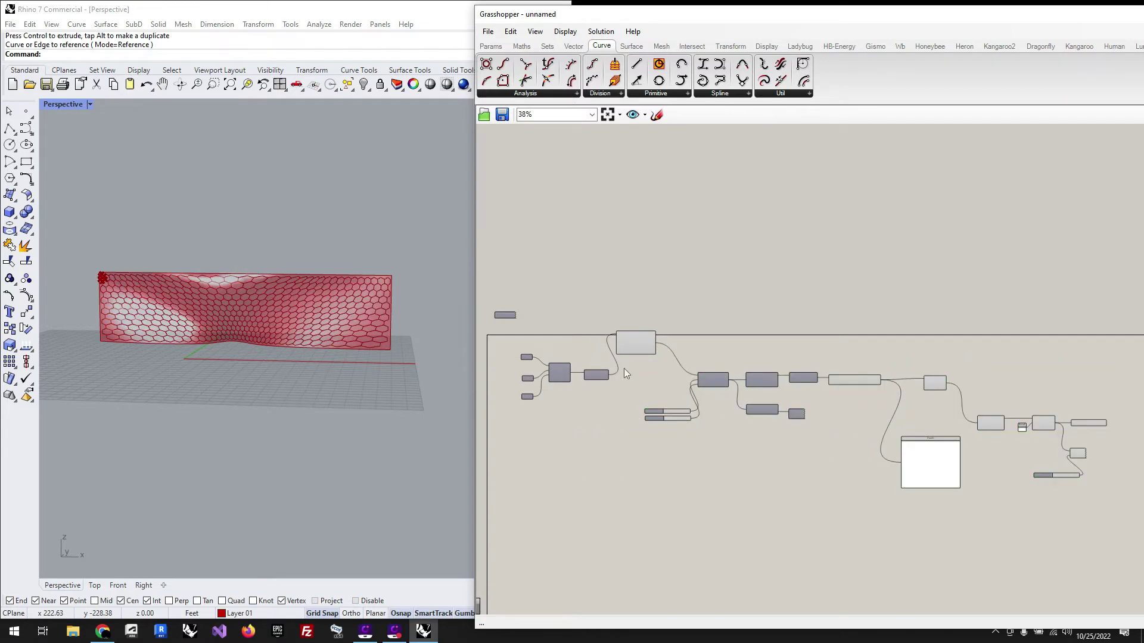
pyautogui.scroll(4, 624, 368)
pyautogui.click(659, 394)
pyautogui.moveTo(652, 409); pyautogui.dragTo(650, 412)
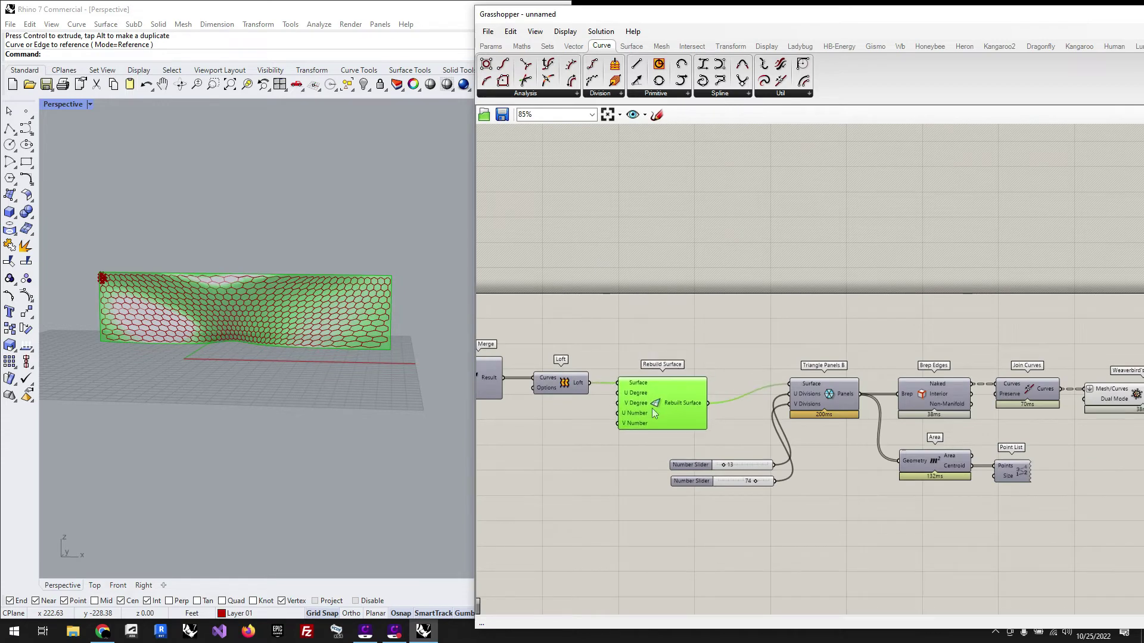
# Move all components downstream of Rebuild Surface, including the division sliders, as a group closer to it
pyautogui.click(780, 391)
pyautogui.scroll(-6, 656, 324)
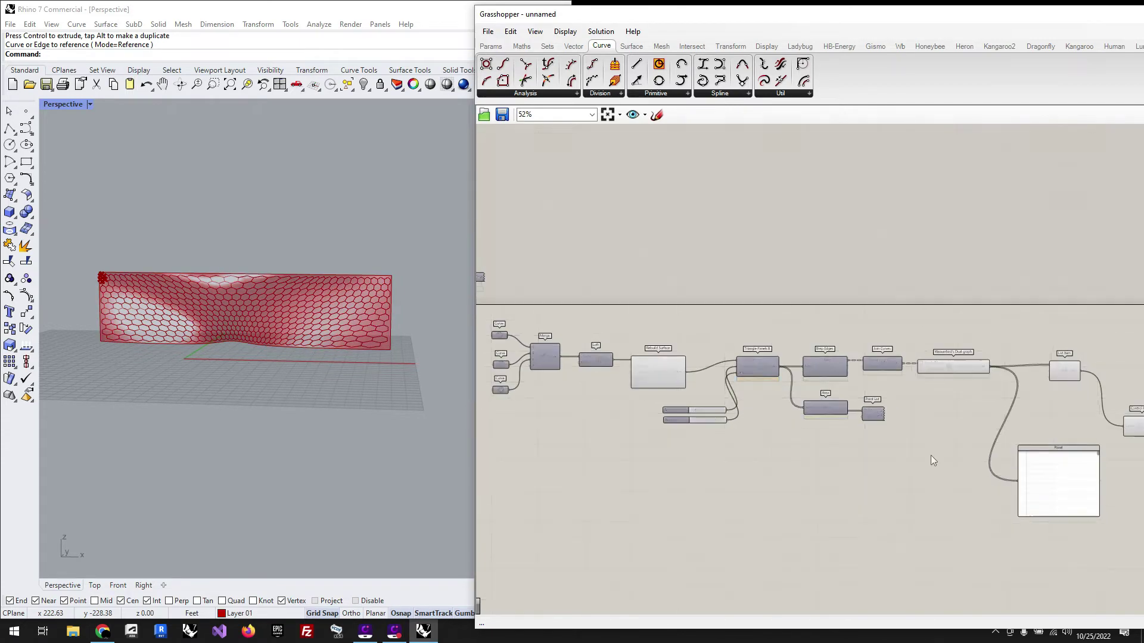
pyautogui.moveTo(1021, 510); pyautogui.dragTo(791, 398)
pyautogui.scroll(-1, 782, 439)
pyautogui.scroll(4, 783, 439)
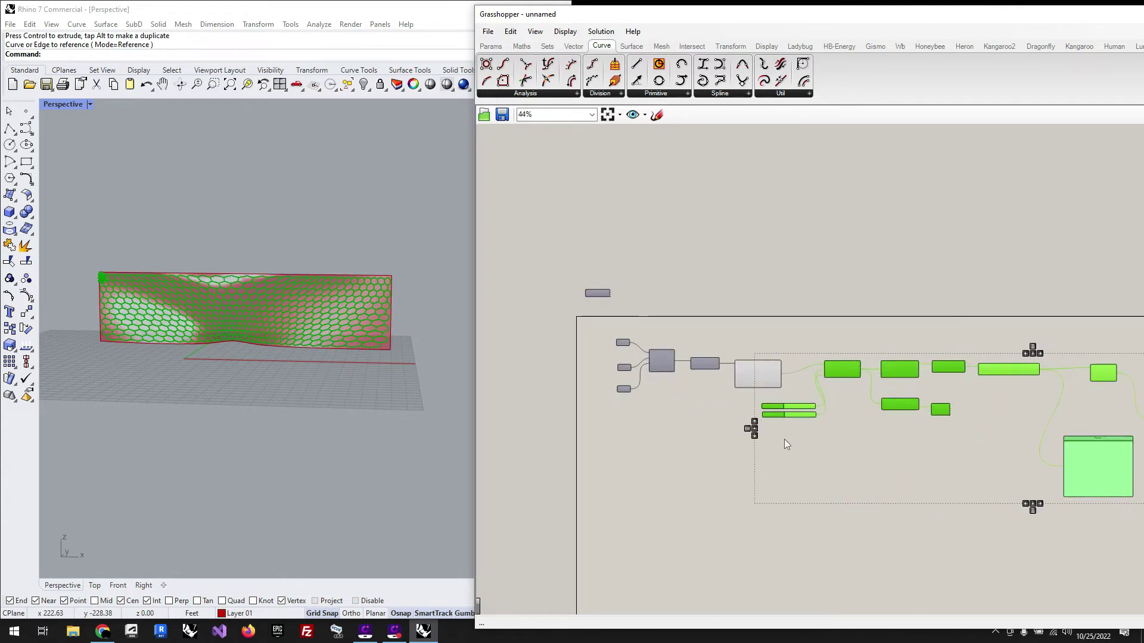
pyautogui.scroll(3, 842, 403)
pyautogui.moveTo(839, 365); pyautogui.dragTo(810, 375)
pyautogui.click(757, 390)
# Try the Loft output directly in Triangle Panels B's Surface input, and reconnect the Rebuild Surface output in its place
pyautogui.moveTo(622, 324); pyautogui.dragTo(788, 345)
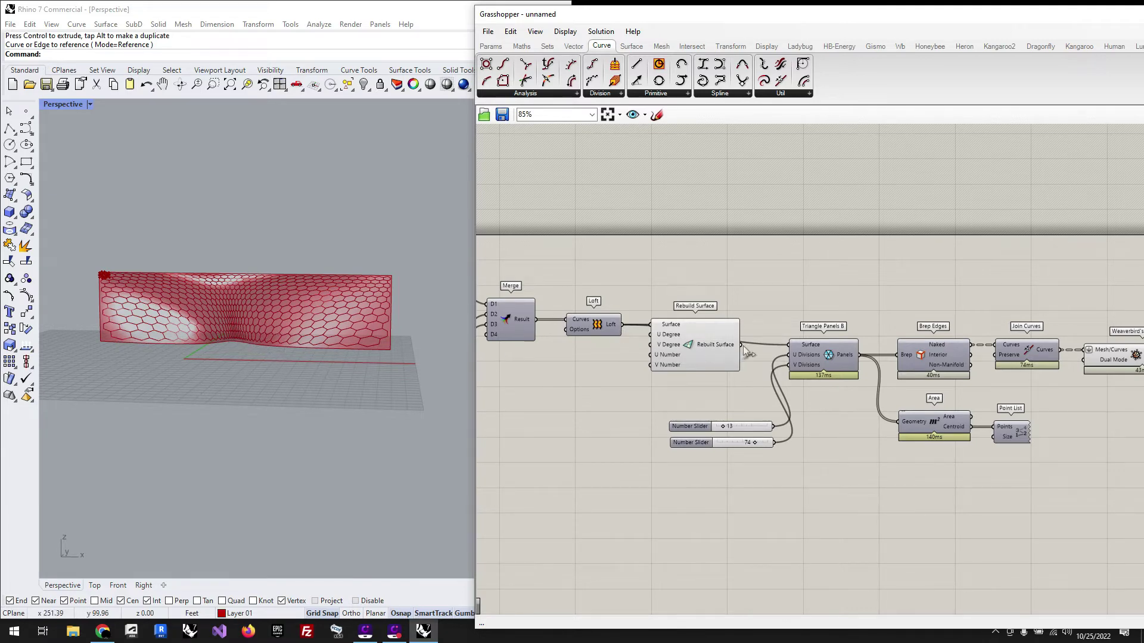
pyautogui.moveTo(741, 346); pyautogui.dragTo(795, 349)
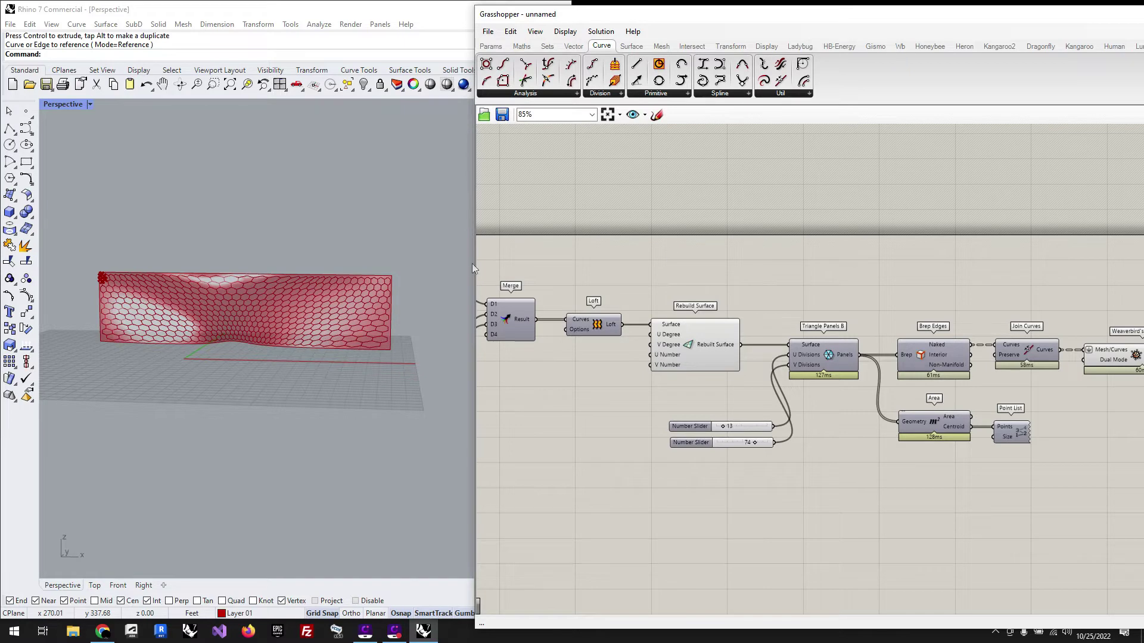
# Inspect the numbered hexagon corners up close and turn off the preview of the Rebuild Surface component
pyautogui.scroll(4, 87, 268)
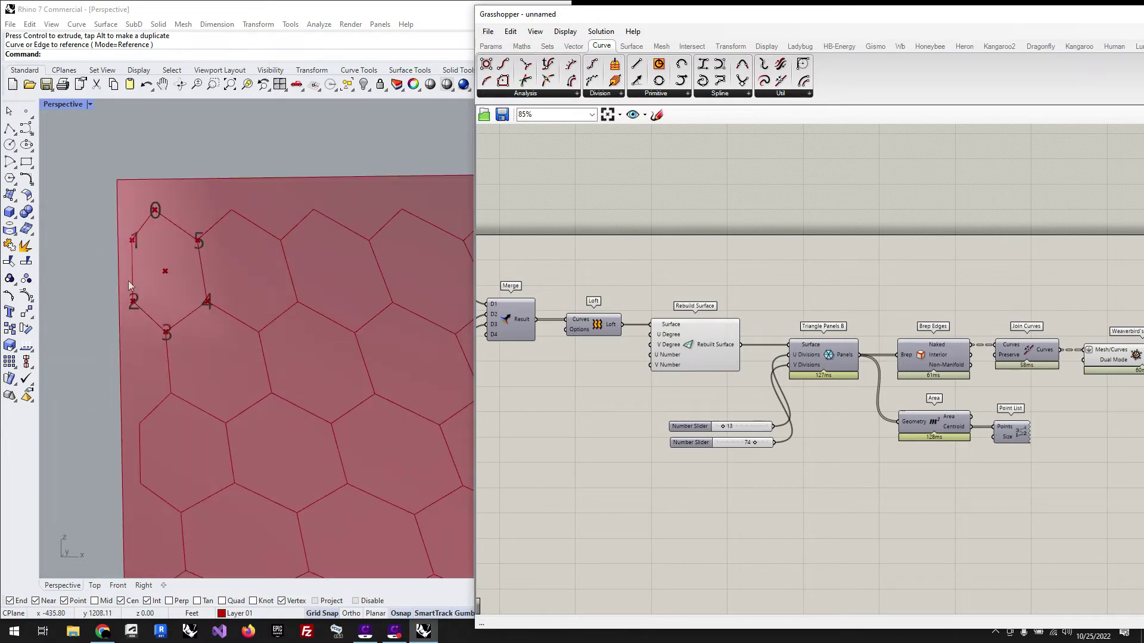
pyautogui.scroll(3, 252, 317)
pyautogui.scroll(-3, 156, 306)
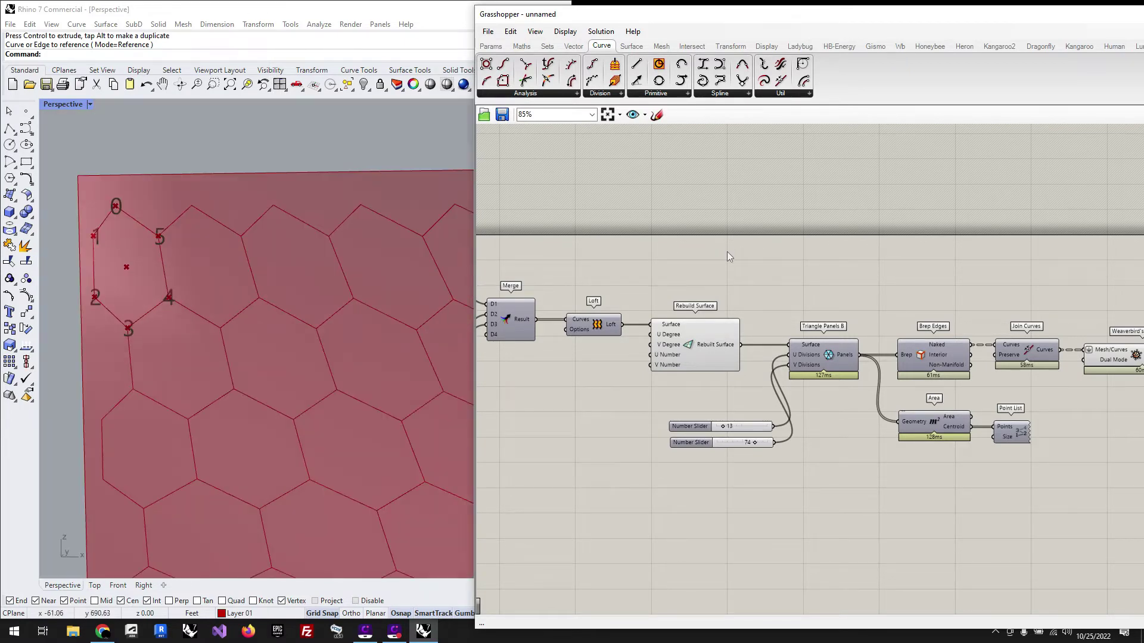
pyautogui.click(692, 352)
pyautogui.middleClick(691, 352)
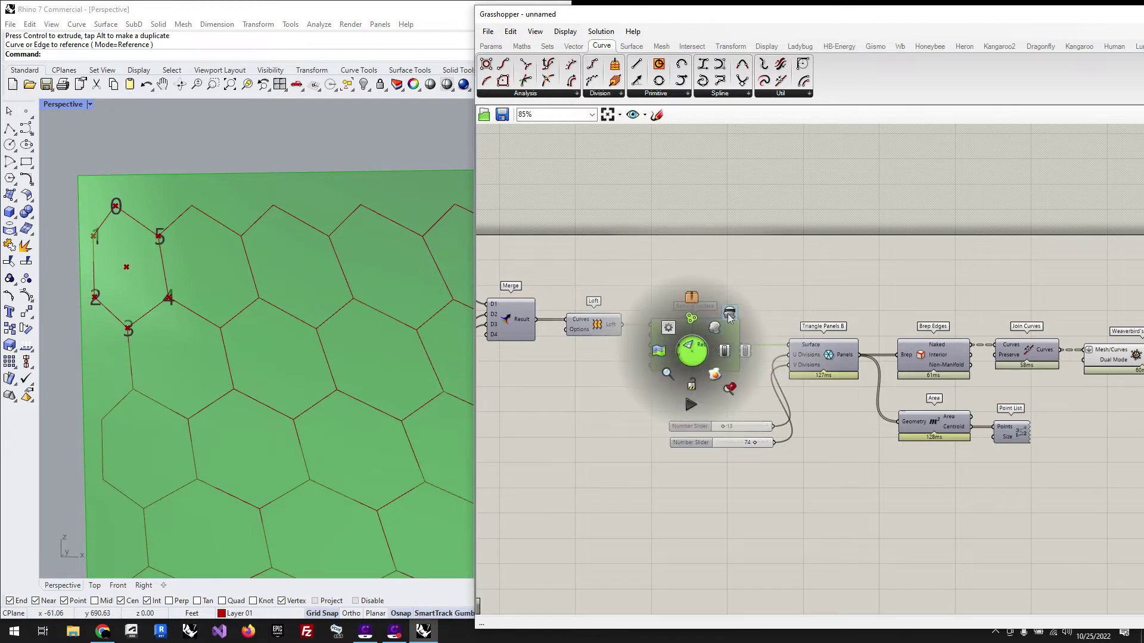
pyautogui.click(737, 313)
pyautogui.click(669, 280)
# Add a 4Point Surface component to the canvas downstream of the Average component
pyautogui.scroll(-6, 557, 298)
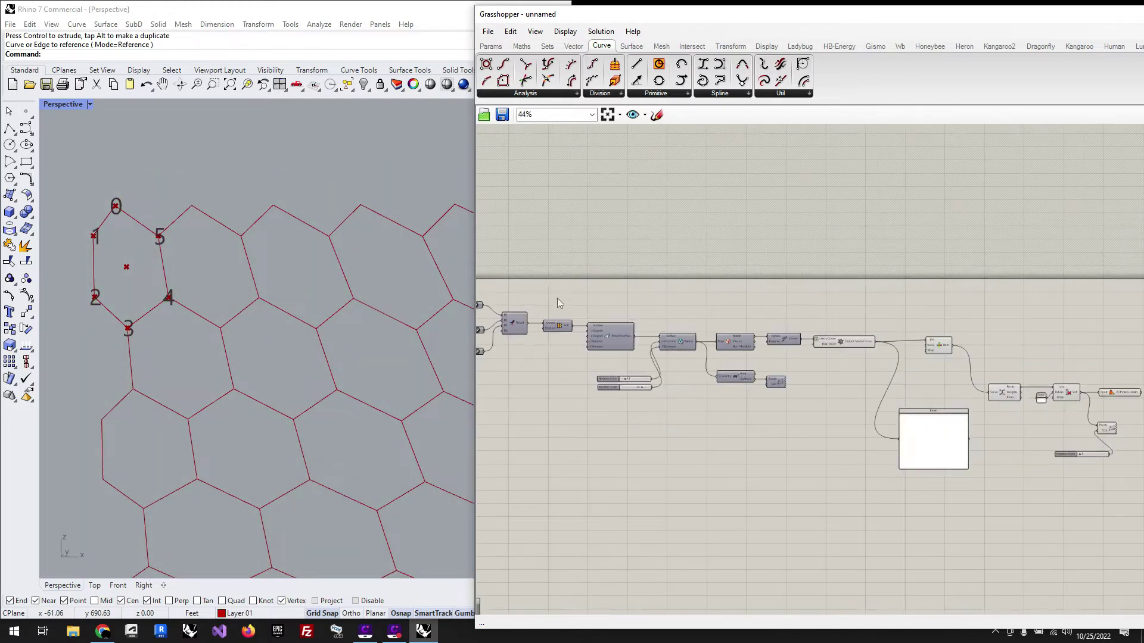
pyautogui.scroll(6, 828, 345)
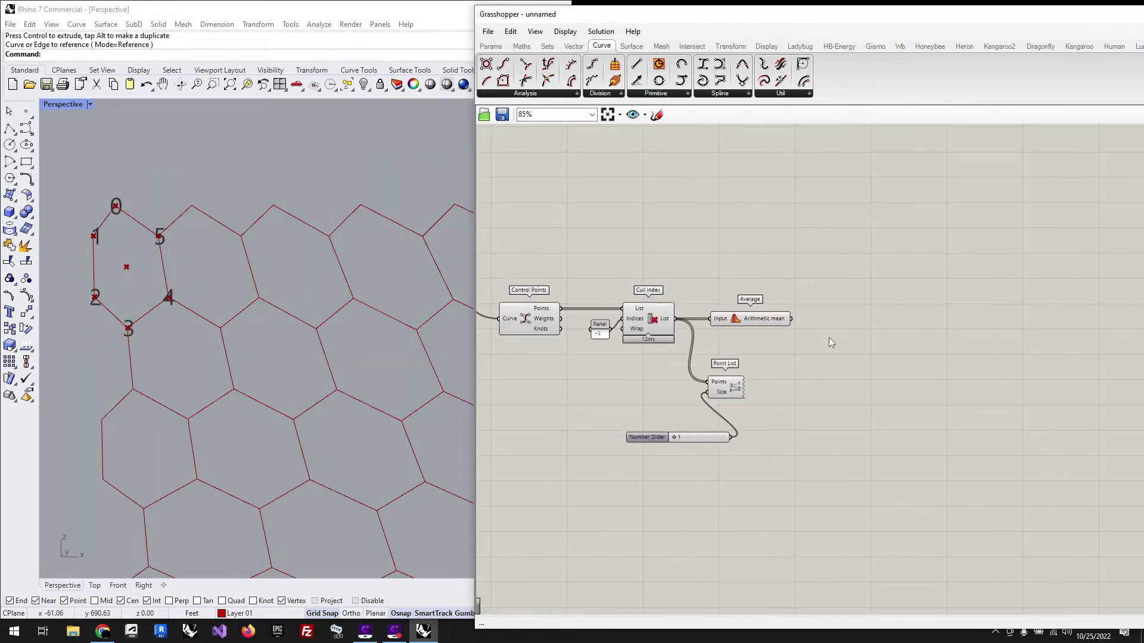
pyautogui.scroll(1, 855, 387)
pyautogui.click(734, 311)
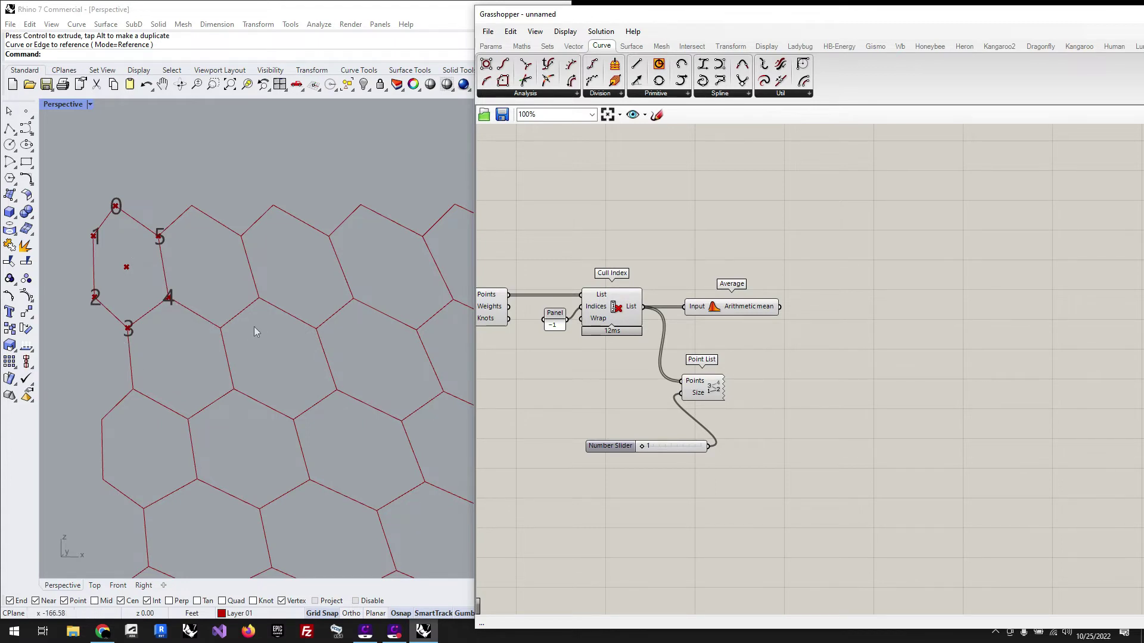
pyautogui.doubleClick(824, 318)
pyautogui.doubleClick(909, 288)
pyautogui.click(634, 48)
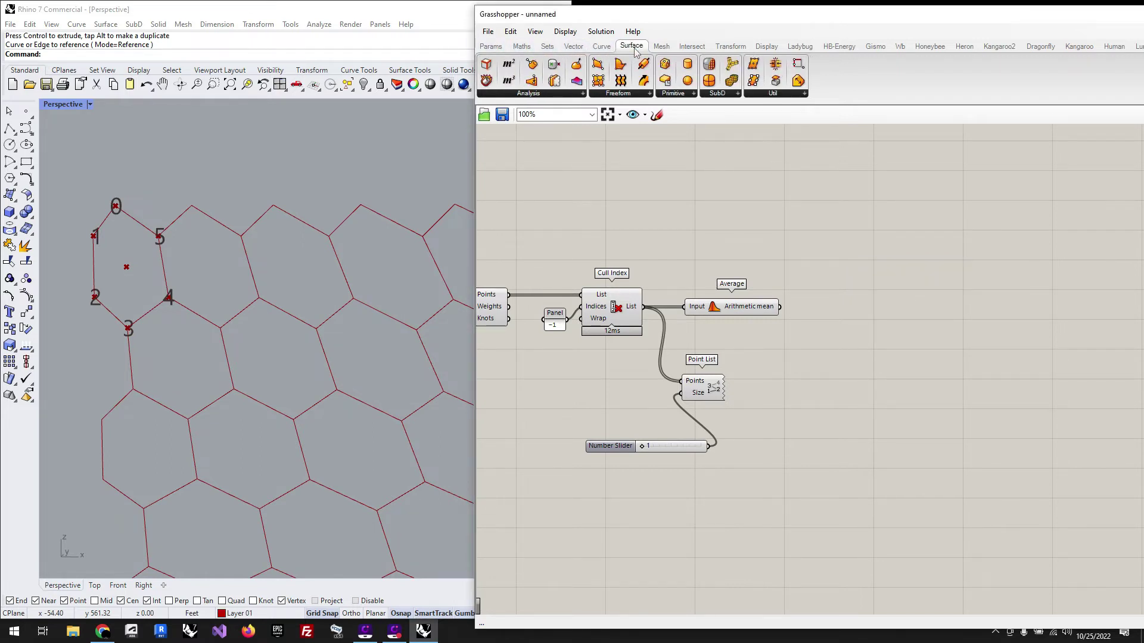
pyautogui.click(616, 95)
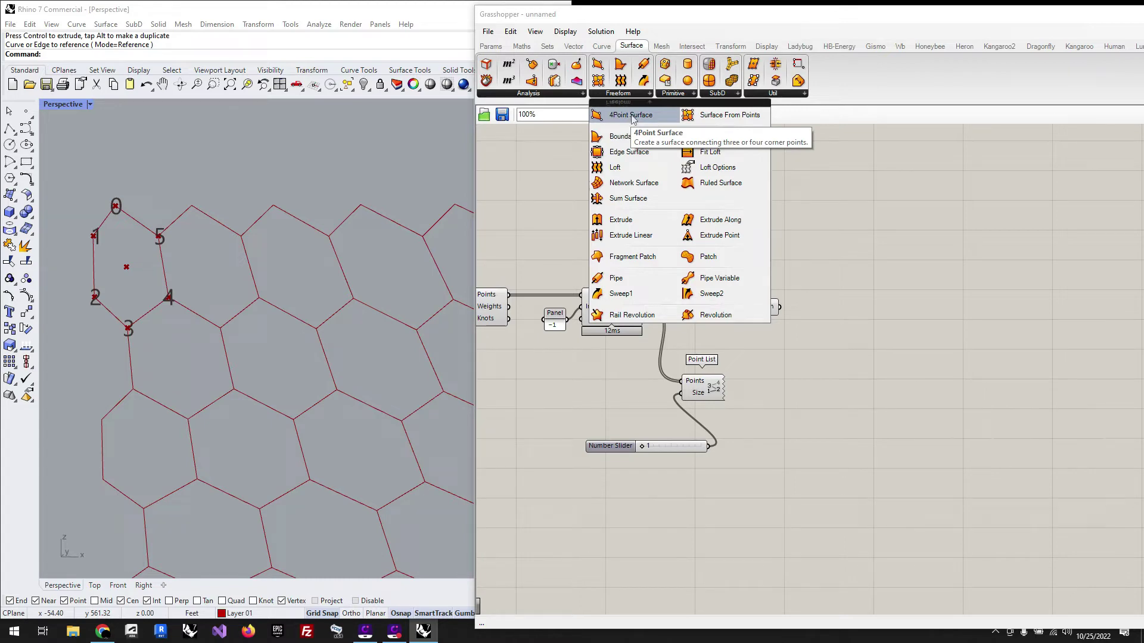
pyautogui.click(632, 120)
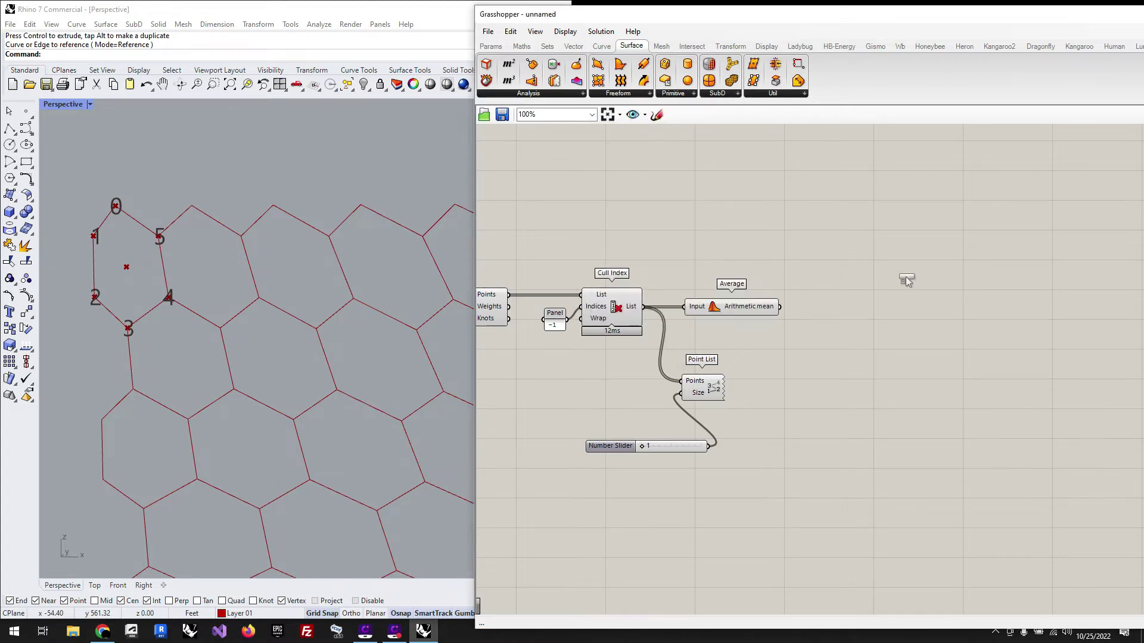
pyautogui.click(873, 335)
pyautogui.scroll(6, 876, 351)
pyautogui.scroll(-4, 880, 344)
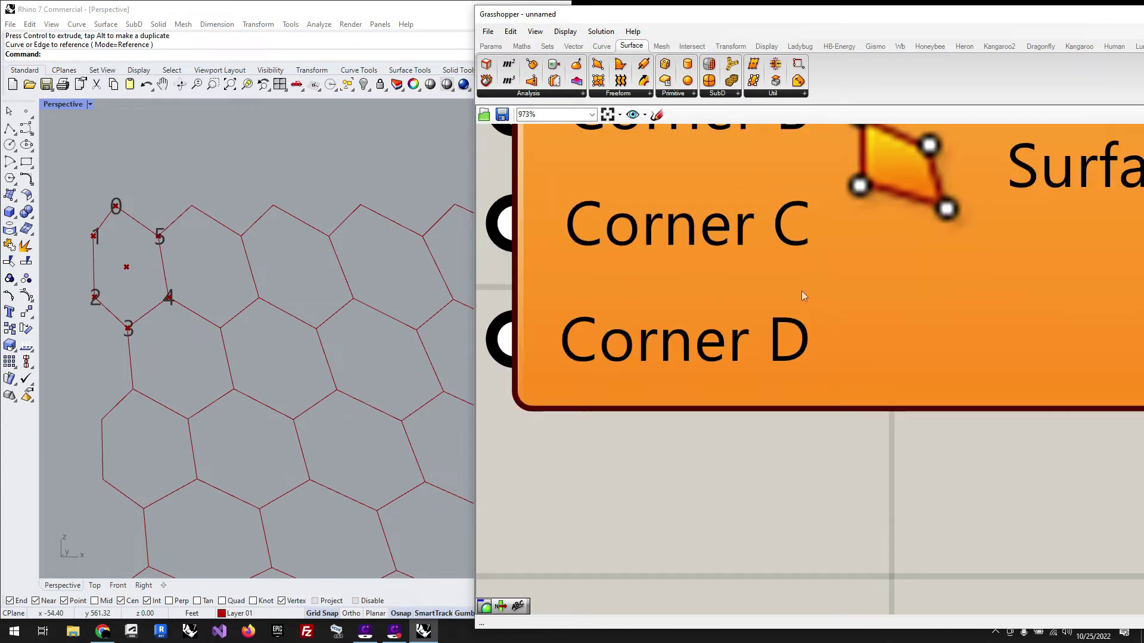
pyautogui.moveTo(835, 359); pyautogui.dragTo(911, 323)
# Move Average down near Point List, shift Cull Index up, and nudge 4Point Surface slightly to free space for another component
pyautogui.scroll(-4, 806, 377)
pyautogui.scroll(1, 800, 375)
pyautogui.click(801, 327)
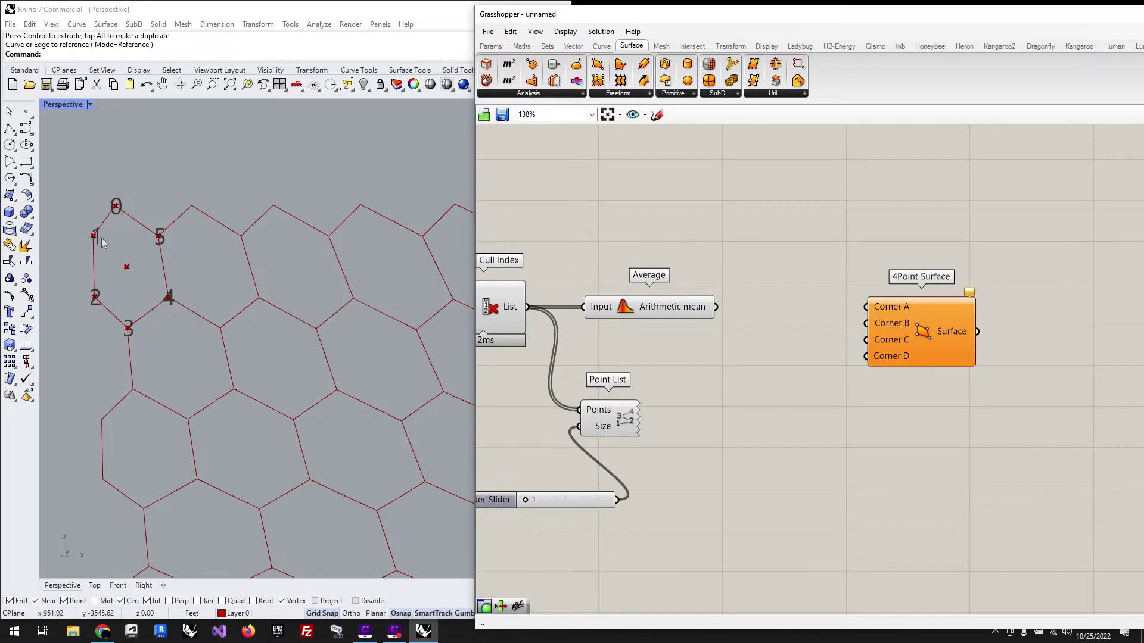
pyautogui.scroll(-1, 766, 369)
pyautogui.moveTo(690, 333); pyautogui.dragTo(691, 370)
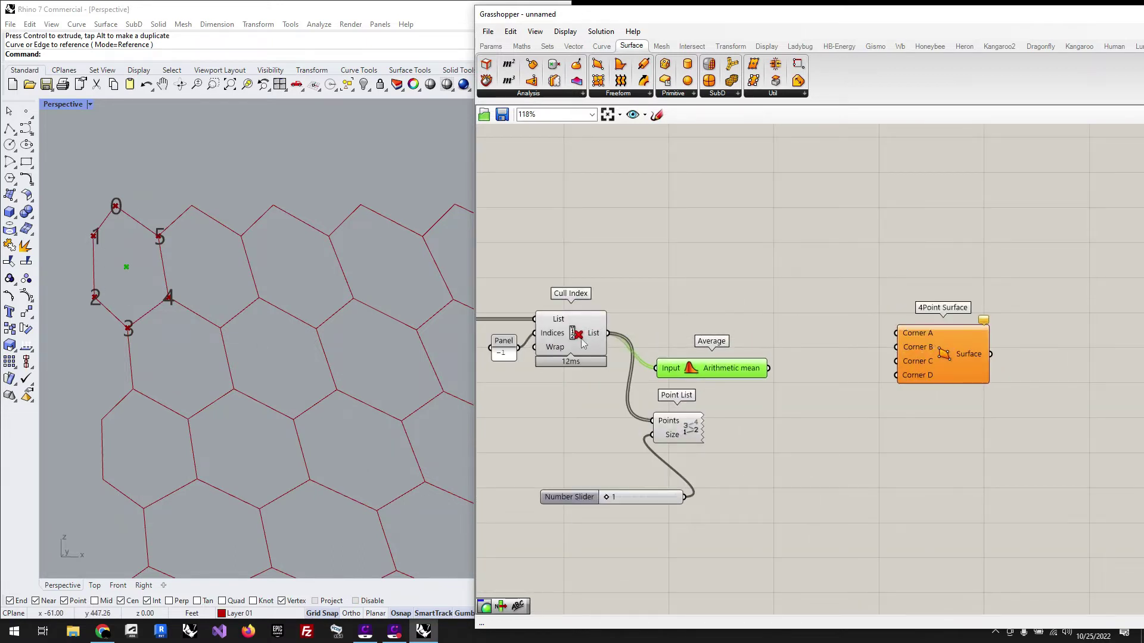
pyautogui.moveTo(583, 340); pyautogui.dragTo(585, 303)
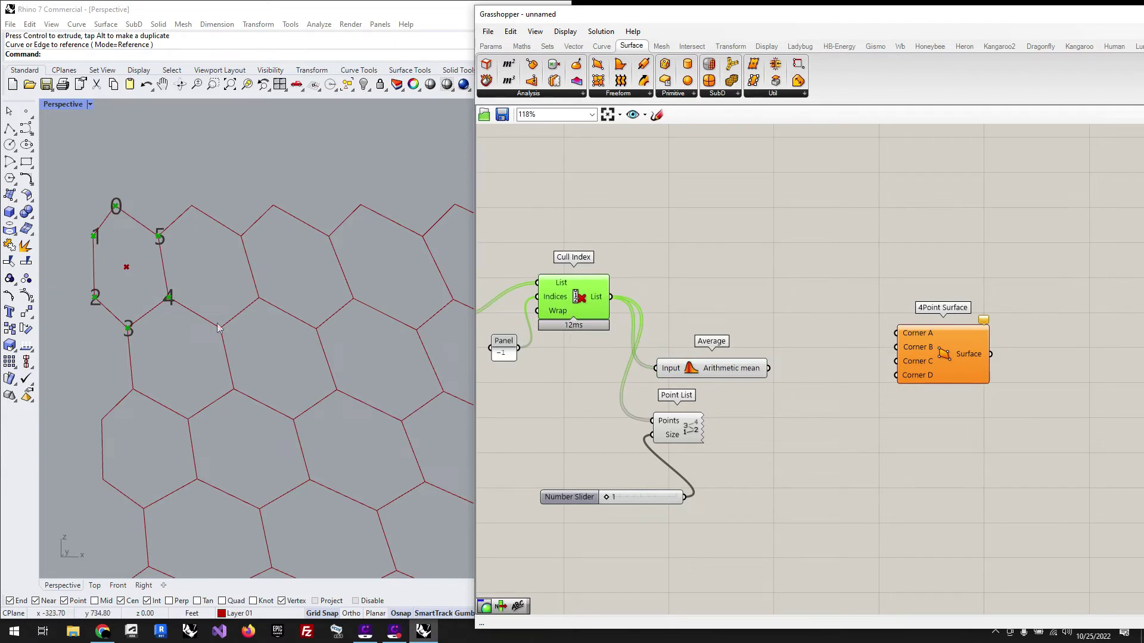
pyautogui.click(697, 370)
pyautogui.click(710, 288)
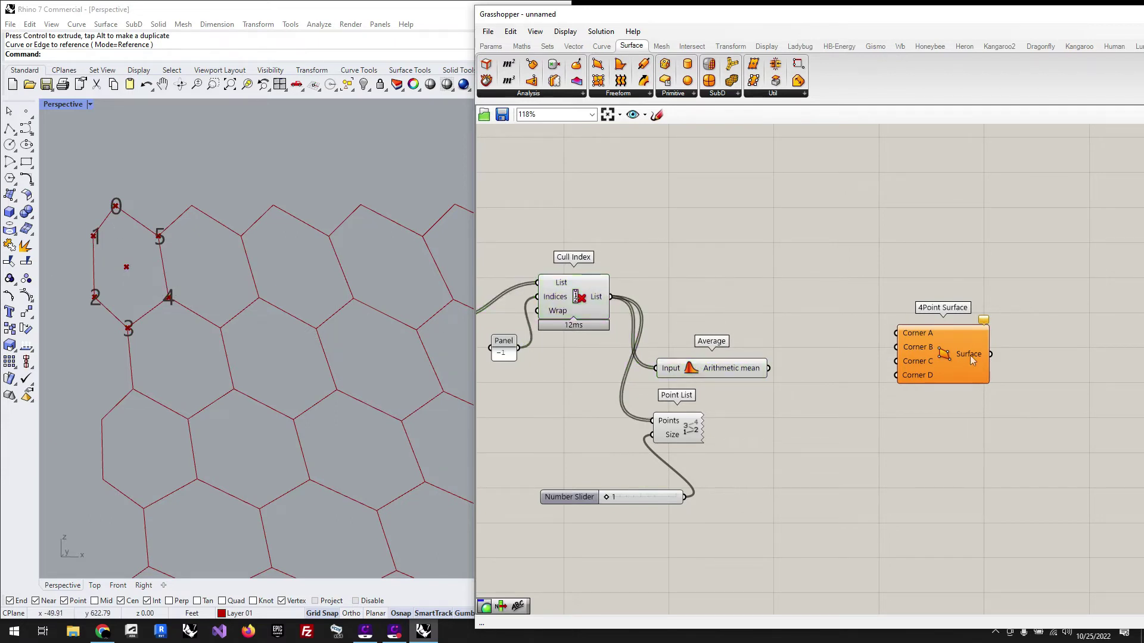
pyautogui.moveTo(969, 355); pyautogui.dragTo(958, 366)
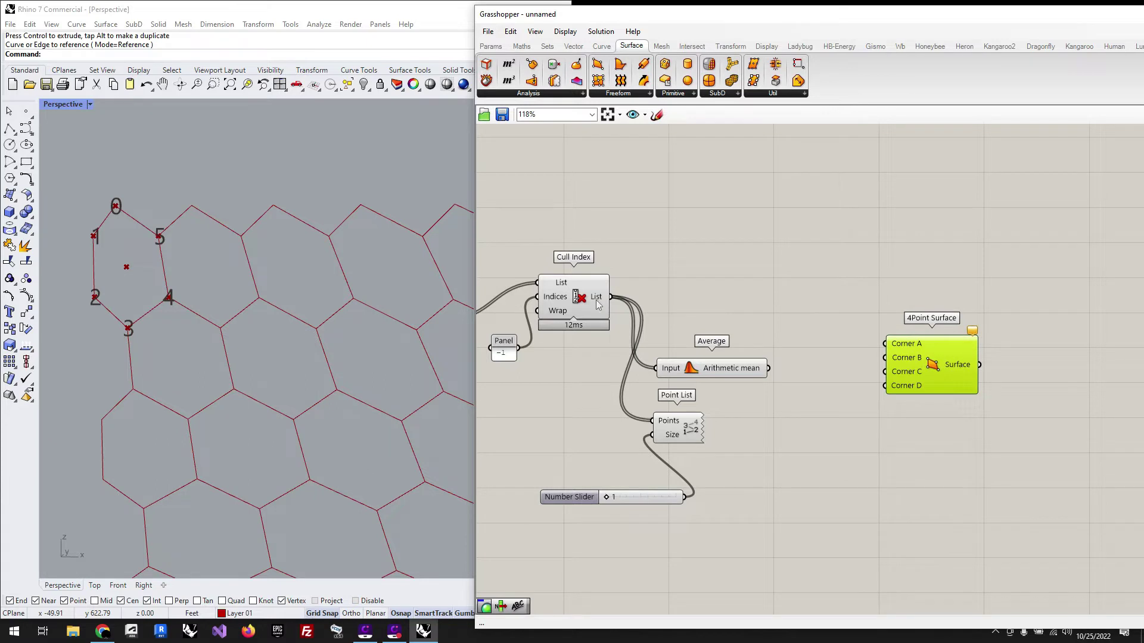
# Add a List Item component above Average and connect Cull Index's List output to its List input
pyautogui.moveTo(597, 305)
pyautogui.doubleClick(749, 283)
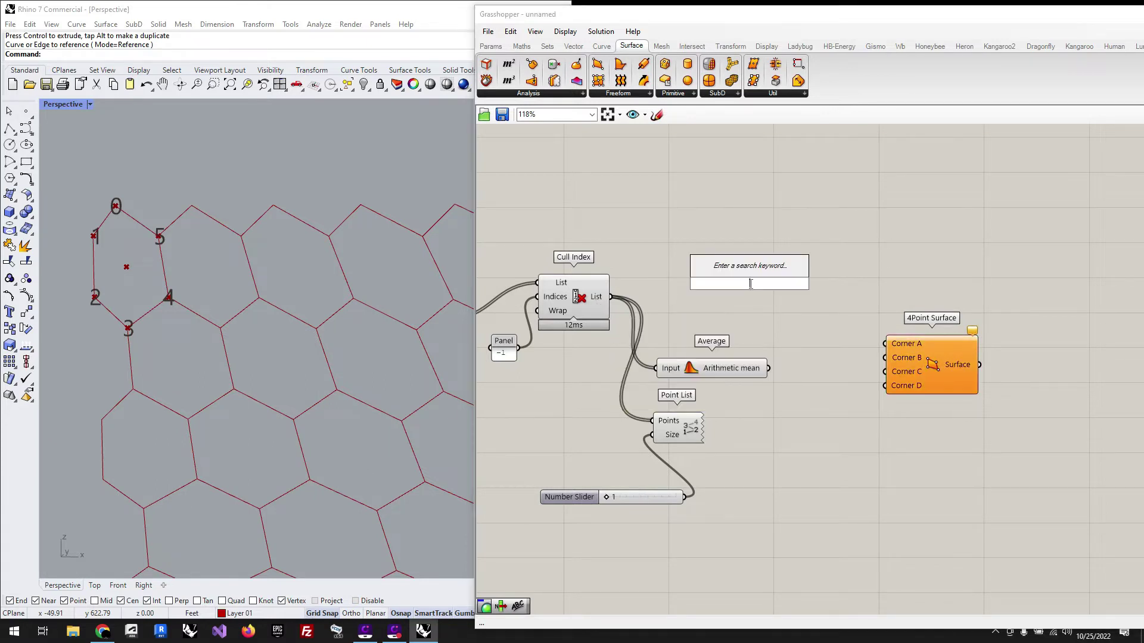
pyautogui.write('list')
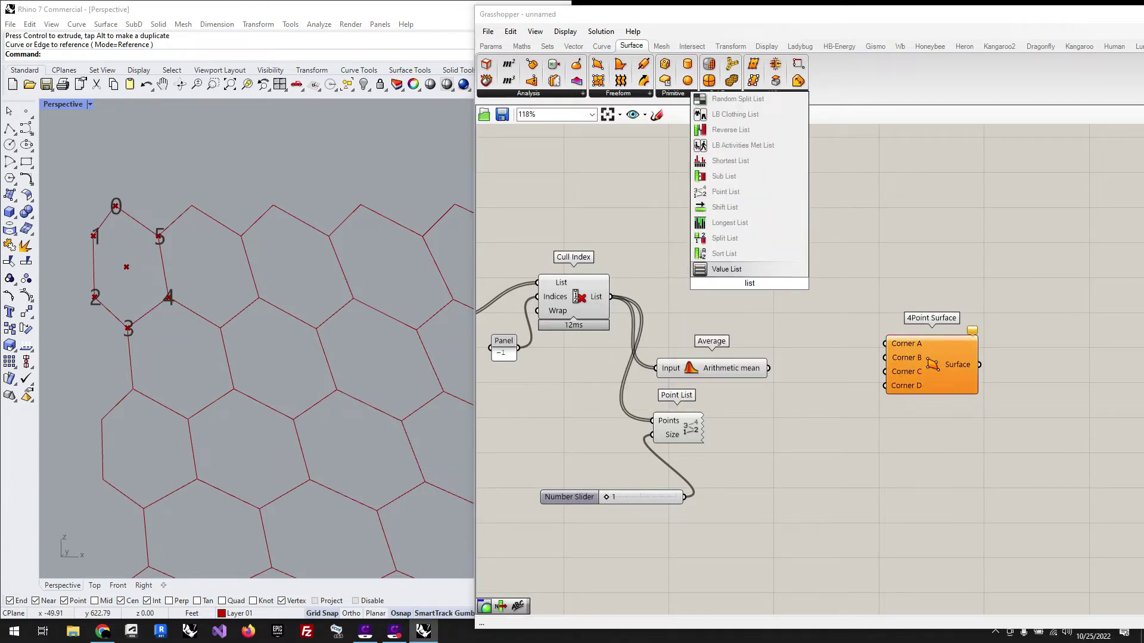
pyautogui.write(' item')
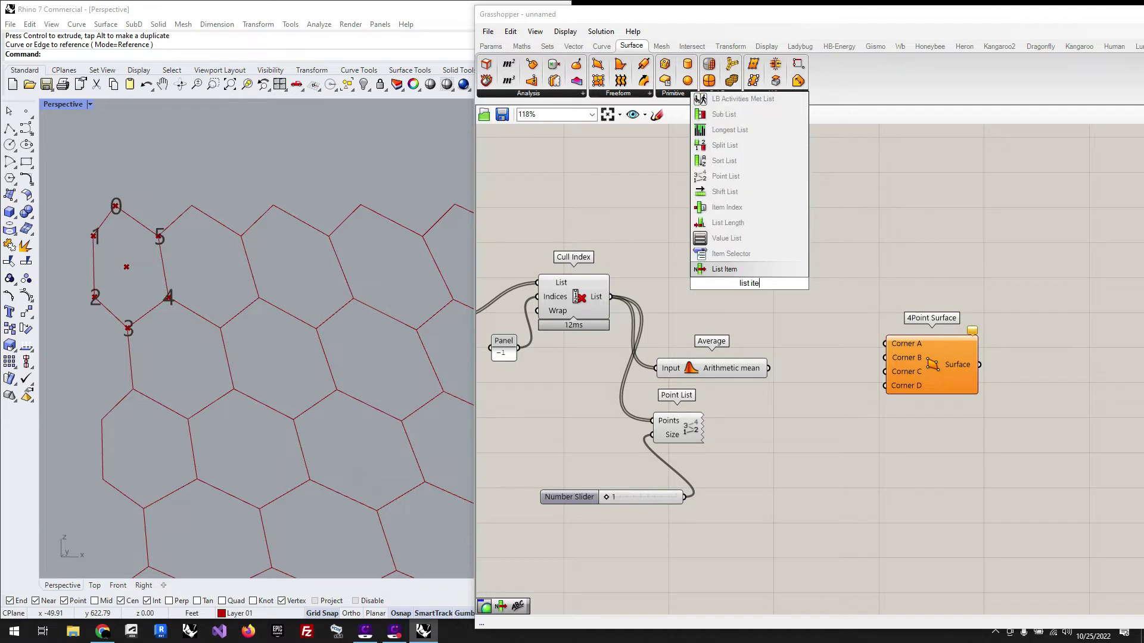
pyautogui.click(748, 271)
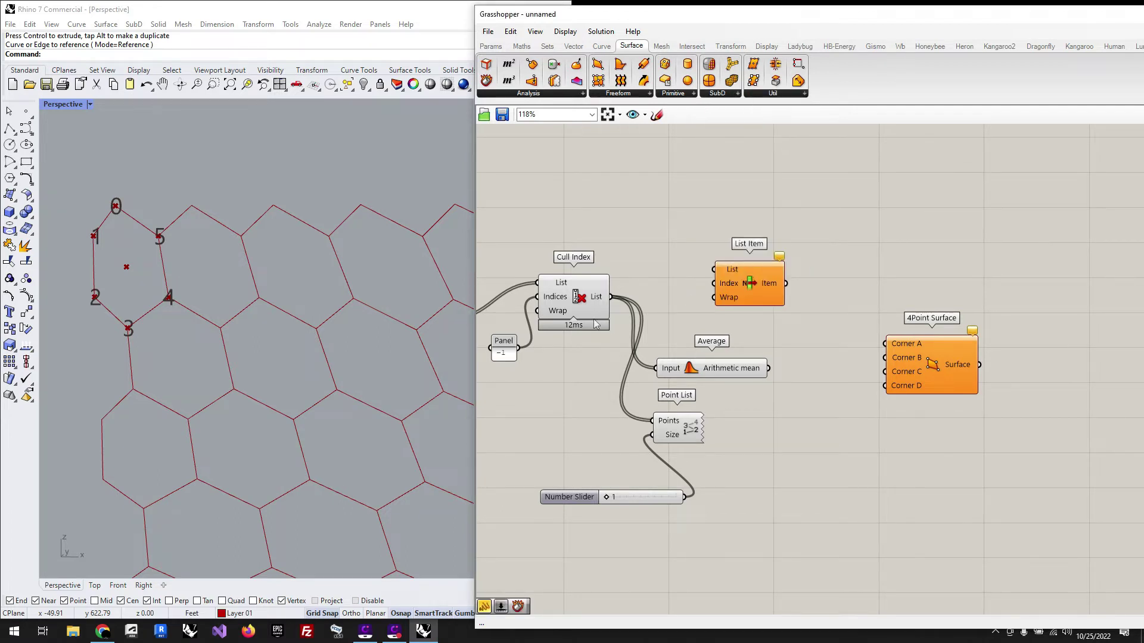
pyautogui.moveTo(611, 297); pyautogui.dragTo(715, 269)
pyautogui.moveTo(739, 292); pyautogui.dragTo(710, 286)
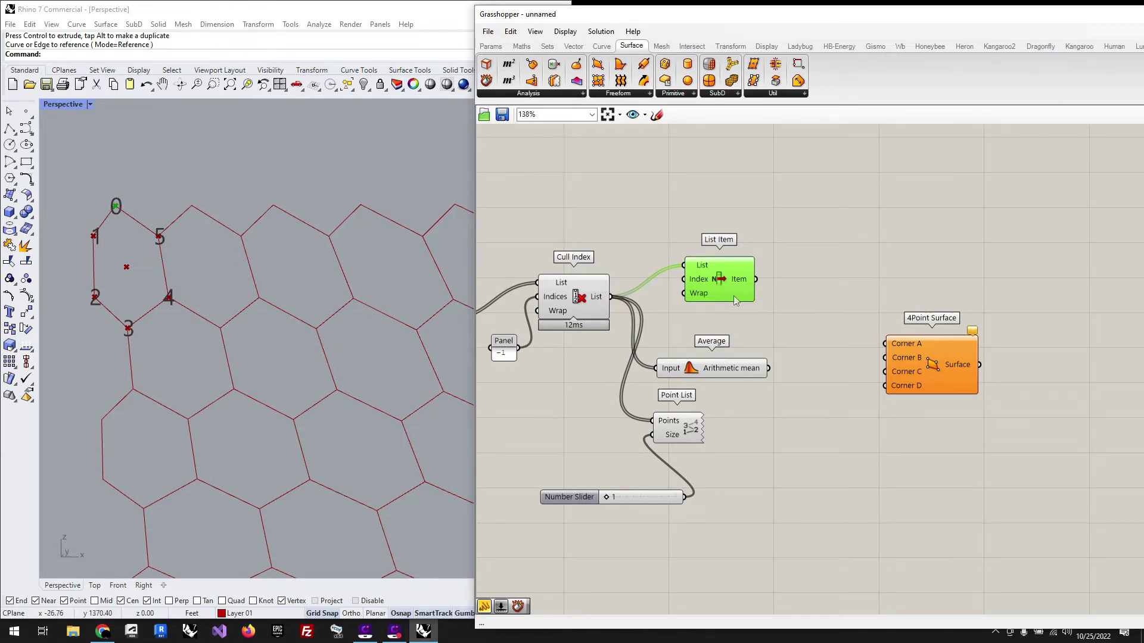
# Extend the List Item component with additional outputs +1 through +5, one for each remaining hexagon corner
pyautogui.scroll(4, 734, 295)
pyautogui.scroll(4, 735, 296)
pyautogui.click(705, 322)
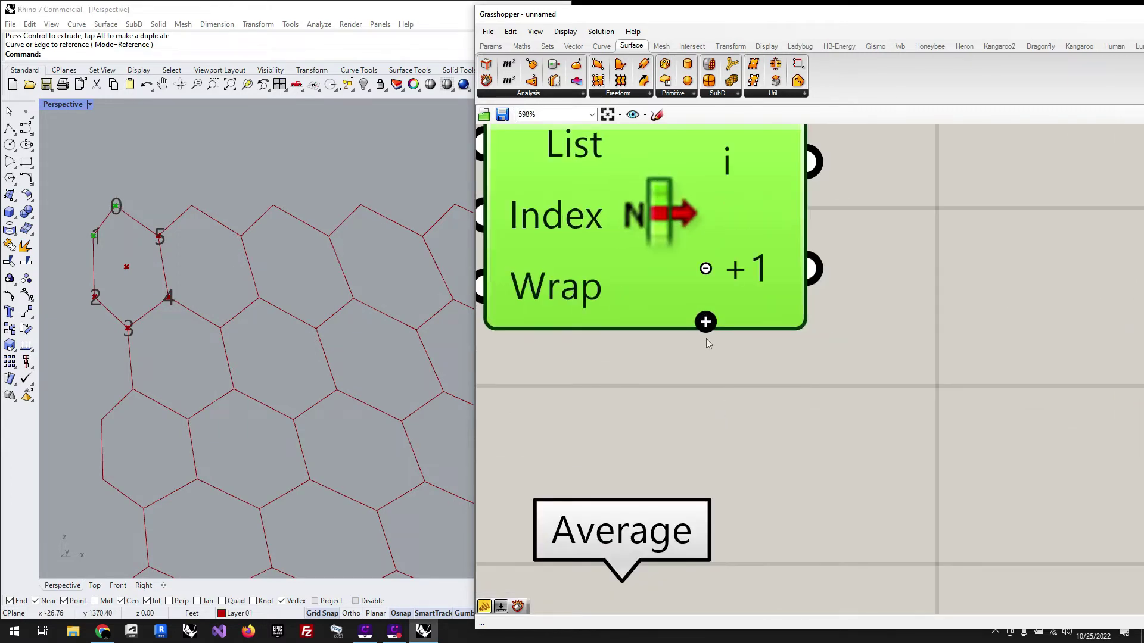
pyautogui.click(705, 322)
pyautogui.click(706, 322)
pyautogui.click(705, 358)
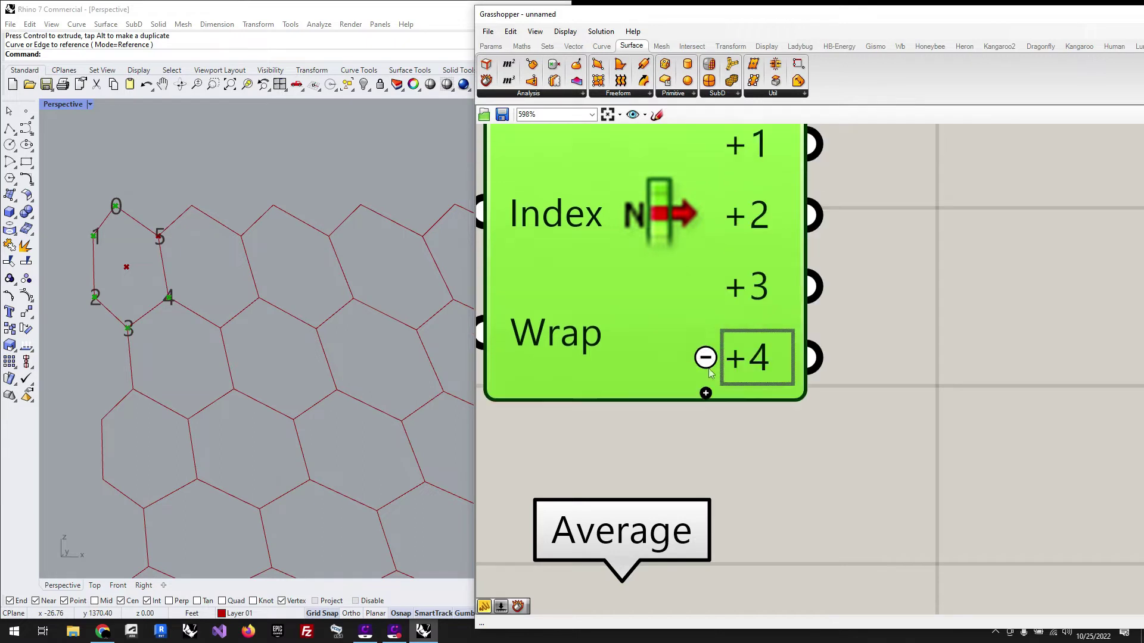
pyautogui.click(706, 394)
pyautogui.scroll(-1, 828, 396)
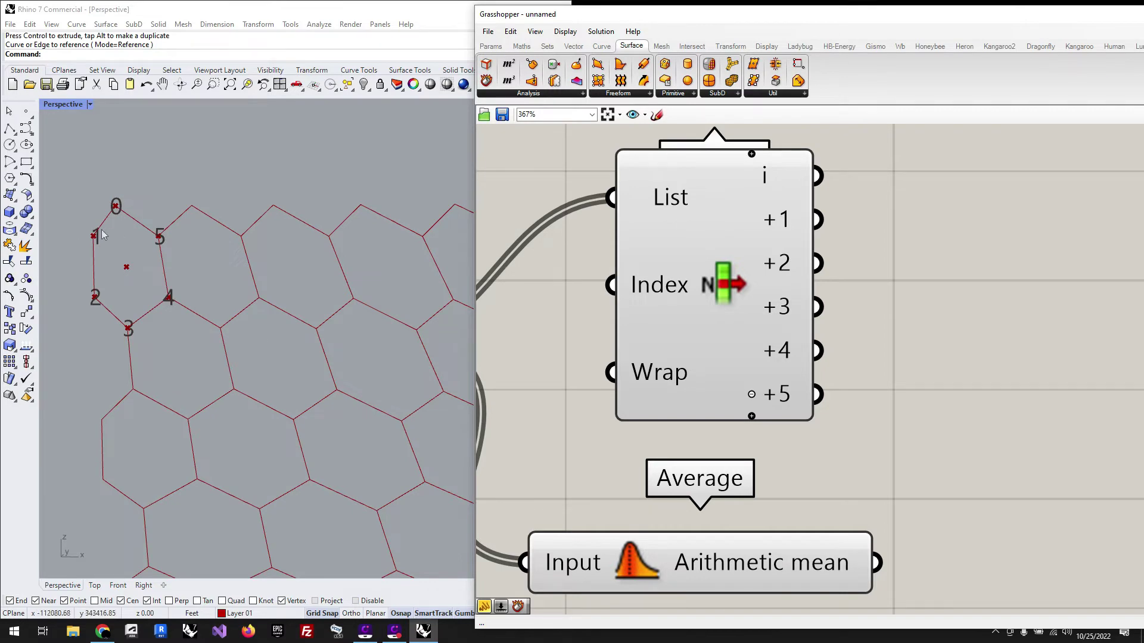
# Align Cull Index with List Item's List input and tidy Average and Point List beneath List Item
pyautogui.scroll(-5, 685, 226)
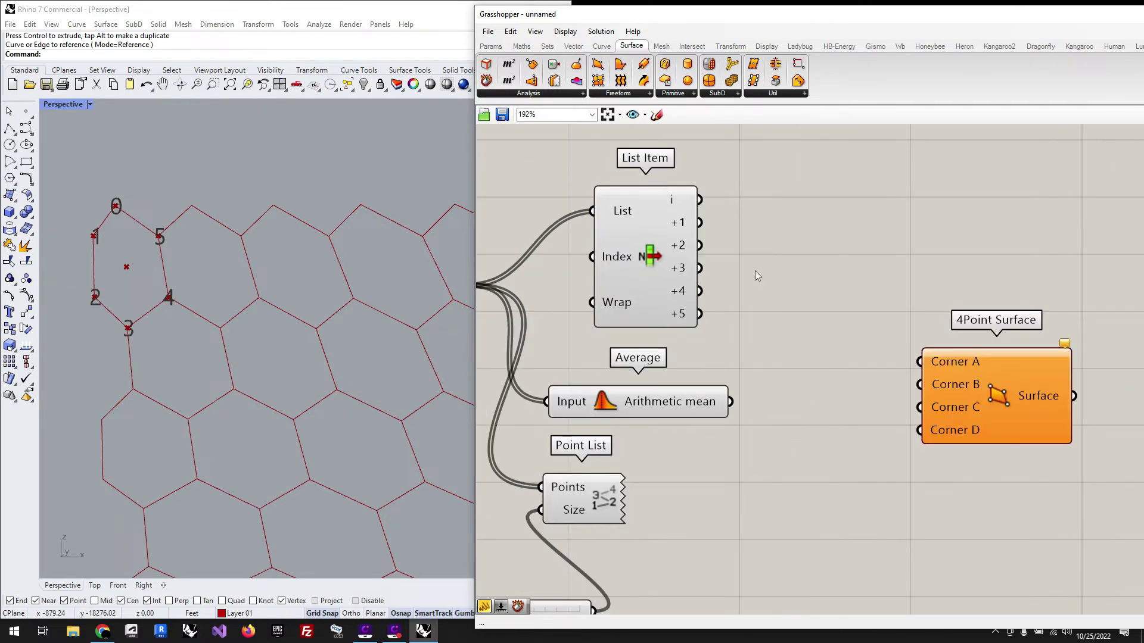
pyautogui.moveTo(570, 274); pyautogui.dragTo(572, 229)
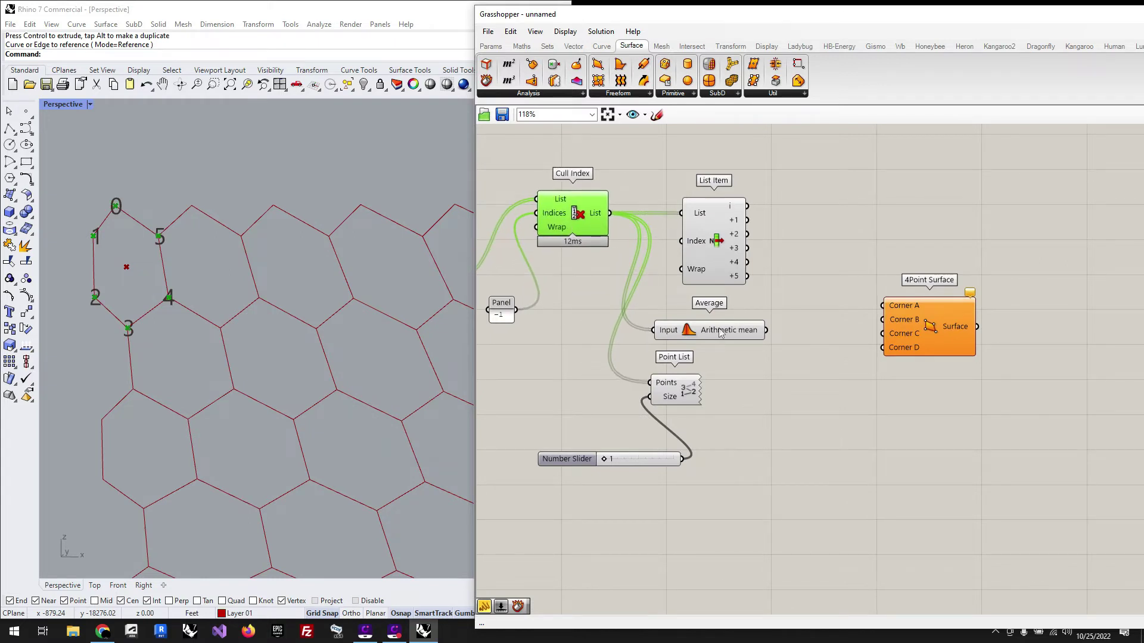
pyautogui.moveTo(720, 332)
pyautogui.mouseDown()
pyautogui.moveTo(754, 331)
pyautogui.moveTo(723, 331)
pyautogui.mouseUp()
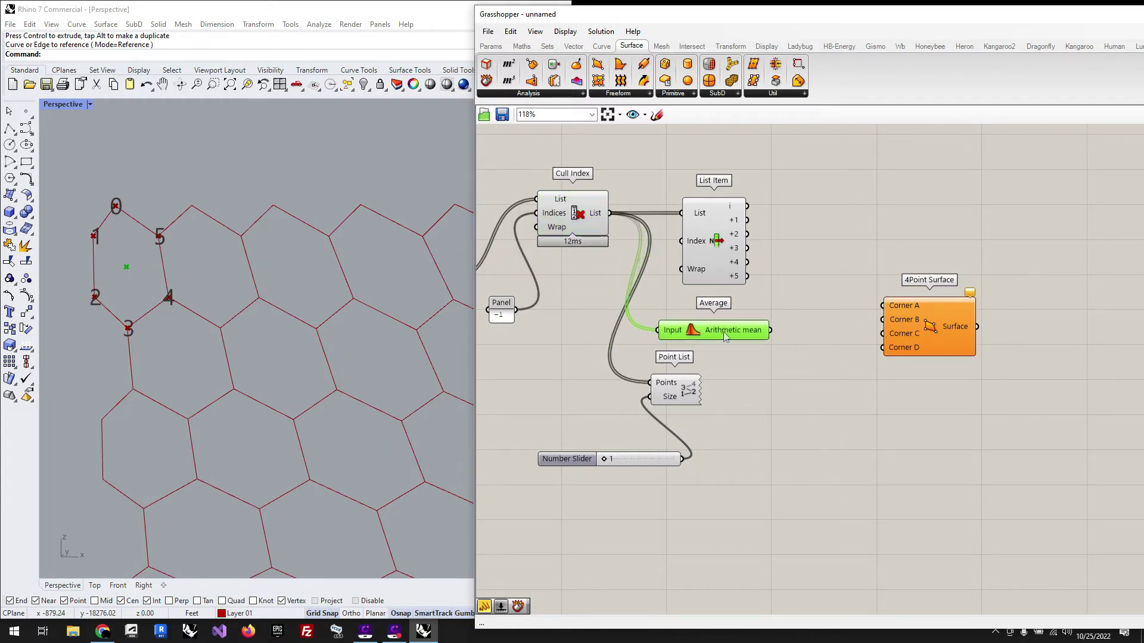
pyautogui.click(768, 399)
pyautogui.moveTo(670, 388); pyautogui.dragTo(689, 402)
pyautogui.click(771, 410)
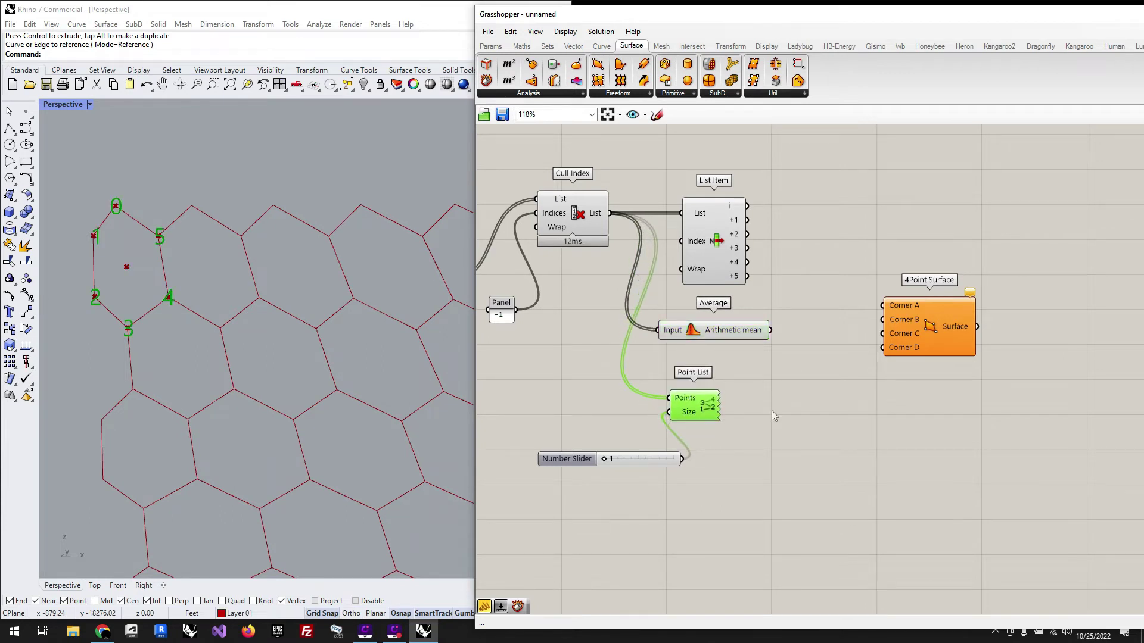
pyautogui.click(722, 332)
pyautogui.click(804, 317)
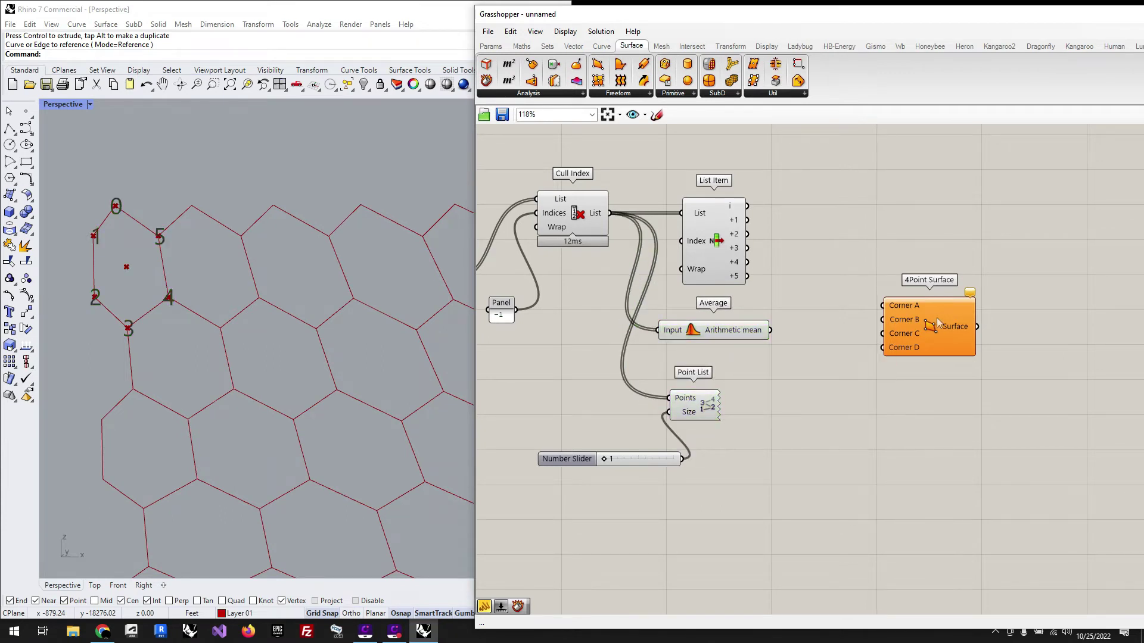
# Move 4Point Surface up beside List Item and duplicate it into a vertical column of matching components
pyautogui.moveTo(919, 323); pyautogui.dragTo(898, 227)
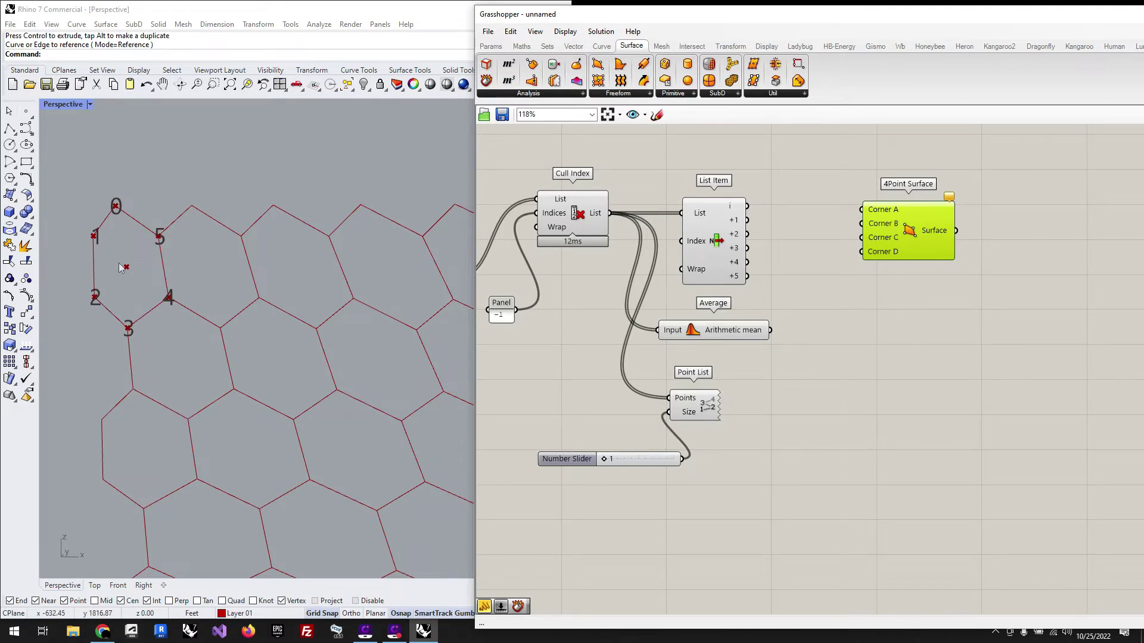
pyautogui.click(989, 311)
pyautogui.click(898, 239)
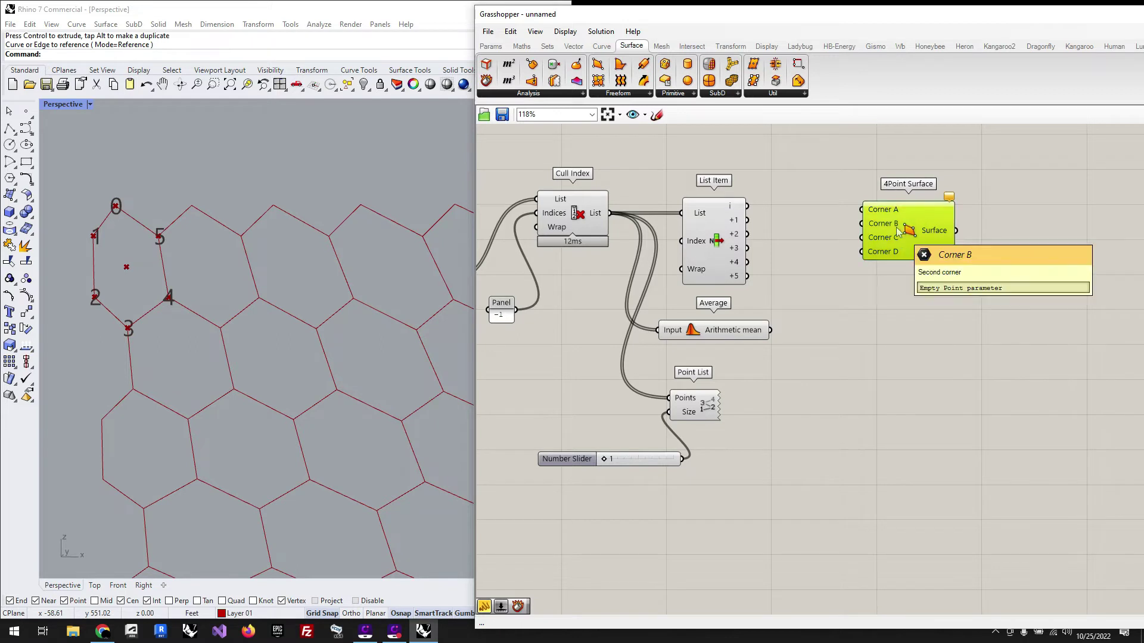
pyautogui.keyDown('alt'); pyautogui.moveTo(898, 232); pyautogui.dragTo(899, 420); pyautogui.keyUp('alt')
pyautogui.moveTo(1076, 476); pyautogui.dragTo(919, 529)
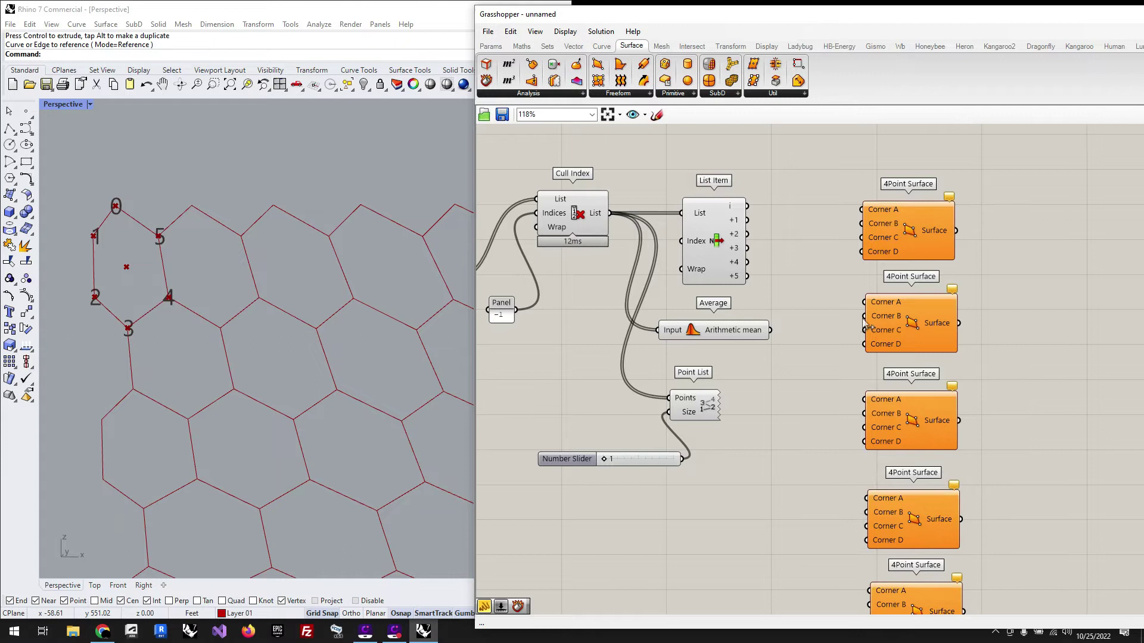
# Wire the first 4Point Surface with List Item output i to Corner A, +1 to Corner B and the Arithmetic mean to Corner C
pyautogui.click(716, 217)
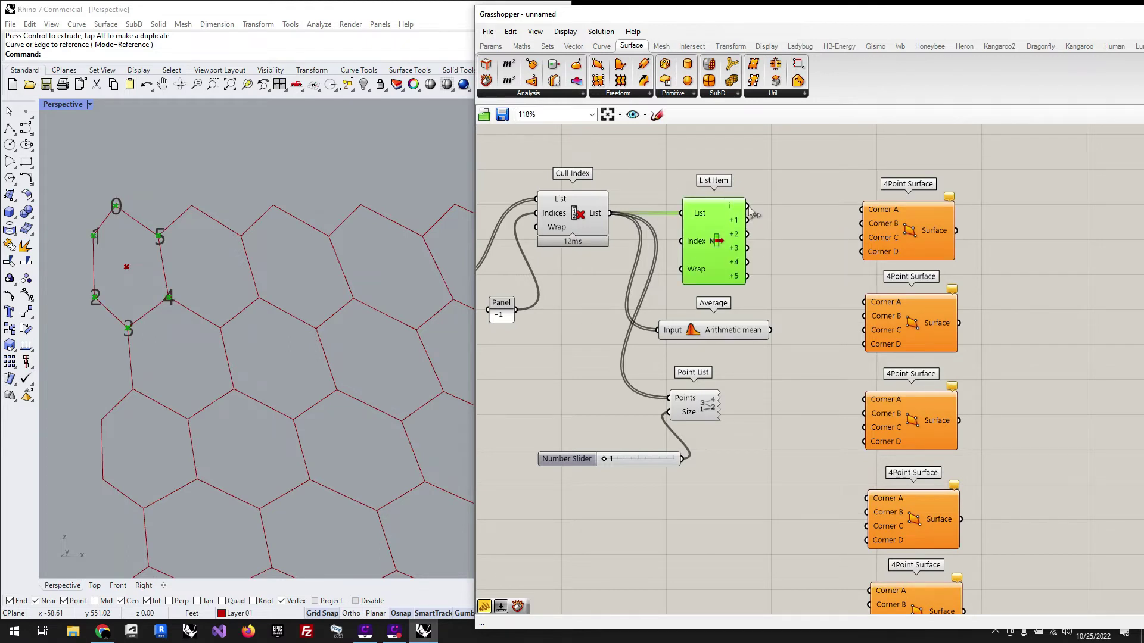
pyautogui.moveTo(748, 208); pyautogui.dragTo(856, 213)
pyautogui.moveTo(748, 220); pyautogui.dragTo(862, 224)
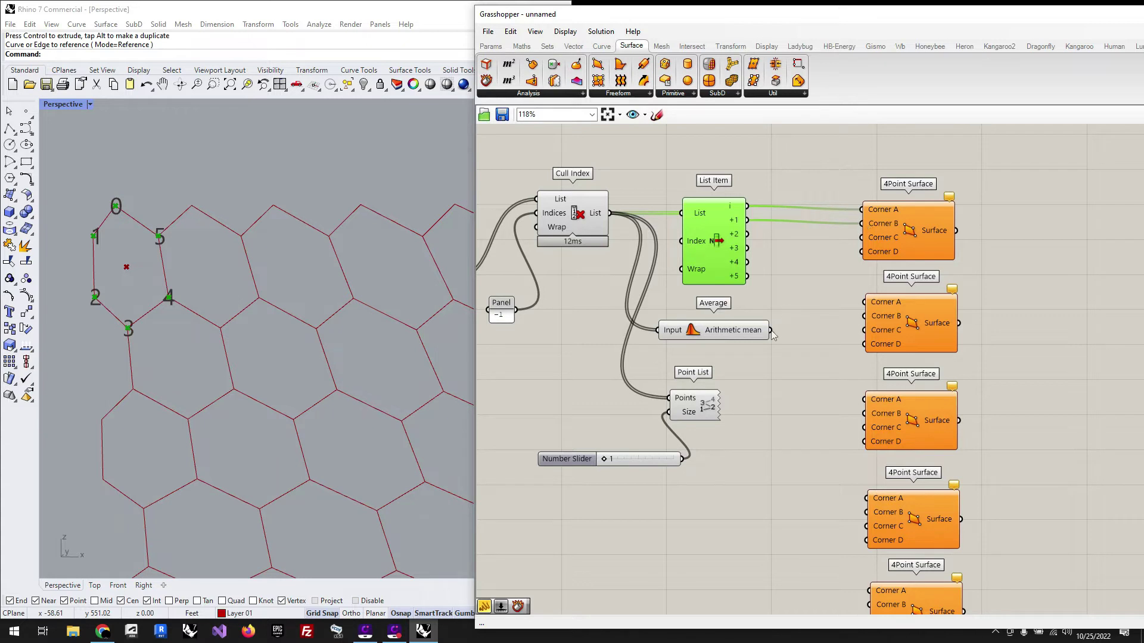
pyautogui.moveTo(771, 331); pyautogui.dragTo(861, 239)
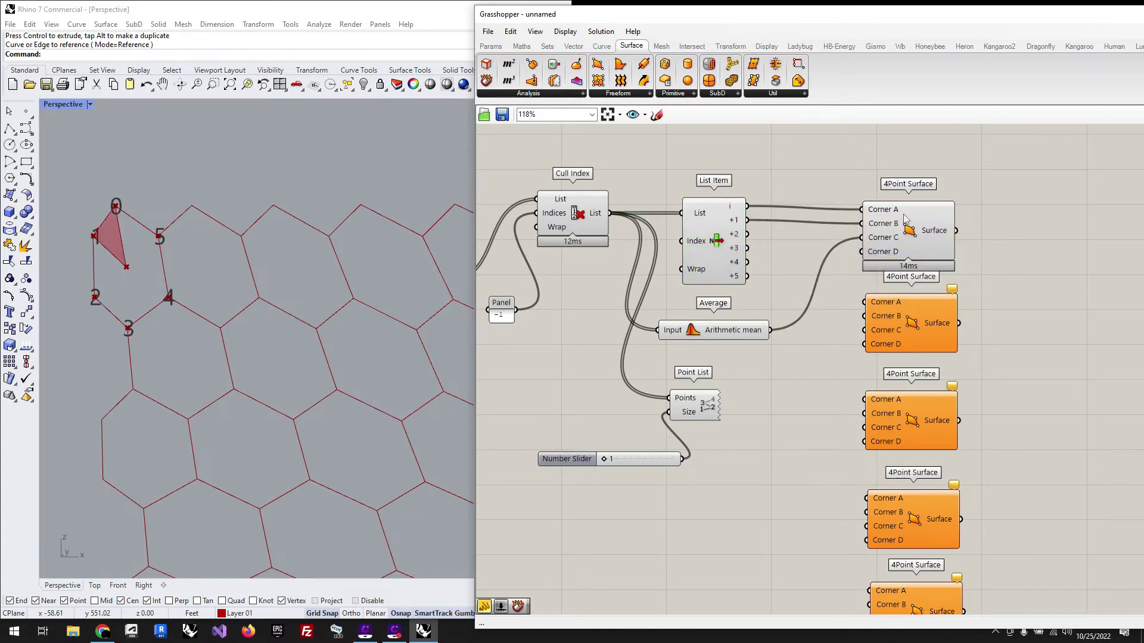
pyautogui.moveTo(904, 214); pyautogui.dragTo(904, 209)
pyautogui.click(860, 182)
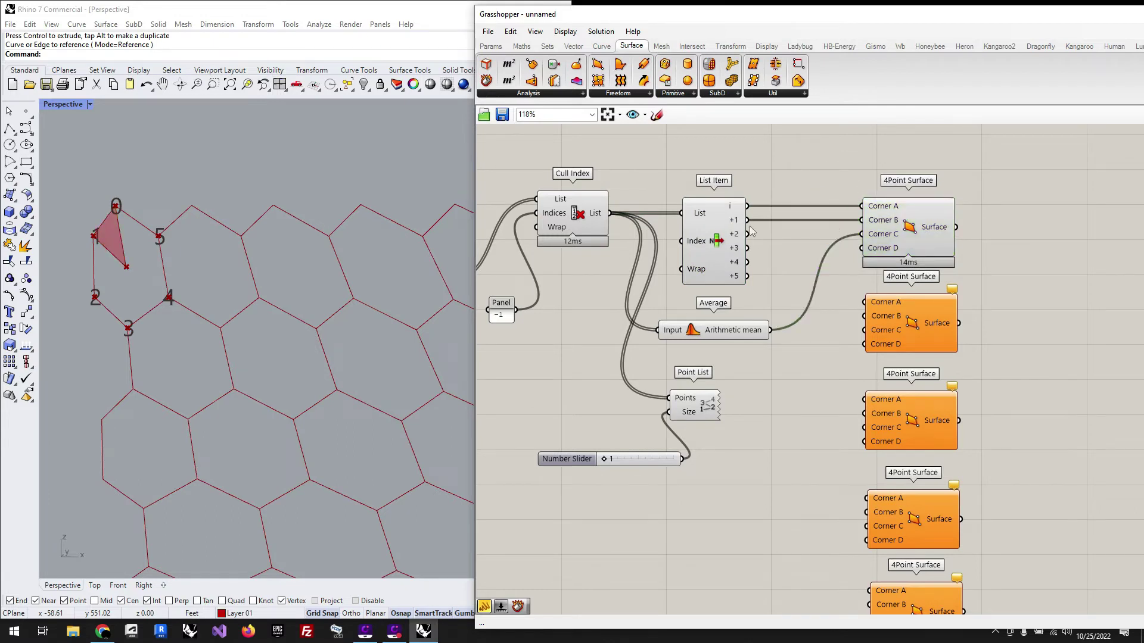
# Wire the second 4Point Surface with List Item outputs +1 and +2 to Corners A and B, and the Arithmetic mean to Corner C
pyautogui.moveTo(747, 220); pyautogui.dragTo(865, 302)
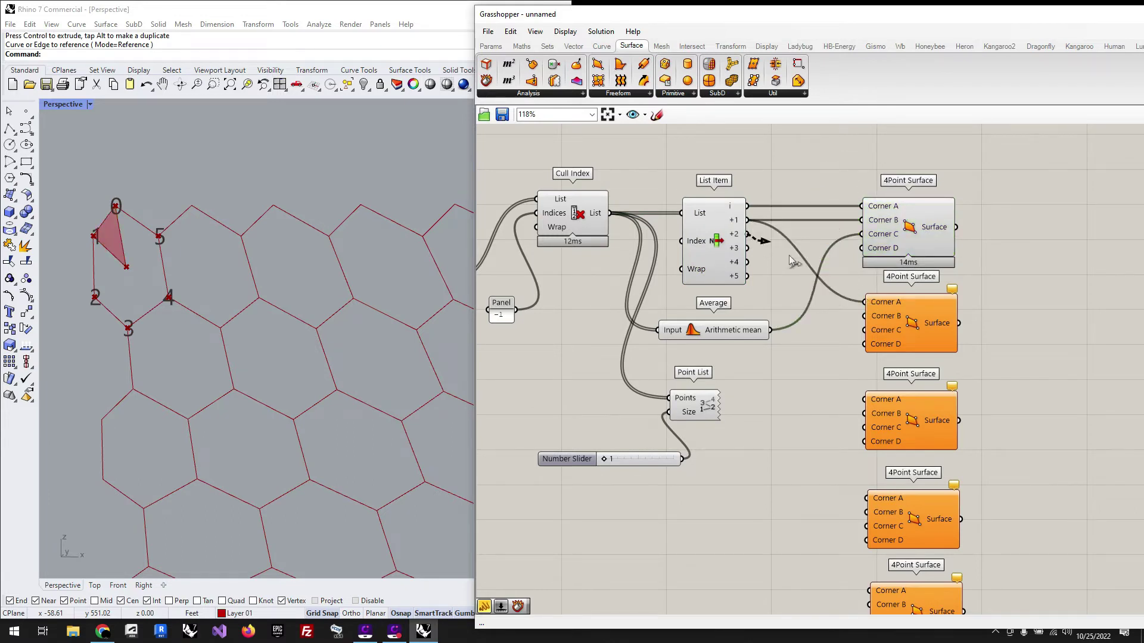
pyautogui.moveTo(792, 261); pyautogui.dragTo(865, 318)
pyautogui.moveTo(772, 331); pyautogui.dragTo(867, 331)
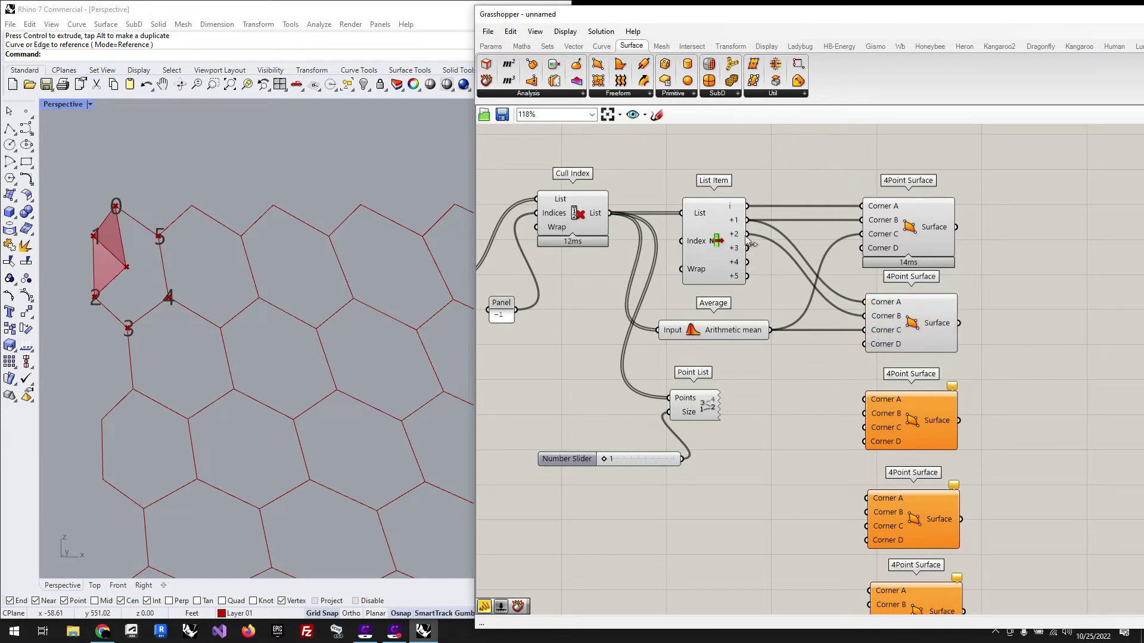
# Wire the third 4Point Surface with List Item outputs +2 and +3 to Corners A and B, and the Arithmetic mean to Corner C
pyautogui.moveTo(748, 235); pyautogui.dragTo(865, 400)
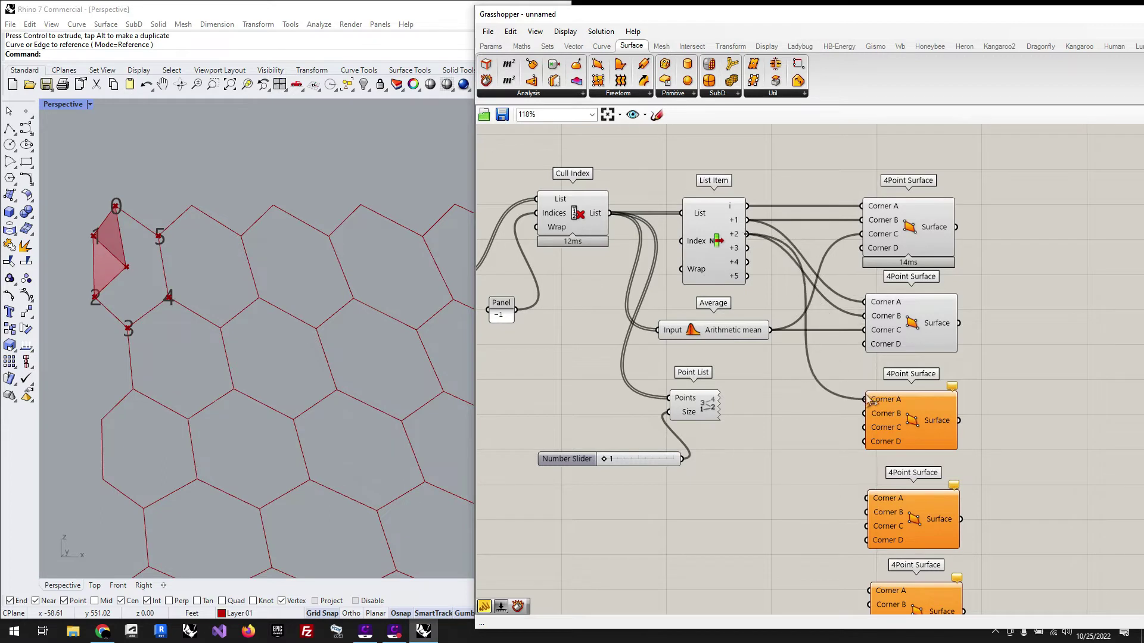
pyautogui.moveTo(747, 248); pyautogui.dragTo(865, 414)
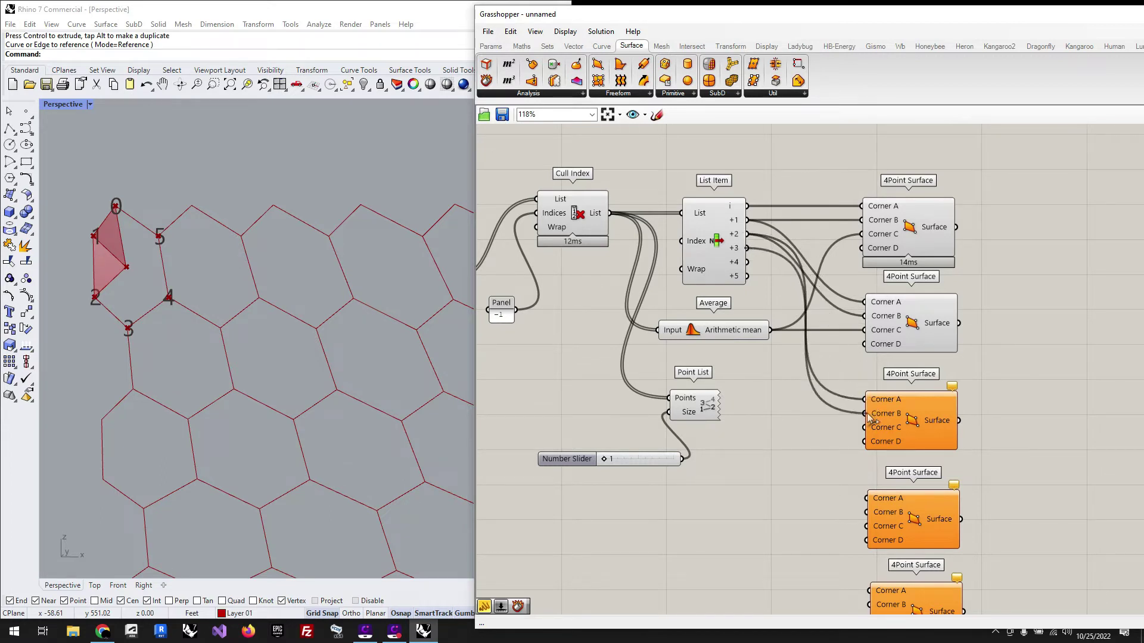
pyautogui.moveTo(770, 330); pyautogui.dragTo(867, 428)
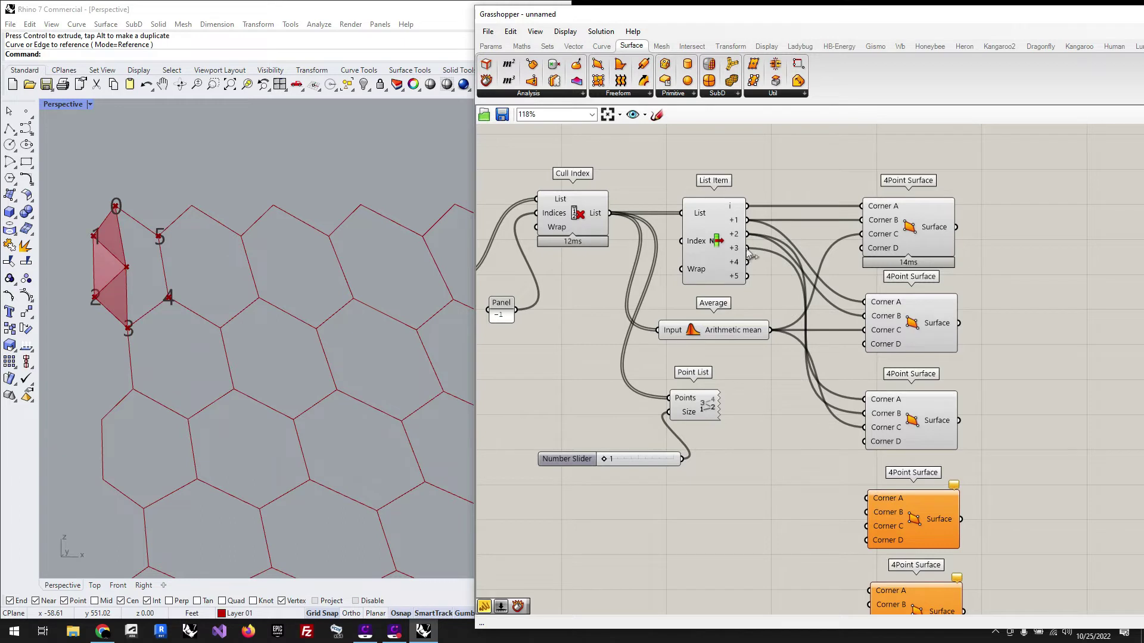
# Wire the fourth 4Point Surface with List Item outputs +3 and +4 to Corners A and B, and the Arithmetic mean to Corner C
pyautogui.moveTo(747, 248); pyautogui.dragTo(867, 498)
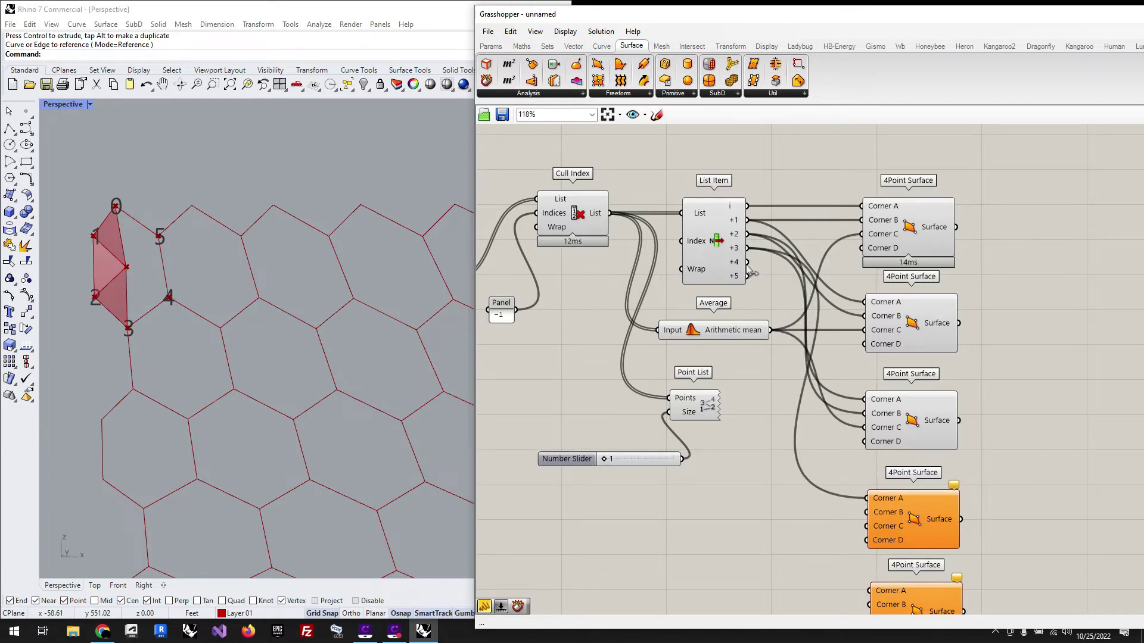
pyautogui.moveTo(747, 261); pyautogui.dragTo(867, 513)
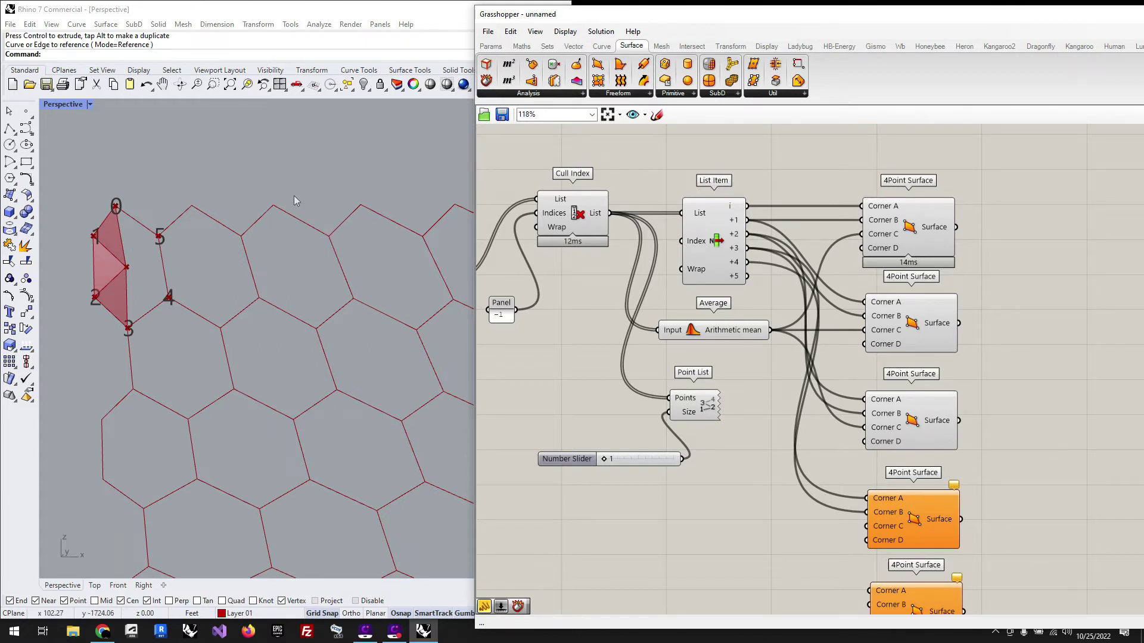
pyautogui.moveTo(770, 331); pyautogui.dragTo(868, 526)
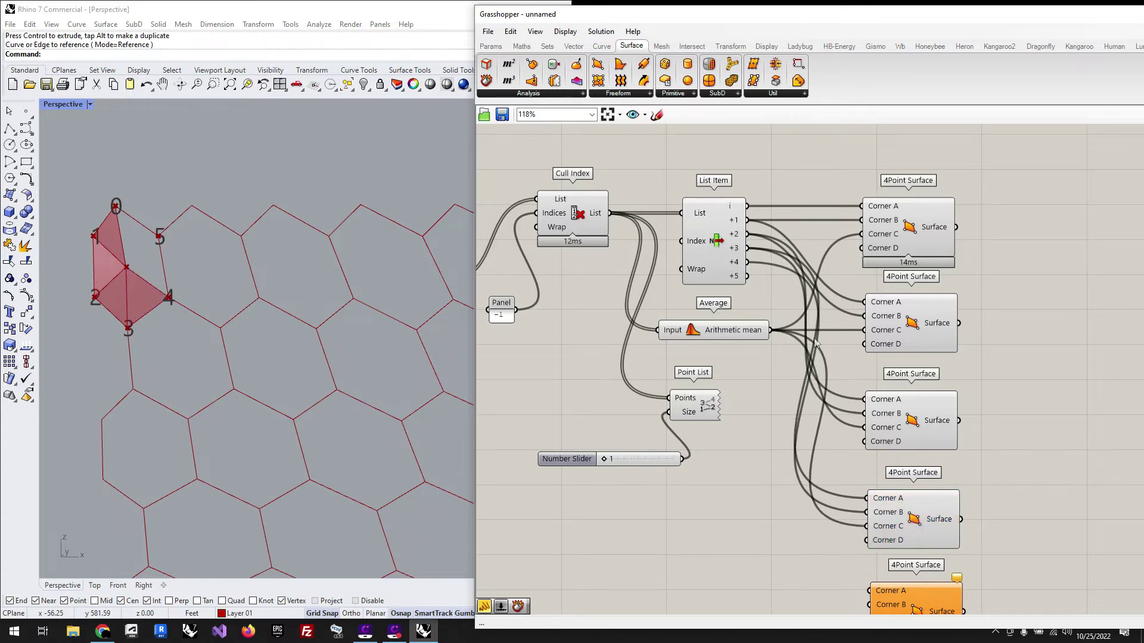
# Wire the fifth 4Point Surface with List Item outputs +4 and +5 to Corners A and B, and the Arithmetic mean to Corner C
pyautogui.scroll(-5, 871, 459)
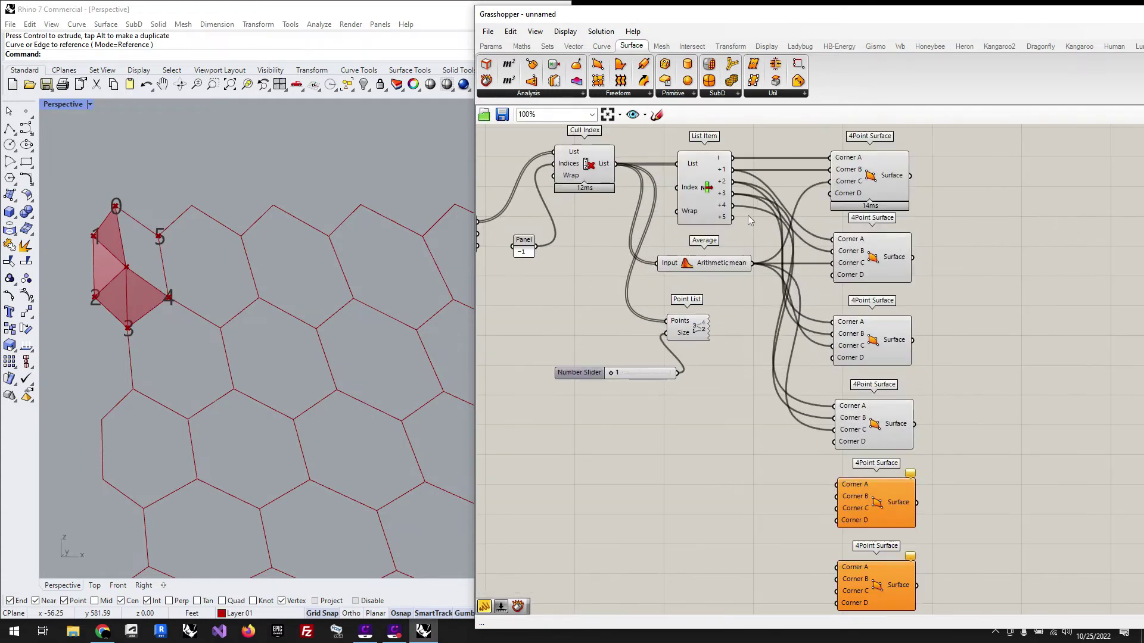
pyautogui.scroll(3, 773, 225)
pyautogui.moveTo(732, 206); pyautogui.dragTo(836, 485)
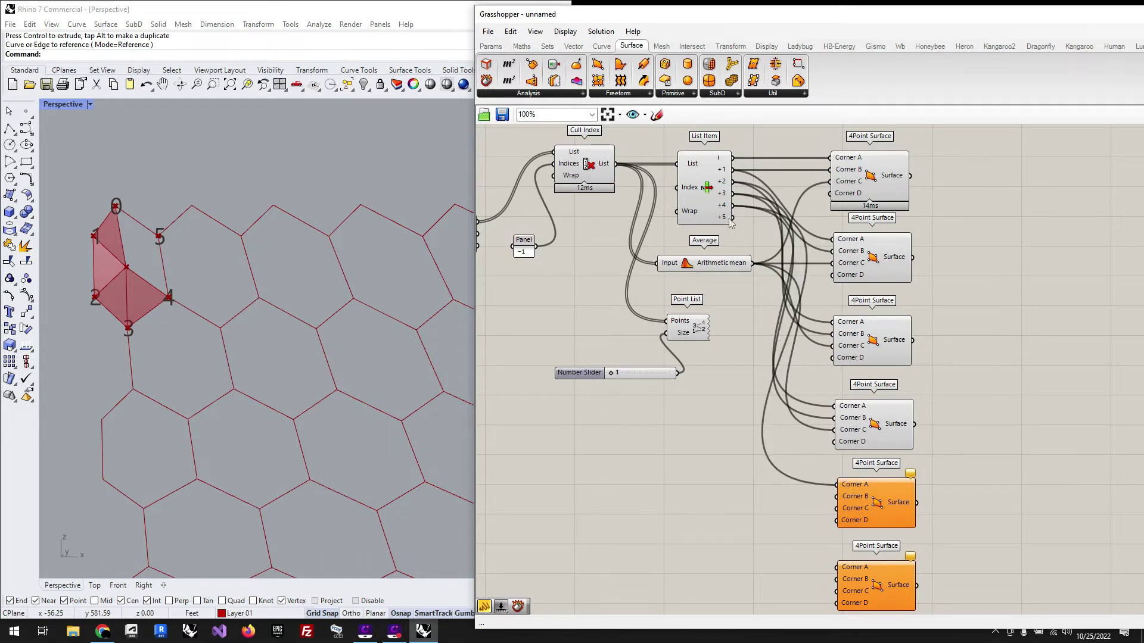
pyautogui.moveTo(732, 218); pyautogui.dragTo(838, 497)
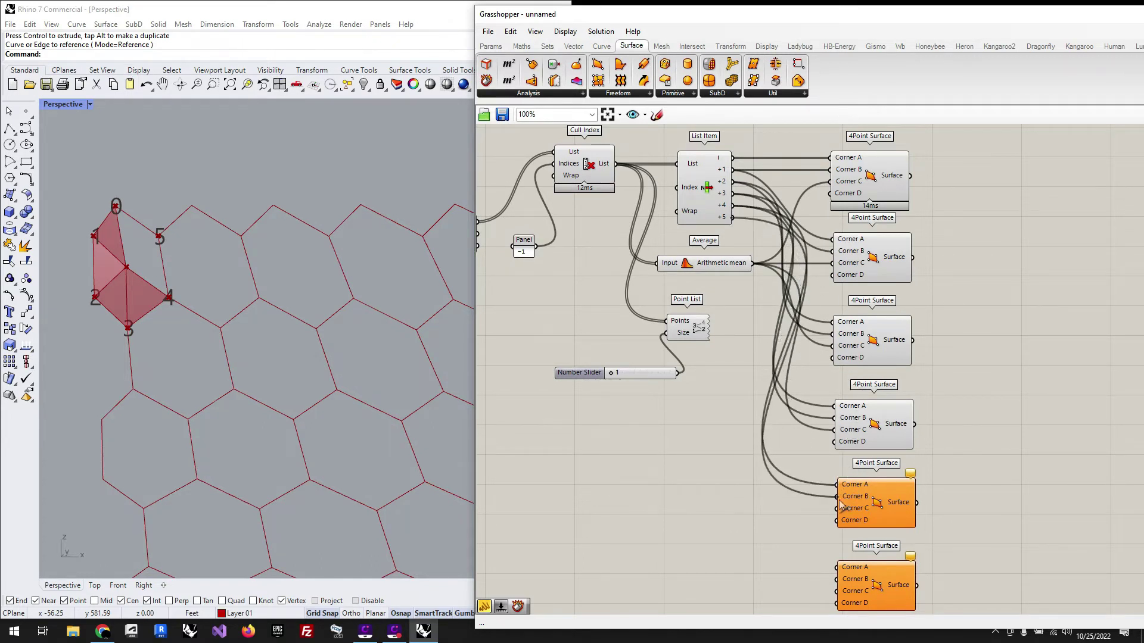
pyautogui.moveTo(754, 264); pyautogui.dragTo(837, 508)
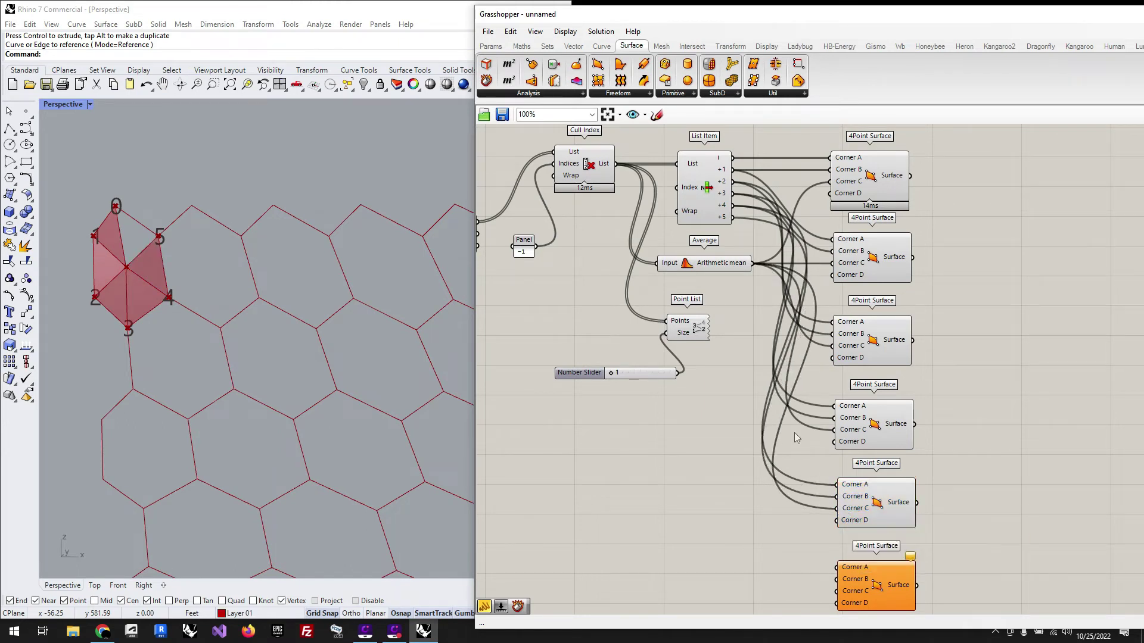
# Wire the sixth 4Point Surface with List Item outputs +5 and i to Corners A and B, and the Arithmetic mean to Corner C
pyautogui.moveTo(732, 217); pyautogui.dragTo(838, 567)
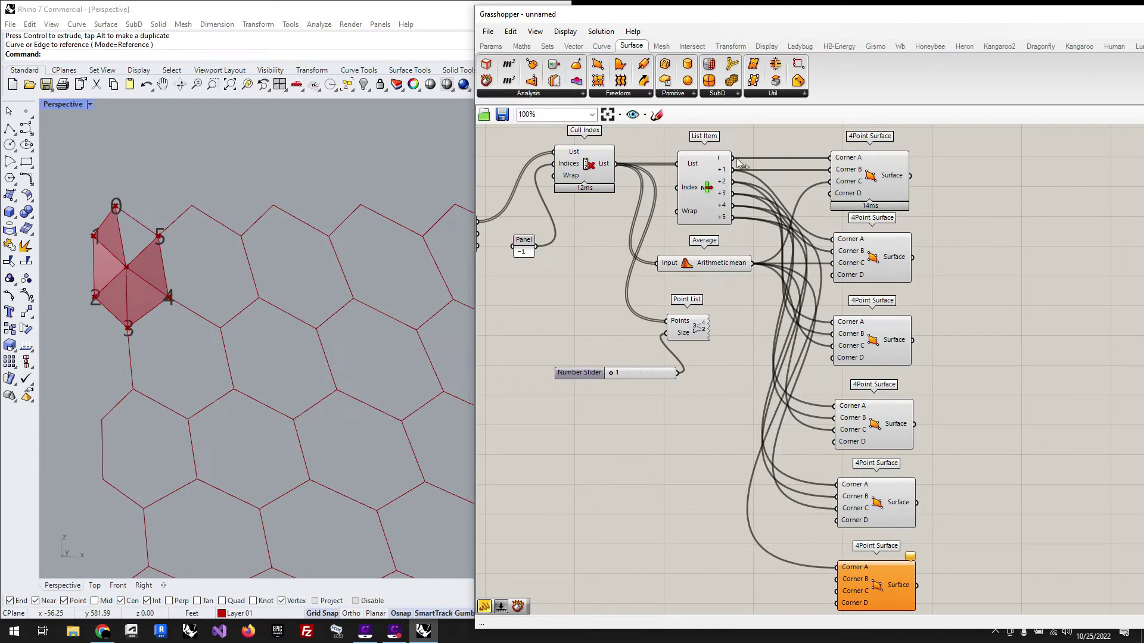
pyautogui.moveTo(733, 158); pyautogui.dragTo(835, 579)
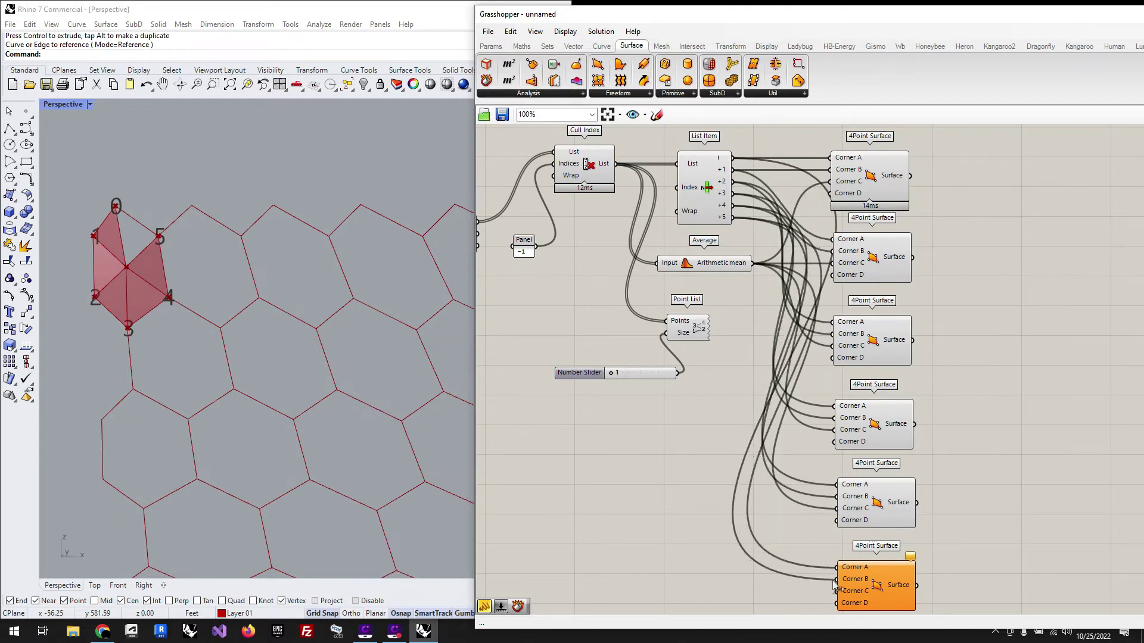
pyautogui.moveTo(754, 263); pyautogui.dragTo(837, 591)
# Move the Average component above the List Item and shift the six 4Point Surface components farther away from it
pyautogui.scroll(-3, 899, 441)
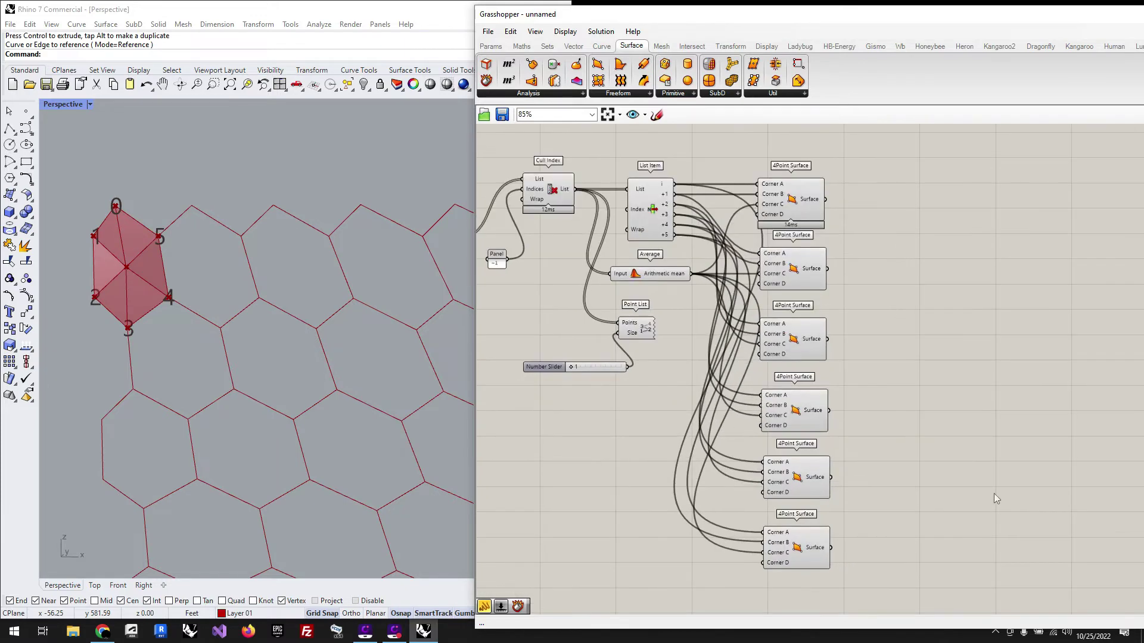
pyautogui.moveTo(668, 278); pyautogui.dragTo(671, 166)
pyautogui.click(889, 208)
pyautogui.moveTo(903, 511); pyautogui.dragTo(877, 225)
pyautogui.click(800, 163)
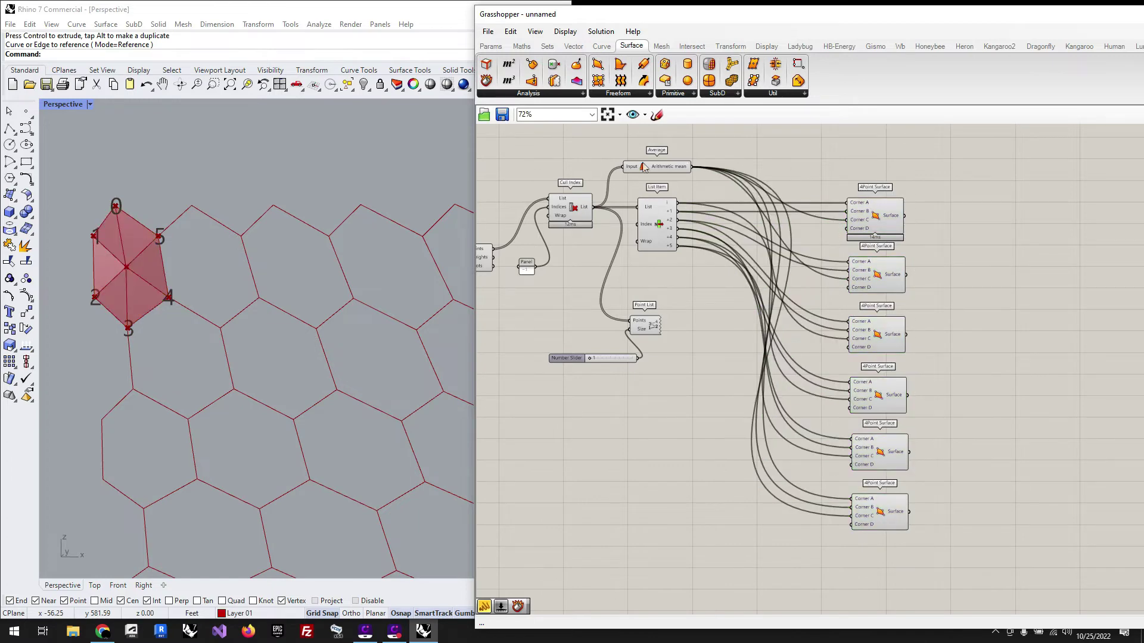
# Select the first four 4Point Surface components one at a time to check which triangle of the hexagon each creates
pyautogui.click(874, 214)
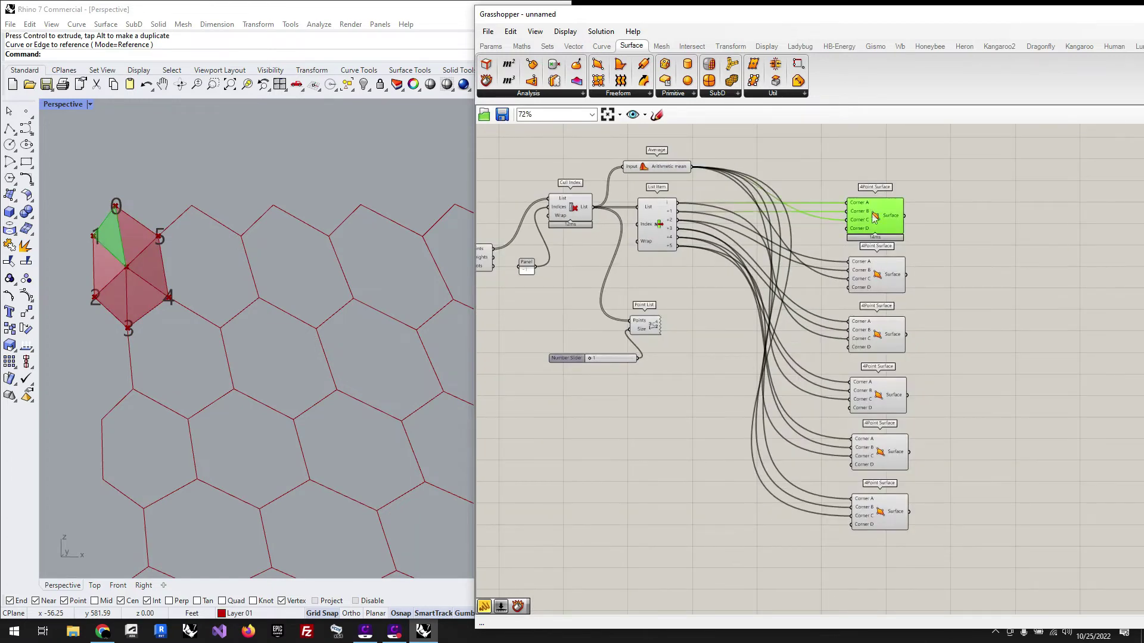
pyautogui.click(874, 280)
pyautogui.click(880, 346)
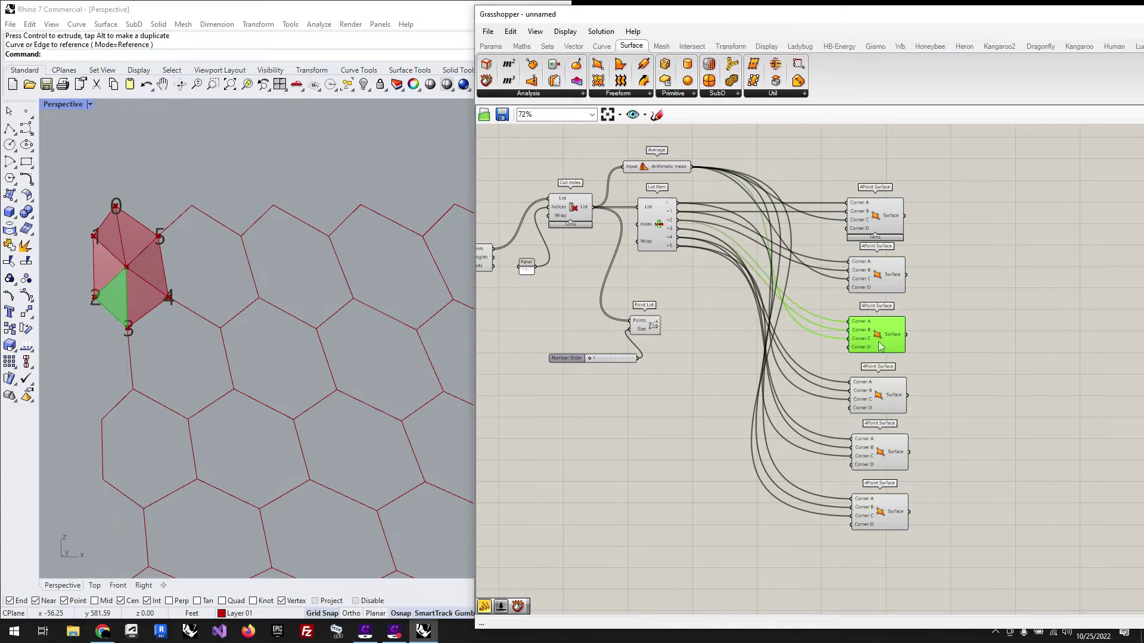
pyautogui.click(885, 399)
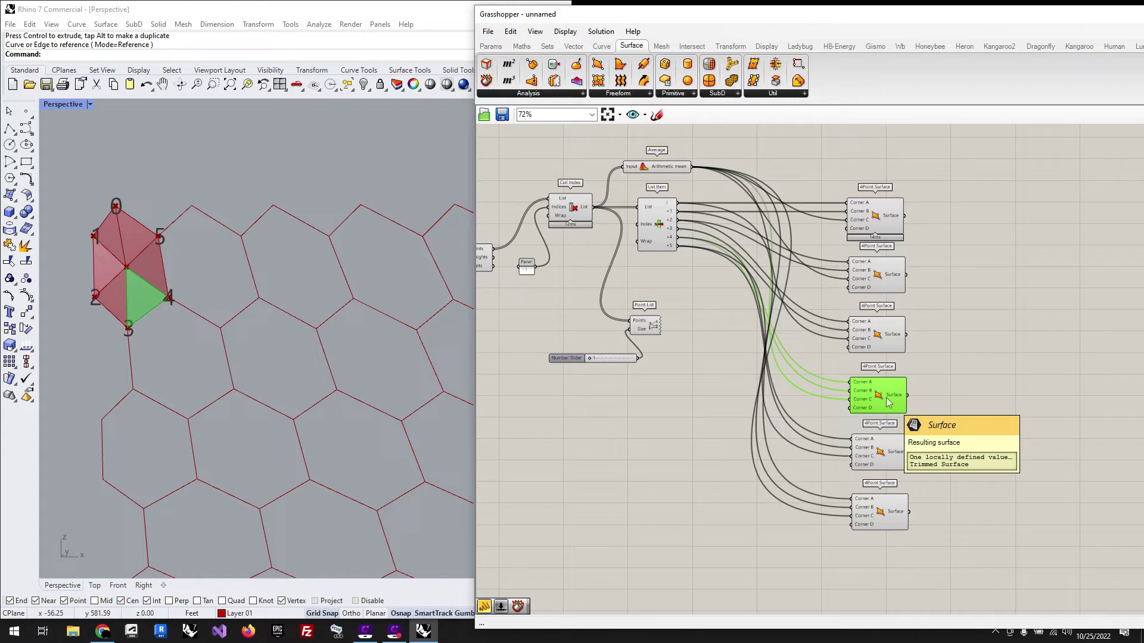
pyautogui.click(963, 358)
# Move the single-hexagon List Item aside and connect the Weaverbird Dual graph output directly to the Control Points' Curve input
pyautogui.scroll(-5, 963, 357)
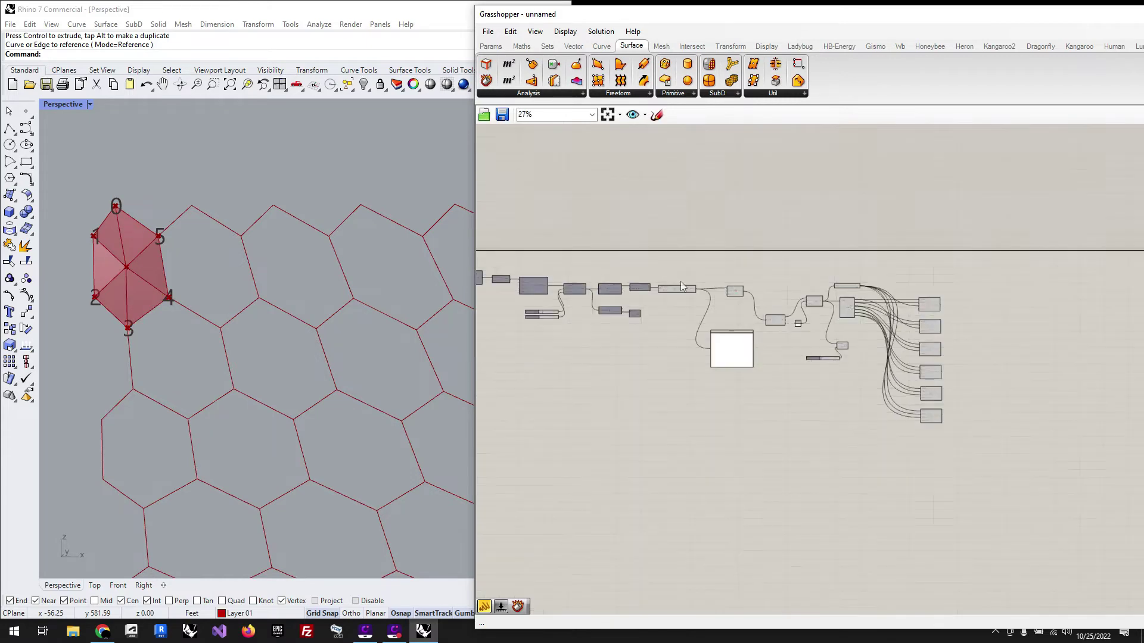
pyautogui.scroll(5, 714, 291)
pyautogui.scroll(2, 984, 360)
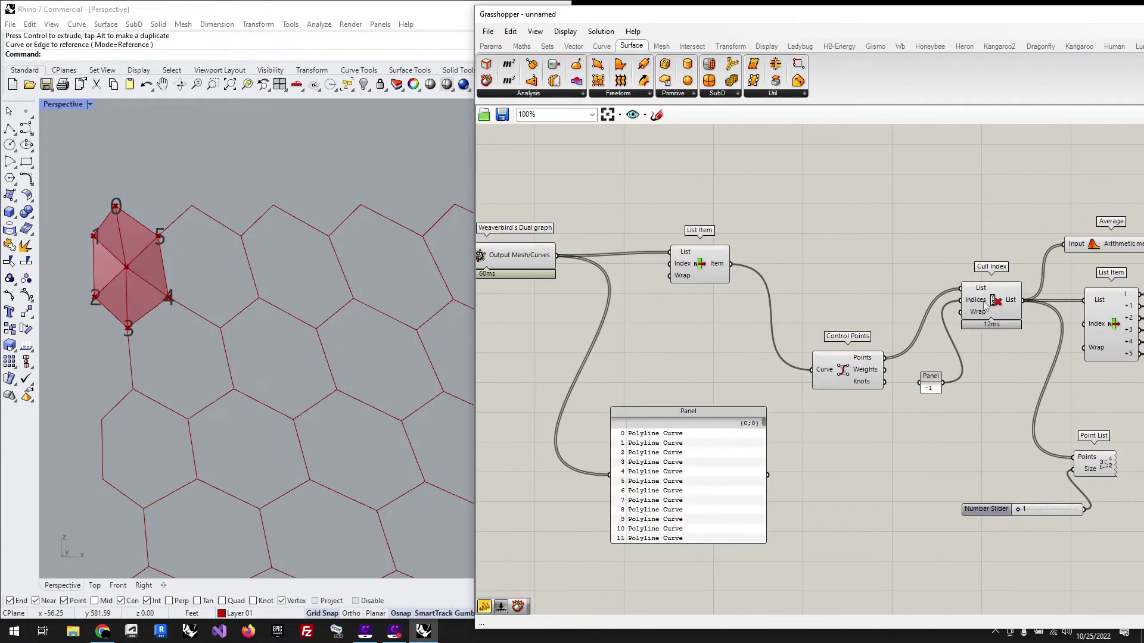
pyautogui.moveTo(701, 264); pyautogui.dragTo(664, 206)
pyautogui.click(562, 289)
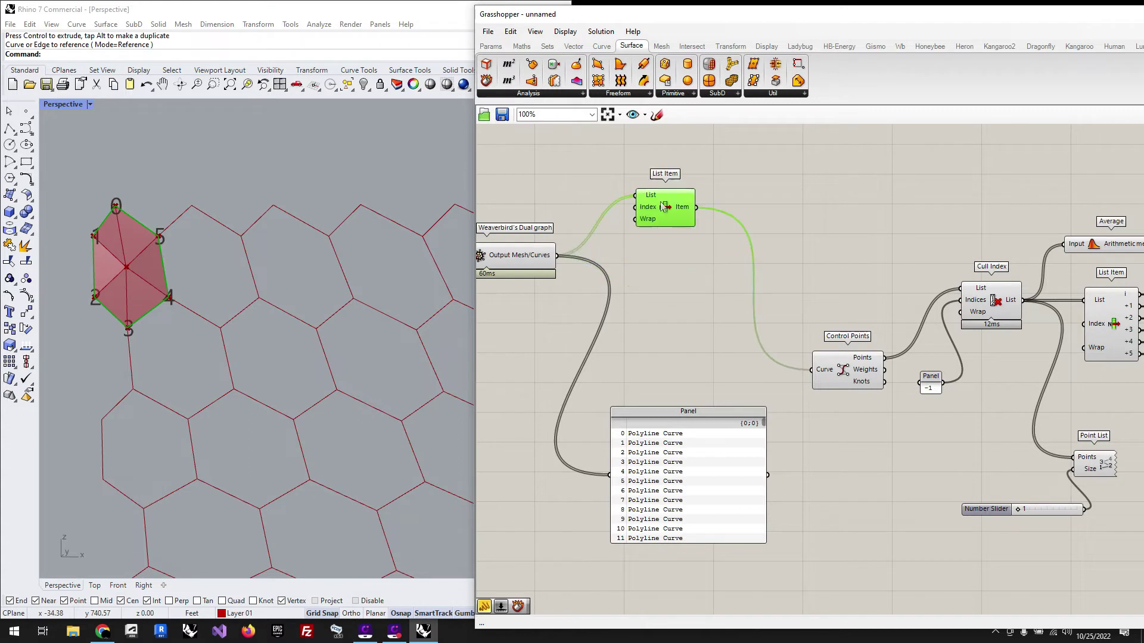
pyautogui.moveTo(557, 256); pyautogui.dragTo(792, 367)
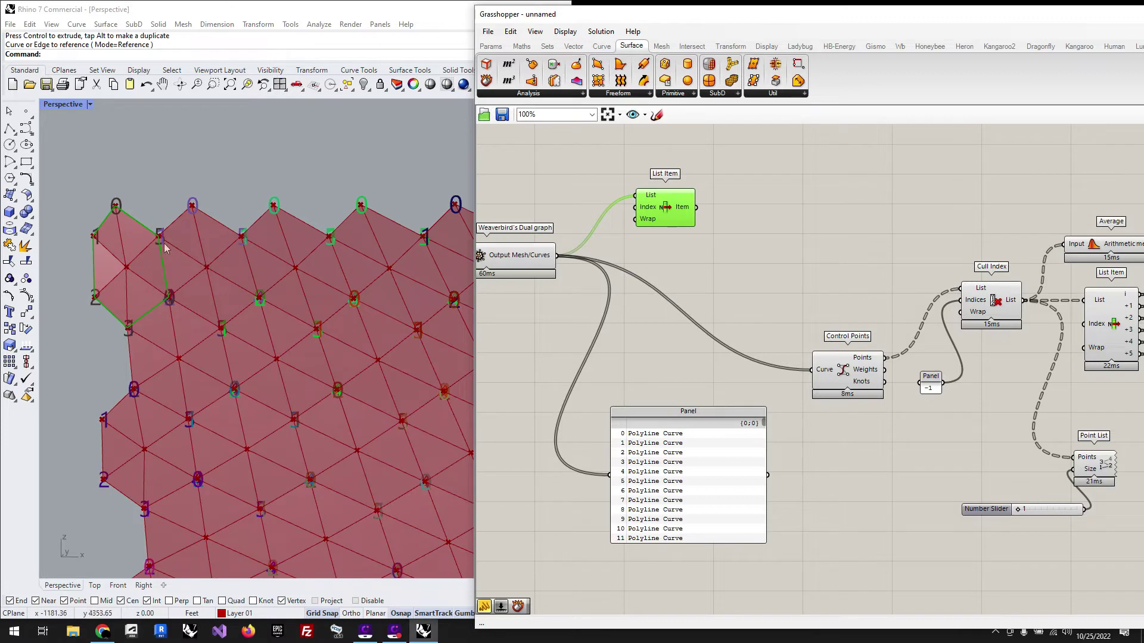
# Examine the triangulated hexagon panels across the whole surface in the Perspective viewport, from the overall shape to the corner
pyautogui.scroll(-2, 164, 243)
pyautogui.scroll(-2, 87, 274)
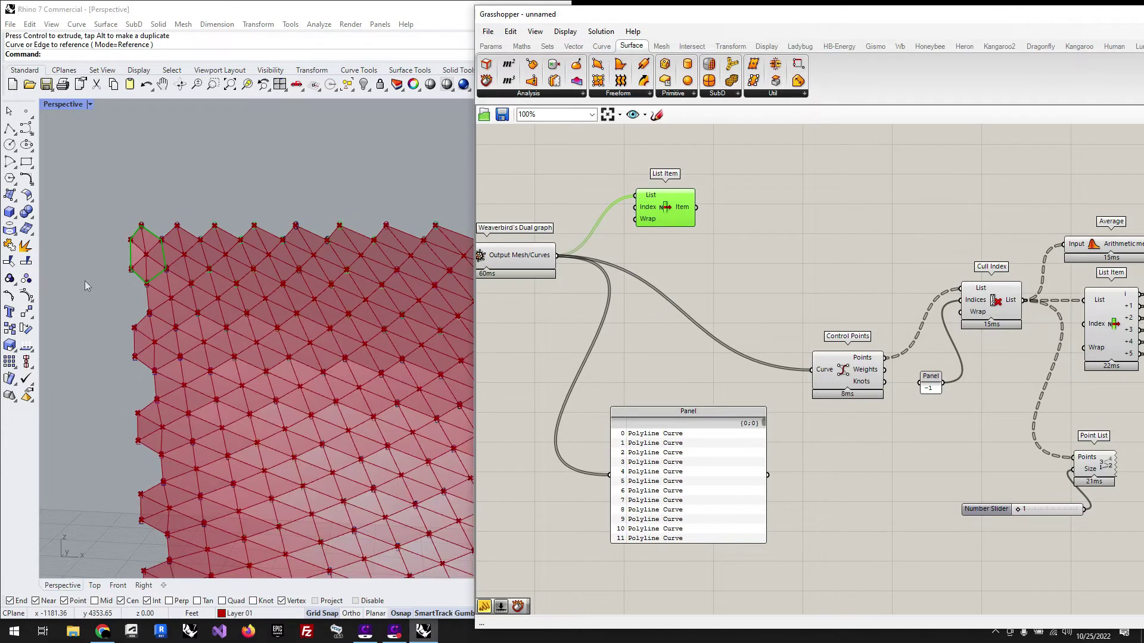
pyautogui.scroll(-3, 84, 281)
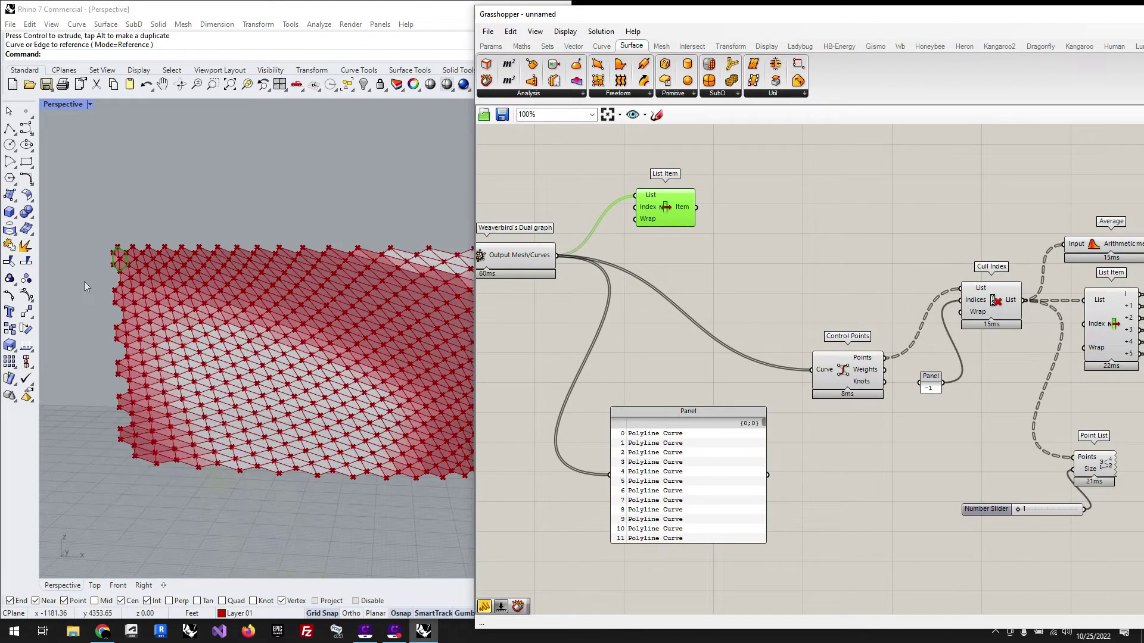
pyautogui.moveTo(60, 310); pyautogui.dragTo(53, 352, button='right')
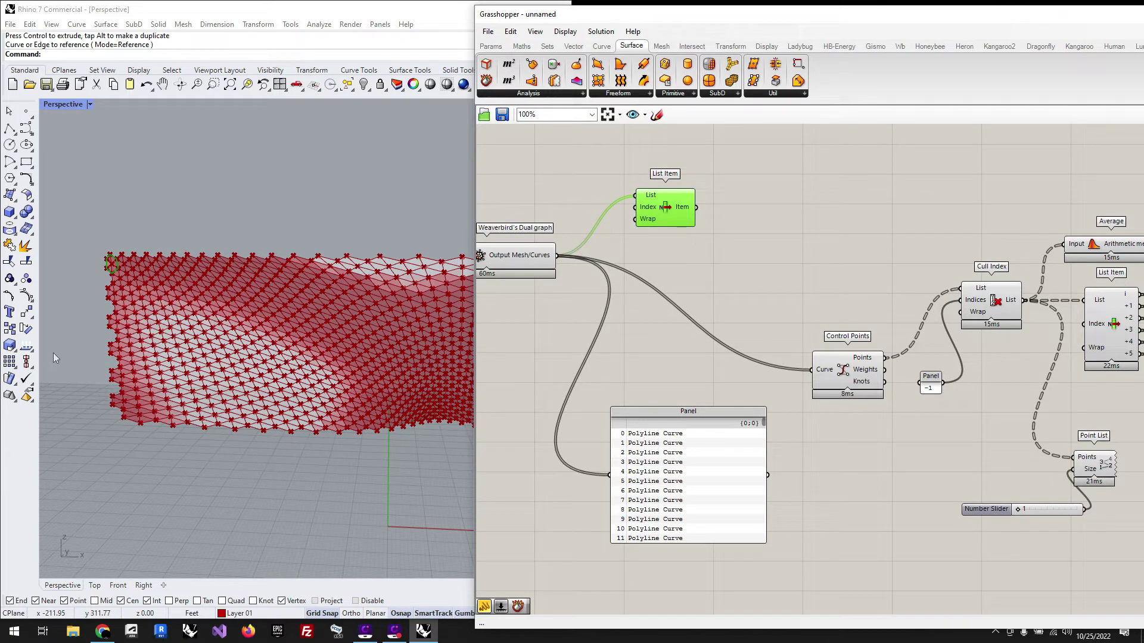
pyautogui.scroll(2, 53, 353)
pyautogui.scroll(2, 244, 190)
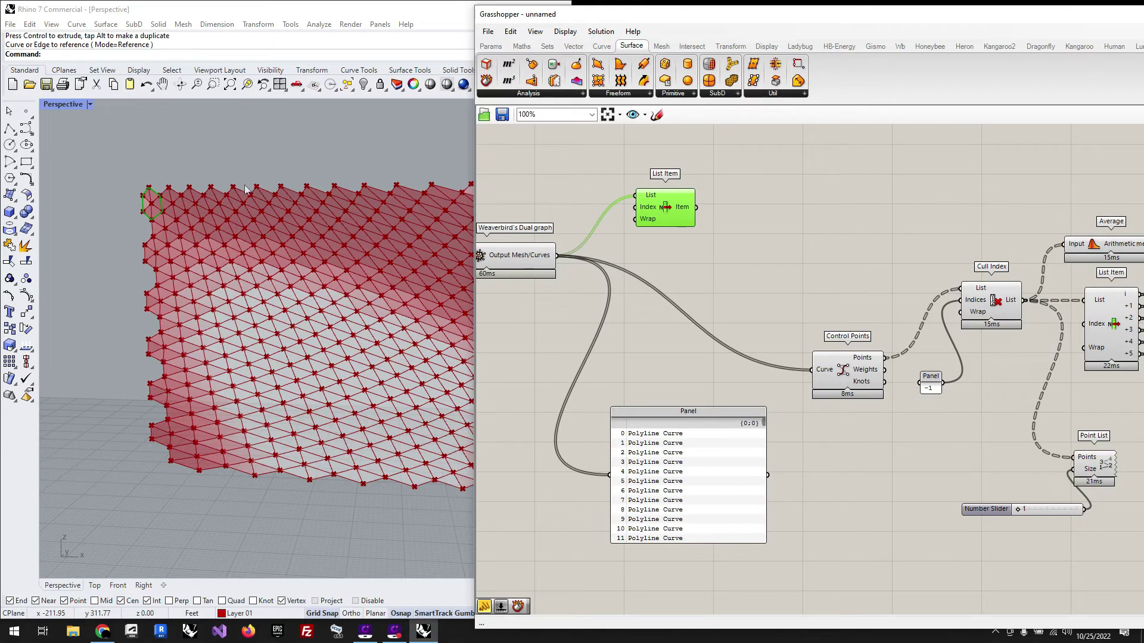
pyautogui.scroll(1, 246, 186)
pyautogui.scroll(1, 282, 131)
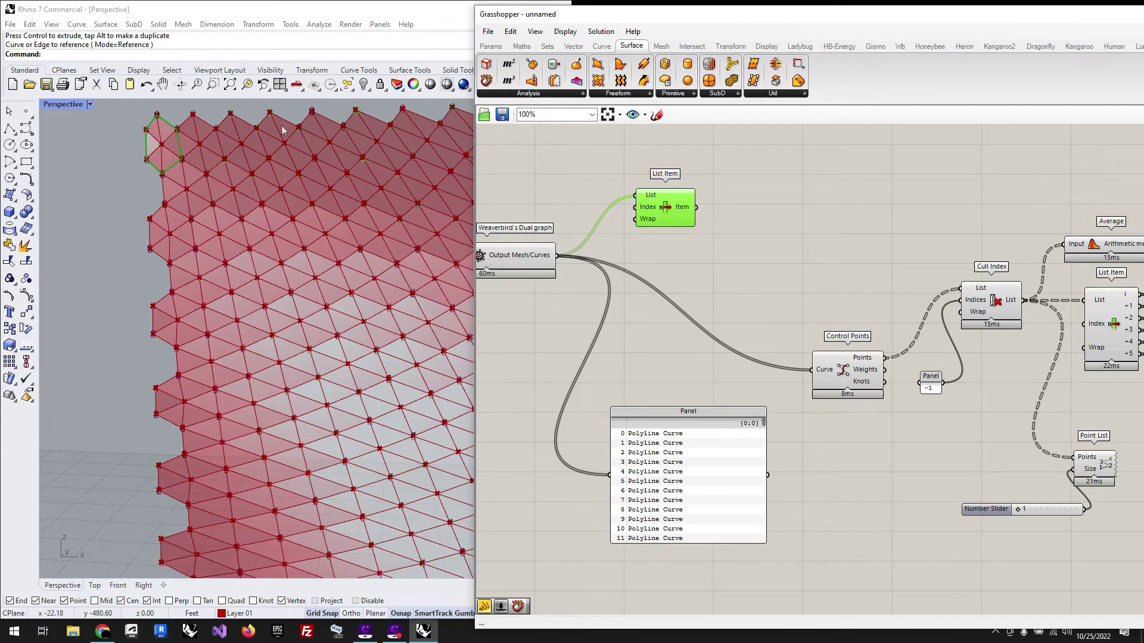
# Set the number slider that feeds the hexagon panel component's U Divisions to 8
pyautogui.click(820, 234)
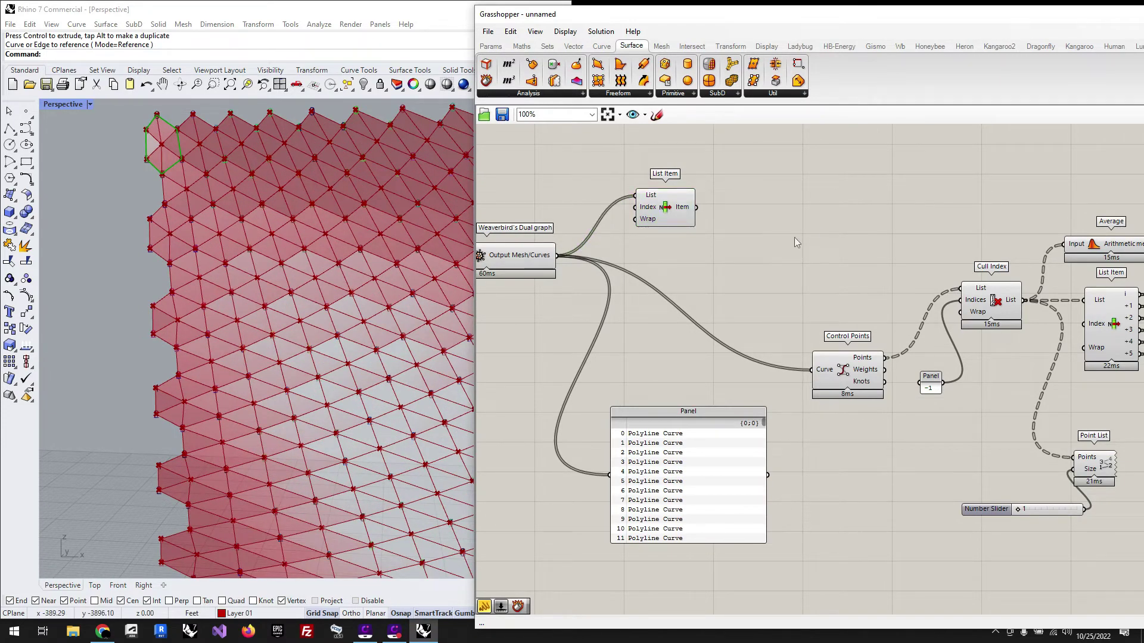
pyautogui.scroll(-3, 828, 244)
pyautogui.scroll(-3, 878, 253)
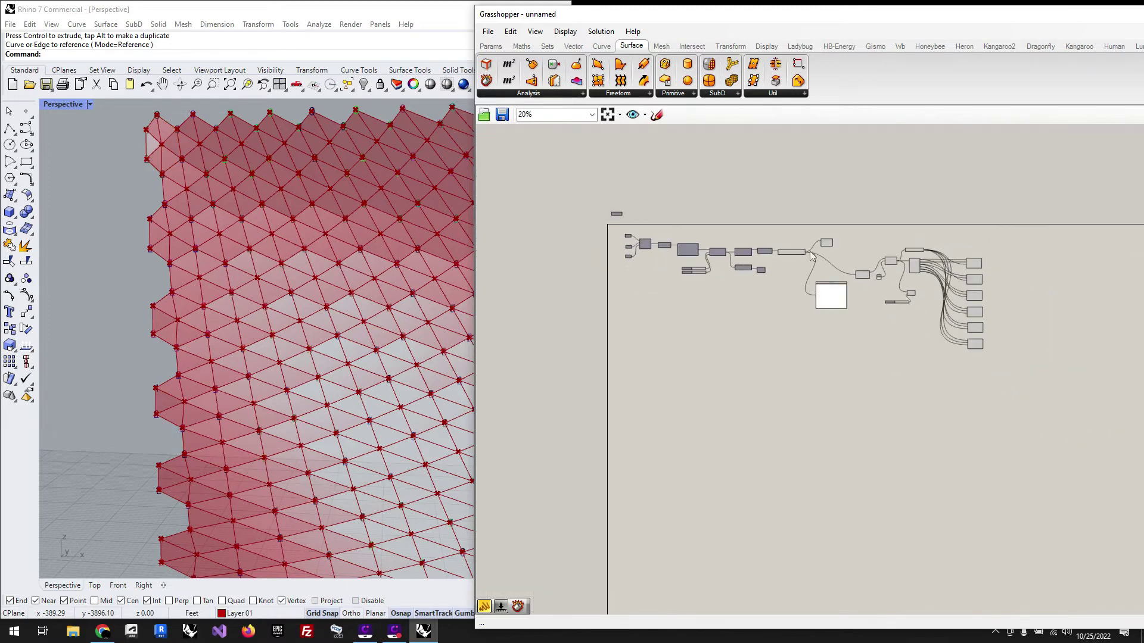
pyautogui.scroll(2, 735, 274)
pyautogui.scroll(6, 735, 273)
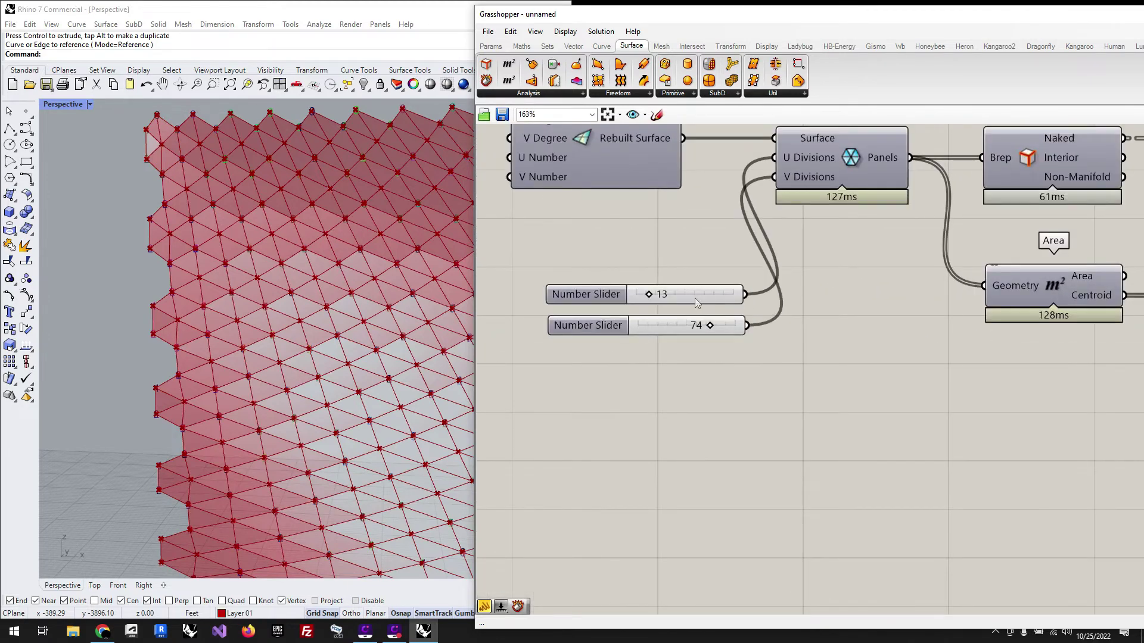
pyautogui.click(696, 300)
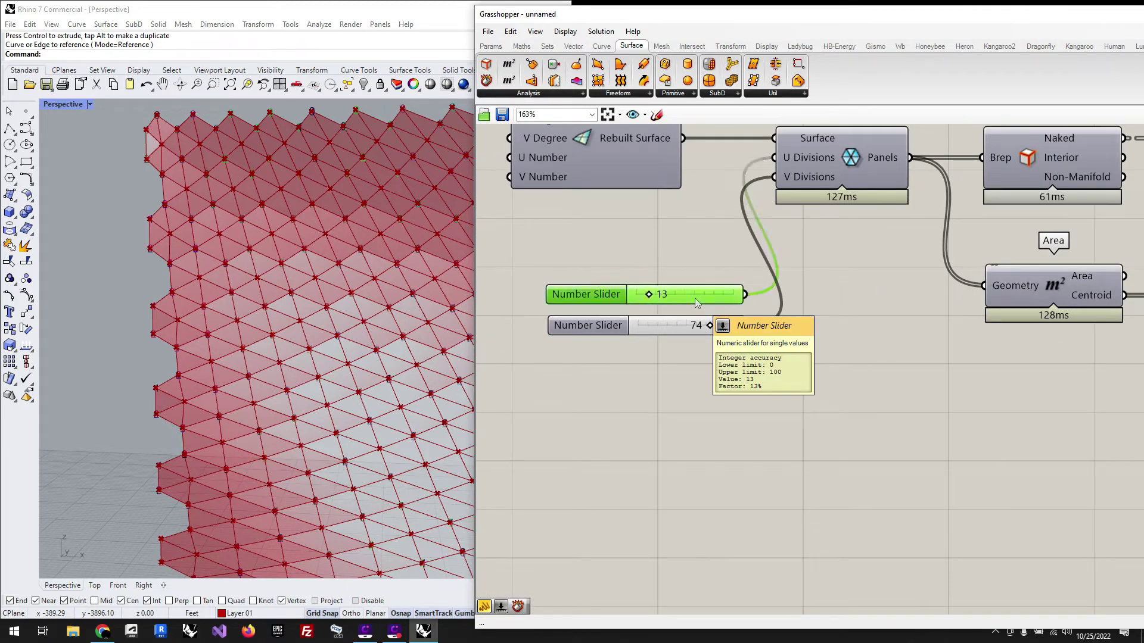
pyautogui.doubleClick(696, 300)
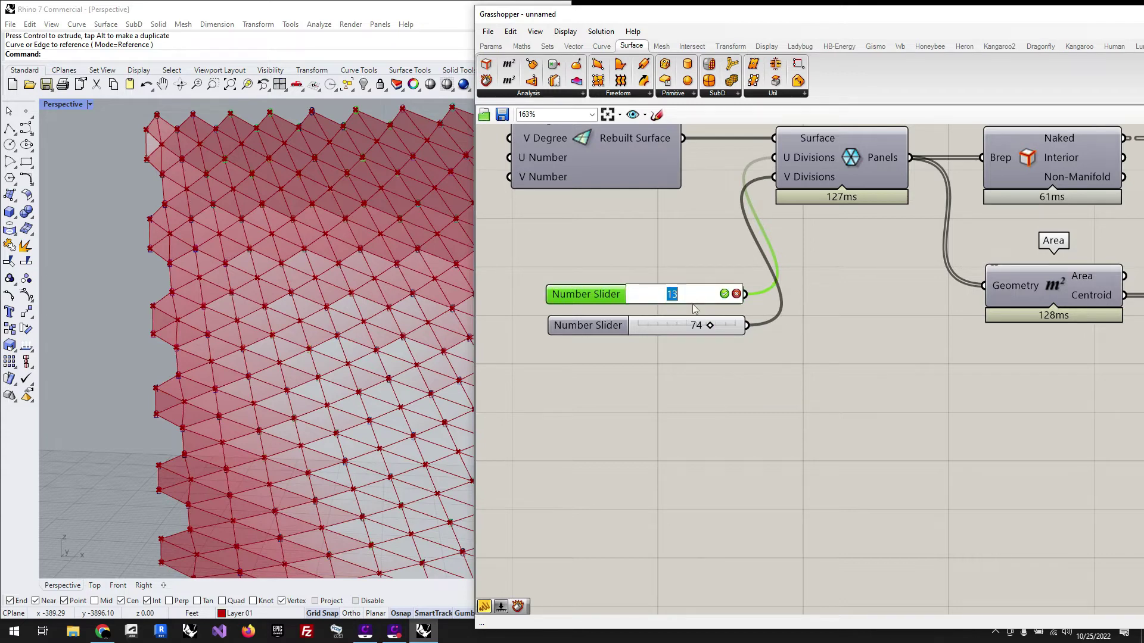
pyautogui.write('8')
pyautogui.press('Return')
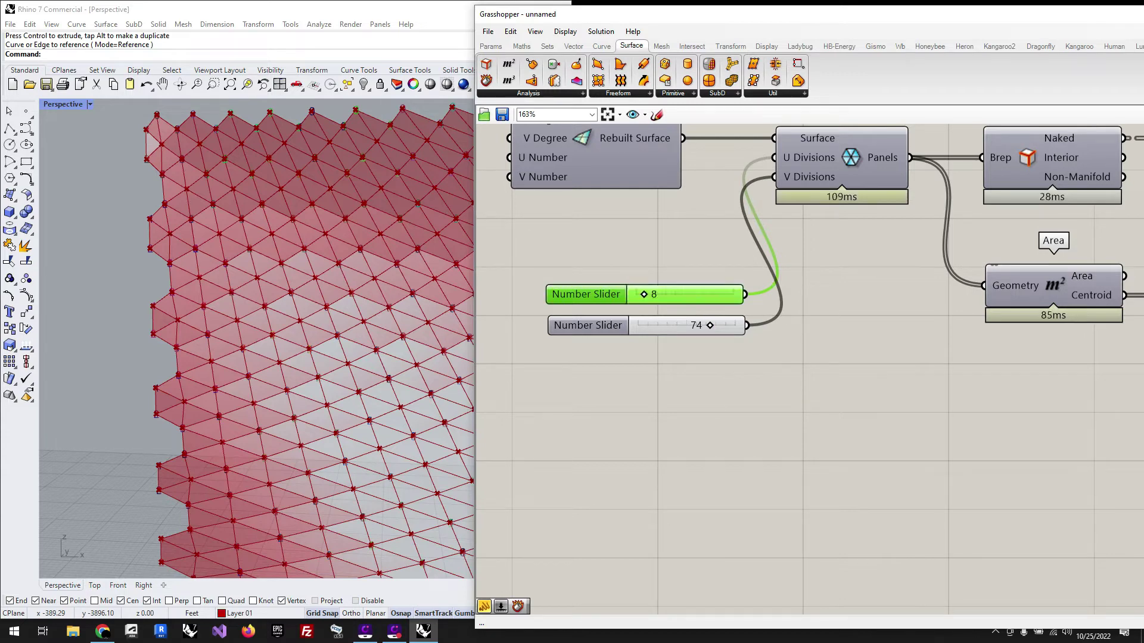
# Set the V Divisions number slider to 50 and check the coarser panel pattern across the whole surface
pyautogui.click(672, 329)
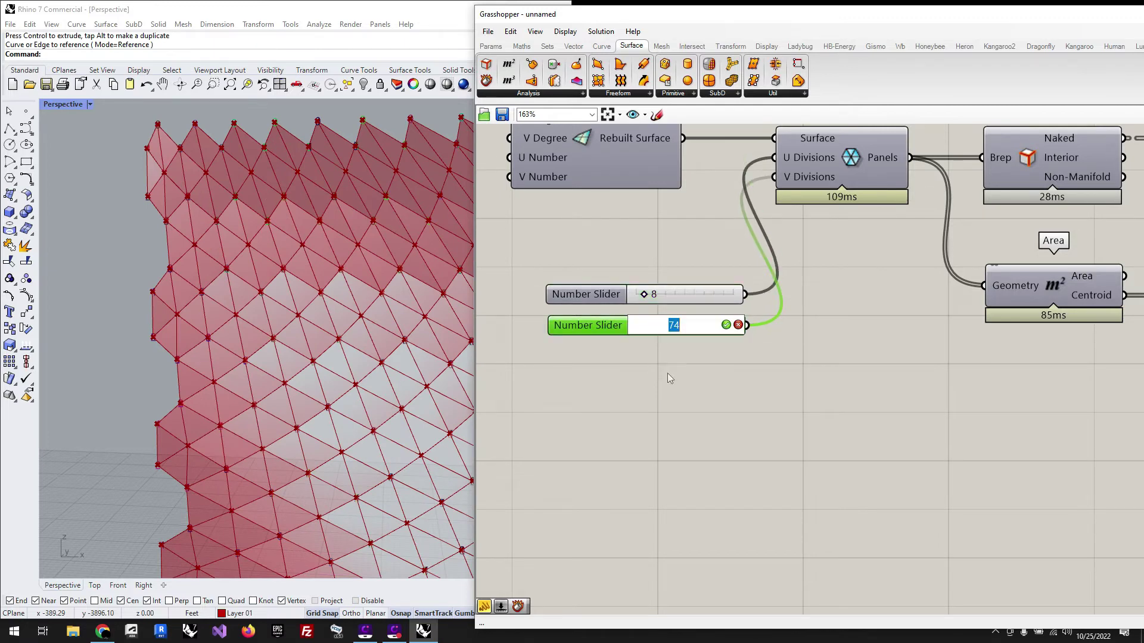
pyautogui.write('50')
pyautogui.press('Return')
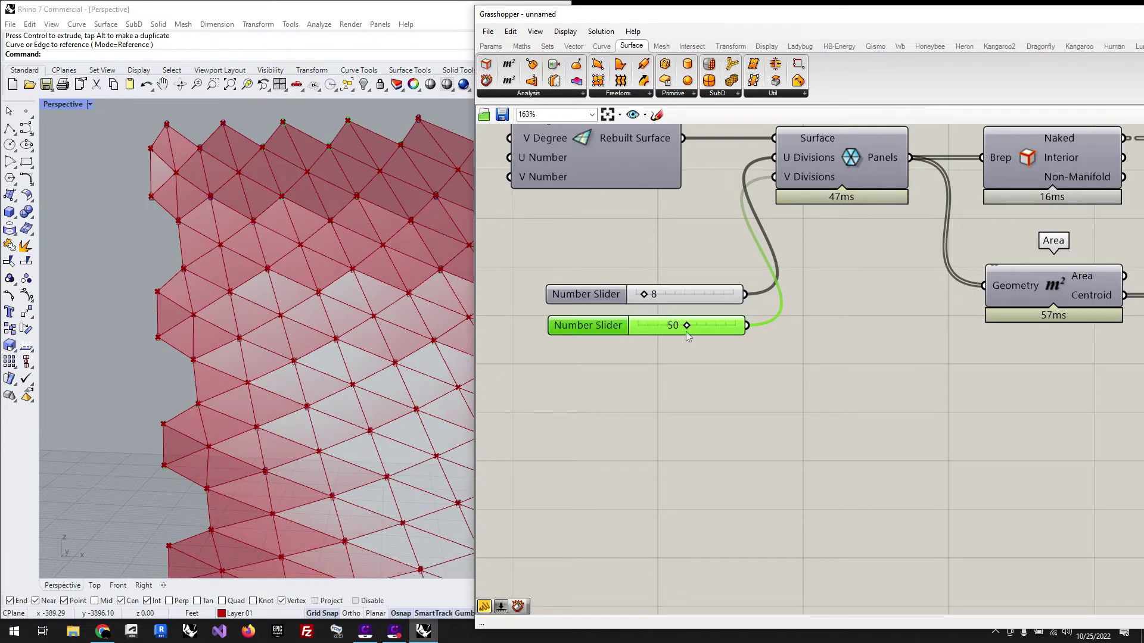
pyautogui.scroll(-1, 112, 319)
pyautogui.scroll(-5, 112, 319)
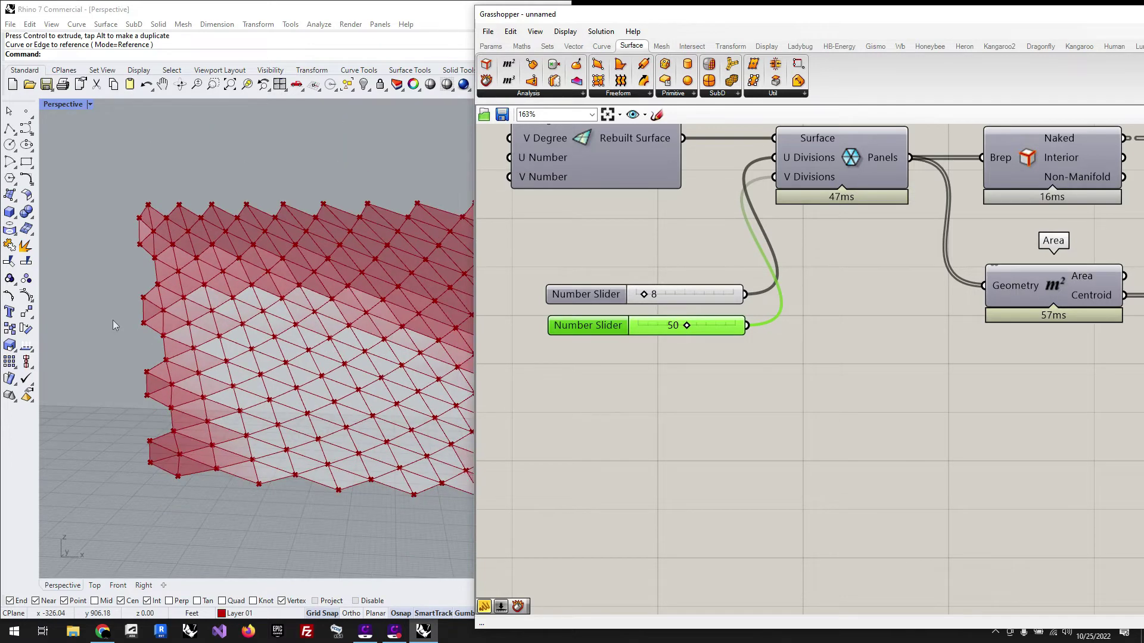
pyautogui.scroll(-6, 115, 352)
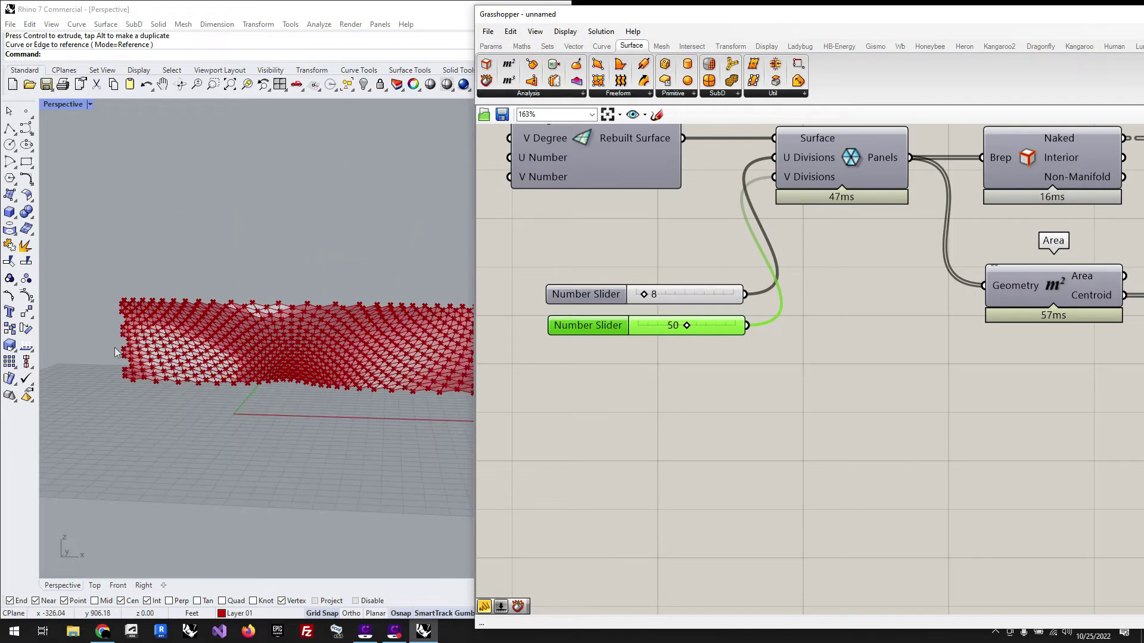
pyautogui.scroll(5, 114, 348)
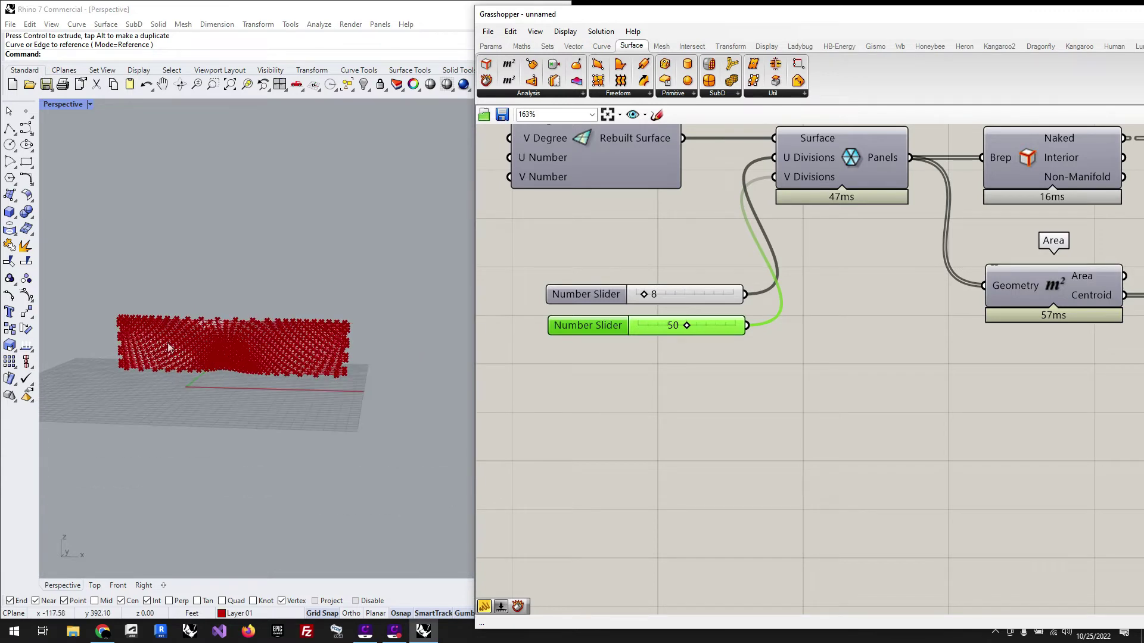
# Connect the single-hexagon List Item's output to the Control Points' Curve input and place the List Item between Dual graph and Control Points
pyautogui.click(767, 444)
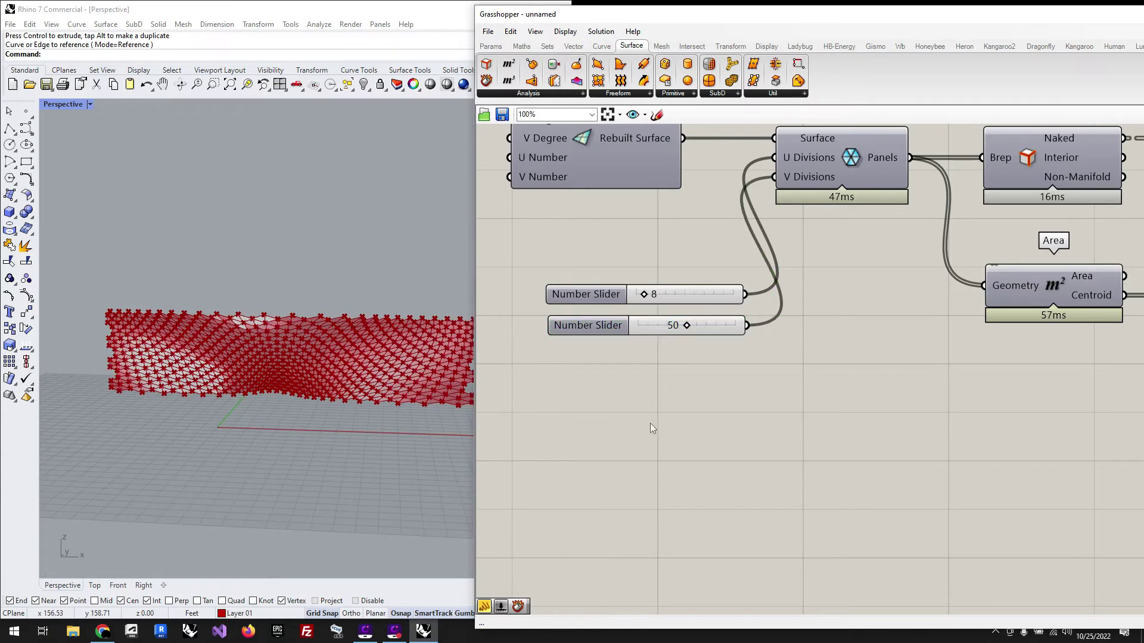
pyautogui.scroll(-6, 629, 417)
pyautogui.scroll(7, 681, 341)
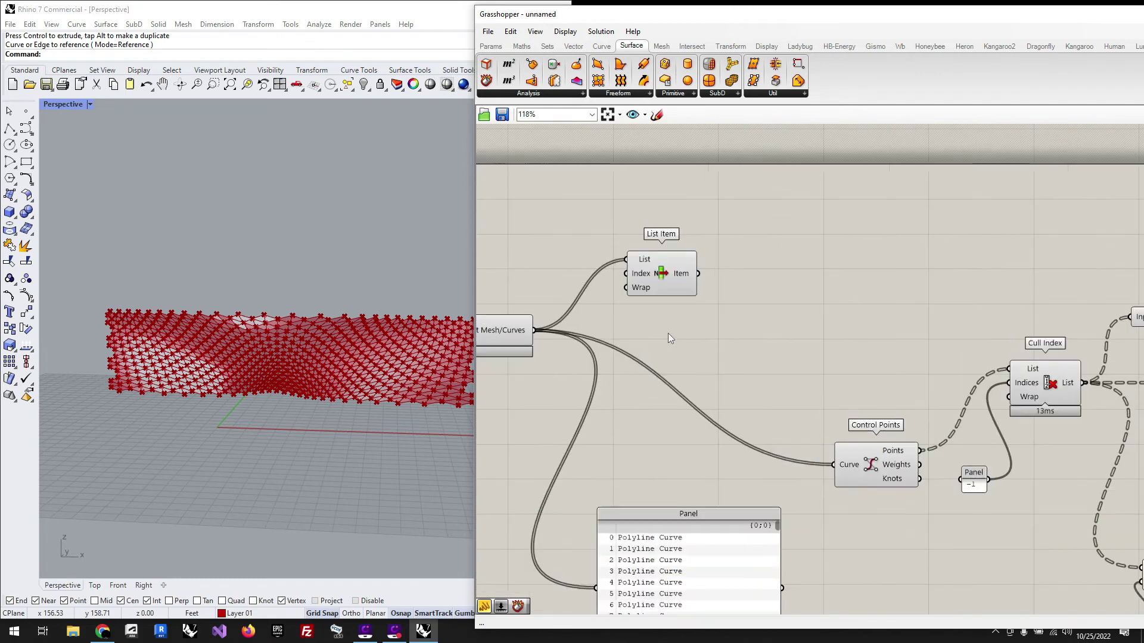
pyautogui.moveTo(665, 277); pyautogui.dragTo(835, 465)
pyautogui.moveTo(734, 337); pyautogui.dragTo(696, 333)
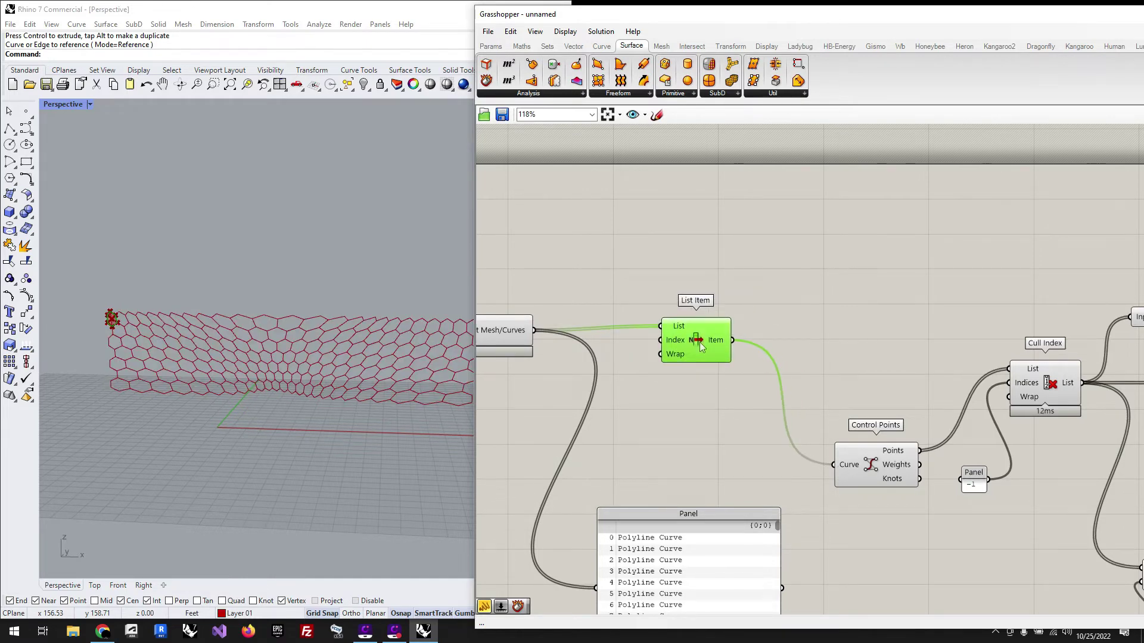
pyautogui.scroll(10, 101, 325)
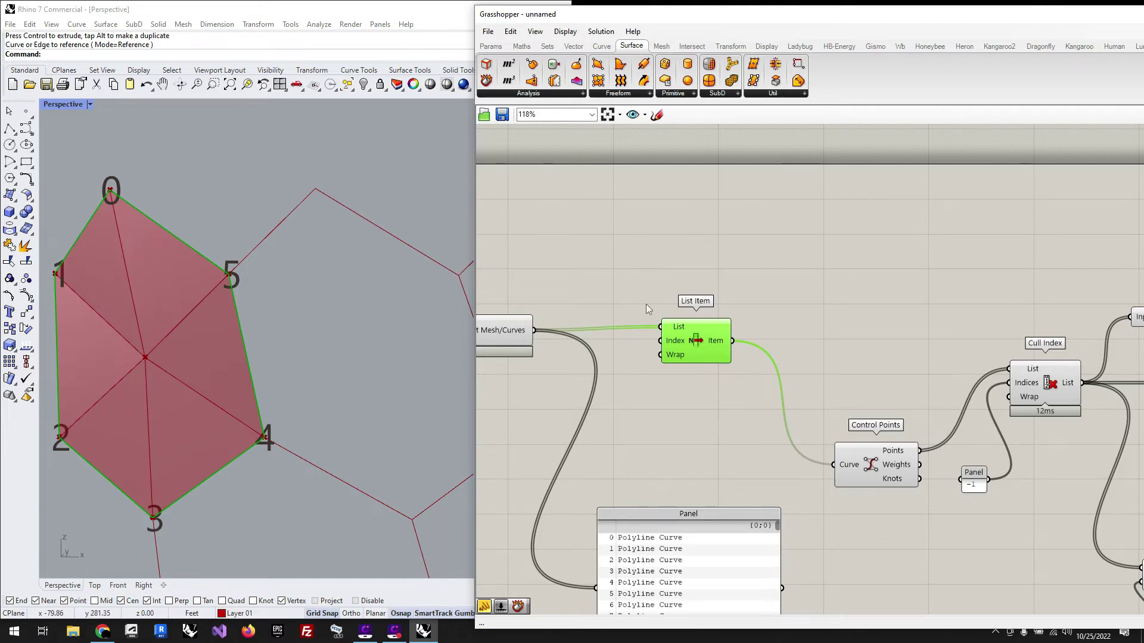
# Add a Rotate Axis component from the Euclidean transforms and place it above and beyond the first 4Point Surface component
pyautogui.scroll(-6, 625, 270)
pyautogui.scroll(6, 743, 301)
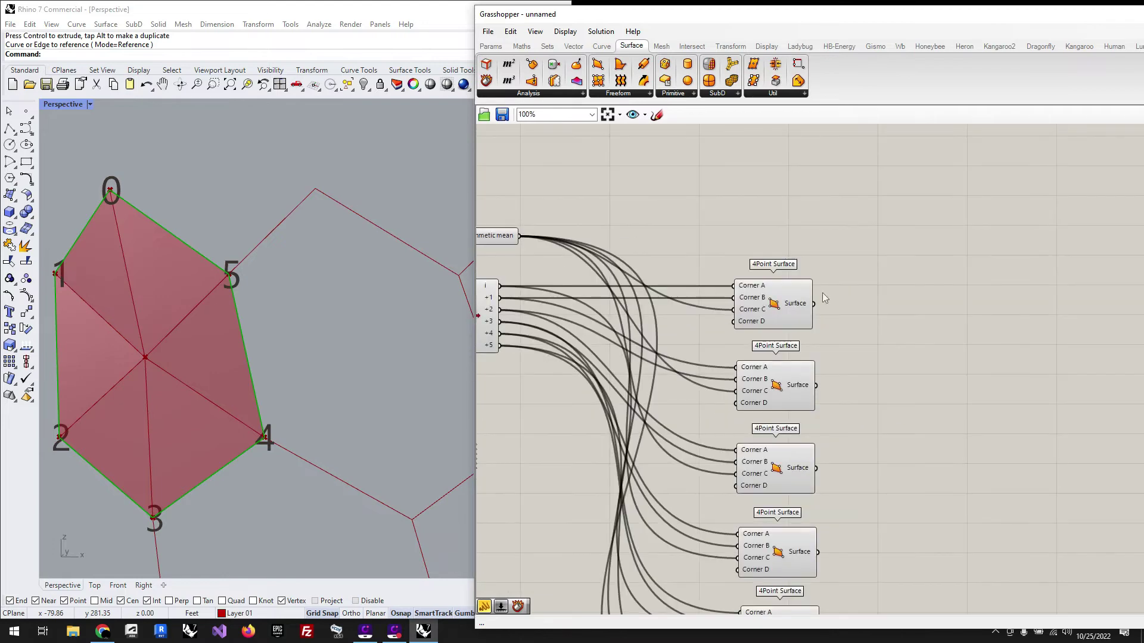
pyautogui.click(780, 295)
pyautogui.click(743, 223)
pyautogui.scroll(-2, 811, 234)
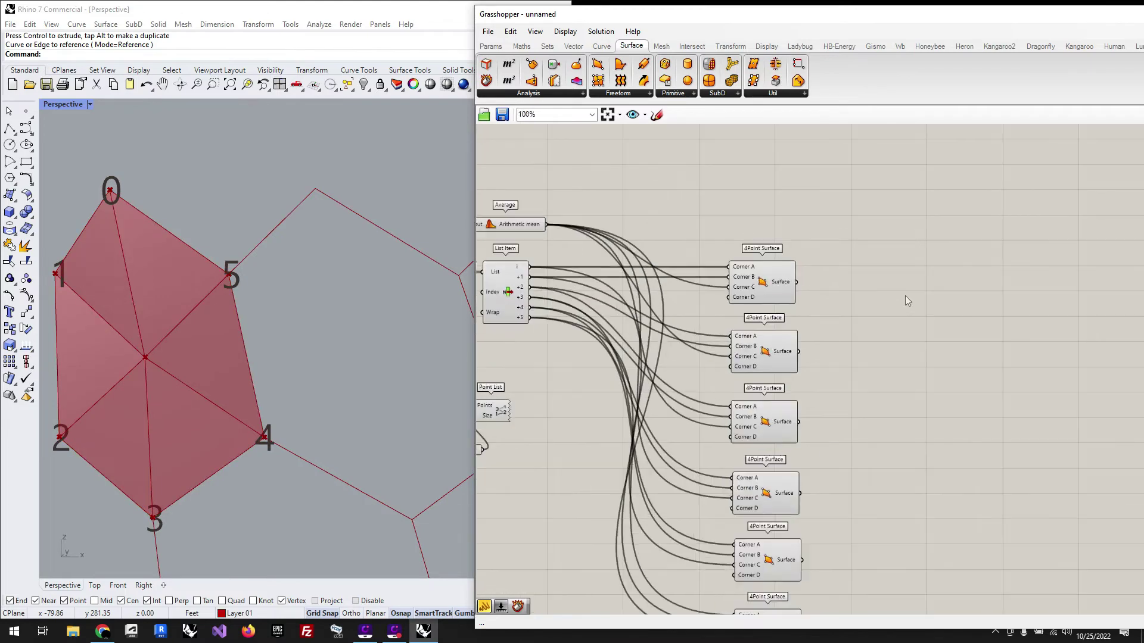
pyautogui.scroll(2, 870, 278)
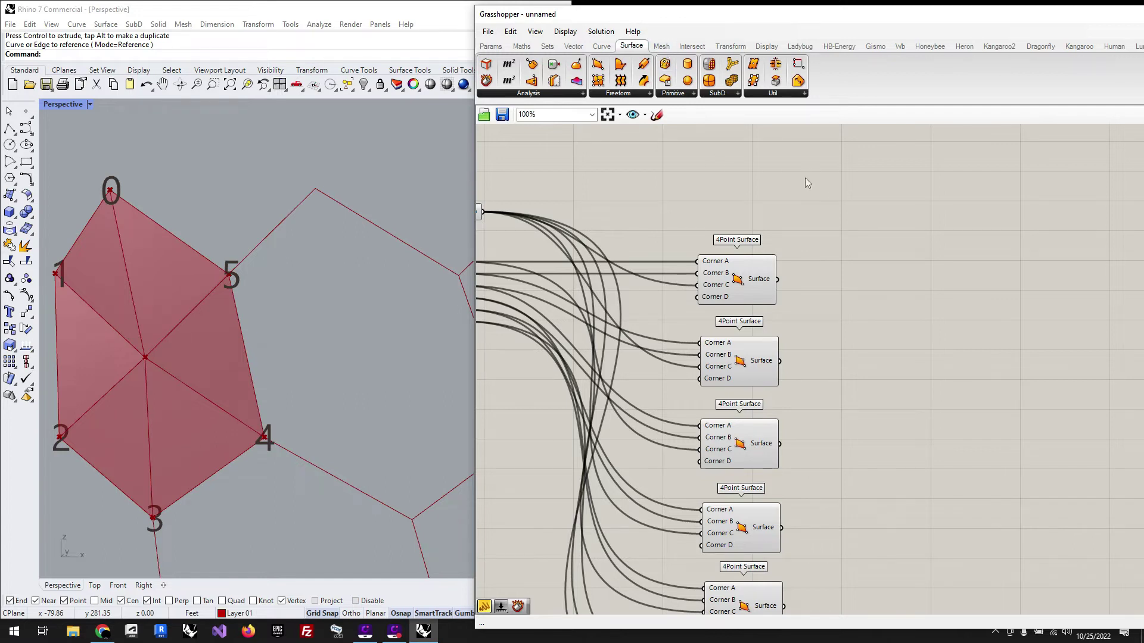
pyautogui.moveTo(659, 49)
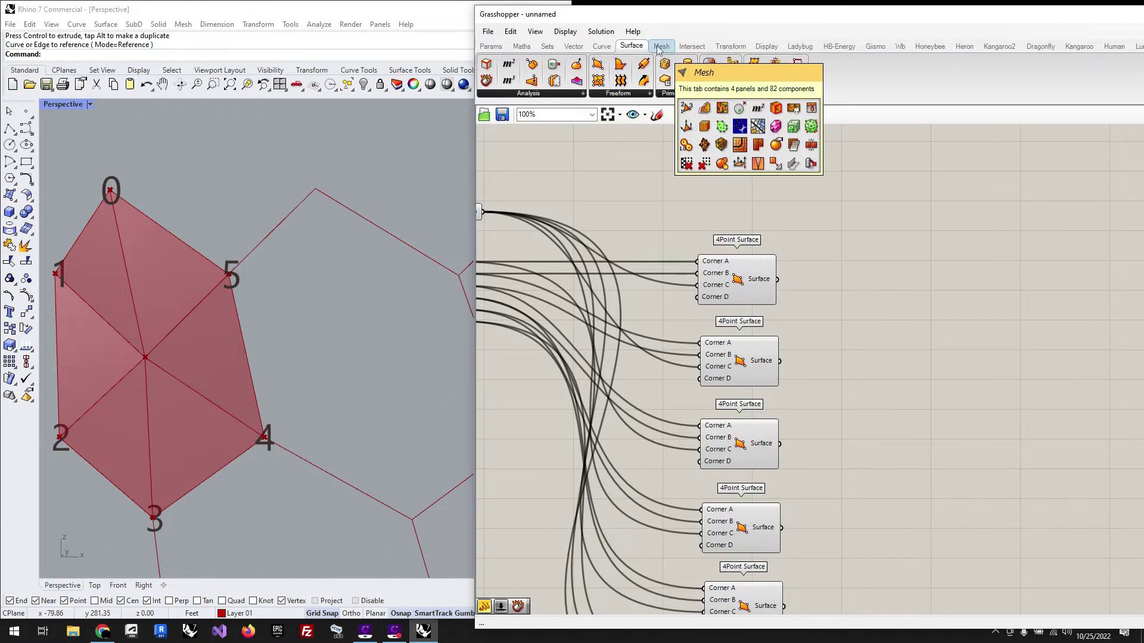
pyautogui.click(728, 48)
pyautogui.moveTo(727, 48)
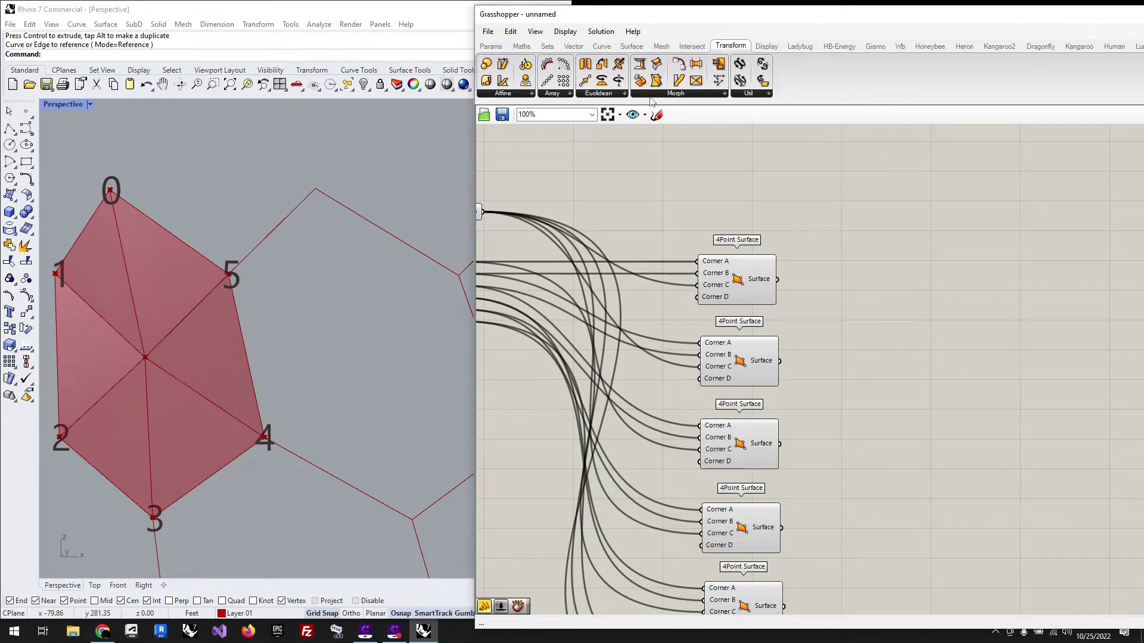
pyautogui.click(685, 94)
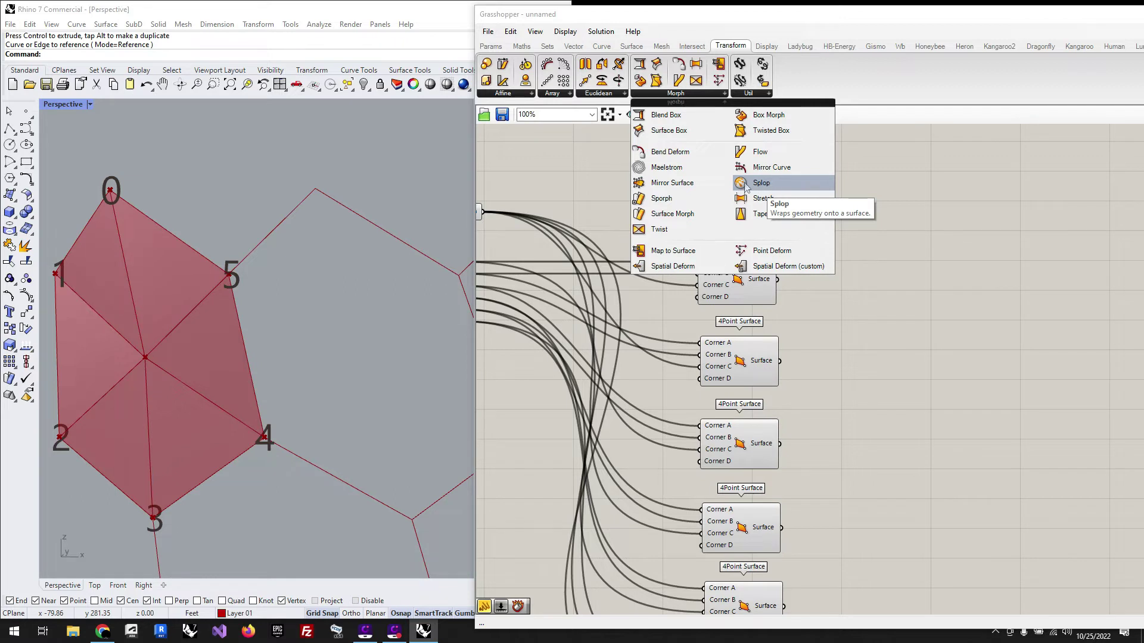
pyautogui.click(597, 94)
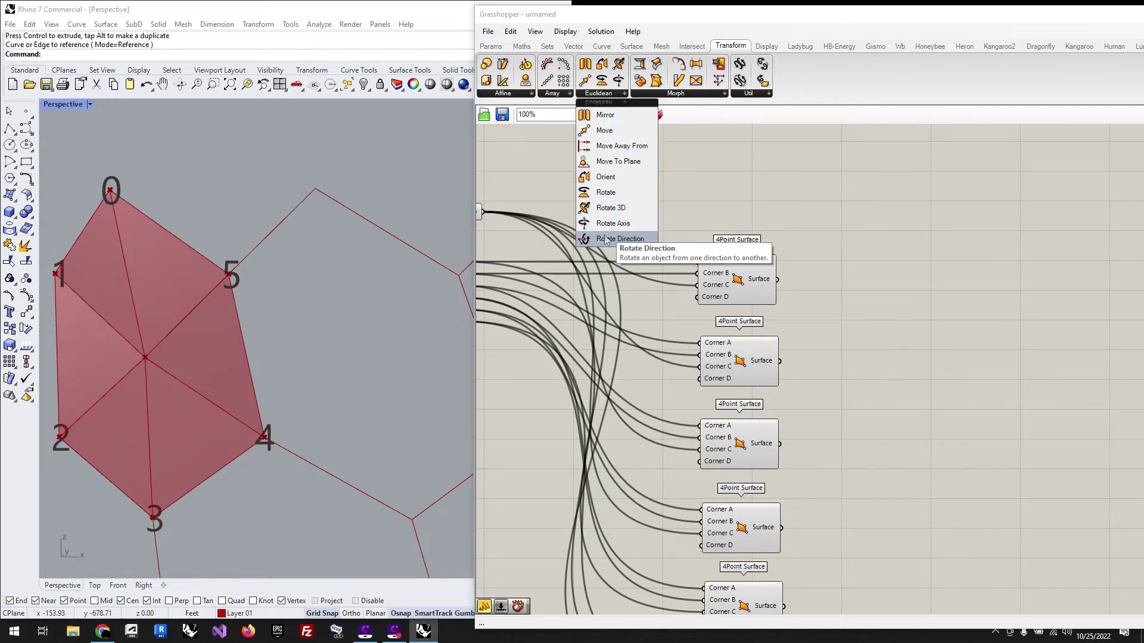
pyautogui.moveTo(612, 230); pyautogui.dragTo(803, 234)
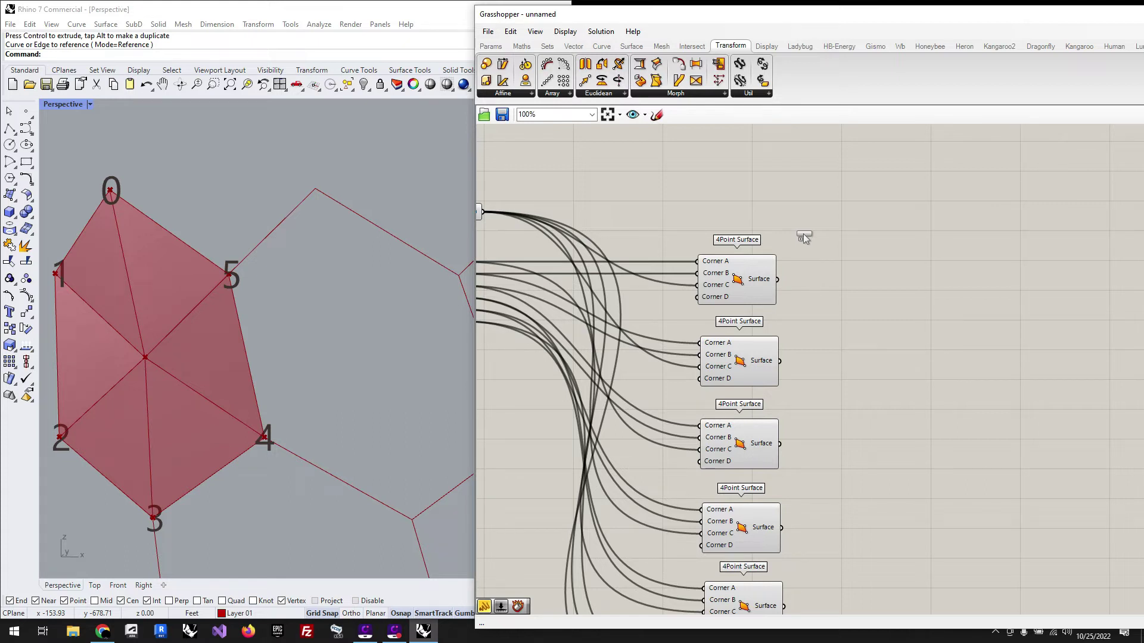
pyautogui.moveTo(803, 233); pyautogui.dragTo(894, 219)
pyautogui.click(901, 312)
# Align the Control Points component with Cull Index and nudge the single-hexagon List Item slightly lower
pyautogui.scroll(-3, 952, 231)
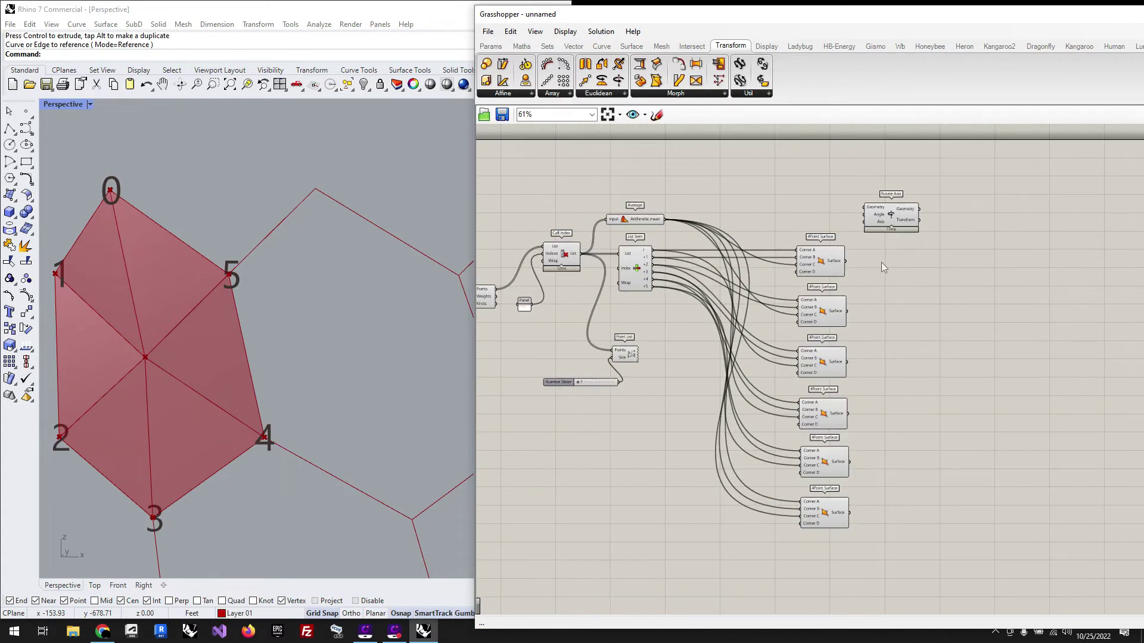
pyautogui.scroll(1, 828, 270)
pyautogui.click(826, 265)
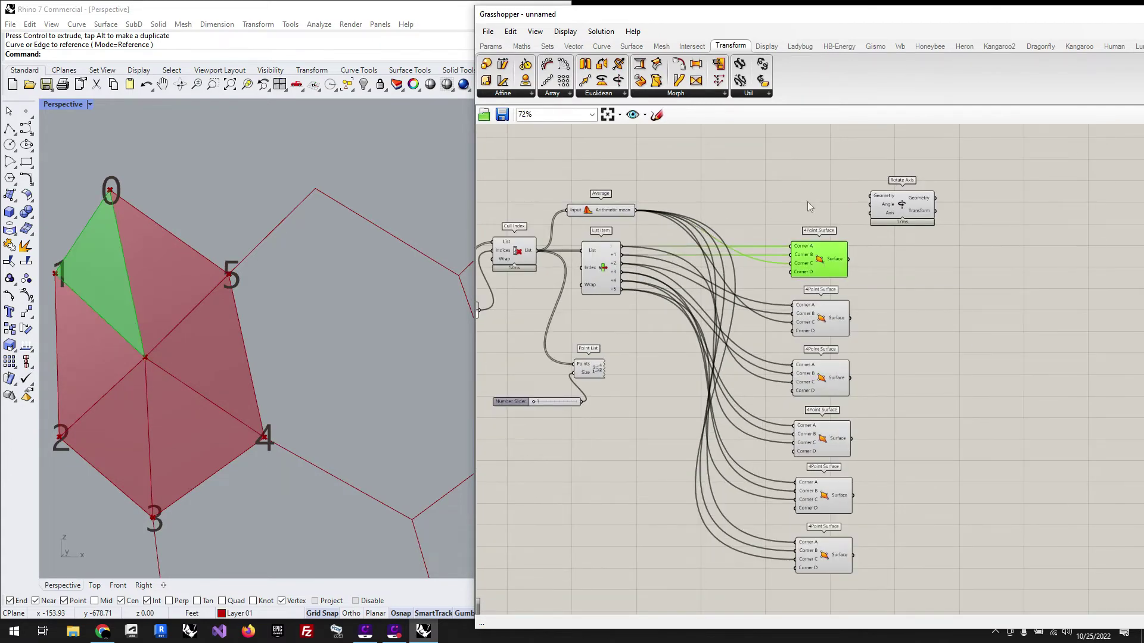
pyautogui.scroll(-1, 828, 199)
pyautogui.scroll(3, 536, 249)
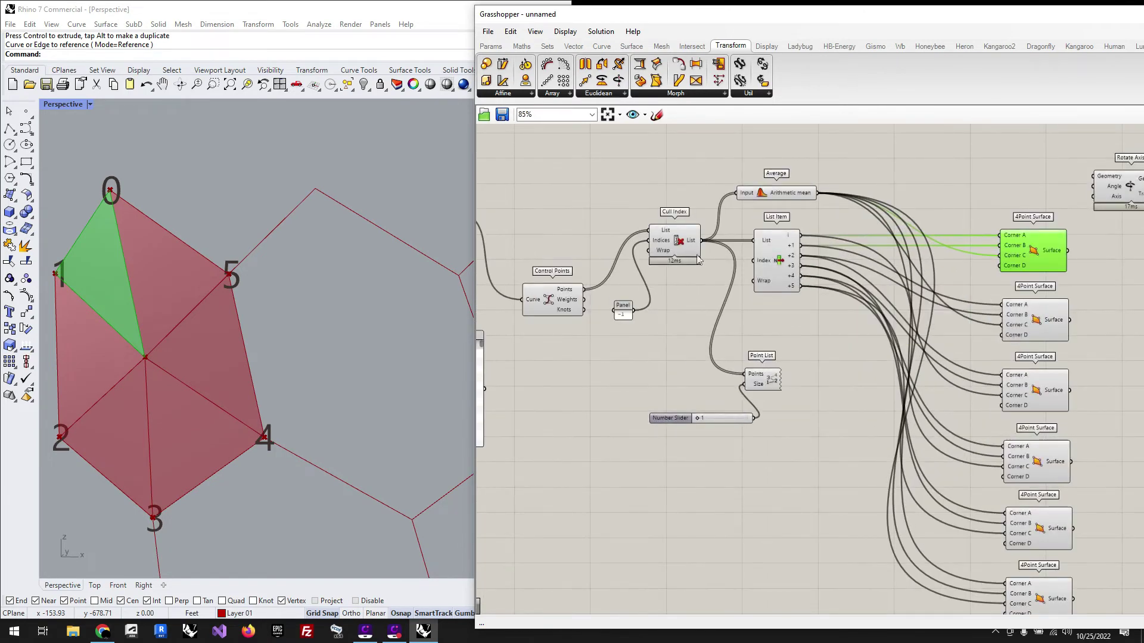
pyautogui.moveTo(552, 300); pyautogui.dragTo(558, 238)
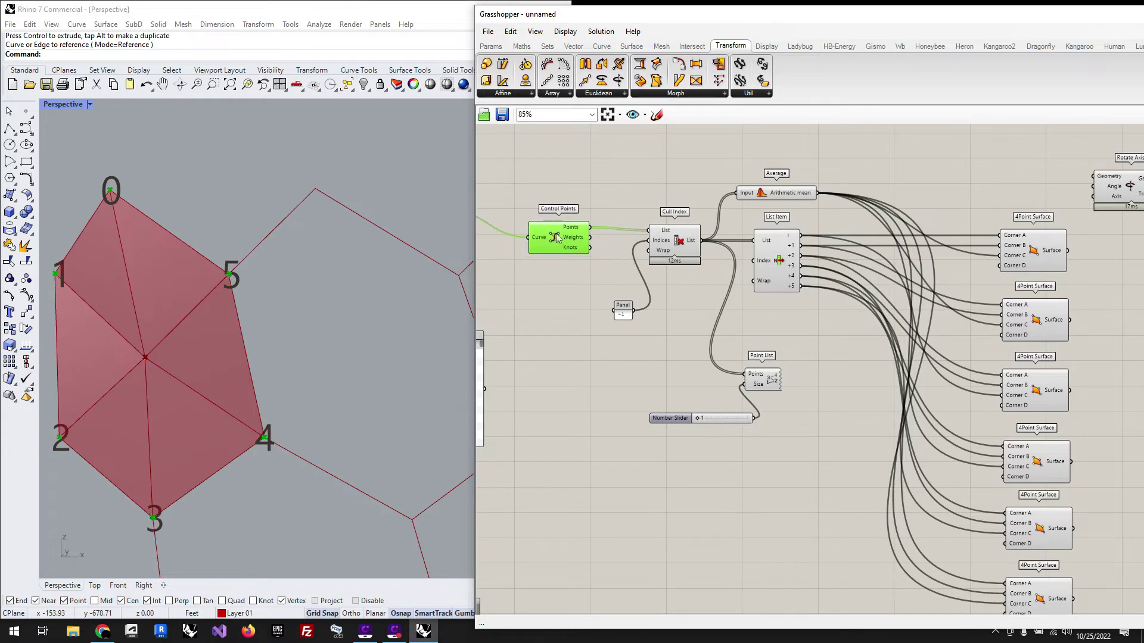
pyautogui.scroll(-3, 687, 274)
pyautogui.scroll(5, 569, 239)
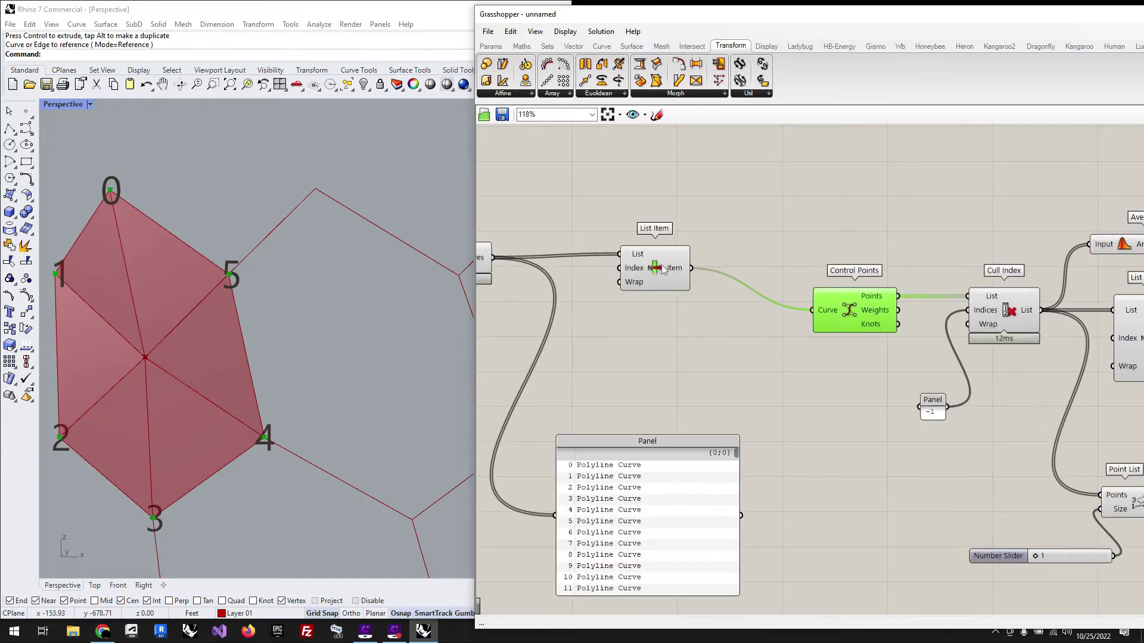
pyautogui.moveTo(663, 269); pyautogui.dragTo(653, 281)
# Add a Curve parameter and wire it between the List Item's output and the Control Points' Curve input
pyautogui.doubleClick(768, 224)
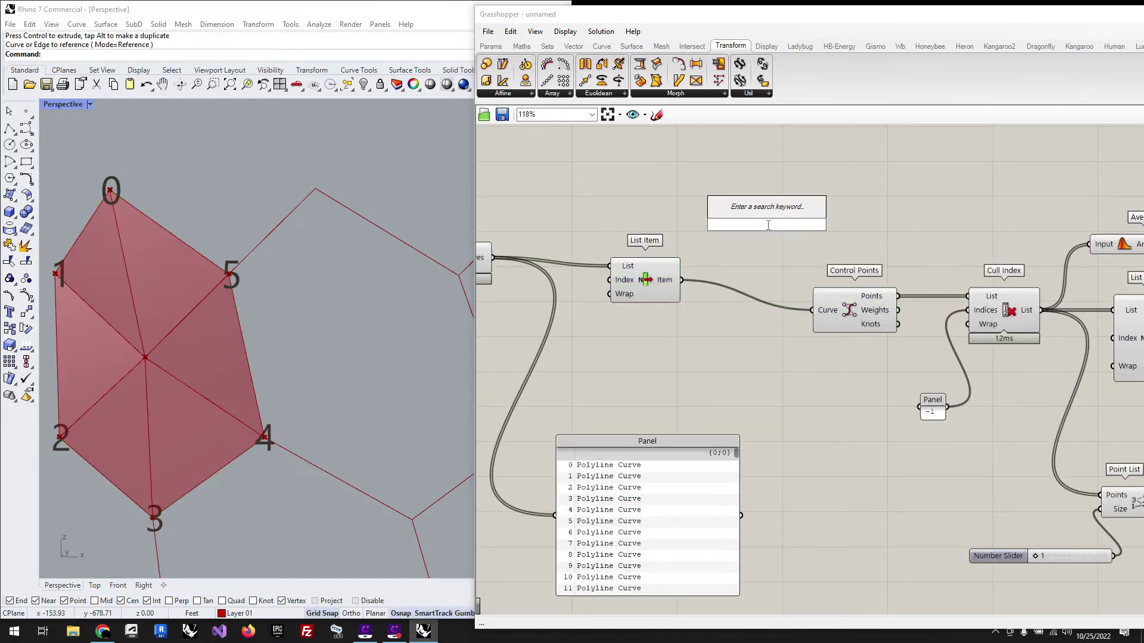
pyautogui.write('curve')
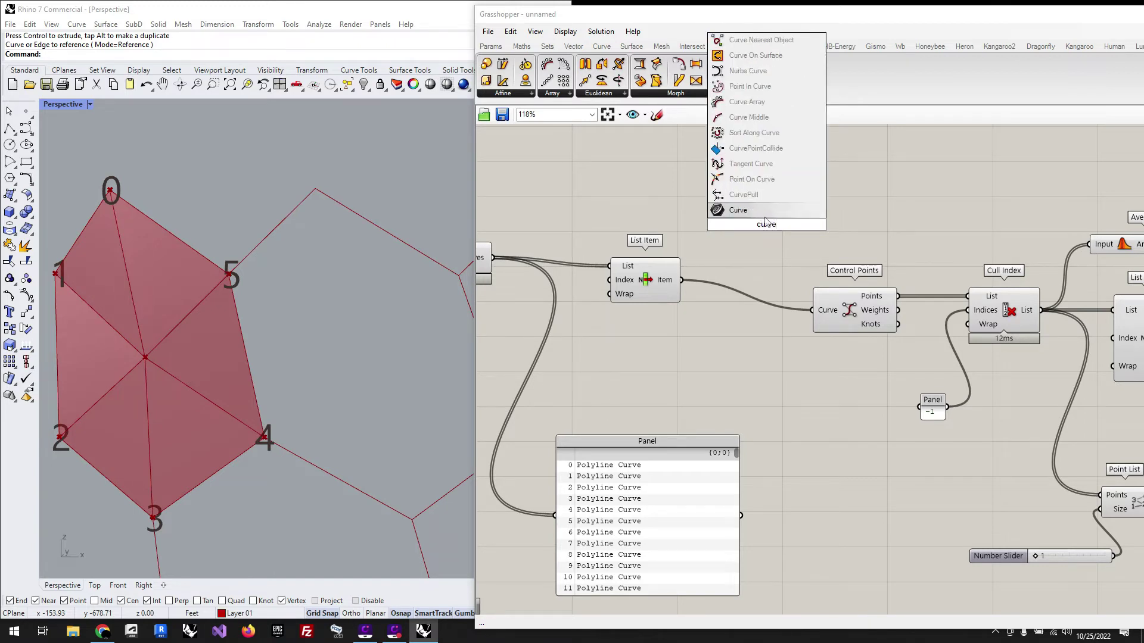
pyautogui.press('Return')
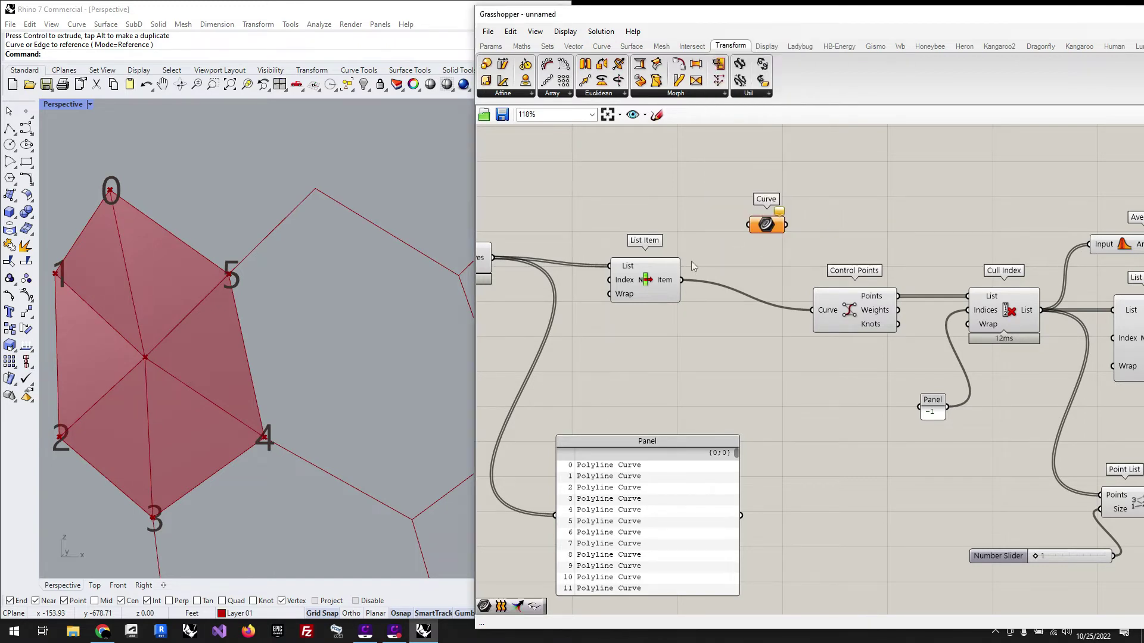
pyautogui.moveTo(683, 280); pyautogui.dragTo(812, 310)
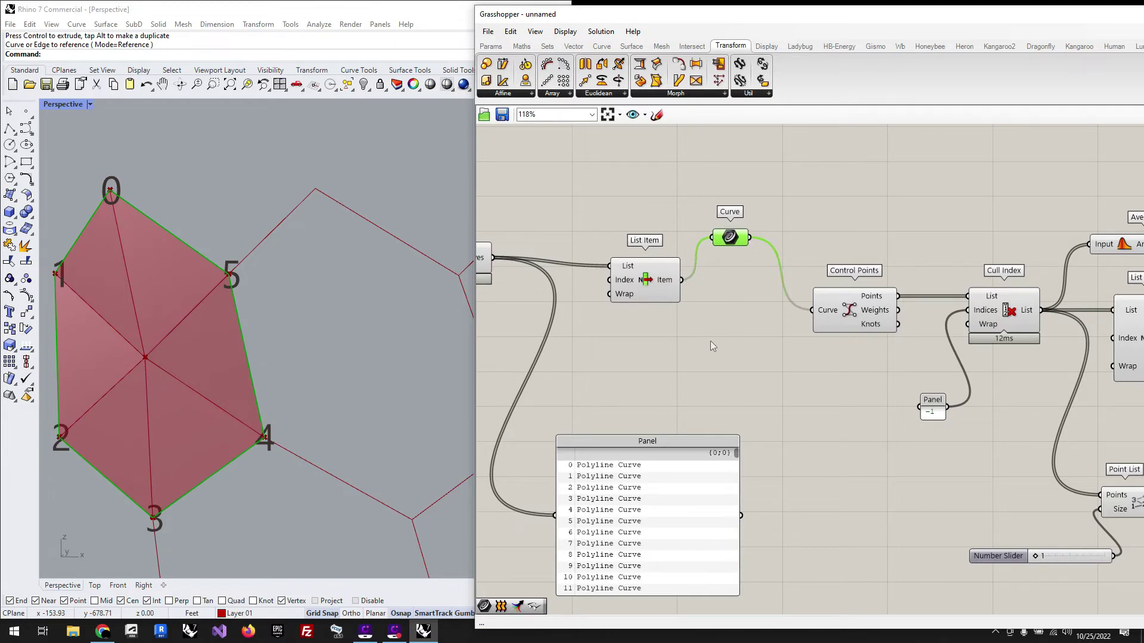
# Move the Curve parameter higher above the List Item and Control Points, and select it to check which outline it holds
pyautogui.scroll(-4, 710, 341)
pyautogui.scroll(2, 935, 340)
pyautogui.moveTo(557, 280); pyautogui.dragTo(568, 252)
pyautogui.click(702, 258)
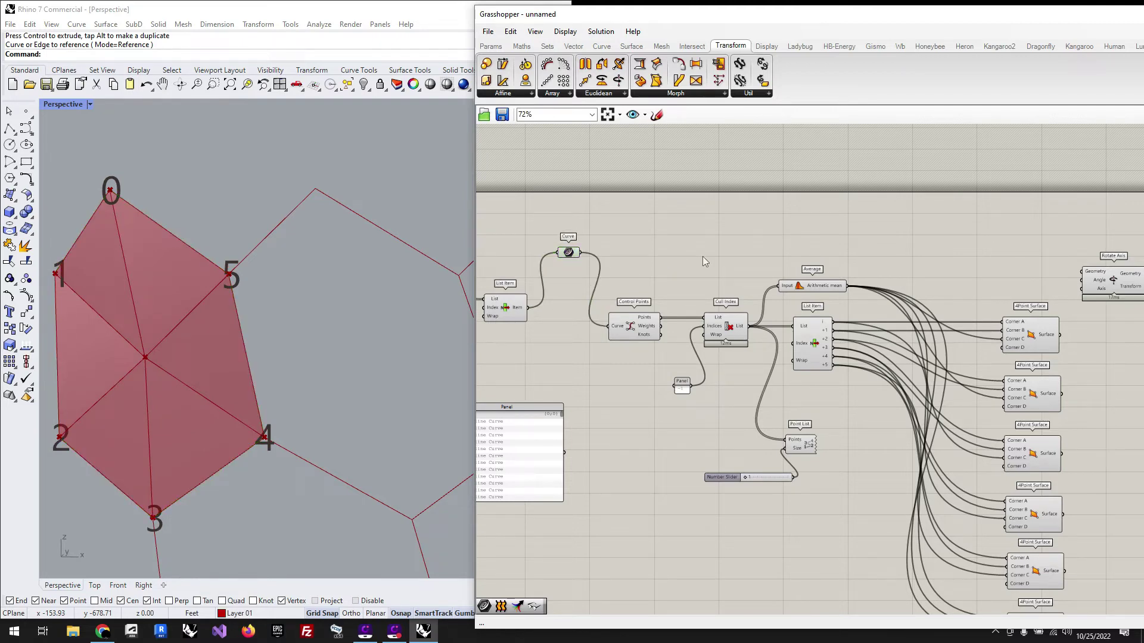
pyautogui.click(569, 253)
pyautogui.moveTo(570, 254)
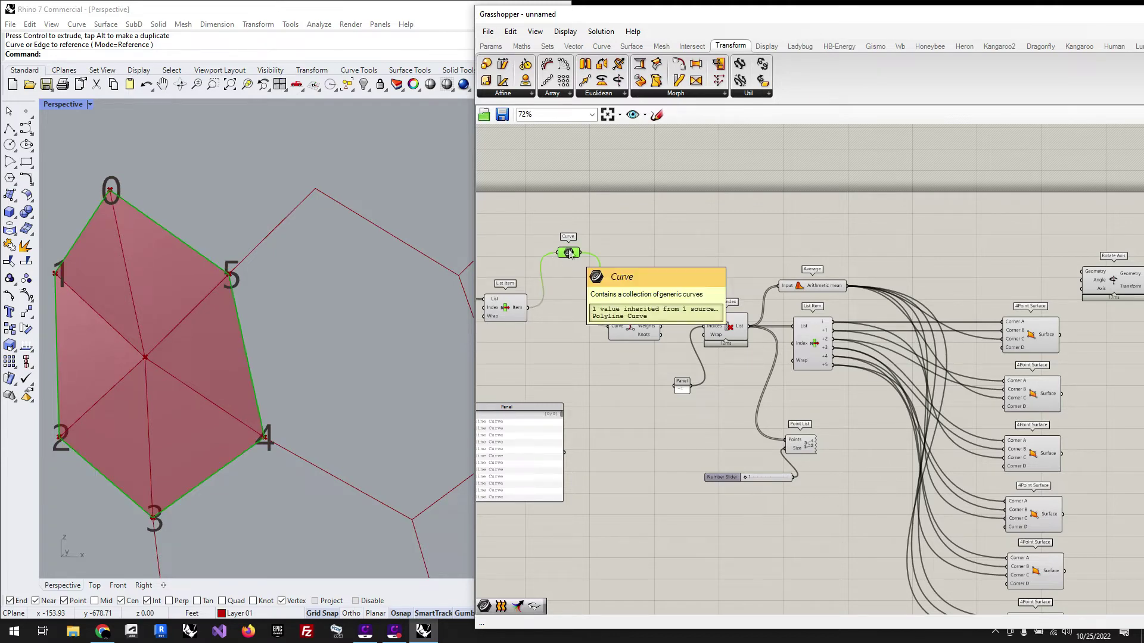
pyautogui.click(667, 246)
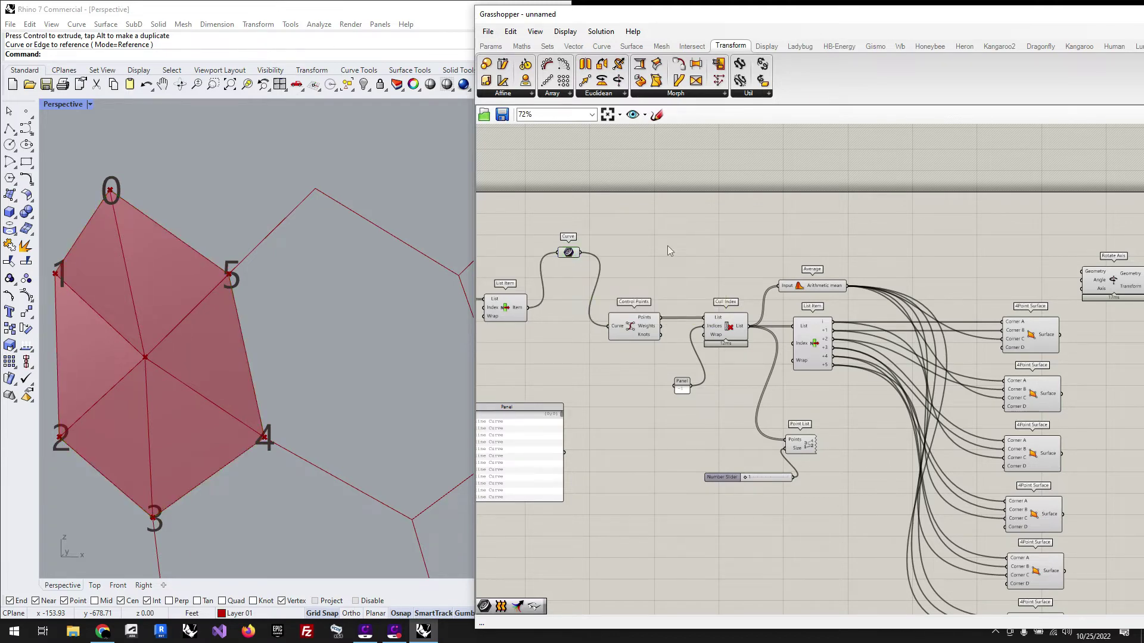
# Add an Explode component from the curve utilities above the Control Points and wire the Curve parameter into its Curve input
pyautogui.click(603, 47)
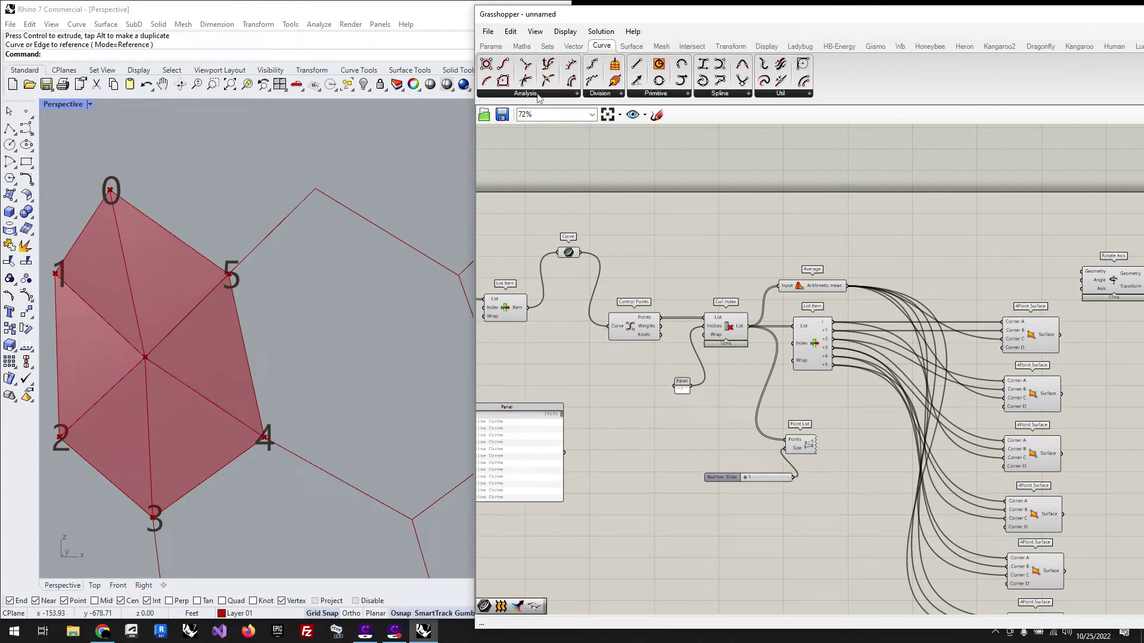
pyautogui.click(614, 97)
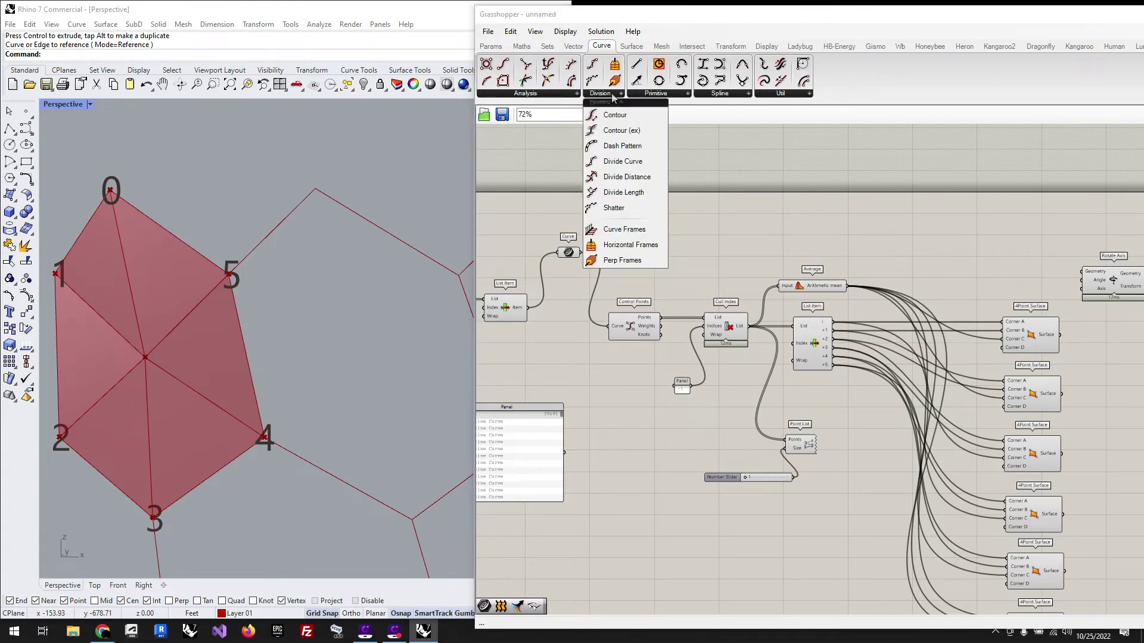
pyautogui.click(793, 100)
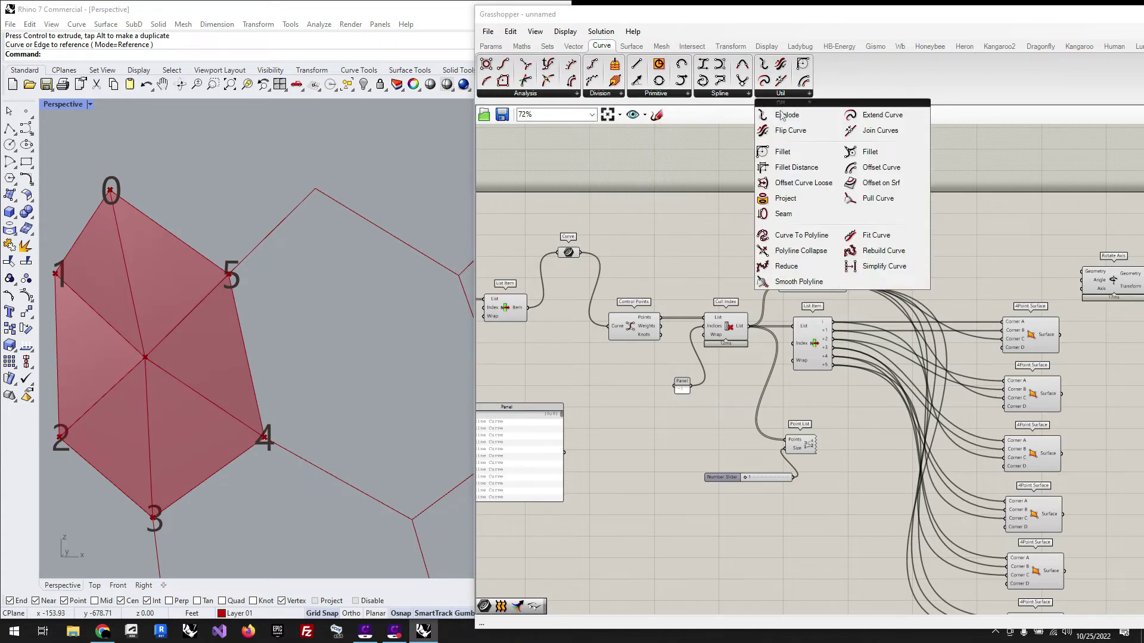
pyautogui.click(782, 116)
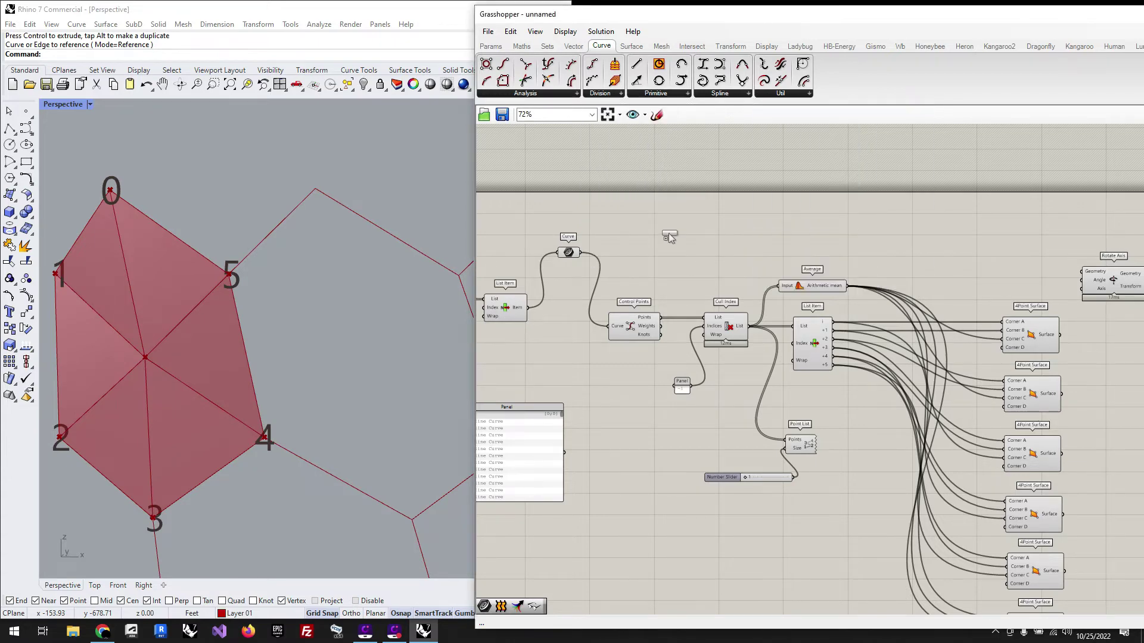
pyautogui.click(668, 232)
pyautogui.moveTo(581, 254); pyautogui.dragTo(651, 210)
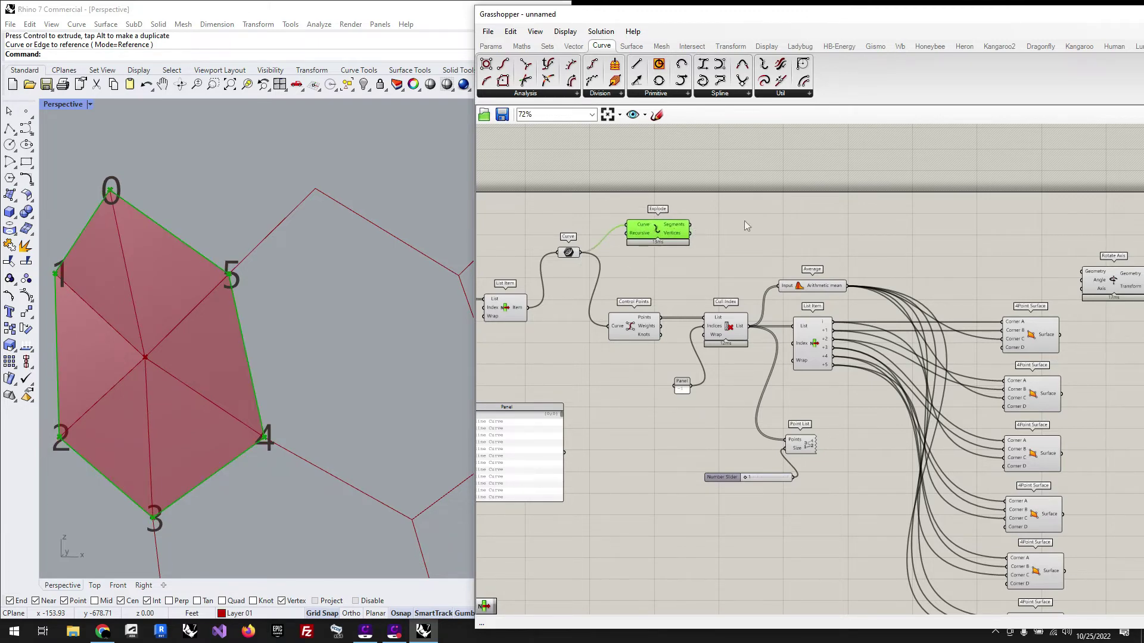
pyautogui.doubleClick(749, 220)
pyautogui.write('//p')
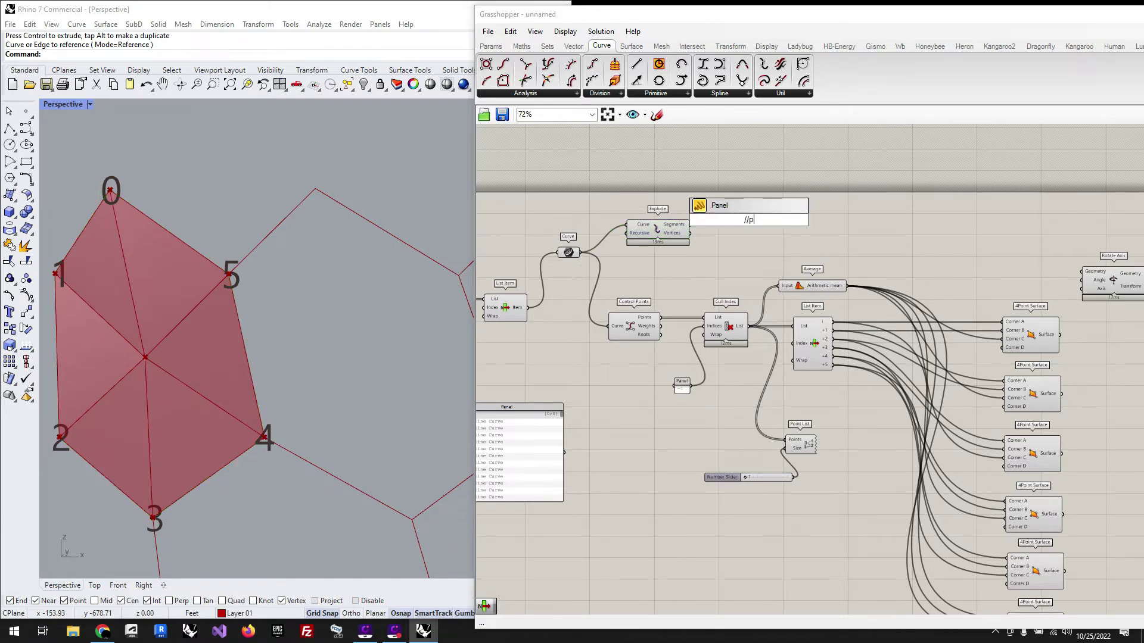
pyautogui.press('Return')
pyautogui.scroll(2, 756, 233)
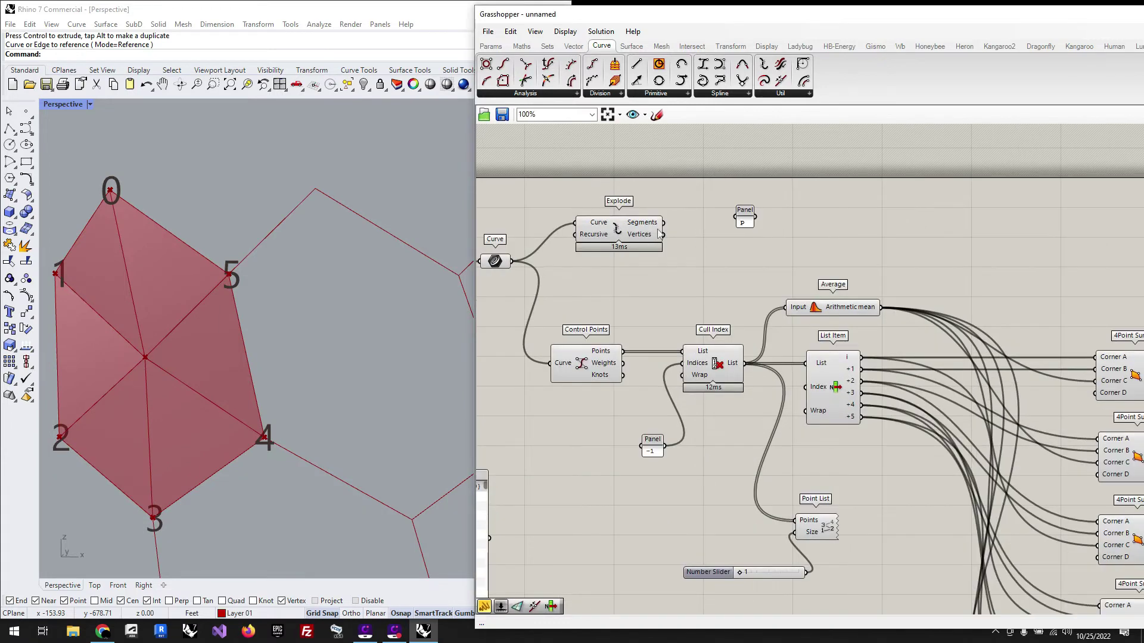
pyautogui.click(745, 218)
pyautogui.press('Delete')
# Inspect the Explode component's Segments output in a temporary panel, and remove the panel
pyautogui.doubleClick(728, 210)
pyautogui.write('panel')
pyautogui.press('Return')
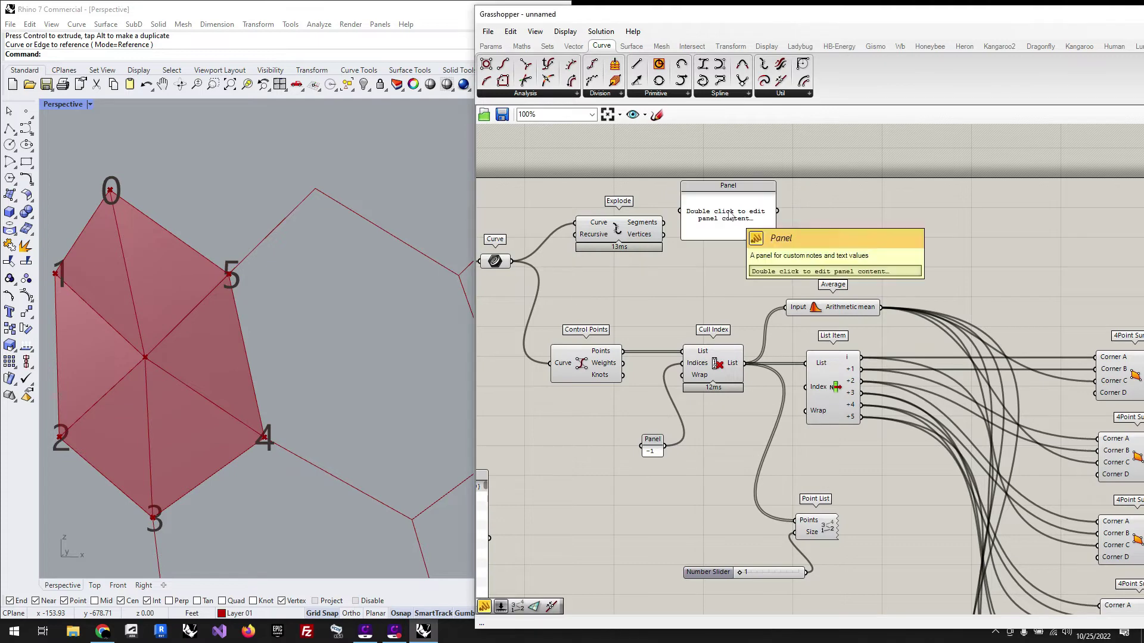
pyautogui.moveTo(677, 221); pyautogui.dragTo(726, 284)
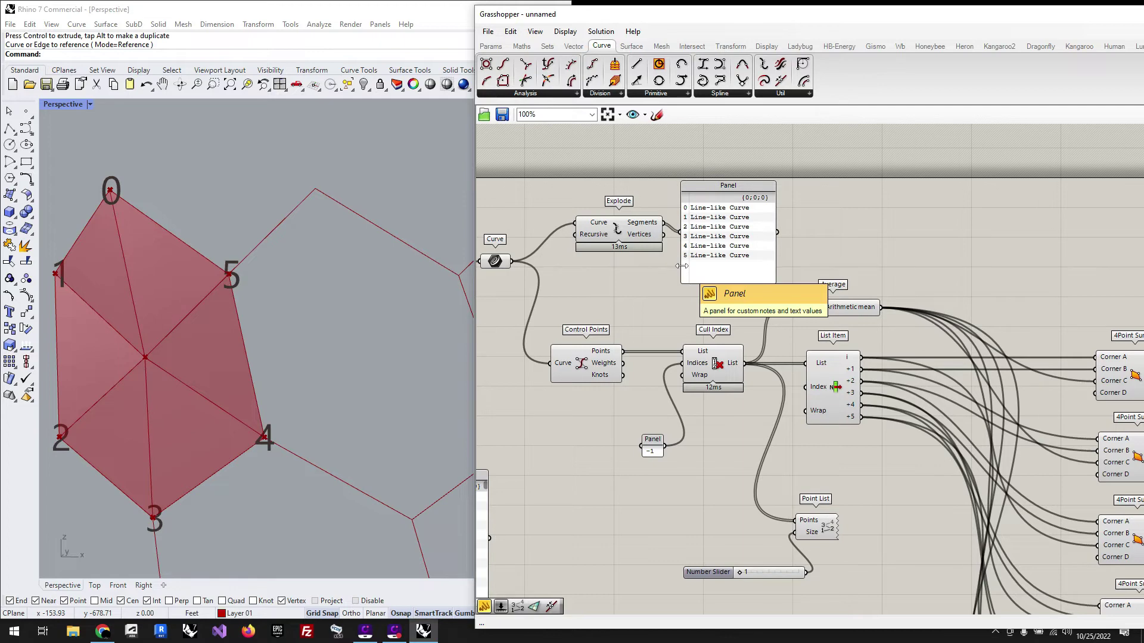
pyautogui.scroll(-1, 627, 189)
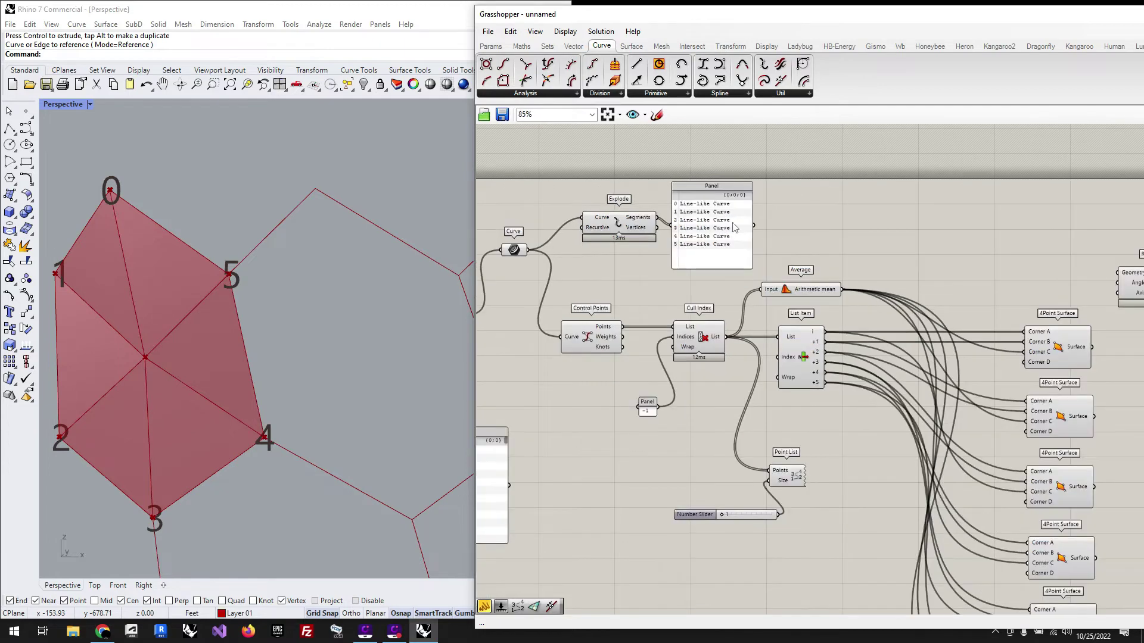
pyautogui.moveTo(720, 235); pyautogui.dragTo(744, 215)
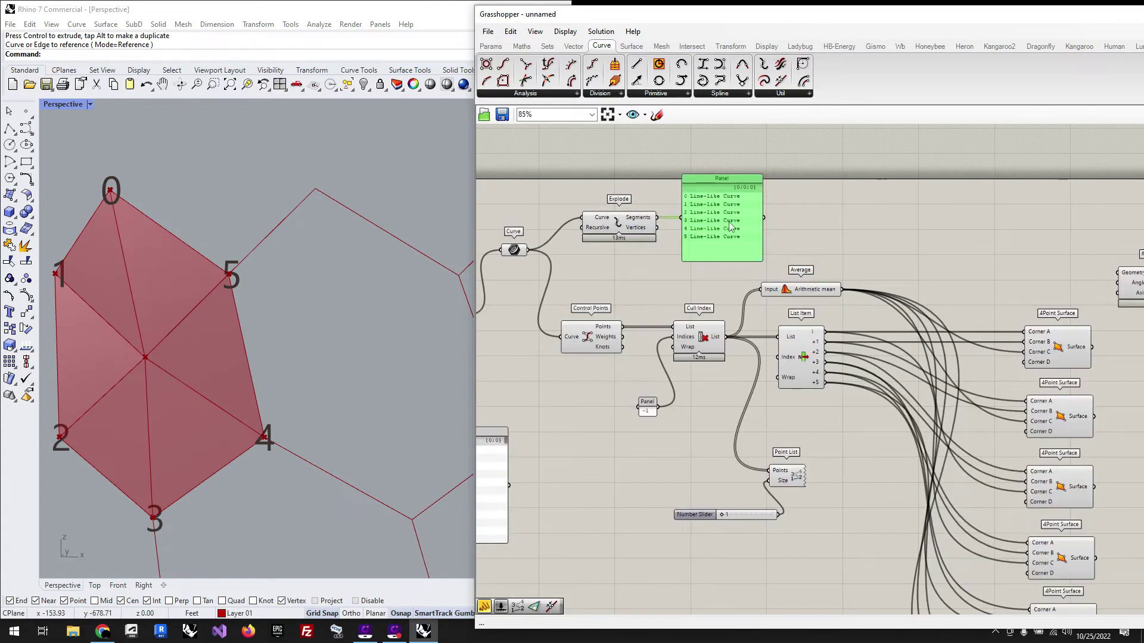
pyautogui.press('Delete')
# Move Explode above the first 4Point Surface component and place Rotate Axis beside that same surface component
pyautogui.moveTo(632, 229); pyautogui.dragTo(910, 259)
pyautogui.click(833, 215)
pyautogui.scroll(-3, 833, 215)
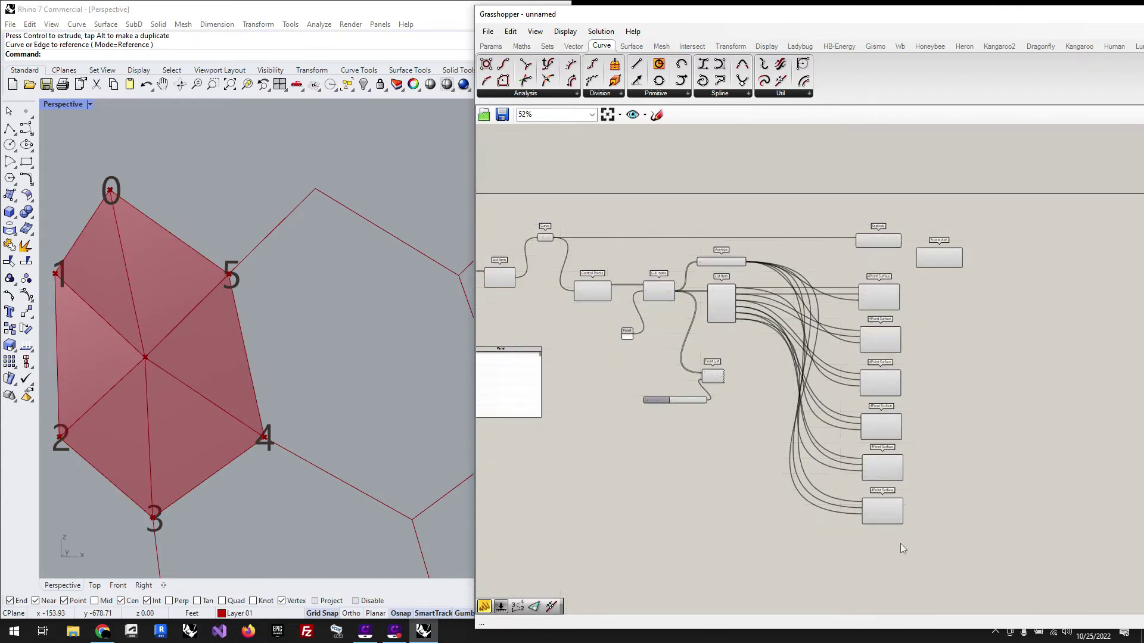
pyautogui.moveTo(900, 543); pyautogui.dragTo(865, 238)
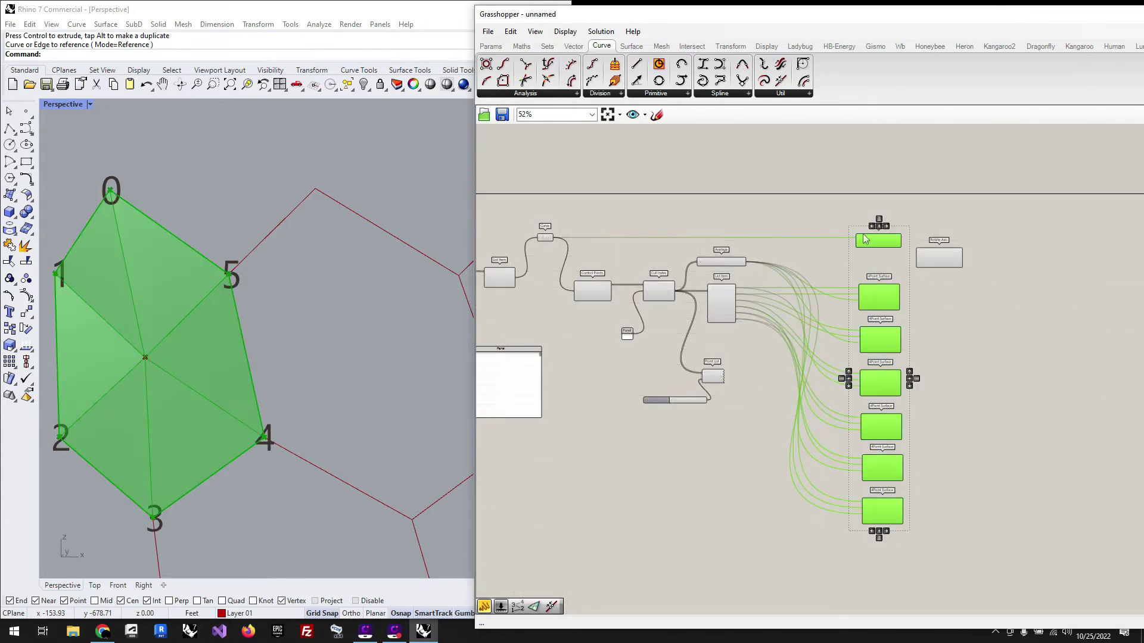
pyautogui.click(819, 216)
pyautogui.scroll(3, 853, 239)
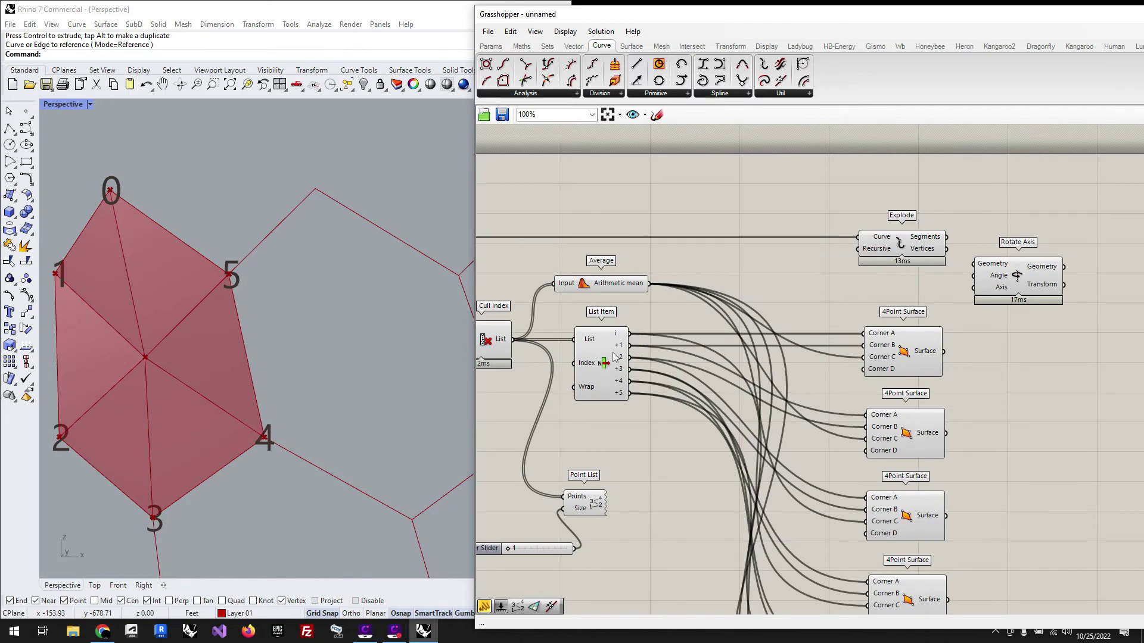
pyautogui.moveTo(1018, 283); pyautogui.dragTo(1059, 366)
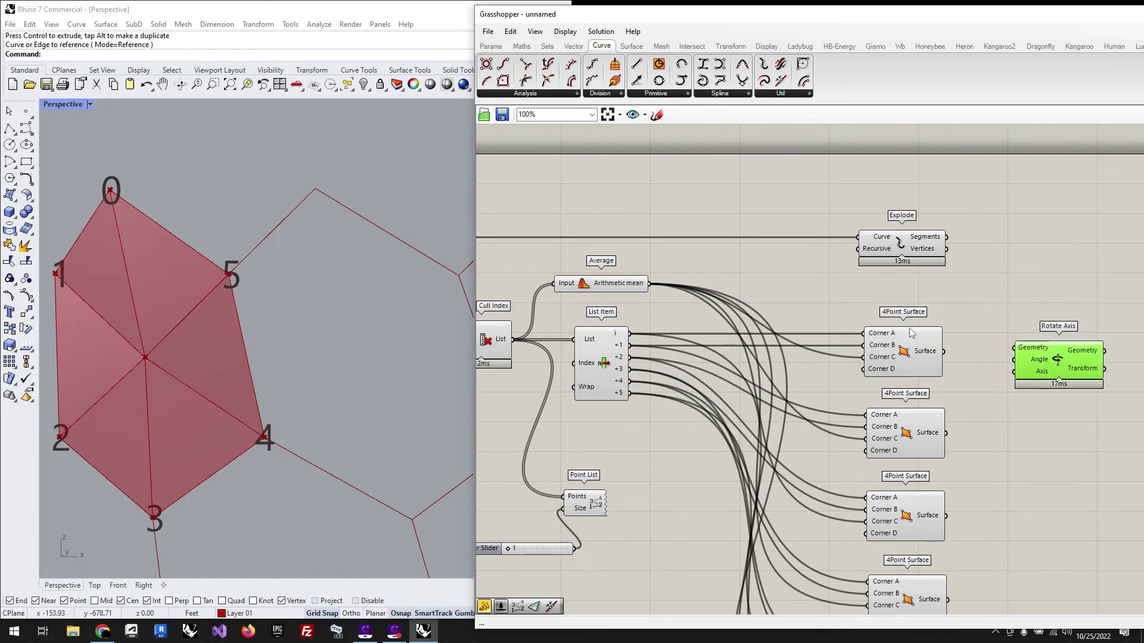
# Duplicate the six-output List Item, place the copy beside Explode, and wire Explode's Segments output into its List input
pyautogui.click(603, 374)
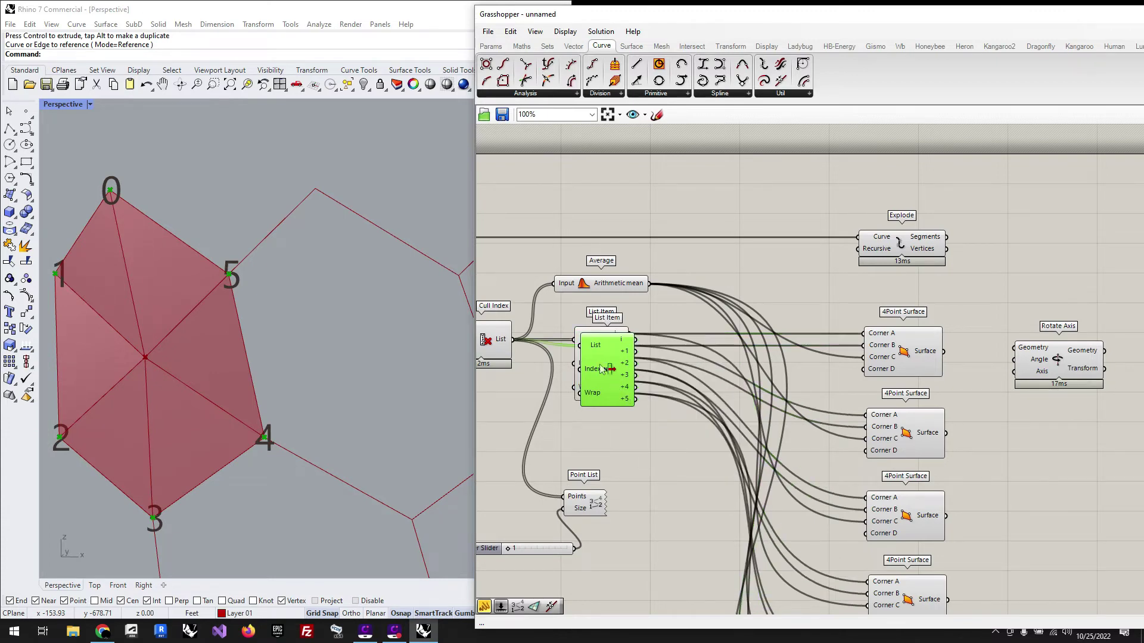
pyautogui.keyDown('alt'); pyautogui.moveTo(595, 357); pyautogui.dragTo(995, 295); pyautogui.keyUp('alt')
pyautogui.moveTo(947, 237); pyautogui.dragTo(973, 276)
pyautogui.moveTo(994, 311); pyautogui.dragTo(995, 271)
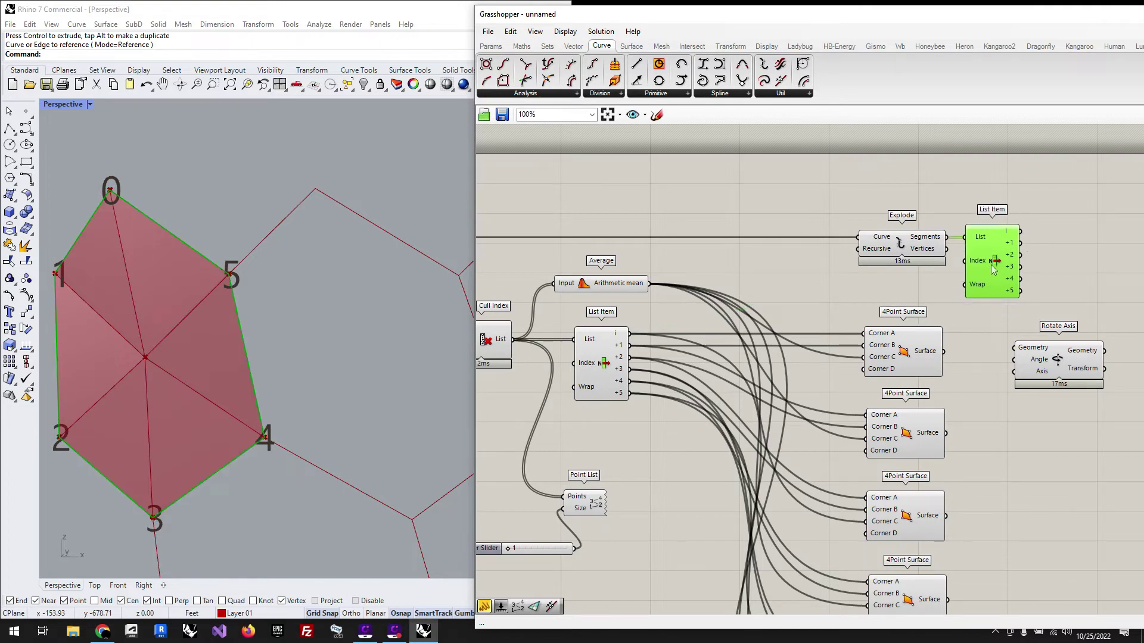
pyautogui.click(1037, 286)
# Move the Rotate Axis component farther away from the column of 4Point Surface components
pyautogui.moveTo(1048, 363); pyautogui.dragTo(976, 344, button='right')
pyautogui.moveTo(975, 346); pyautogui.dragTo(1026, 350)
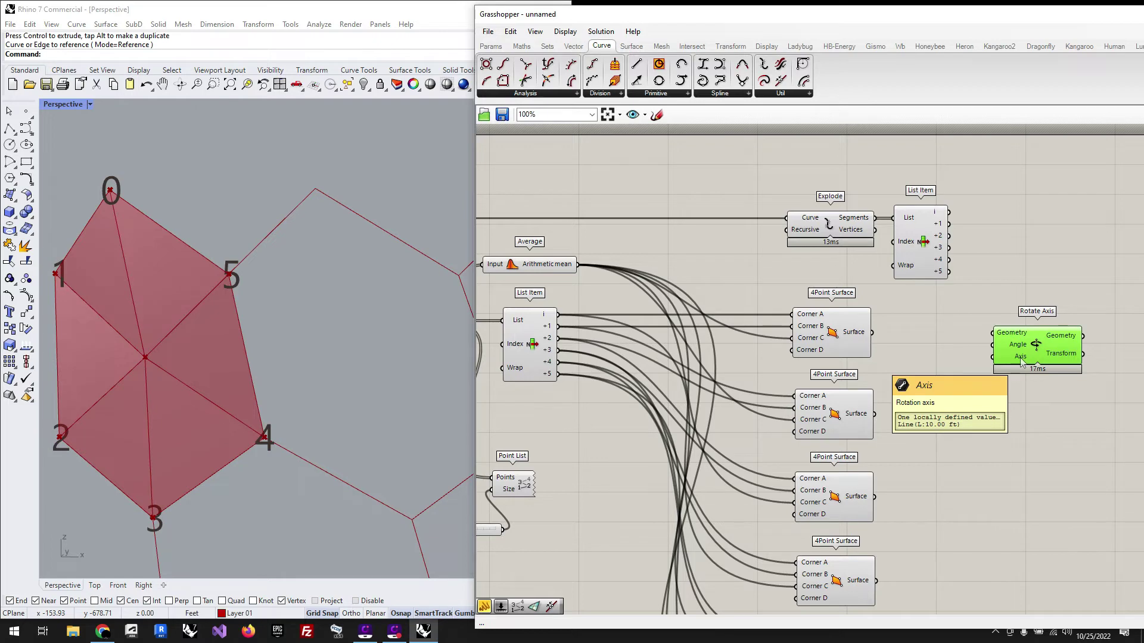
pyautogui.click(1018, 403)
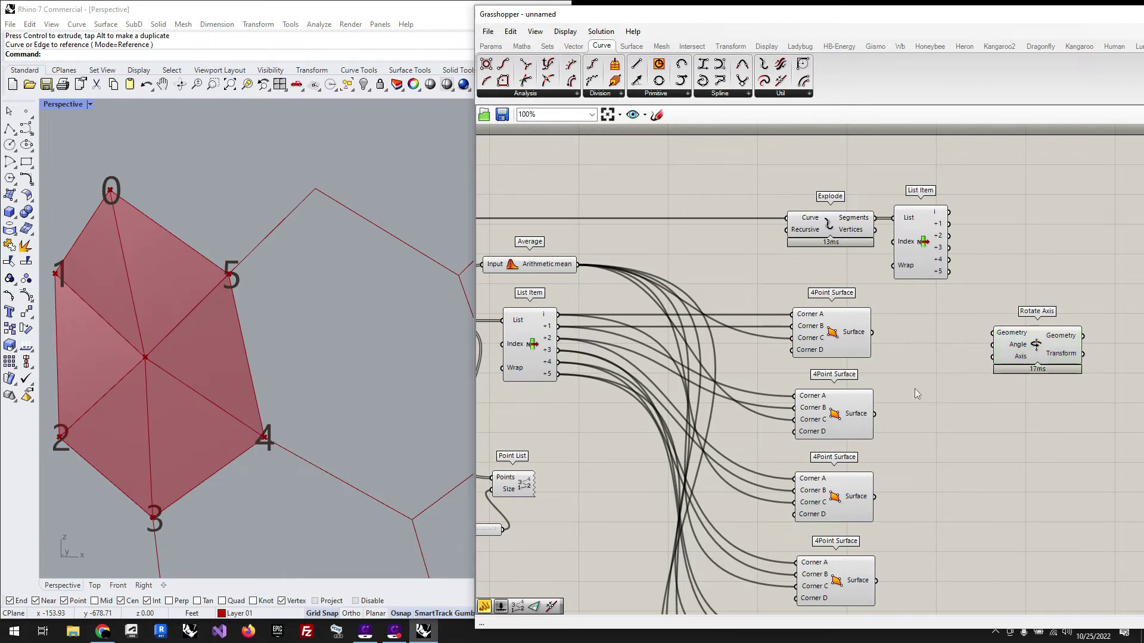
# Add a Curve parameter beside the new List Item and feed it from the List Item's first output, i
pyautogui.scroll(-1, 722, 340)
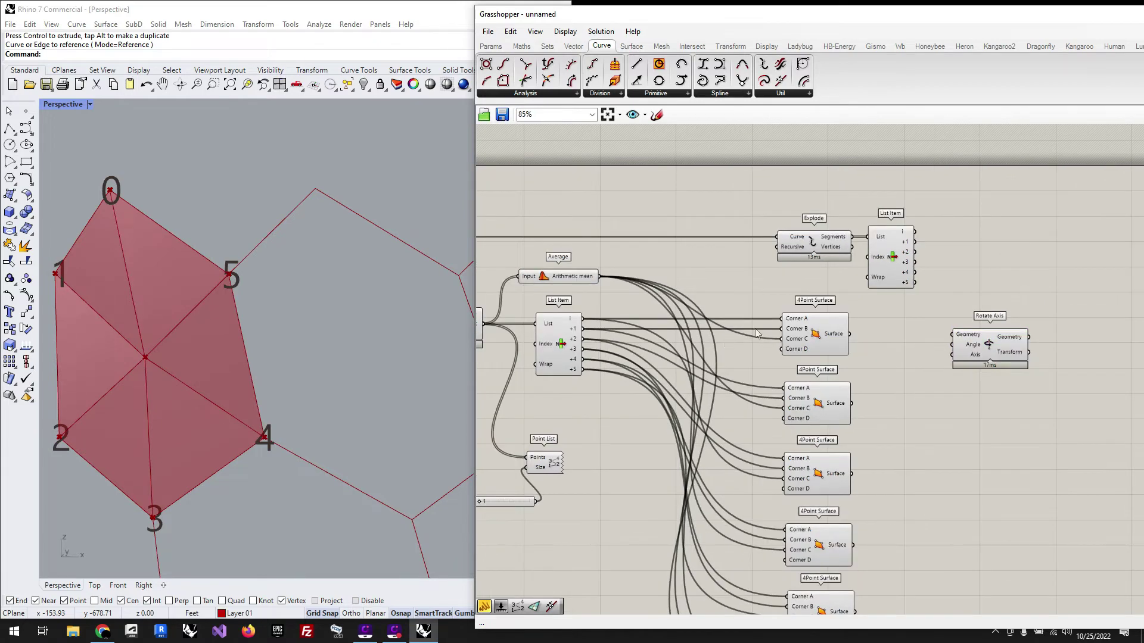
pyautogui.doubleClick(985, 238)
pyautogui.write('curve')
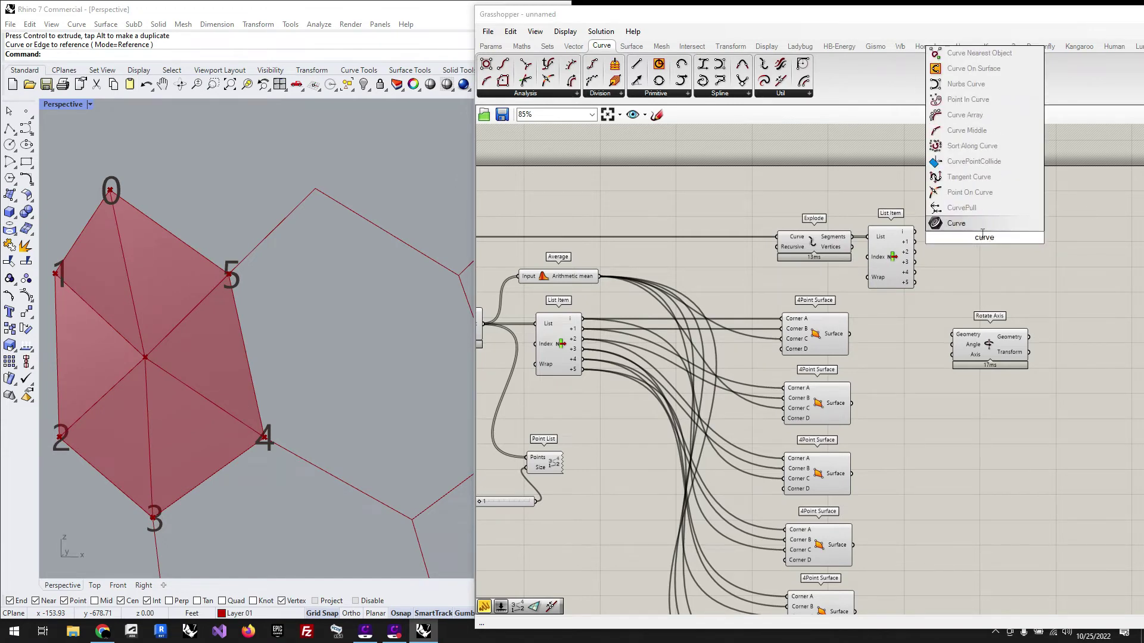
pyautogui.press('Return')
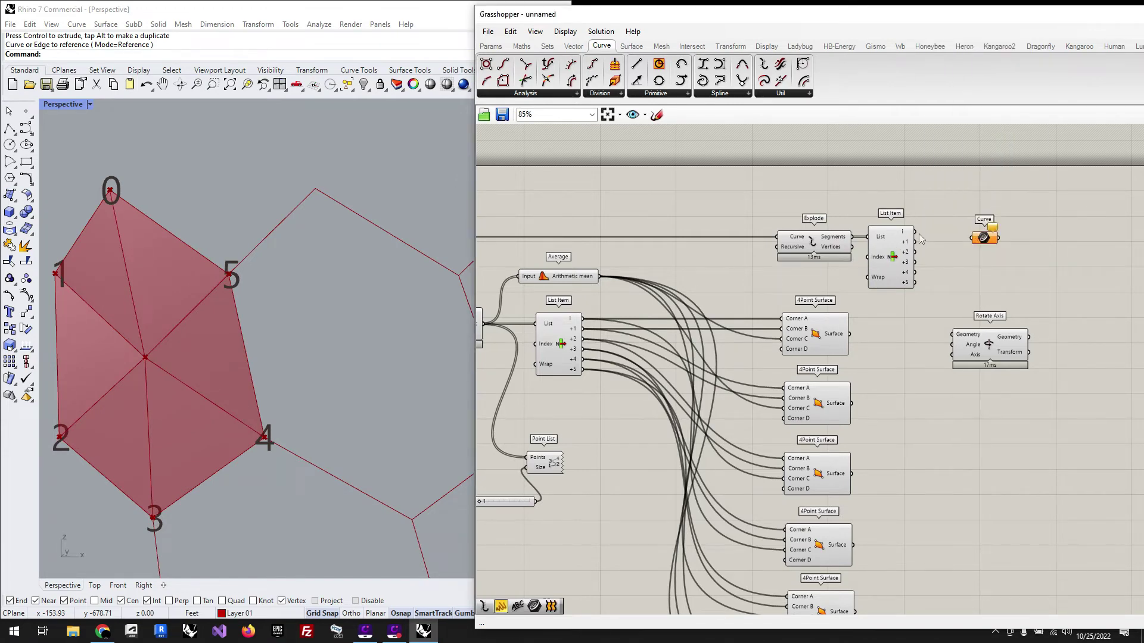
pyautogui.moveTo(916, 232); pyautogui.dragTo(949, 237)
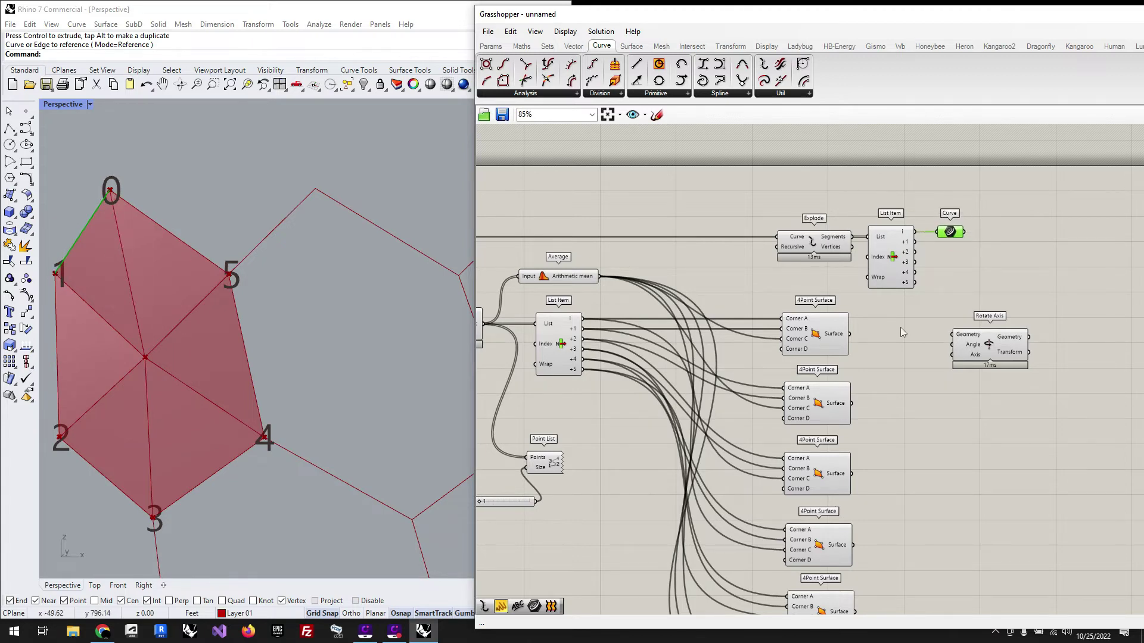
# Wire the Curve parameter into Rotate Axis's Axis input and the first 4Point Surface's output into its Geometry input
pyautogui.click(815, 338)
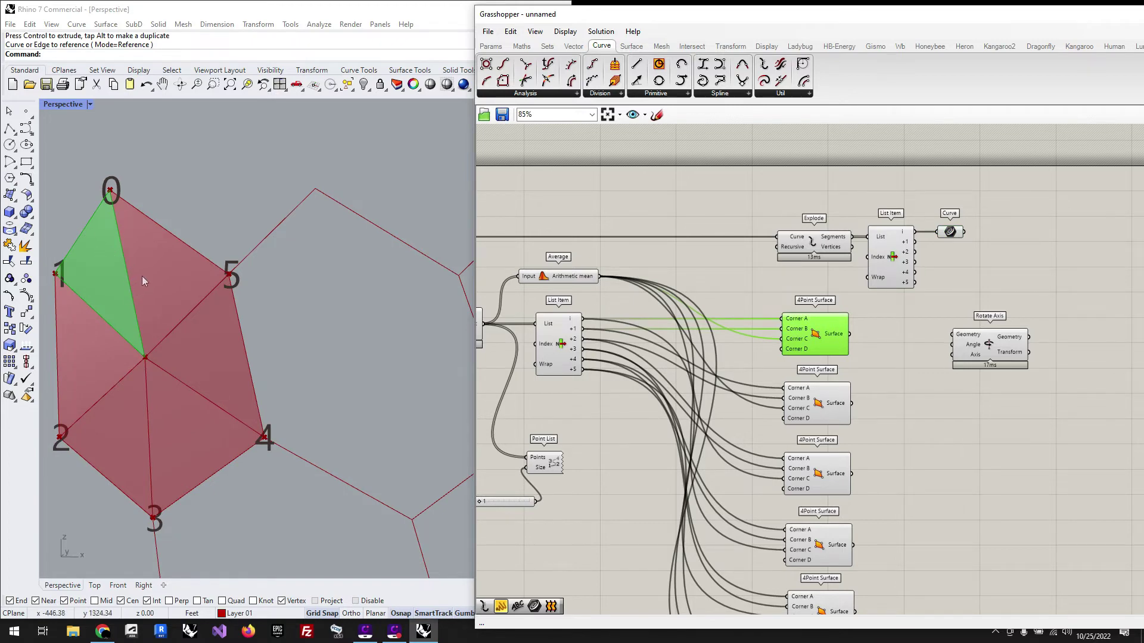
pyautogui.click(877, 371)
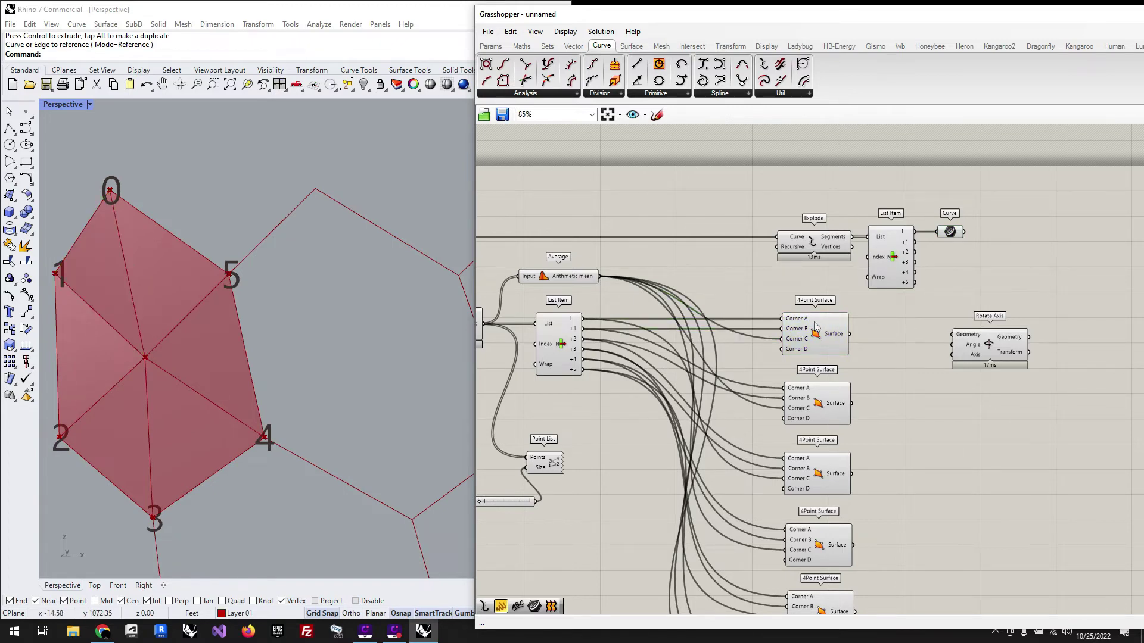
pyautogui.moveTo(966, 233); pyautogui.dragTo(1015, 326)
pyautogui.moveTo(850, 334); pyautogui.dragTo(999, 330)
pyautogui.scroll(-5, 199, 198)
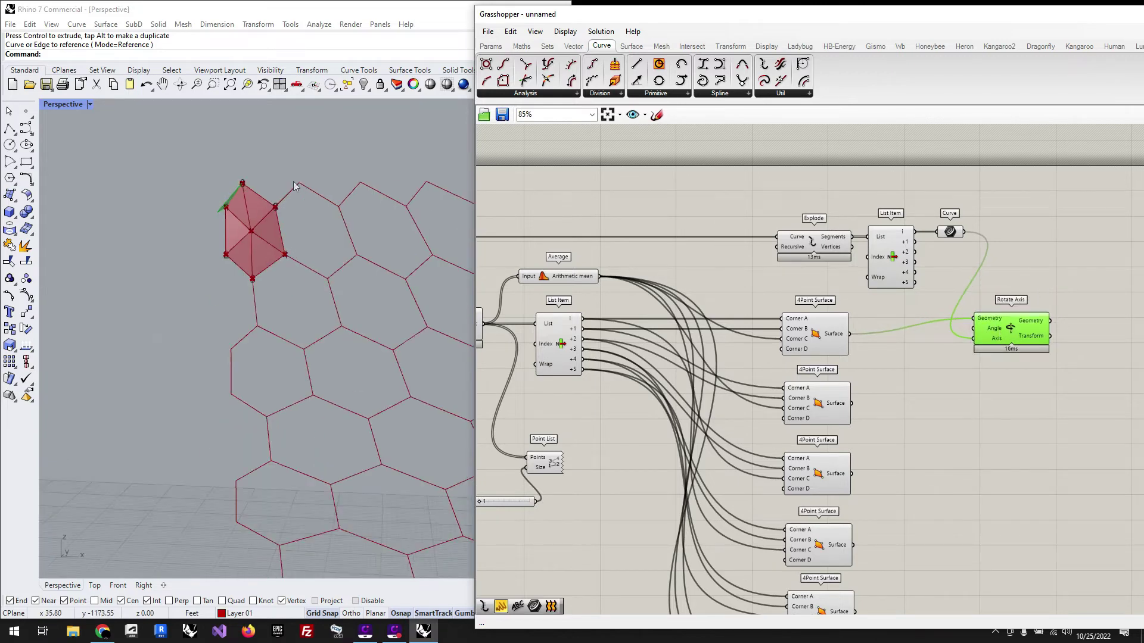
pyautogui.scroll(4, 245, 207)
pyautogui.moveTo(113, 268); pyautogui.dragTo(37, 323, button='right')
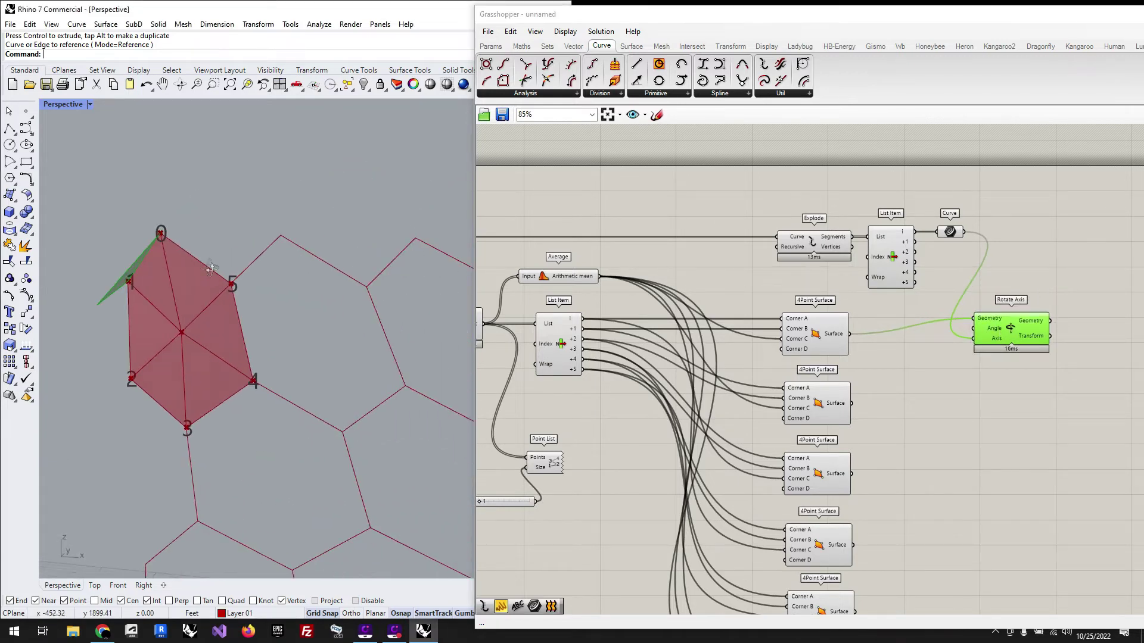
# Move Rotate Axis farther out and add a Pi component in the space before its Angle input
pyautogui.moveTo(999, 331)
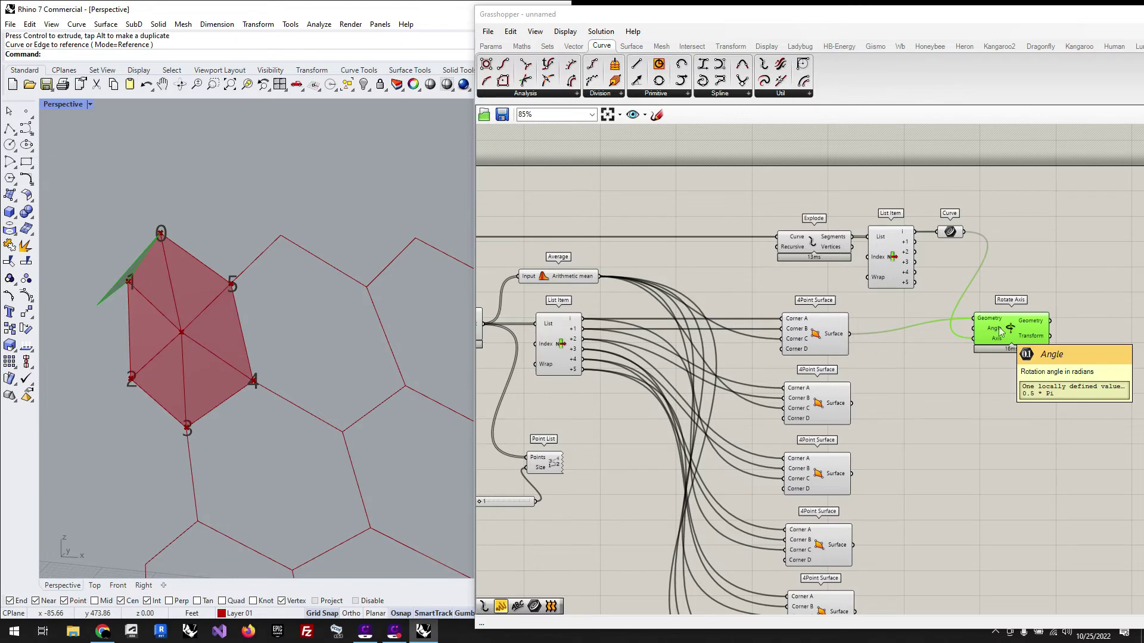
pyautogui.moveTo(1019, 340); pyautogui.dragTo(1086, 356)
pyautogui.click(962, 388)
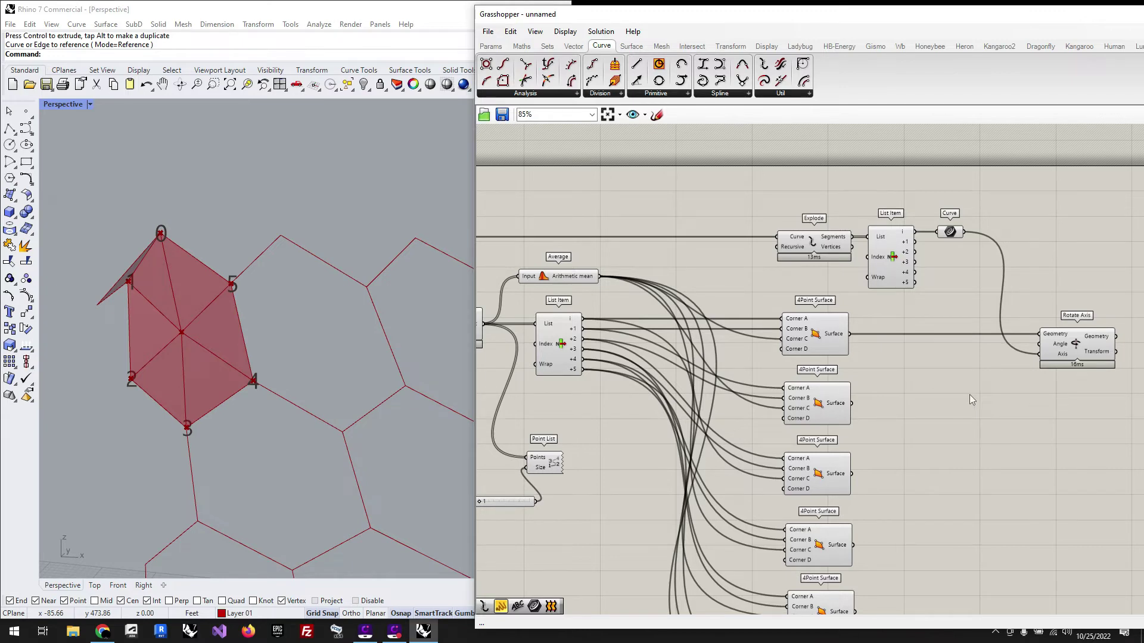
pyautogui.doubleClick(970, 395)
pyautogui.write('pi')
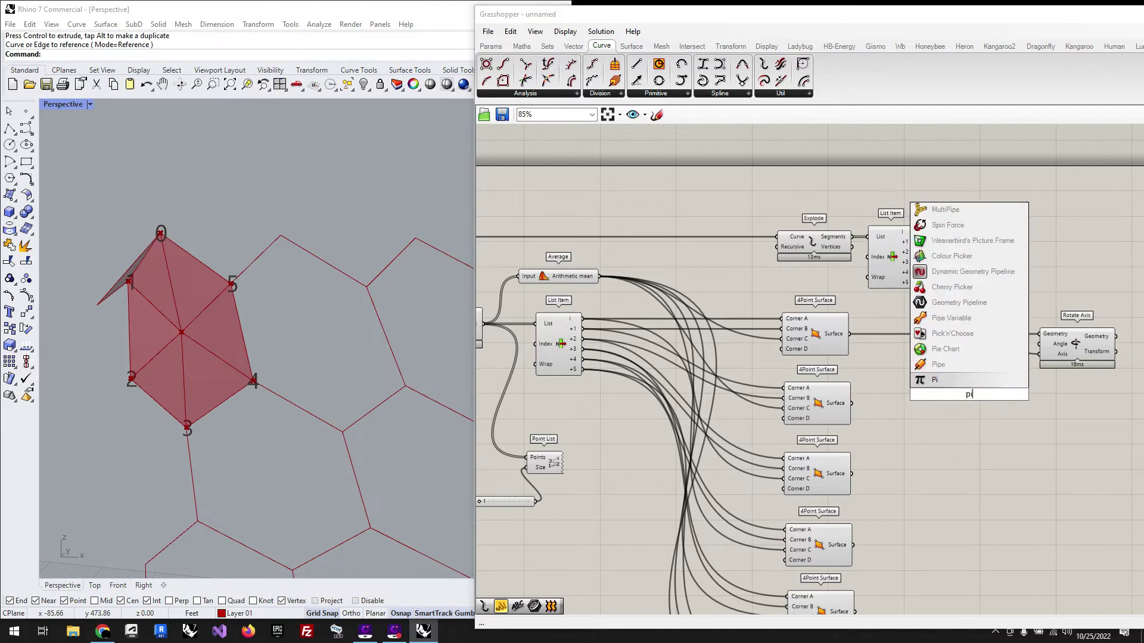
pyautogui.press('Return')
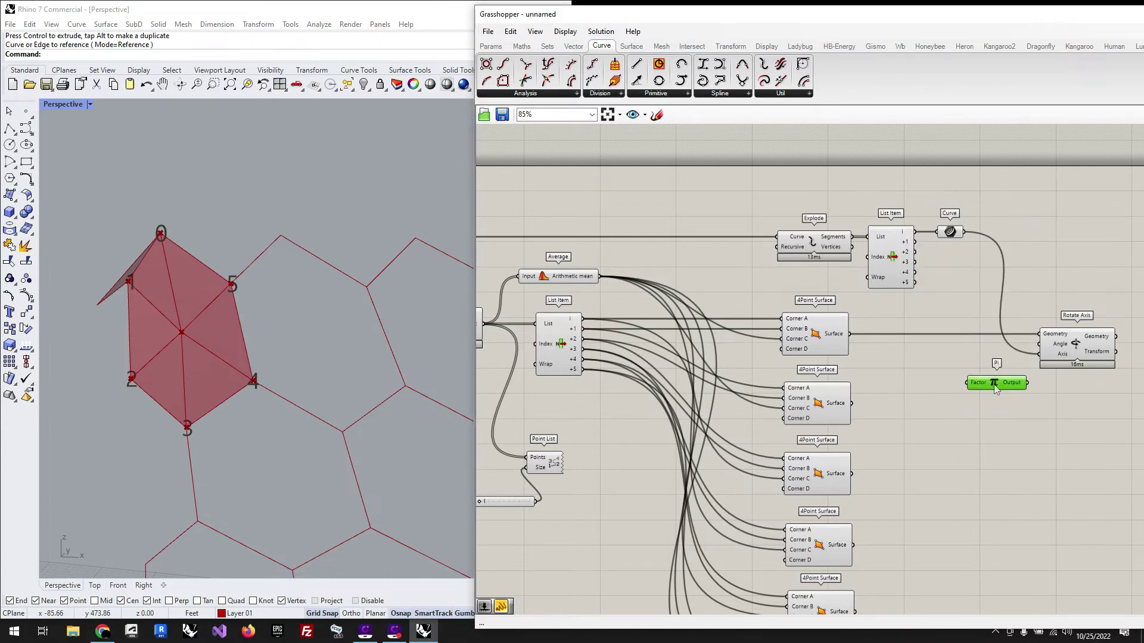
pyautogui.doubleClick(903, 397)
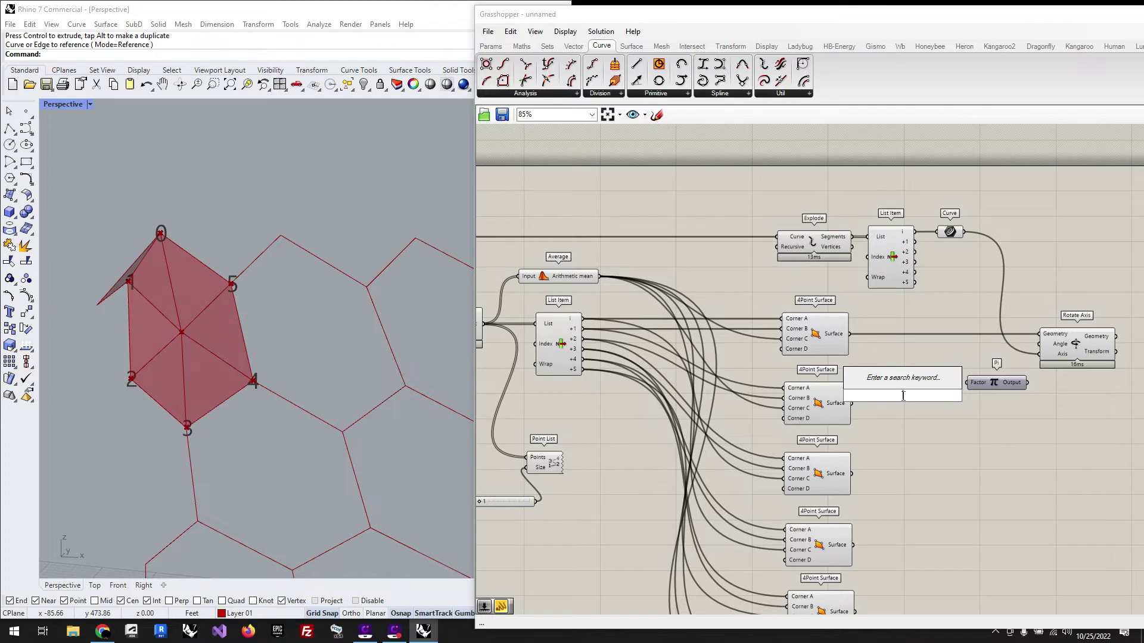
pyautogui.write('0>')
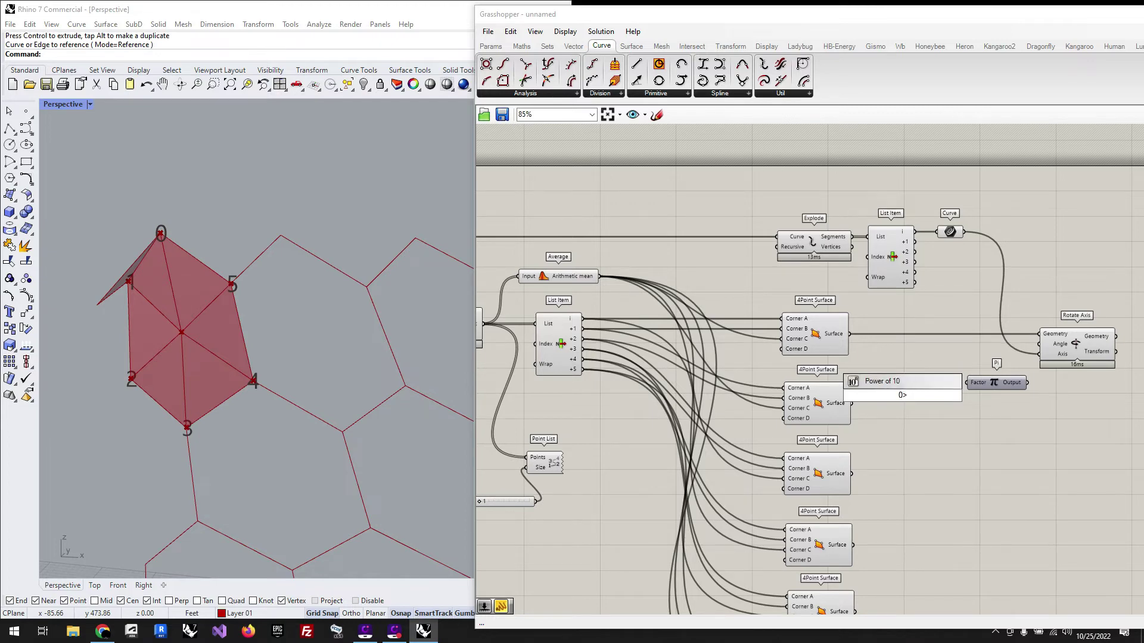
pyautogui.write('1.00')
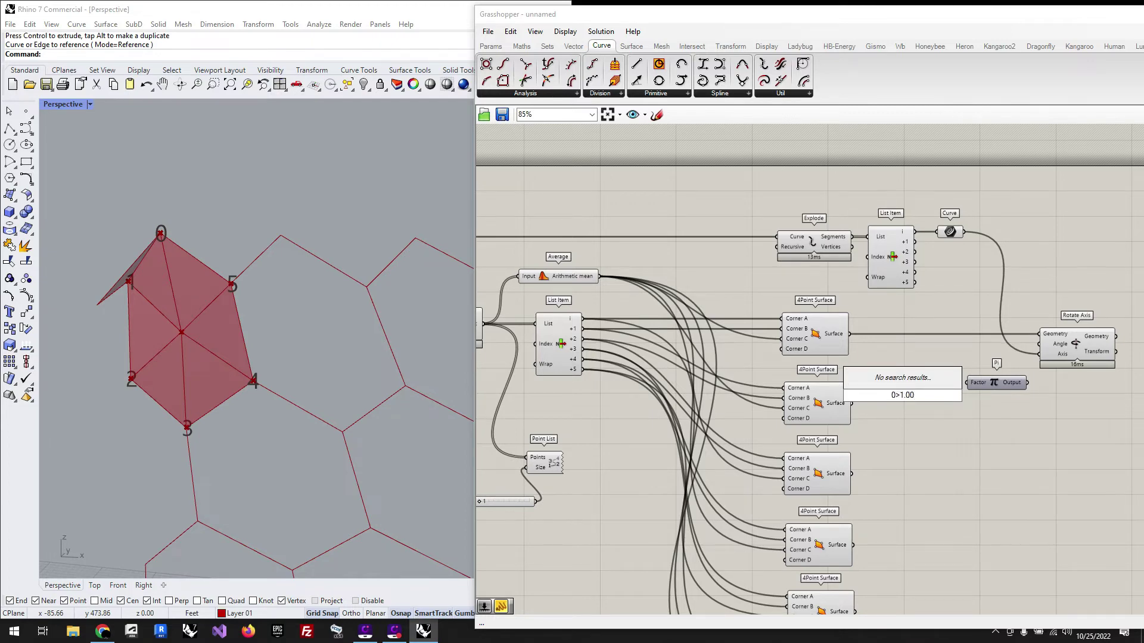
pyautogui.press('Return')
# Add a number slider ranging from 0 to 1.00 near the Pi component
pyautogui.doubleClick(902, 396)
pyautogui.write('0')
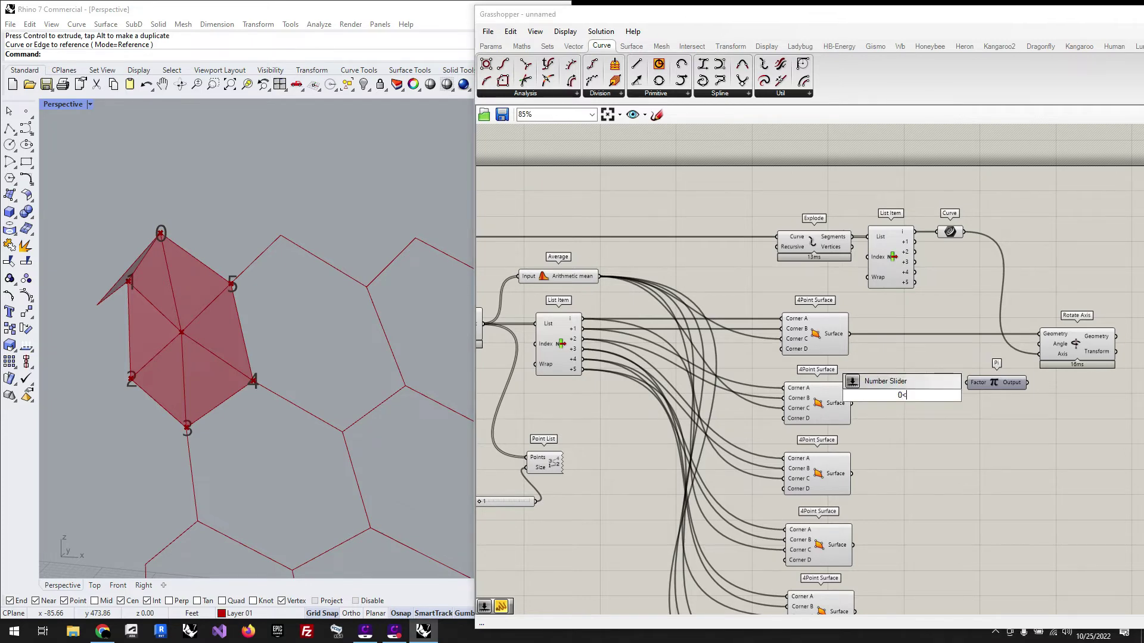
pyautogui.write('<1.00')
pyautogui.press('Return')
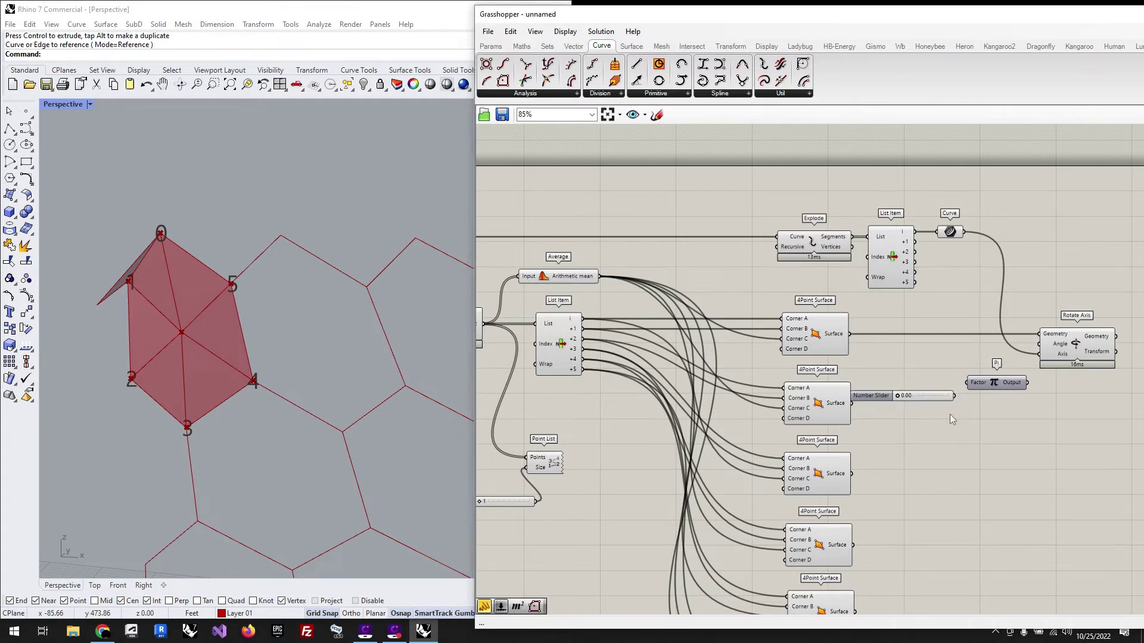
# Wire the slider through Pi's Factor input into Rotate Axis's Angle input, and set the slider to 0.56
pyautogui.scroll(3, 951, 415)
pyautogui.moveTo(879, 391); pyautogui.dragTo(973, 370)
pyautogui.moveTo(1057, 370); pyautogui.dragTo(1073, 317)
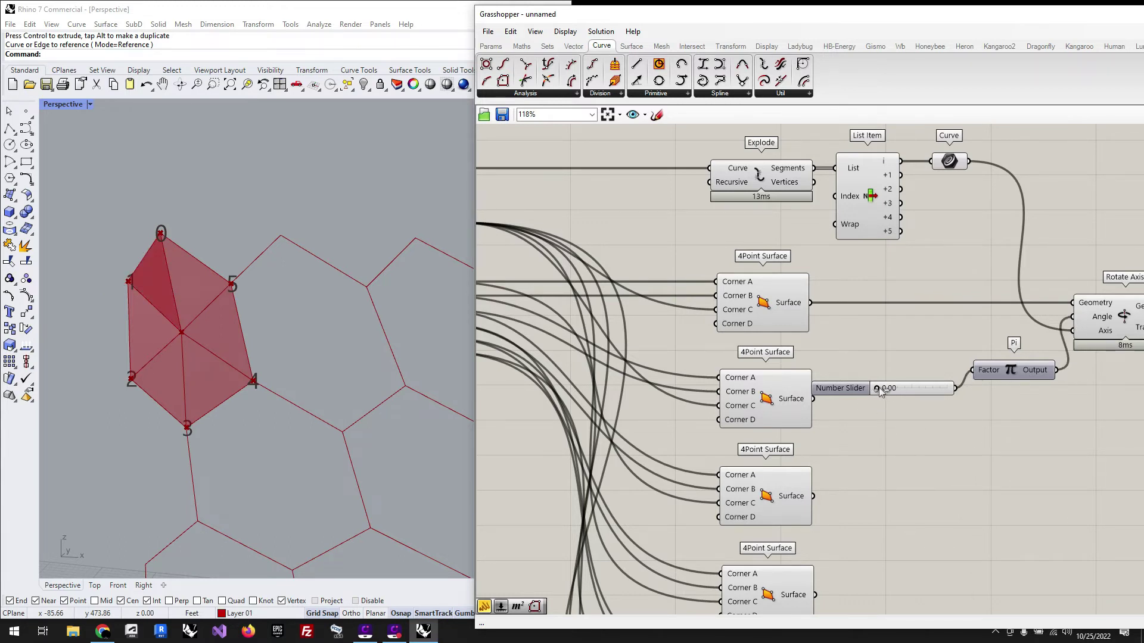
pyautogui.moveTo(880, 392); pyautogui.dragTo(919, 394)
pyautogui.scroll(3, 1070, 376)
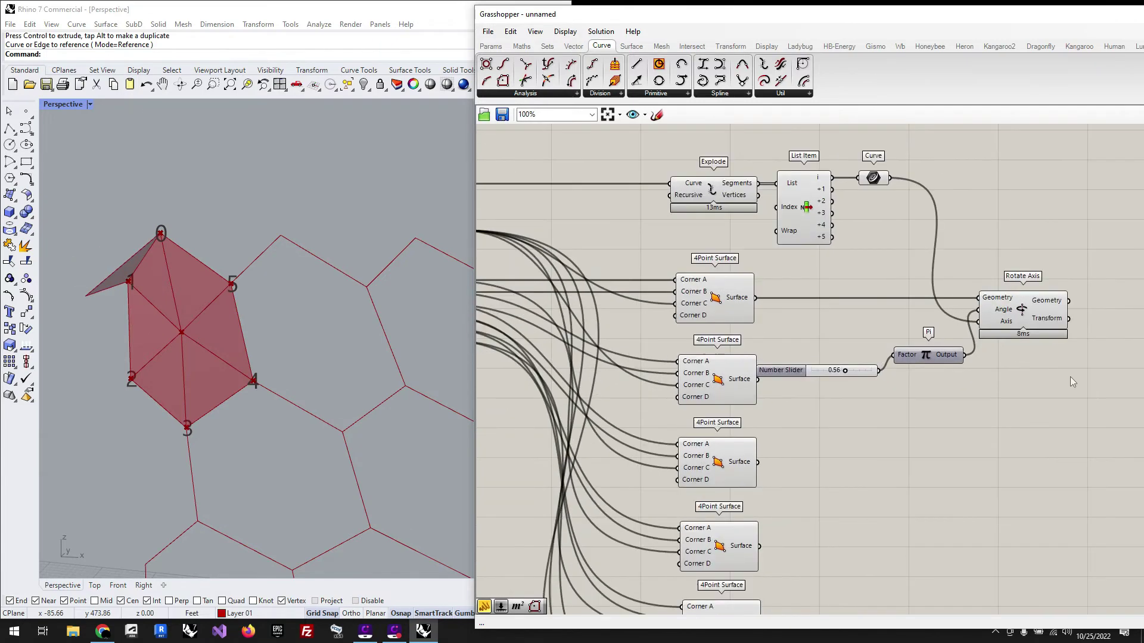
# Move the number slider and Pi component together into the free space above the edge List Item and Curve parameter
pyautogui.moveTo(724, 378); pyautogui.dragTo(739, 353)
pyautogui.scroll(-5, 770, 317)
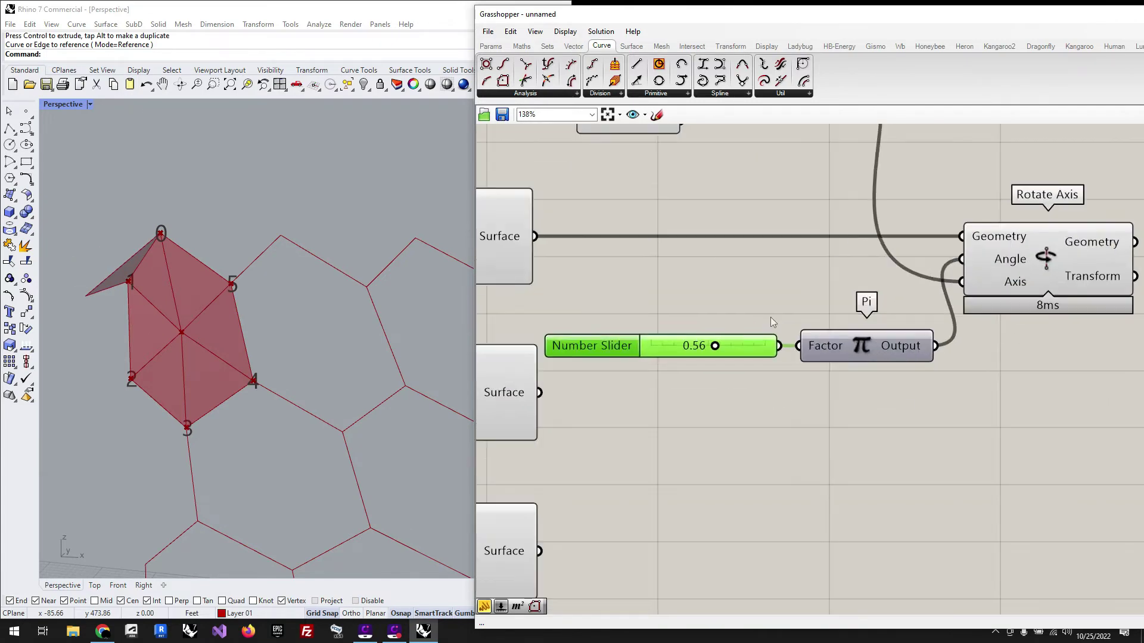
pyautogui.moveTo(955, 357); pyautogui.dragTo(710, 278)
pyautogui.moveTo(901, 307); pyautogui.dragTo(958, 307)
pyautogui.click(1010, 313)
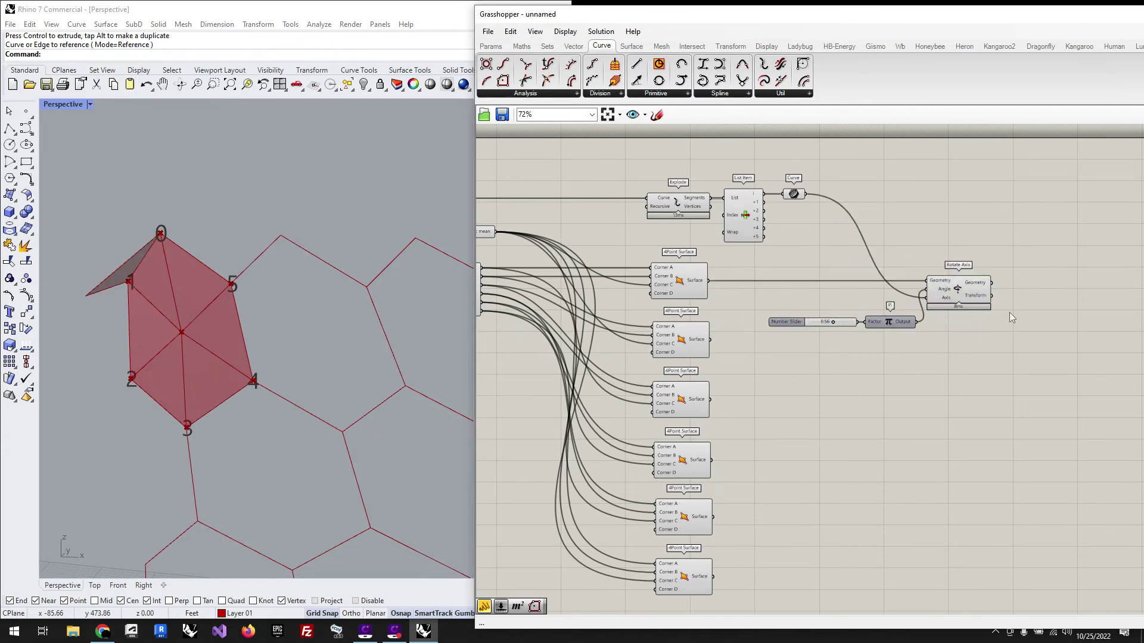
pyautogui.scroll(3, 1007, 292)
pyautogui.scroll(-2, 992, 187)
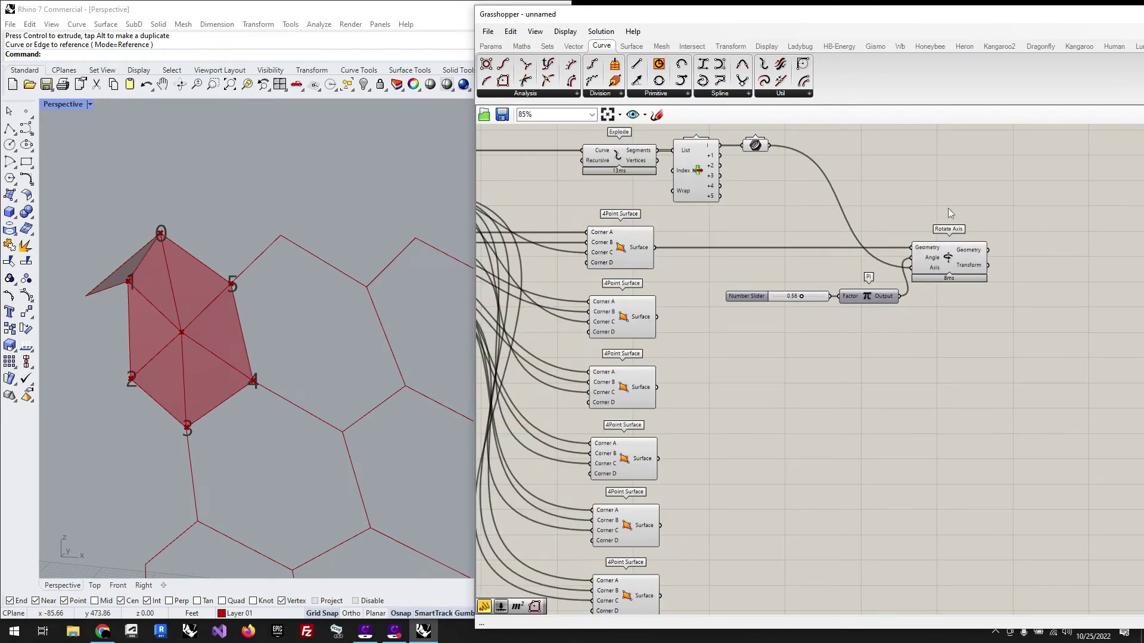
pyautogui.click(754, 145)
pyautogui.click(760, 193)
pyautogui.moveTo(906, 327); pyautogui.dragTo(738, 280)
pyautogui.moveTo(858, 302); pyautogui.dragTo(845, 186)
pyautogui.click(971, 231)
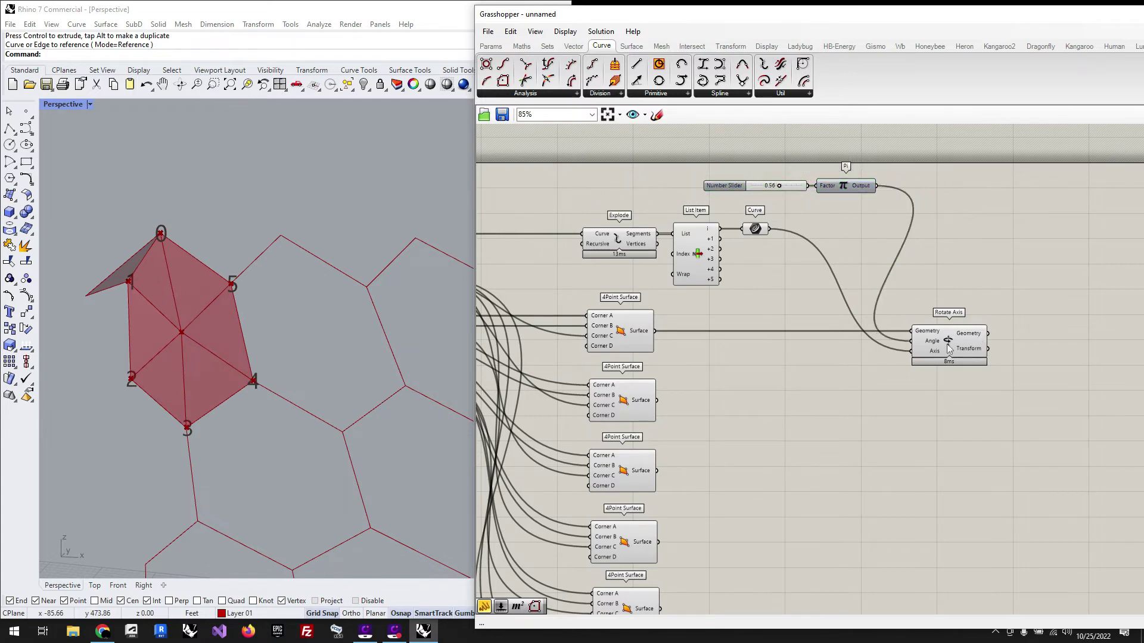
# Duplicate the Rotate Axis component with its input wires directly below the original
pyautogui.click(948, 341)
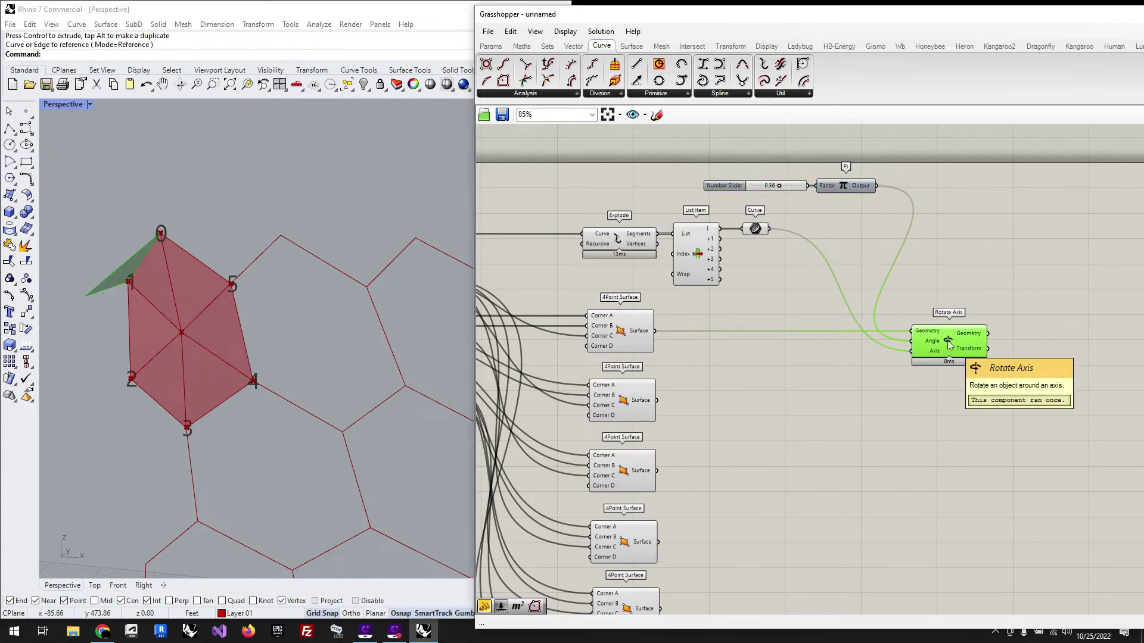
pyautogui.keyDown('alt'); pyautogui.moveTo(948, 344); pyautogui.dragTo(947, 408); pyautogui.keyUp('alt')
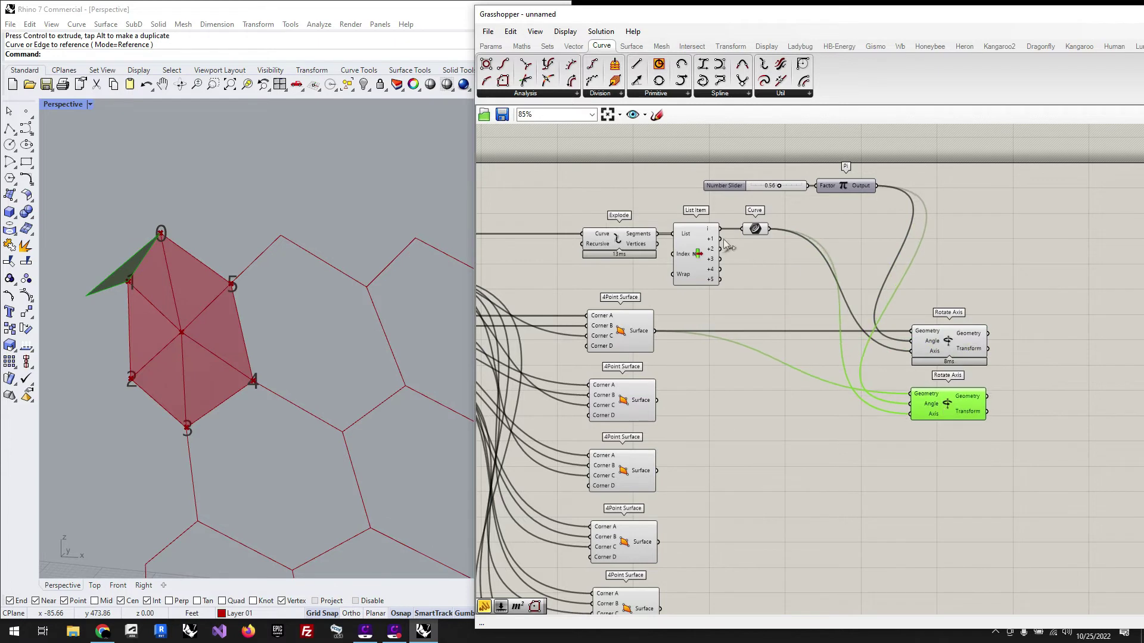
pyautogui.click(755, 231)
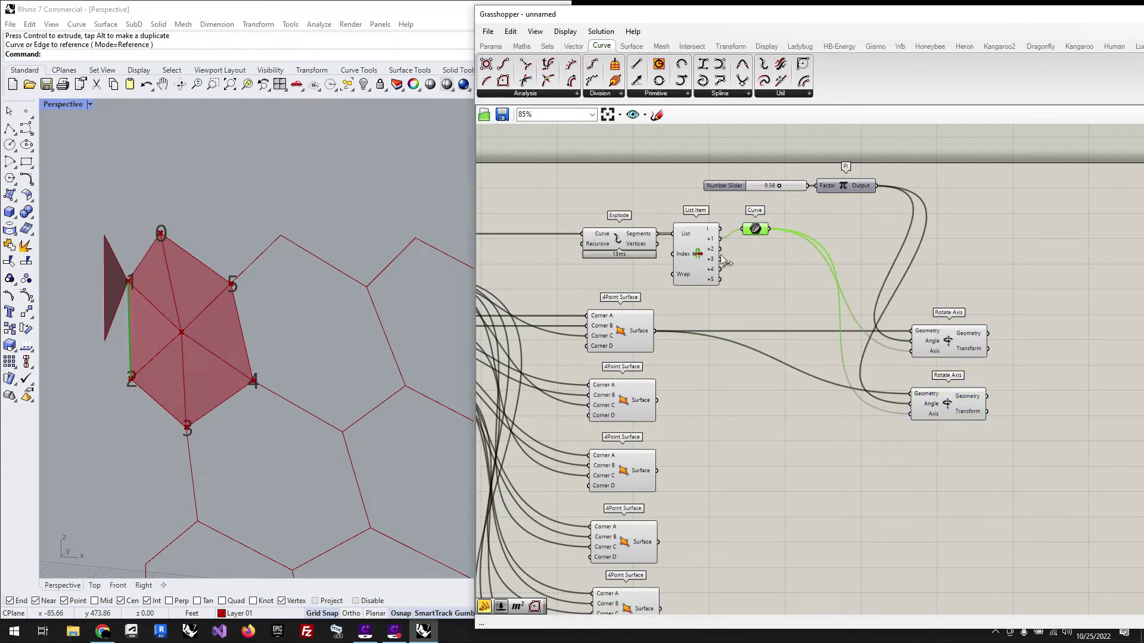
# Replace the Curve parameter with direct List Item wires: i to the first Rotate Axis's Angle, +1 to the second's Axis
pyautogui.moveTo(721, 229); pyautogui.dragTo(912, 341)
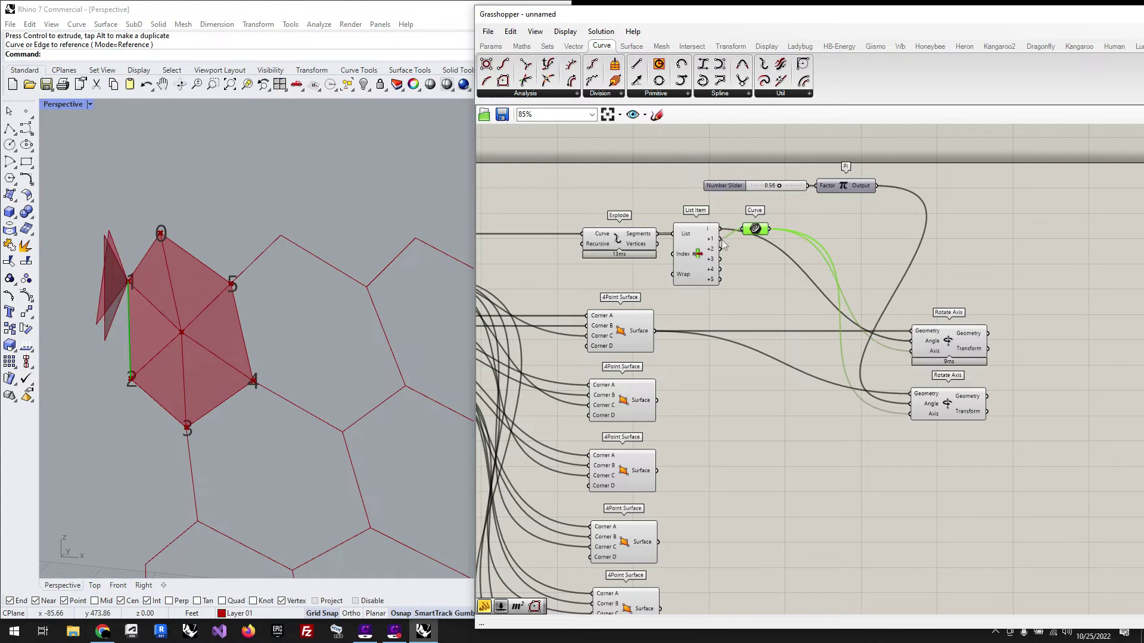
pyautogui.moveTo(720, 239); pyautogui.dragTo(912, 414)
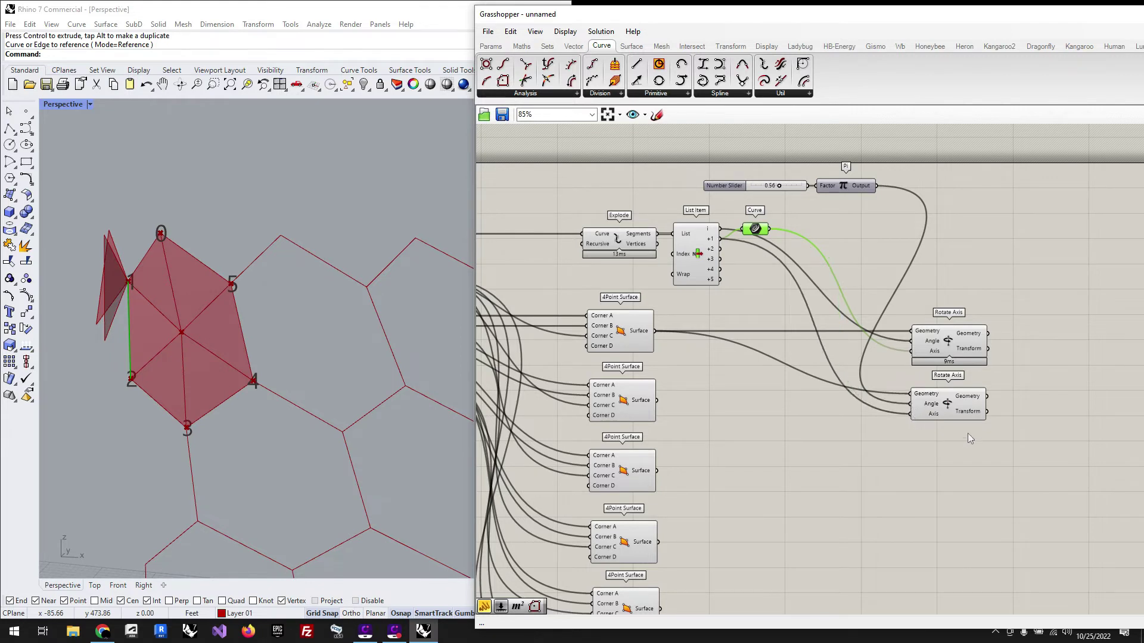
pyautogui.click(785, 284)
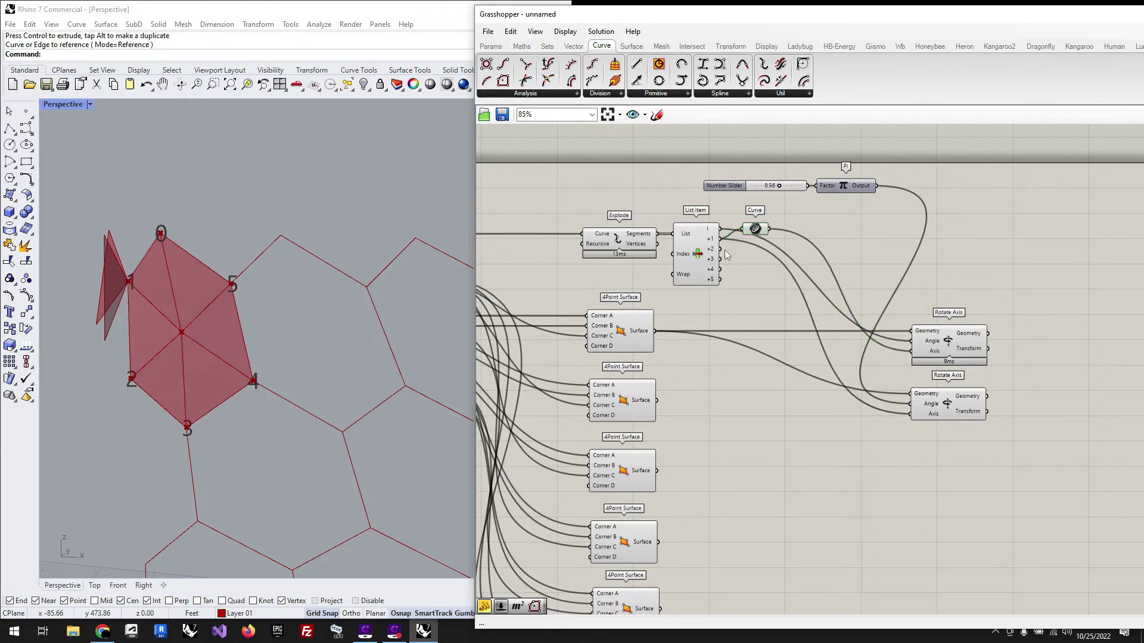
pyautogui.moveTo(755, 230); pyautogui.dragTo(749, 297)
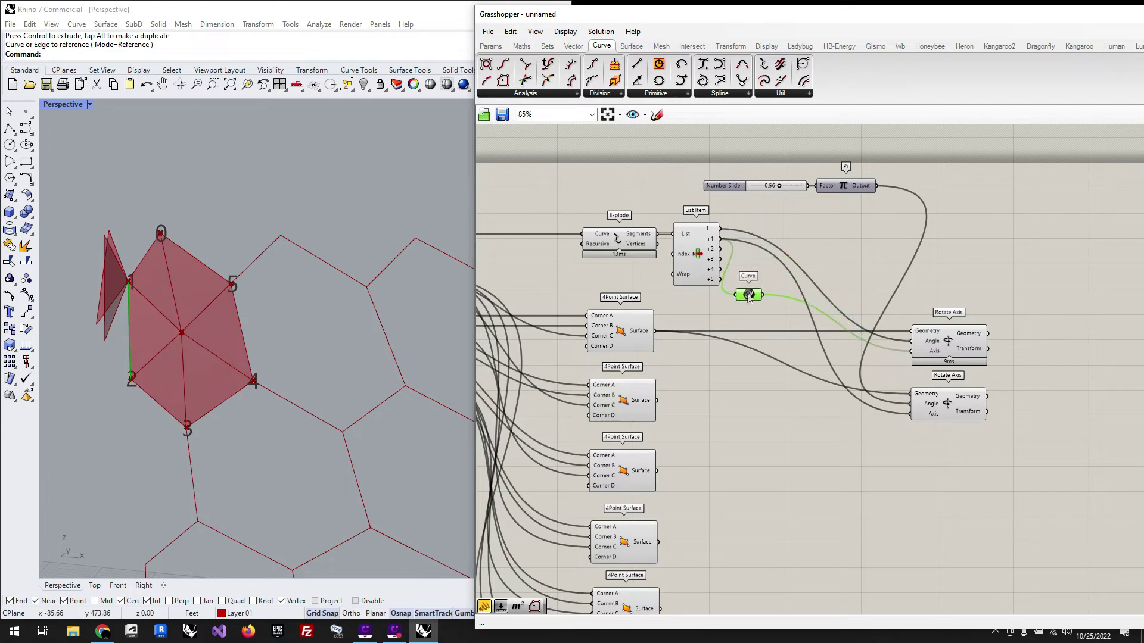
pyautogui.press('Delete')
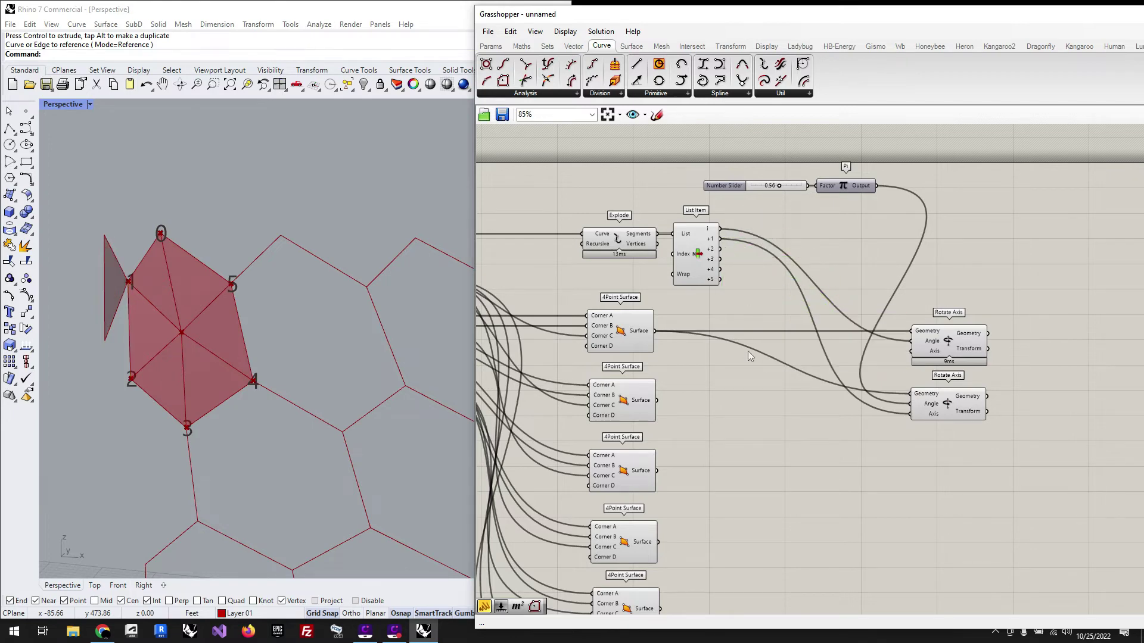
# Wire the second 4Point Surface's output into the second Rotate Axis's Geometry input and align the two components
pyautogui.moveTo(657, 400); pyautogui.dragTo(956, 421)
pyautogui.click(916, 398)
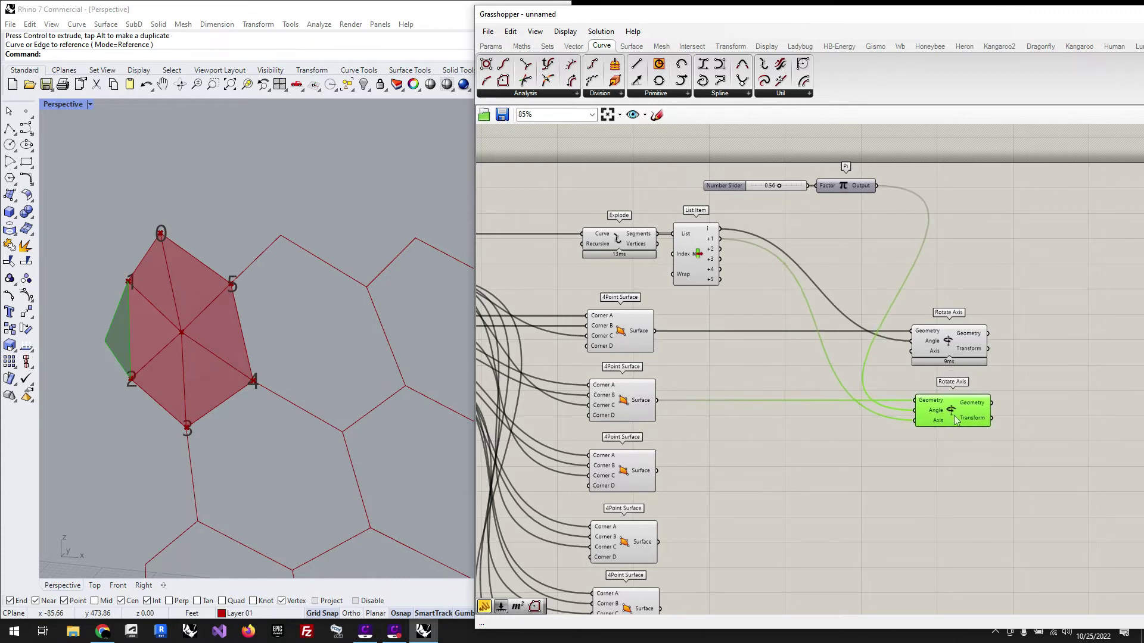
pyautogui.click(972, 288)
pyautogui.scroll(-2, 713, 309)
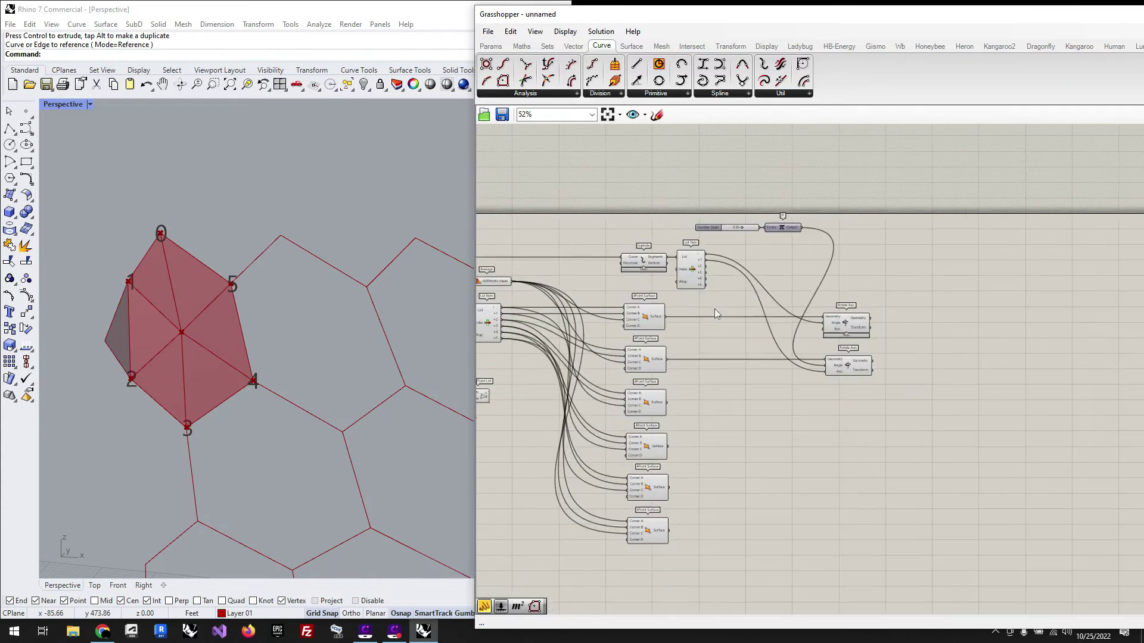
# Make four more copies of the second Rotate Axis and stack them in a column beside the remaining 4Point Surface components
pyautogui.click(831, 356)
pyautogui.keyDown('alt'); pyautogui.moveTo(831, 355); pyautogui.dragTo(836, 413); pyautogui.keyUp('alt')
pyautogui.hotkey('ctrl', 'v')
pyautogui.moveTo(843, 364); pyautogui.dragTo(843, 475)
pyautogui.hotkey('ctrl', 'v')
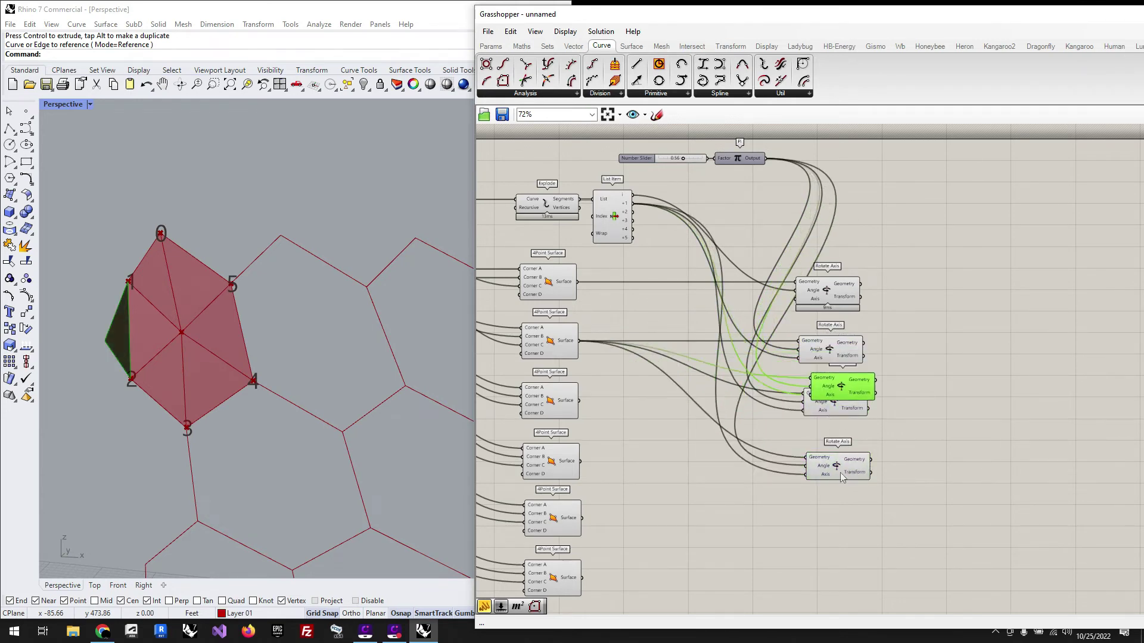
pyautogui.moveTo(842, 384); pyautogui.dragTo(842, 517)
pyautogui.hotkey('ctrl', 'v')
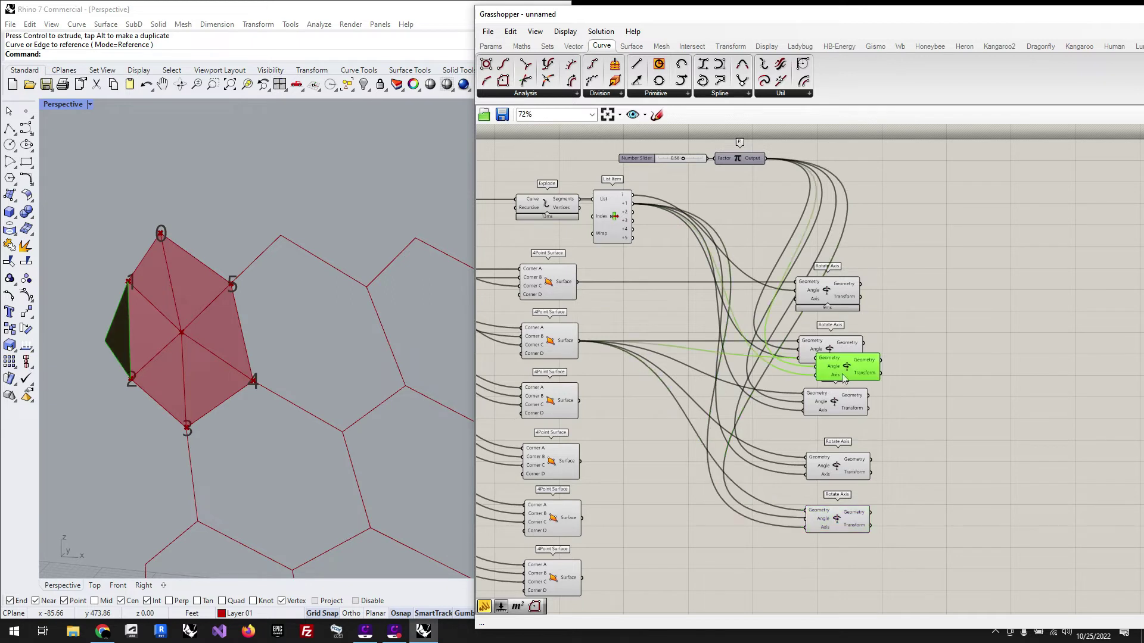
pyautogui.moveTo(843, 378); pyautogui.dragTo(837, 583)
# Wire the third to sixth 4Point Surface outputs into the Geometry inputs of the third to sixth Rotate Axis components, respectively
pyautogui.moveTo(579, 400); pyautogui.dragTo(804, 394)
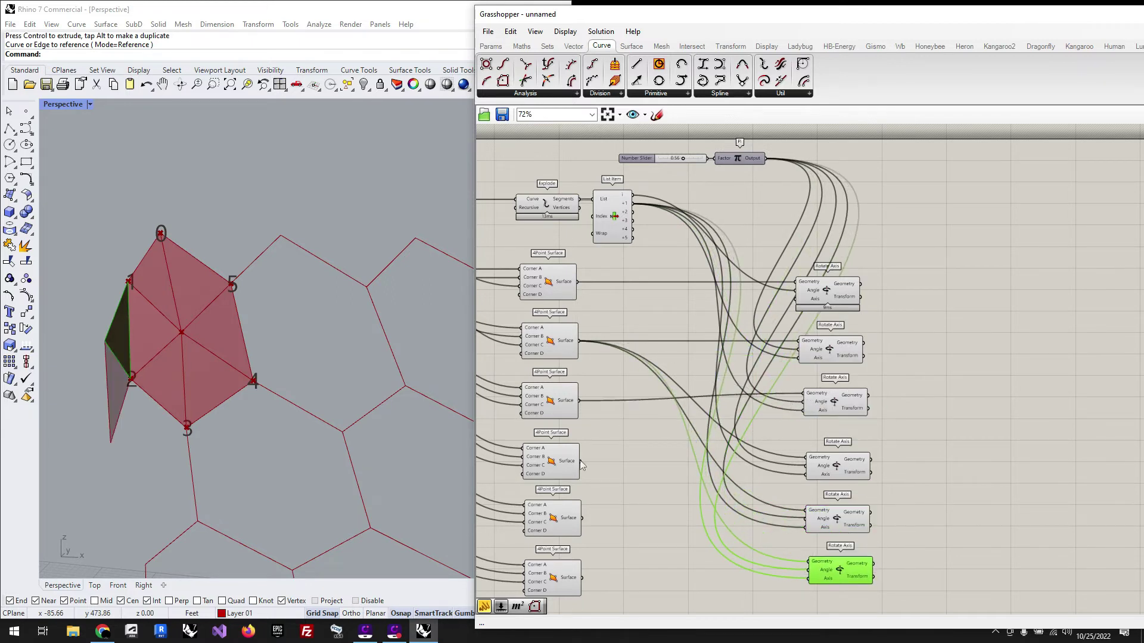
pyautogui.moveTo(579, 461); pyautogui.dragTo(806, 458)
pyautogui.moveTo(582, 516); pyautogui.dragTo(806, 512)
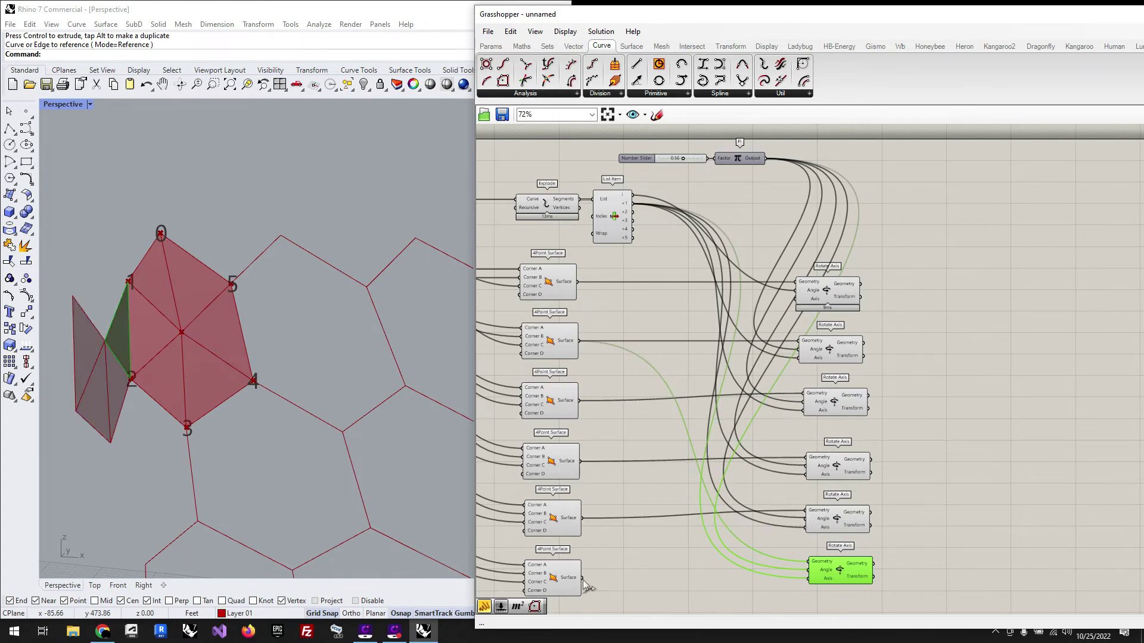
pyautogui.moveTo(582, 578); pyautogui.dragTo(811, 561)
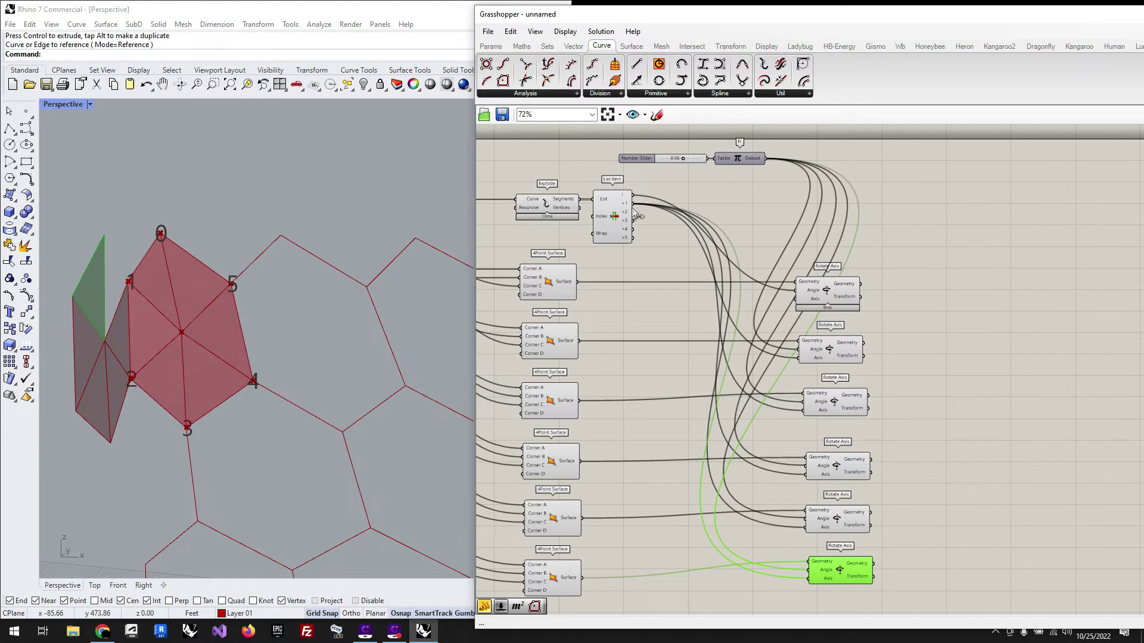
# Wire the edge List Item's outputs +2, +3, +4 and +5 into the Axis inputs of the third to sixth Rotate Axis components
pyautogui.moveTo(633, 212); pyautogui.dragTo(804, 410)
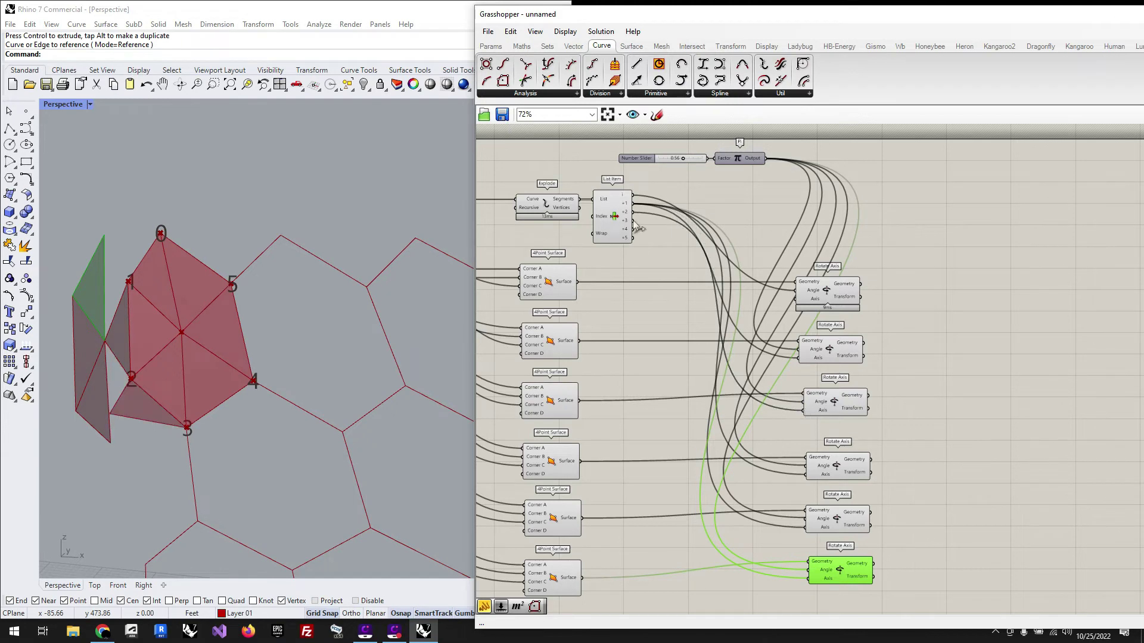
pyautogui.moveTo(635, 224); pyautogui.dragTo(805, 474)
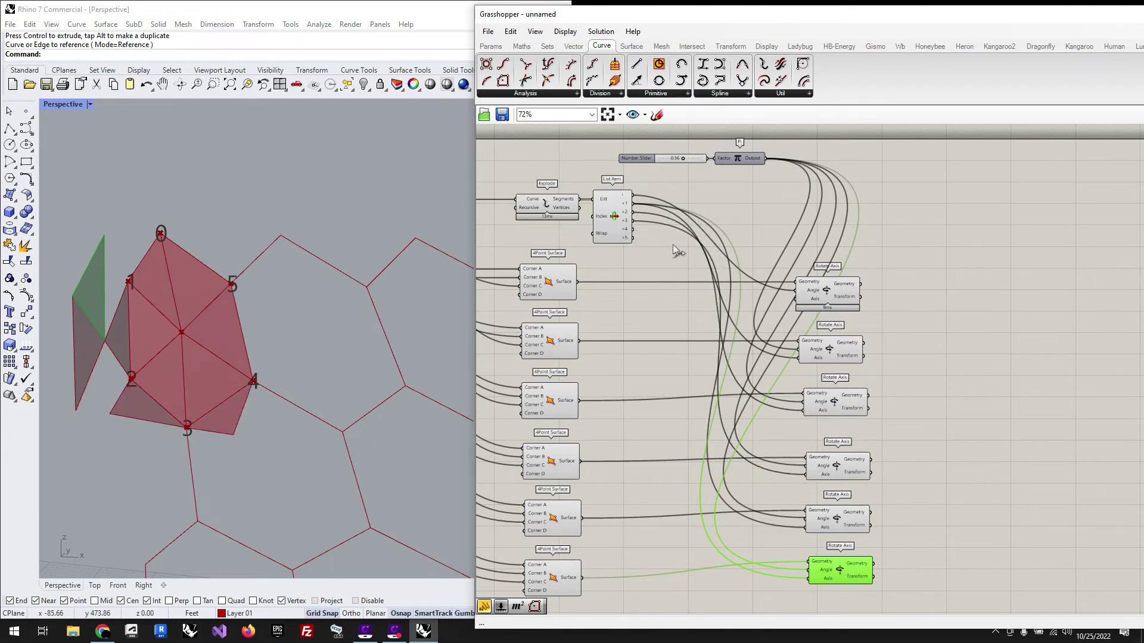
pyautogui.moveTo(632, 228); pyautogui.dragTo(805, 527)
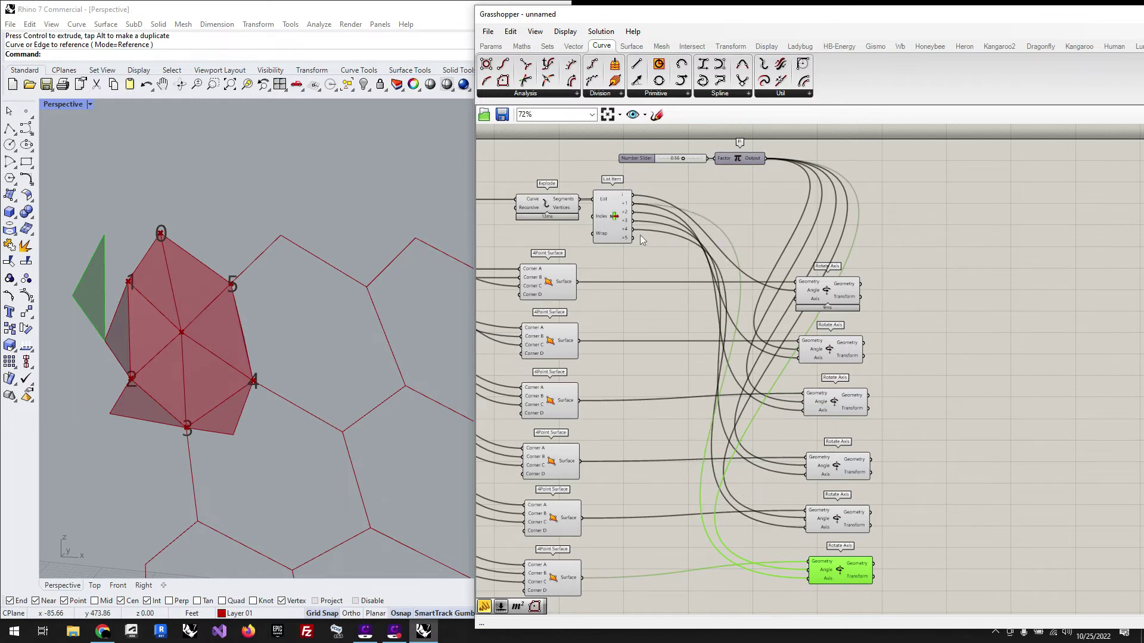
pyautogui.moveTo(633, 237); pyautogui.dragTo(806, 579)
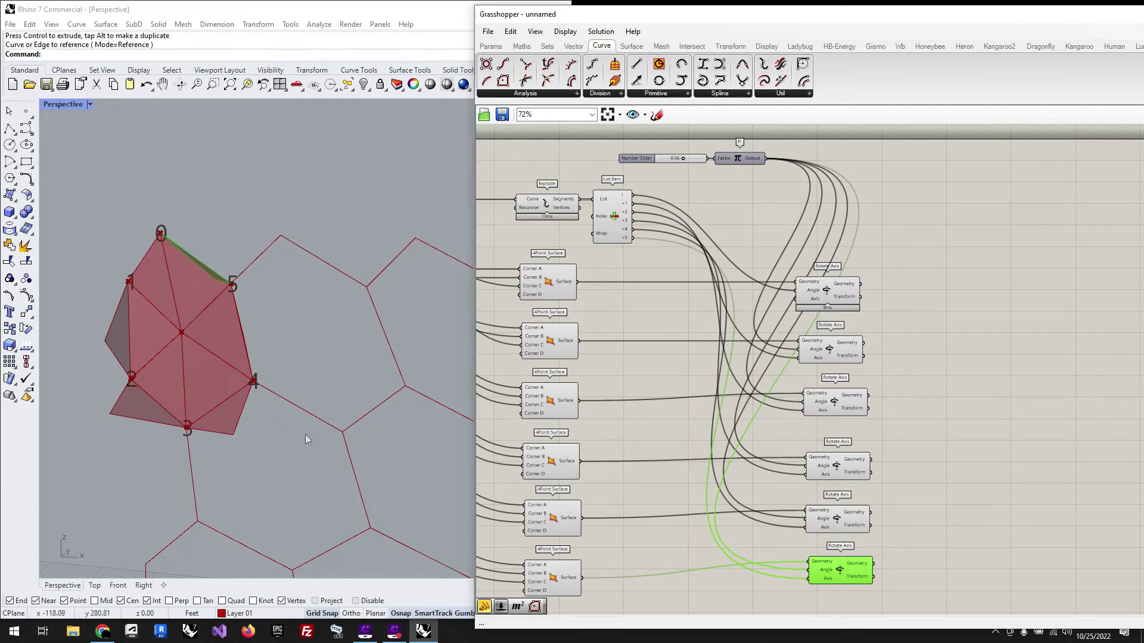
# Test the triangle rotation with the slider at 1.00 and leave the slider at 0.27
pyautogui.moveTo(306, 440); pyautogui.dragTo(269, 422, button='right')
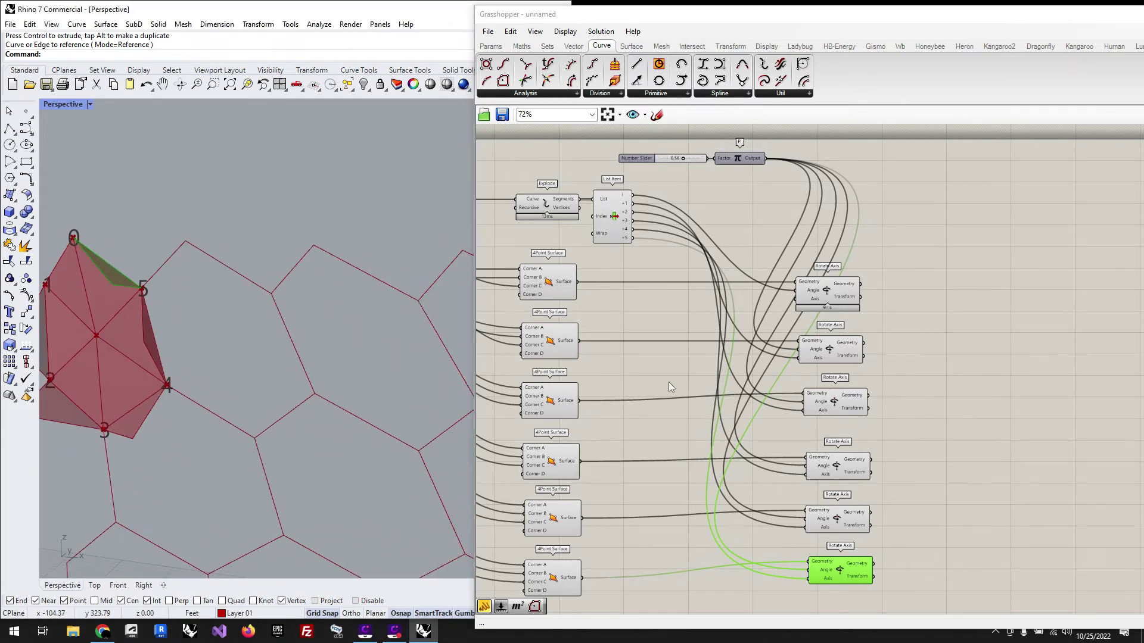
pyautogui.scroll(-3, 823, 383)
pyautogui.scroll(3, 724, 250)
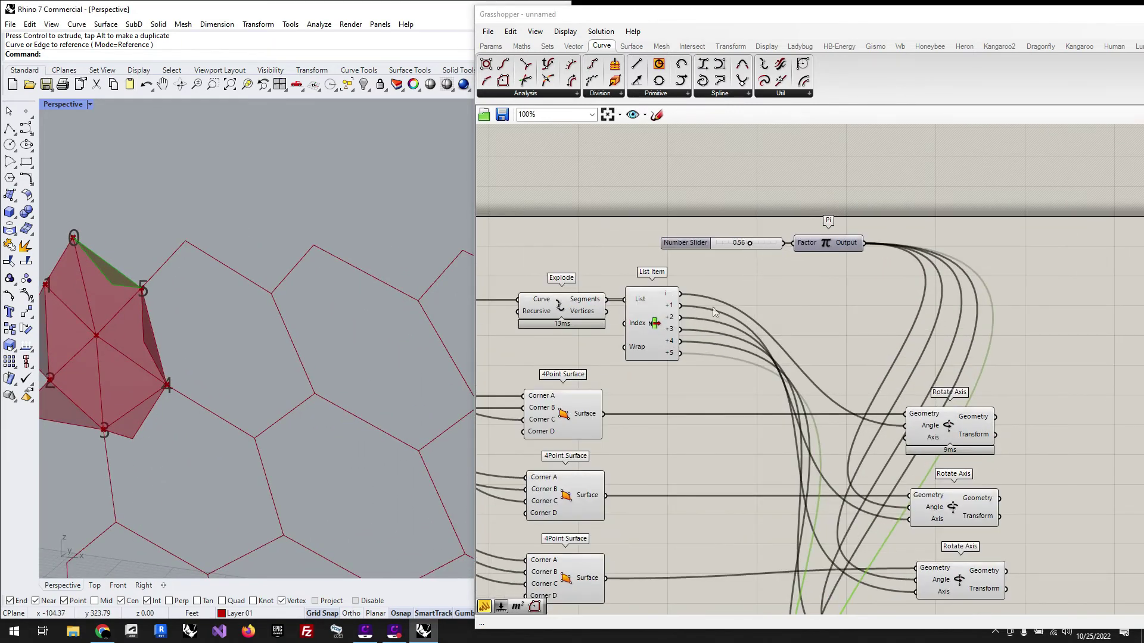
pyautogui.scroll(-3, 391, 327)
pyautogui.scroll(2, 269, 334)
pyautogui.scroll(2, 270, 334)
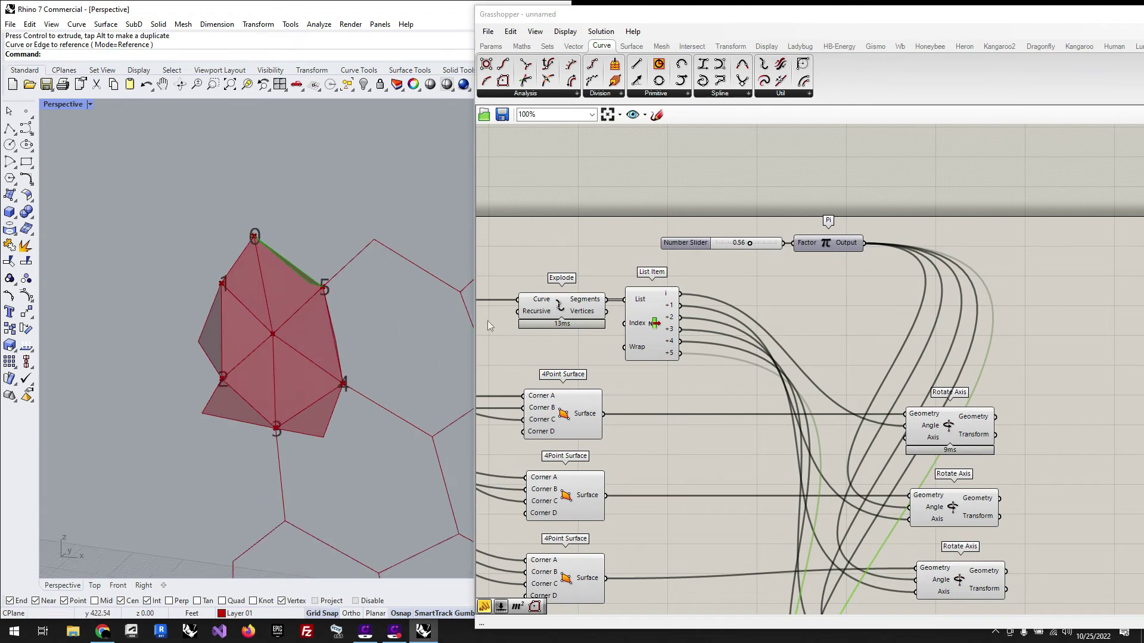
pyautogui.click(832, 301)
pyautogui.moveTo(750, 243); pyautogui.dragTo(802, 245)
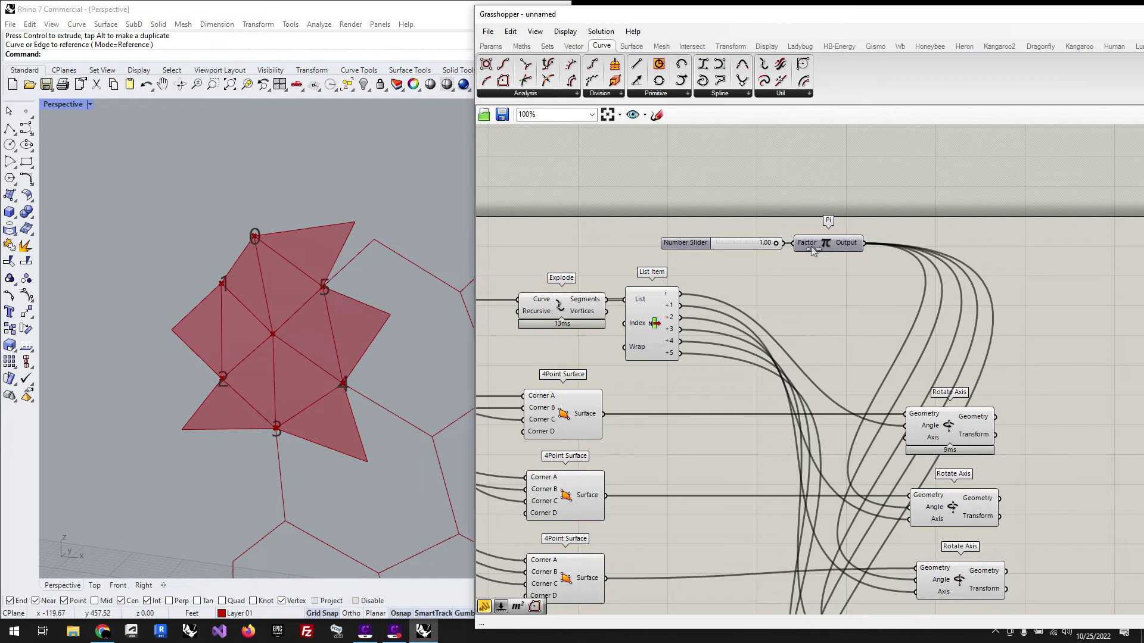
pyautogui.moveTo(776, 243); pyautogui.dragTo(732, 252)
# Inspect the first Rotate Axis and its 4Point Surface, and wire List Item output i into that Rotate Axis's Axis input
pyautogui.click(961, 436)
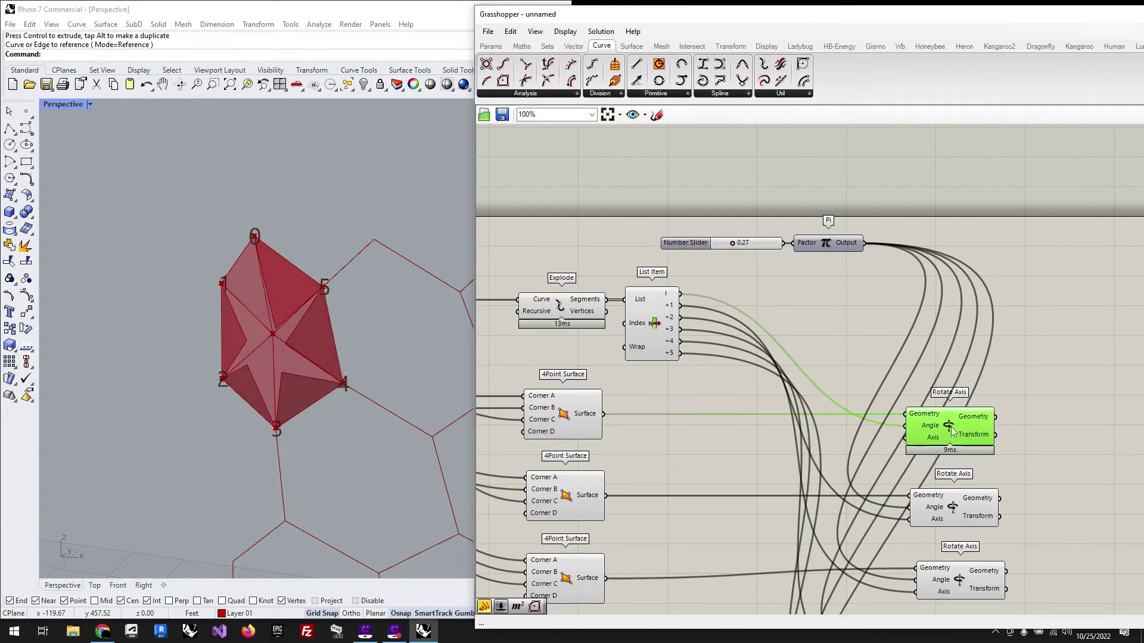
pyautogui.scroll(-1, 844, 312)
pyautogui.click(612, 402)
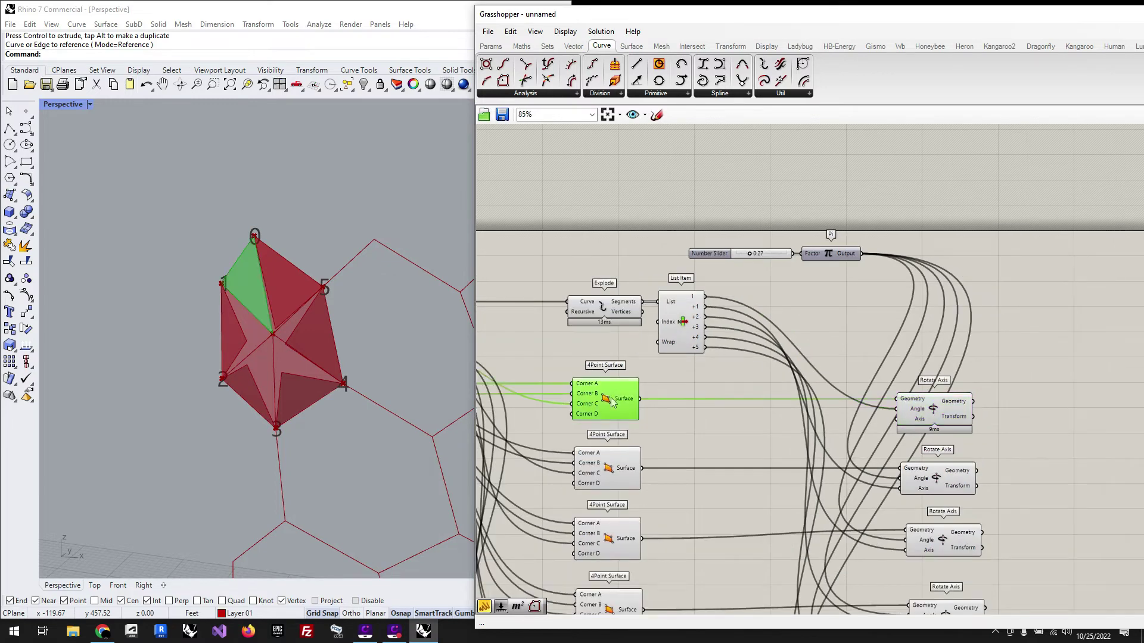
pyautogui.moveTo(370, 401); pyautogui.dragTo(354, 402, button='right')
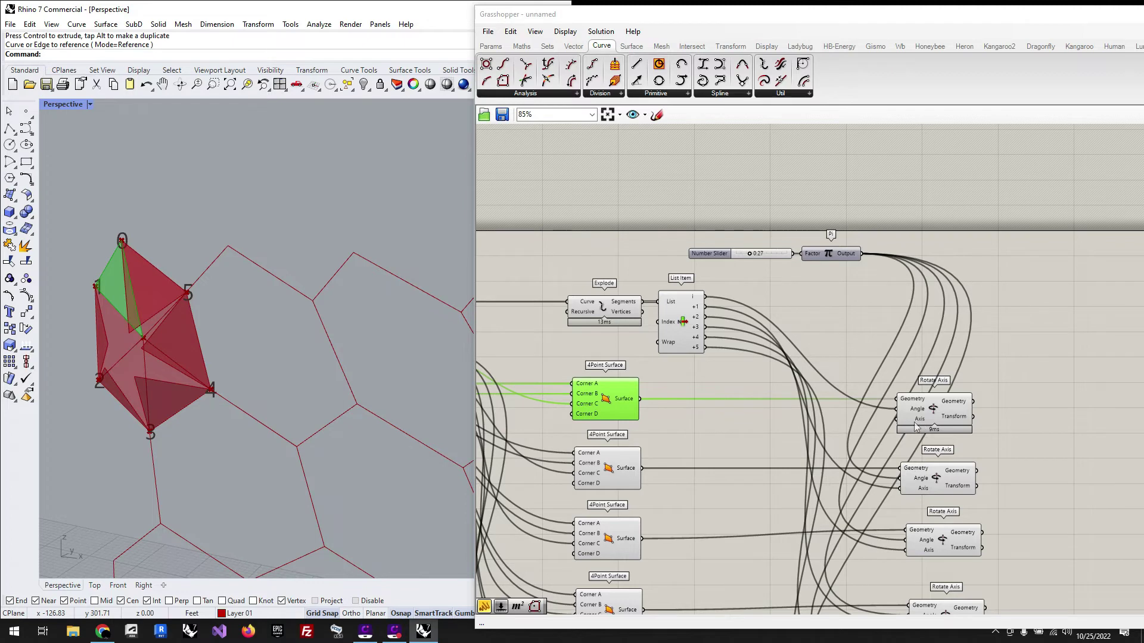
pyautogui.moveTo(706, 297); pyautogui.dragTo(898, 419)
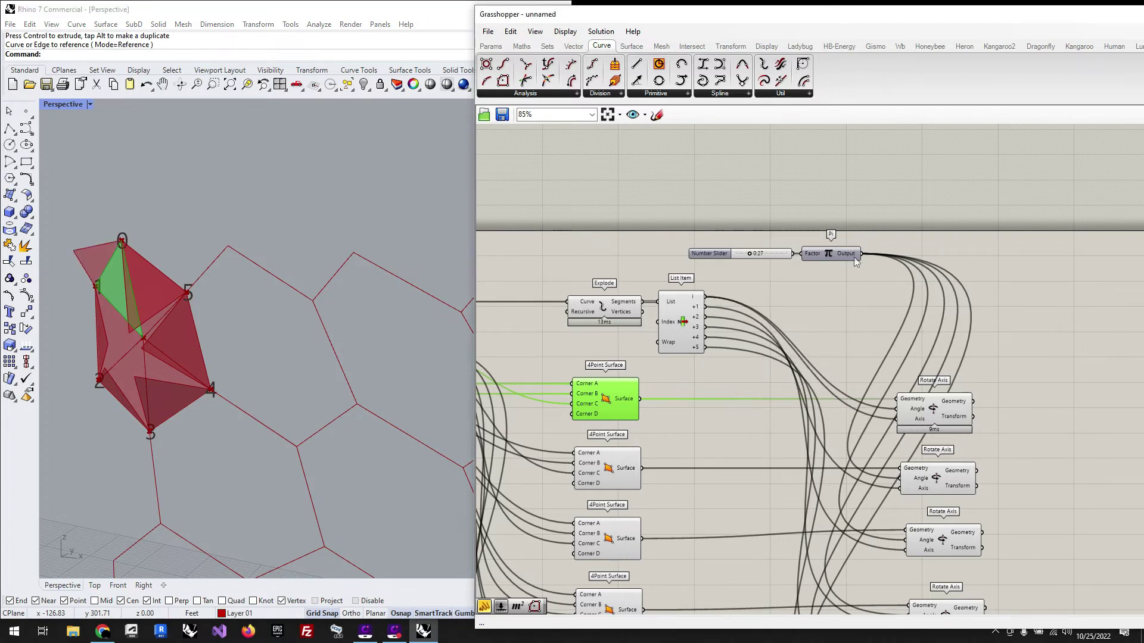
# Wire the Pi output into the first Rotate Axis's Angle input and set the angle slider to 0.00 to flatten the test hexagon
pyautogui.moveTo(861, 253); pyautogui.dragTo(898, 411)
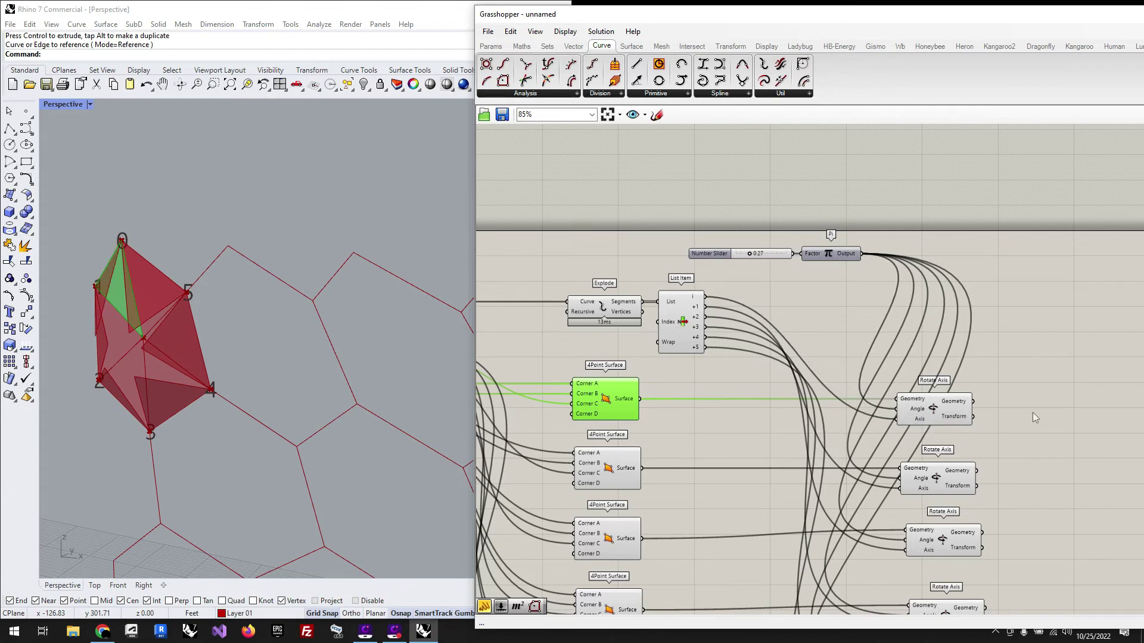
pyautogui.click(999, 381)
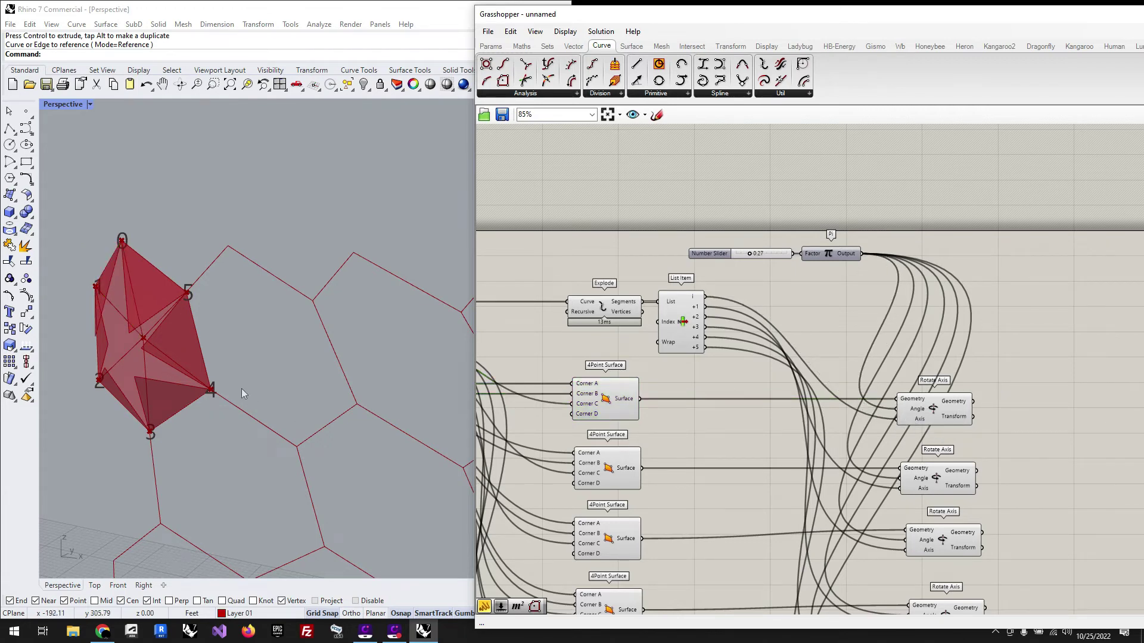
pyautogui.moveTo(241, 389); pyautogui.dragTo(310, 387, button='right')
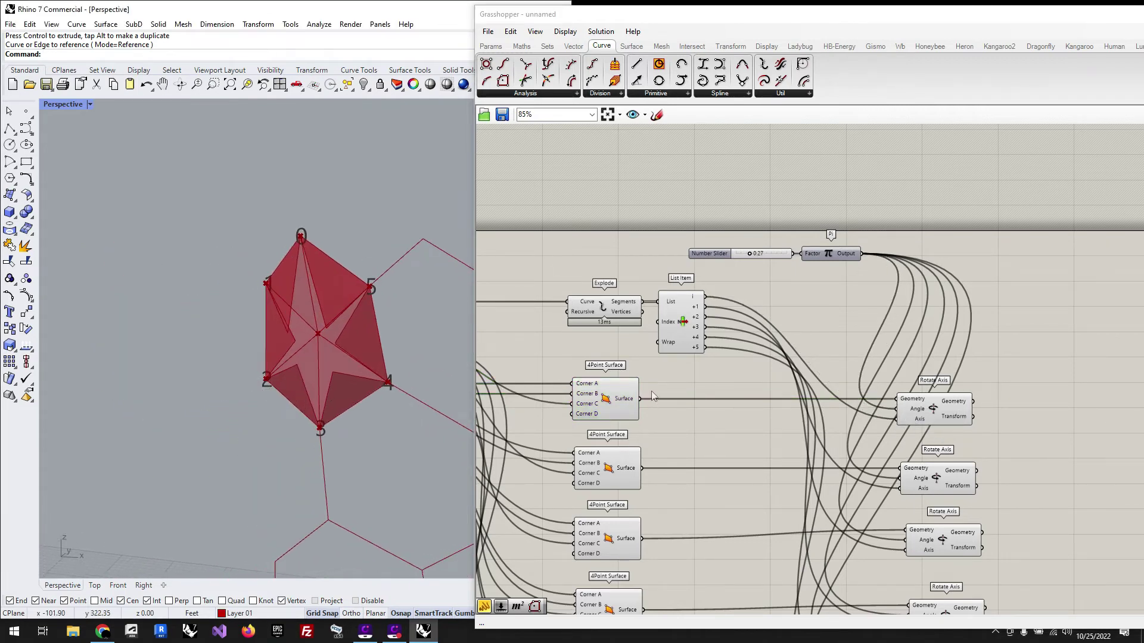
pyautogui.moveTo(750, 253); pyautogui.dragTo(730, 266)
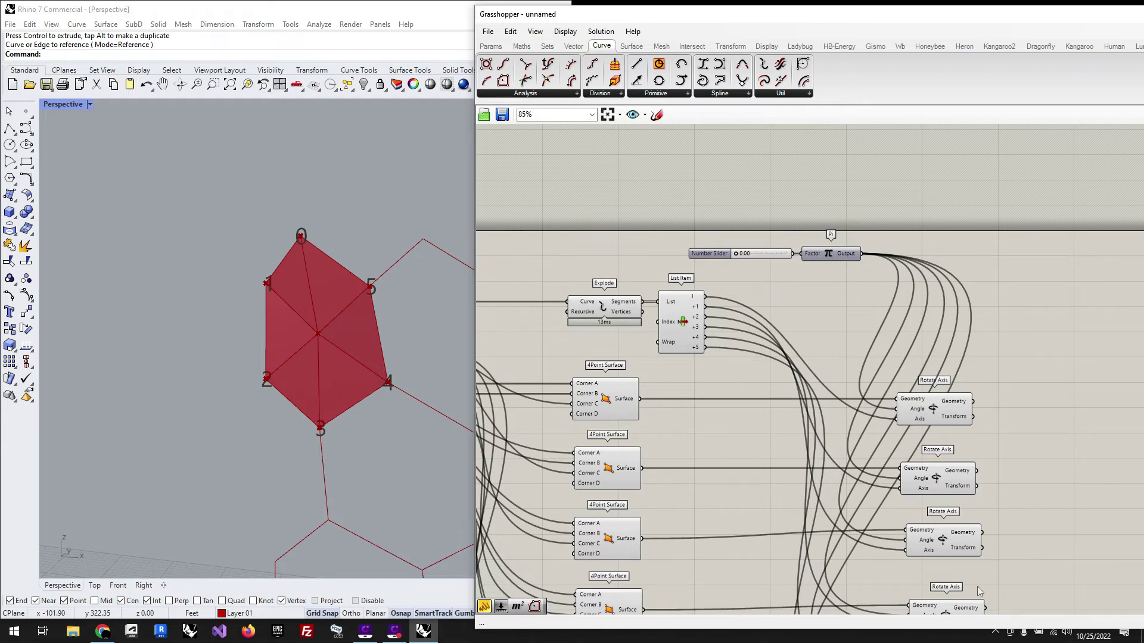
pyautogui.moveTo(796, 26); pyautogui.dragTo(794, 18)
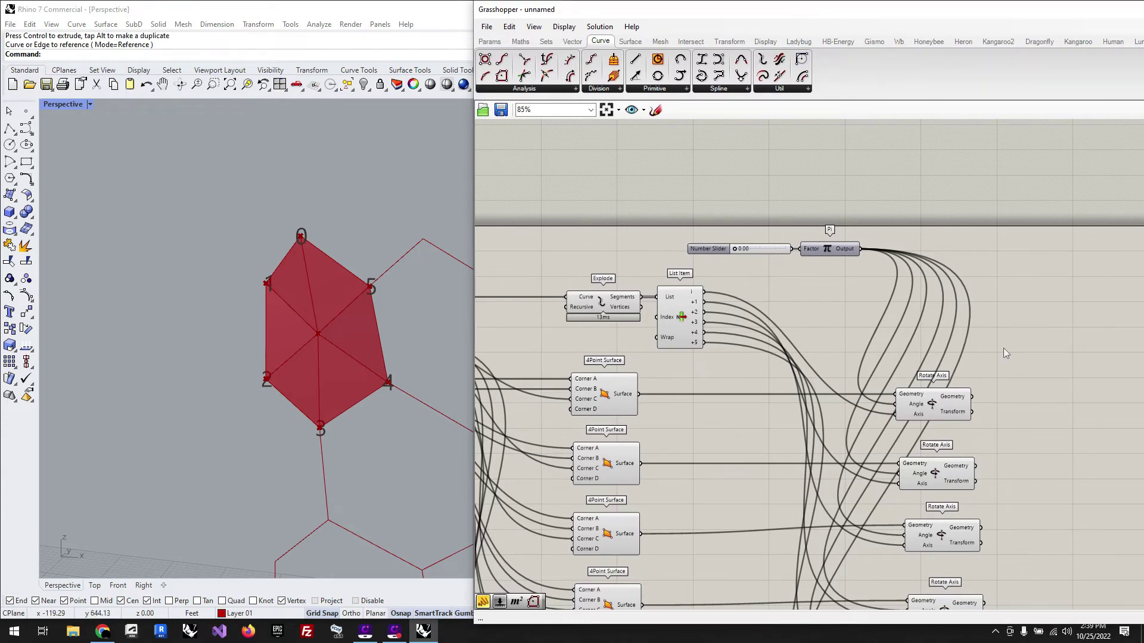
# Wire the dual graph's Output Mesh/Curves directly into the Curve parameter, replacing the single-hexagon List Item
pyautogui.scroll(-5, 989, 283)
pyautogui.scroll(6, 994, 283)
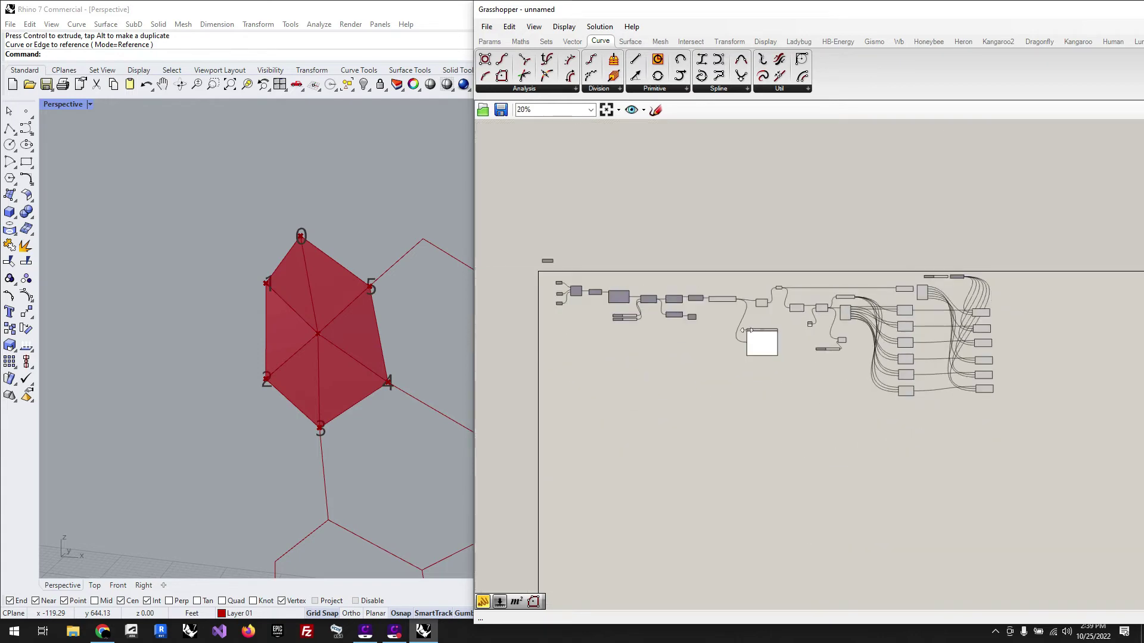
pyautogui.moveTo(666, 295); pyautogui.dragTo(671, 333)
pyautogui.moveTo(536, 280); pyautogui.dragTo(713, 210)
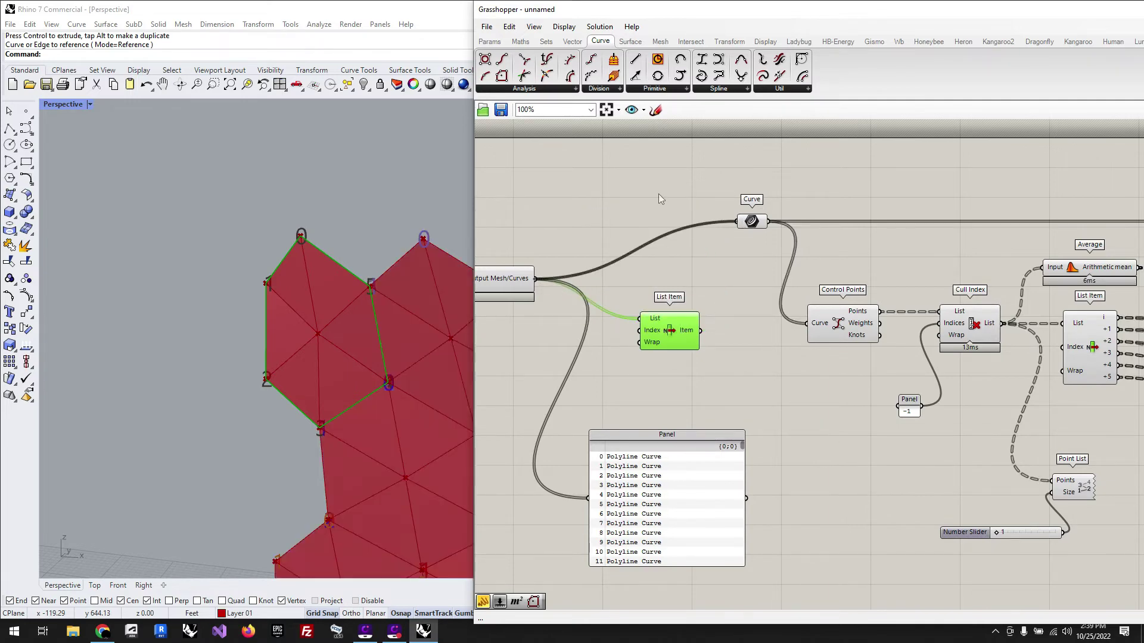
# Set the angle slider to 0.28 and check the folded triangles across all hexagonal panels
pyautogui.scroll(-5, 233, 296)
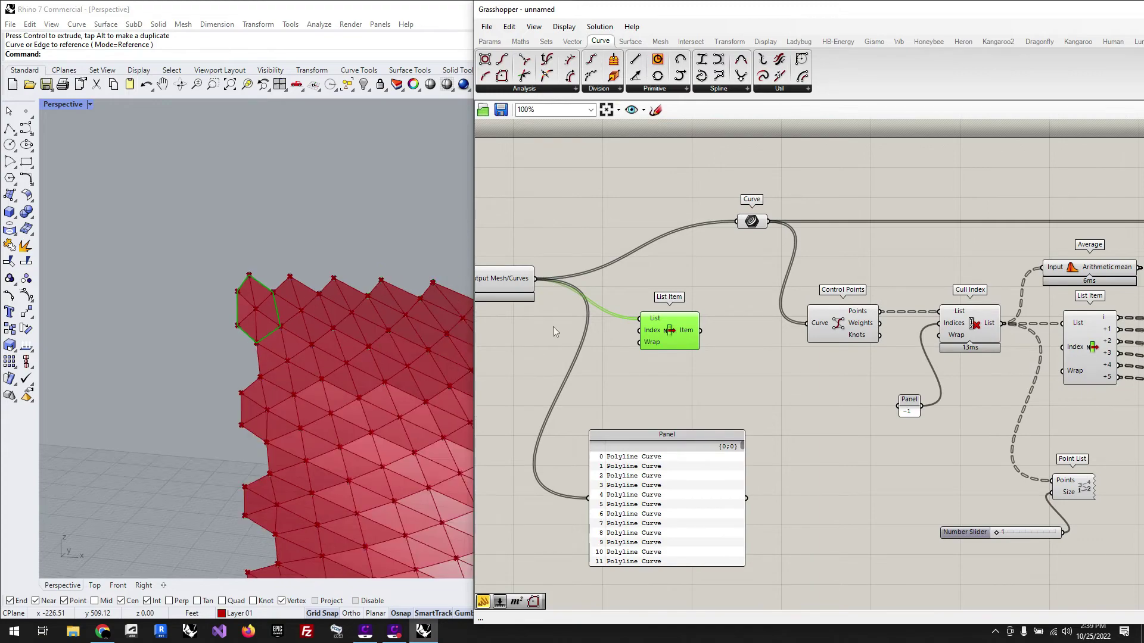
pyautogui.scroll(-5, 717, 284)
pyautogui.scroll(6, 900, 231)
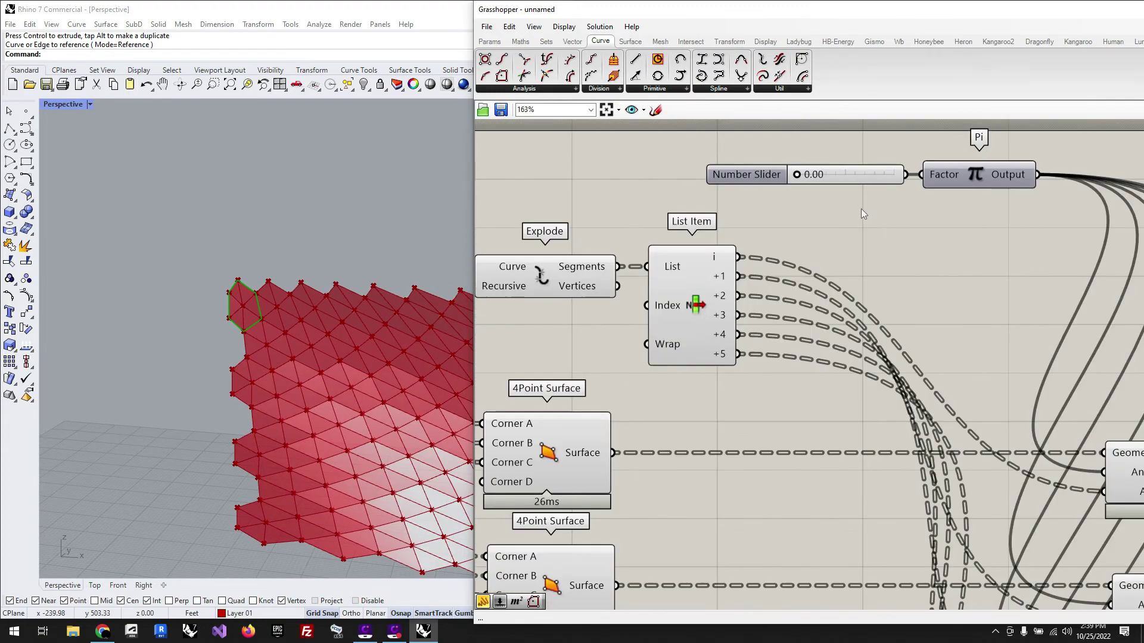
pyautogui.moveTo(799, 178); pyautogui.dragTo(826, 179)
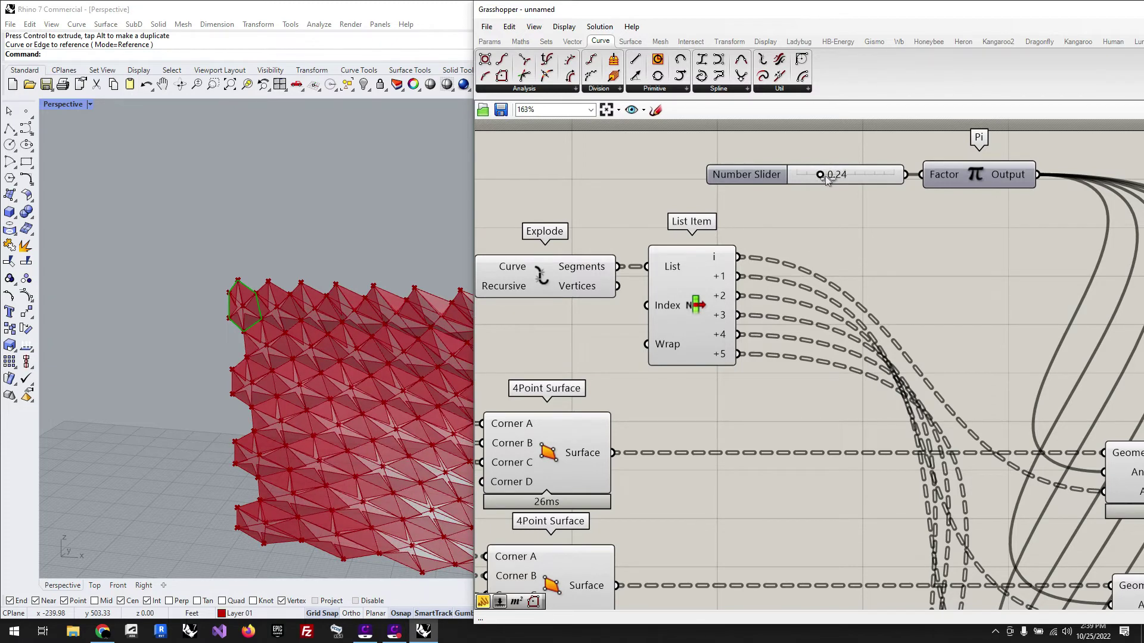
pyautogui.scroll(-3, 164, 321)
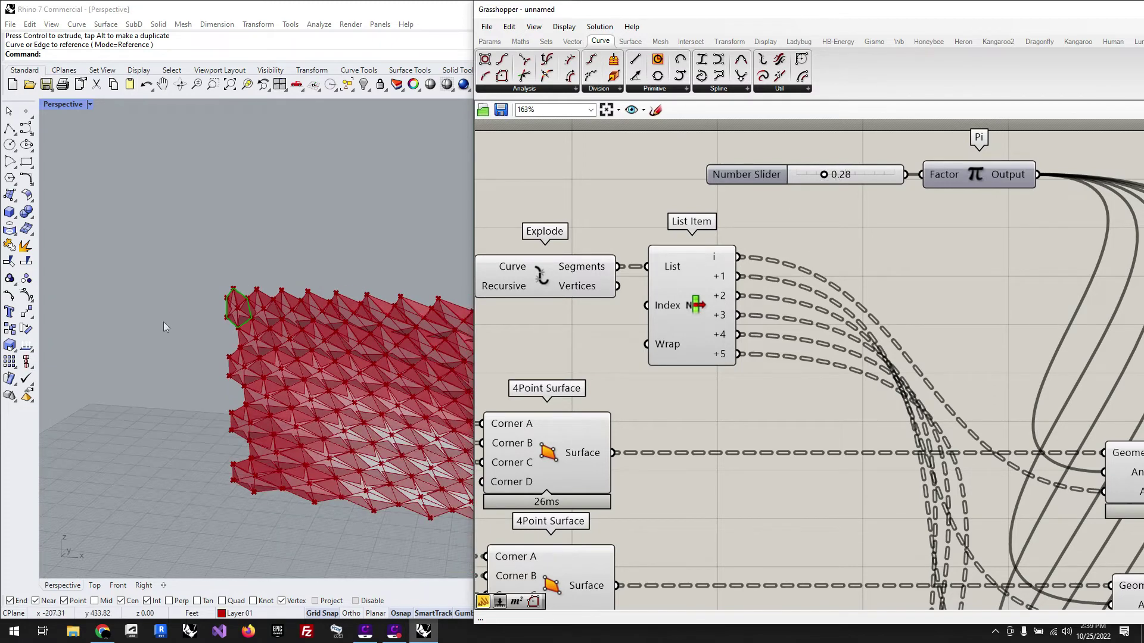
pyautogui.scroll(-4, 164, 322)
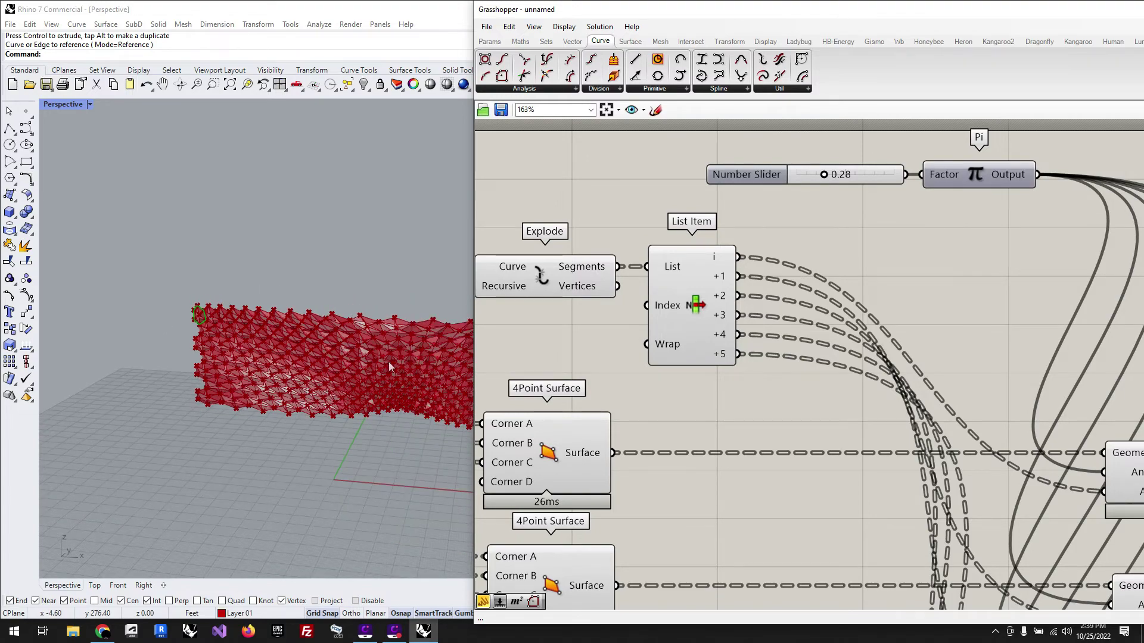
pyautogui.scroll(3, 386, 362)
pyautogui.scroll(4, 338, 373)
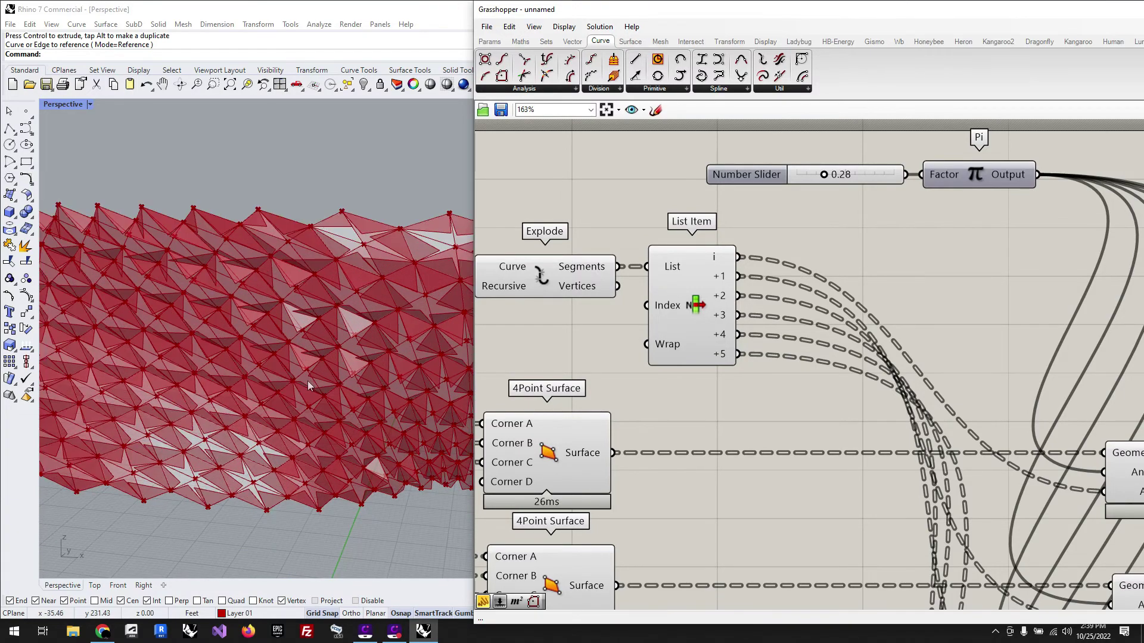
pyautogui.scroll(2, 308, 381)
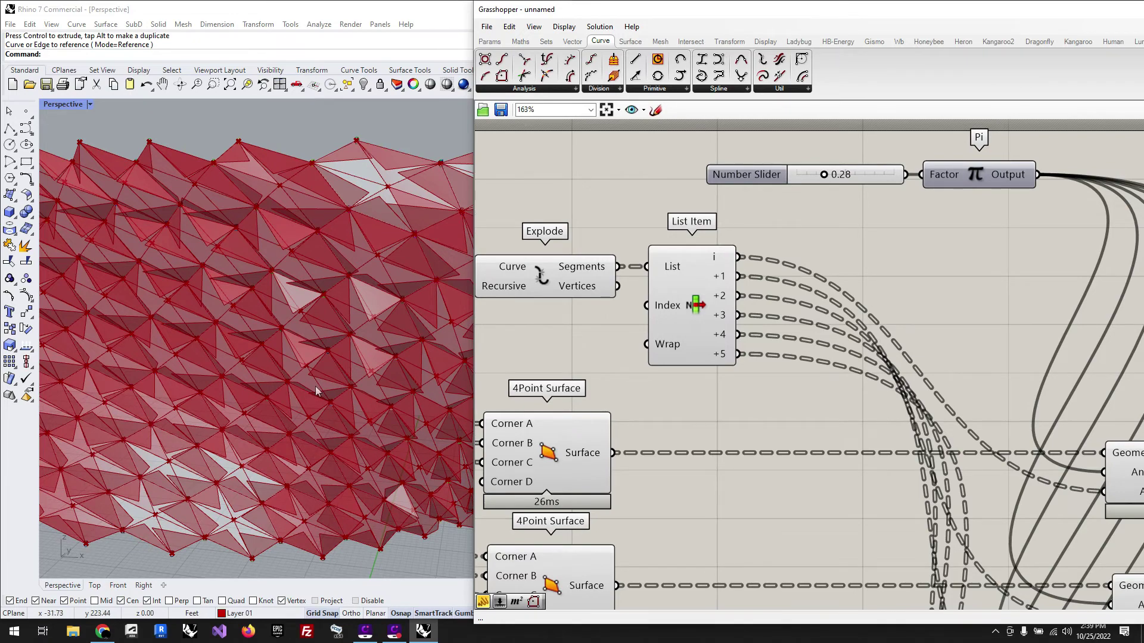
# Move the angle slider and Pi component together to sit above the Explode and edge List Item components
pyautogui.scroll(-5, 316, 386)
pyautogui.scroll(-4, 814, 276)
pyautogui.scroll(-5, 685, 258)
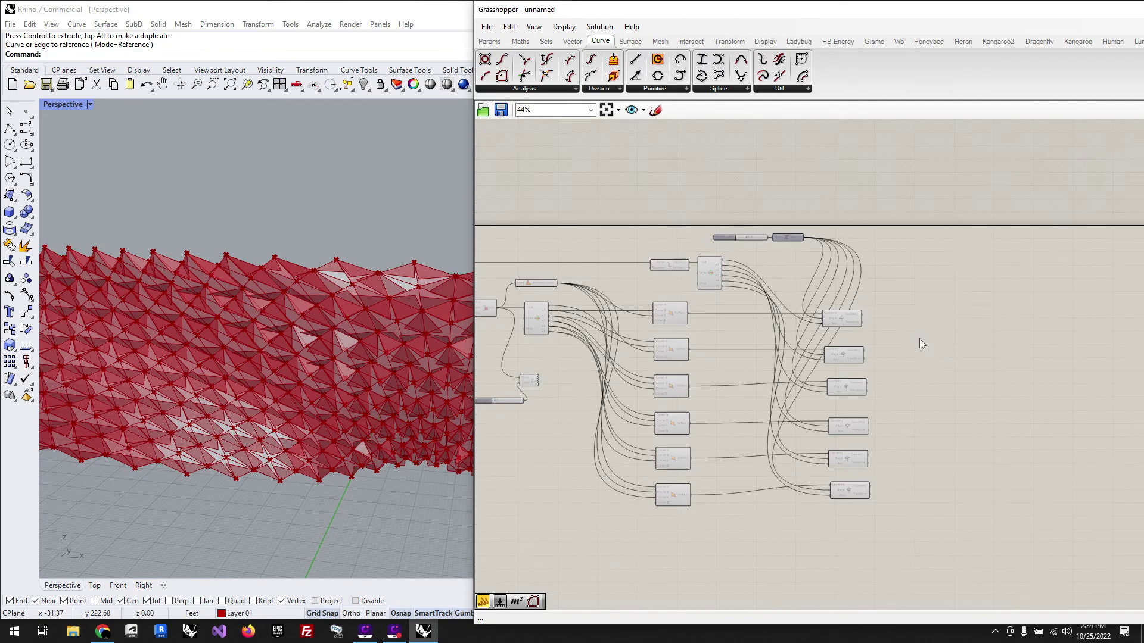
pyautogui.scroll(5, 920, 340)
pyautogui.scroll(-4, 910, 339)
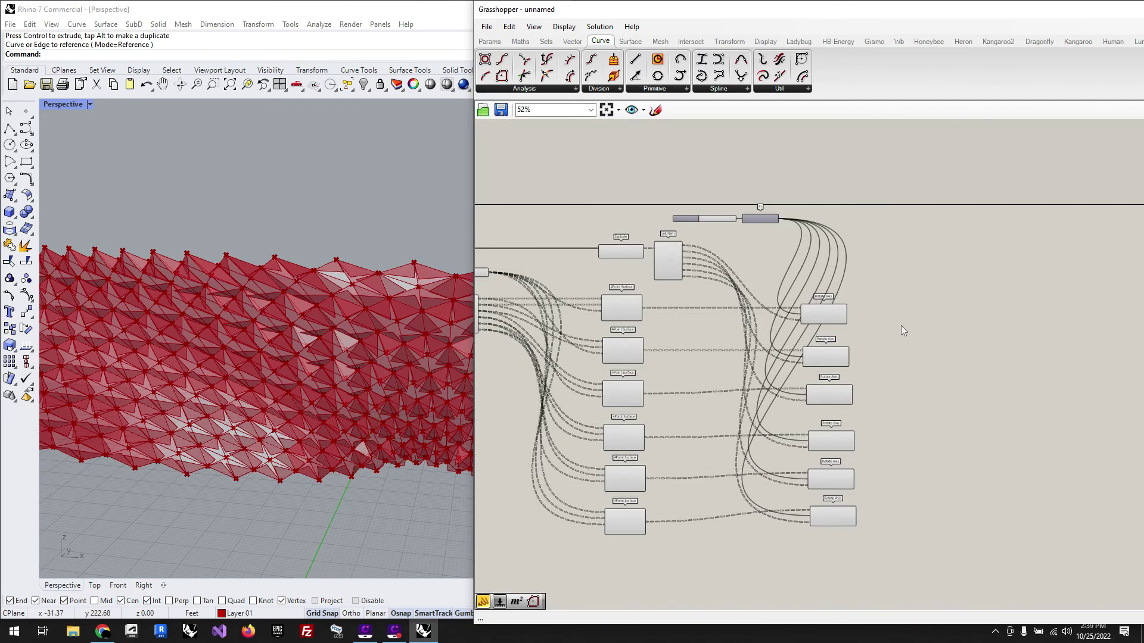
pyautogui.scroll(4, 721, 271)
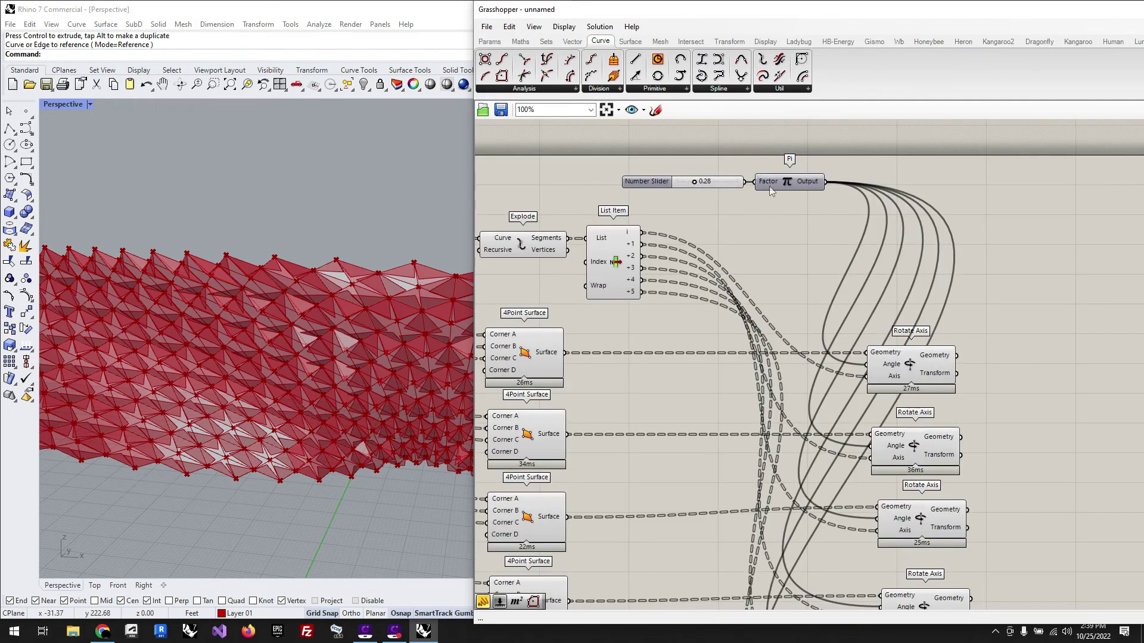
pyautogui.moveTo(630, 158)
pyautogui.mouseDown()
pyautogui.moveTo(810, 199)
pyautogui.moveTo(701, 167)
pyautogui.moveTo(631, 179)
pyautogui.mouseUp()
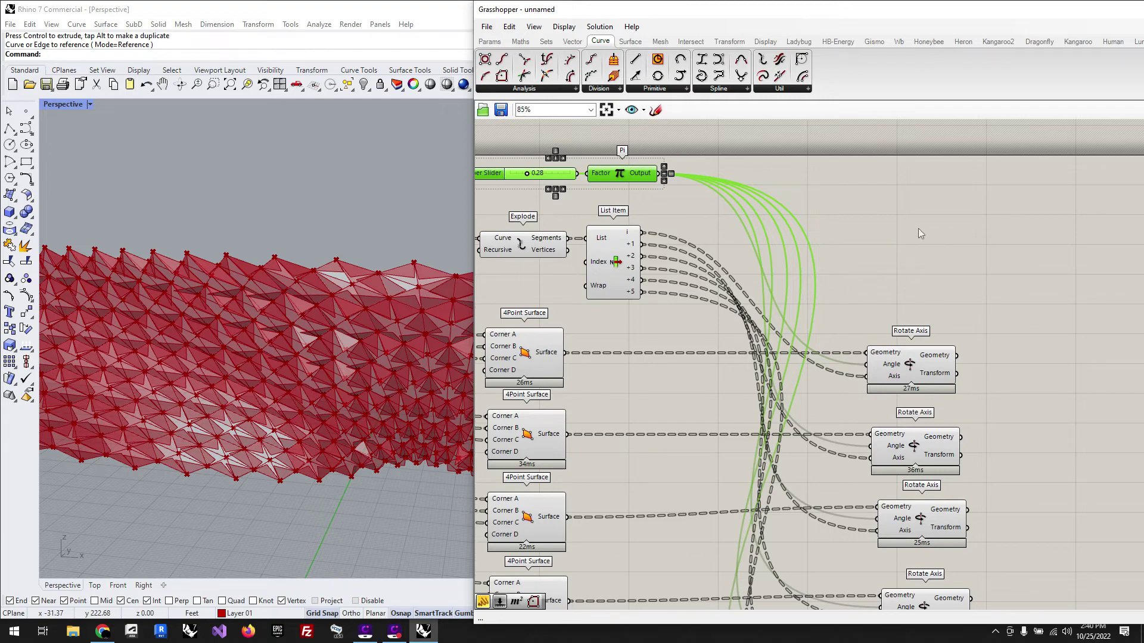
pyautogui.scroll(-2, 918, 228)
pyautogui.scroll(-2, 288, 230)
pyautogui.scroll(-1, 289, 230)
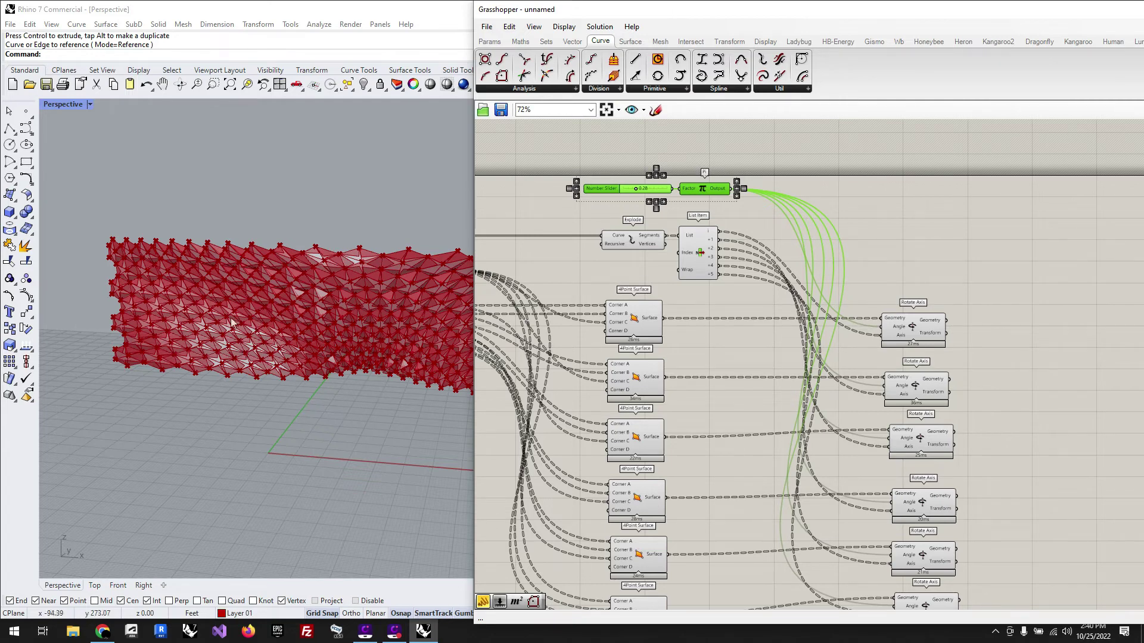
pyautogui.click(932, 233)
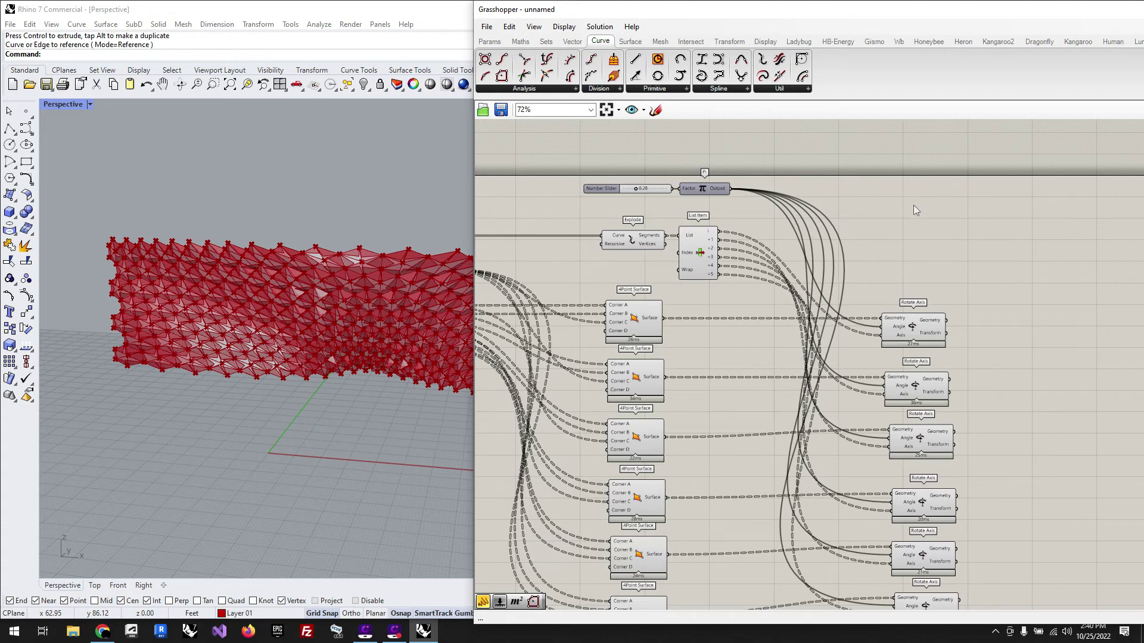
# Nudge the sixth Rotate Axis component slightly down to space it from the one above
pyautogui.scroll(-3, 913, 205)
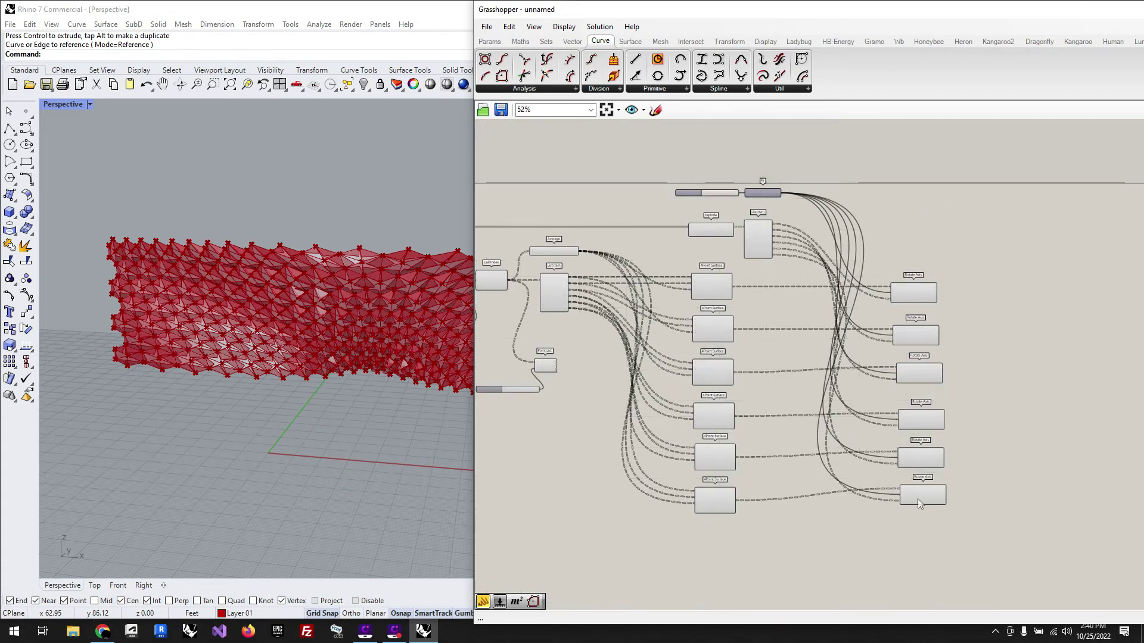
pyautogui.moveTo(918, 498); pyautogui.dragTo(918, 507)
pyautogui.click(1008, 504)
pyautogui.scroll(-2, 723, 434)
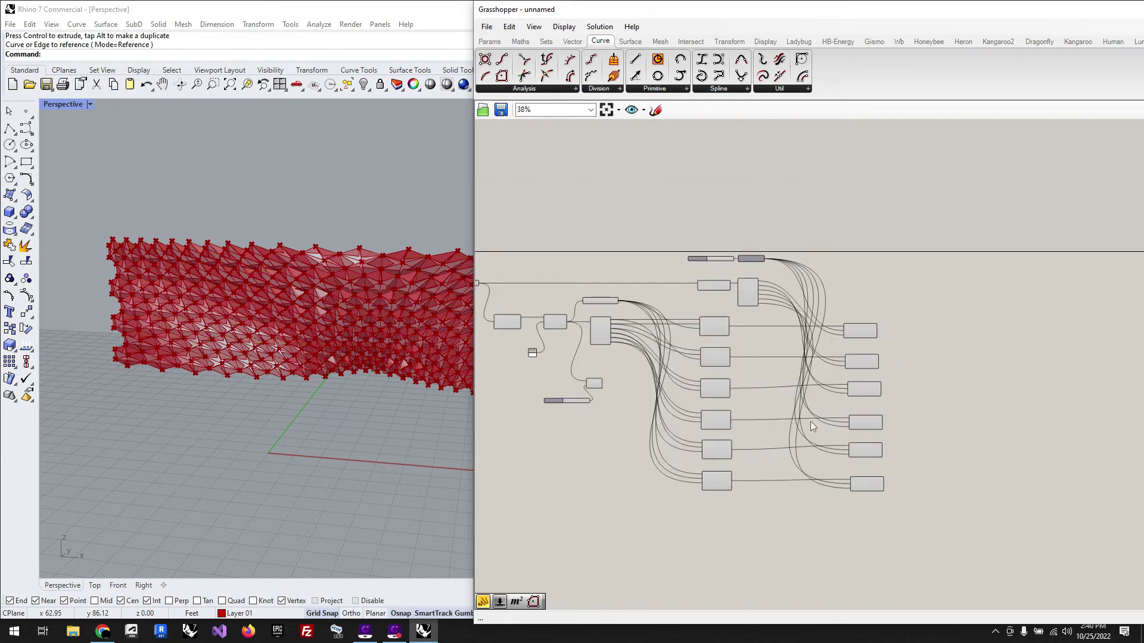
pyautogui.scroll(-3, 933, 377)
pyautogui.scroll(-2, 938, 294)
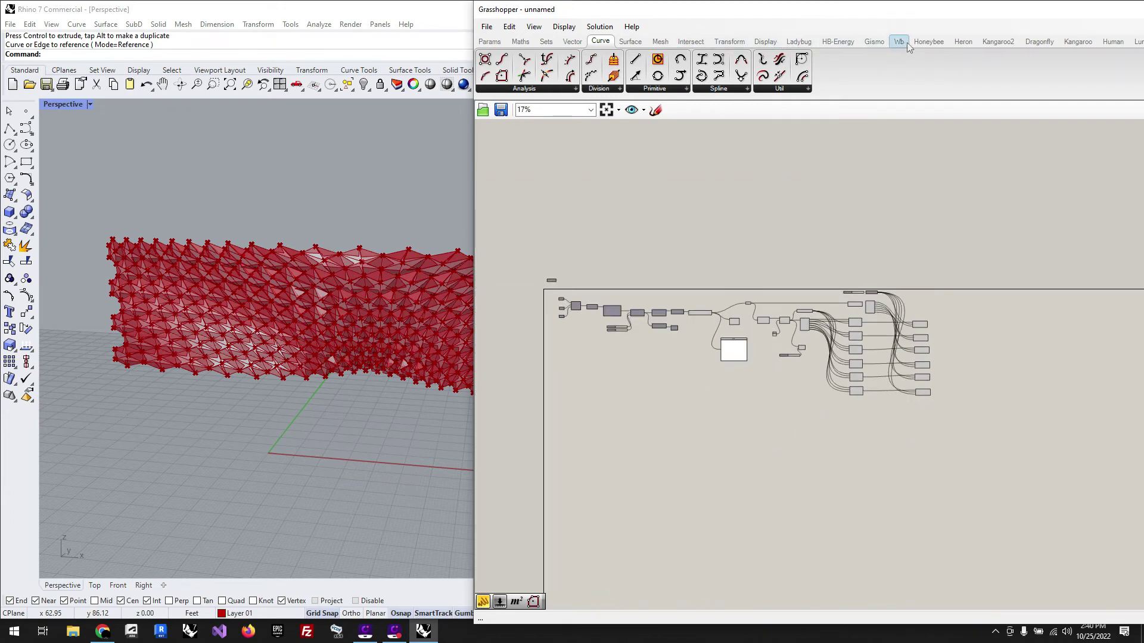
# Group the angle slider with the Pi component and place the group above the rest of the definition
pyautogui.scroll(4, 881, 276)
pyautogui.moveTo(879, 305); pyautogui.dragTo(789, 269)
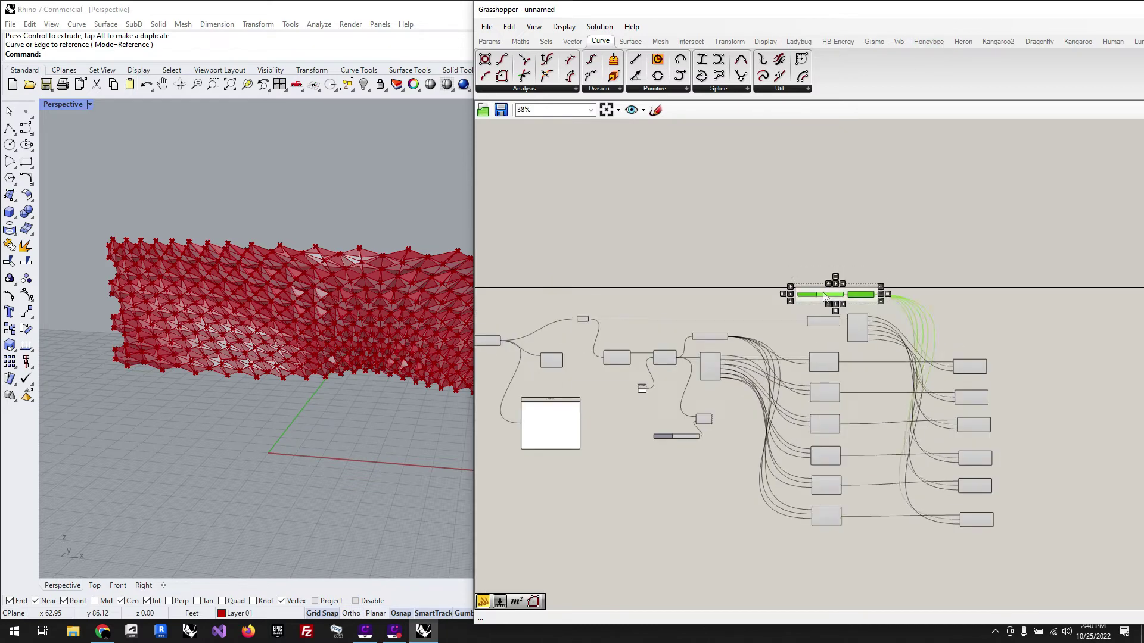
pyautogui.hotkey('ctrl', 'g')
pyautogui.moveTo(823, 301); pyautogui.dragTo(809, 252)
pyautogui.scroll(-5, 813, 247)
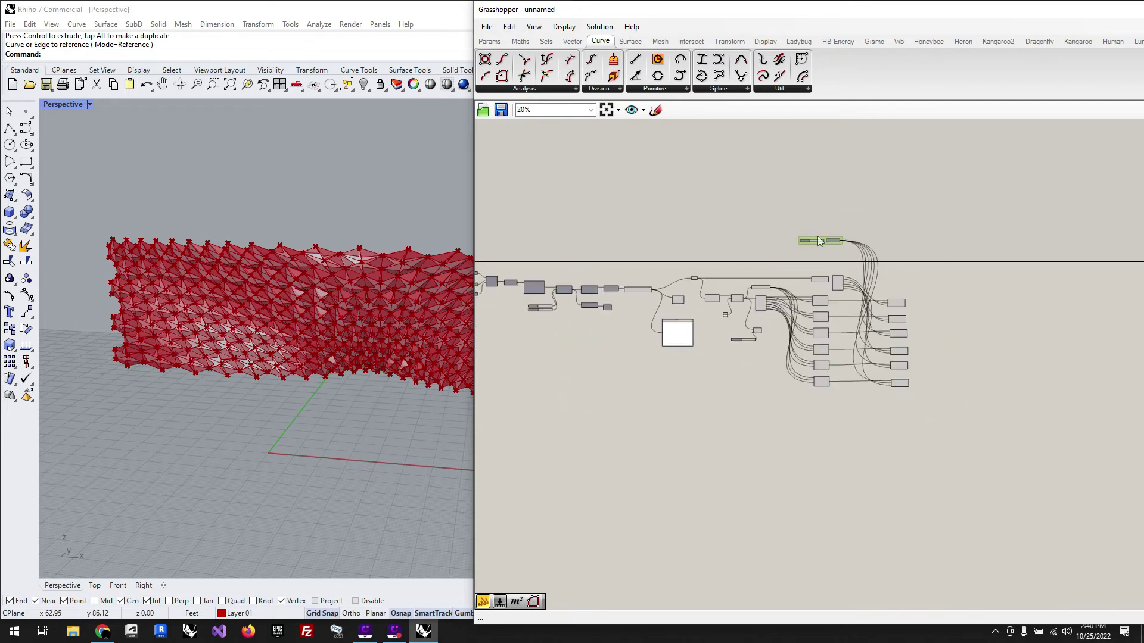
pyautogui.scroll(3, 822, 238)
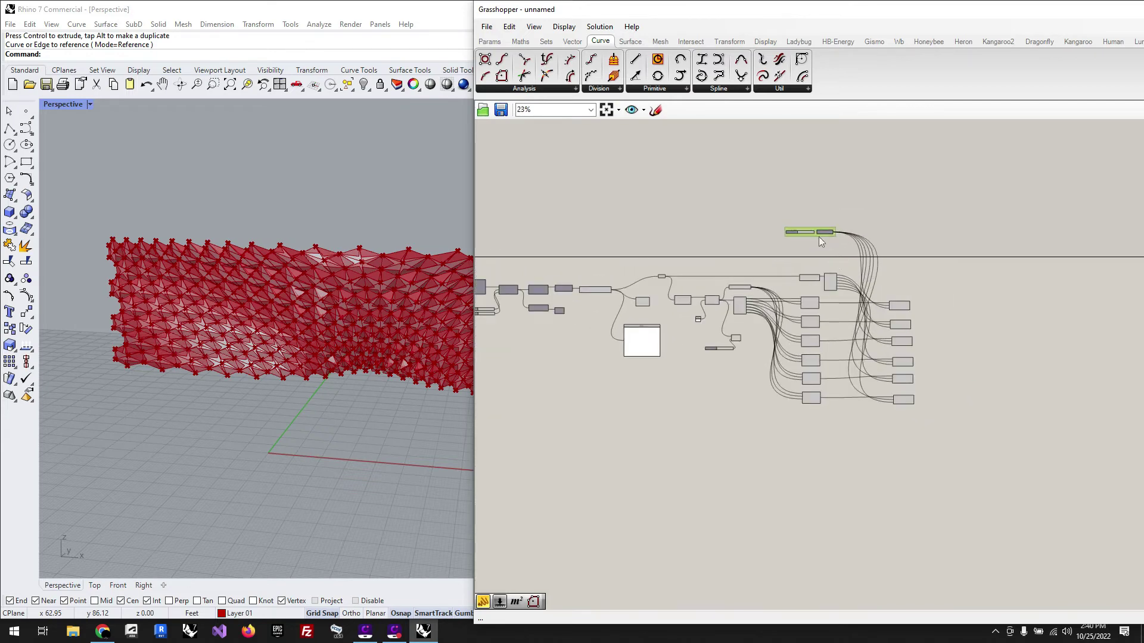
pyautogui.moveTo(819, 237)
pyautogui.mouseDown()
pyautogui.moveTo(826, 309)
pyautogui.moveTo(813, 234)
pyautogui.mouseUp()
pyautogui.click(828, 248)
# Select the Curve parameter and examine the hexagon outlines it feeds into the panel definition
pyautogui.scroll(9, 667, 275)
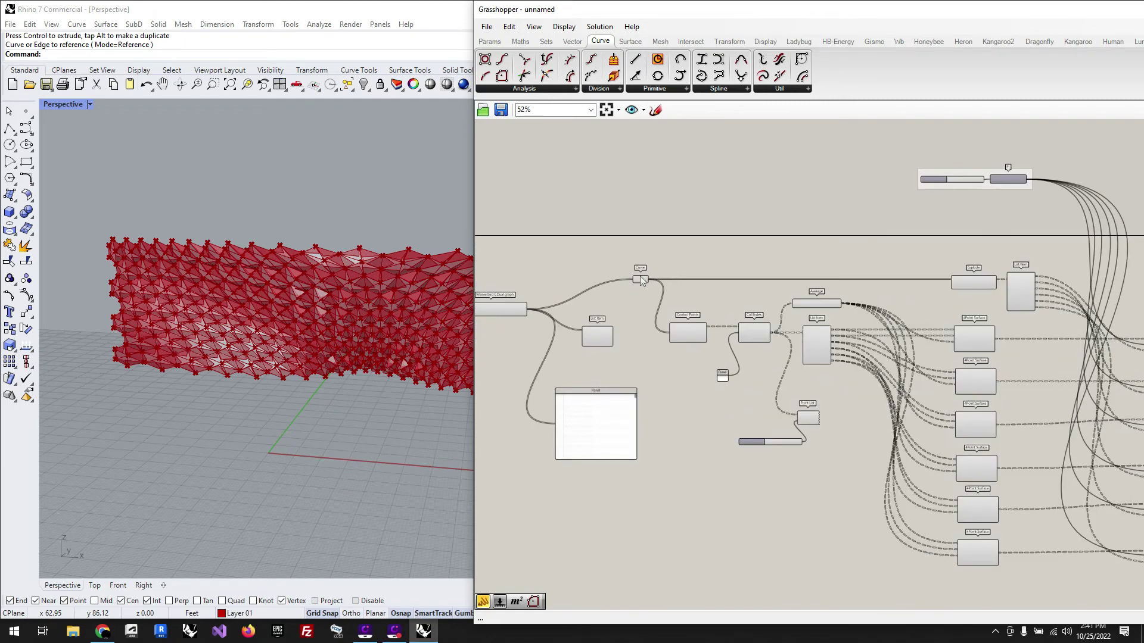
pyautogui.moveTo(647, 285)
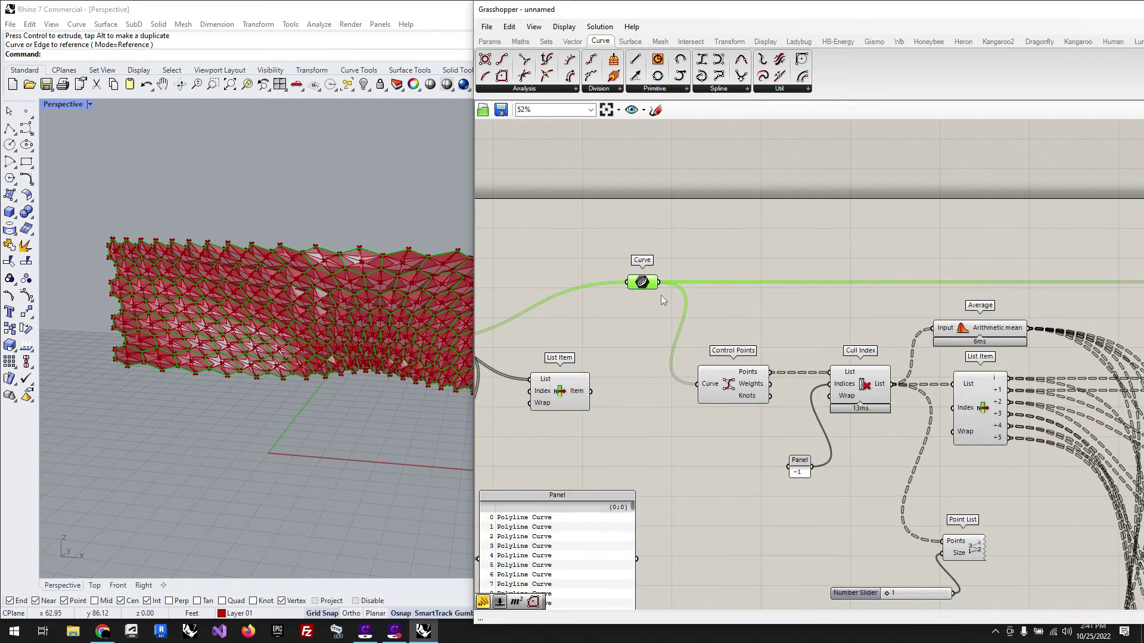
pyautogui.scroll(-5, 660, 295)
pyautogui.scroll(4, 1018, 296)
pyautogui.scroll(-1, 1140, 277)
pyautogui.scroll(-2, 1140, 277)
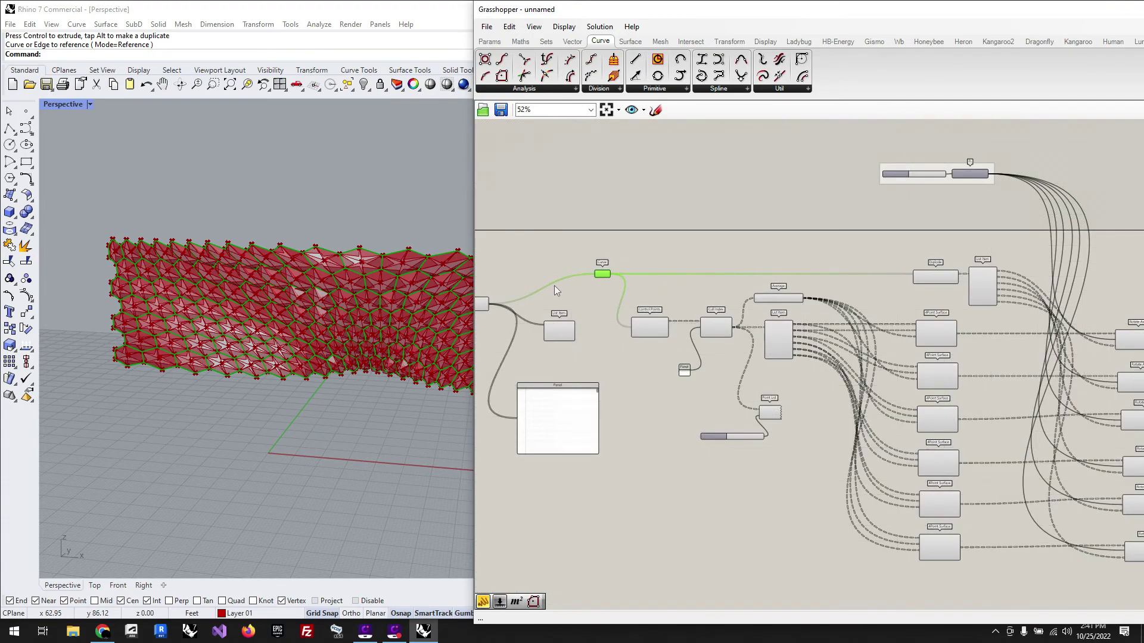
pyautogui.scroll(5, 554, 284)
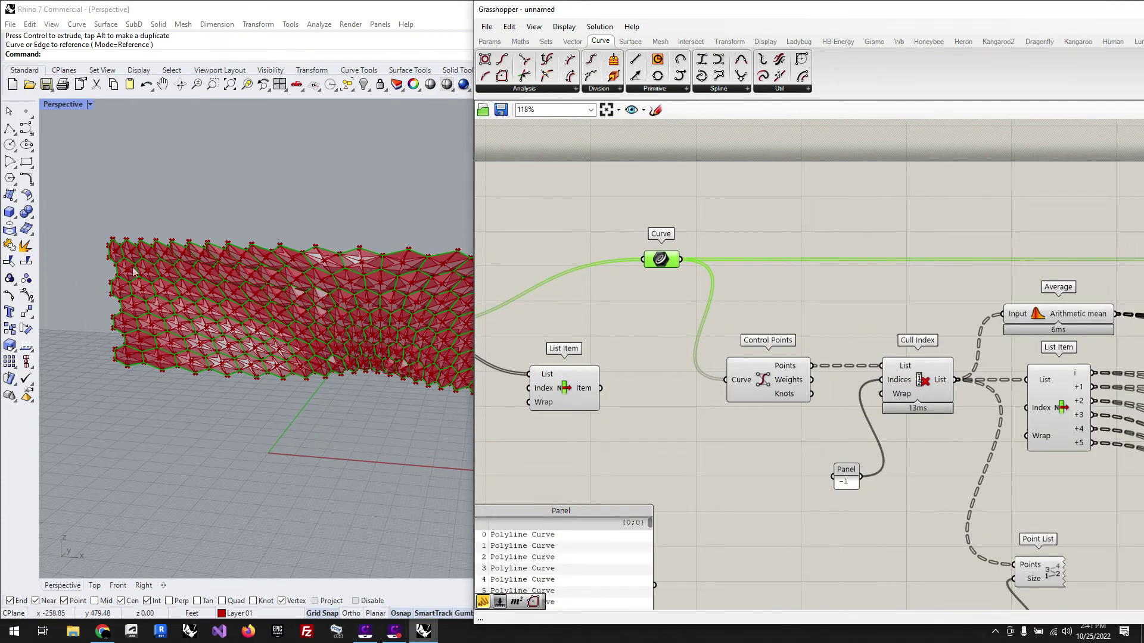
pyautogui.scroll(2, 135, 268)
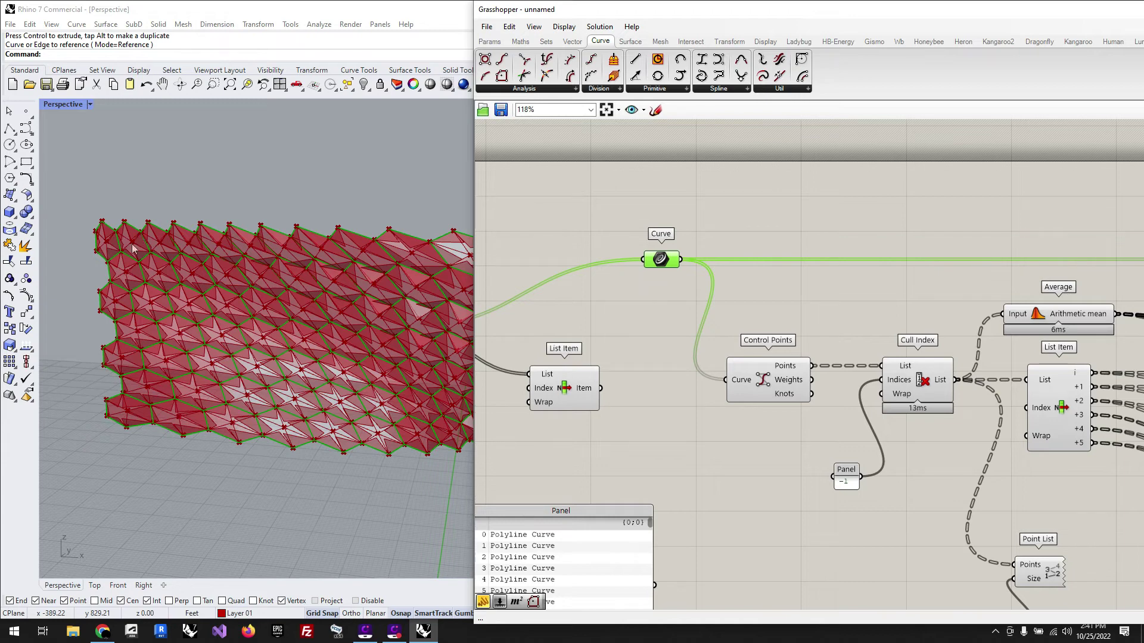
pyautogui.click(858, 213)
pyautogui.scroll(-5, 832, 206)
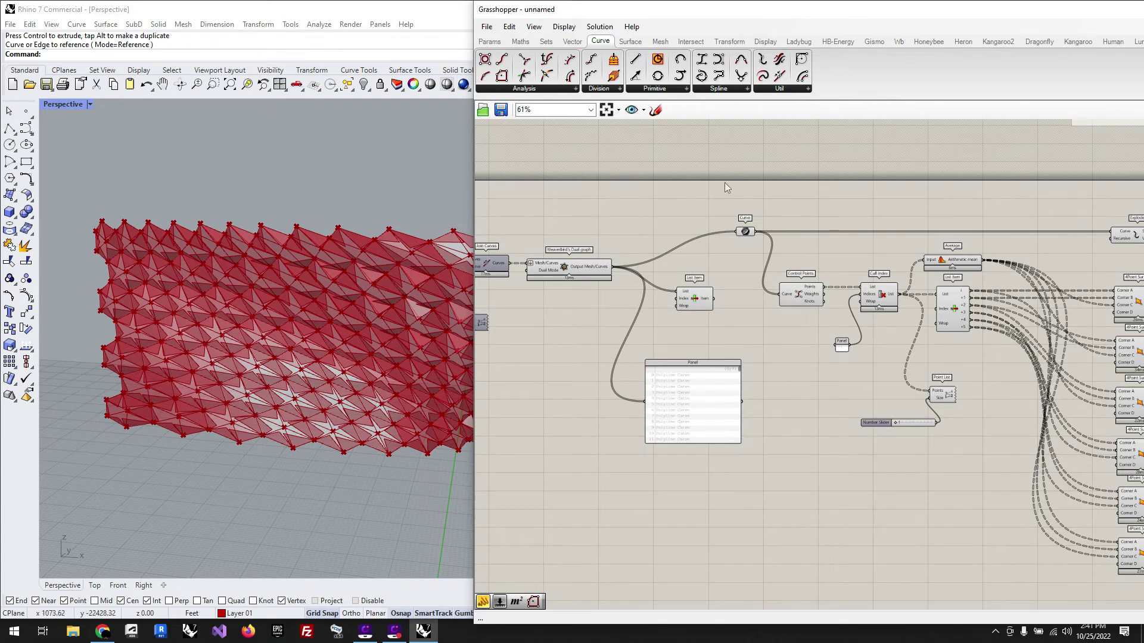
# Place the Ladybug LB EPWmap component on empty canvas below the panel definition
pyautogui.scroll(-4, 726, 174)
pyautogui.scroll(2, 814, 387)
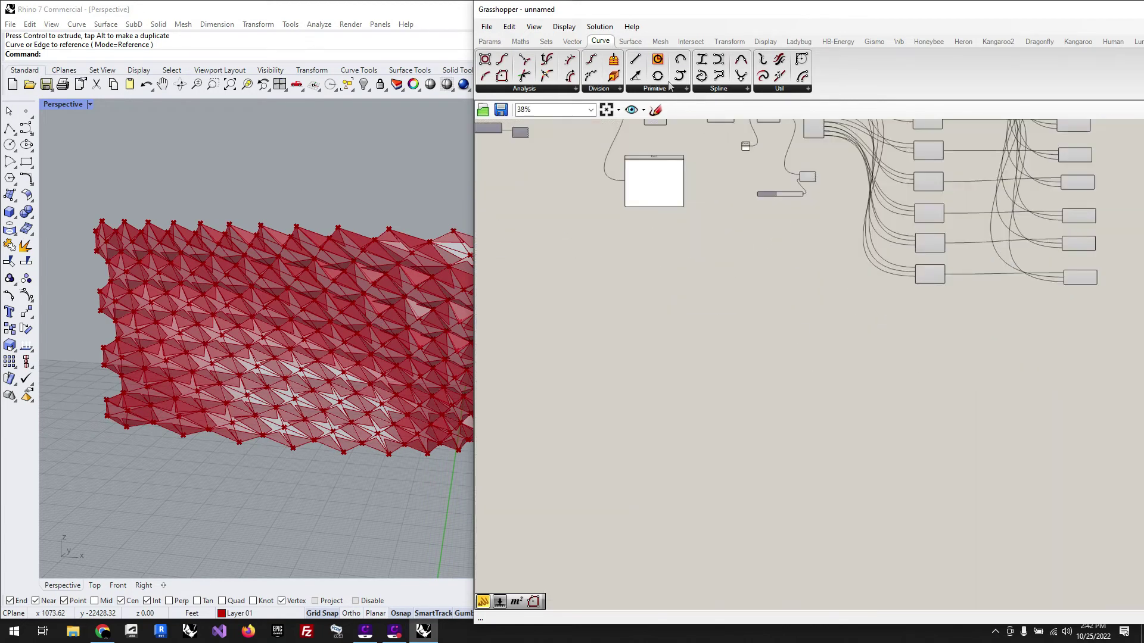
pyautogui.click(798, 41)
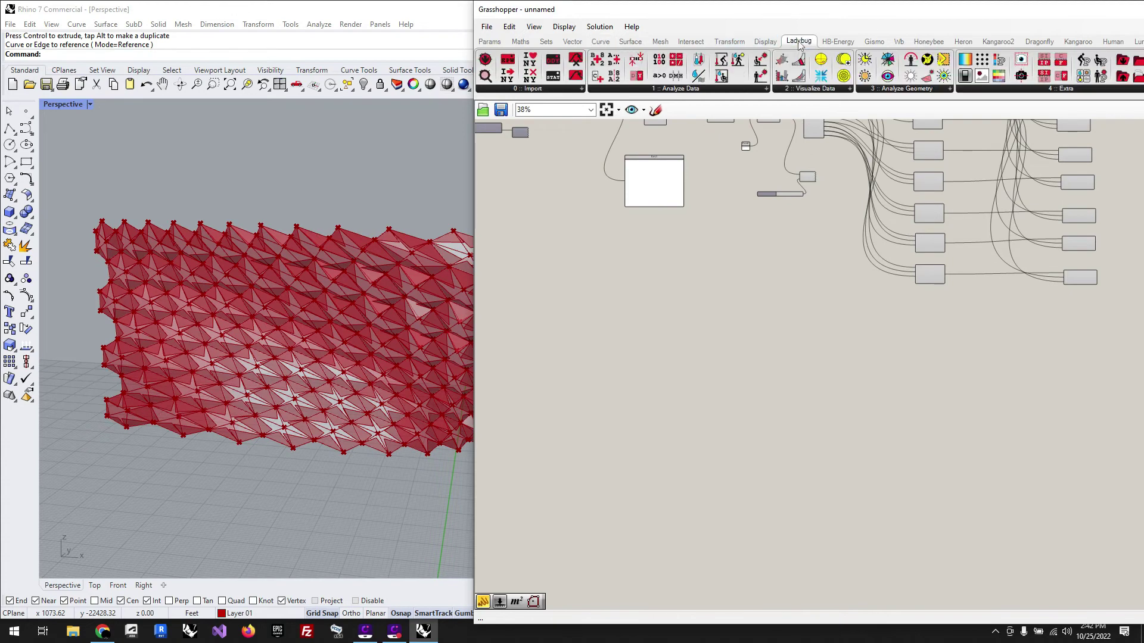
pyautogui.click(535, 89)
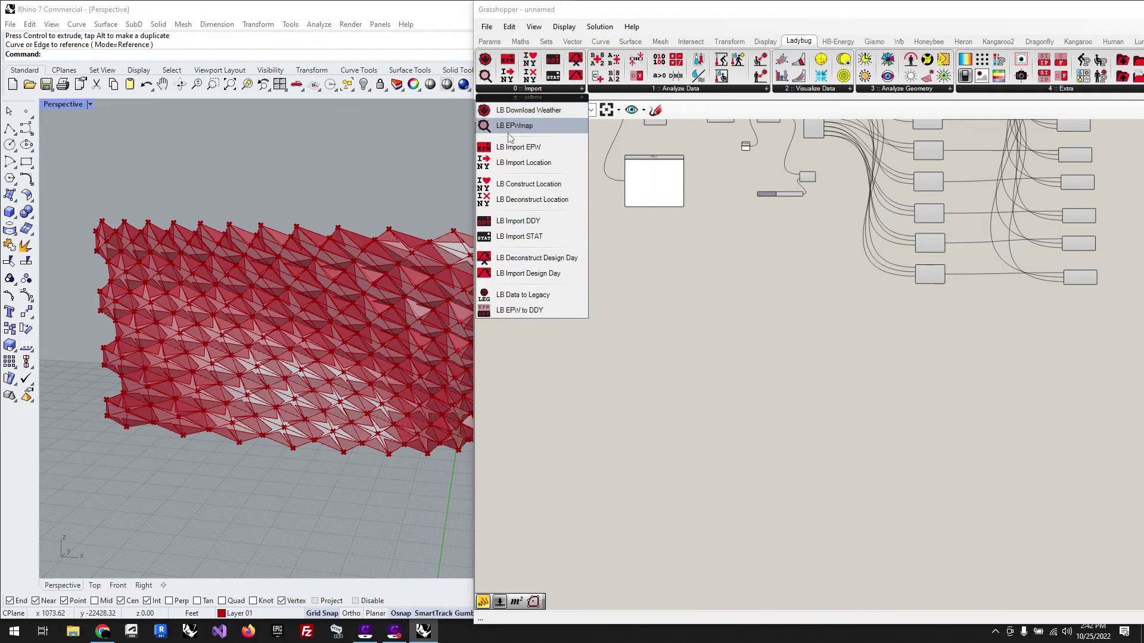
pyautogui.moveTo(510, 136); pyautogui.dragTo(561, 190)
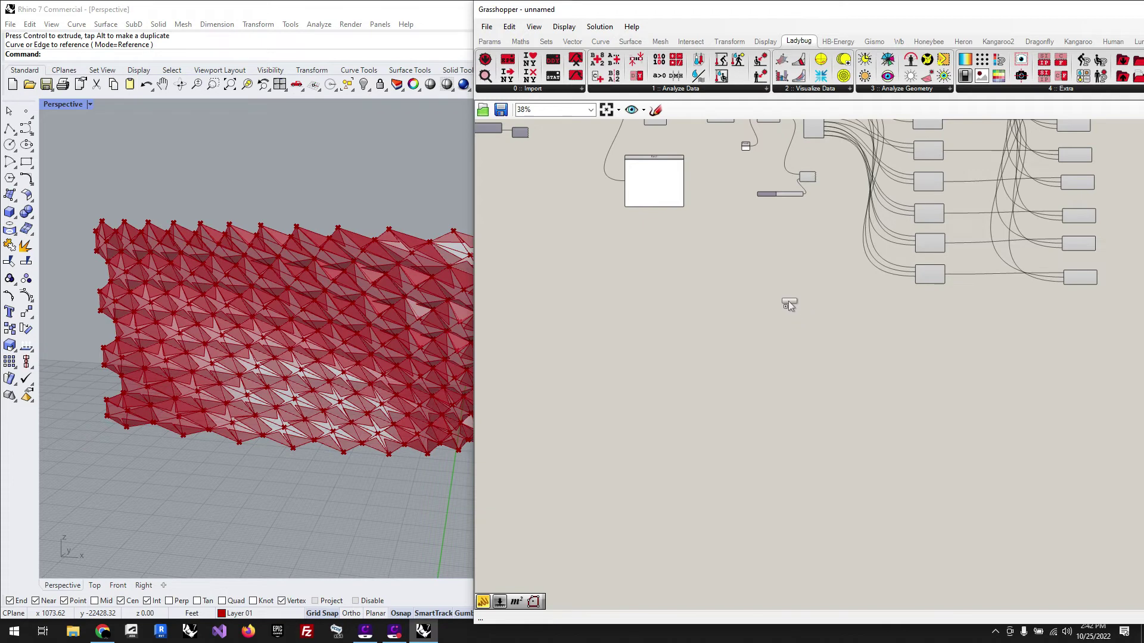
pyautogui.moveTo(748, 281); pyautogui.dragTo(611, 312)
pyautogui.scroll(-3, 798, 316)
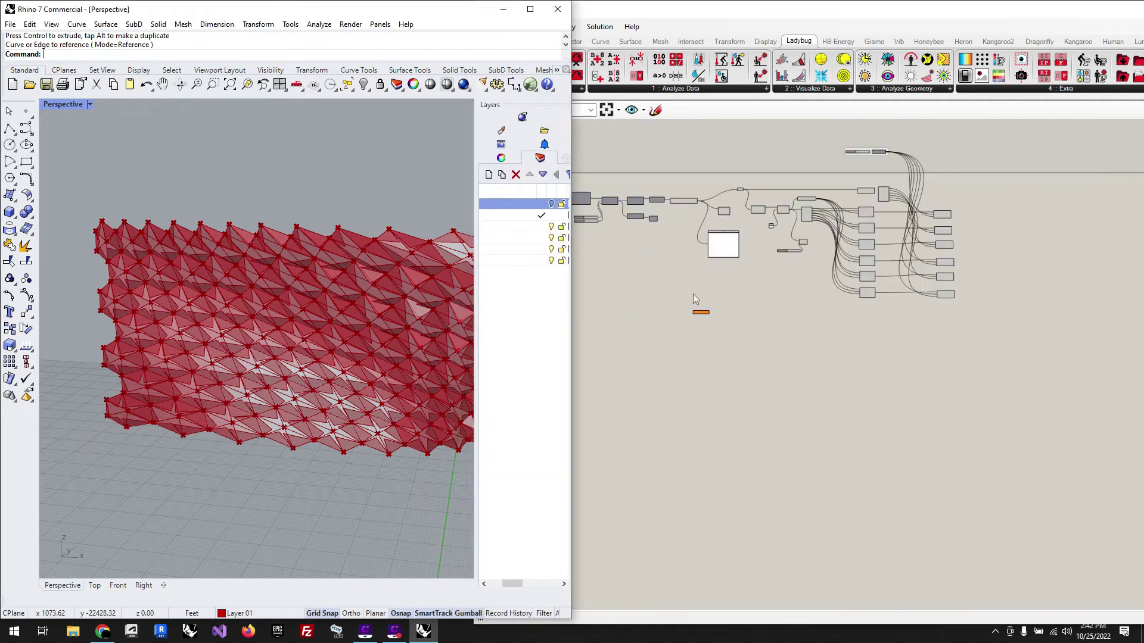
pyautogui.scroll(5, 715, 309)
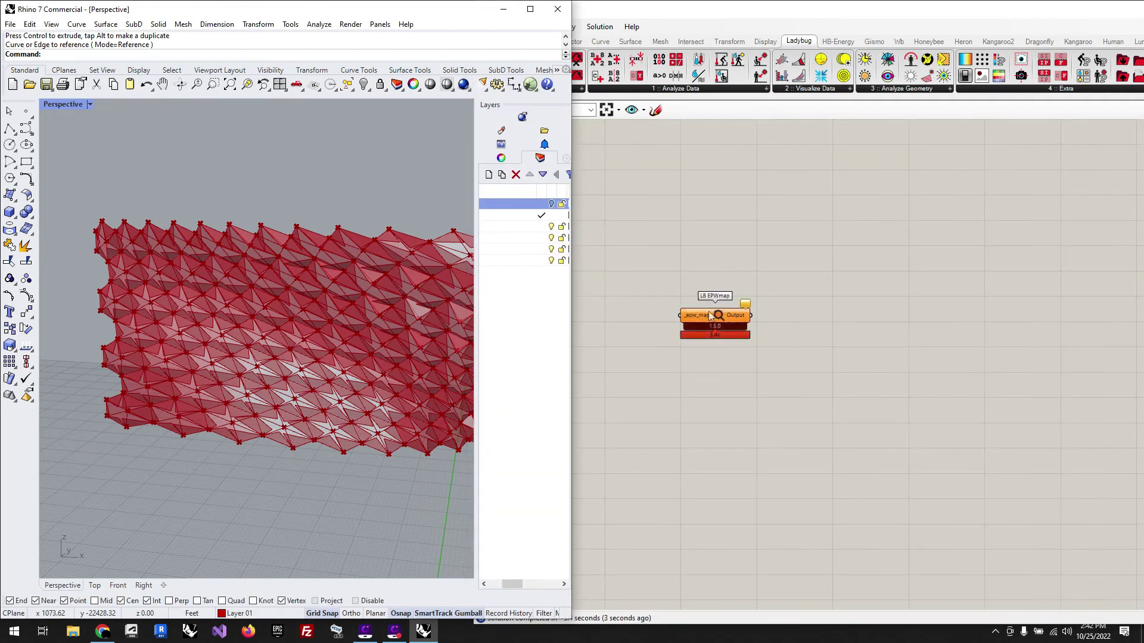
pyautogui.click(739, 315)
pyautogui.moveTo(738, 315); pyautogui.dragTo(804, 312)
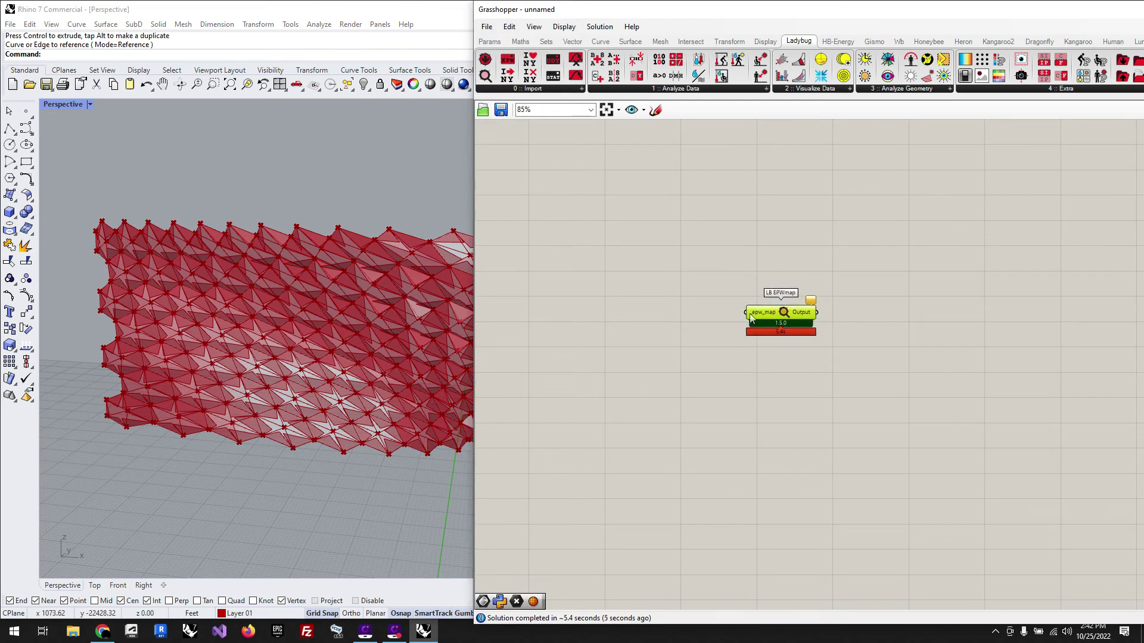
pyautogui.moveTo(754, 315)
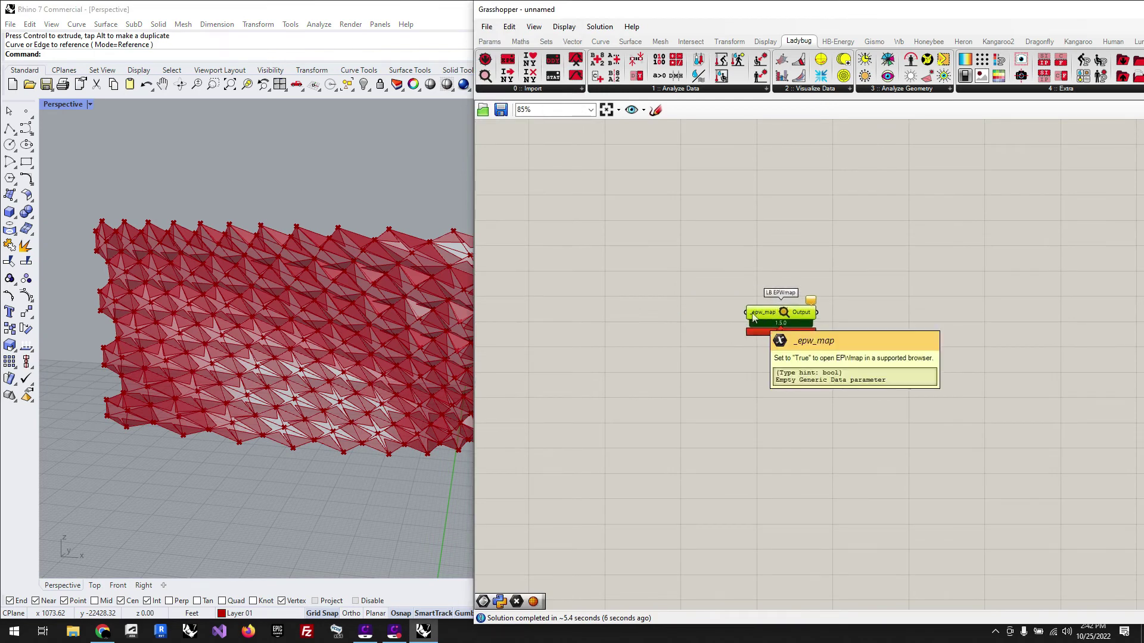
pyautogui.click(693, 318)
pyautogui.doubleClick(693, 318)
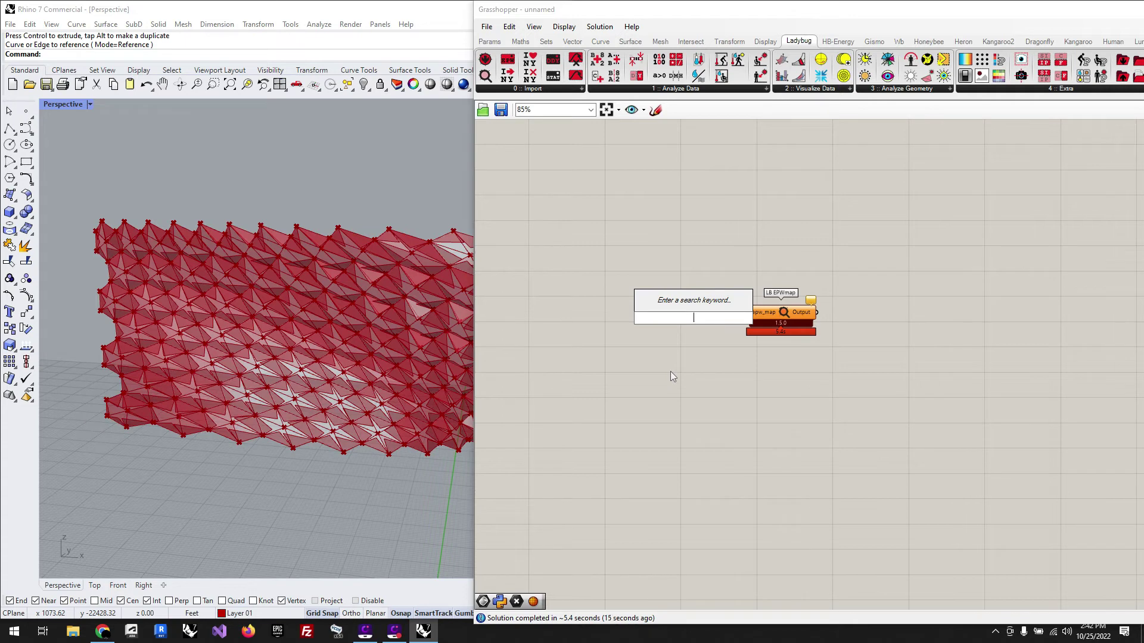
pyautogui.scroll(3, 691, 333)
pyautogui.doubleClick(664, 310)
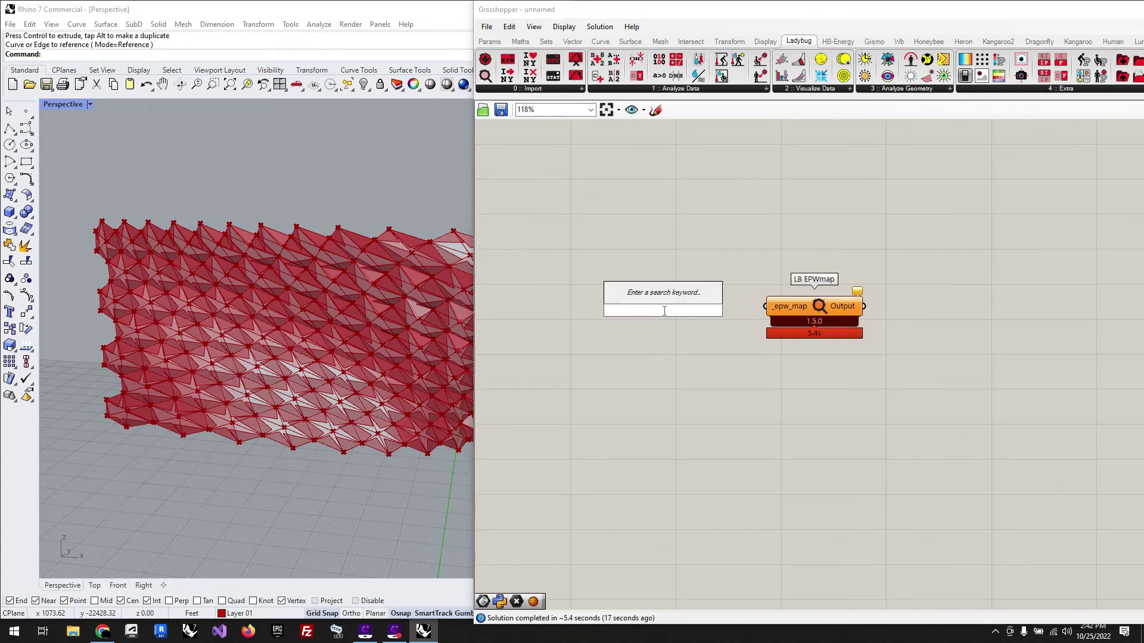
pyautogui.write('true')
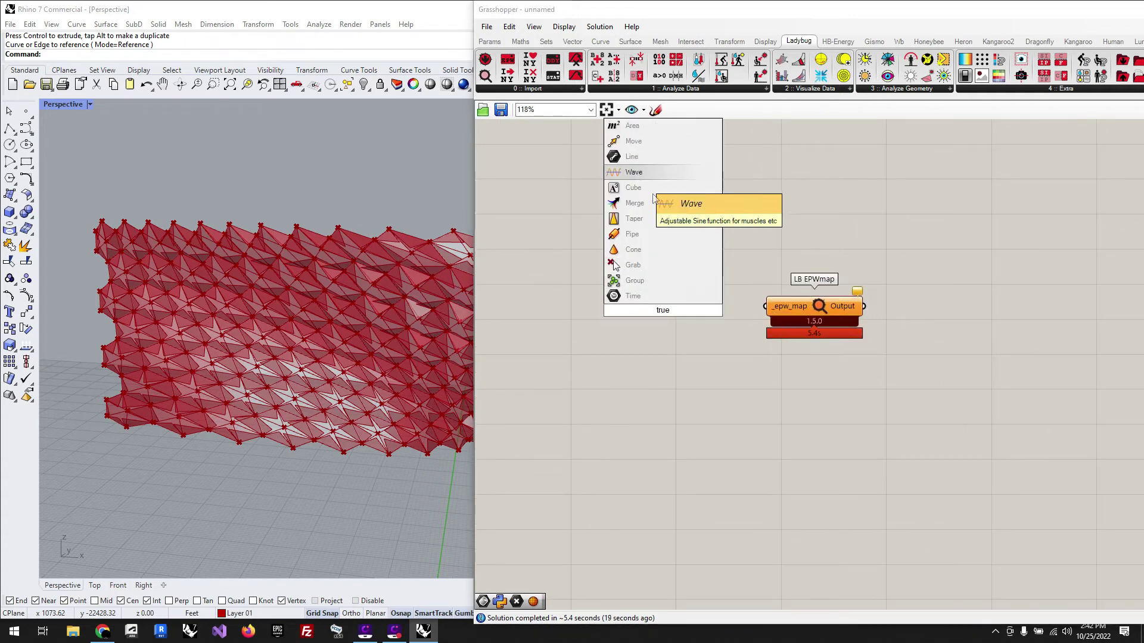
pyautogui.press('Escape')
# Add a Boolean Toggle beside LB EPWmap and connect it to the _epw_map input
pyautogui.doubleClick(704, 294)
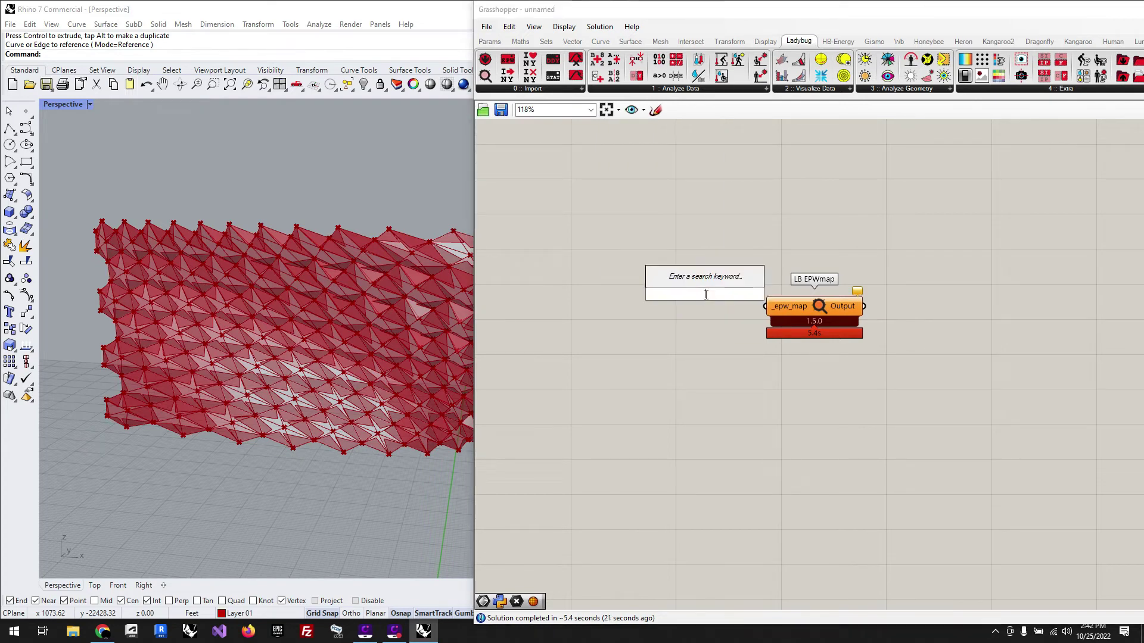
pyautogui.write('bool')
pyautogui.press('Up')
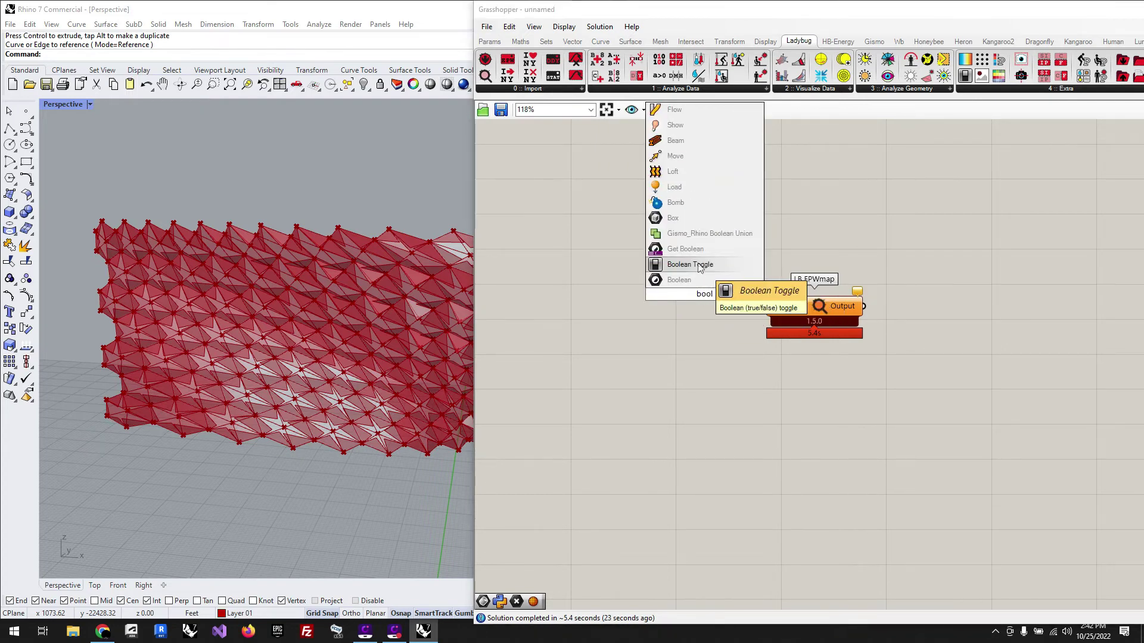
pyautogui.press('Return')
pyautogui.moveTo(650, 317); pyautogui.dragTo(652, 307)
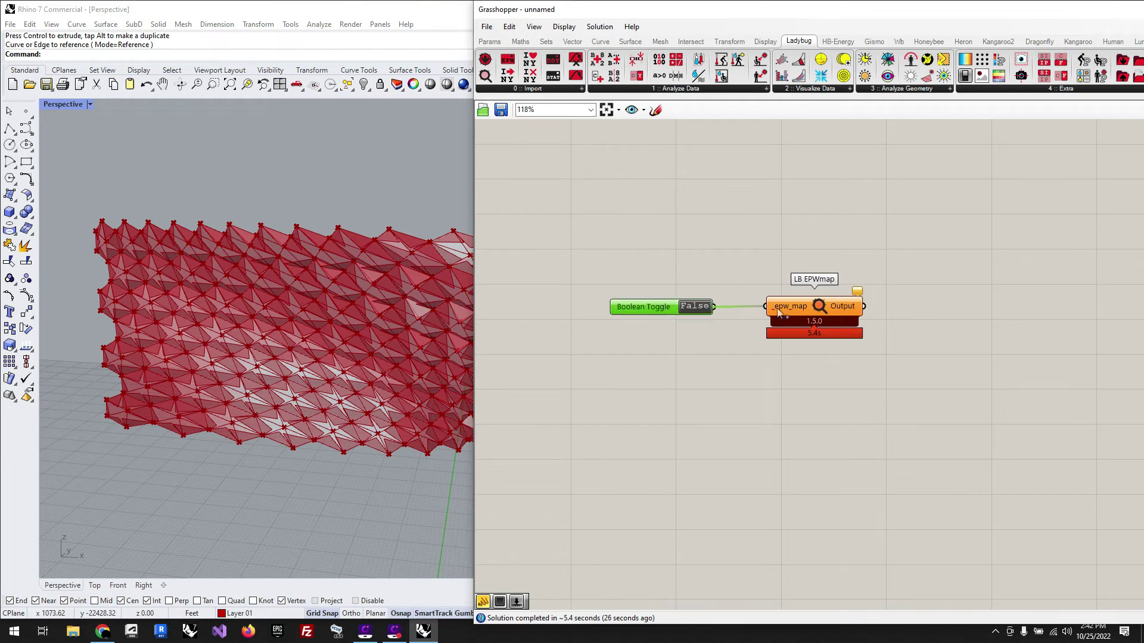
pyautogui.moveTo(778, 309); pyautogui.dragTo(777, 309)
pyautogui.moveTo(656, 309); pyautogui.dragTo(666, 308)
pyautogui.click(681, 356)
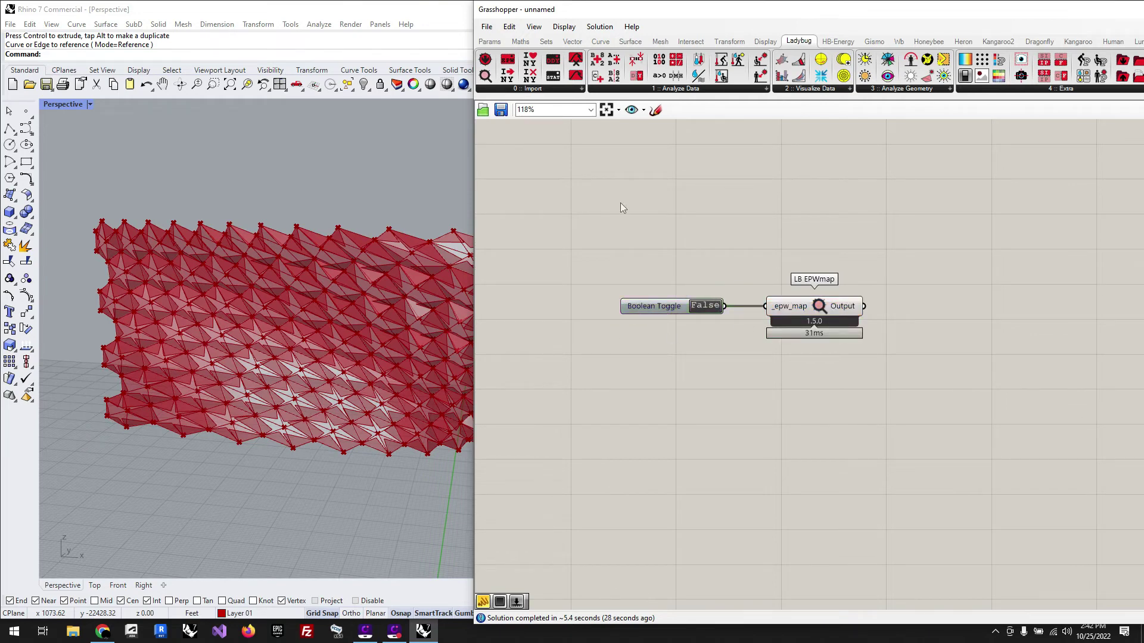
# Add the Ladybug LB Import EPW component and position it directly below LB EPWmap
pyautogui.click(534, 89)
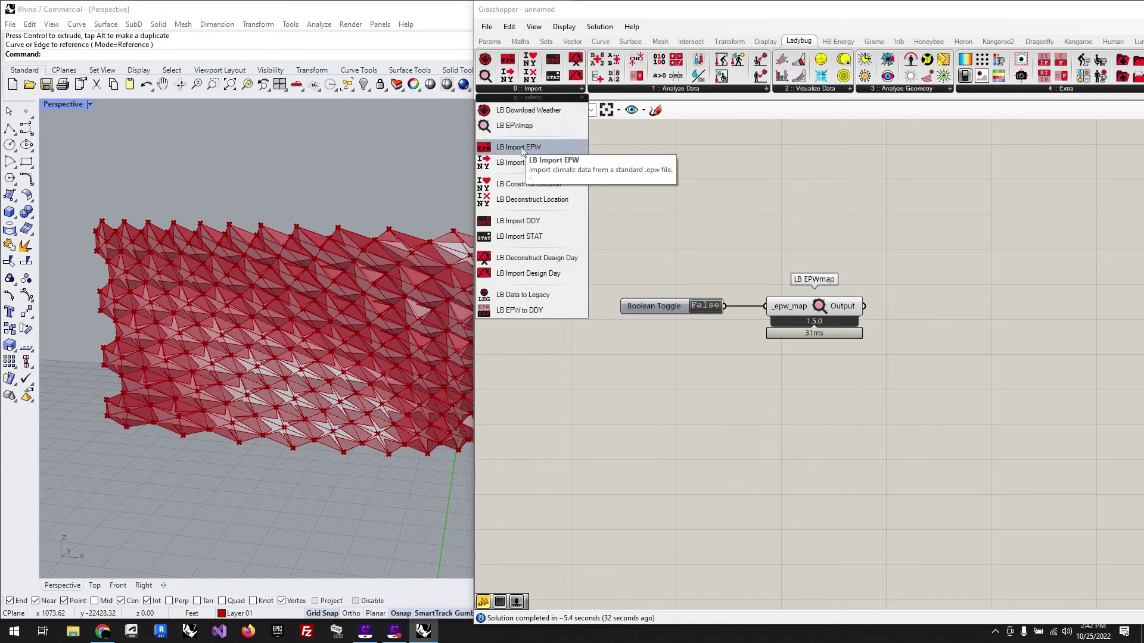
pyautogui.moveTo(522, 150); pyautogui.dragTo(524, 152)
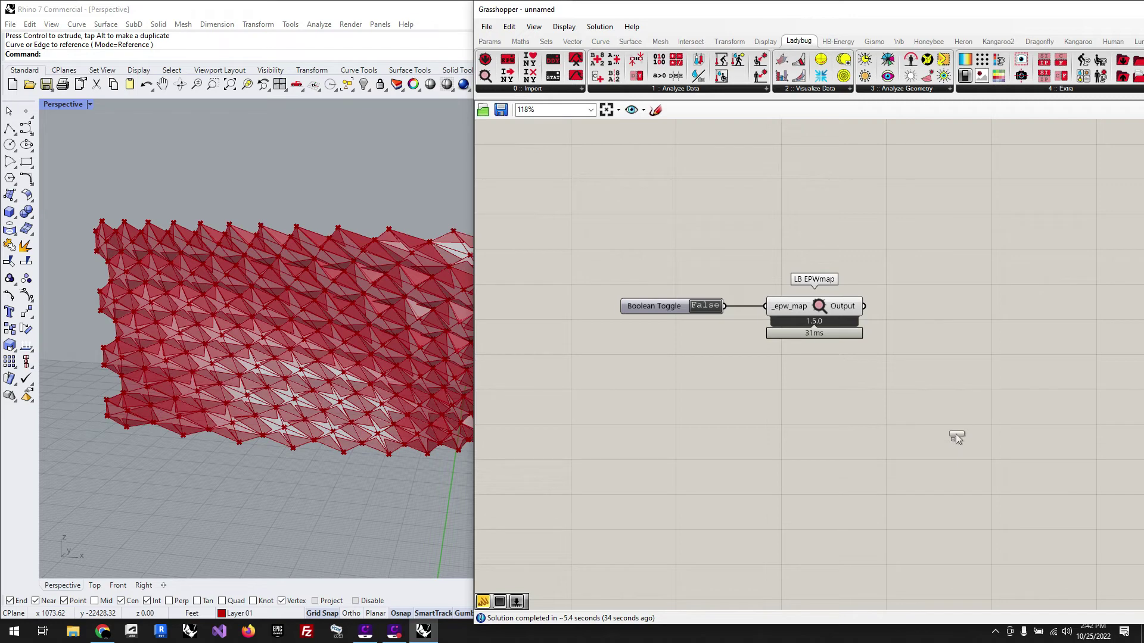
pyautogui.moveTo(953, 435); pyautogui.dragTo(939, 424)
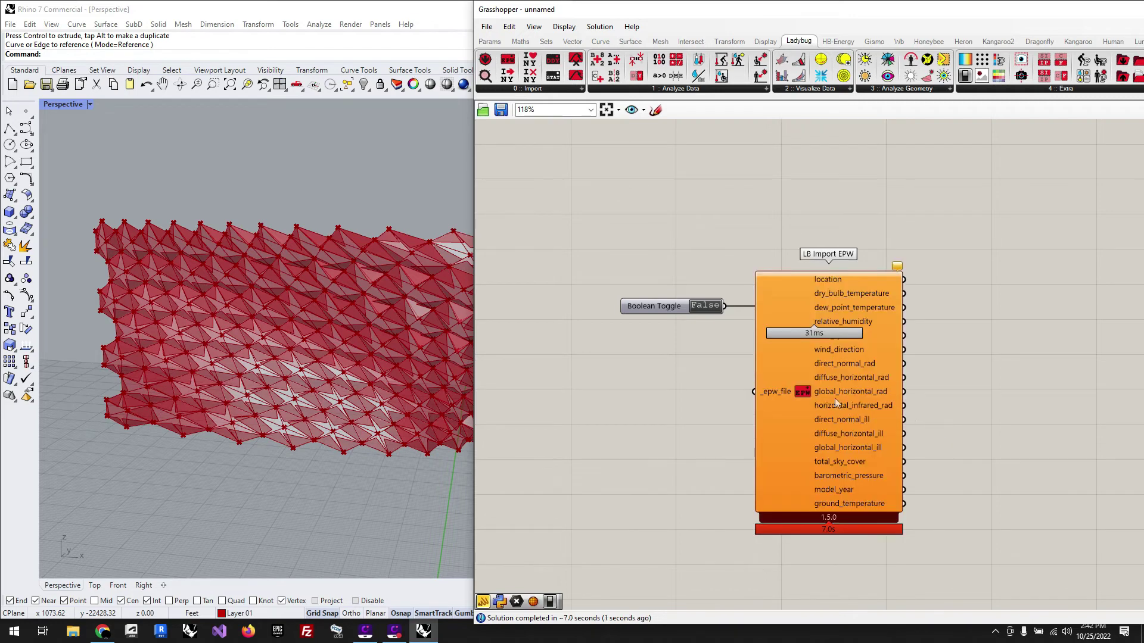
pyautogui.moveTo(831, 424); pyautogui.dragTo(820, 545)
pyautogui.scroll(-3, 906, 284)
pyautogui.scroll(1, 808, 411)
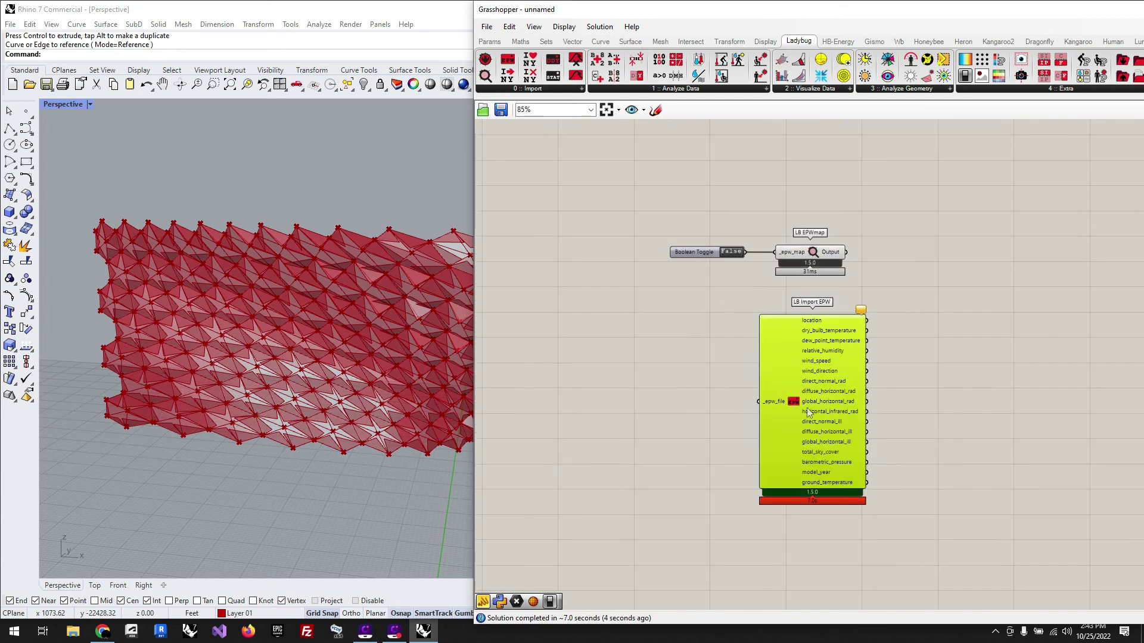
pyautogui.moveTo(808, 411); pyautogui.dragTo(812, 409)
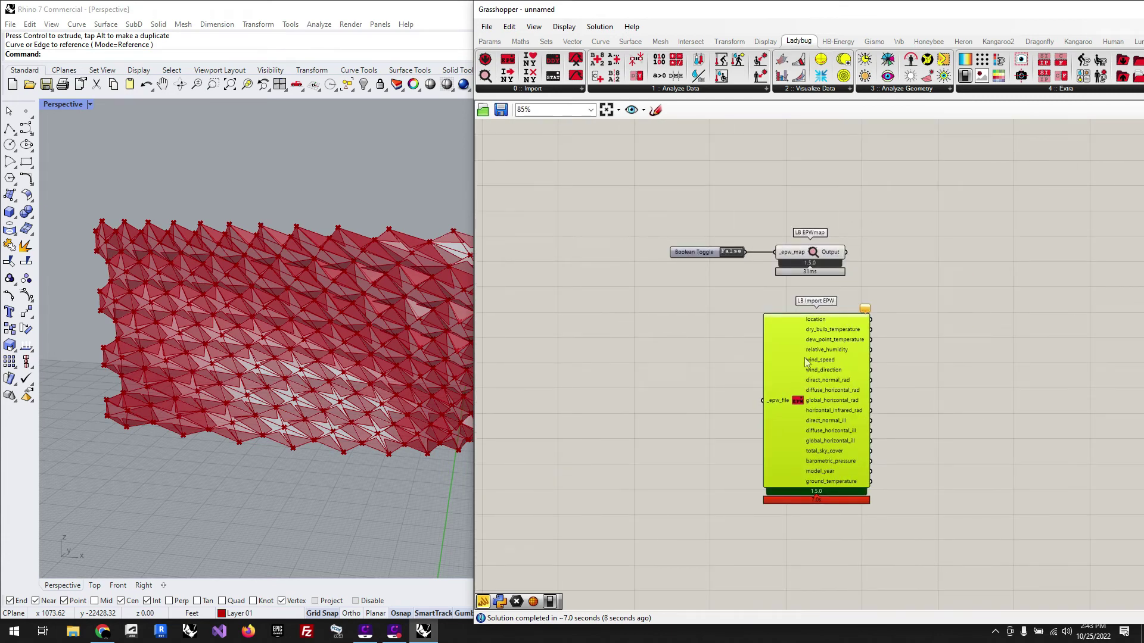
pyautogui.click(636, 377)
pyautogui.doubleClick(636, 377)
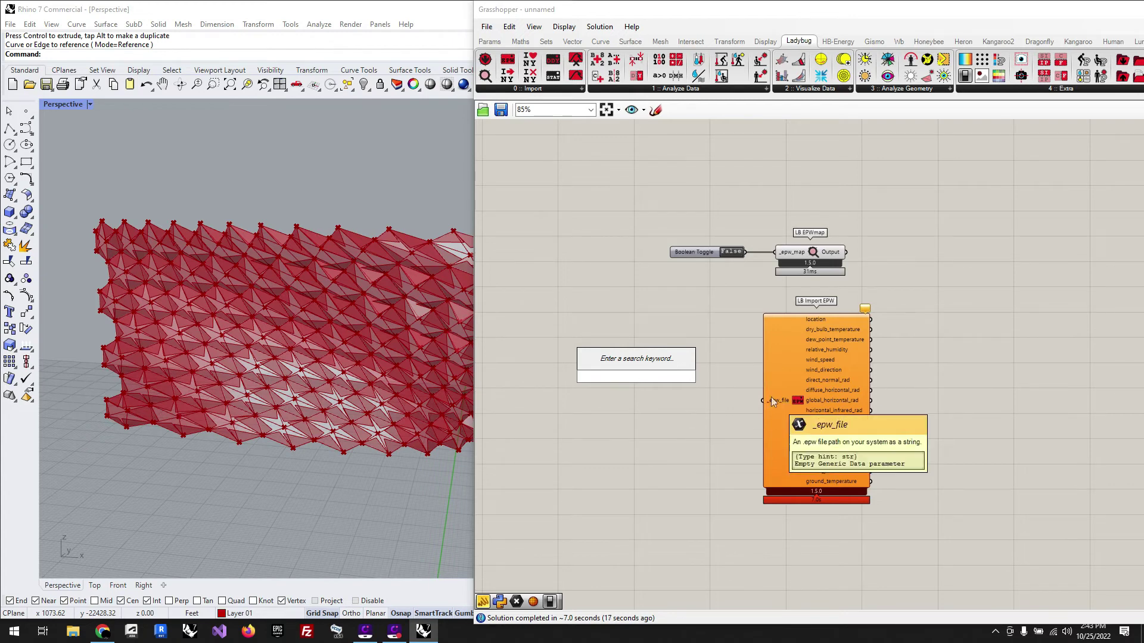
pyautogui.click(548, 90)
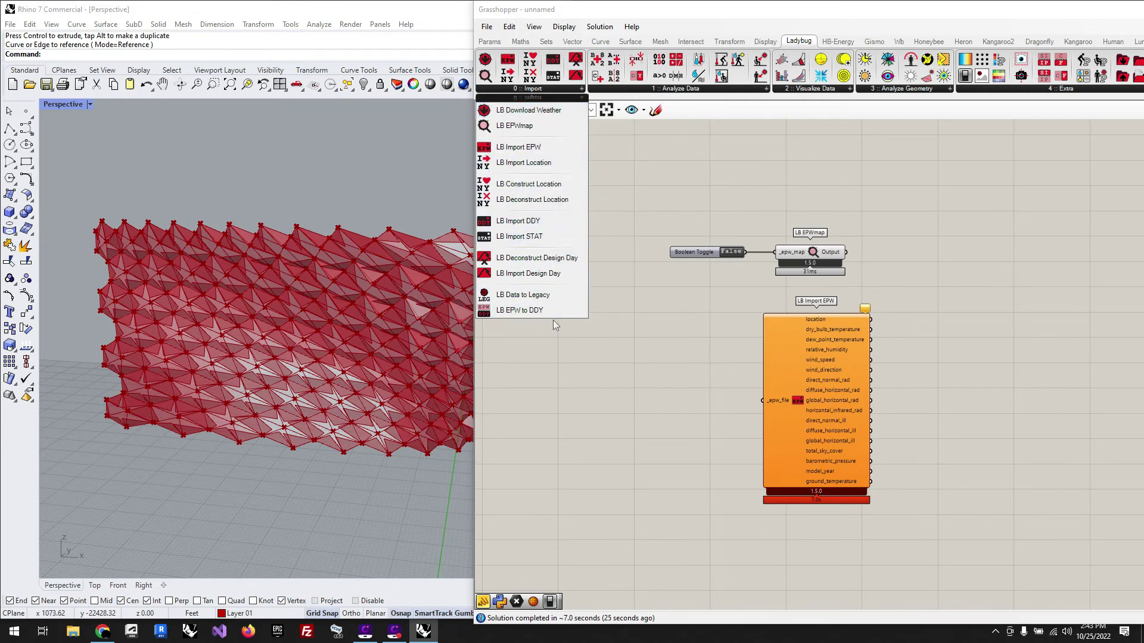
pyautogui.click(651, 346)
# Add an empty Panel beside LB Import EPW and connect it to the _epw_file input
pyautogui.doubleClick(674, 423)
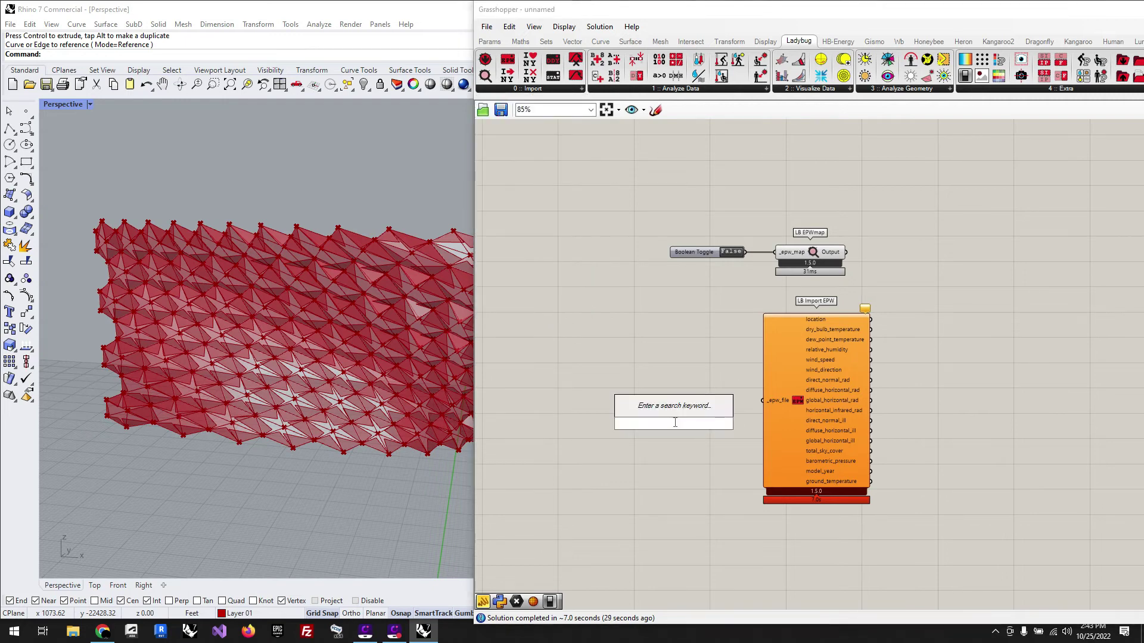
pyautogui.write('//')
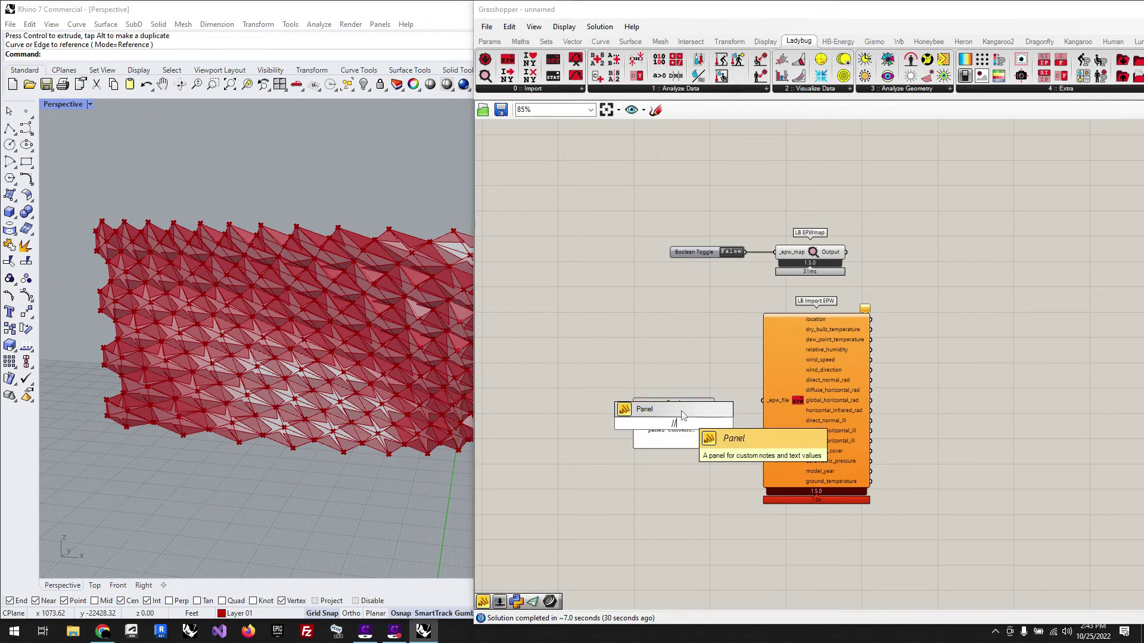
pyautogui.press('Return')
pyautogui.moveTo(679, 429); pyautogui.dragTo(764, 401)
# Set the Boolean Toggle to True to open the epwmap site in Firefox, and copy the link of the Madrid IWEC weather file
pyautogui.click(732, 252)
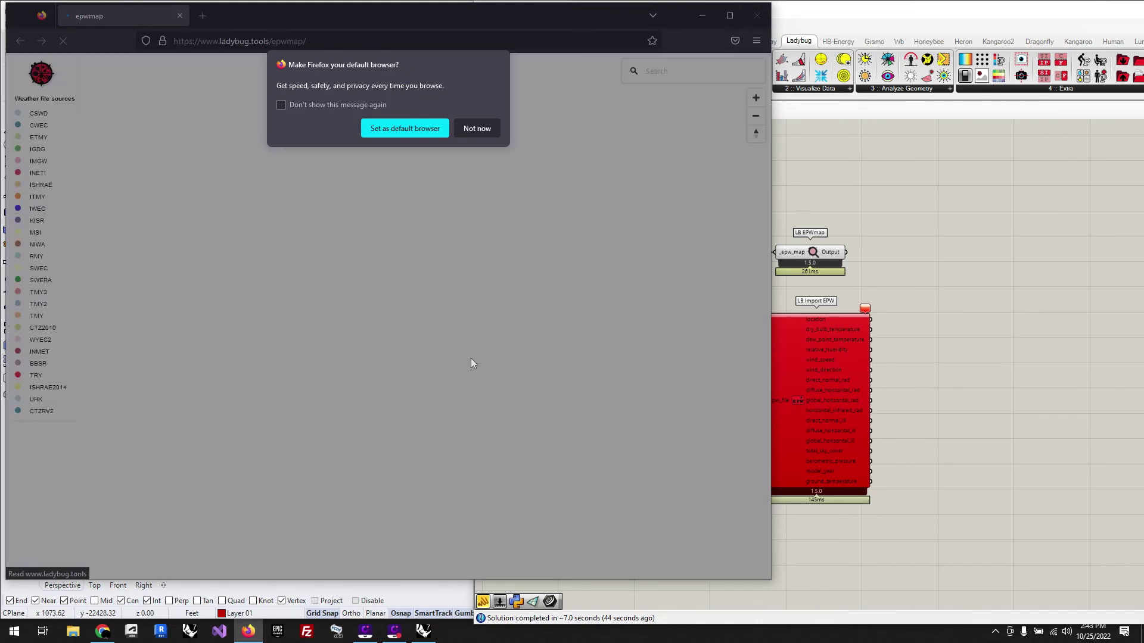
pyautogui.click(476, 132)
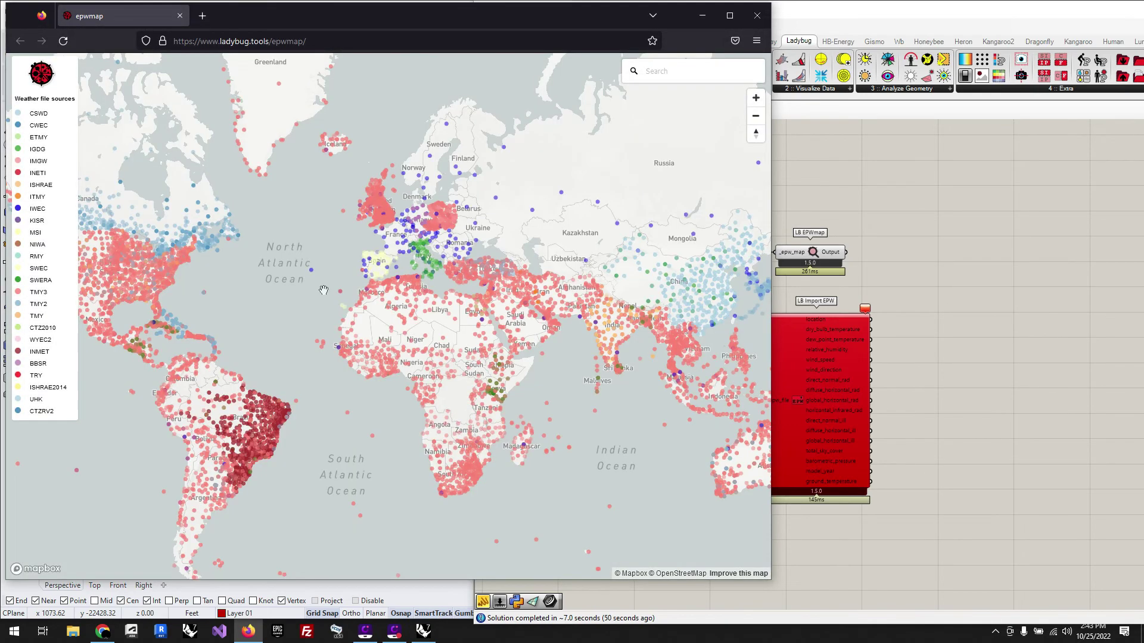
pyautogui.scroll(3, 383, 267)
pyautogui.scroll(3, 383, 267)
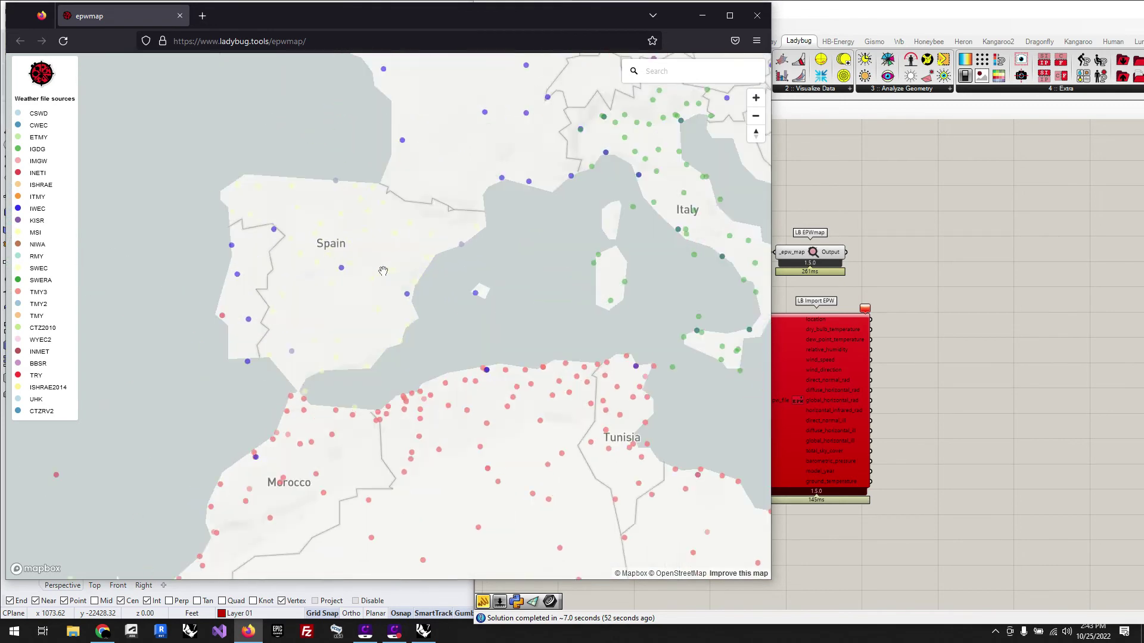
pyautogui.scroll(2, 442, 346)
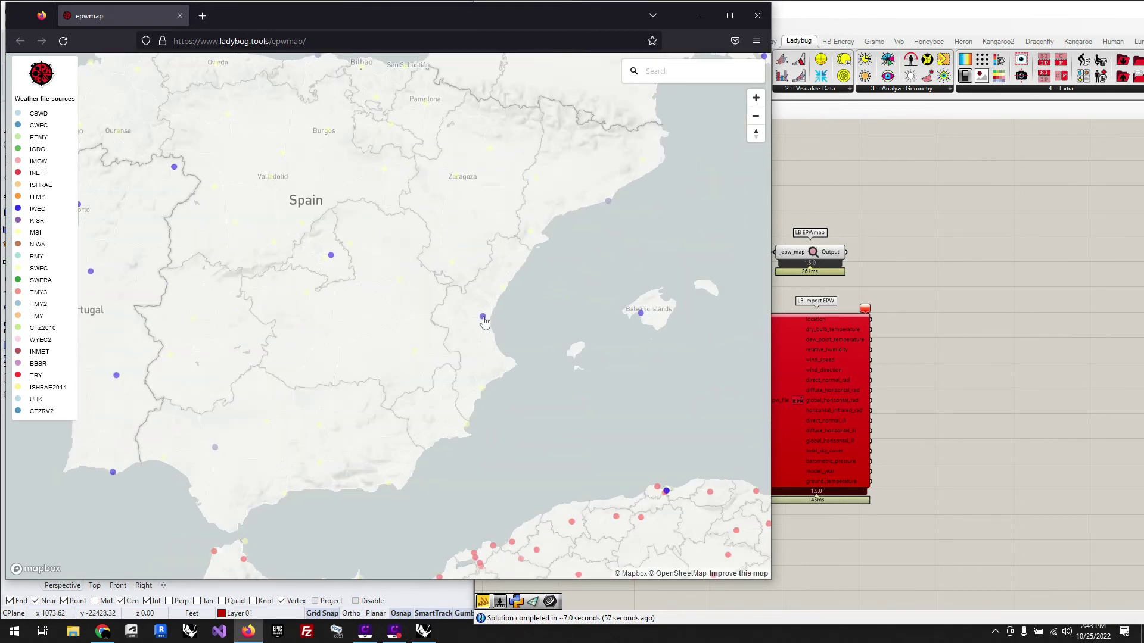
pyautogui.click(331, 257)
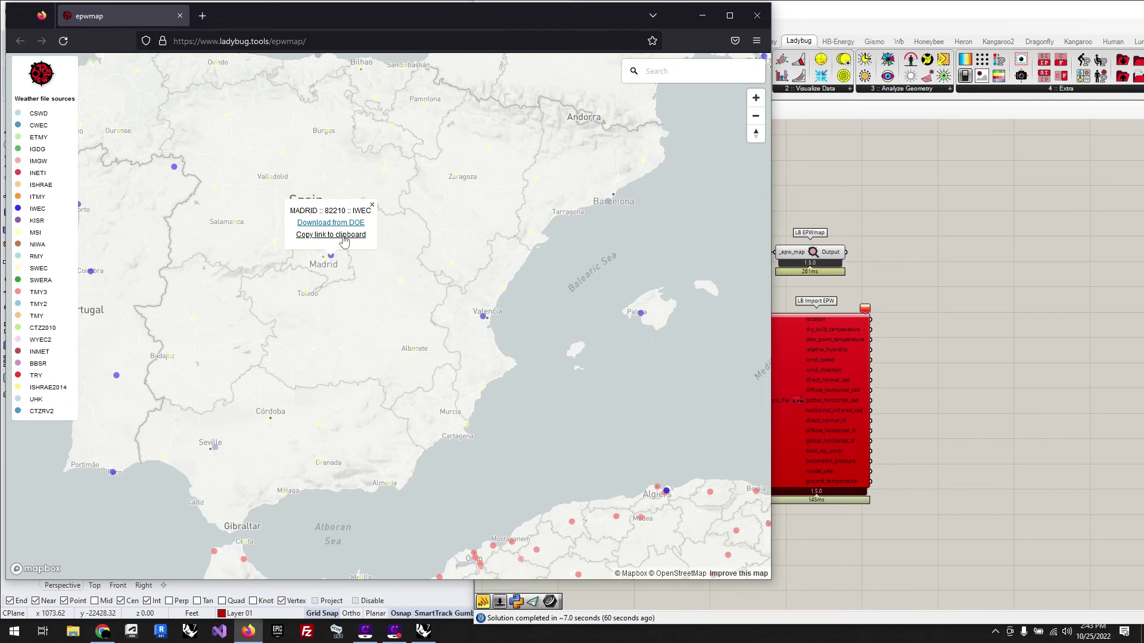
# Return to Grasshopper and paste the copied ESP_Madrid.082210_IWEC.zip link as the content of the Panel feeding LB Import EPW
pyautogui.click(1036, 296)
pyautogui.doubleClick(703, 418)
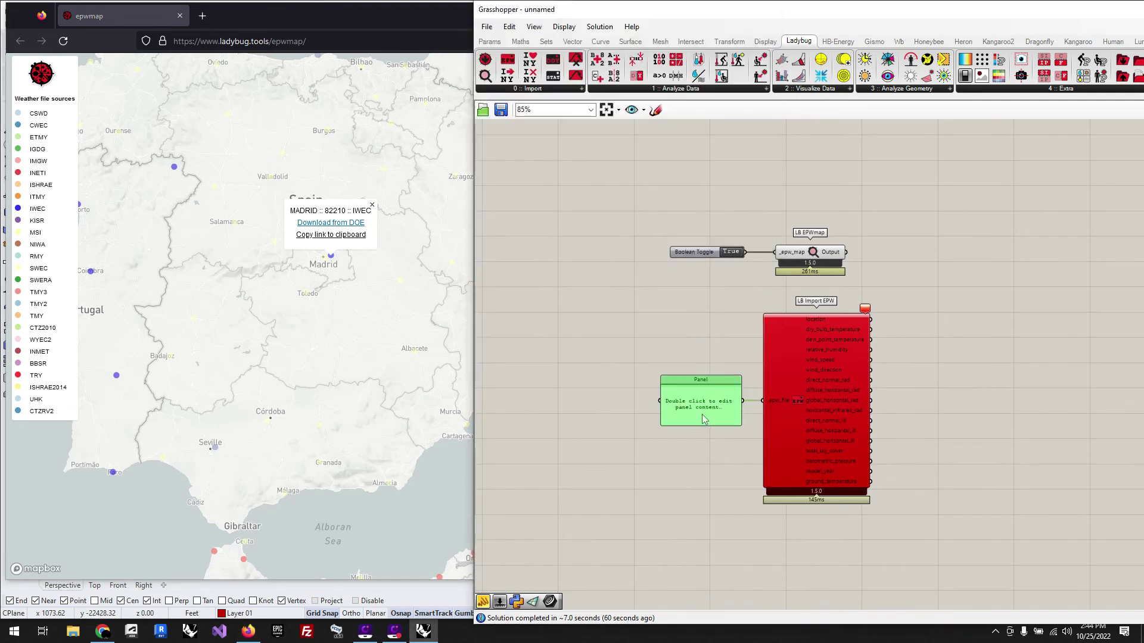
pyautogui.write('https://energyplus-weather.s3.amazonaws.com/europe_wmo_region_6/ESP/ESP_Madrid.082210_IWEC/ESP_Madrid.082210_IWEC.zip')
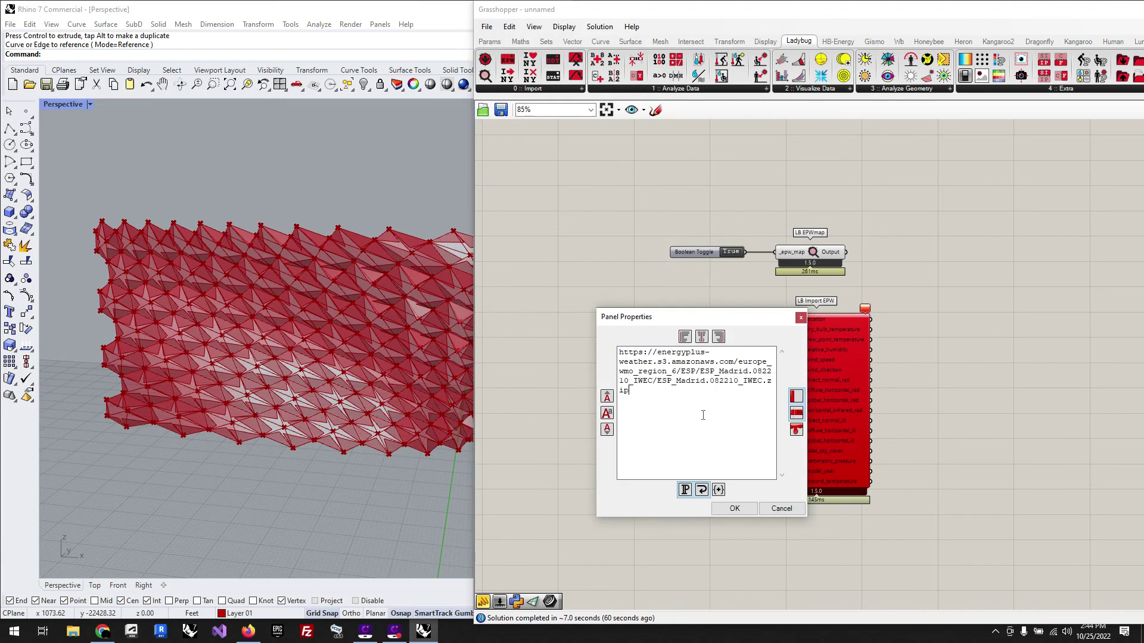
pyautogui.click(740, 513)
pyautogui.click(967, 402)
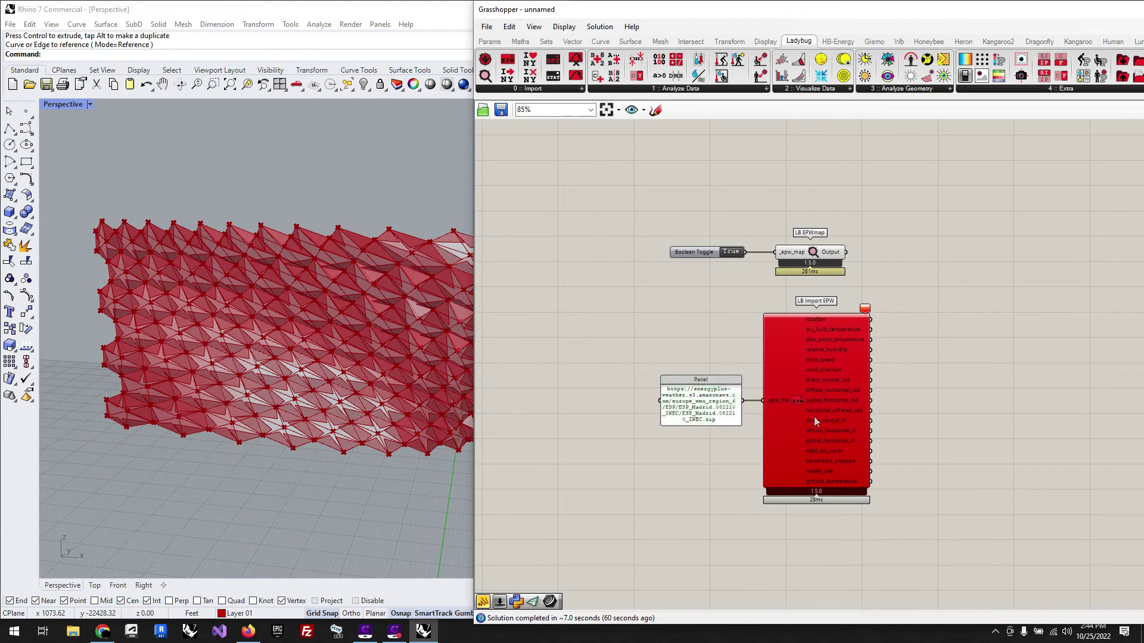
# Move LB Import EPW slightly away from the Panel and read its error message
pyautogui.moveTo(814, 417); pyautogui.dragTo(845, 413)
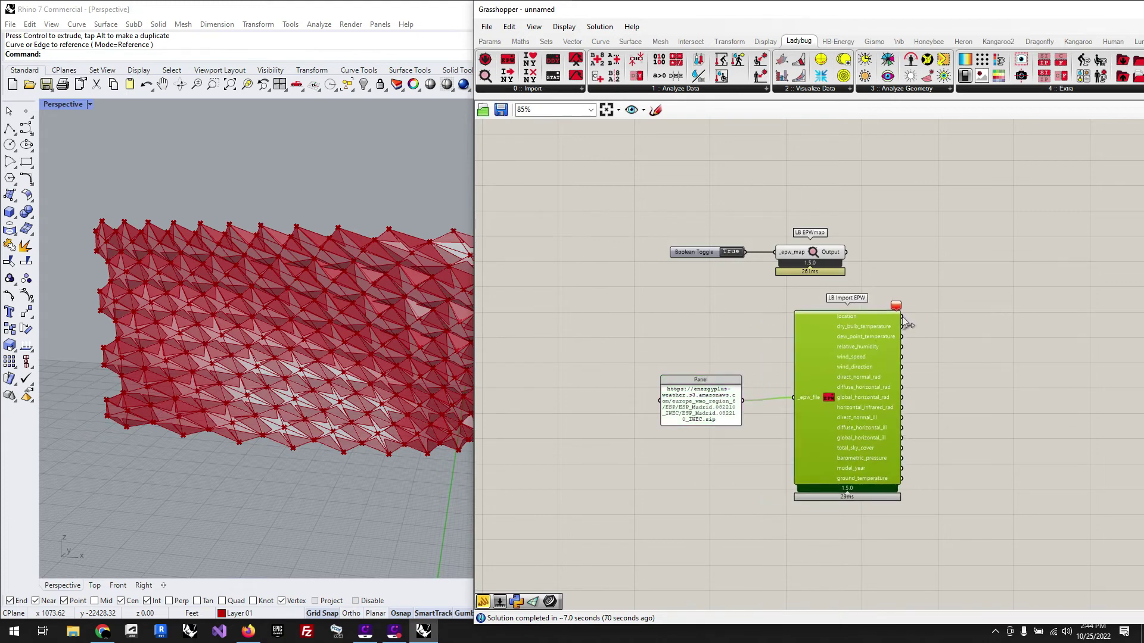
pyautogui.moveTo(896, 307)
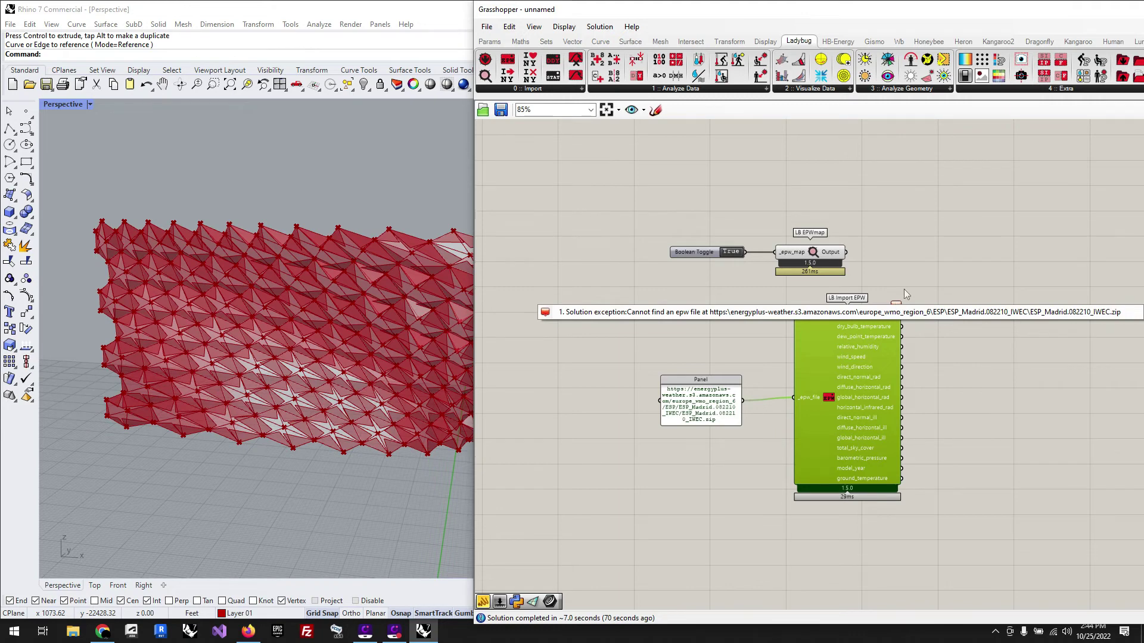
pyautogui.click(906, 267)
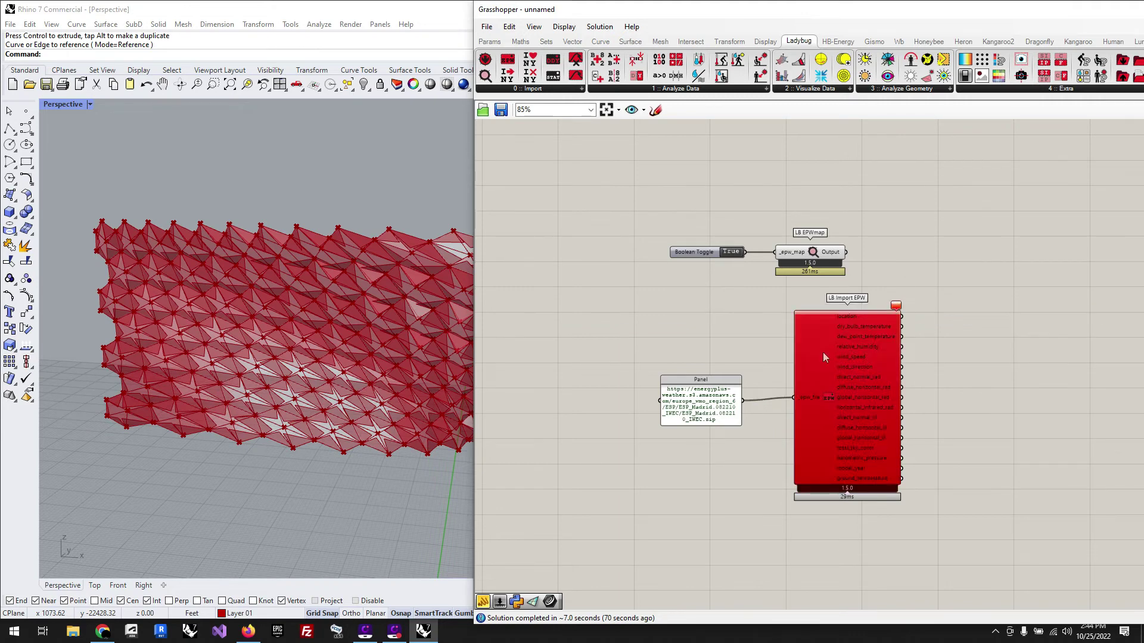
# Move the Panel farther from LB Import EPW and add an LB Download Weather component between them
pyautogui.click(712, 403)
pyautogui.moveTo(686, 401); pyautogui.dragTo(621, 400)
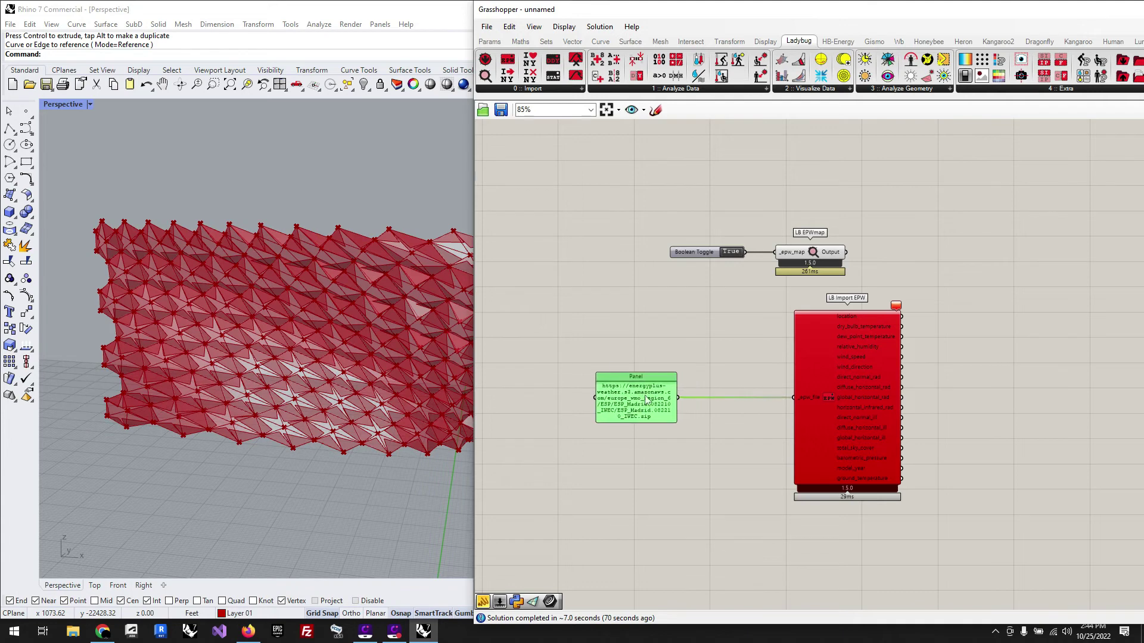
pyautogui.click(567, 186)
pyautogui.click(540, 88)
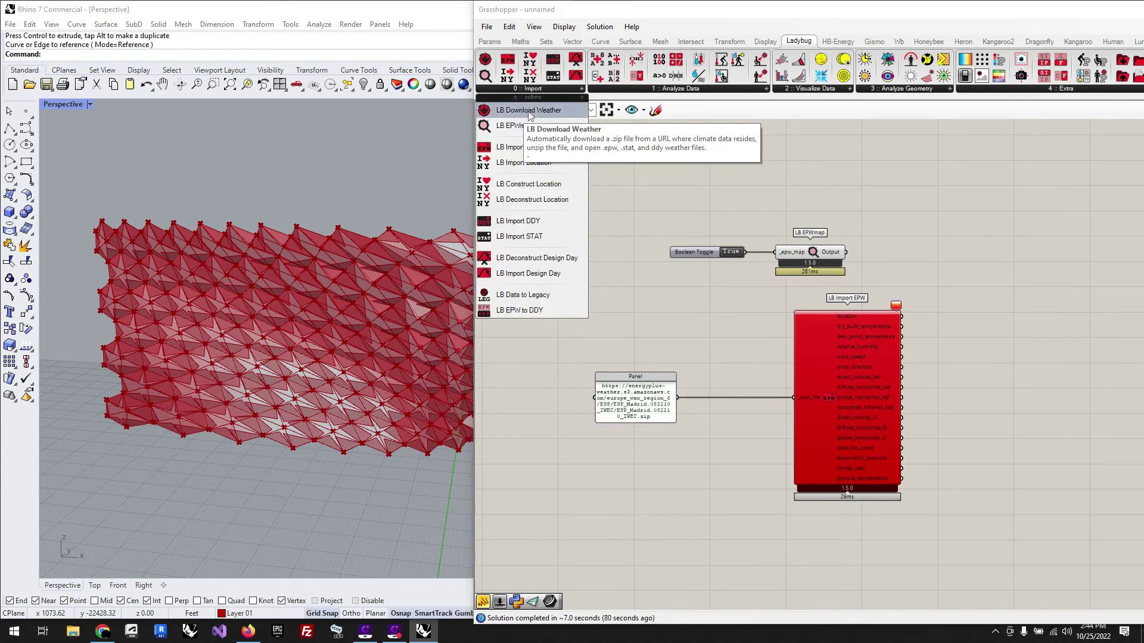
pyautogui.moveTo(527, 111); pyautogui.dragTo(726, 335)
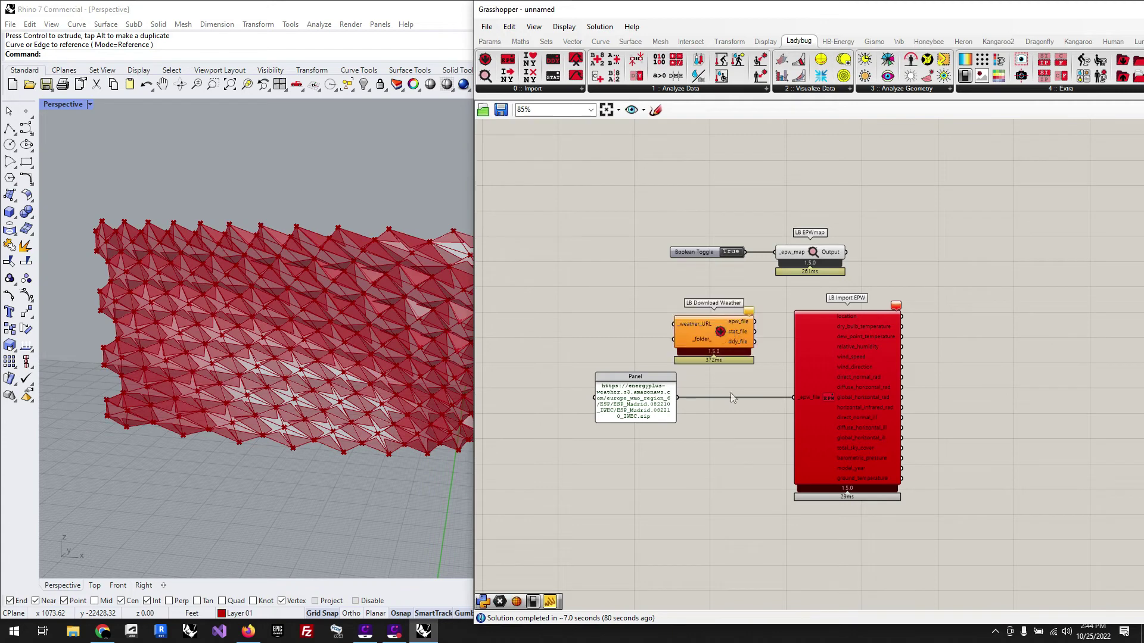
# Connect the Panel to the _weather_URL input of LB Download Weather and place the Panel beside that component
pyautogui.moveTo(677, 397); pyautogui.dragTo(676, 326)
pyautogui.click(658, 396)
pyautogui.moveTo(652, 396); pyautogui.dragTo(627, 321)
pyautogui.click(651, 421)
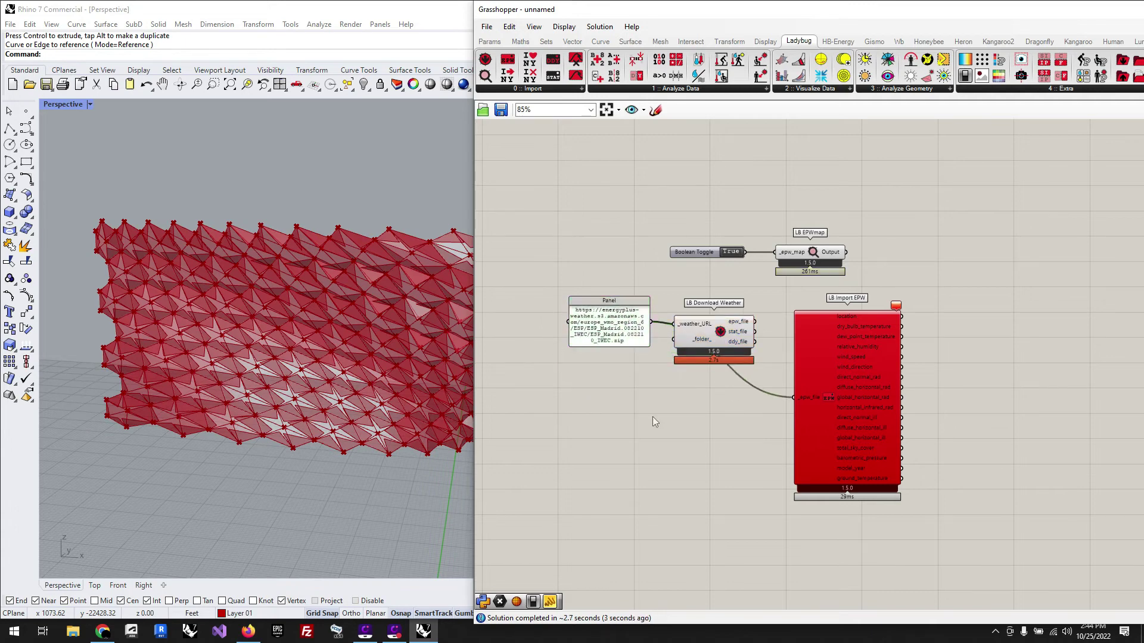
# Connect the epw_file output of LB Download Weather to the _epw_file input of LB Import EPW, replacing the Panel's wire
pyautogui.moveTo(755, 322); pyautogui.dragTo(807, 398)
pyautogui.moveTo(755, 321); pyautogui.dragTo(803, 404)
pyautogui.moveTo(755, 322); pyautogui.dragTo(794, 399)
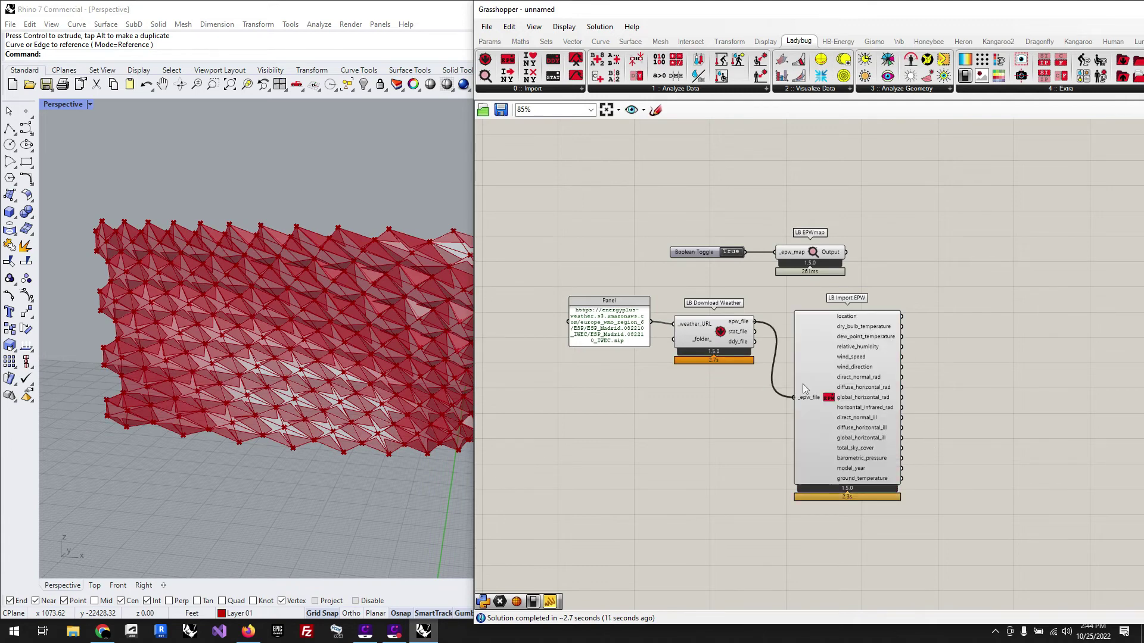
# Move the Panel and LB Download Weather together into line with the _epw_file input of LB Import EPW
pyautogui.moveTo(737, 430); pyautogui.dragTo(606, 312)
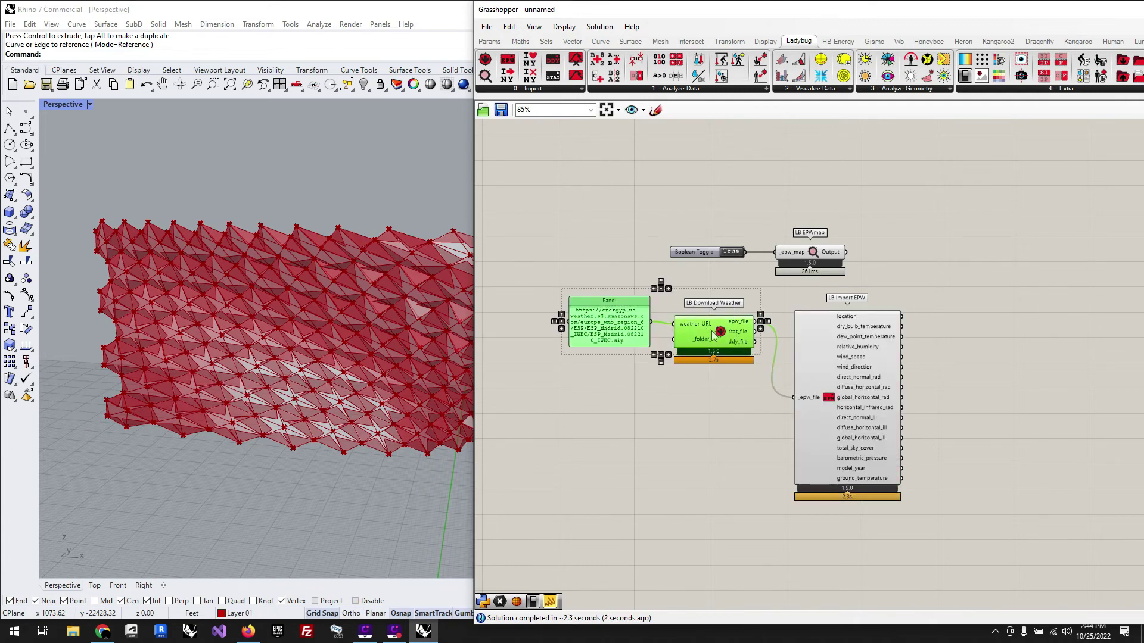
pyautogui.moveTo(715, 330); pyautogui.dragTo(720, 402)
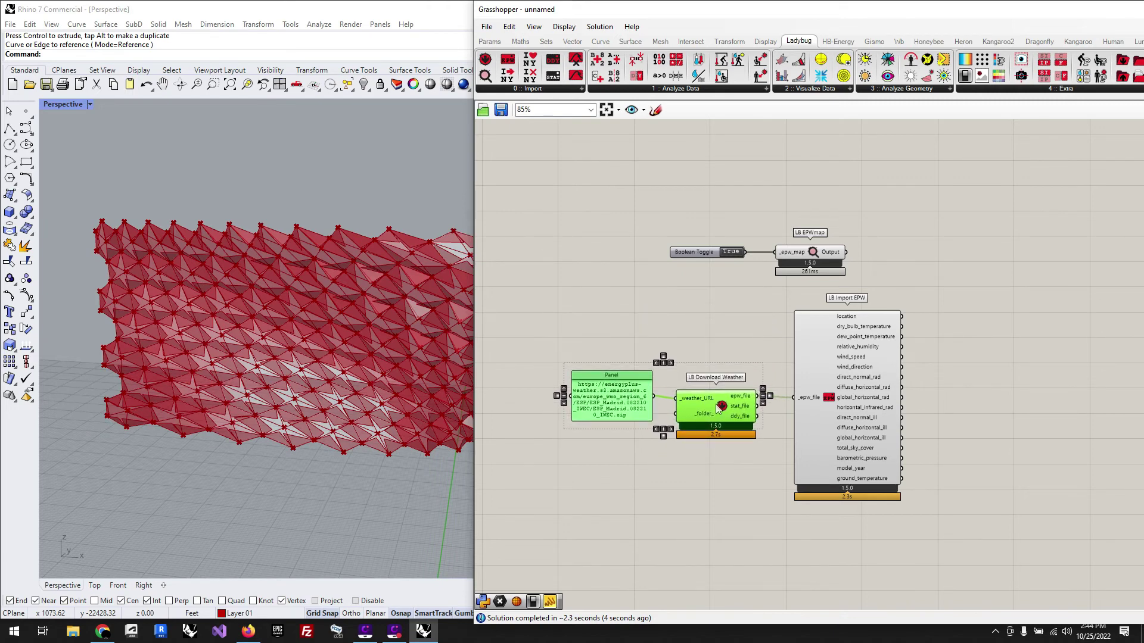
pyautogui.click(664, 396)
pyautogui.click(621, 398)
pyautogui.moveTo(621, 398); pyautogui.dragTo(623, 401)
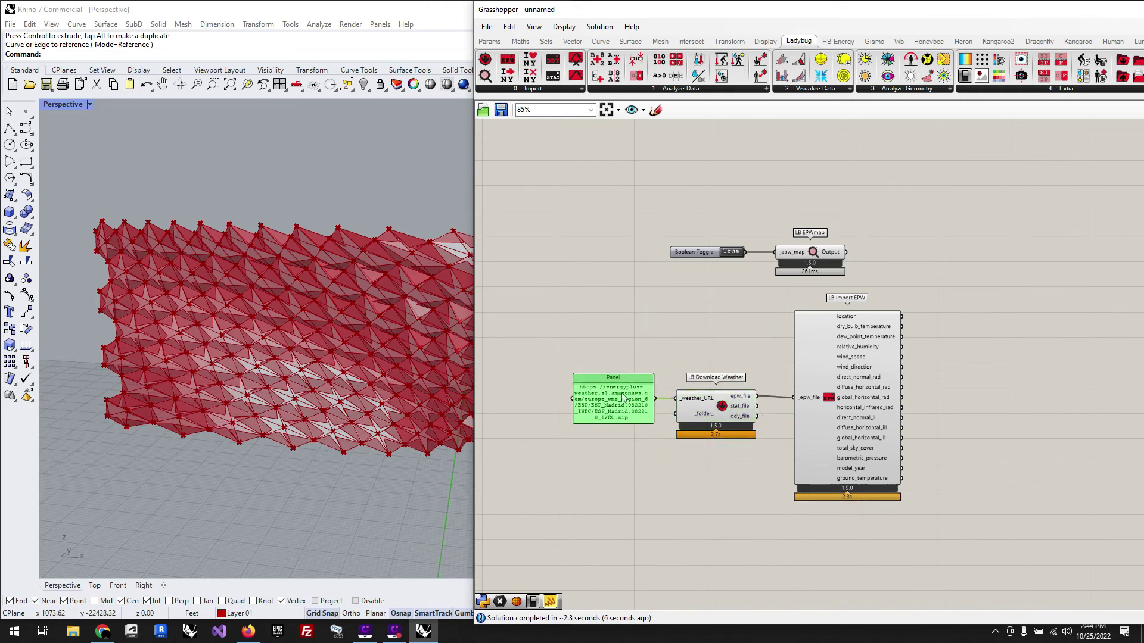
pyautogui.click(613, 358)
# Move the Boolean Toggle and LB EPWmap together so they sit above the Panel and LB Download Weather
pyautogui.scroll(-1, 592, 341)
pyautogui.scroll(2, 858, 338)
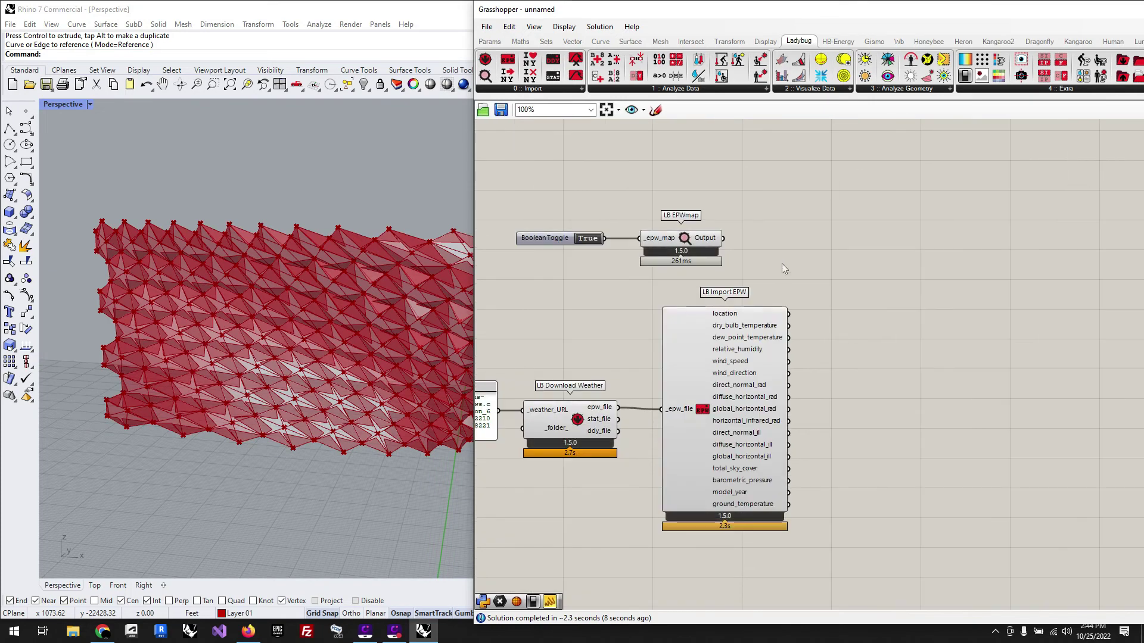
pyautogui.moveTo(538, 224); pyautogui.dragTo(834, 262)
pyautogui.scroll(-2, 834, 262)
pyautogui.moveTo(721, 246); pyautogui.dragTo(639, 281)
pyautogui.click(655, 248)
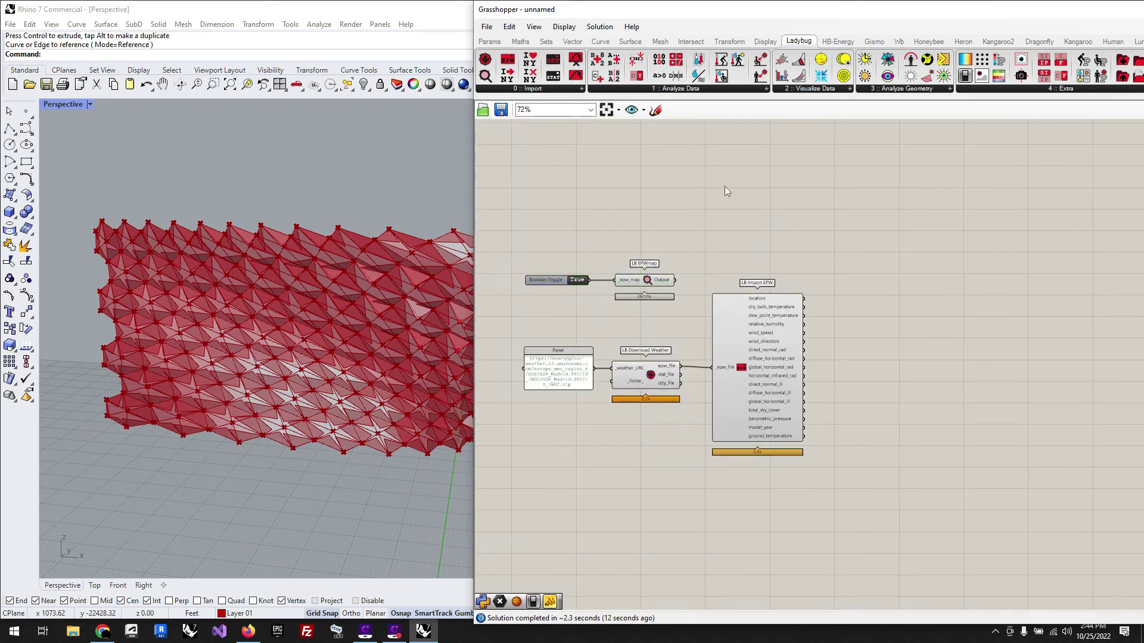
# Add an LB Incident Radiation component and place it on the output side of LB Import EPW
pyautogui.click(905, 90)
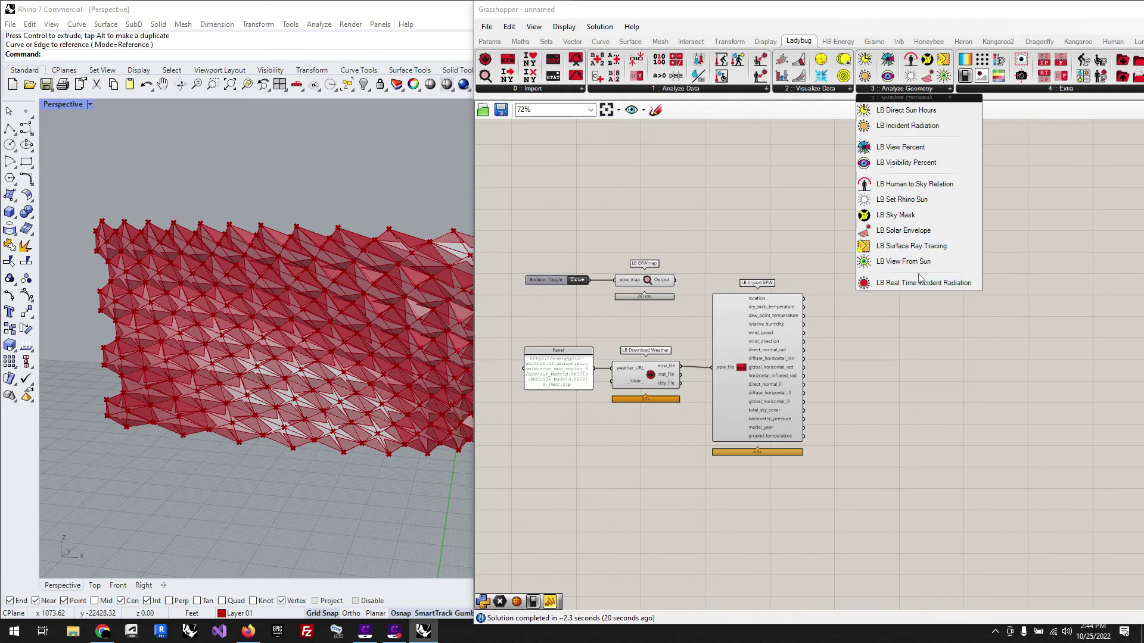
pyautogui.click(896, 128)
pyautogui.click(977, 433)
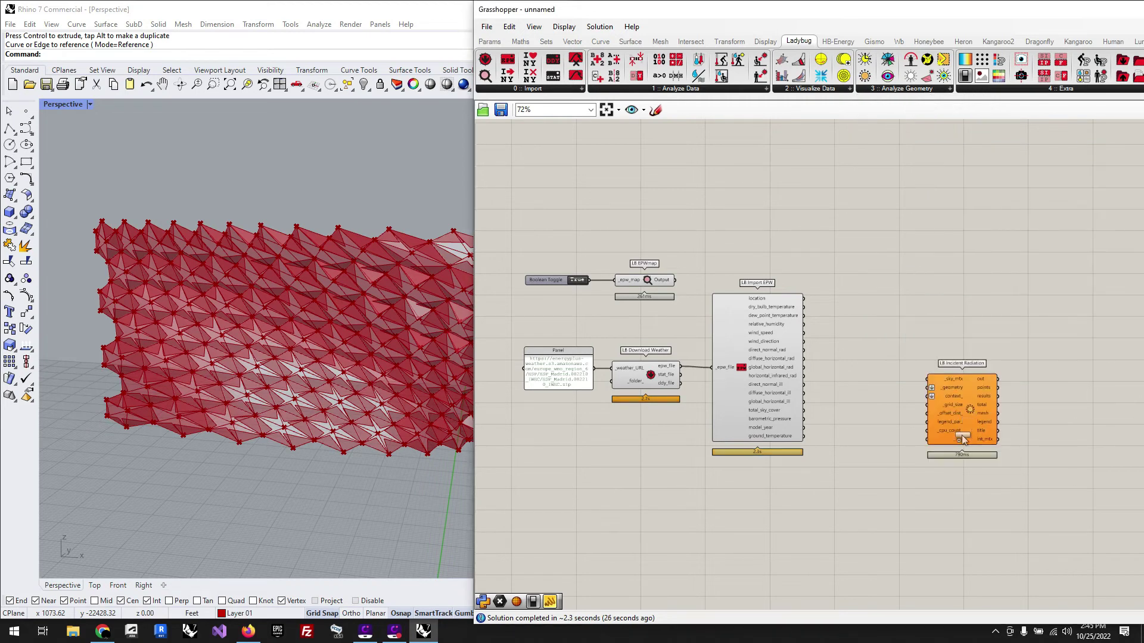
pyautogui.scroll(2, 963, 439)
pyautogui.click(964, 403)
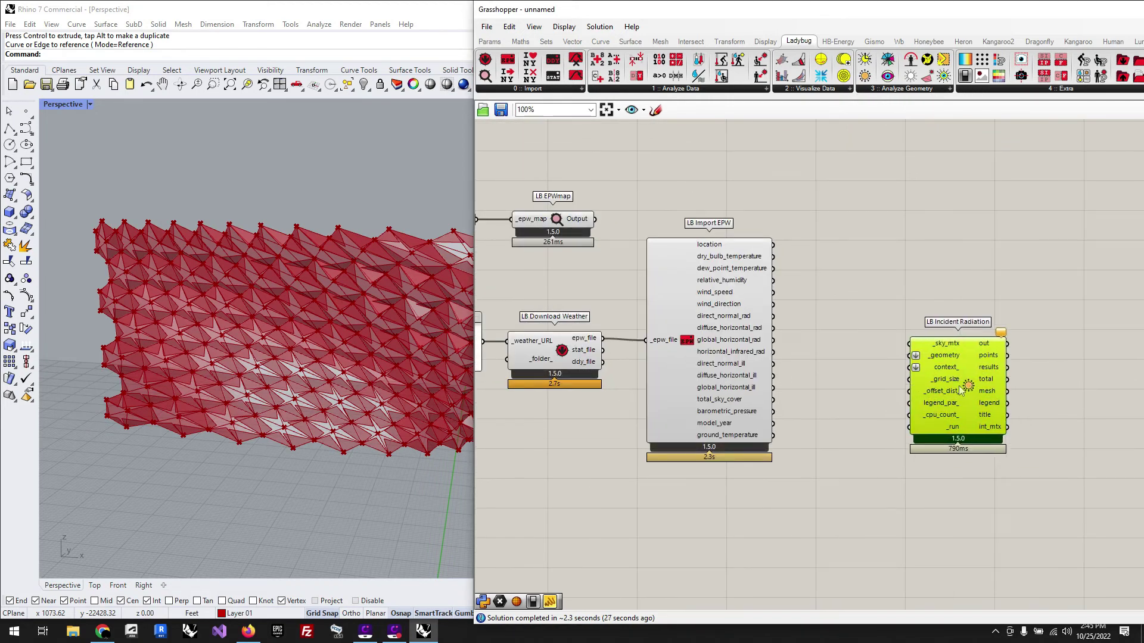
pyautogui.moveTo(959, 385); pyautogui.dragTo(979, 277)
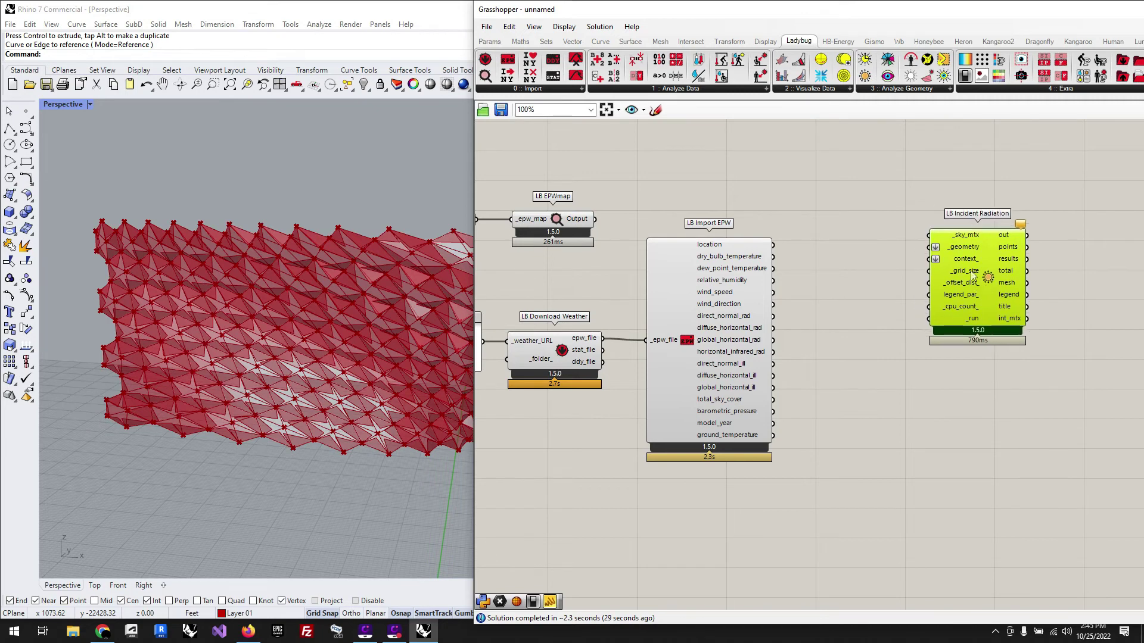
# Add a Surface parameter above the gap between LB Import EPW and LB Incident Radiation
pyautogui.click(843, 181)
pyautogui.doubleClick(843, 181)
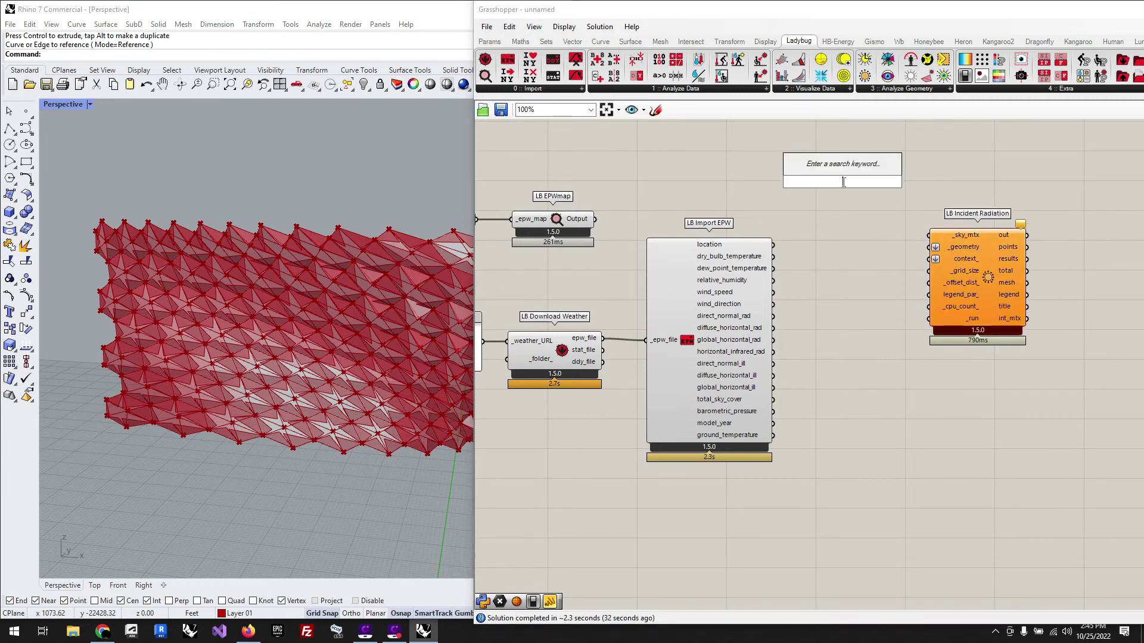
pyautogui.write('surf')
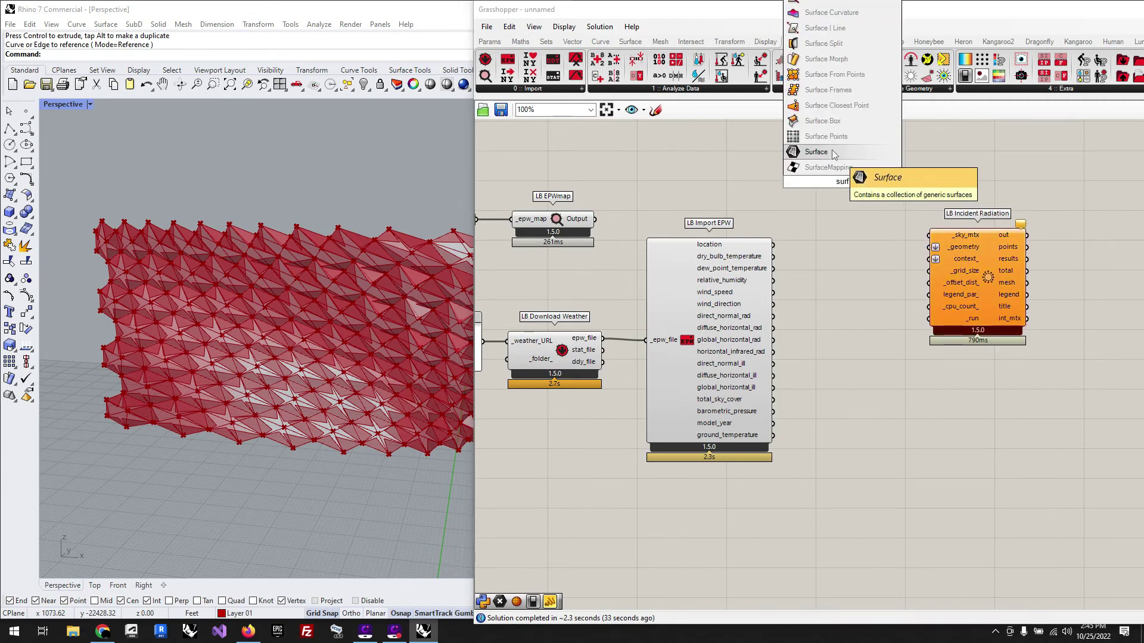
pyautogui.click(833, 153)
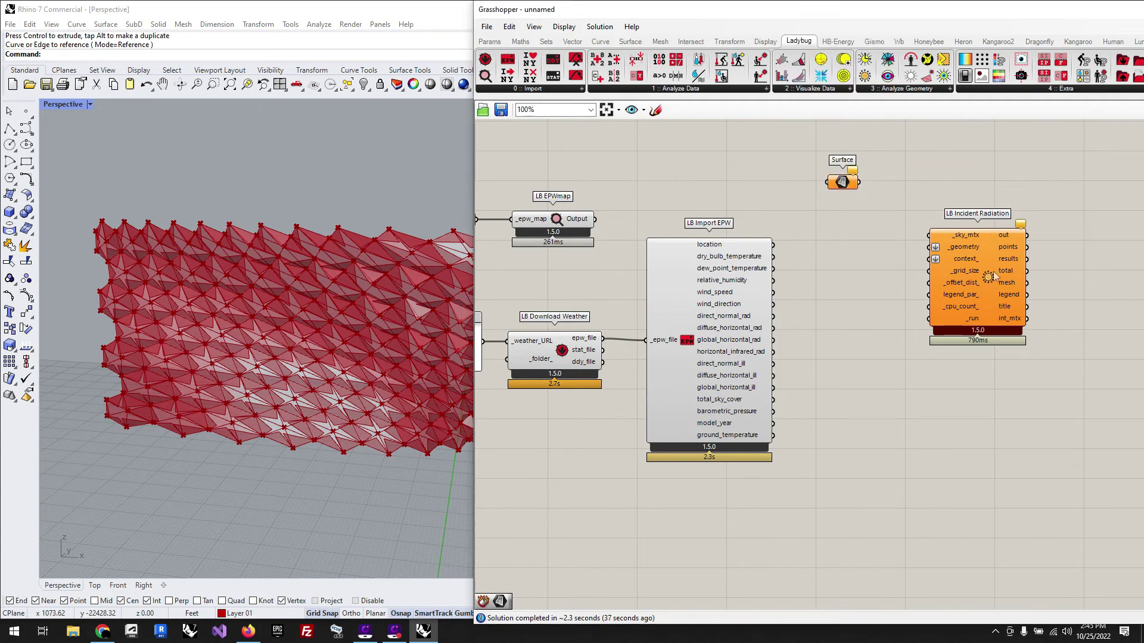
# Read the description of the _grid_size input on LB Incident Radiation
pyautogui.moveTo(965, 270)
pyautogui.scroll(1, 1047, 305)
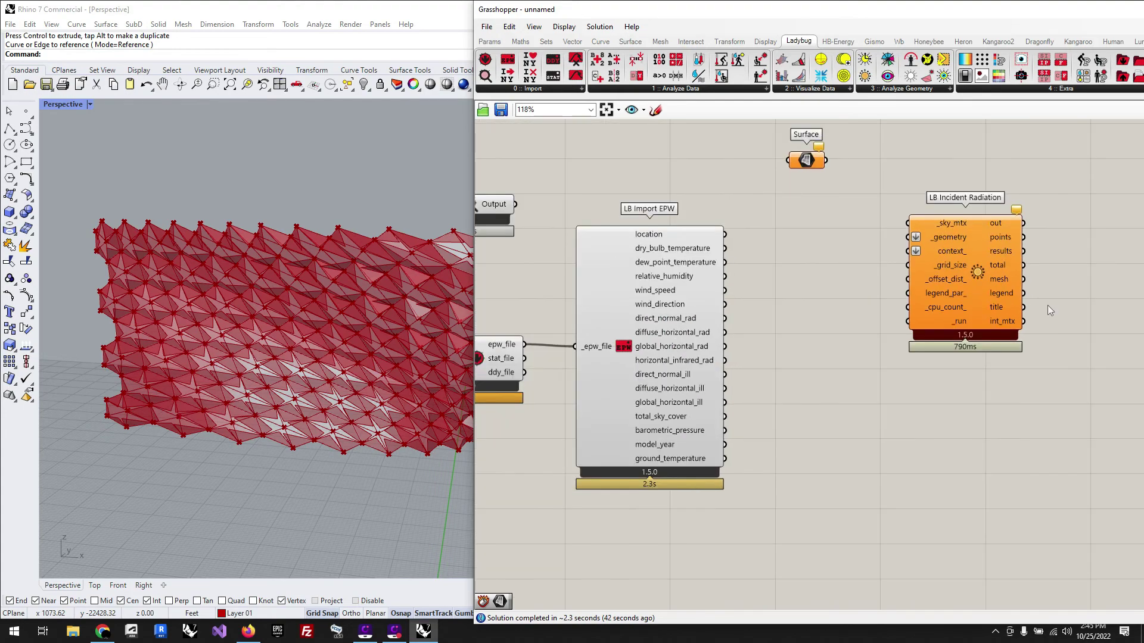
pyautogui.moveTo(949, 271)
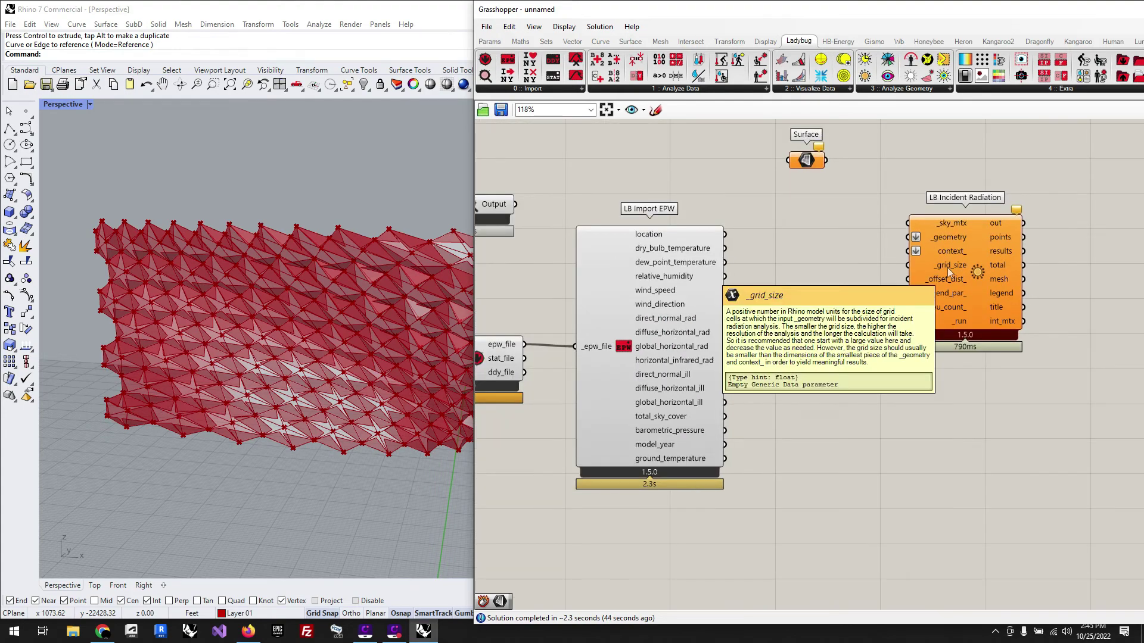
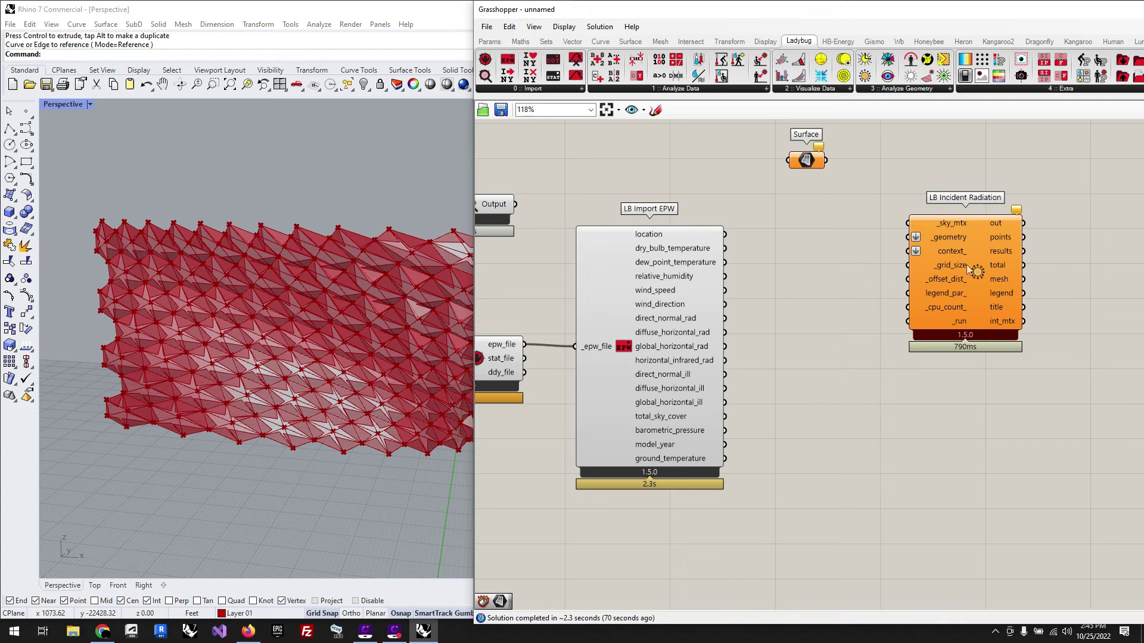
# Shift LB Incident Radiation to make room and add an LB Cumulative Sky Matrix component between it and LB Import EPW
pyautogui.moveTo(977, 275); pyautogui.dragTo(1020, 299)
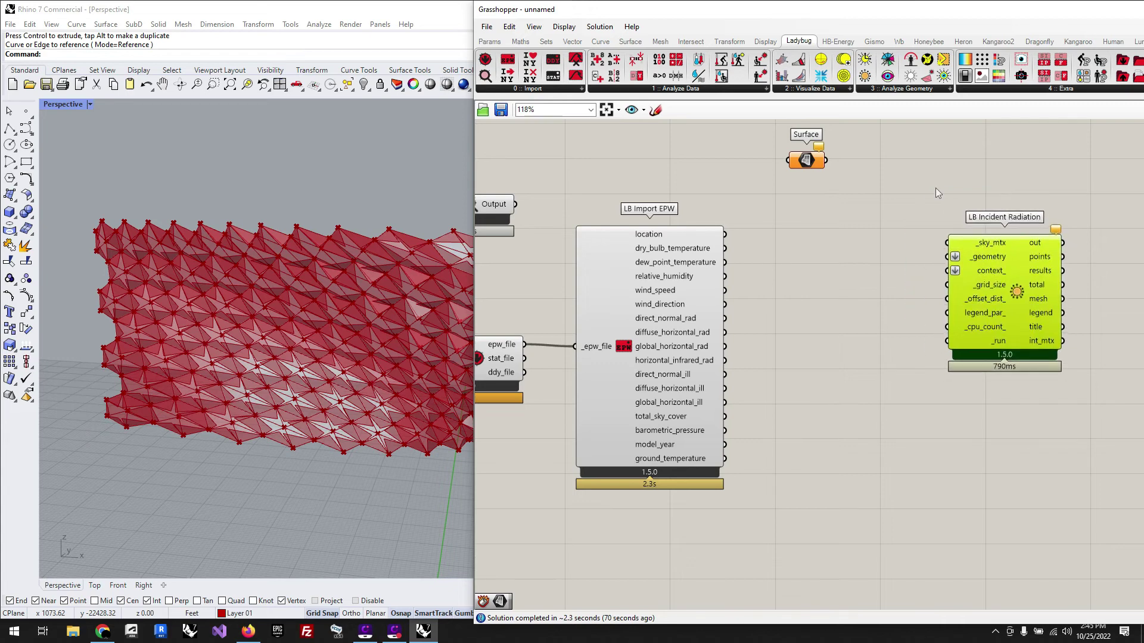
pyautogui.click(884, 91)
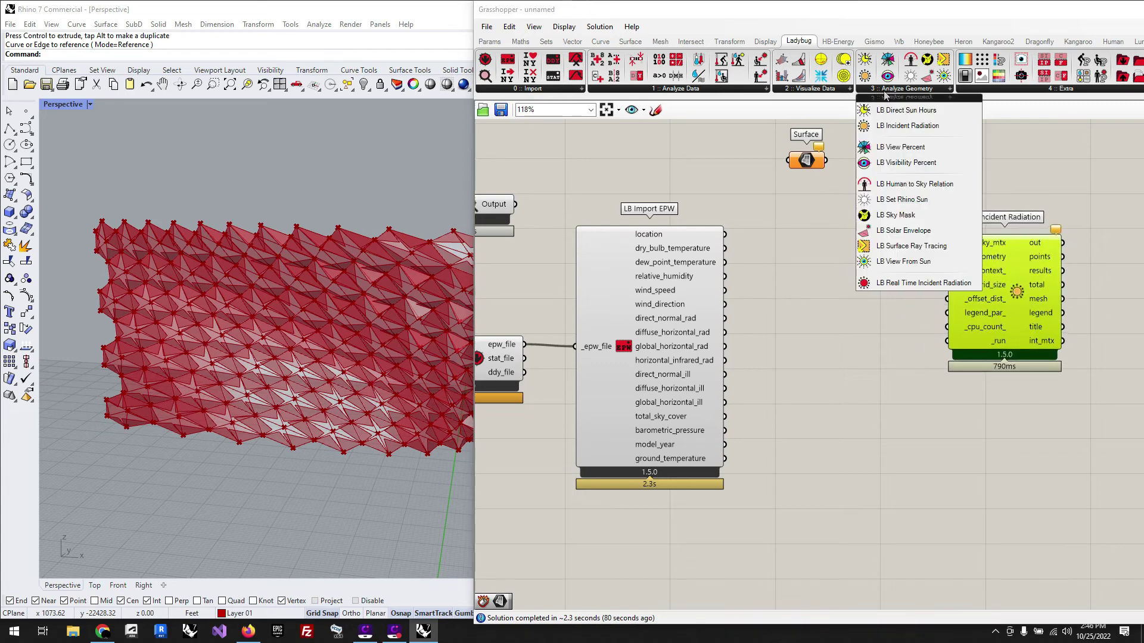
pyautogui.click(741, 95)
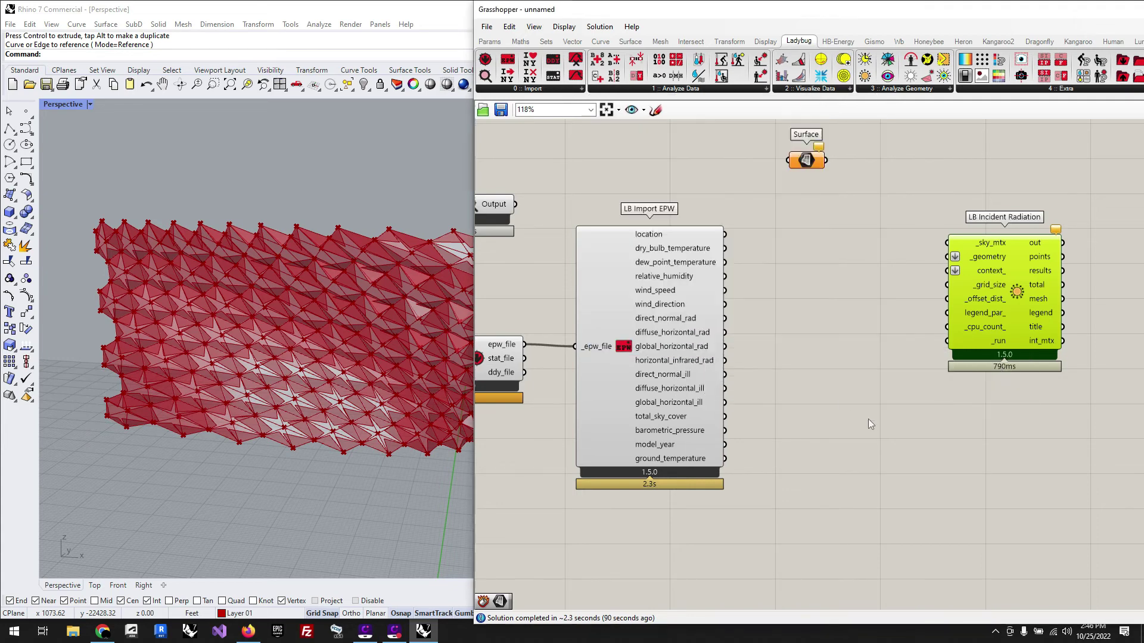
pyautogui.click(868, 420)
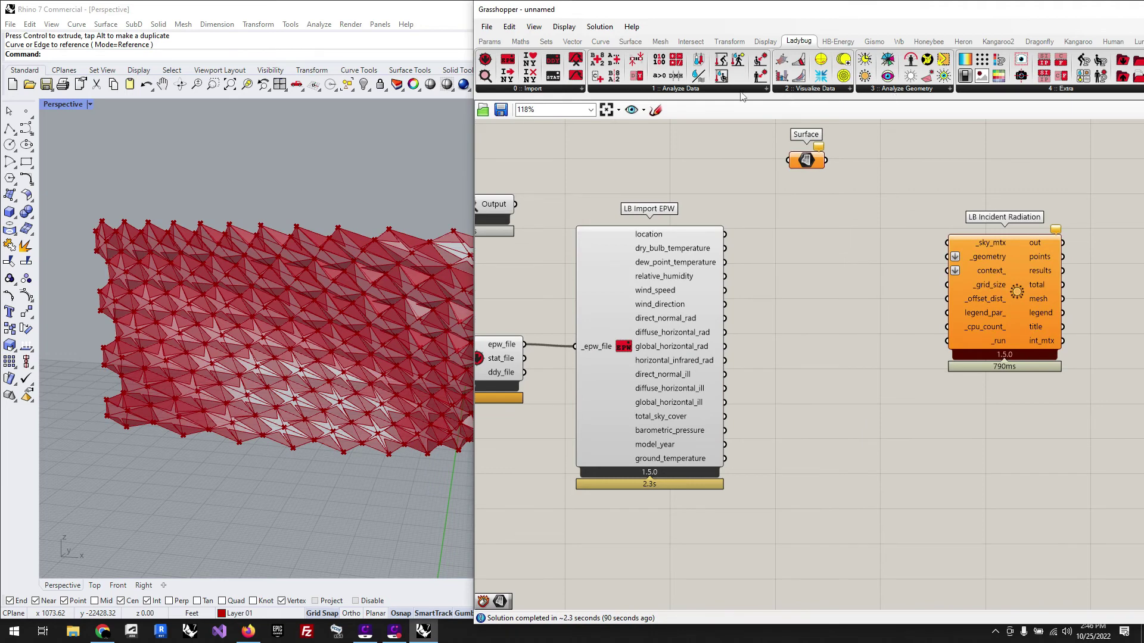
pyautogui.click(720, 90)
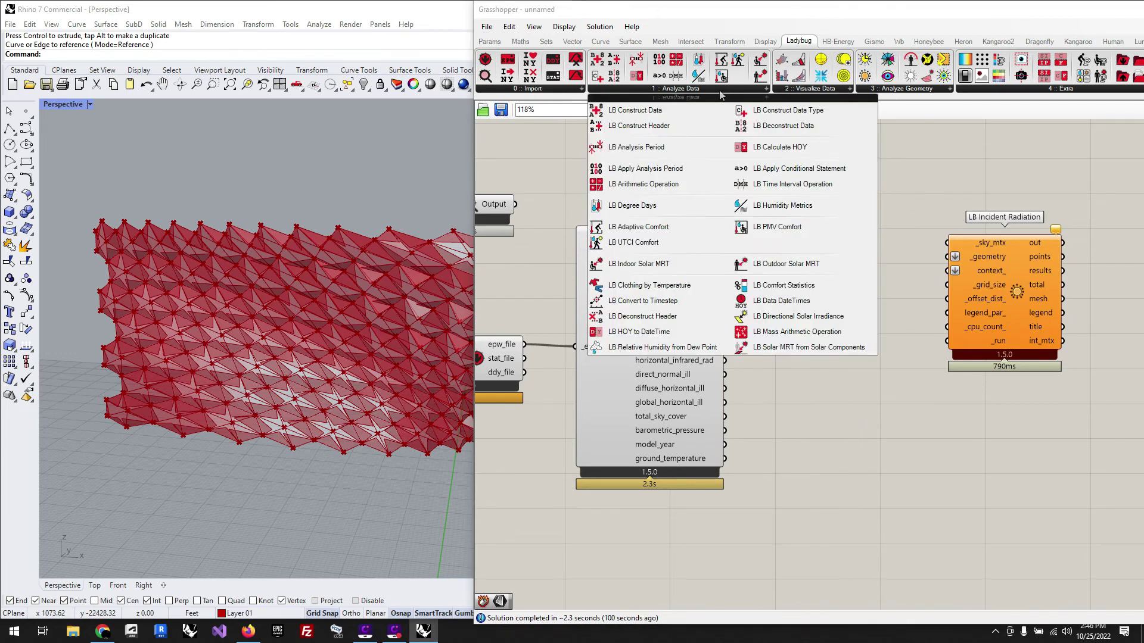
pyautogui.click(825, 89)
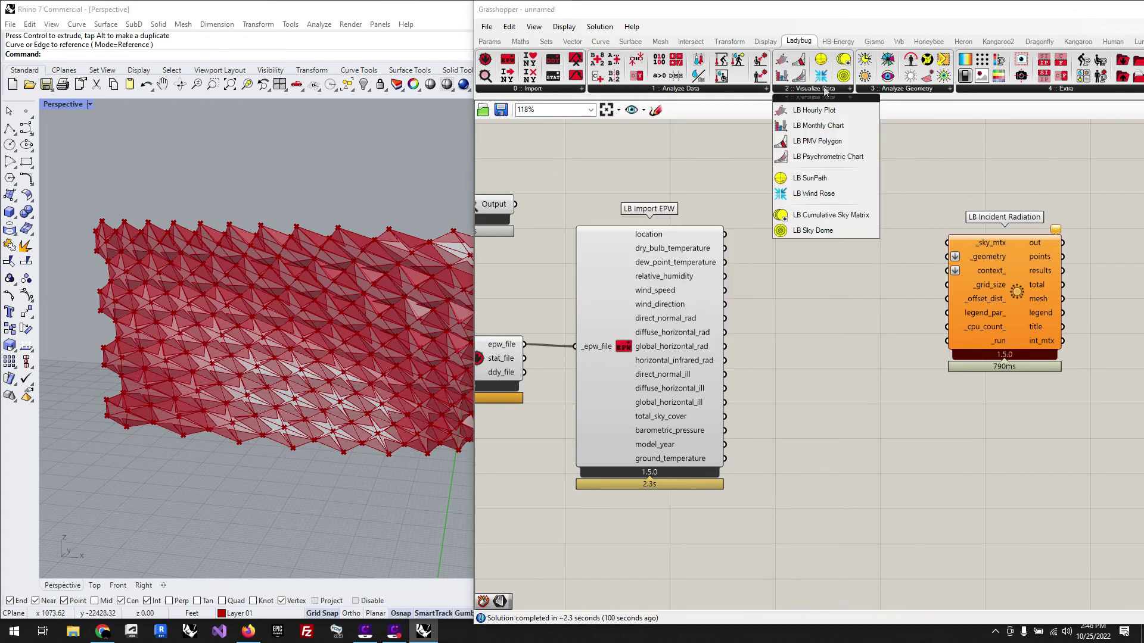
pyautogui.moveTo(810, 215); pyautogui.dragTo(806, 159)
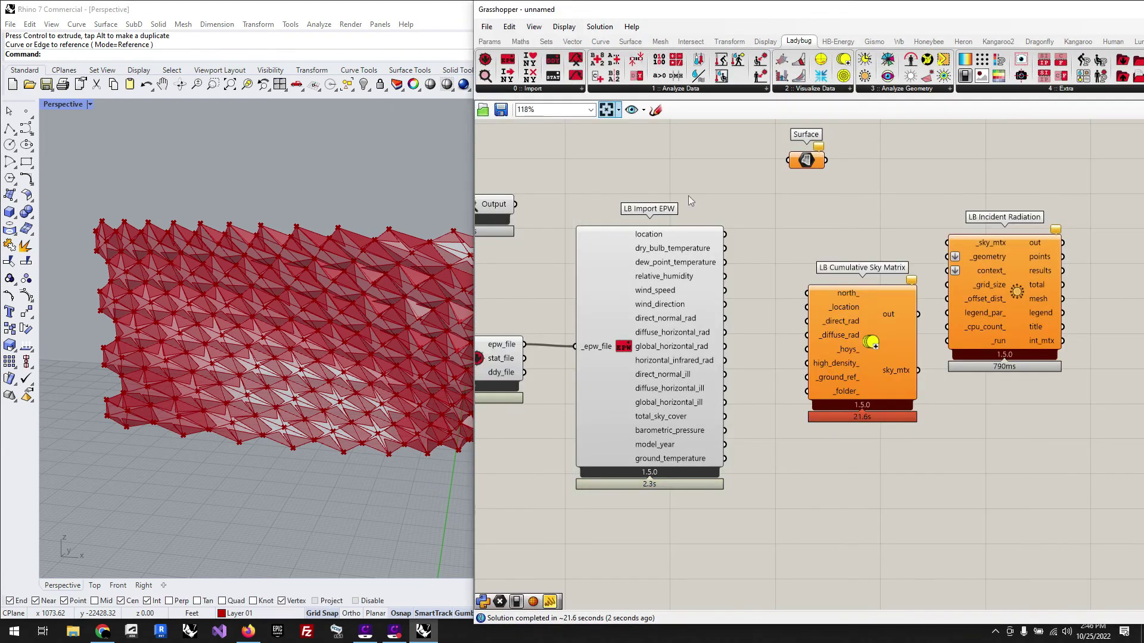
# Save the Grasshopper definition as "Ladubug Example 02" in Grasshopper Binary format
pyautogui.click(487, 26)
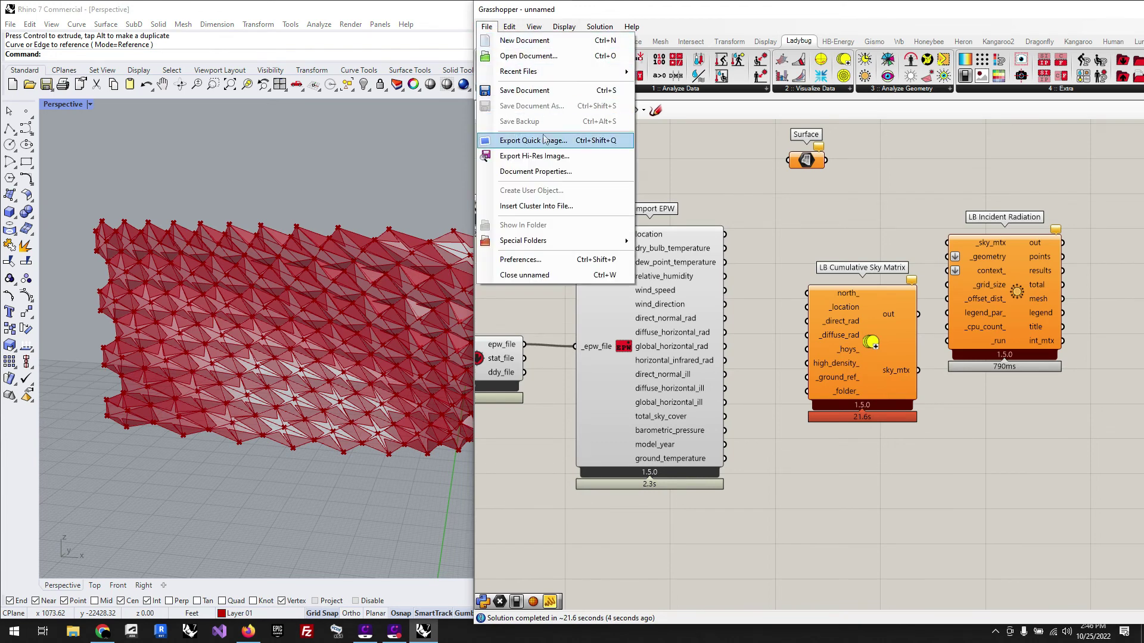
pyautogui.click(536, 91)
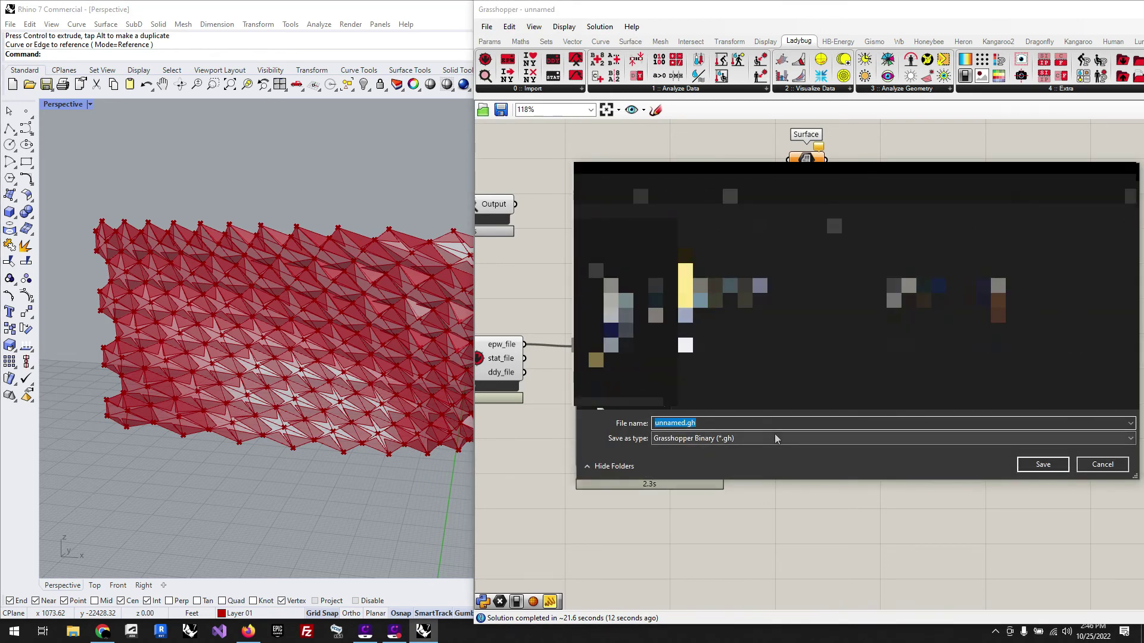
pyautogui.write('Ladubug Example 02')
pyautogui.press('BackSpace')
pyautogui.write('02')
pyautogui.click(1041, 465)
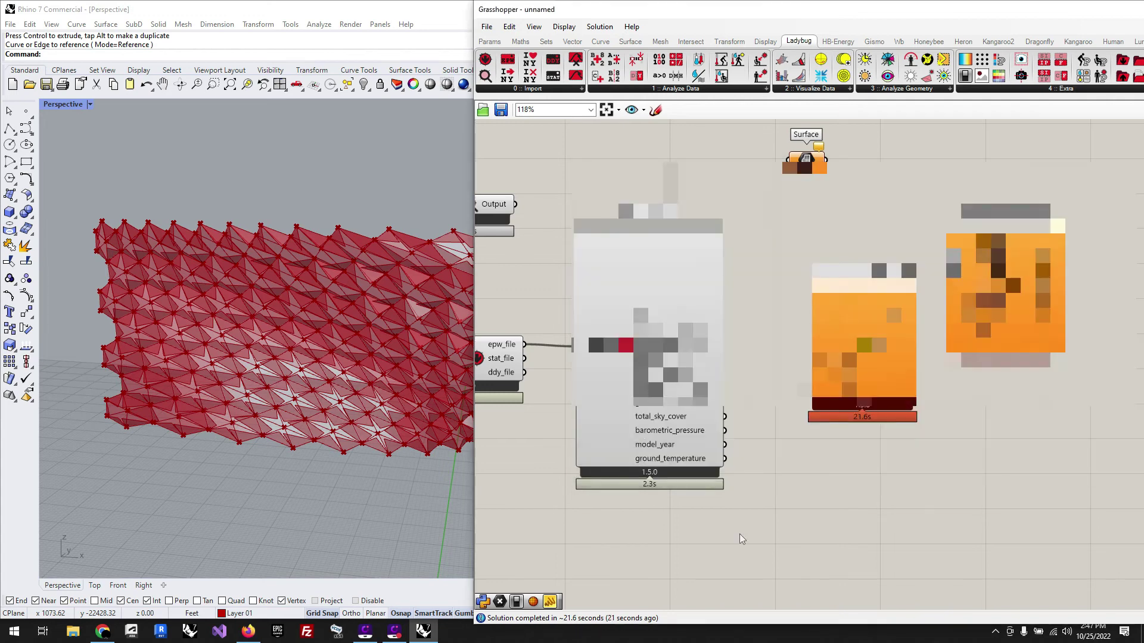
# Connect LB Import EPW's location, direct_normal_rad and diffuse_horizontal_rad outputs to the _location, _direct_rad and _diffuse_rad inputs of LB Cumulative Sky Matrix
pyautogui.moveTo(859, 389); pyautogui.dragTo(876, 526)
pyautogui.moveTo(727, 235); pyautogui.dragTo(822, 444)
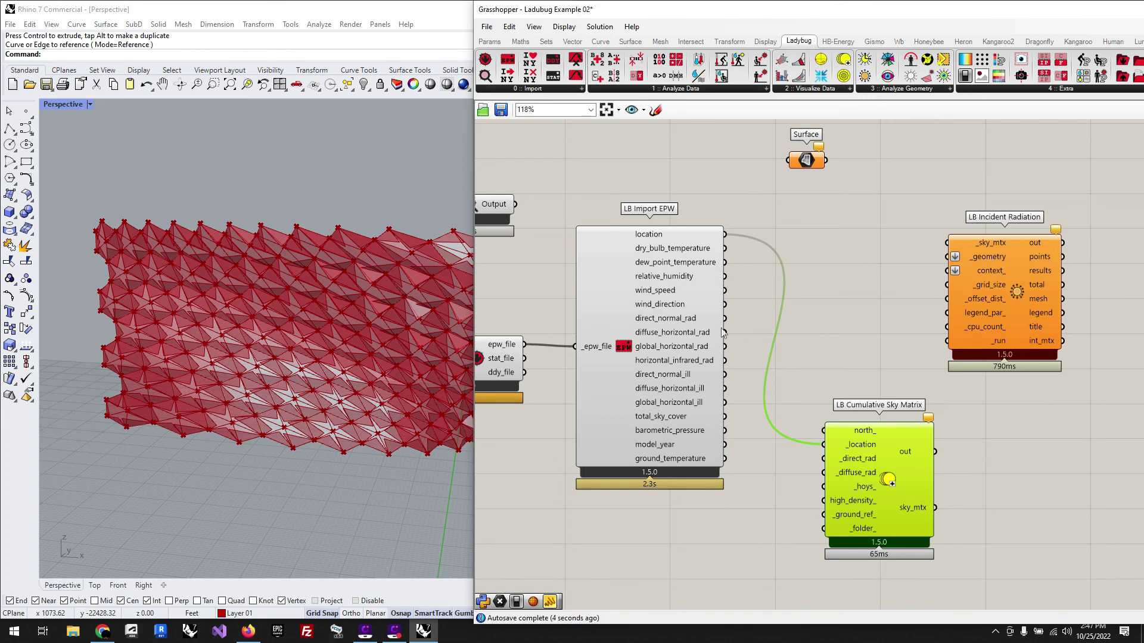
pyautogui.moveTo(725, 319); pyautogui.dragTo(823, 459)
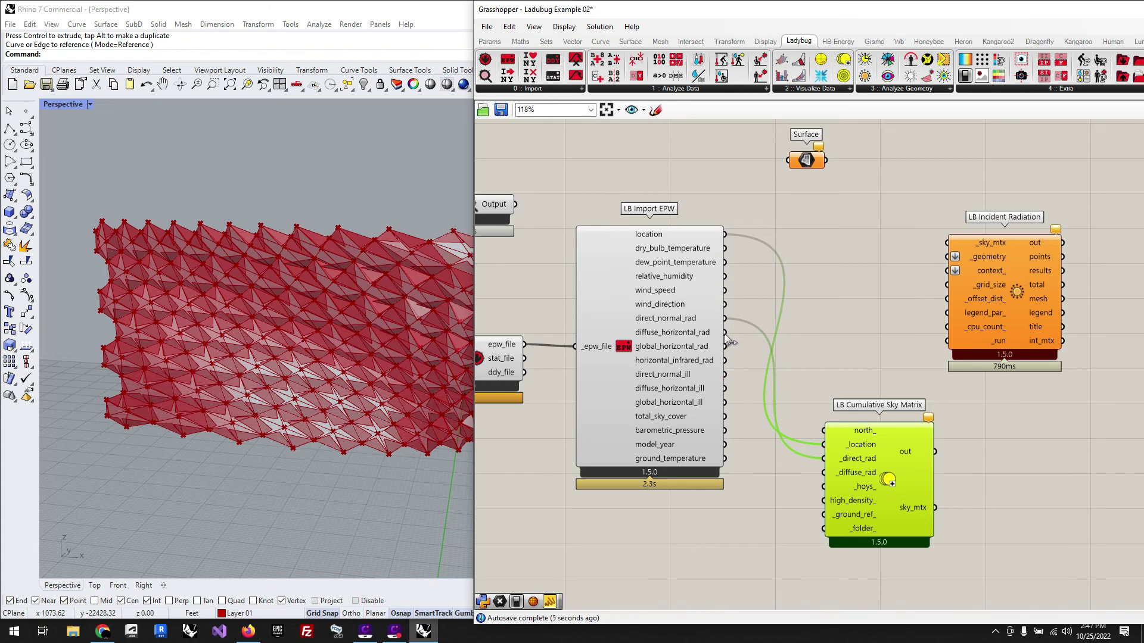
pyautogui.moveTo(726, 333); pyautogui.dragTo(851, 400)
# Connect sky_mtx to the _sky_mtx input of LB Incident Radiation and move LB Incident Radiation farther from LB Cumulative Sky Matrix
pyautogui.moveTo(914, 436); pyautogui.dragTo(954, 247)
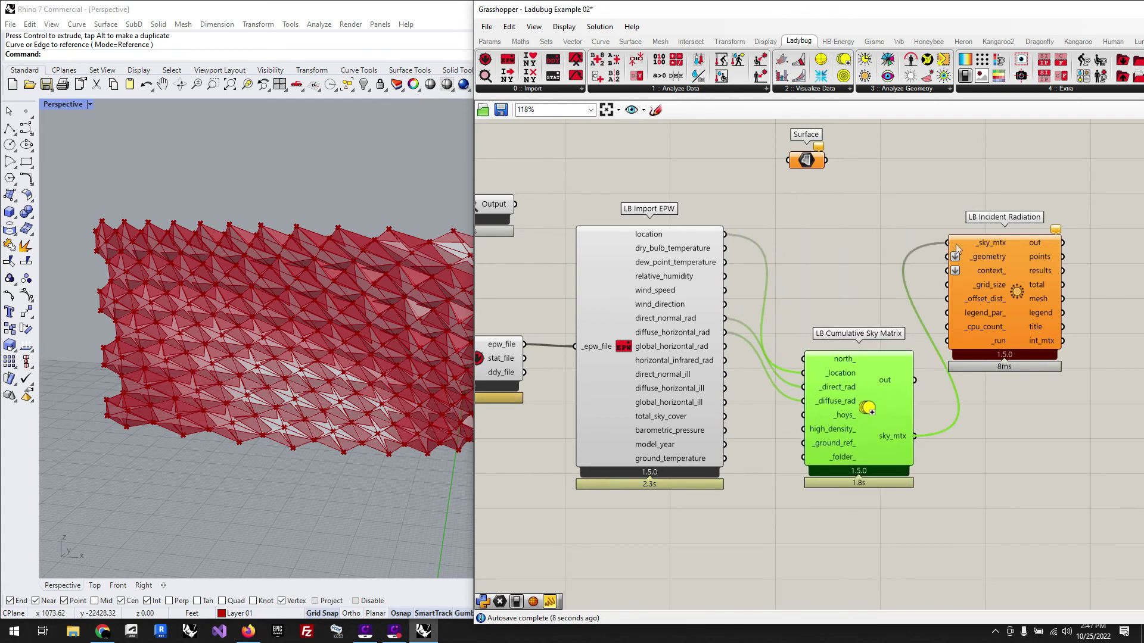
pyautogui.scroll(-4, 835, 286)
pyautogui.scroll(4, 956, 275)
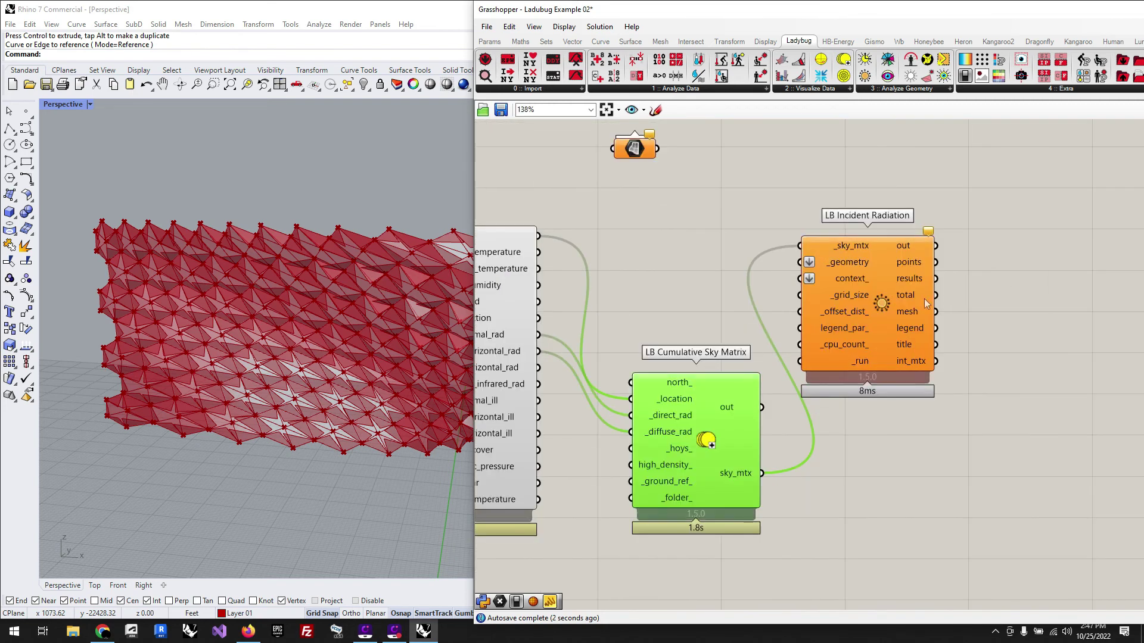
pyautogui.moveTo(884, 298); pyautogui.dragTo(1045, 306)
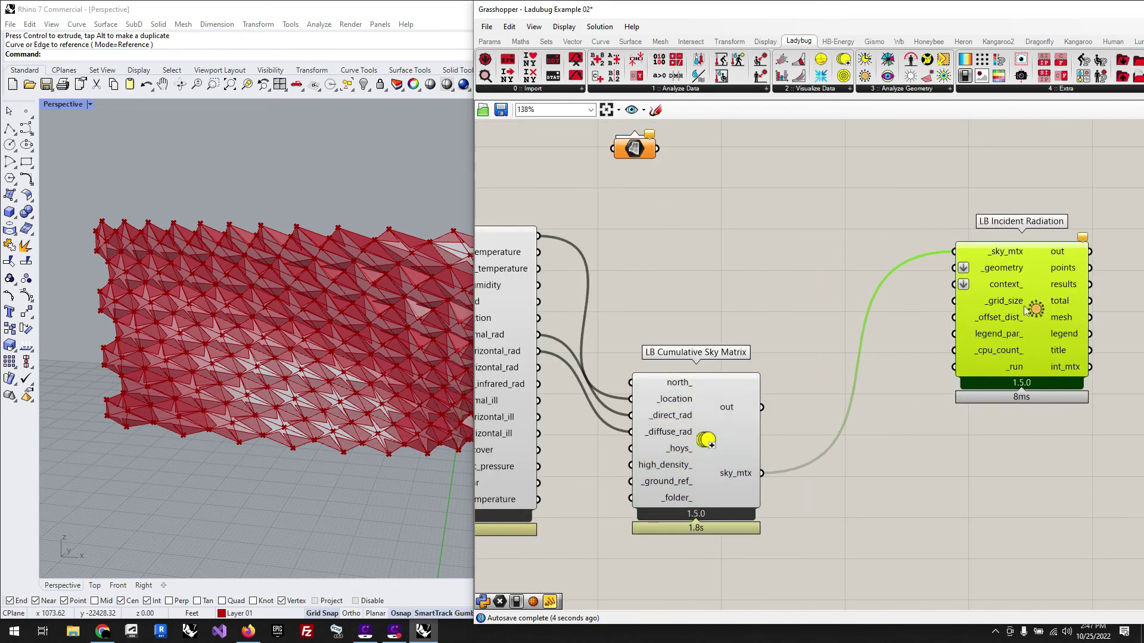
# Add a Boolean Toggle, connect it to the _run input of LB Incident Radiation and place it beside that input
pyautogui.click(810, 250)
pyautogui.scroll(-2, 859, 348)
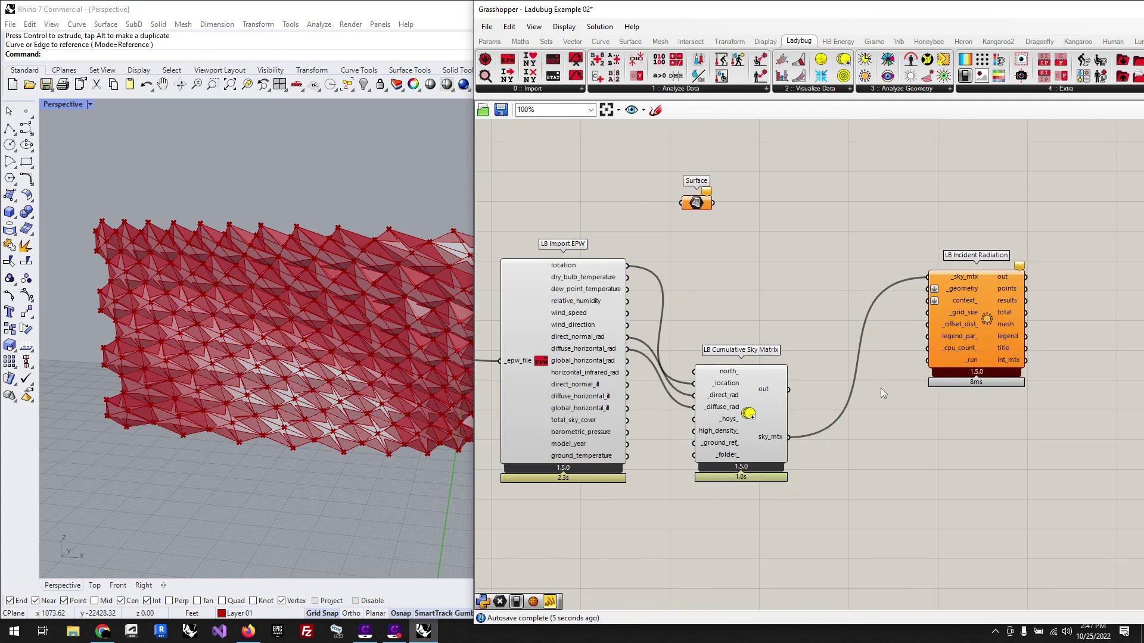
pyautogui.scroll(2, 912, 400)
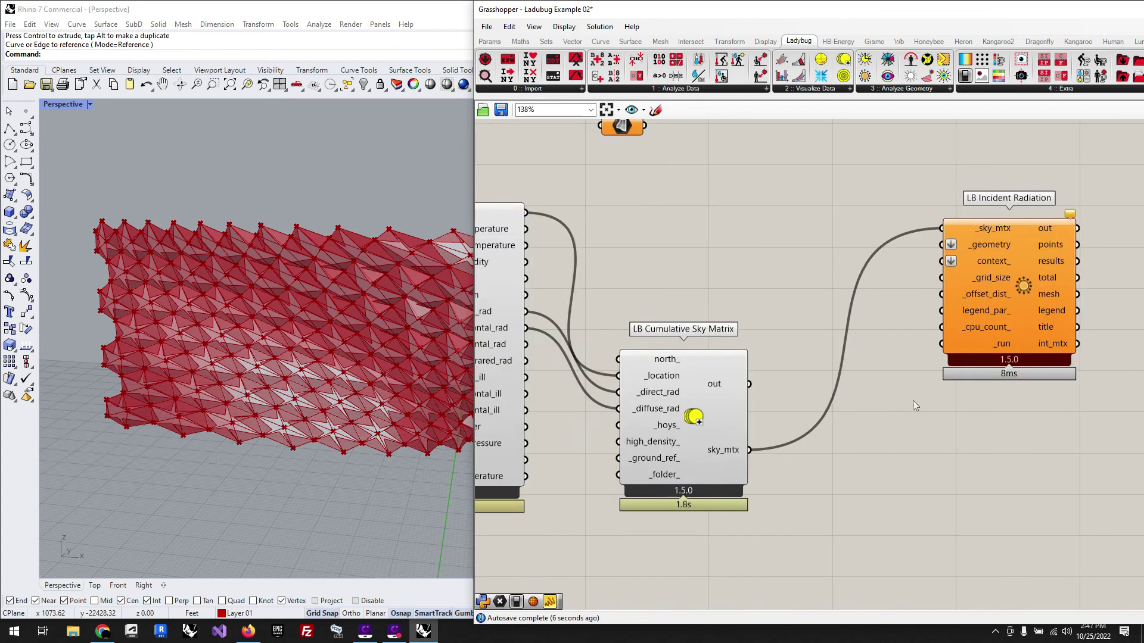
pyautogui.doubleClick(899, 437)
pyautogui.write('bool')
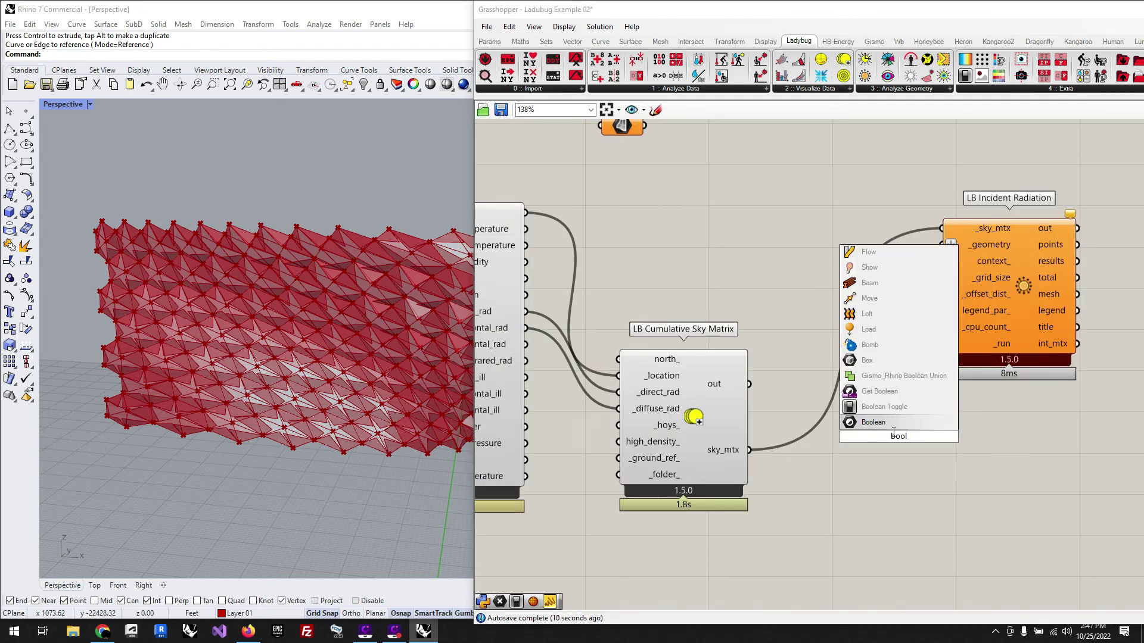
pyautogui.click(885, 408)
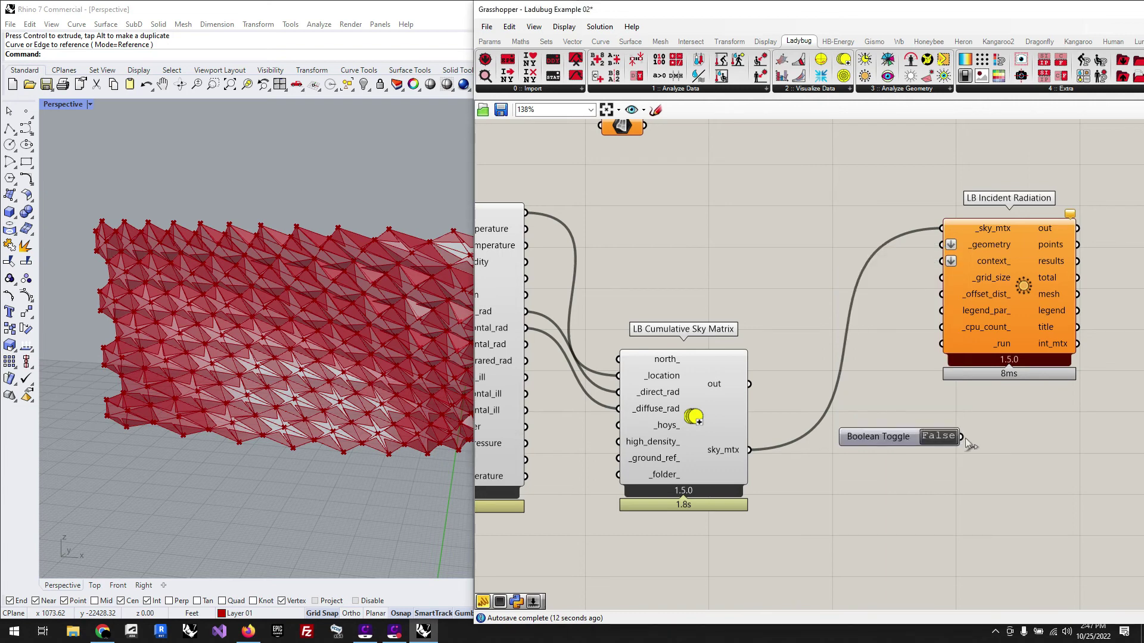
pyautogui.moveTo(961, 437); pyautogui.dragTo(943, 343)
pyautogui.moveTo(877, 446); pyautogui.dragTo(840, 352)
pyautogui.scroll(-3, 840, 351)
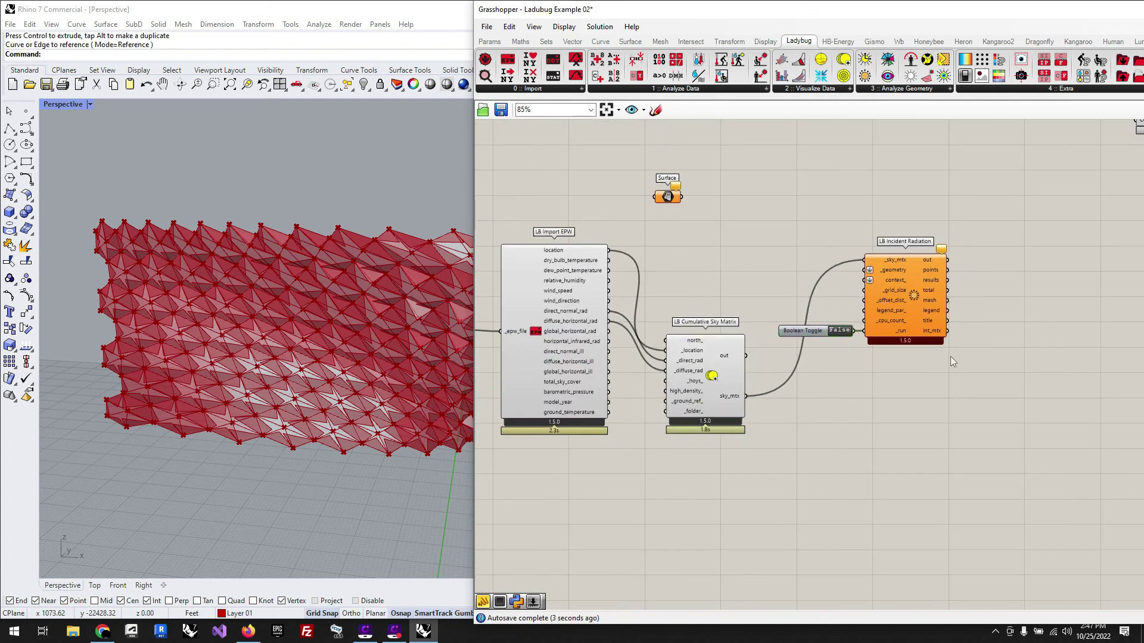
# Move LB Incident Radiation together with its Boolean Toggle farther from LB Cumulative Sky Matrix
pyautogui.moveTo(1011, 386); pyautogui.dragTo(795, 260)
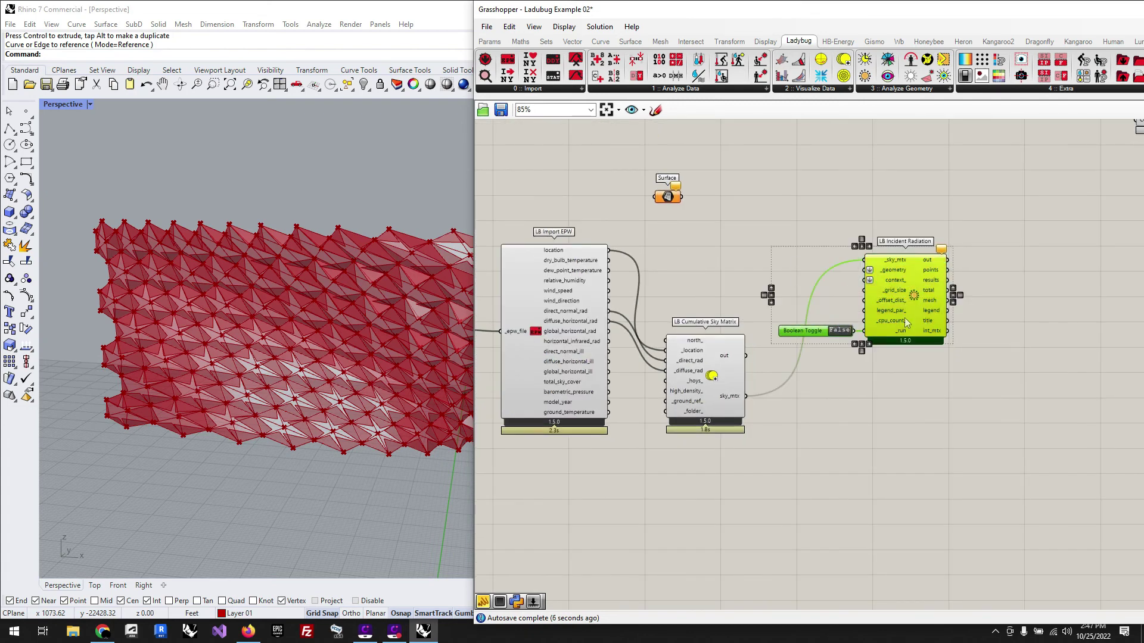
pyautogui.moveTo(905, 322); pyautogui.dragTo(976, 322)
pyautogui.click(939, 415)
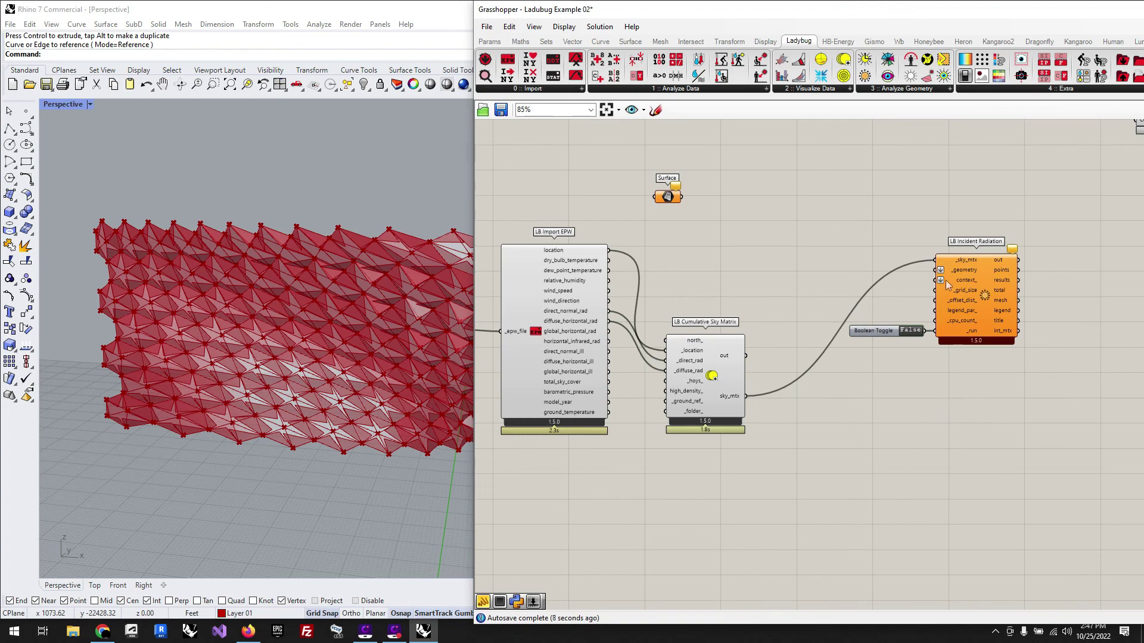
# Move the whole set of Ladybug components and the Surface parameter beneath the 4Point Surface and Rotate Axis columns
pyautogui.scroll(2, 945, 280)
pyautogui.scroll(-6, 956, 398)
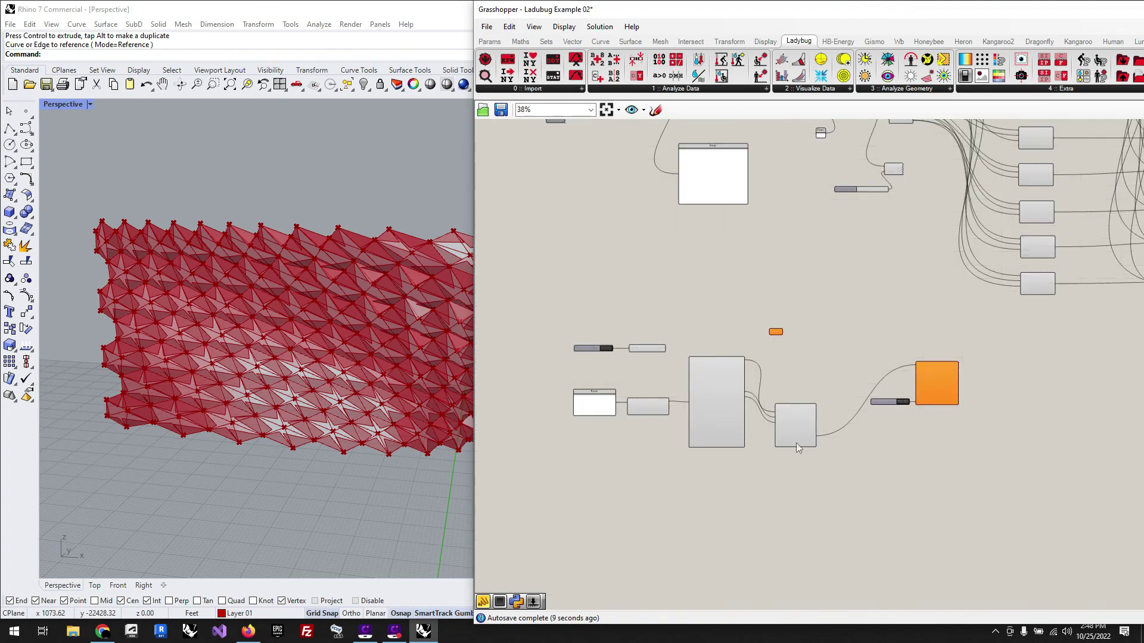
pyautogui.scroll(-2, 796, 442)
pyautogui.moveTo(874, 497); pyautogui.dragTo(582, 352)
pyautogui.moveTo(709, 411); pyautogui.dragTo(938, 432)
pyautogui.scroll(4, 1085, 310)
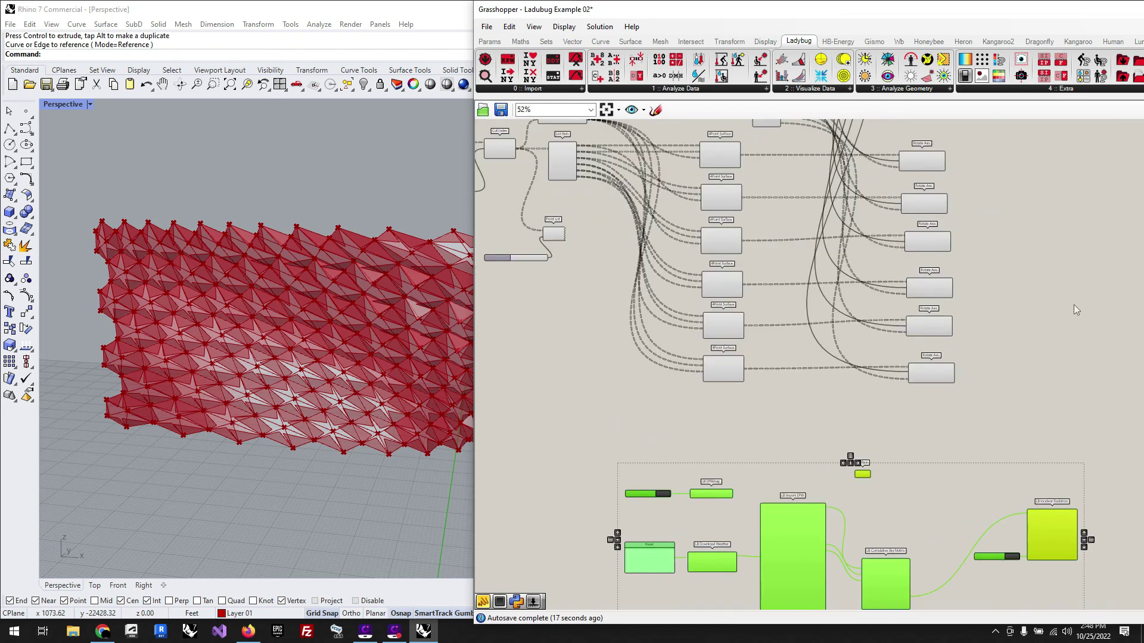
# Shift the Explode component slightly away from the List Item component it feeds
pyautogui.scroll(-2, 888, 407)
pyautogui.scroll(4, 874, 181)
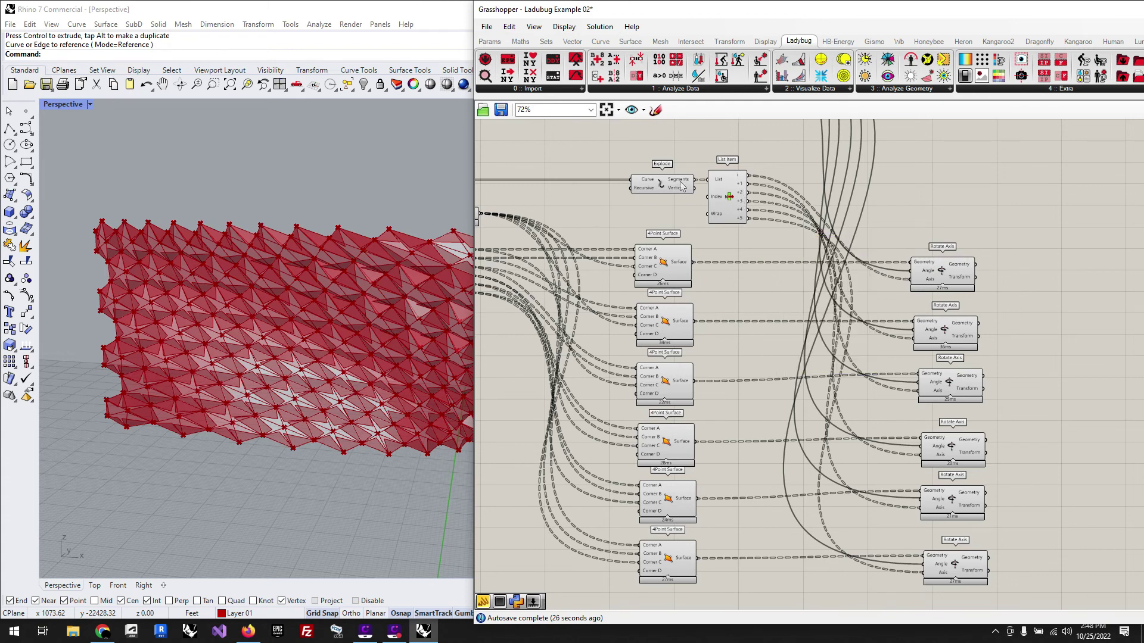
pyautogui.moveTo(663, 188); pyautogui.dragTo(646, 188)
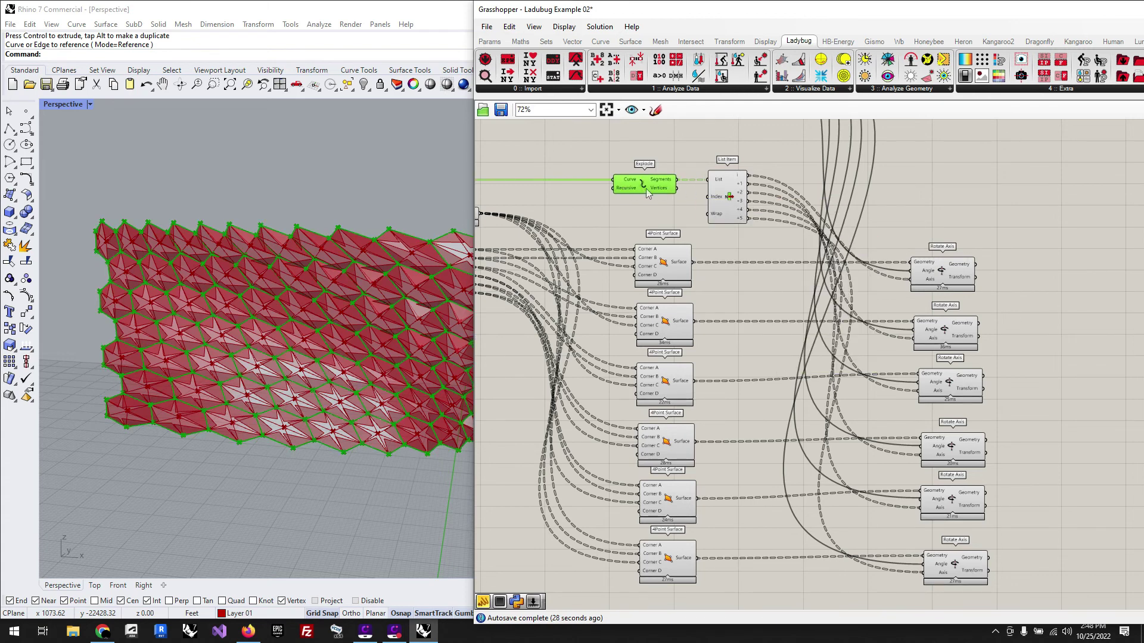
pyautogui.scroll(-2, 669, 147)
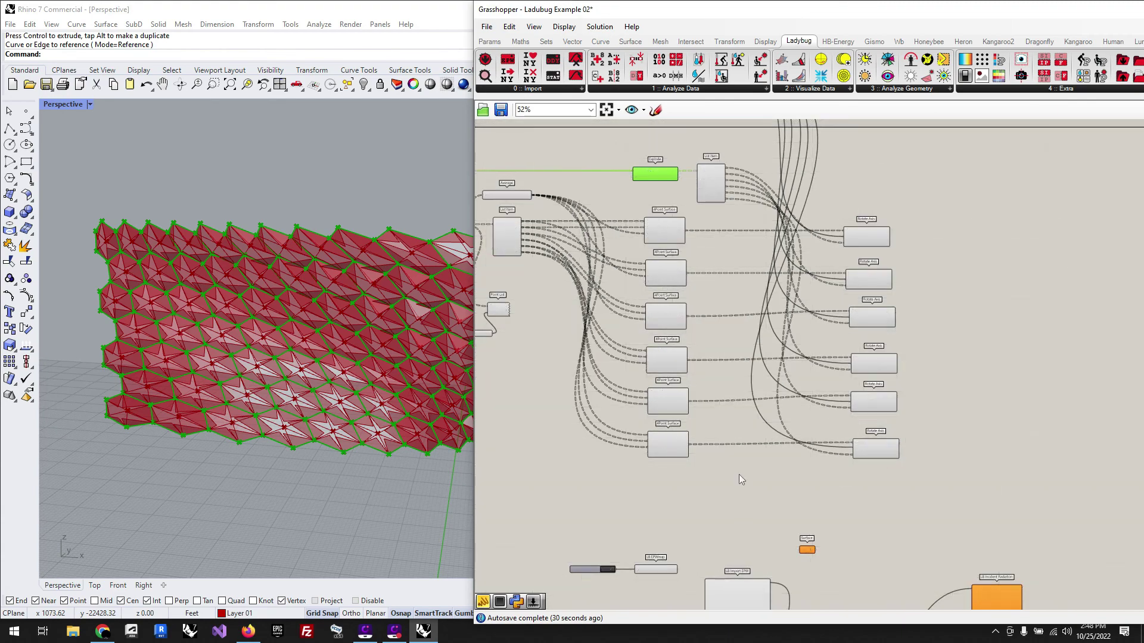
pyautogui.scroll(1, 720, 469)
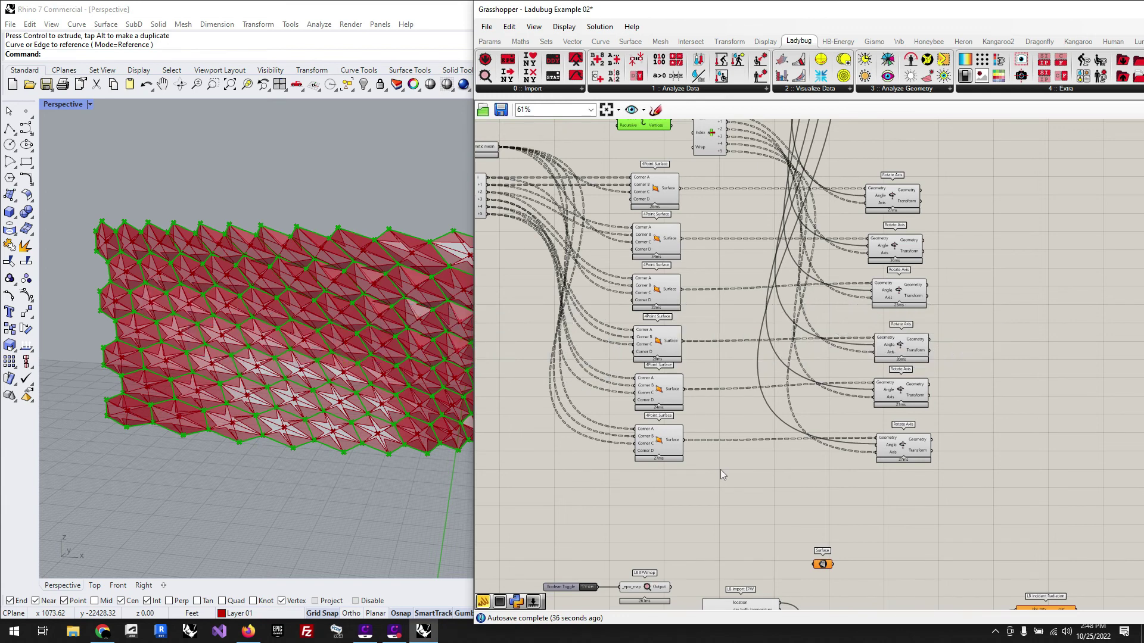
# Add a Merge component and place it between the 4Point Surface and Rotate Axis columns
pyautogui.click(749, 487)
pyautogui.doubleClick(748, 486)
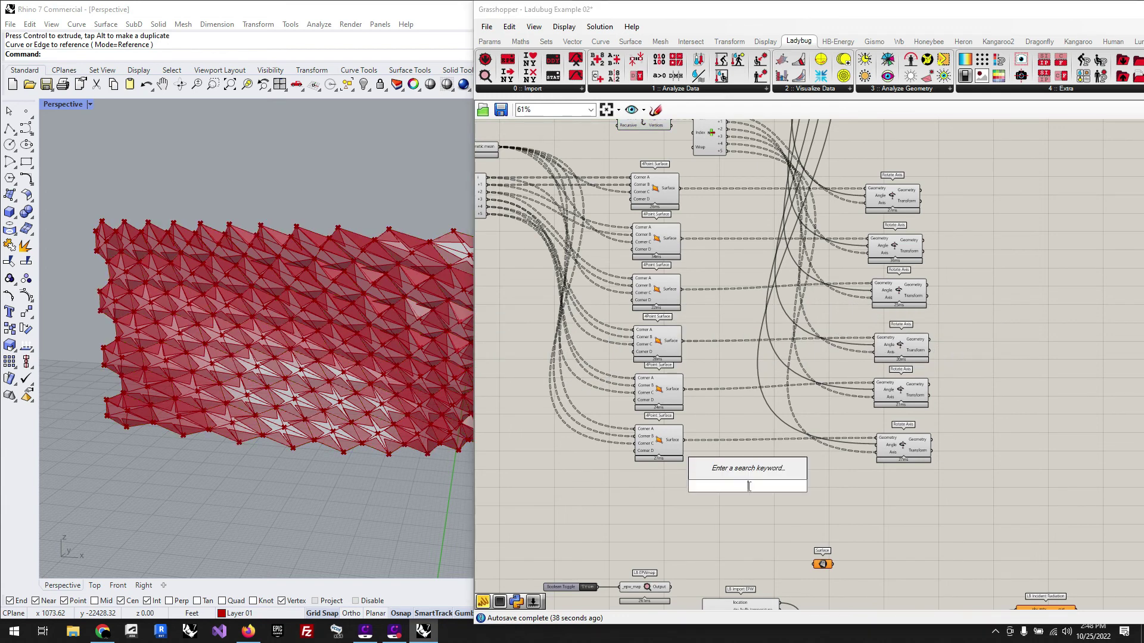
pyautogui.write('merg')
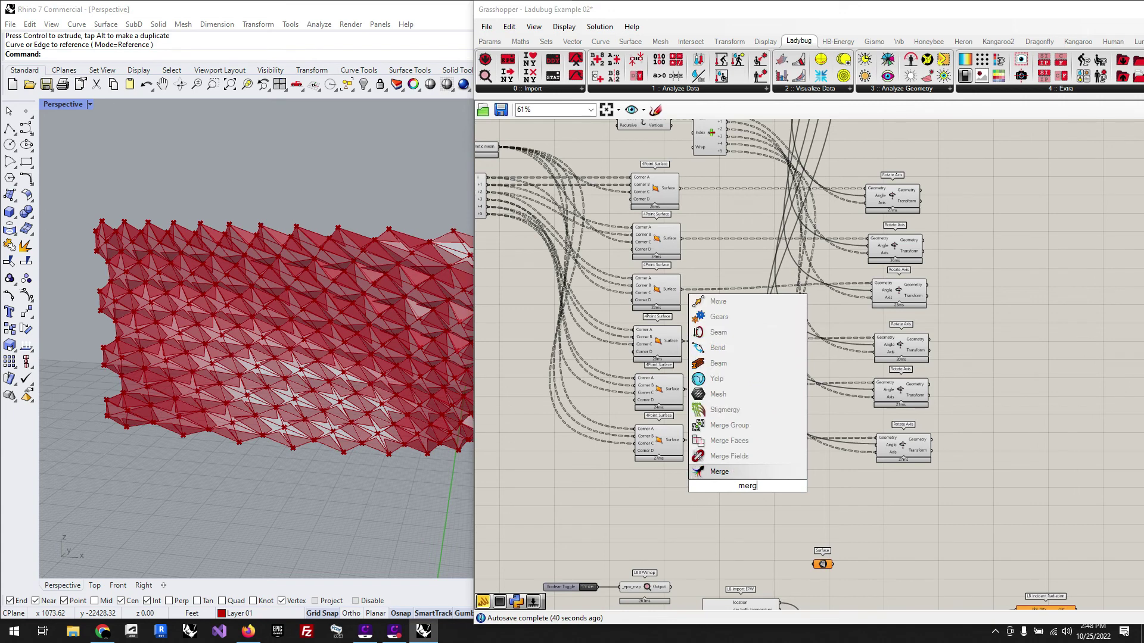
pyautogui.press('Return')
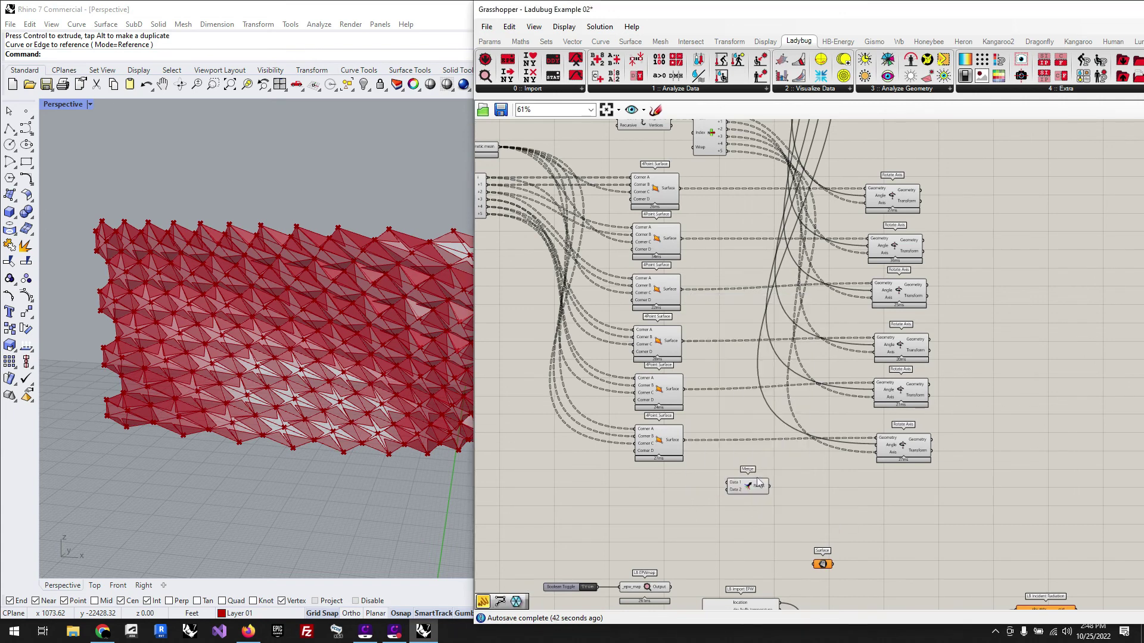
pyautogui.moveTo(748, 486); pyautogui.dragTo(735, 328)
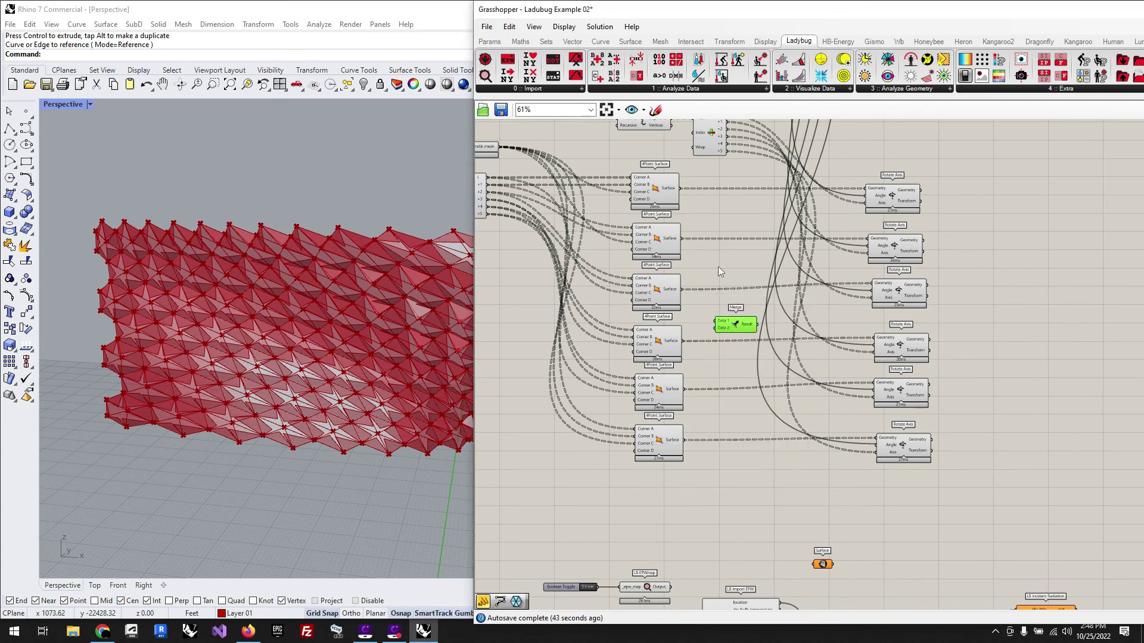
pyautogui.scroll(2, 718, 265)
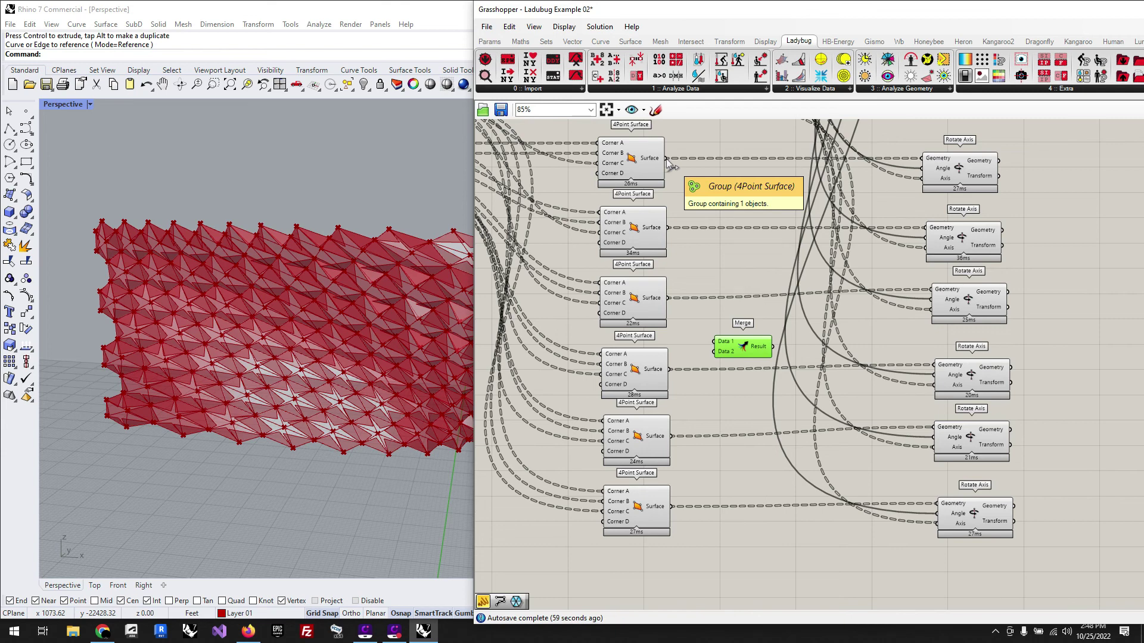
# Connect the first five 4Point Surface outputs in order to Merge inputs D1 through D5, shifting Merge to make room for the wires
pyautogui.moveTo(698, 234); pyautogui.dragTo(719, 345)
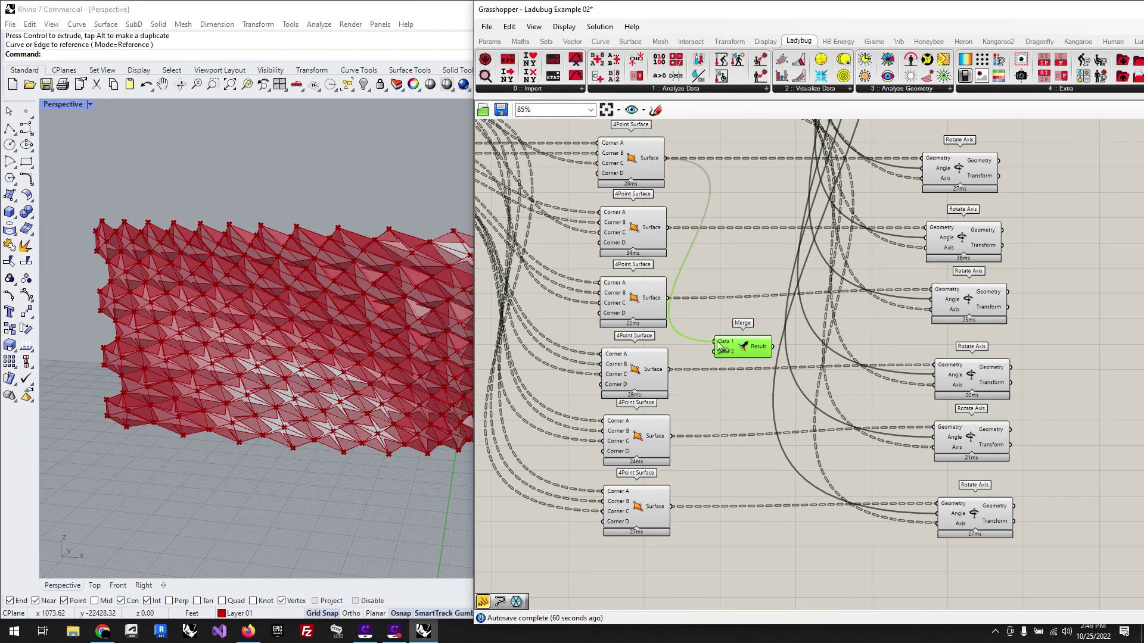
pyautogui.moveTo(719, 346); pyautogui.dragTo(767, 345)
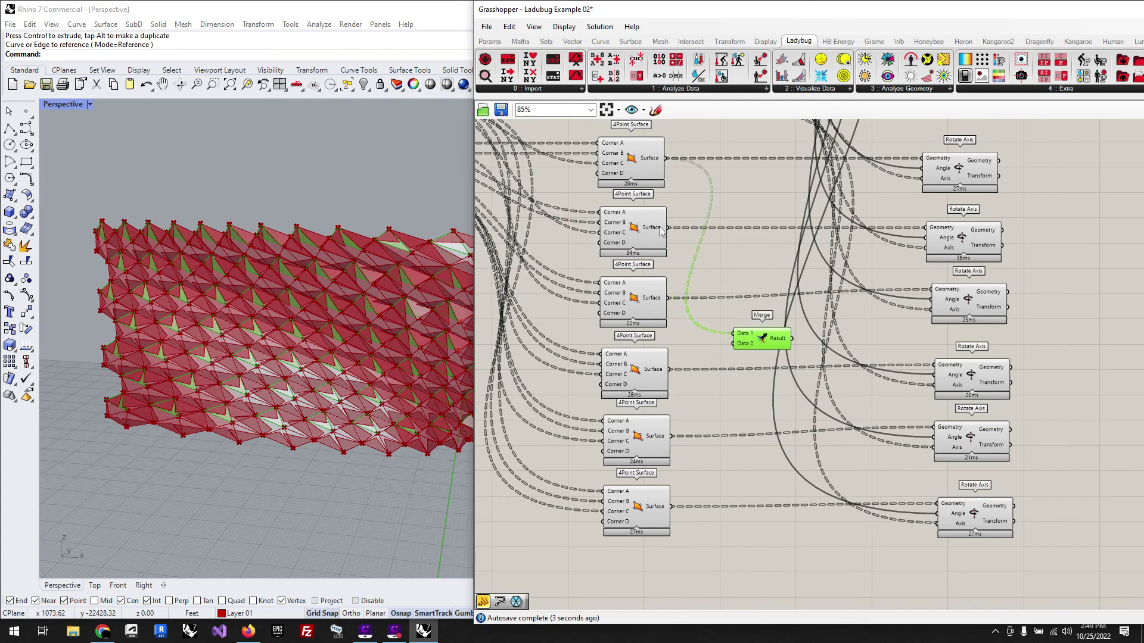
pyautogui.moveTo(670, 234); pyautogui.dragTo(738, 349)
pyautogui.moveTo(669, 298); pyautogui.dragTo(743, 349)
pyautogui.moveTo(669, 369); pyautogui.dragTo(742, 353)
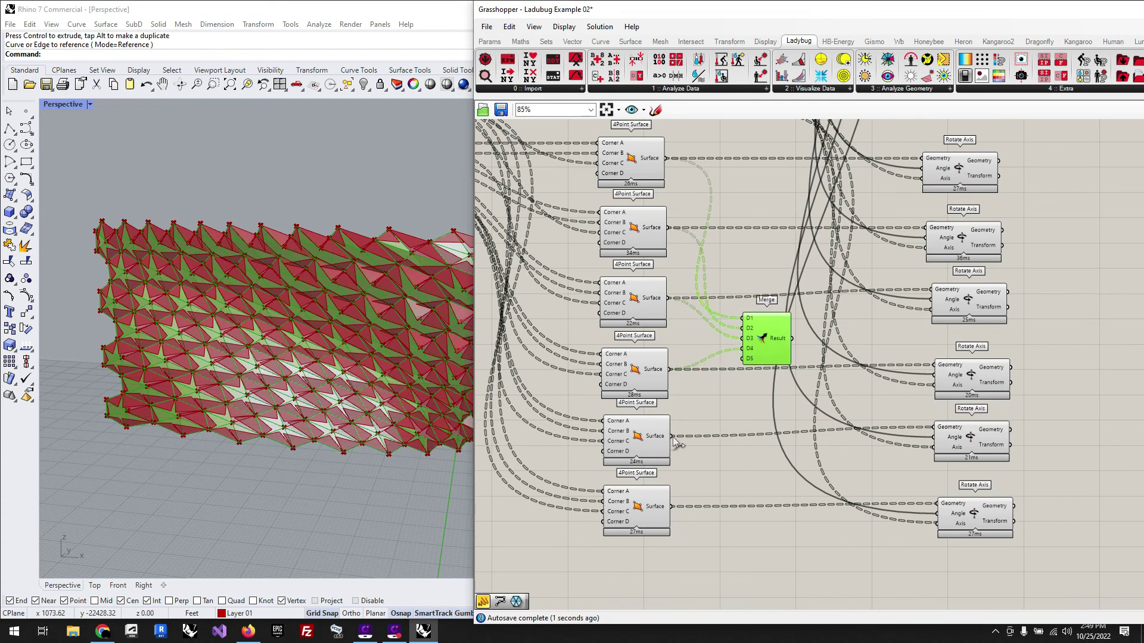
pyautogui.moveTo(672, 436); pyautogui.dragTo(760, 378)
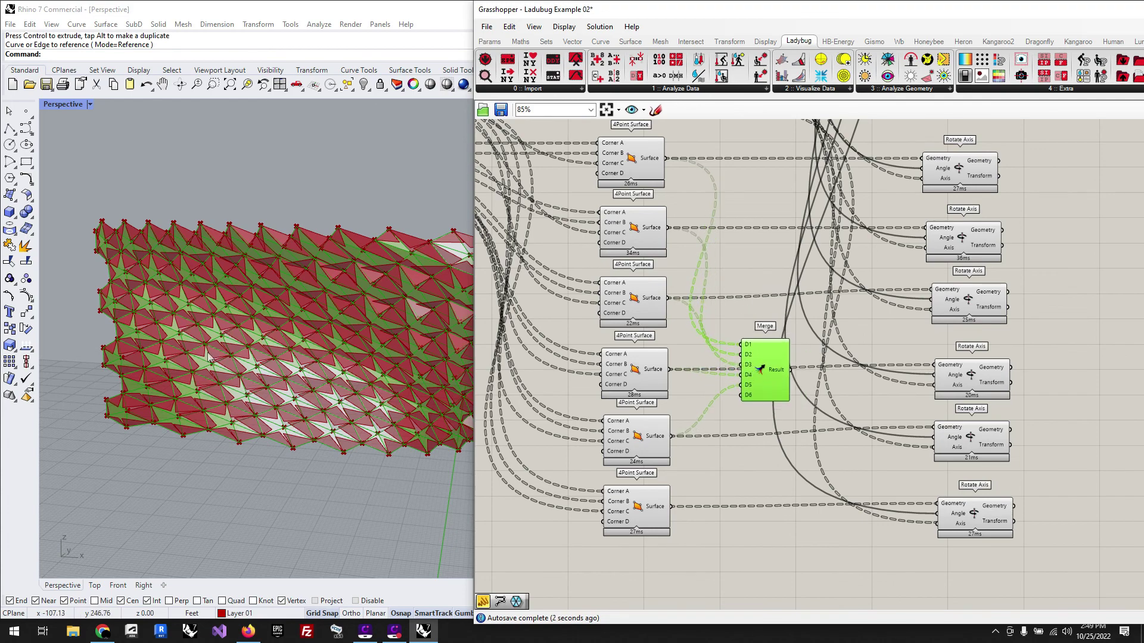
# Turn off the preview of all six Rotate Axis components
pyautogui.scroll(-2, 209, 358)
pyautogui.scroll(-2, 1000, 514)
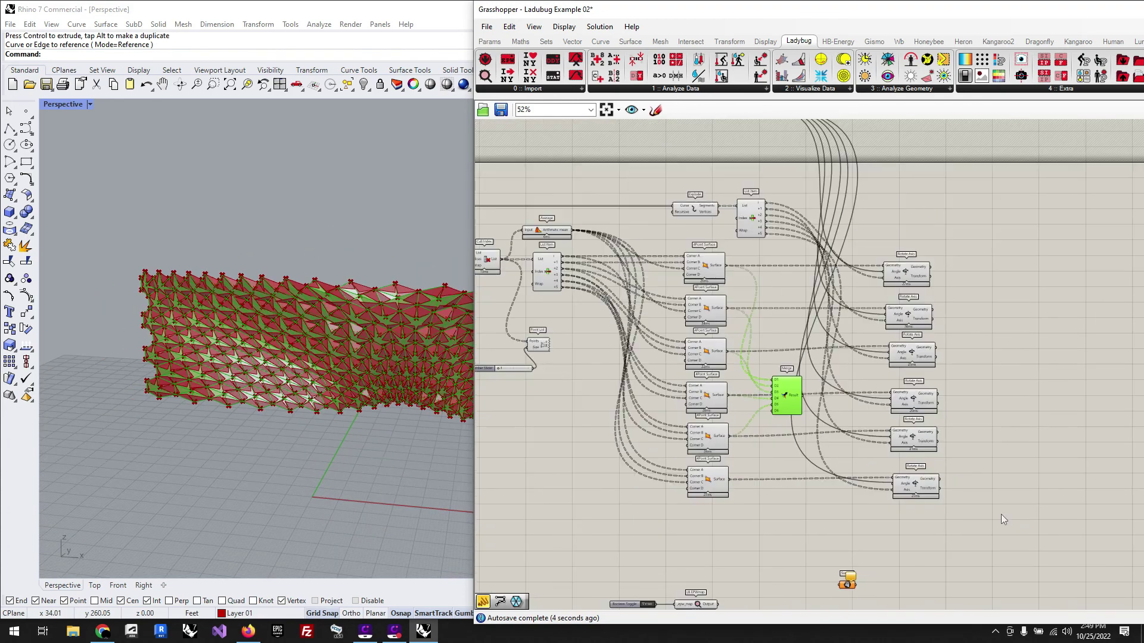
pyautogui.moveTo(1040, 530); pyautogui.dragTo(897, 239)
pyautogui.middleClick(897, 238)
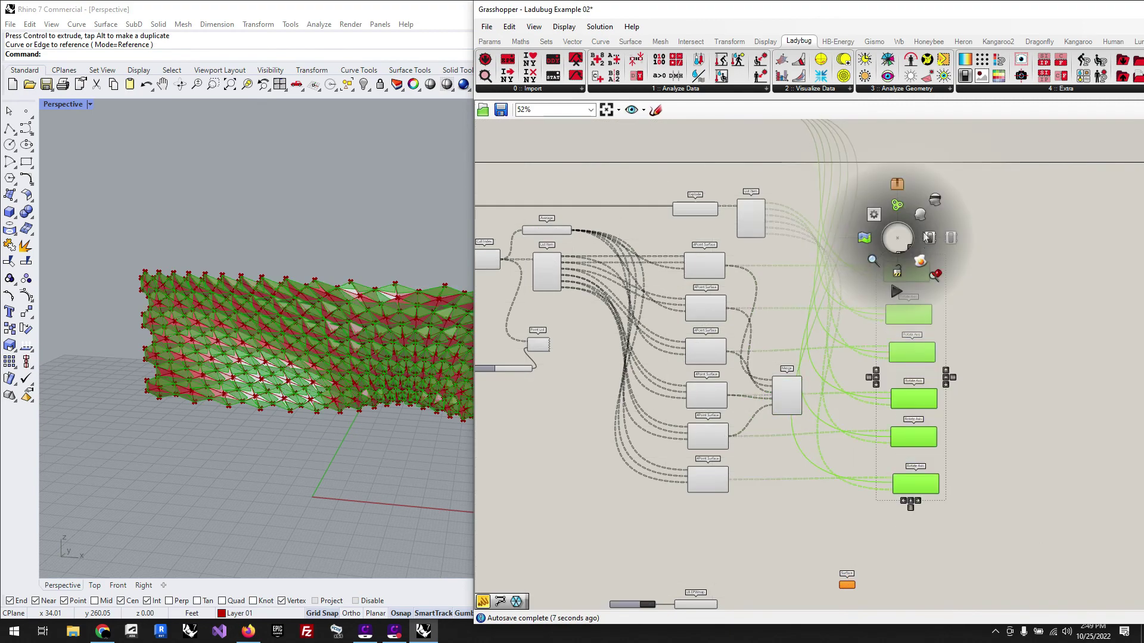
pyautogui.click(1027, 281)
# Move the Merge component below the 4Point Surface column, just above the Ladybug components
pyautogui.click(784, 401)
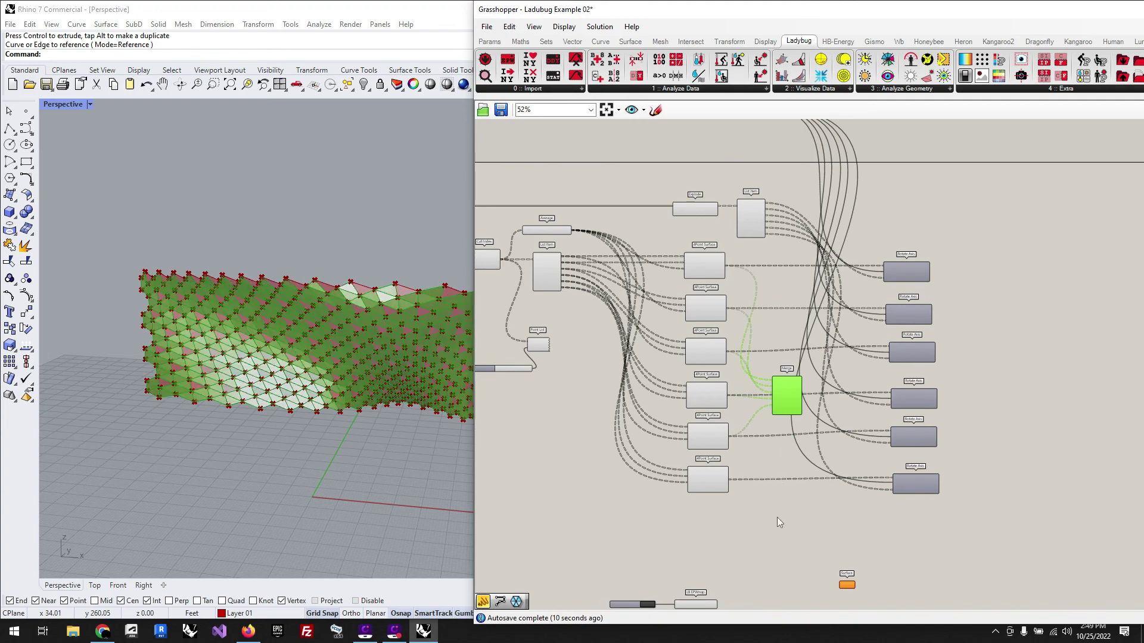
pyautogui.moveTo(777, 517); pyautogui.dragTo(761, 552)
pyautogui.scroll(-5, 737, 402)
pyautogui.scroll(2, 759, 478)
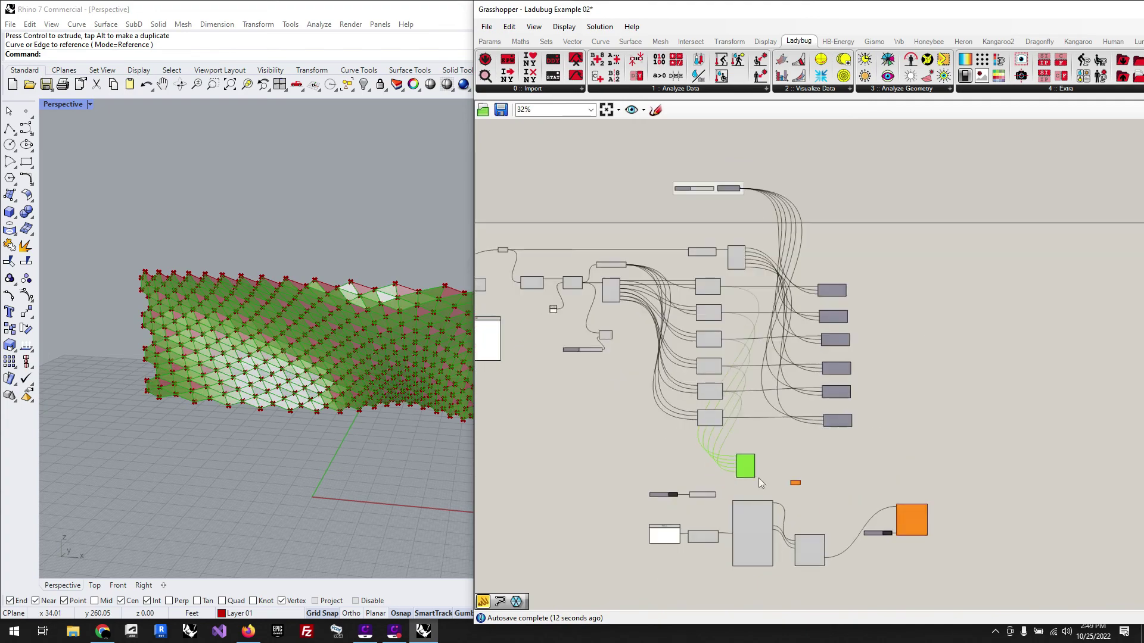
# Inspect the Merge result in a temporary Panel, and delete the panel
pyautogui.scroll(4, 757, 476)
pyautogui.click(806, 442)
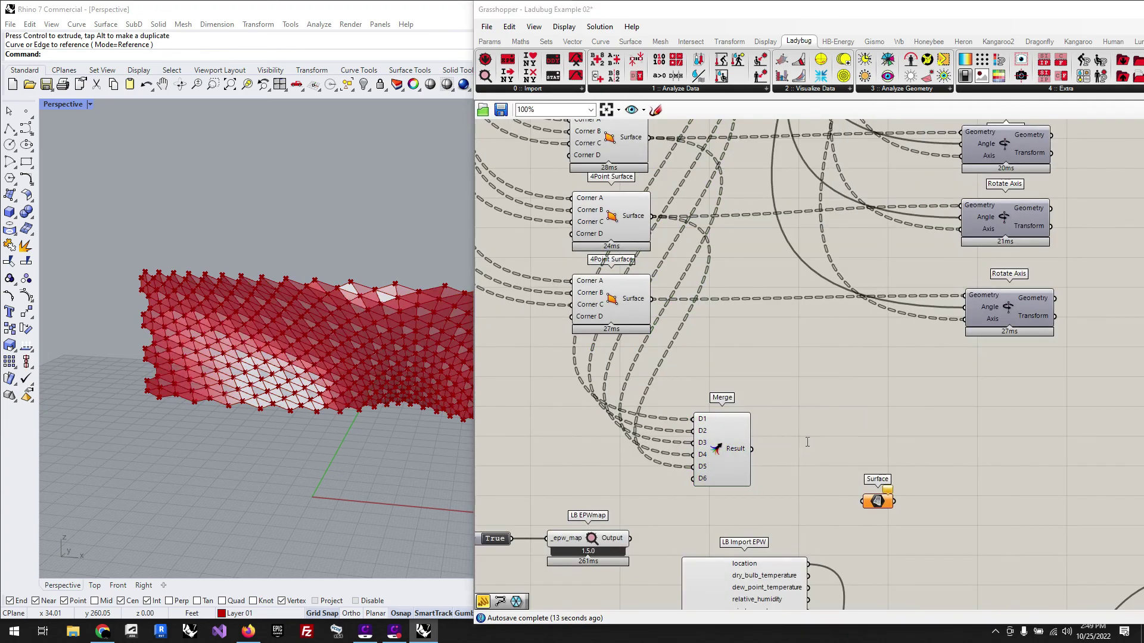
pyautogui.write('//')
pyautogui.press('Return')
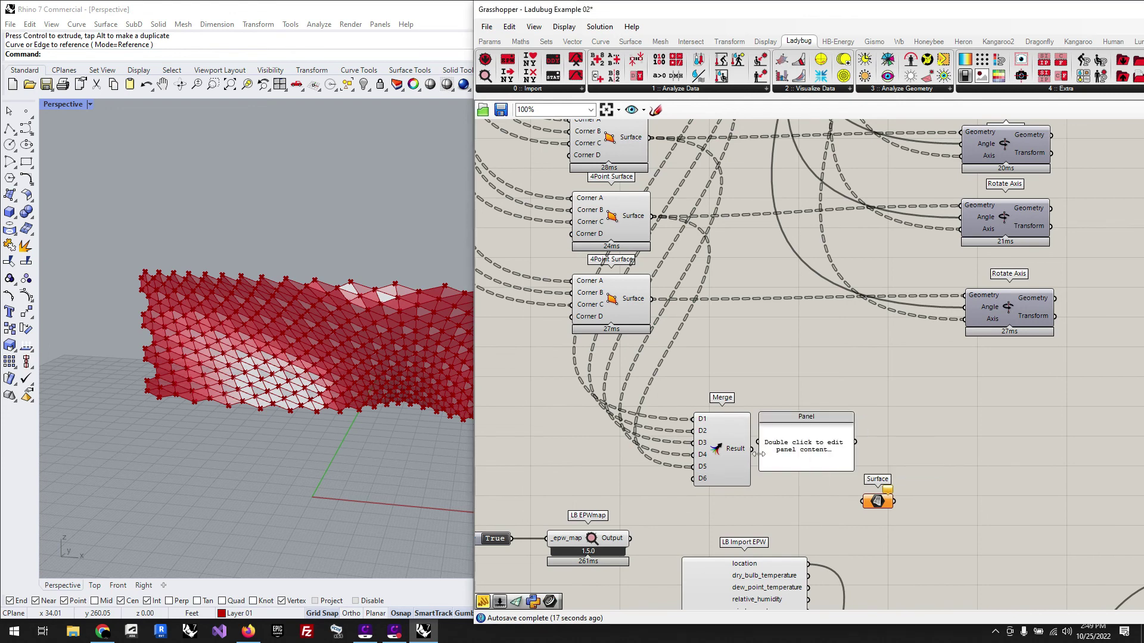
pyautogui.moveTo(819, 429); pyautogui.dragTo(898, 386)
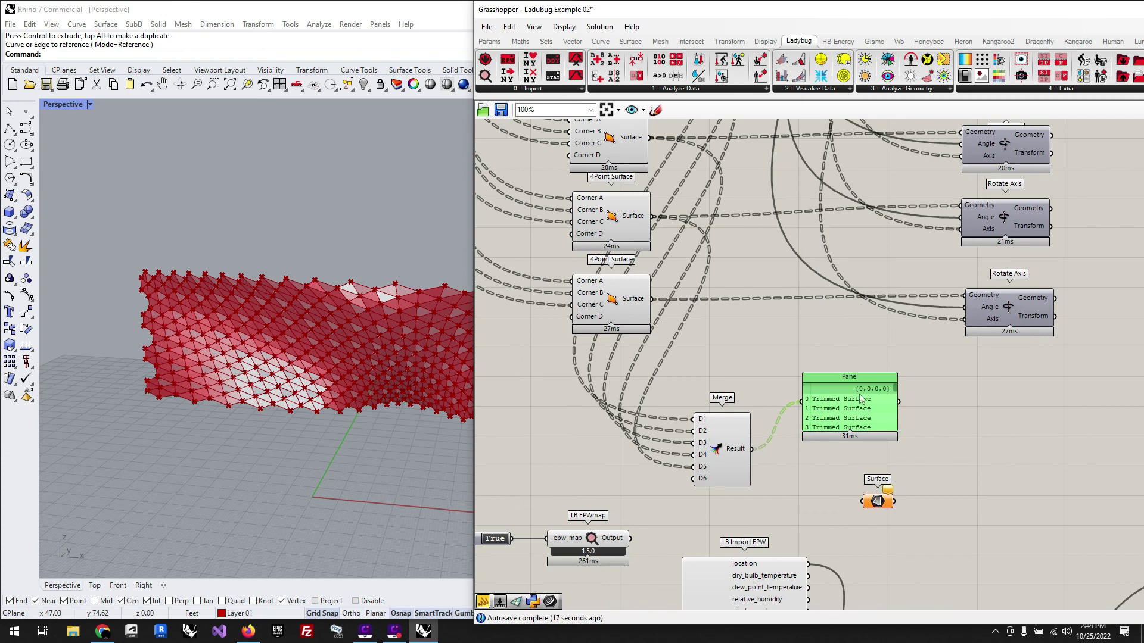
pyautogui.press('Delete')
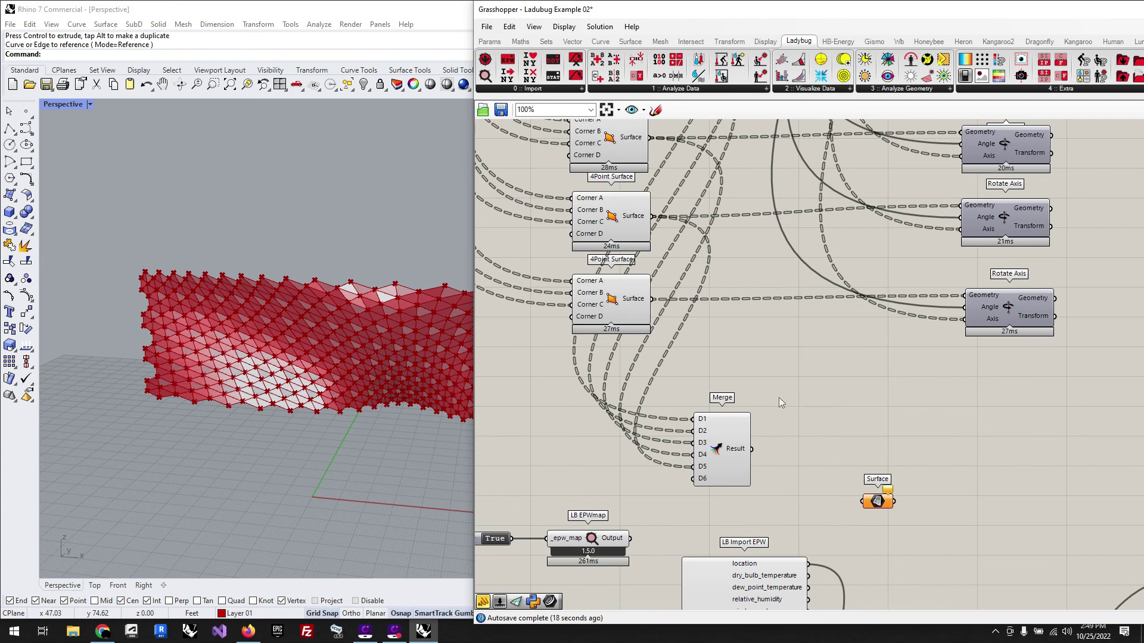
# Reposition Merge, connect the last 4Point Surface's output to its D6 input and remove the unused D7 input
pyautogui.moveTo(716, 457); pyautogui.dragTo(791, 410)
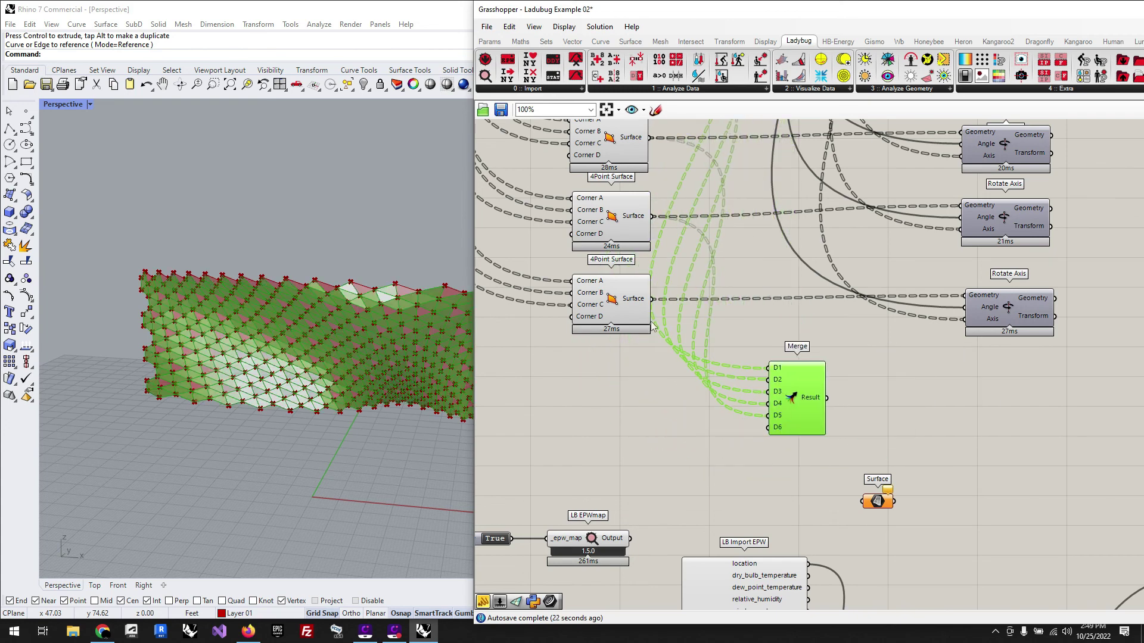
pyautogui.moveTo(652, 299); pyautogui.dragTo(768, 427)
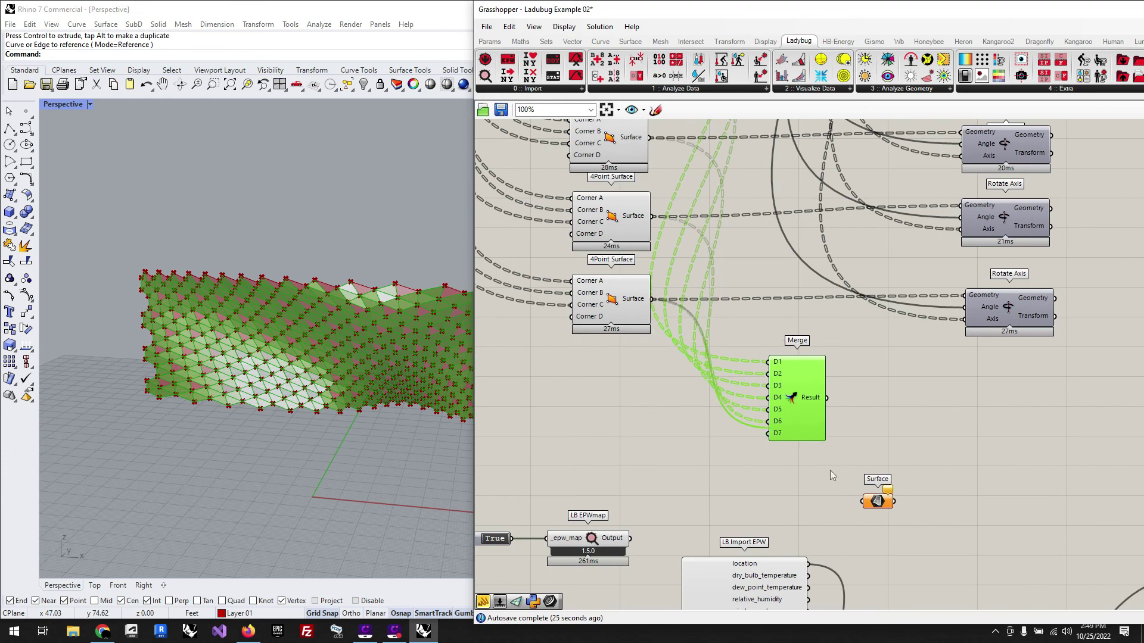
pyautogui.scroll(5, 782, 459)
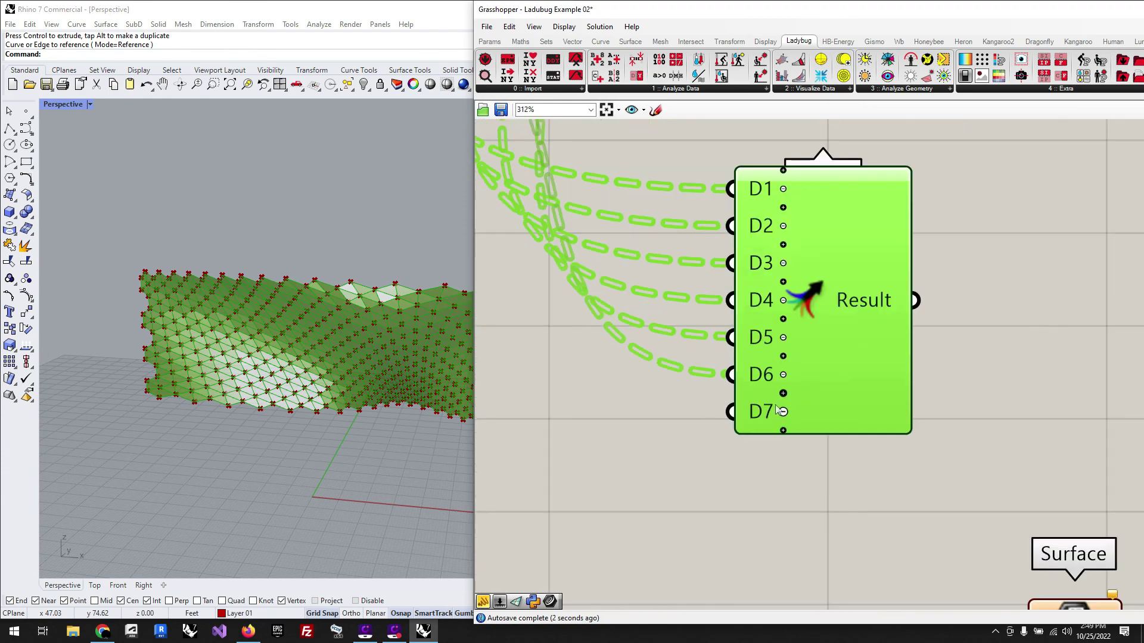
pyautogui.click(782, 411)
pyautogui.click(642, 494)
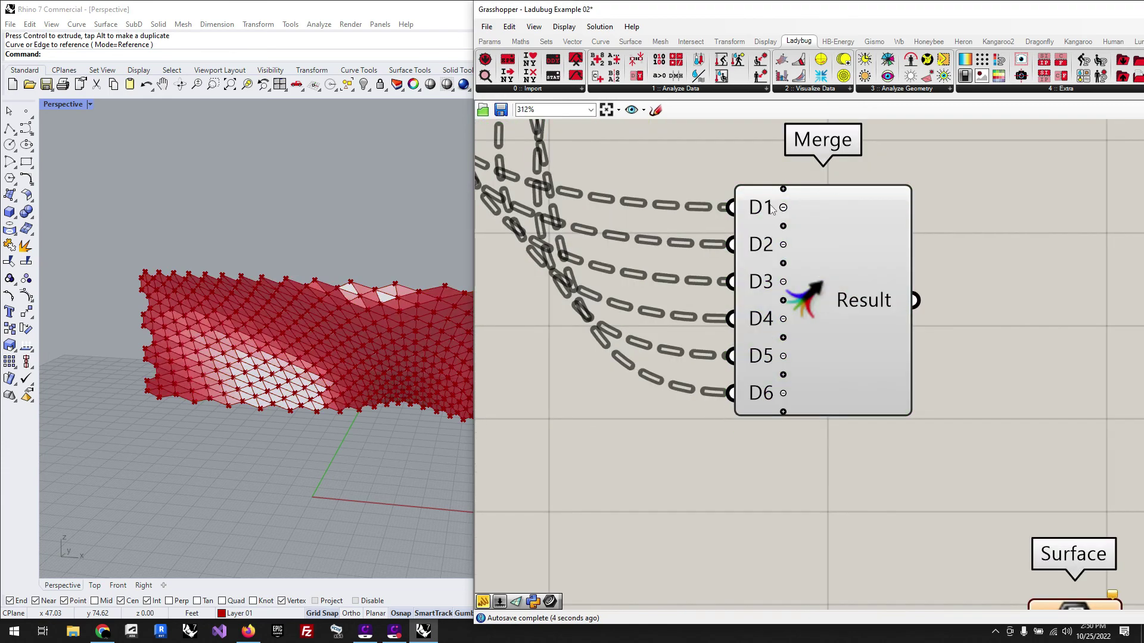
pyautogui.moveTo(770, 211)
pyautogui.scroll(-5, 666, 297)
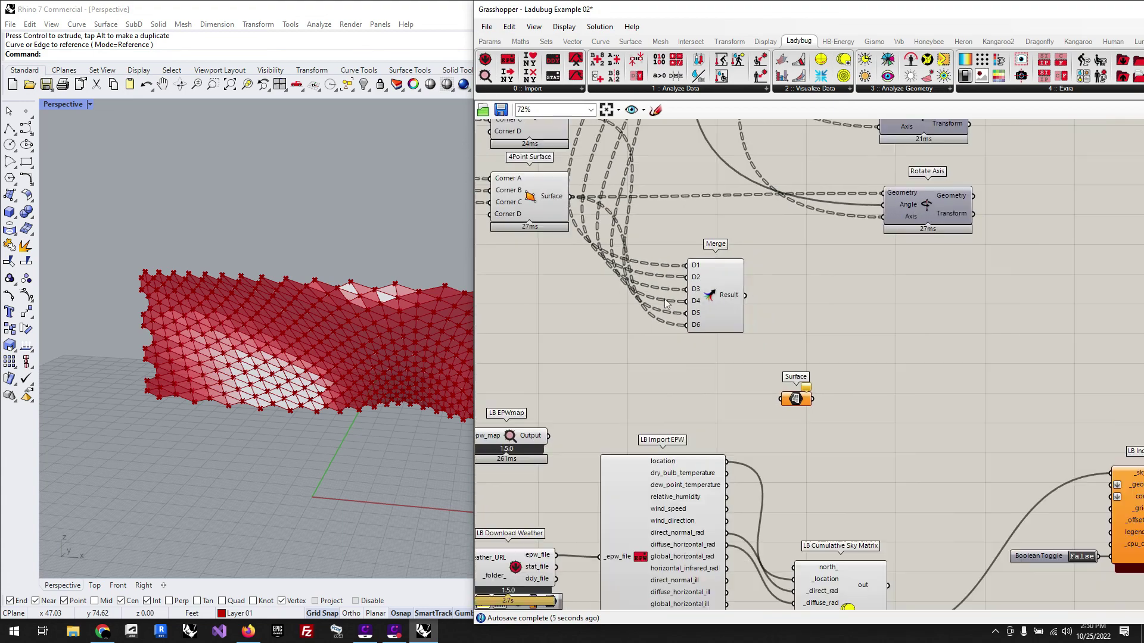
# Connect the Merge result to the Surface parameter and feed that parameter into the _geometry input of LB Incident Radiation
pyautogui.click(709, 284)
pyautogui.moveTo(709, 284); pyautogui.dragTo(1101, 466)
pyautogui.click(788, 381)
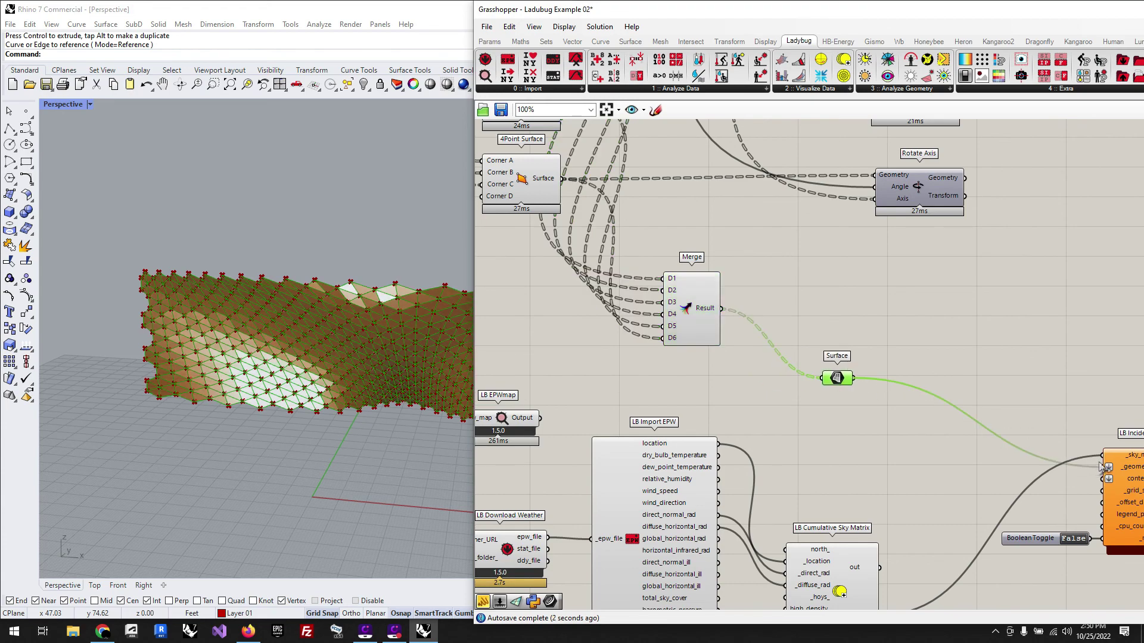
pyautogui.click(856, 438)
pyautogui.scroll(-3, 709, 373)
pyautogui.scroll(3, 953, 426)
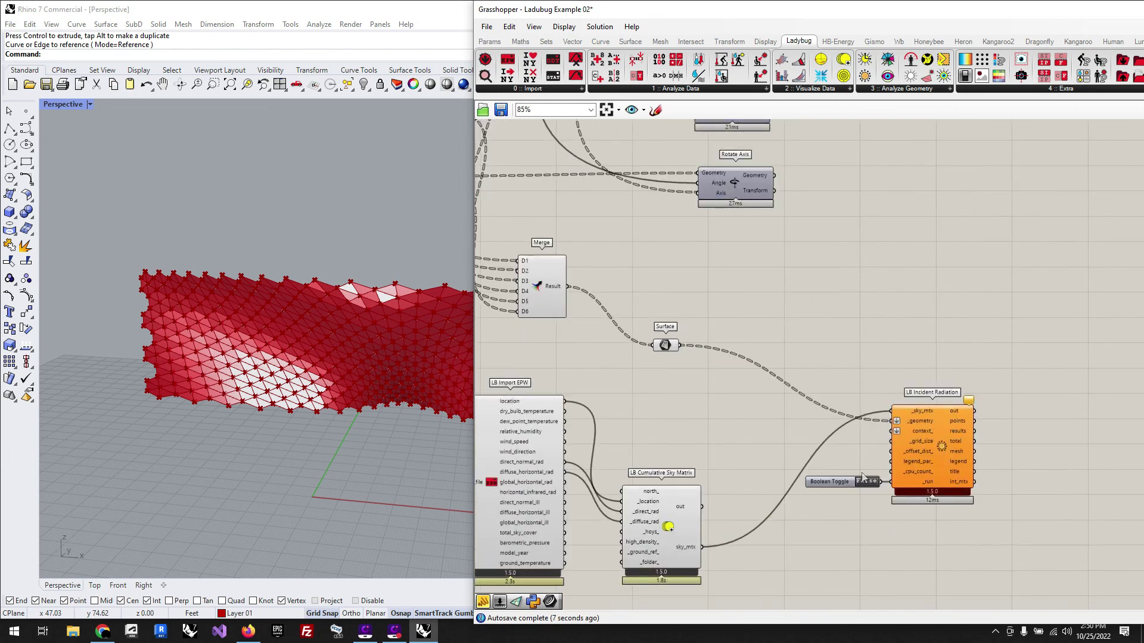
# Move the LB Incident Radiation component slightly farther away from the Boolean Toggle
pyautogui.moveTo(944, 456); pyautogui.dragTo(971, 455)
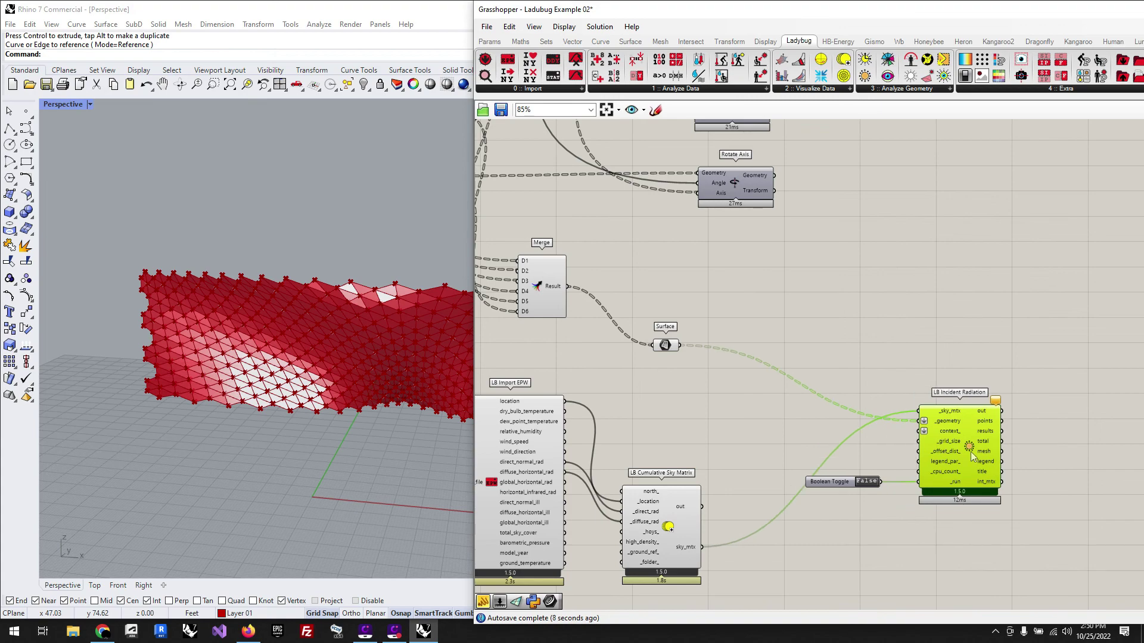
pyautogui.click(888, 573)
pyautogui.scroll(-4, 878, 345)
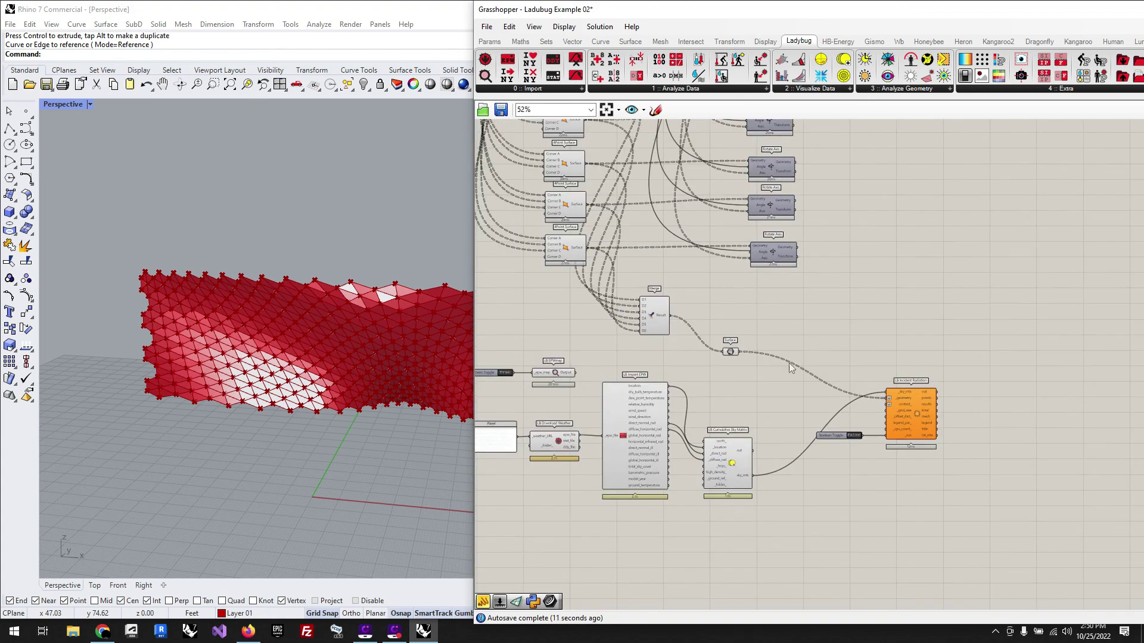
# Lower the Surface parameter between Merge and LB Incident Radiation, and turn off its preview
pyautogui.scroll(-3, 825, 360)
pyautogui.scroll(3, 803, 485)
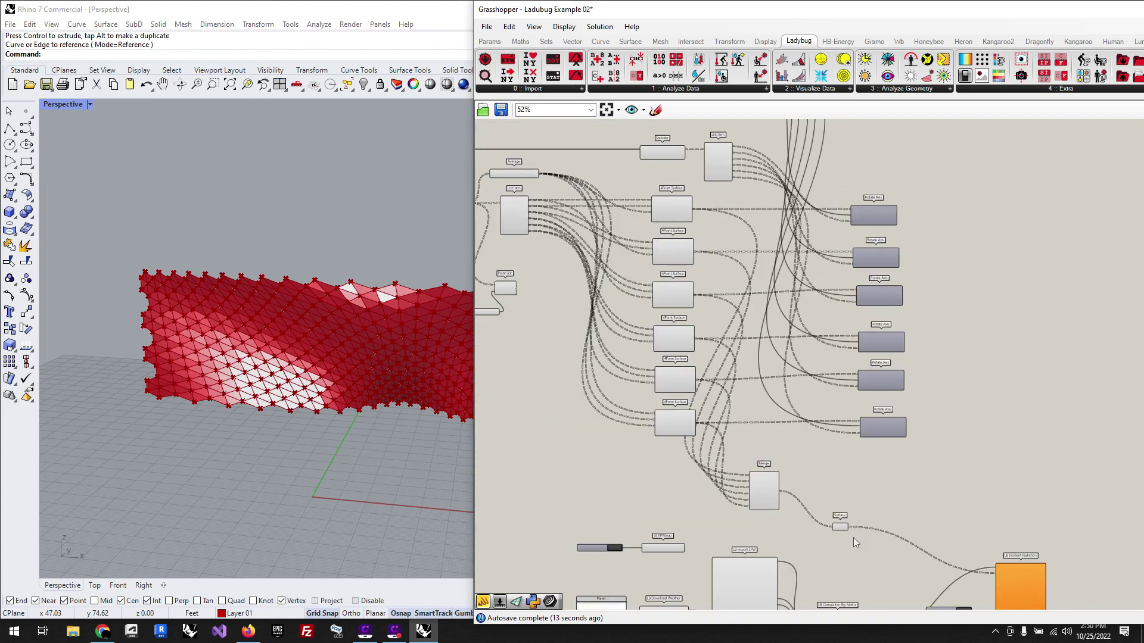
pyautogui.moveTo(834, 525)
pyautogui.mouseDown()
pyautogui.moveTo(847, 560)
pyautogui.moveTo(828, 546)
pyautogui.mouseUp()
pyautogui.click(863, 559)
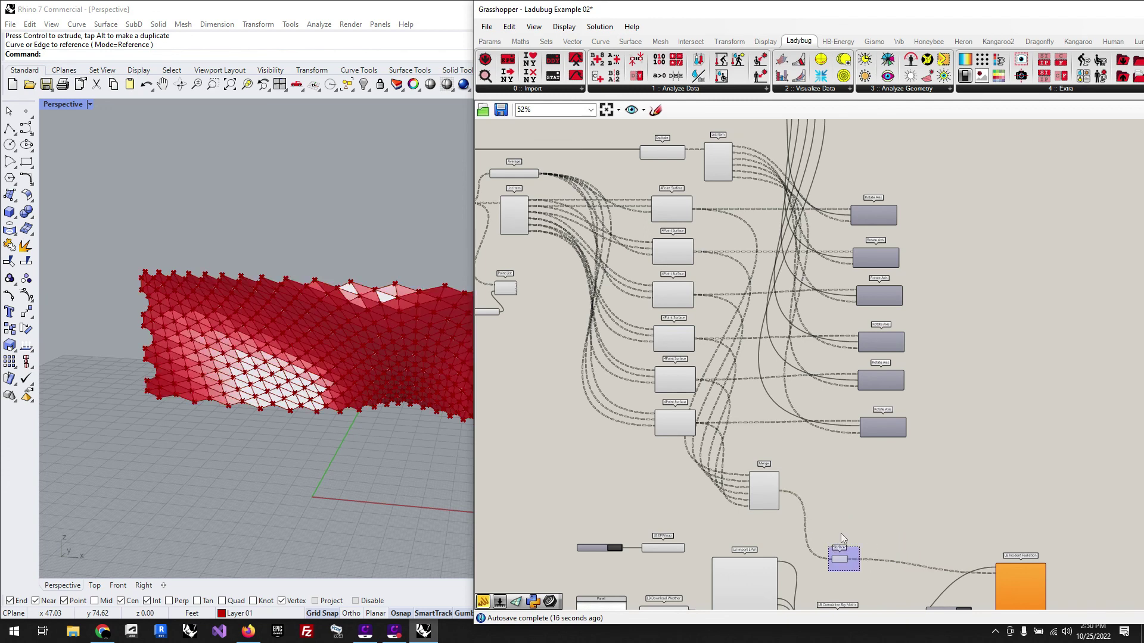
pyautogui.middleClick(843, 515)
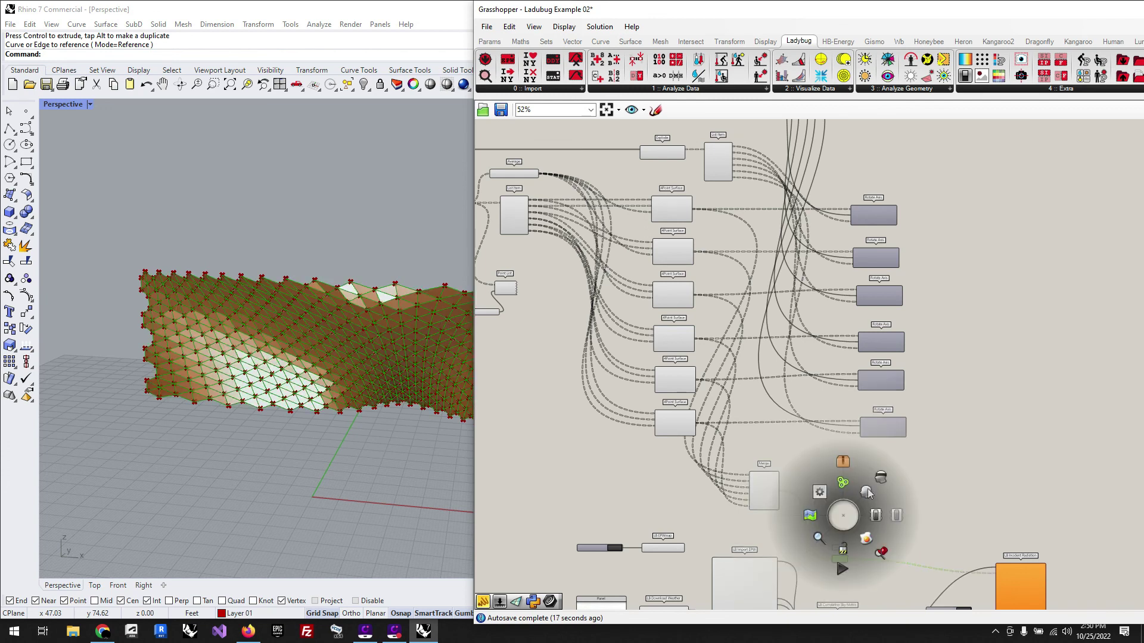
pyautogui.click(787, 524)
# Turn off the preview of the six 4Point Surface components, Merge and the two components above the surface column
pyautogui.moveTo(786, 524); pyautogui.dragTo(628, 133)
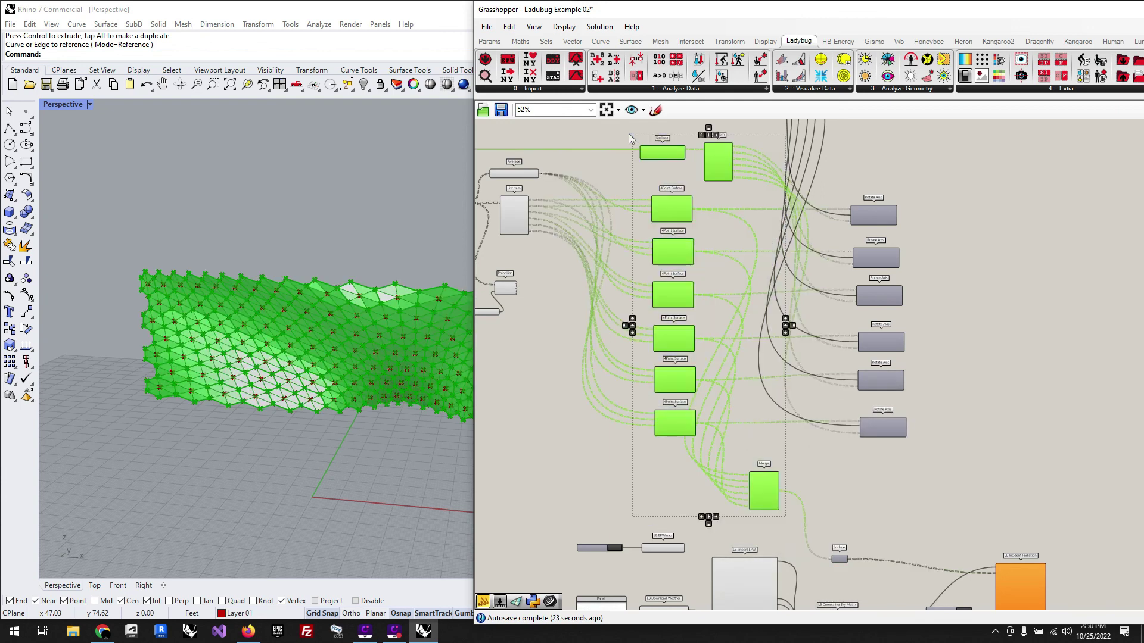
pyautogui.middleClick(628, 133)
pyautogui.scroll(-2, 694, 483)
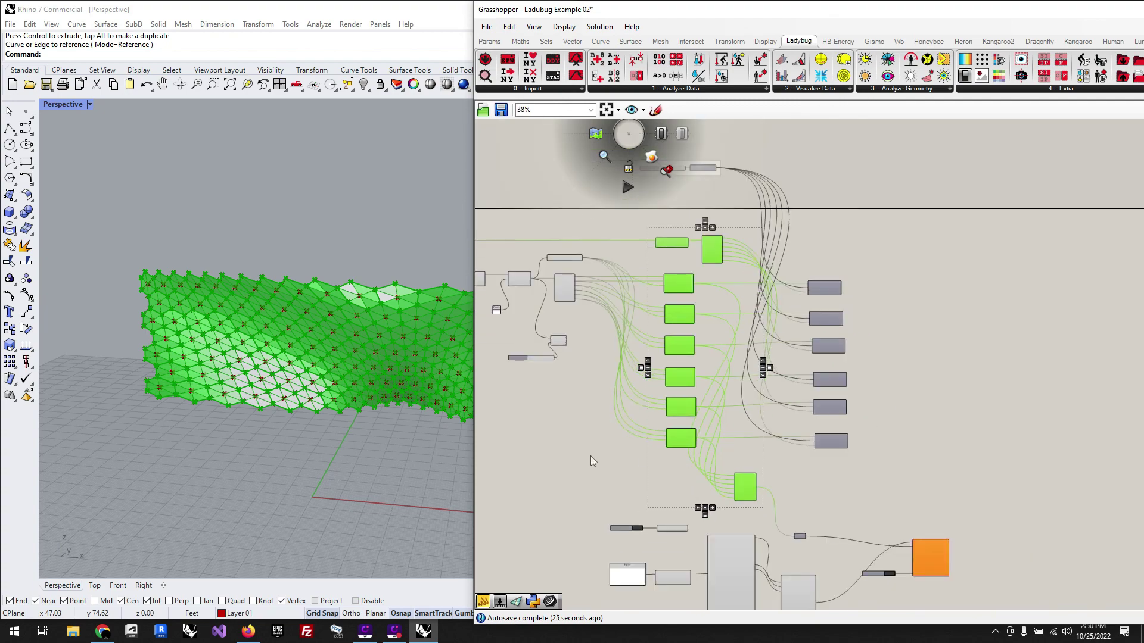
pyautogui.middleClick(682, 448)
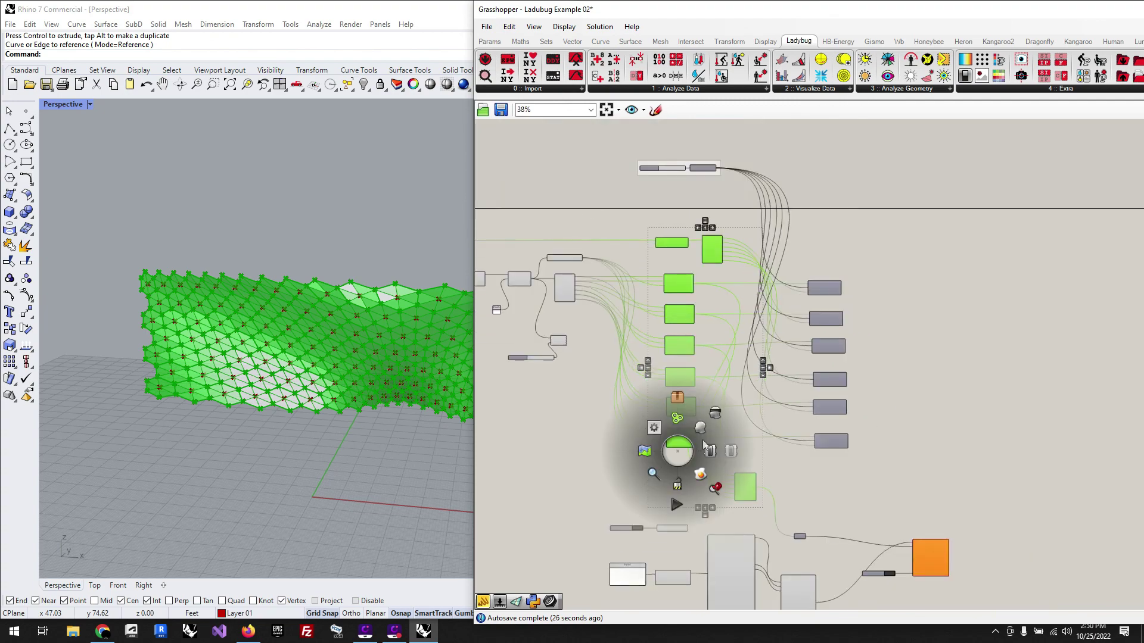
pyautogui.click(715, 412)
pyautogui.click(976, 430)
# Set the Boolean Toggle feeding the _run input of LB Incident Radiation to True
pyautogui.scroll(-2, 657, 328)
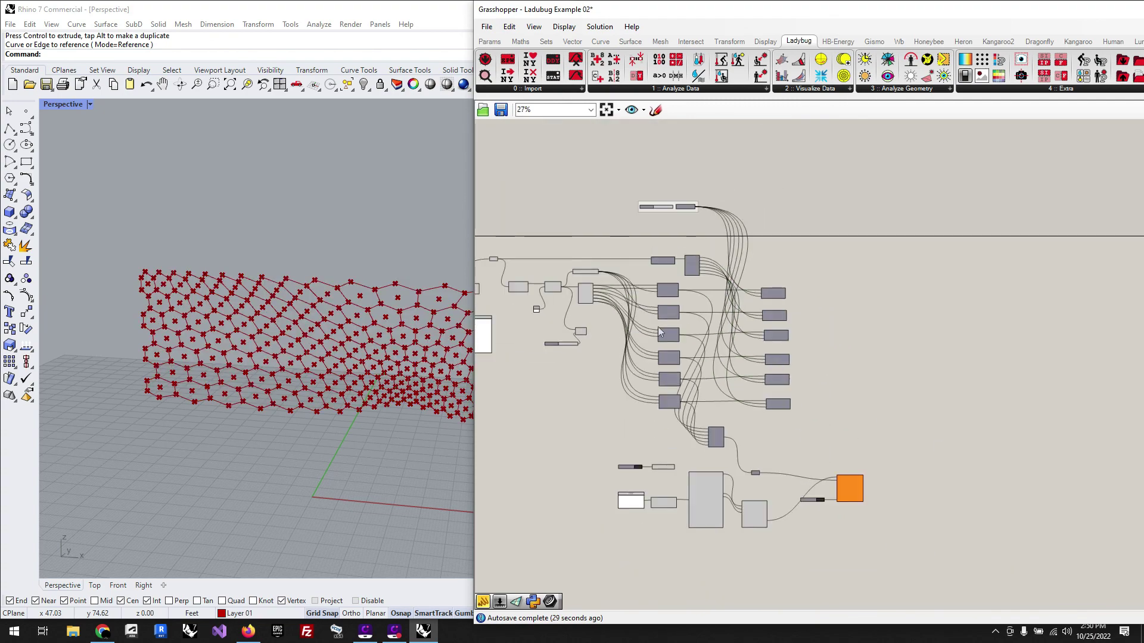
pyautogui.scroll(3, 876, 524)
pyautogui.scroll(4, 730, 481)
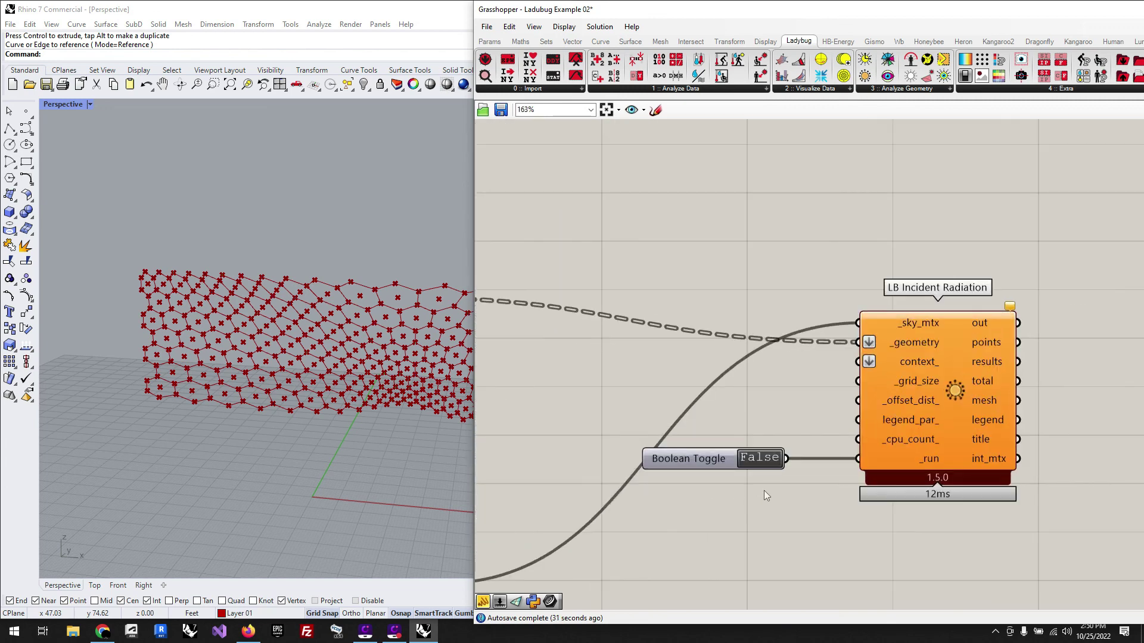
pyautogui.moveTo(903, 385)
pyautogui.doubleClick(771, 463)
pyautogui.click(911, 421)
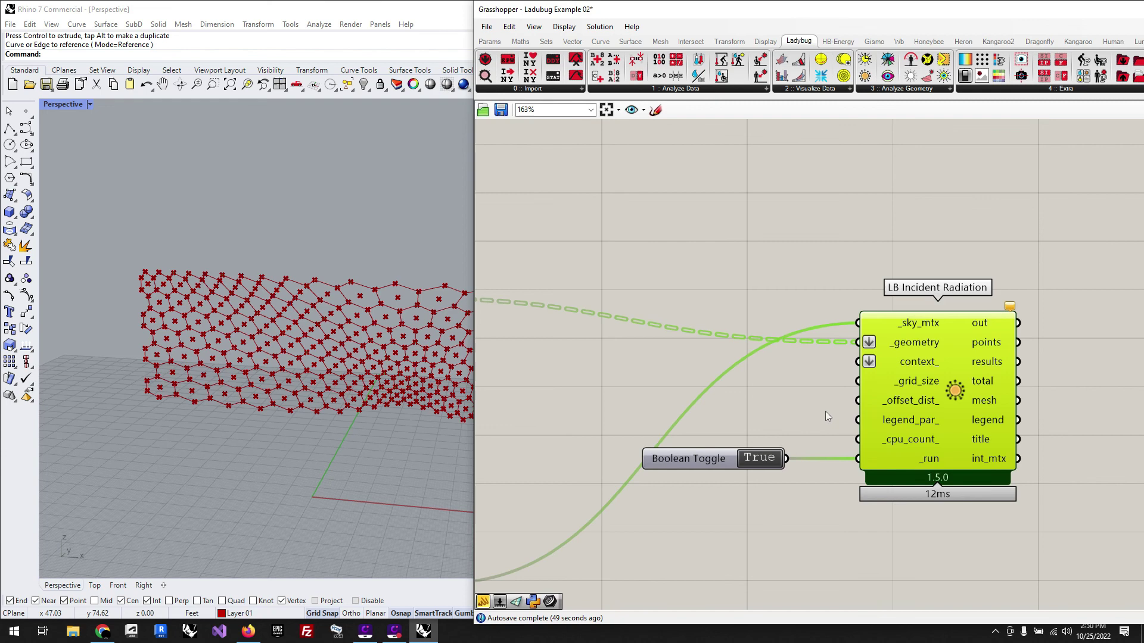
# Measure the distance across one hexagonal panel at the upper corner of the wall with the Distance command in Rhino
pyautogui.doubleClick(752, 408)
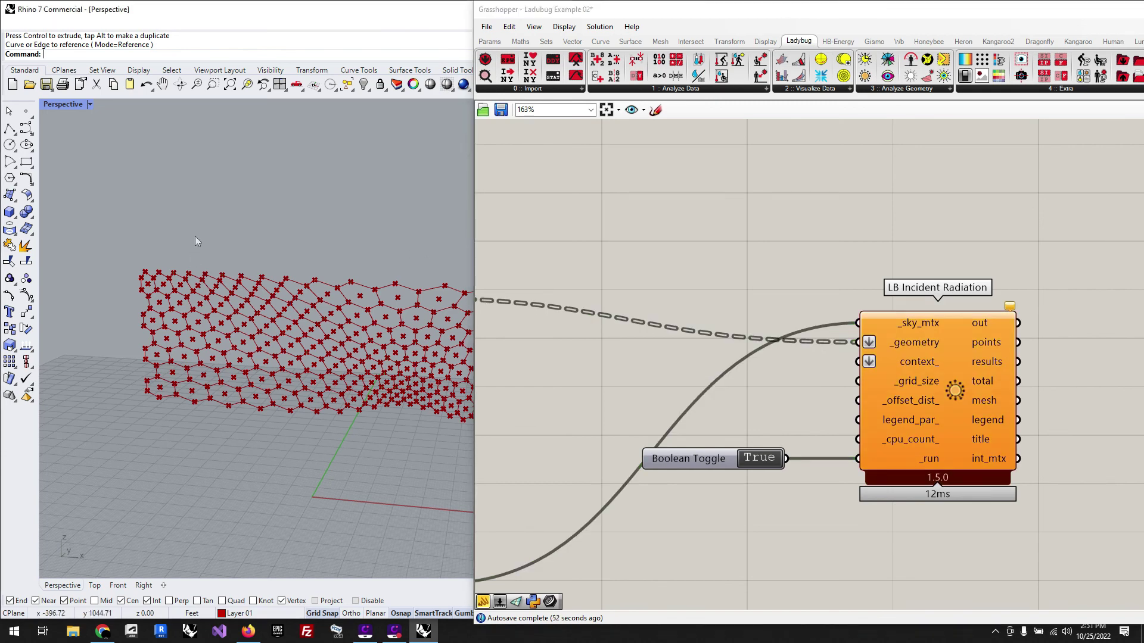
pyautogui.moveTo(160, 295); pyautogui.dragTo(148, 224, button='right')
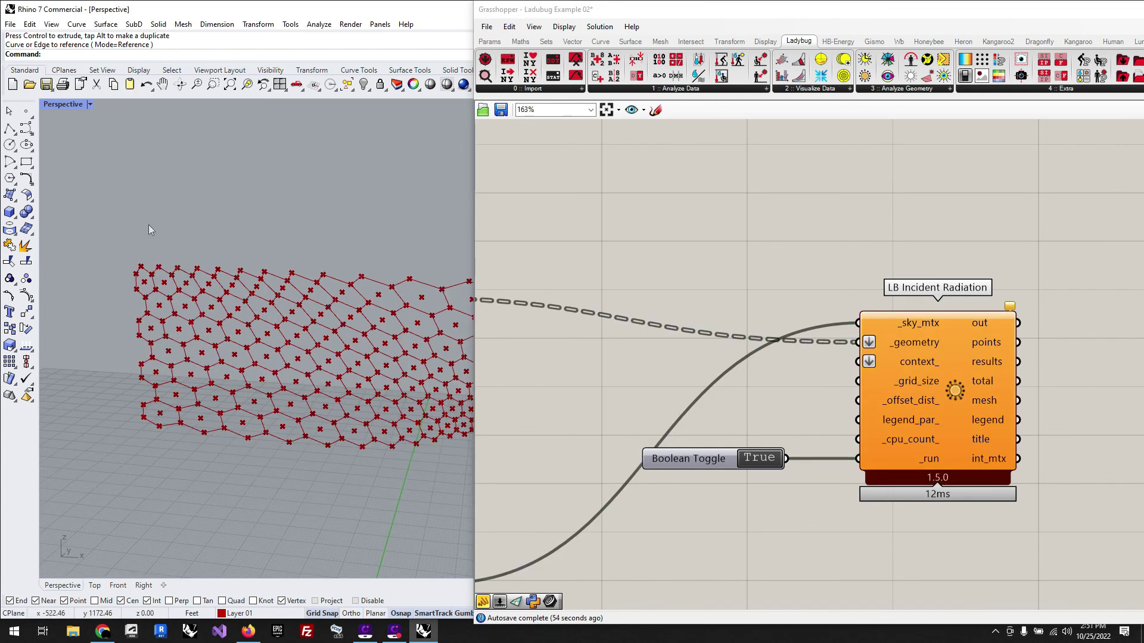
pyautogui.write('Distance')
pyautogui.press('Return')
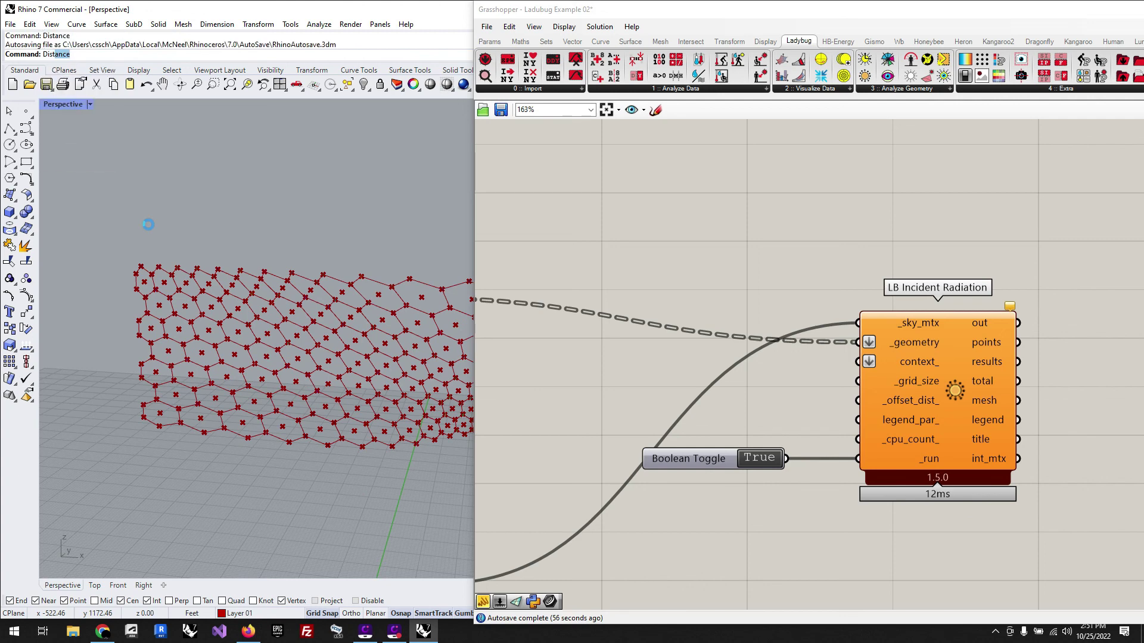
pyautogui.click(135, 286)
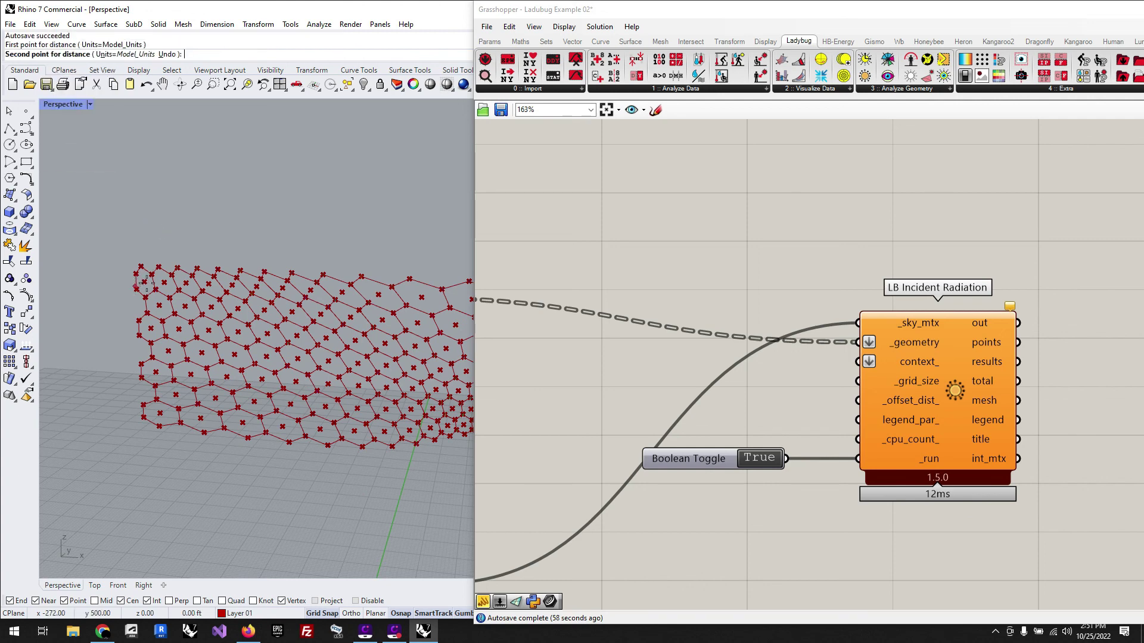
pyautogui.click(155, 287)
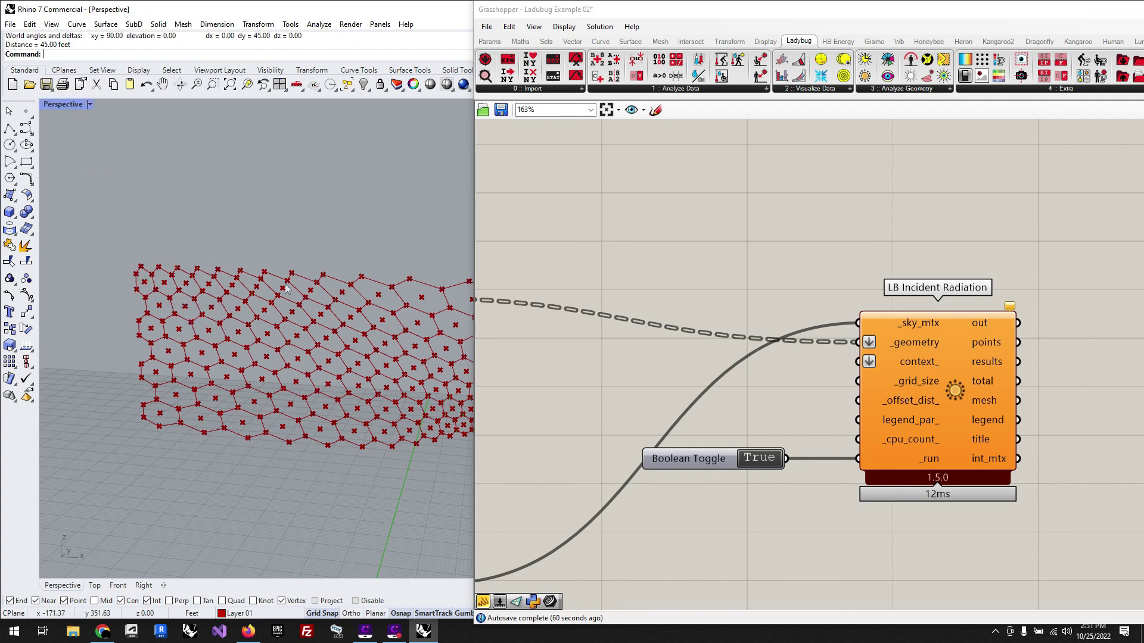
# Add a Panel containing 50 and connect it to the _grid_size input of LB Incident Radiation
pyautogui.doubleClick(769, 413)
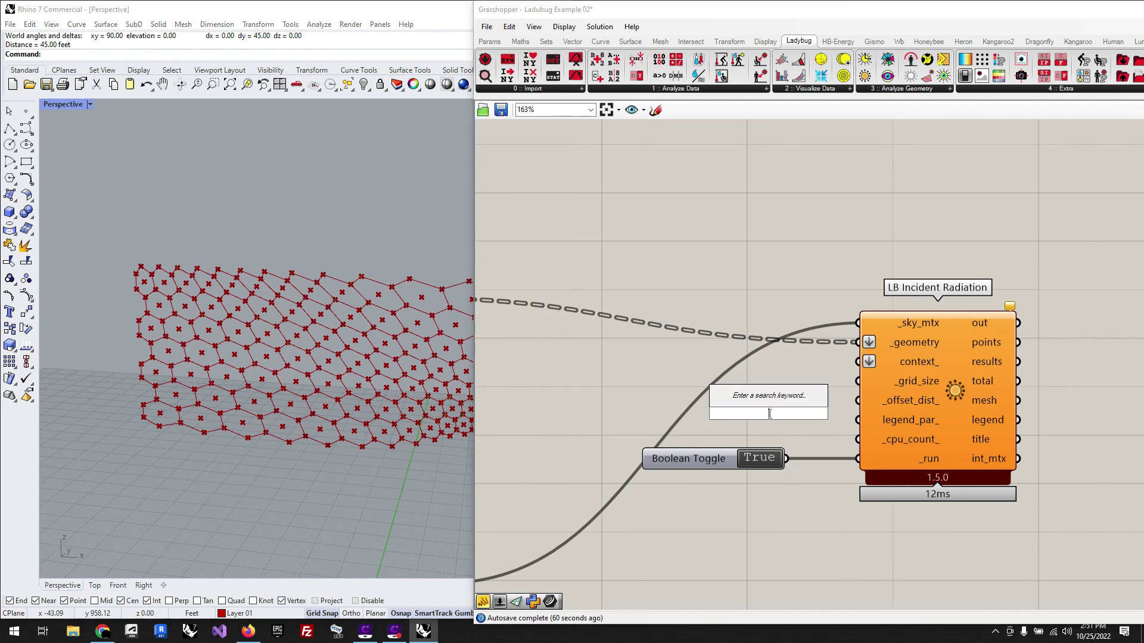
pyautogui.write('//')
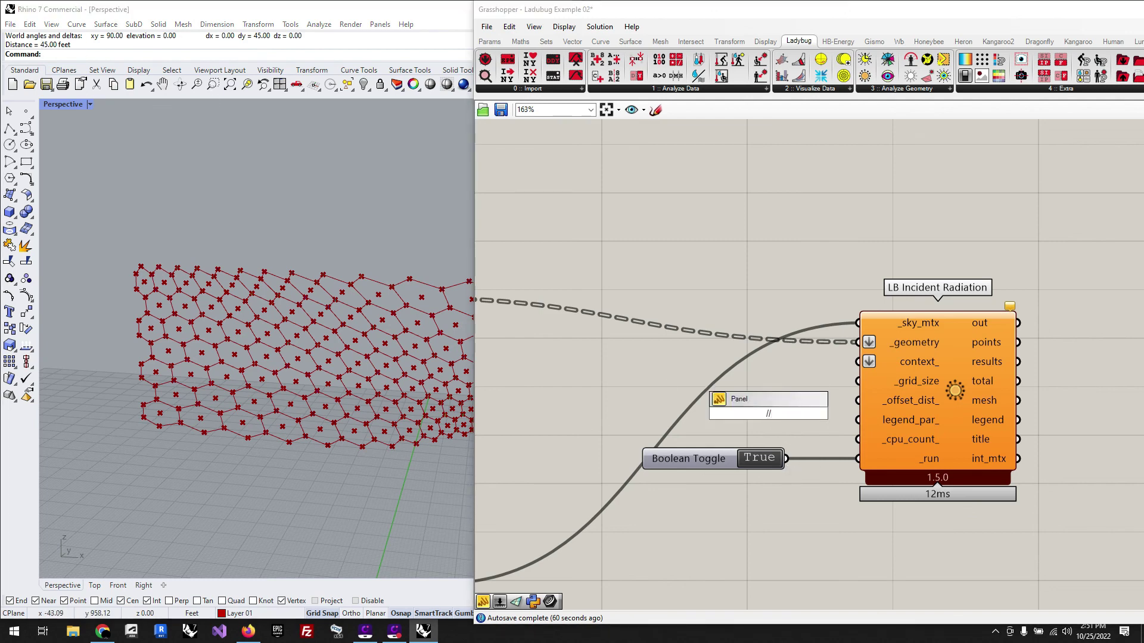
pyautogui.write('50')
pyautogui.press('Return')
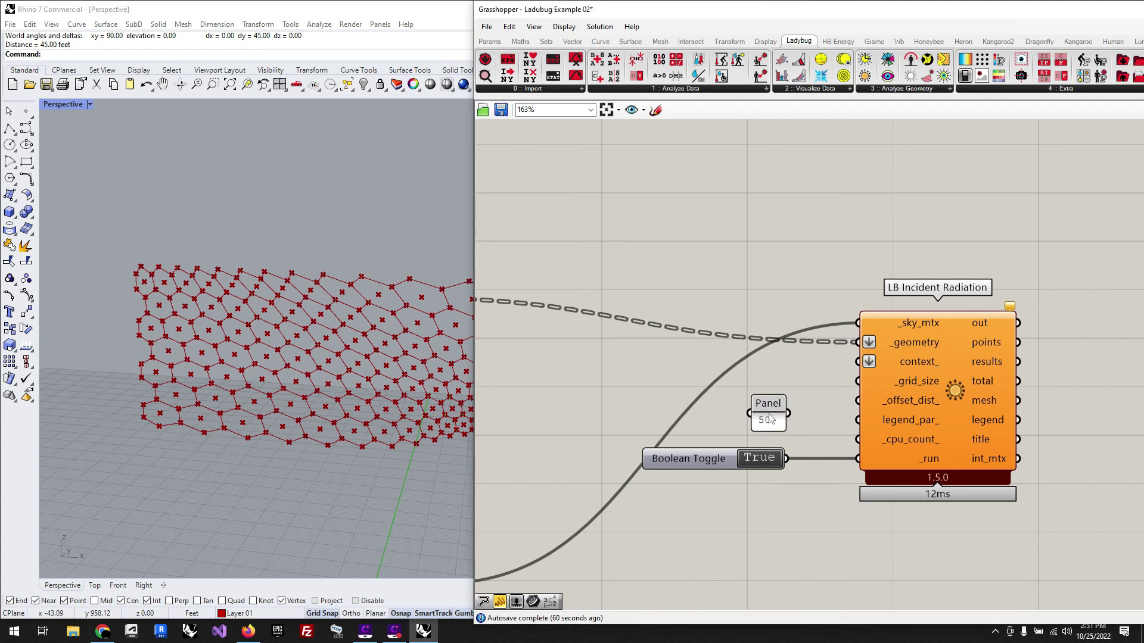
pyautogui.moveTo(789, 414); pyautogui.dragTo(856, 388)
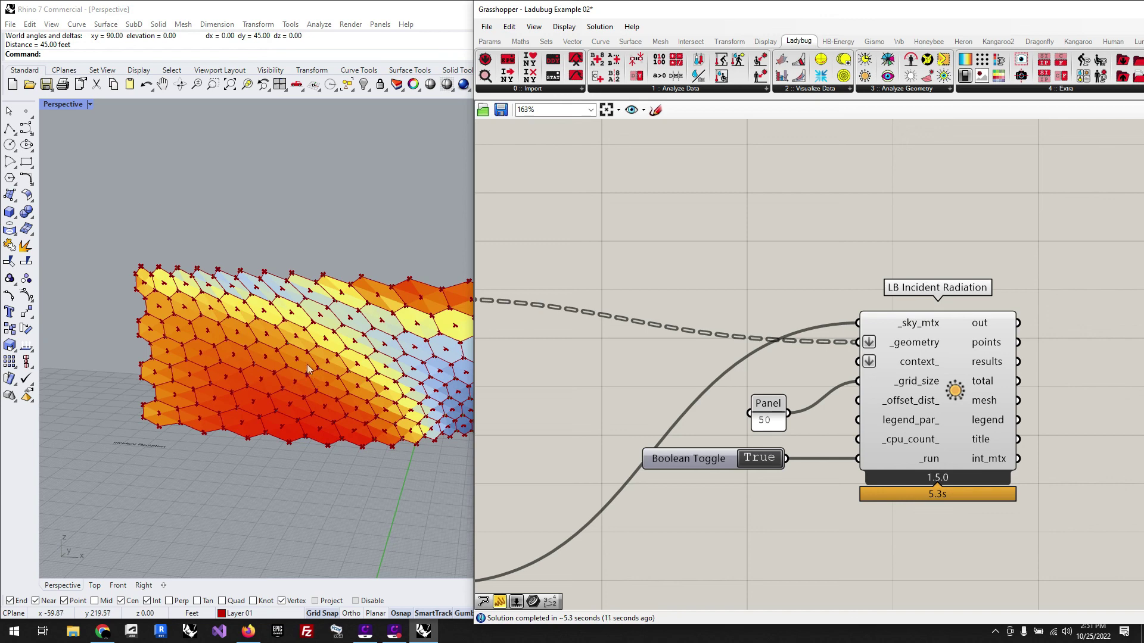
# Examine the coloured radiation mesh on the hexagonal wall in the Rhino perspective view
pyautogui.moveTo(133, 304); pyautogui.dragTo(113, 309, button='right')
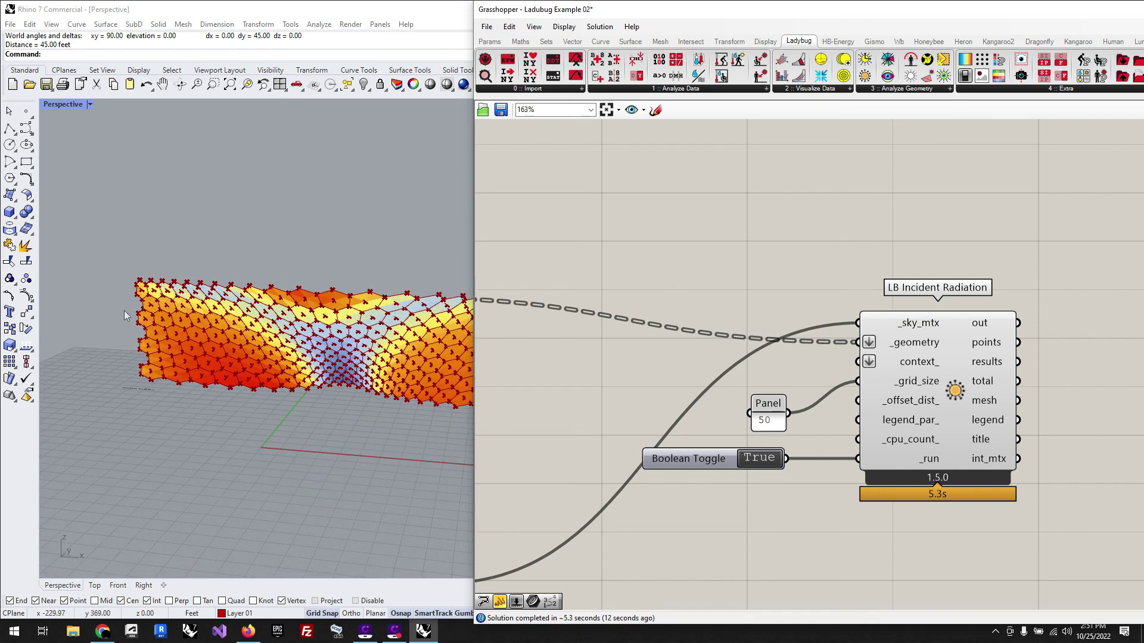
pyautogui.scroll(-5, 124, 310)
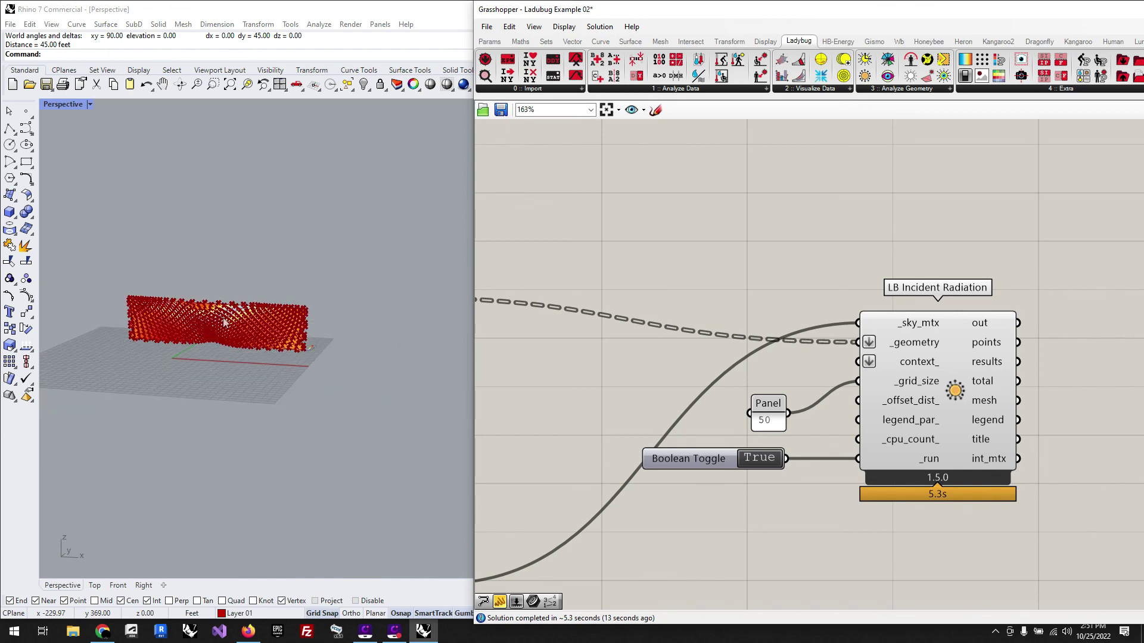
pyautogui.scroll(4, 224, 322)
pyautogui.scroll(3, 134, 322)
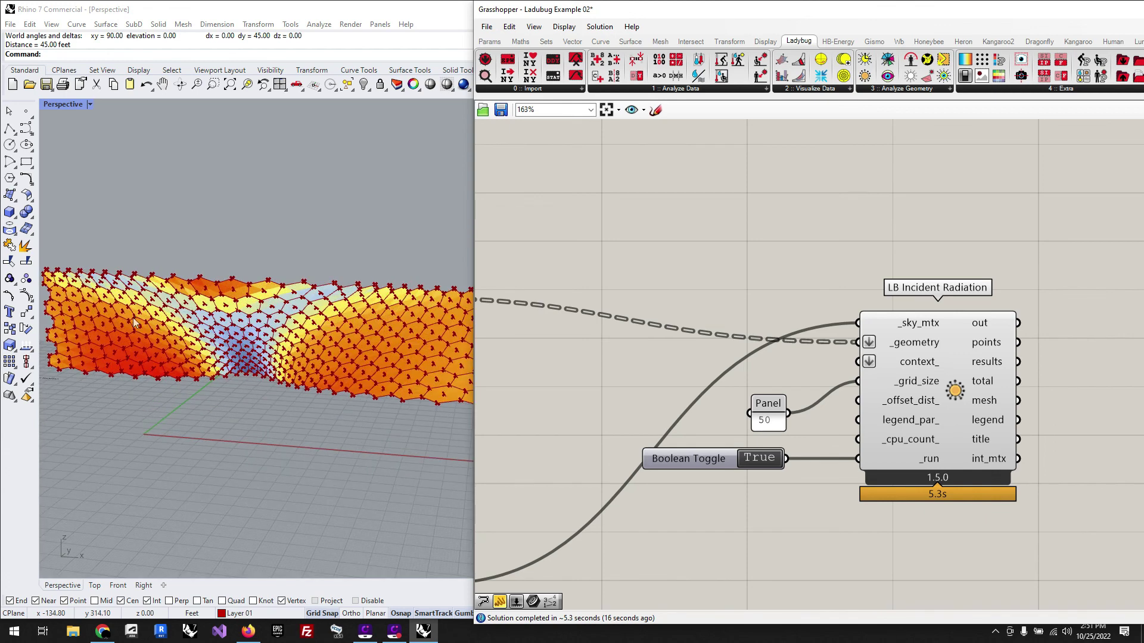
pyautogui.scroll(-2, 134, 317)
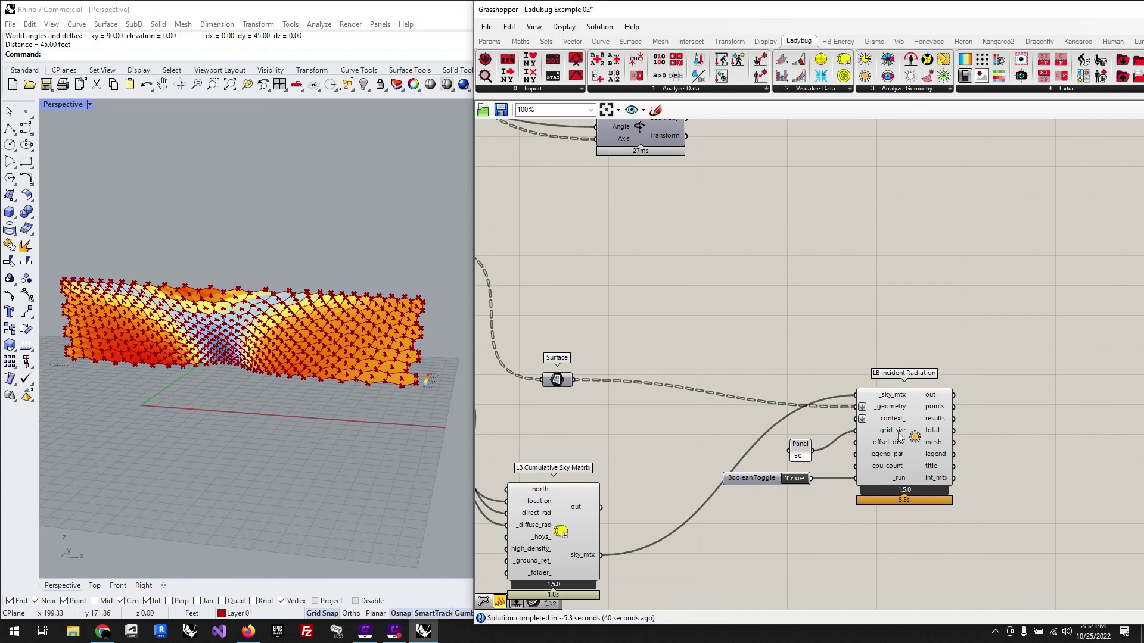
# Move LB Incident Radiation up so its _geometry input lines up with the Surface parameter
pyautogui.moveTo(899, 434); pyautogui.dragTo(893, 407)
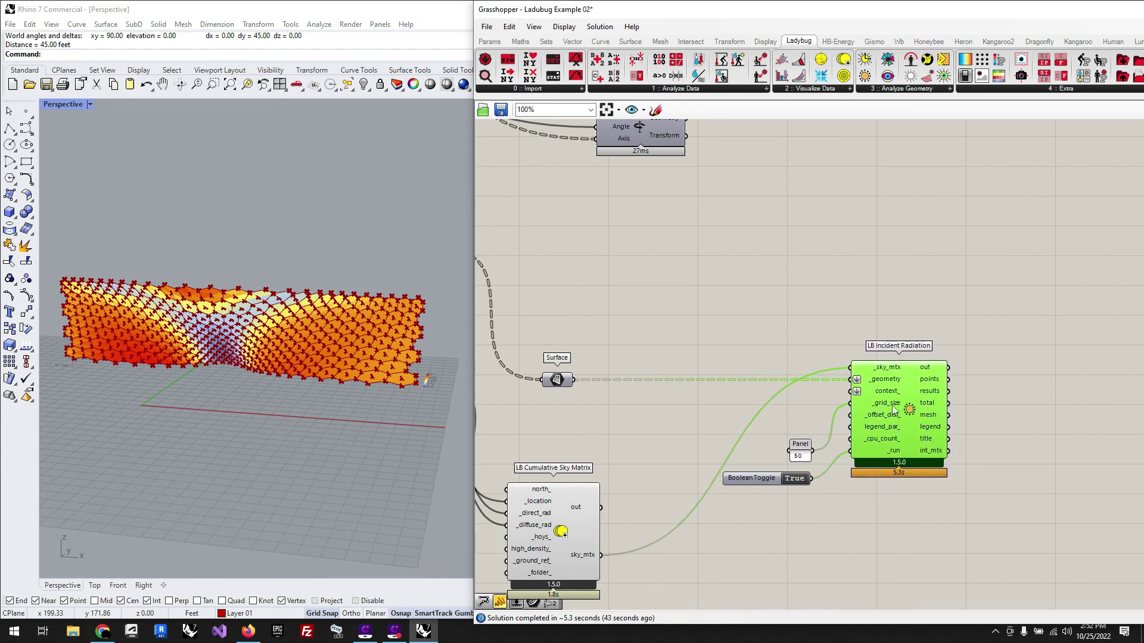
pyautogui.click(789, 334)
pyautogui.scroll(-2, 702, 401)
pyautogui.scroll(3, 959, 369)
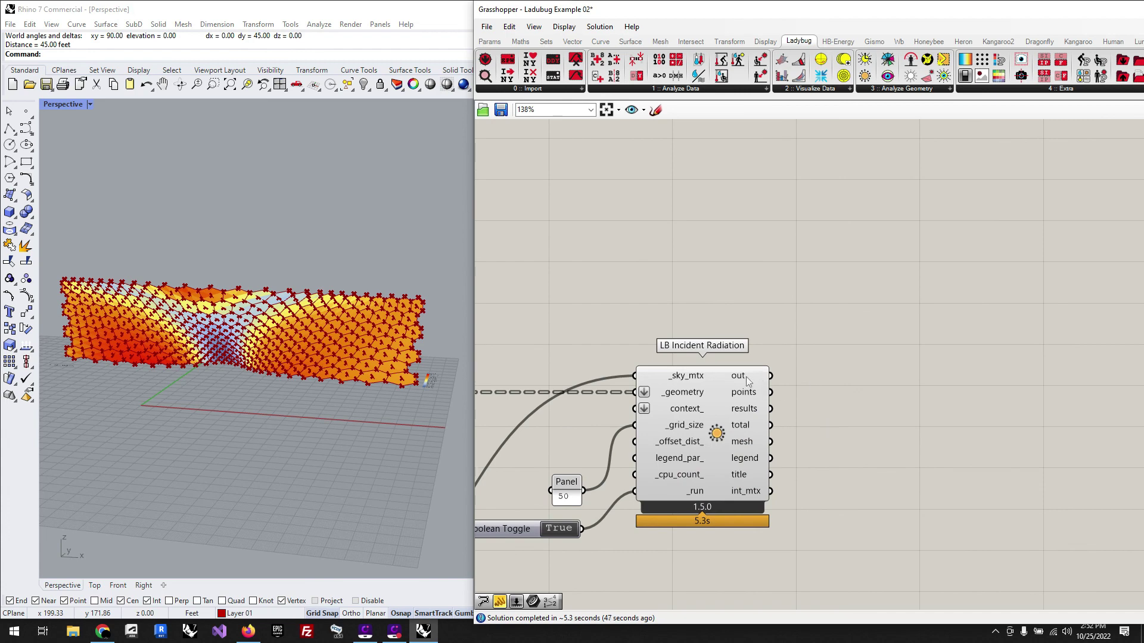
# Add a Panel beside LB Incident Radiation, connect the results output to it, and enlarge it to read the value list
pyautogui.moveTo(748, 381)
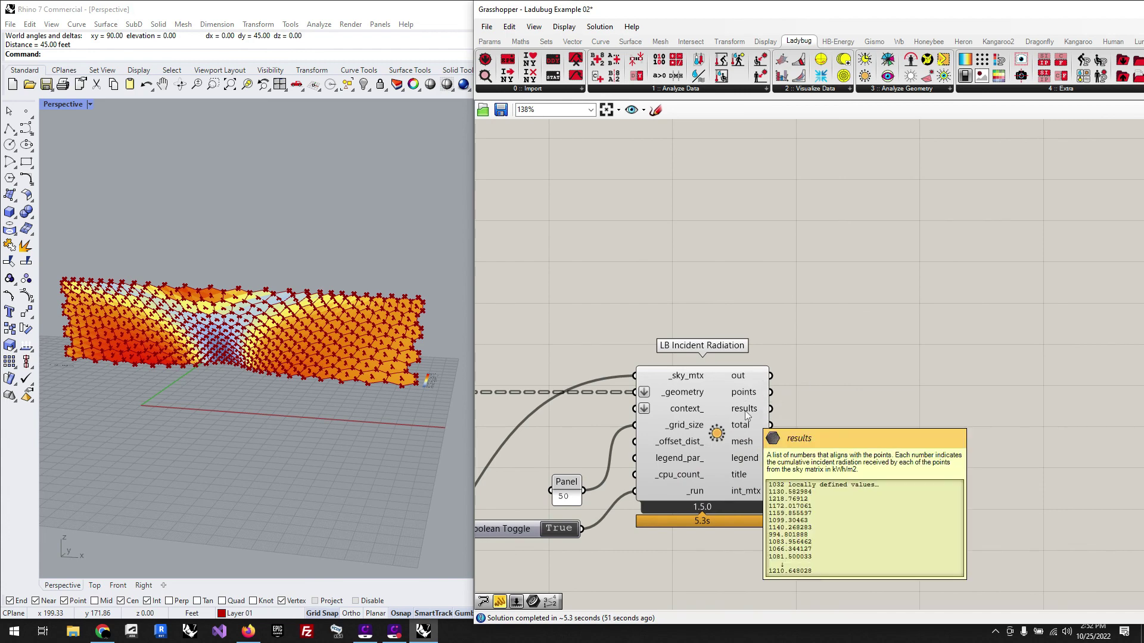
pyautogui.doubleClick(897, 435)
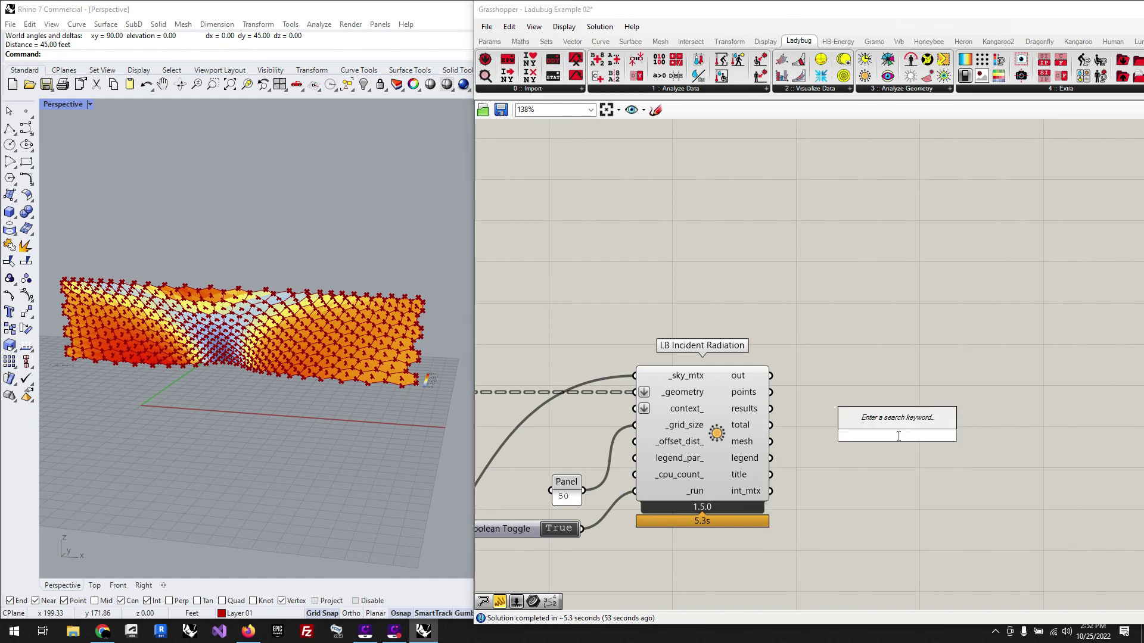
pyautogui.write('//')
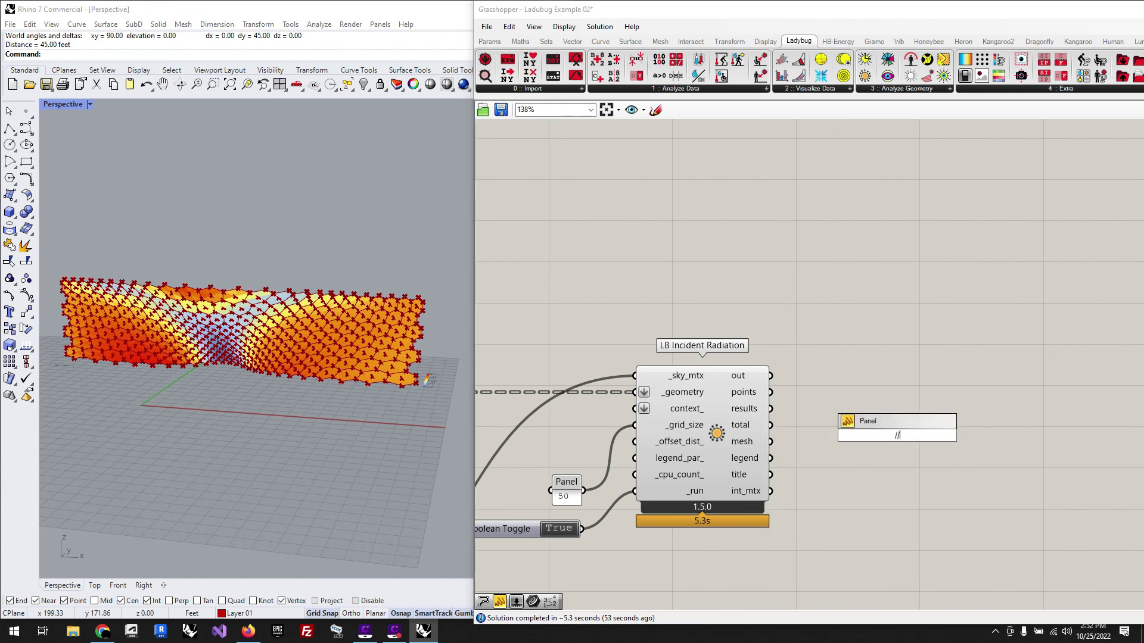
pyautogui.click(878, 422)
pyautogui.moveTo(775, 409); pyautogui.dragTo(829, 434)
pyautogui.moveTo(913, 457); pyautogui.dragTo(956, 594)
pyautogui.moveTo(956, 515); pyautogui.dragTo(968, 446)
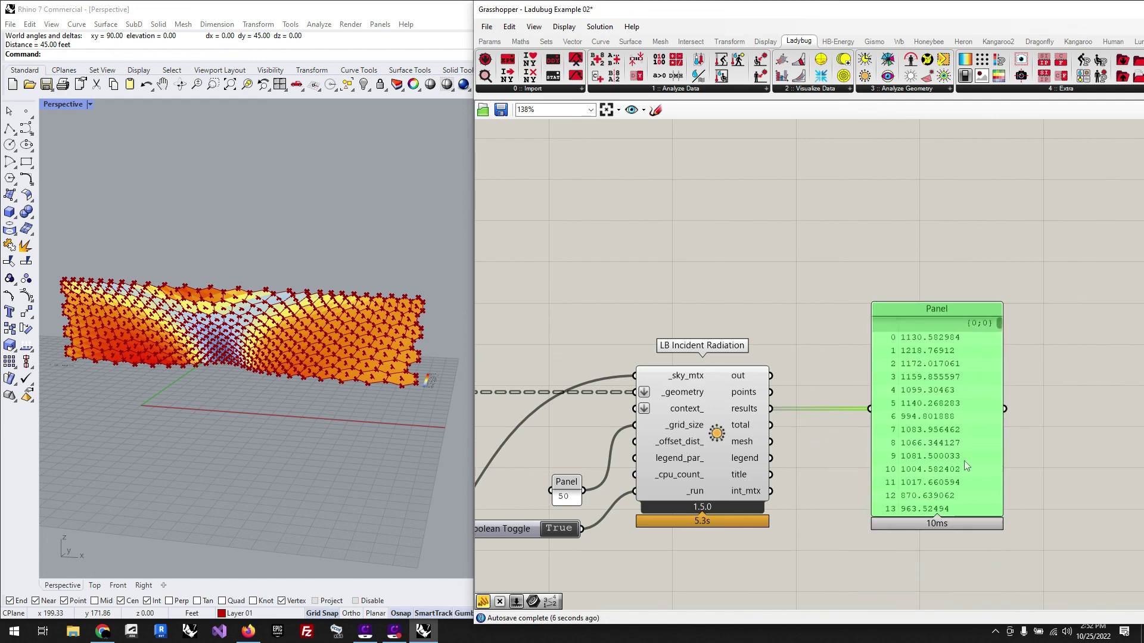
pyautogui.click(808, 290)
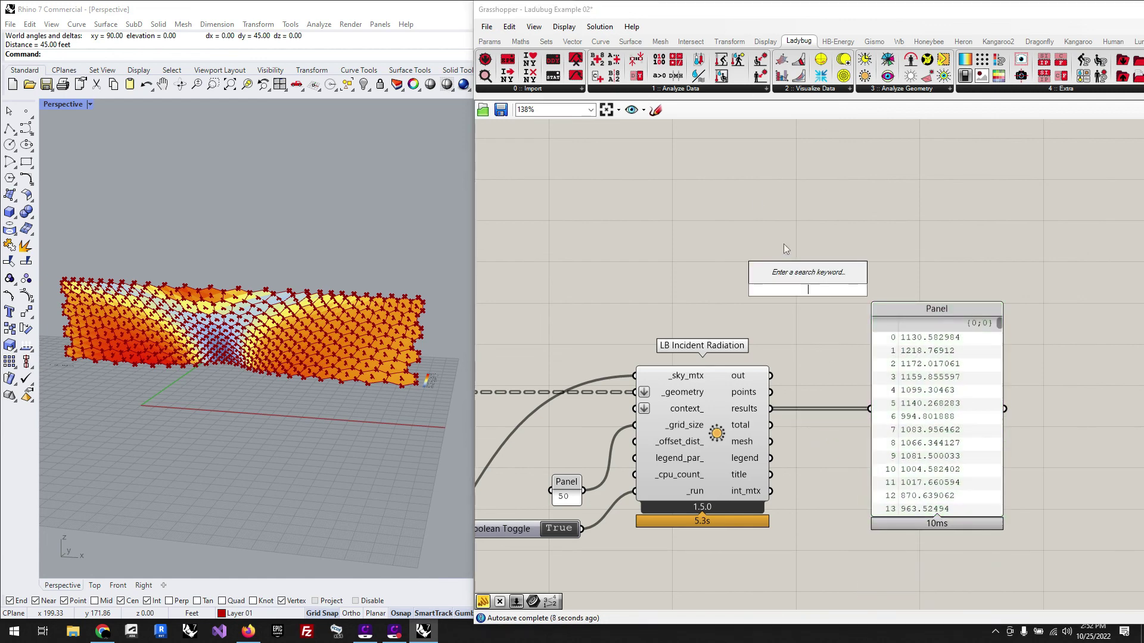